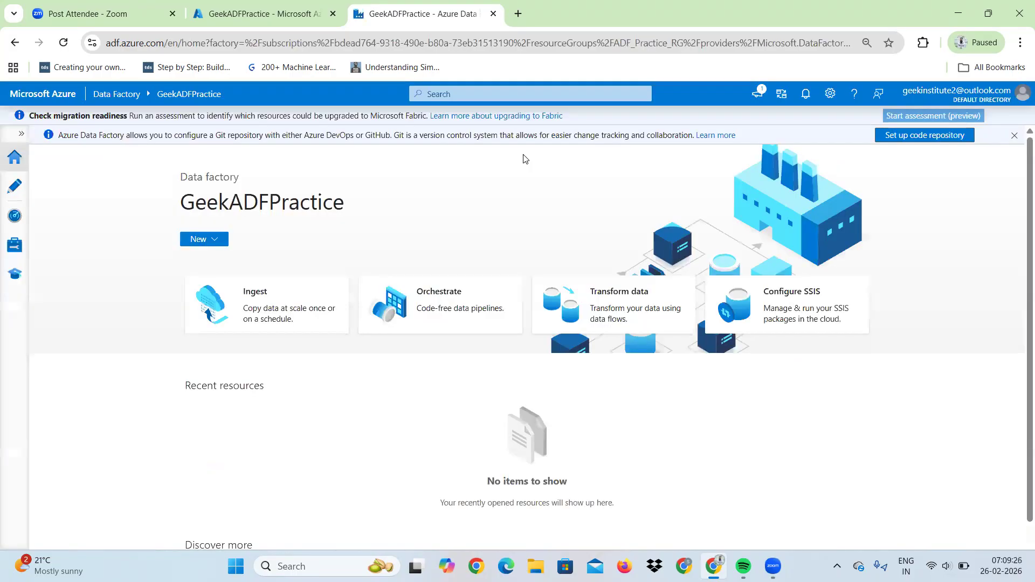
- Create a new pipeline in the factory's authoring area and name it pipelinetrans
left_click(13, 188)
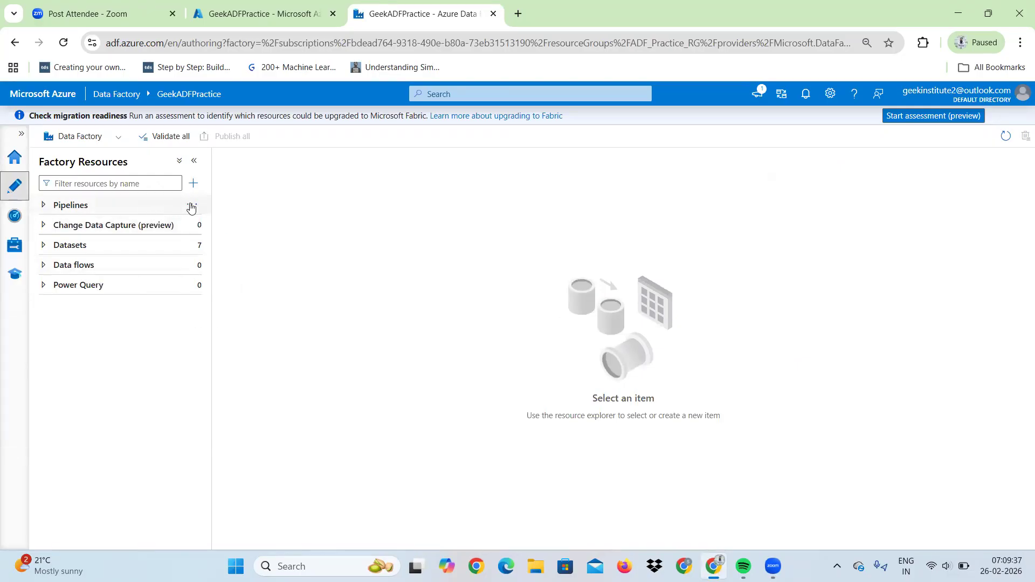
left_click(191, 206)
left_click(223, 224)
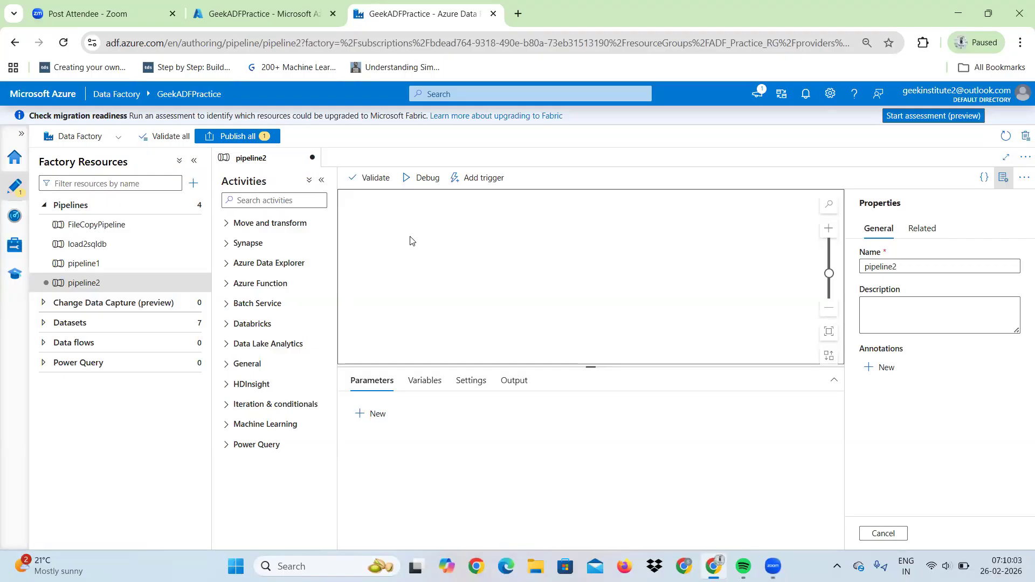
left_click(907, 267)
key("BackSpace")
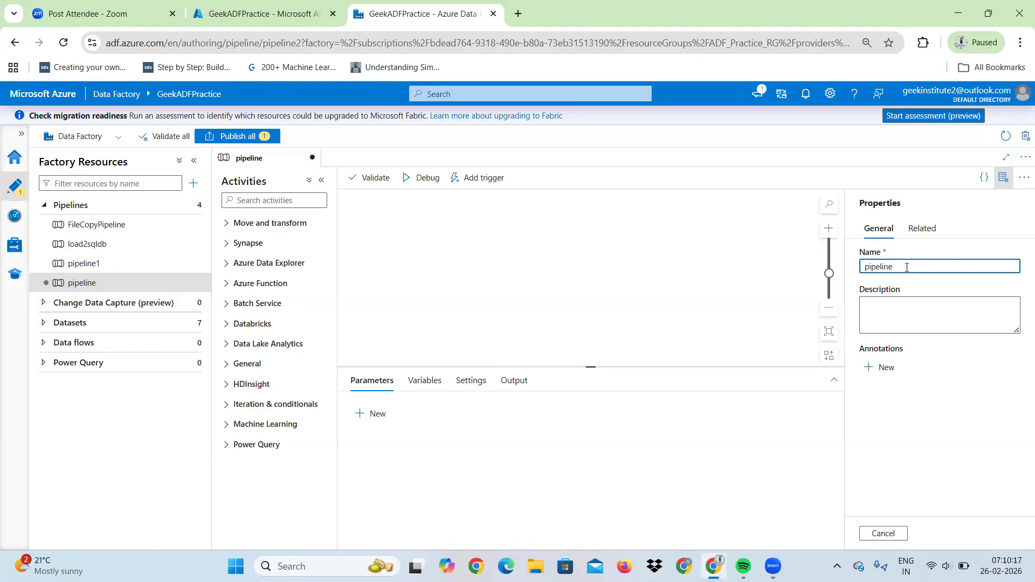
type("rans")
left_click(883, 533)
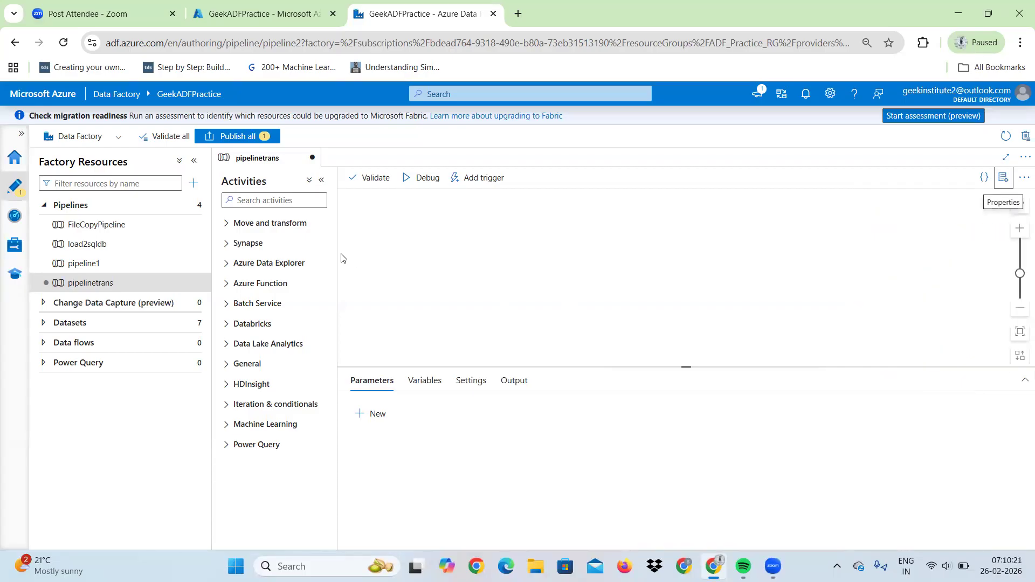
- Add a Data flow activity to the pipeline canvas and name it csvtransform
left_click(226, 223)
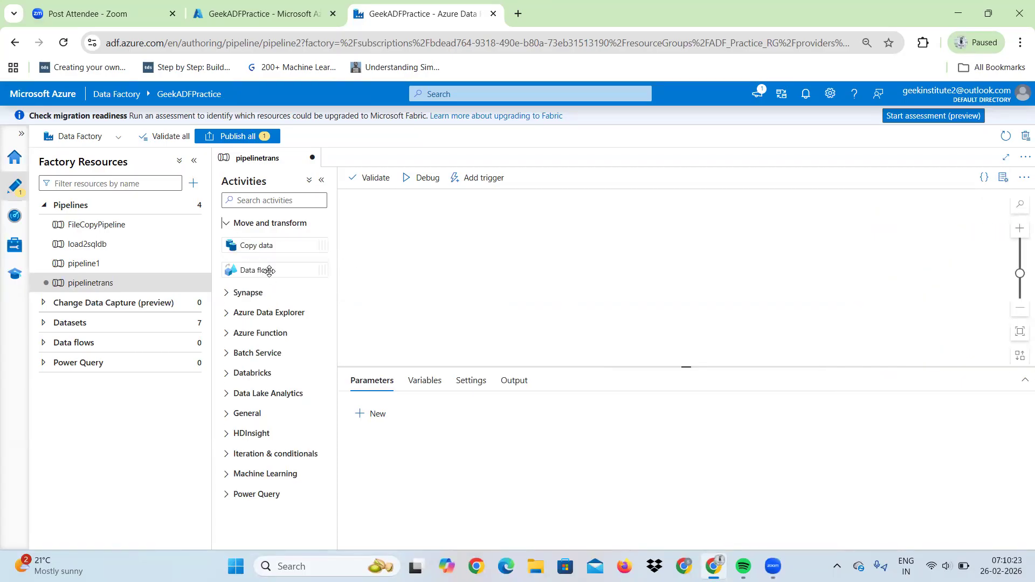
left_click_drag(260, 271, 510, 244)
left_click(526, 409)
key("BackSpace")
key("BackSpace")
key("BackSpace")
key("BackSpace")
key("BackSpace")
key("BackSpace")
key("BackSpace")
key("BackSpace")
key("BackSpace")
key("BackSpace")
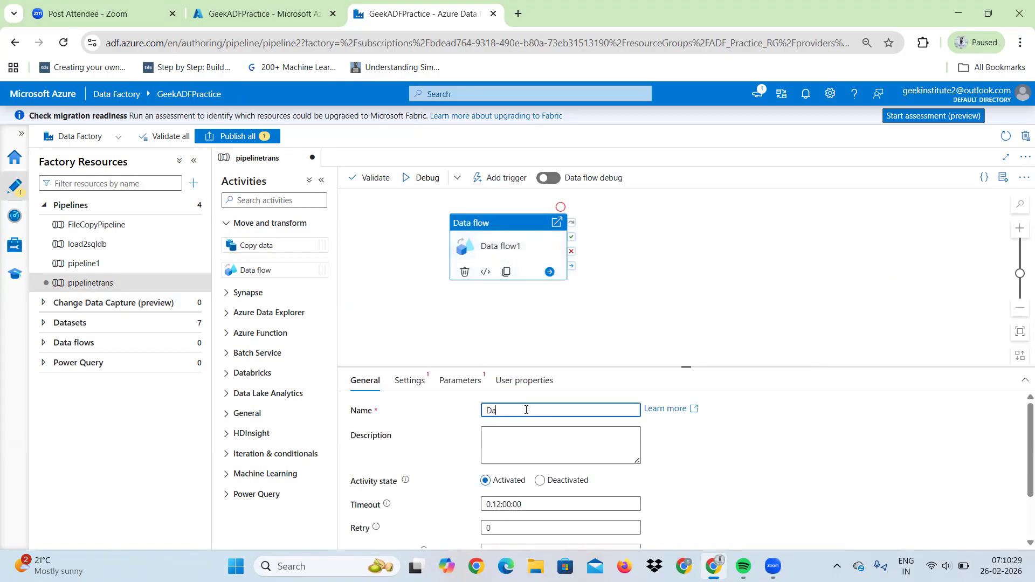
type("csvtransform")
left_click(437, 435)
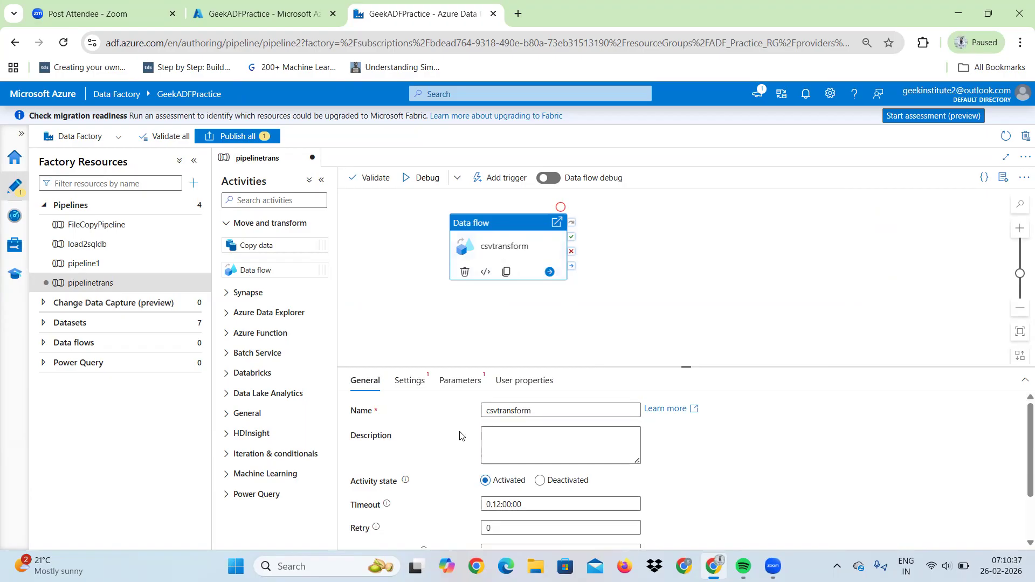
- Turn on data flow debug with AutoResolveIntegrationRuntime and a debug time to live of 1 hour
left_click(408, 380)
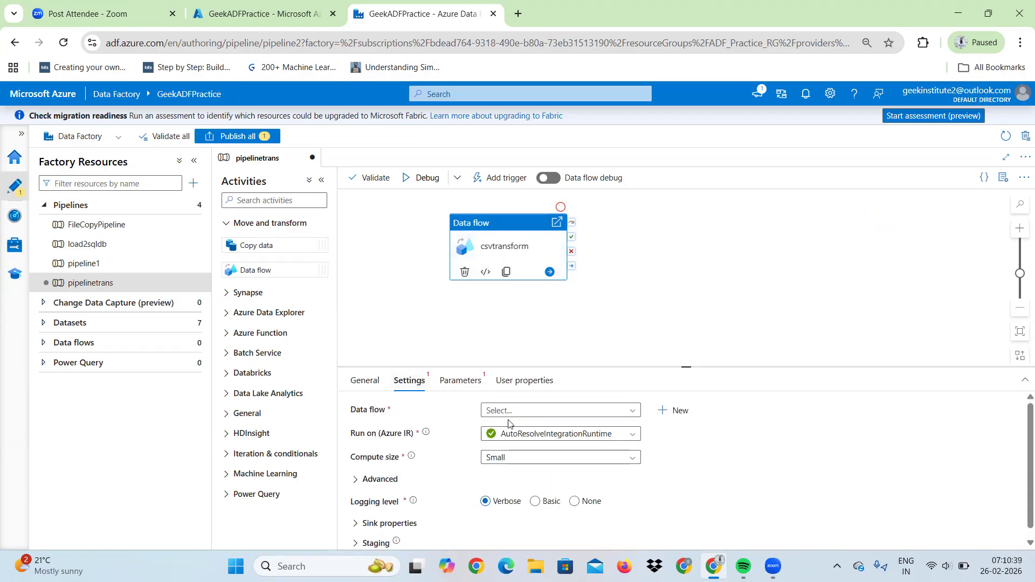
left_click(549, 412)
left_click(697, 453)
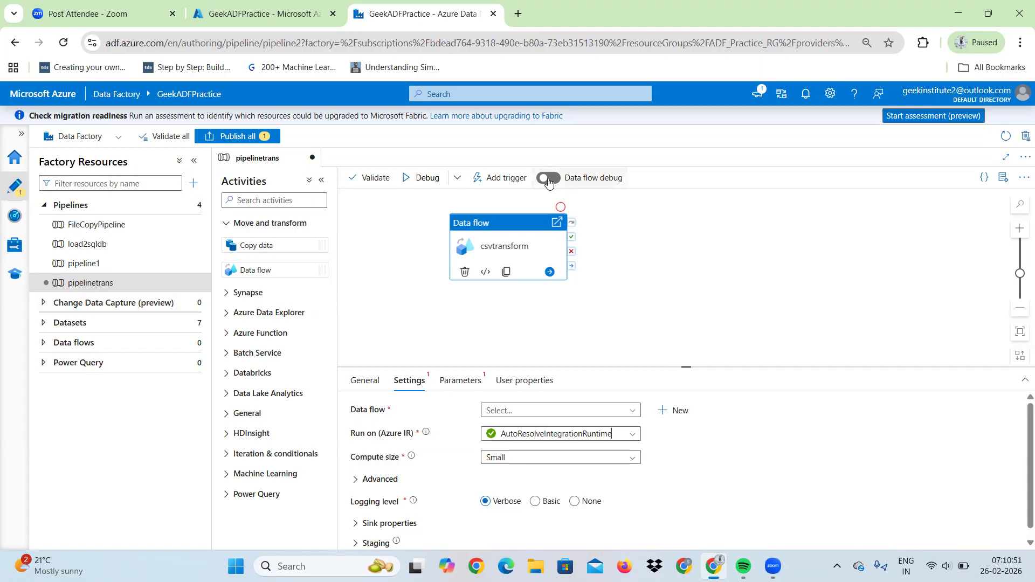
left_click(548, 180)
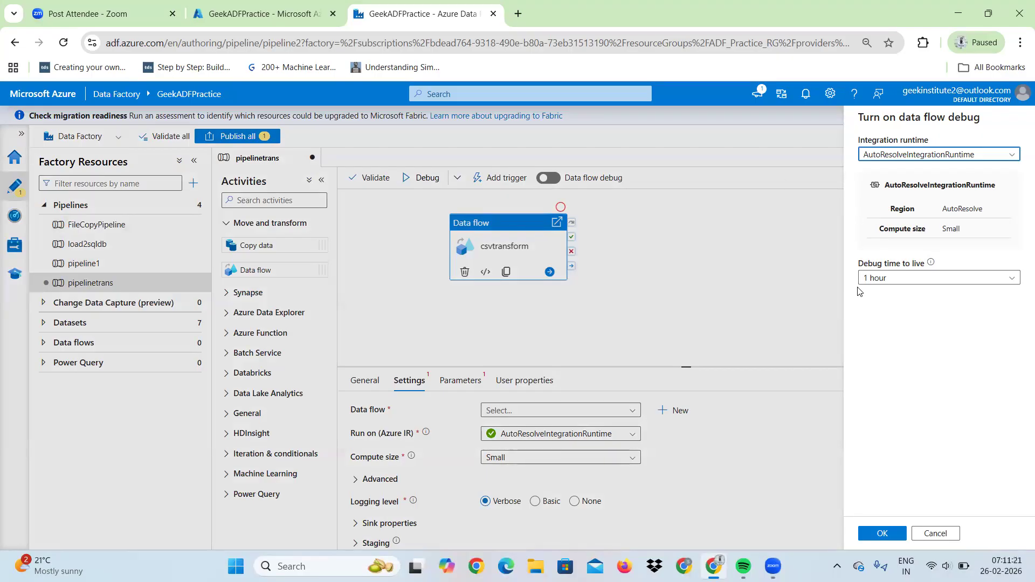
left_click(915, 277)
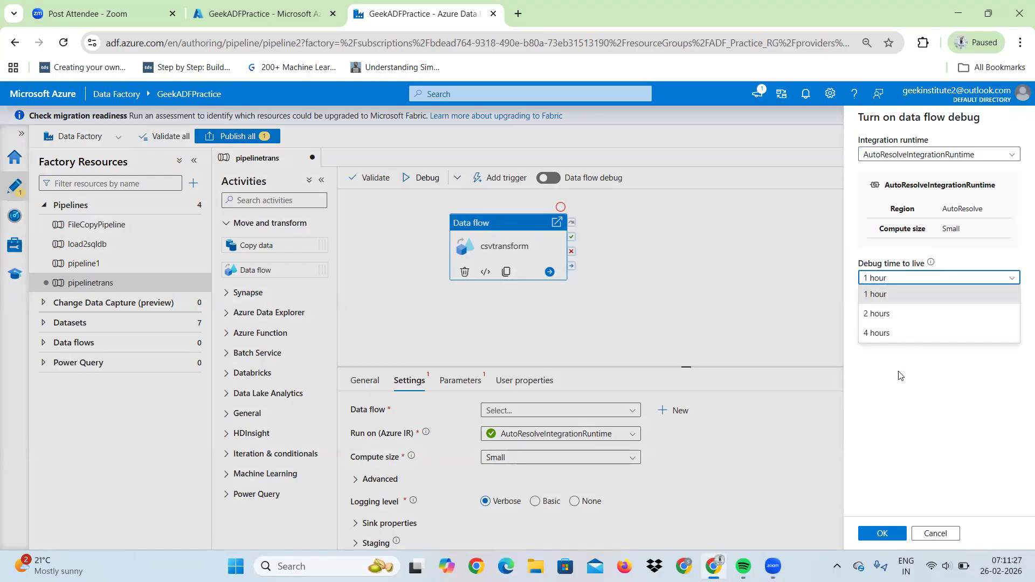
left_click(899, 385)
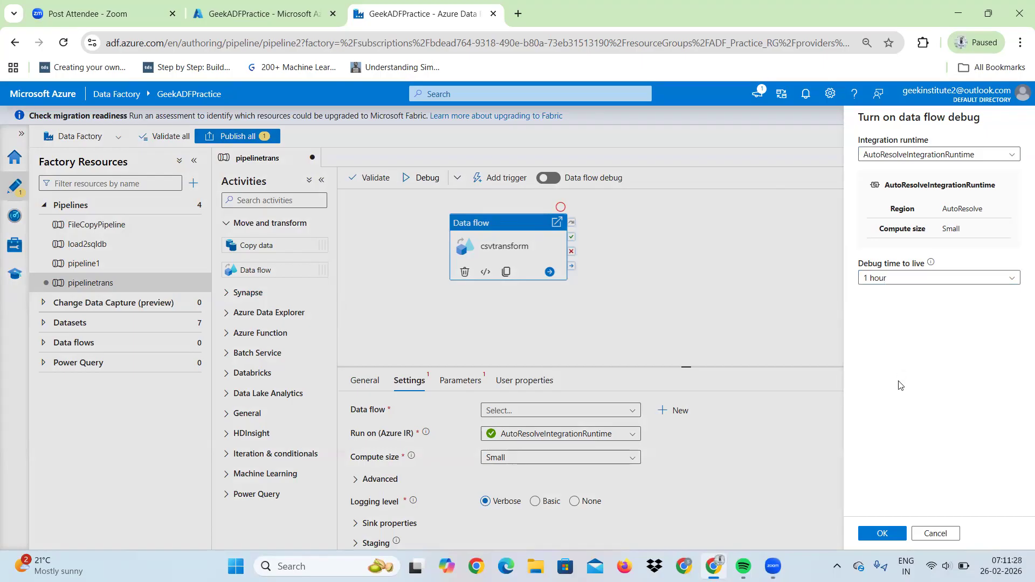
left_click(879, 534)
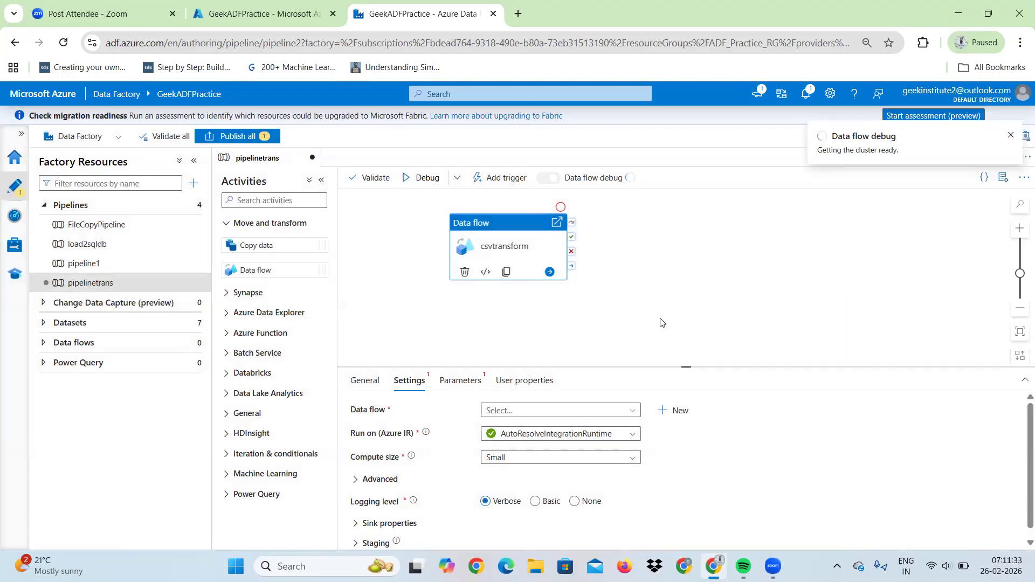
- Create a new data flow for the csvtransform activity and name it dataflow_csv_sql
left_click(669, 413)
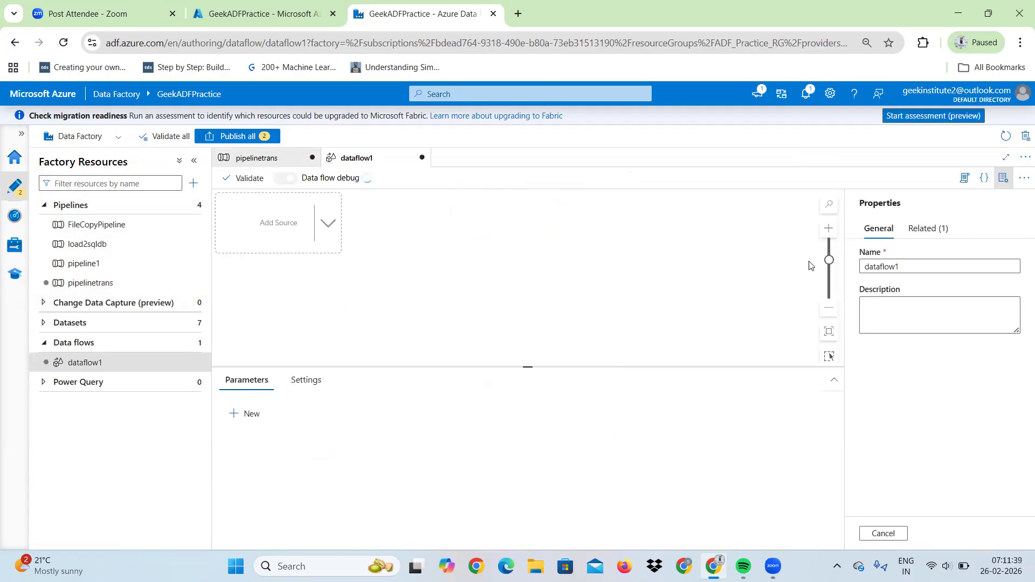
left_click(905, 265)
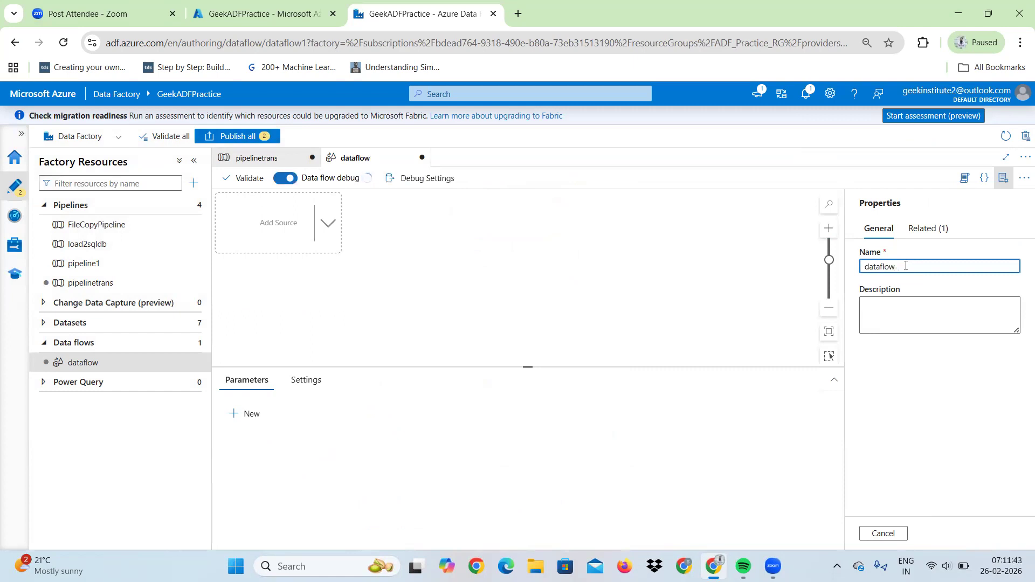
type("_csv_sql")
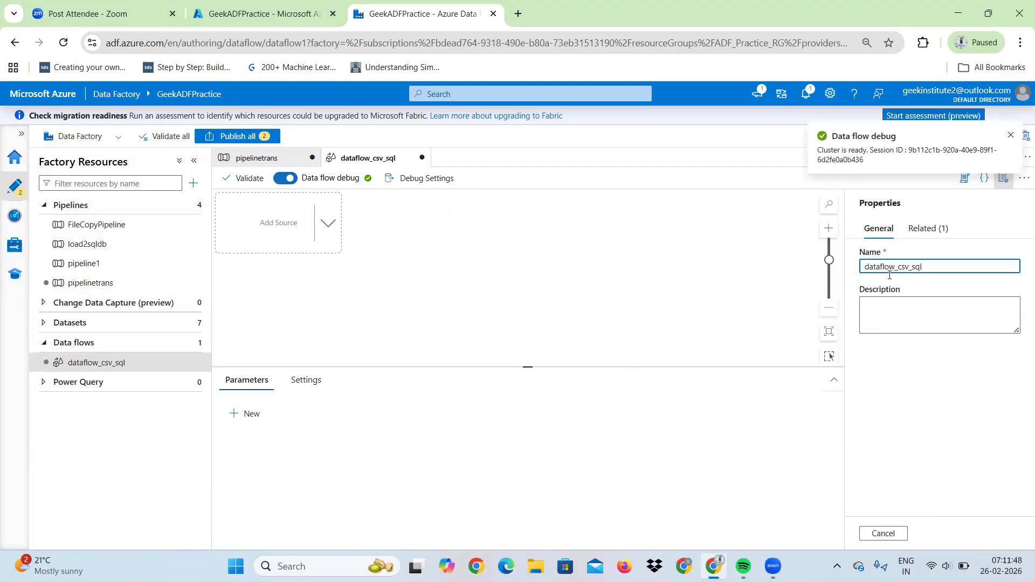
left_click(758, 321)
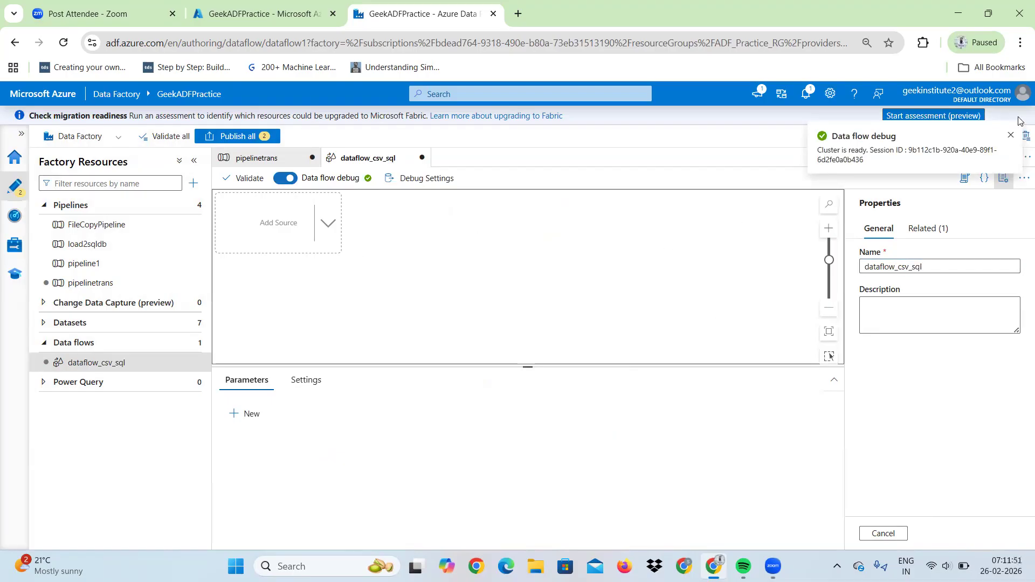
left_click(1011, 137)
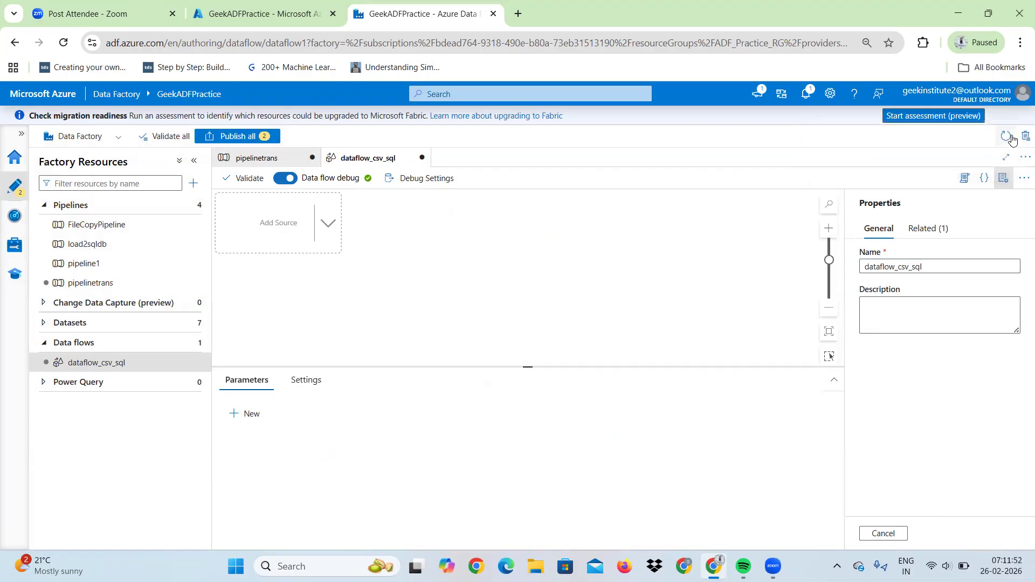
left_click(875, 534)
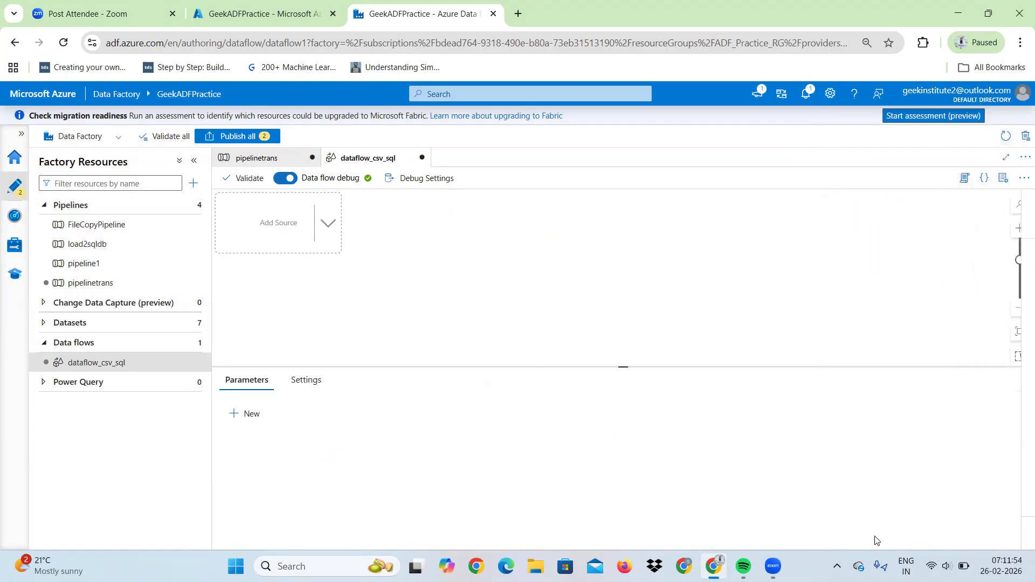
- Add a source to the data flow and set its output stream name to sourcecsv
left_click(329, 226)
left_click(330, 227)
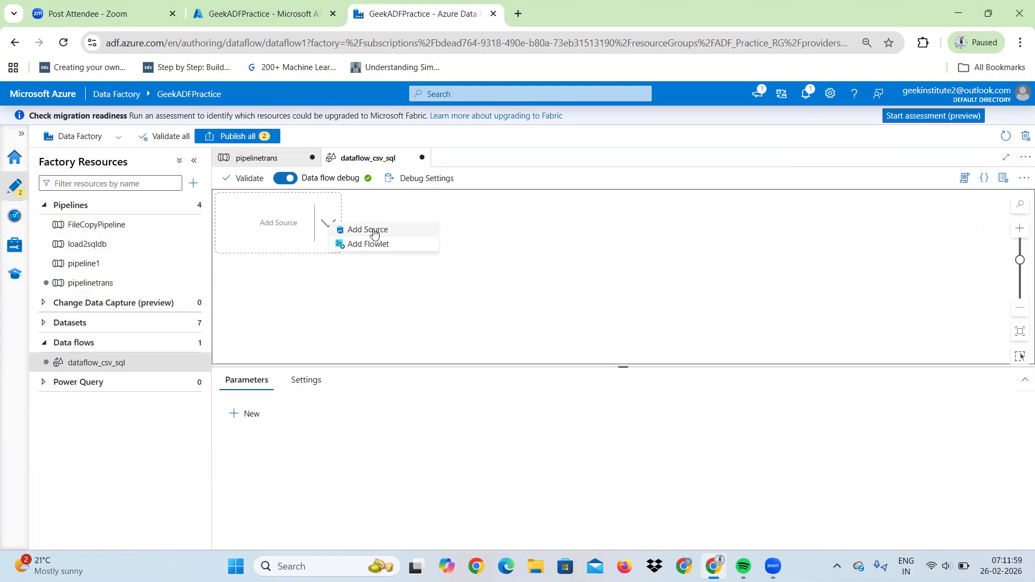
left_click(374, 233)
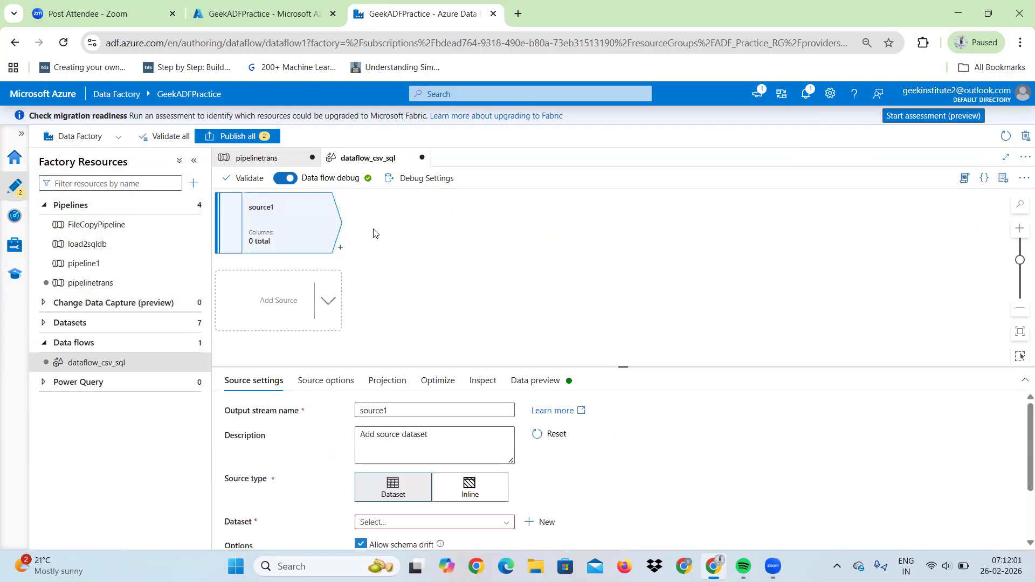
left_click(398, 409)
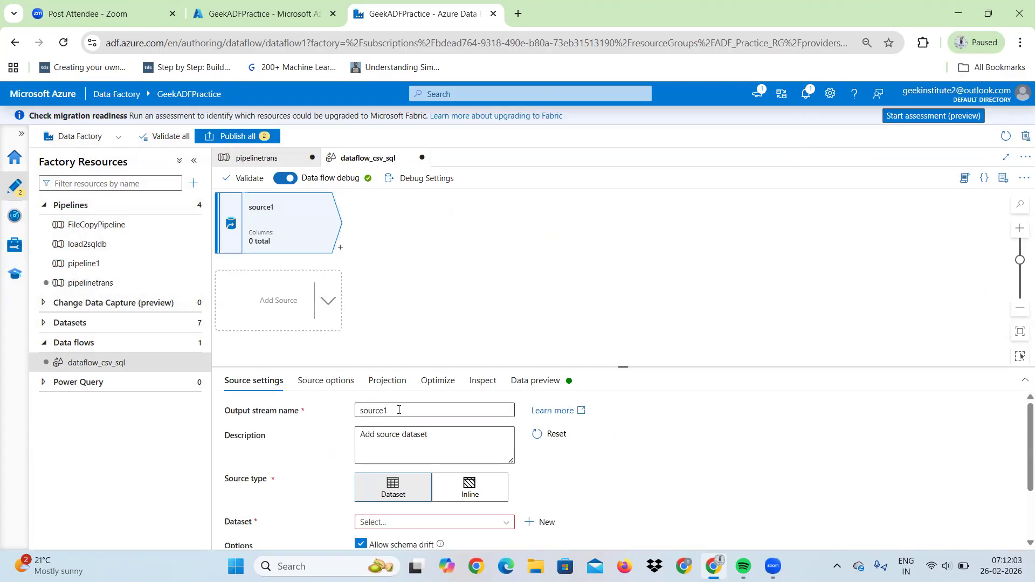
type("csv")
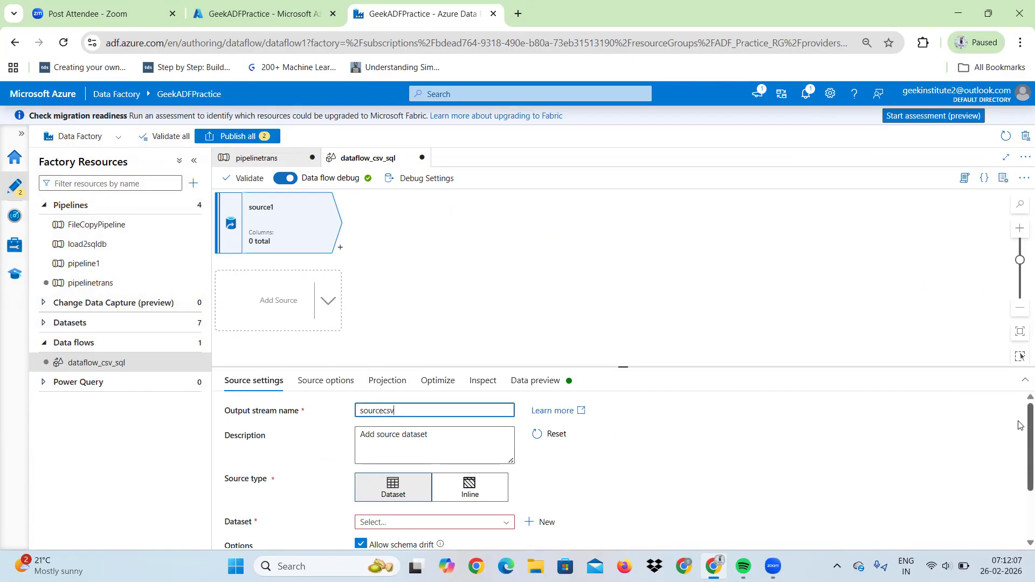
- Start a new dataset for the sourcecsv source, using Azure Blob Storage and the DelimitedText format
scroll(1018, 425, "down", 2)
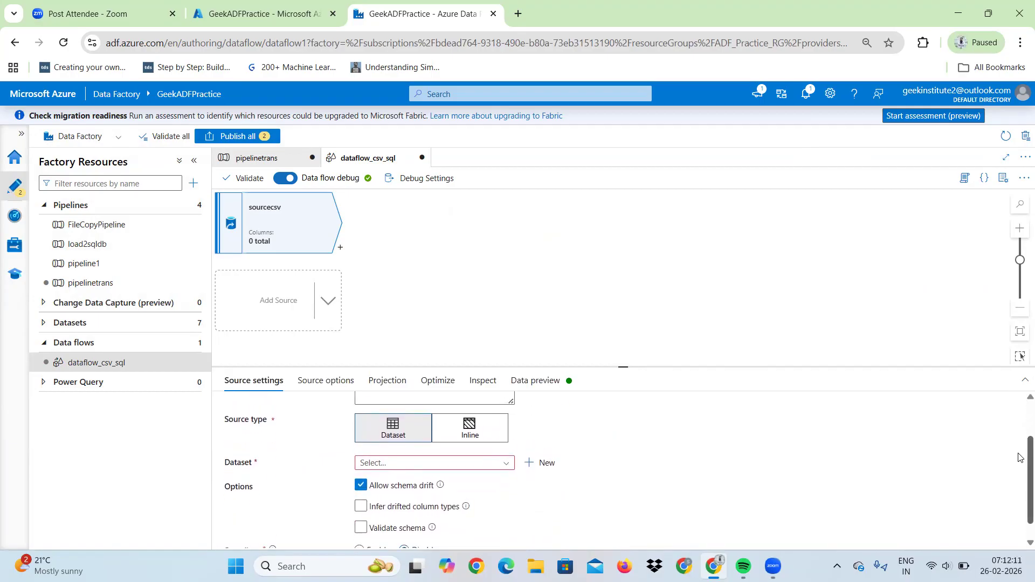
scroll(1018, 457, "up", 2)
scroll(1018, 453, "down", 2)
scroll(1020, 445, "up", 1)
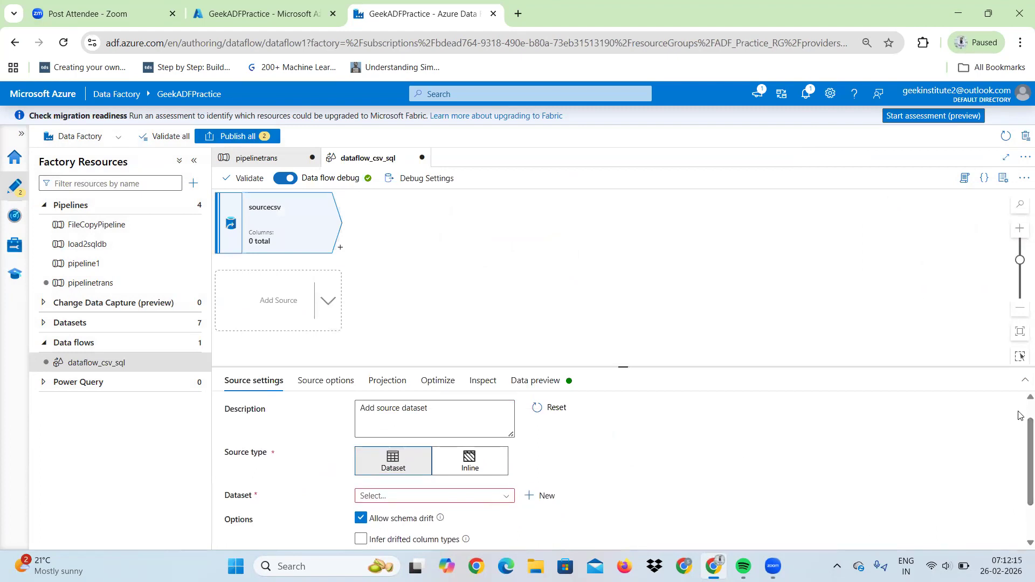
scroll(1018, 420, "up", 1)
scroll(1018, 447, "down", 1)
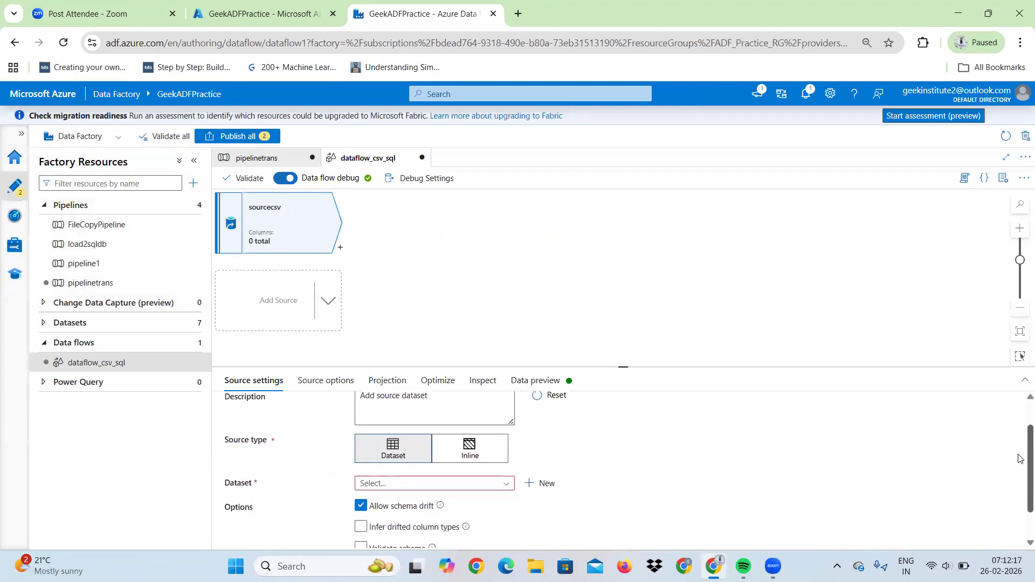
scroll(1019, 452, "down", 1)
left_click(502, 443)
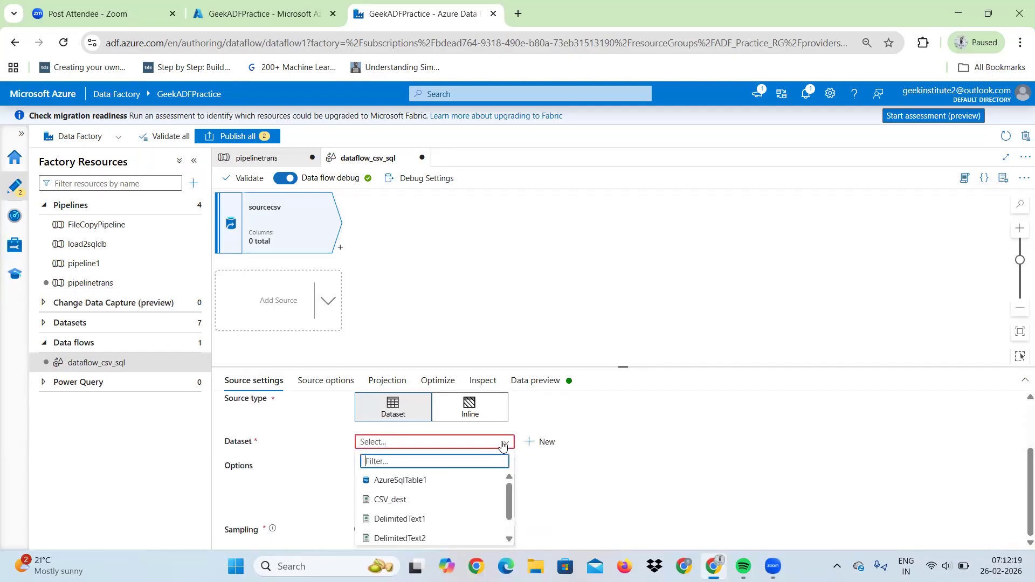
left_click_drag(509, 500, 510, 528)
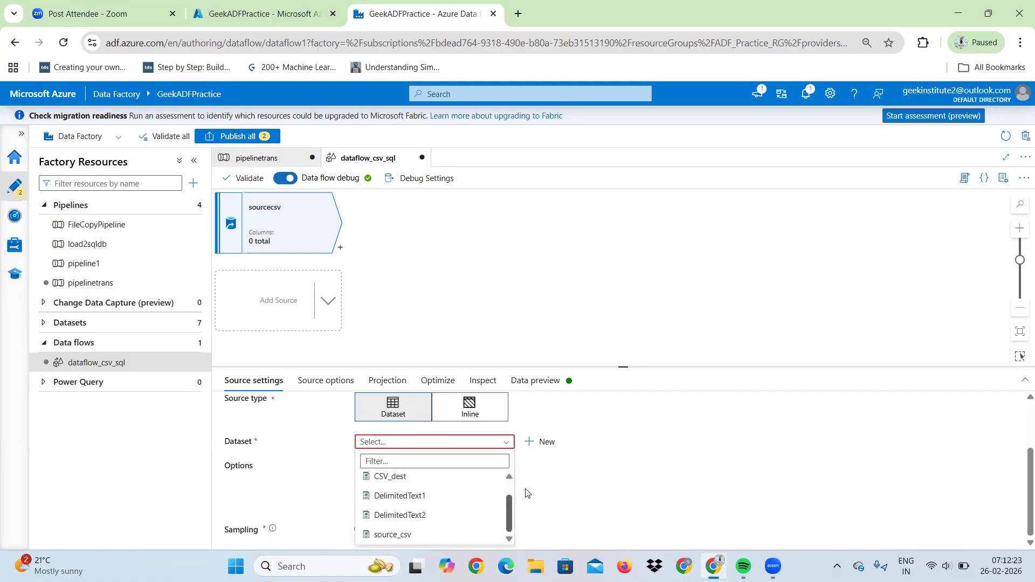
left_click(536, 443)
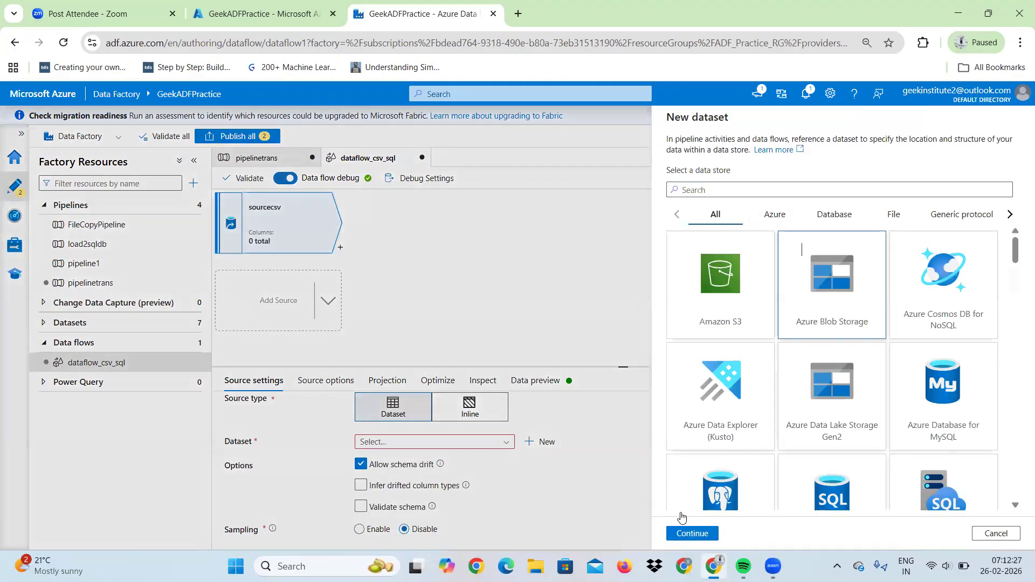
left_click(686, 533)
left_click(806, 233)
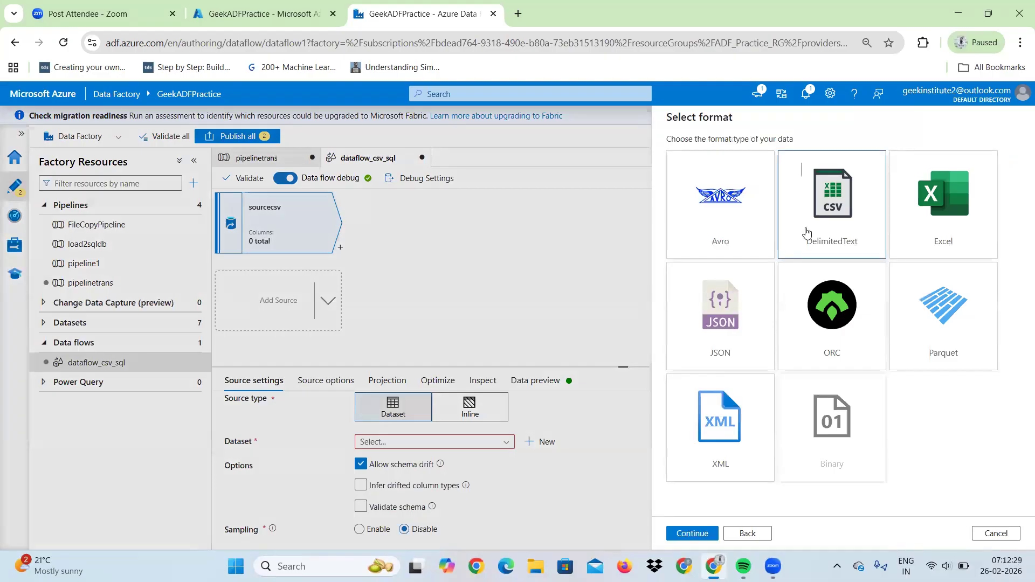
left_click(690, 534)
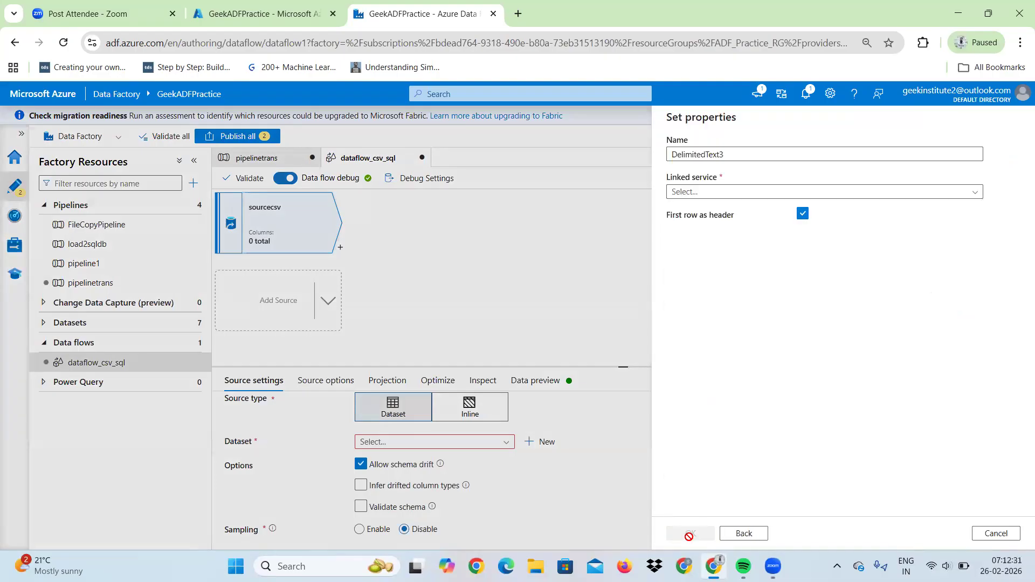
- Name the new dataset emp_csv and select AzureBlobStorage1 as its linked service
left_click(740, 153)
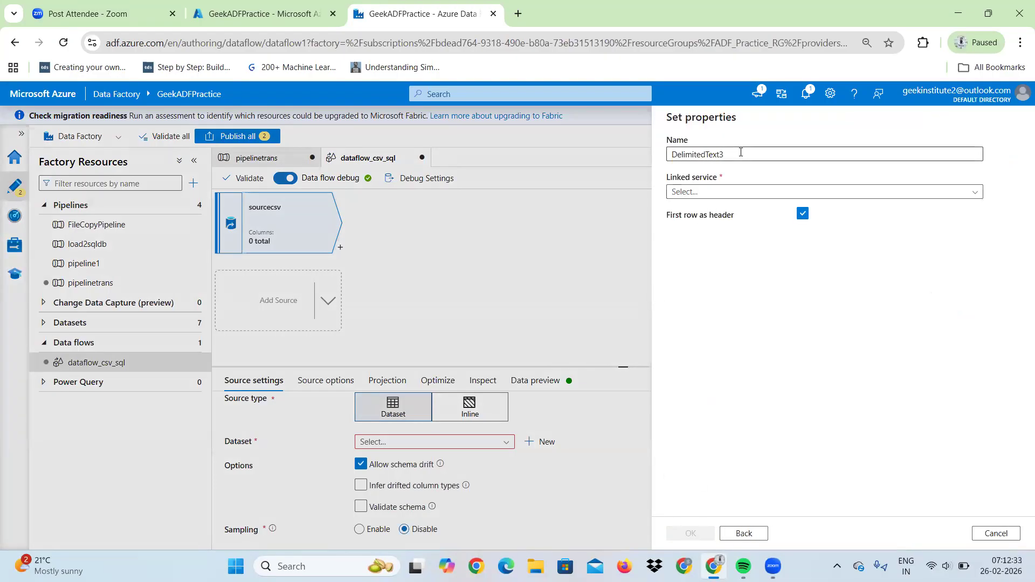
key("BackSpace")
key("BackSpace")
key("BackSpace")
key("BackSpace")
key("BackSpace")
key("BackSpace")
key("BackSpace")
key("BackSpace")
key("BackSpace")
key("BackSpace")
key("BackSpace")
key("BackSpace")
key("BackSpace")
key("BackSpace")
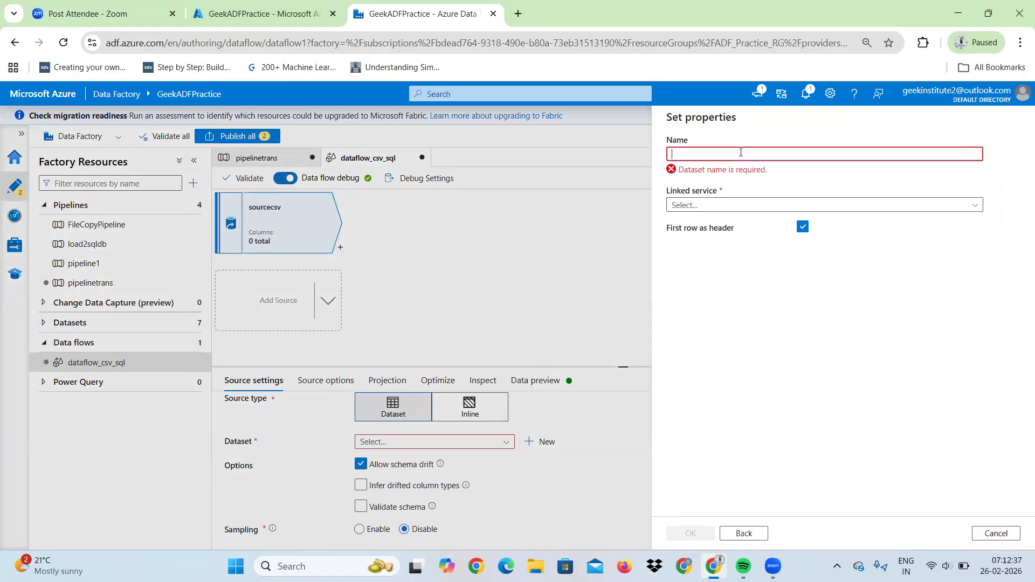
type("emp")
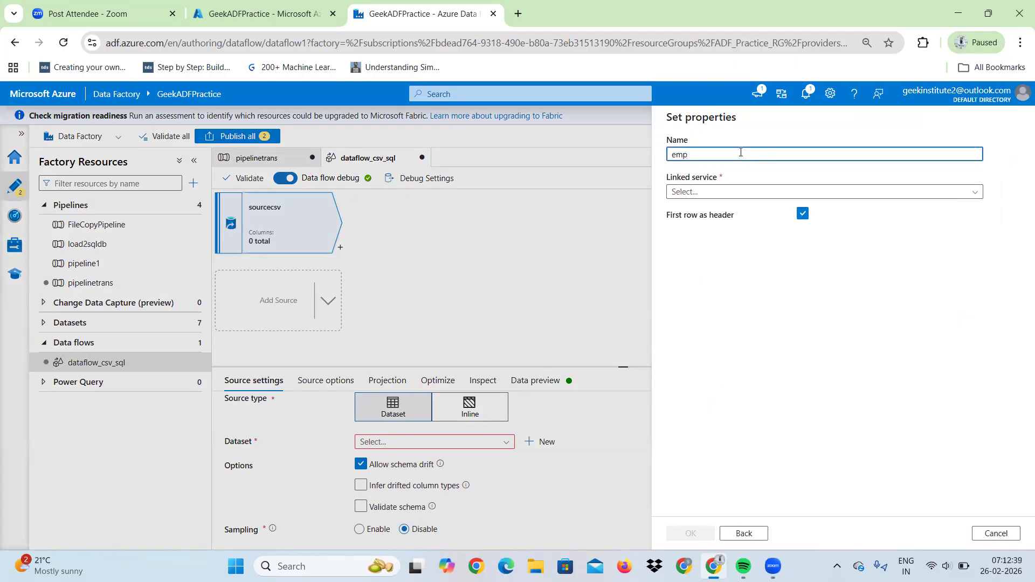
type("_csv")
left_click(732, 190)
left_click(728, 194)
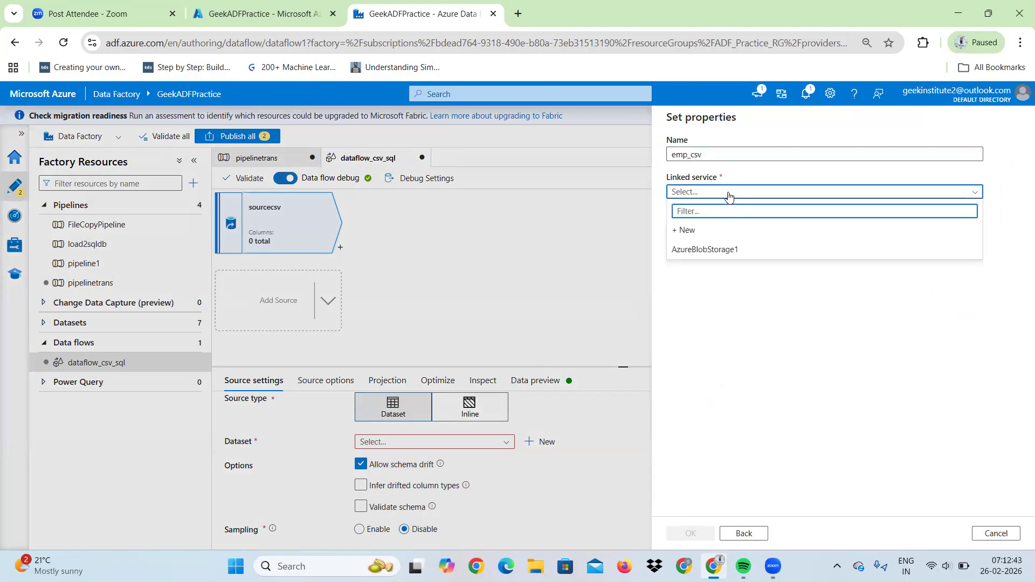
left_click(725, 252)
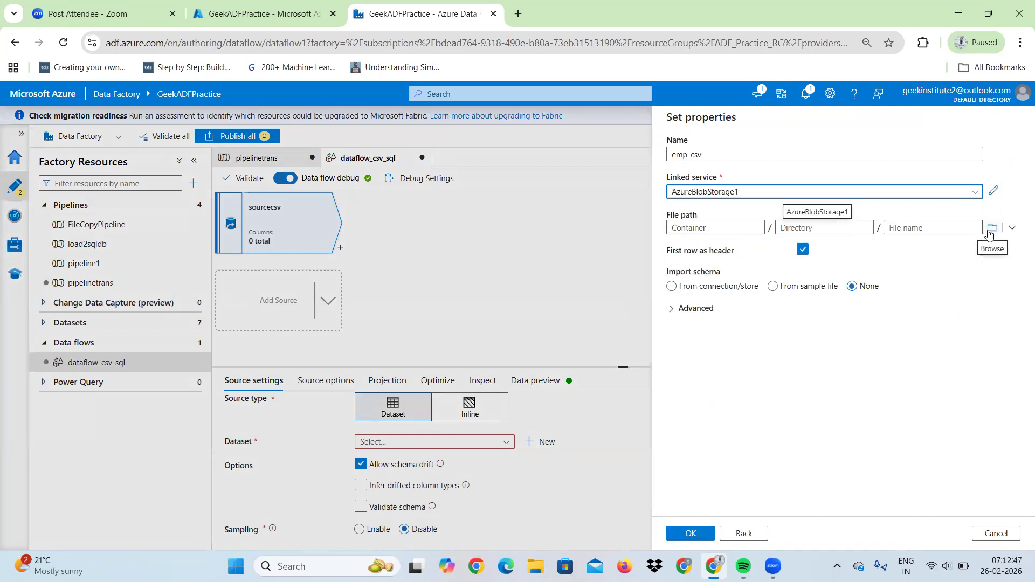
- Point the dataset to source/csv_file/emp.csv, set schema import to None, and create it
left_click(990, 231)
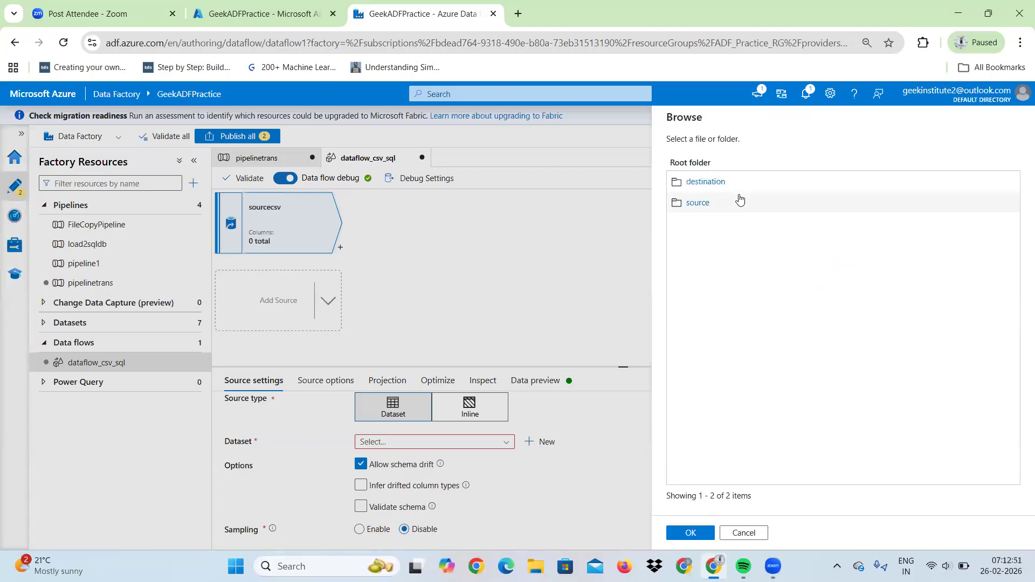
left_click(703, 208)
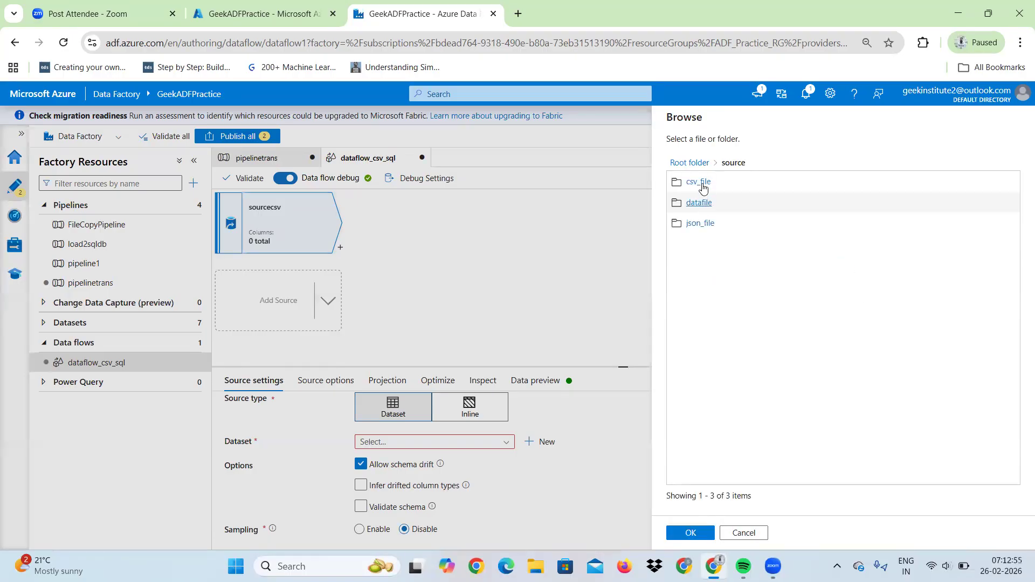
left_click(701, 184)
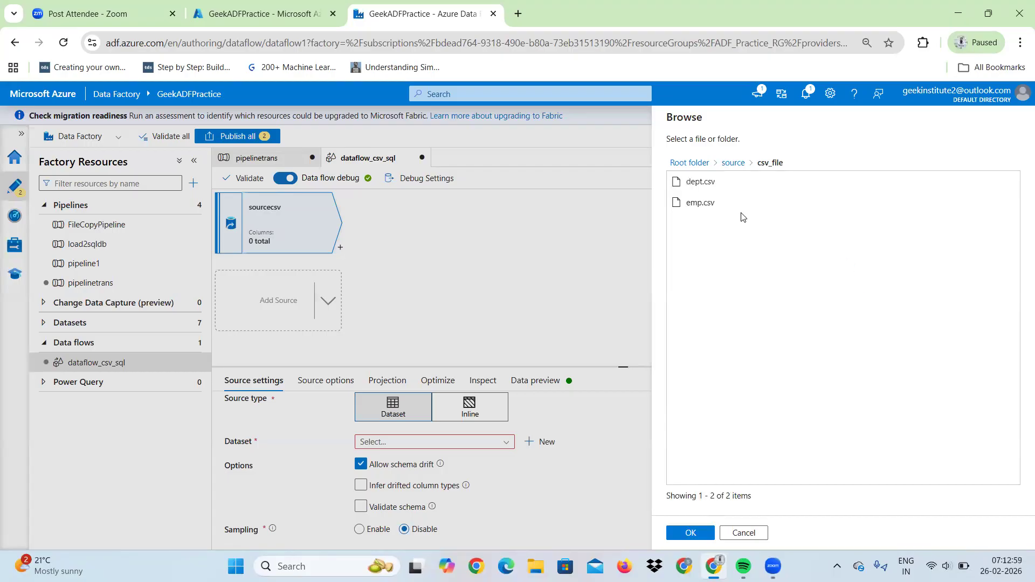
left_click(711, 207)
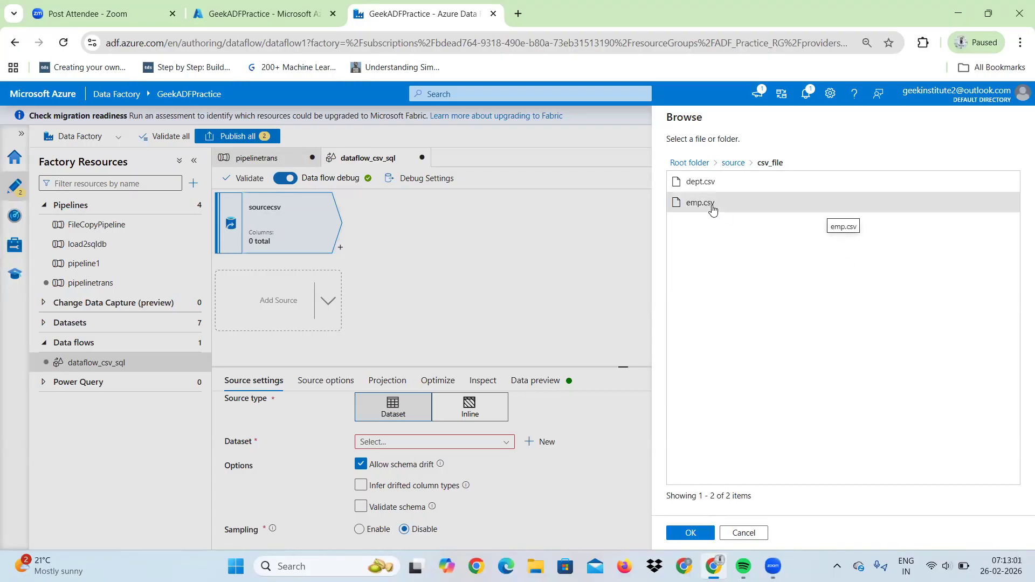
left_click(690, 533)
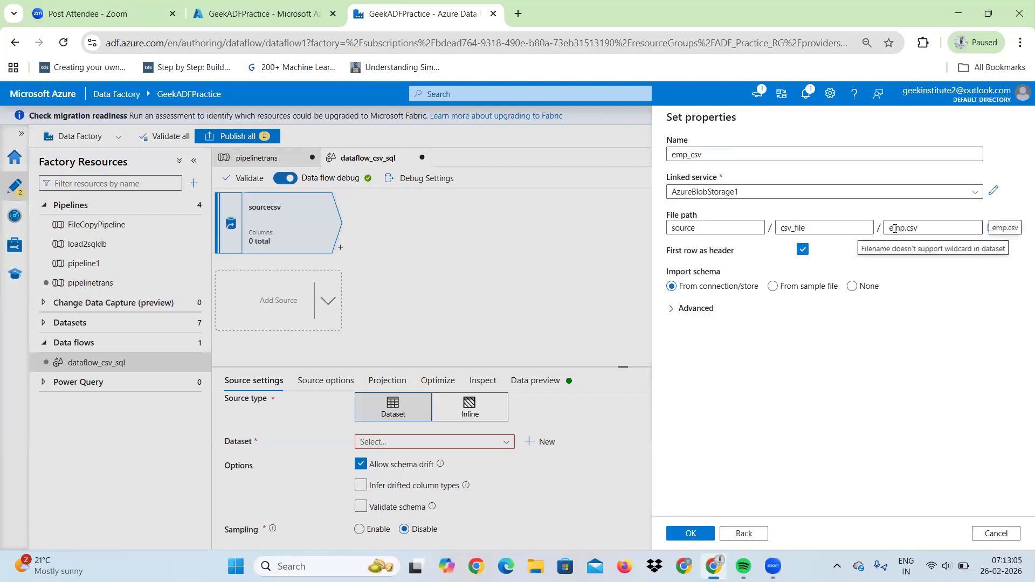
left_click(855, 288)
left_click(690, 535)
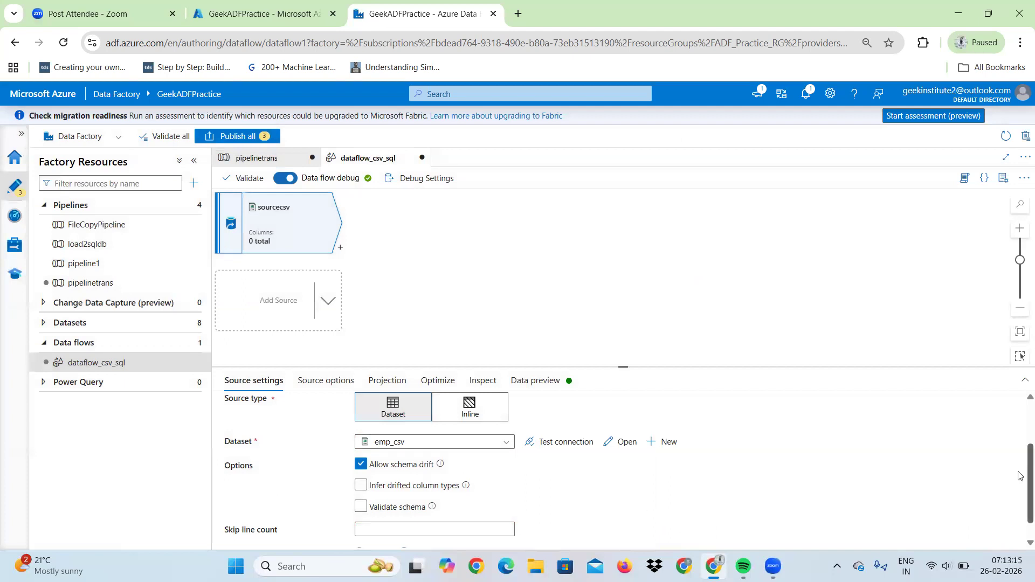
- Load the data preview of the sourcecsv source and compare its columns and rows with the source's projection
scroll(1020, 506, "down", 1)
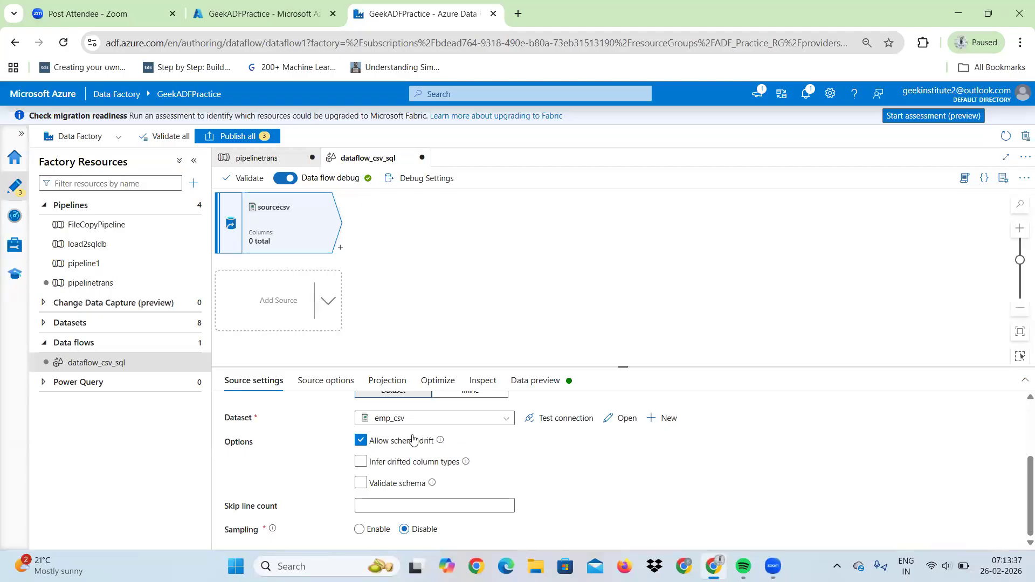
left_click(379, 383)
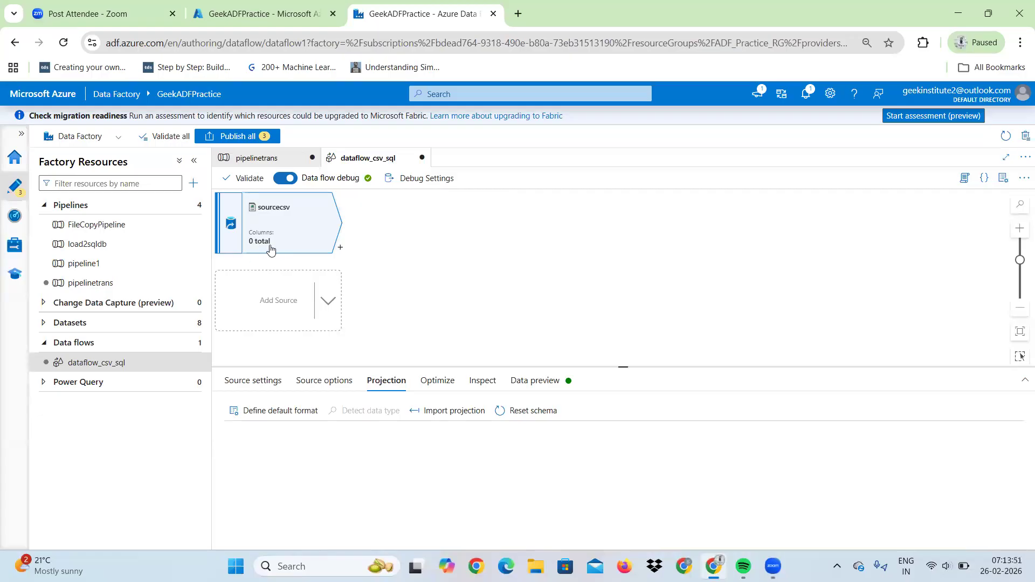
left_click(518, 381)
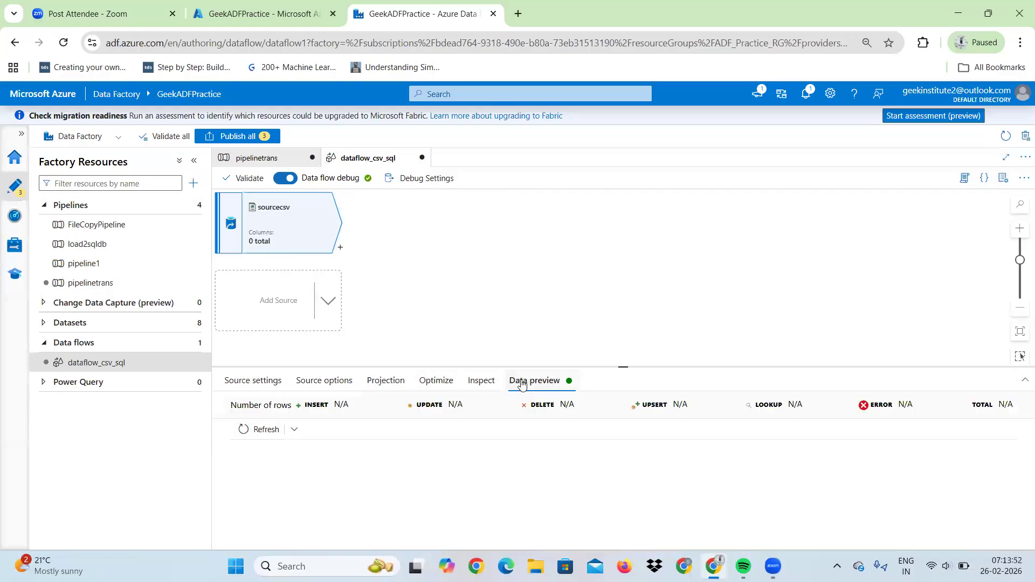
left_click(266, 431)
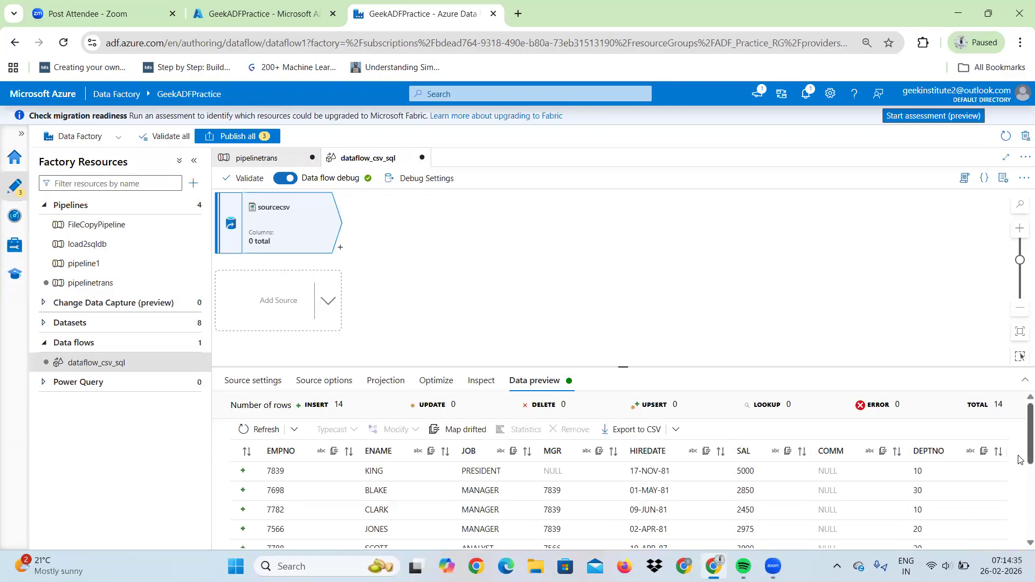
scroll(1018, 496, "down", 5)
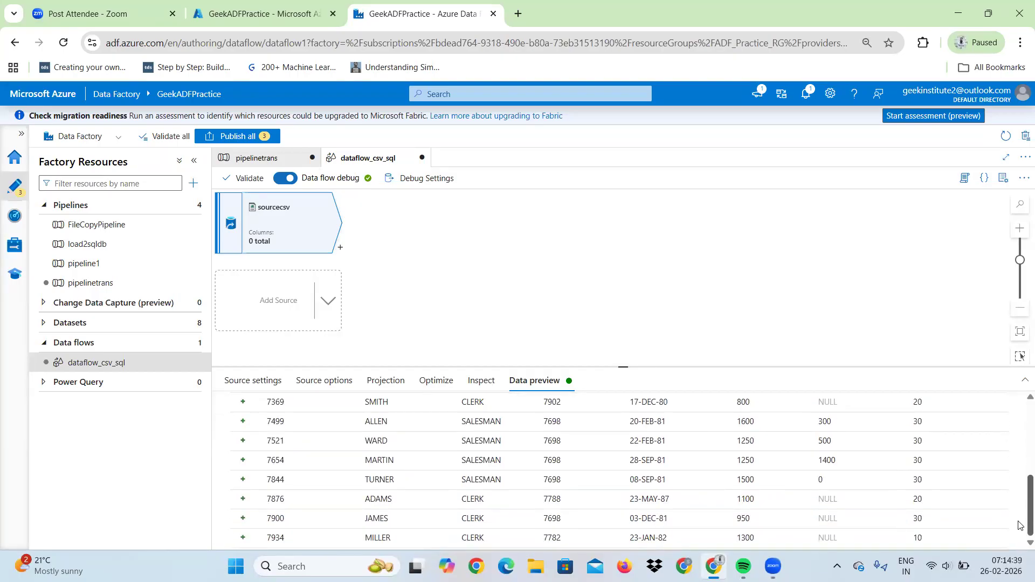
scroll(1019, 525, "up", 5)
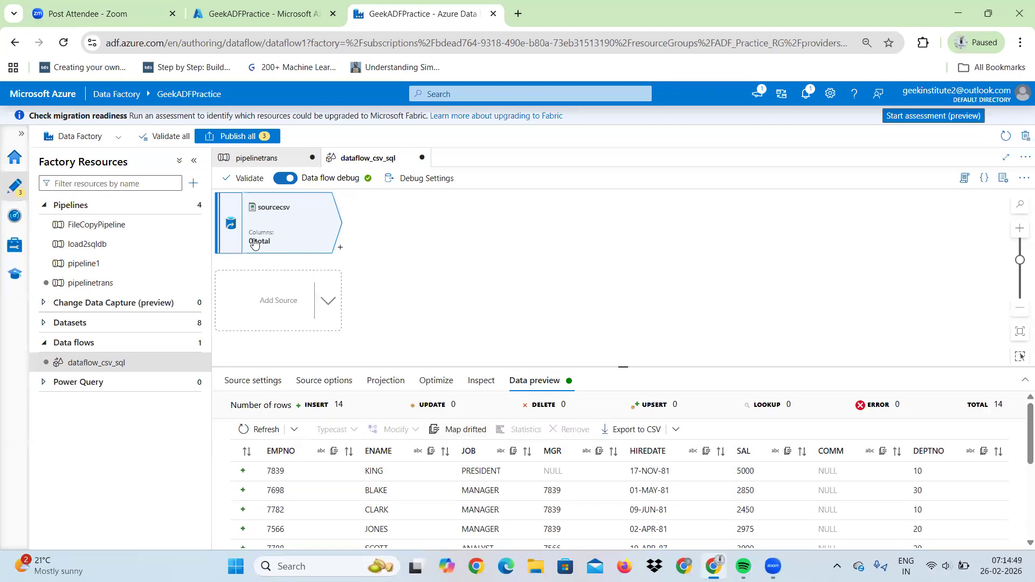
left_click(386, 381)
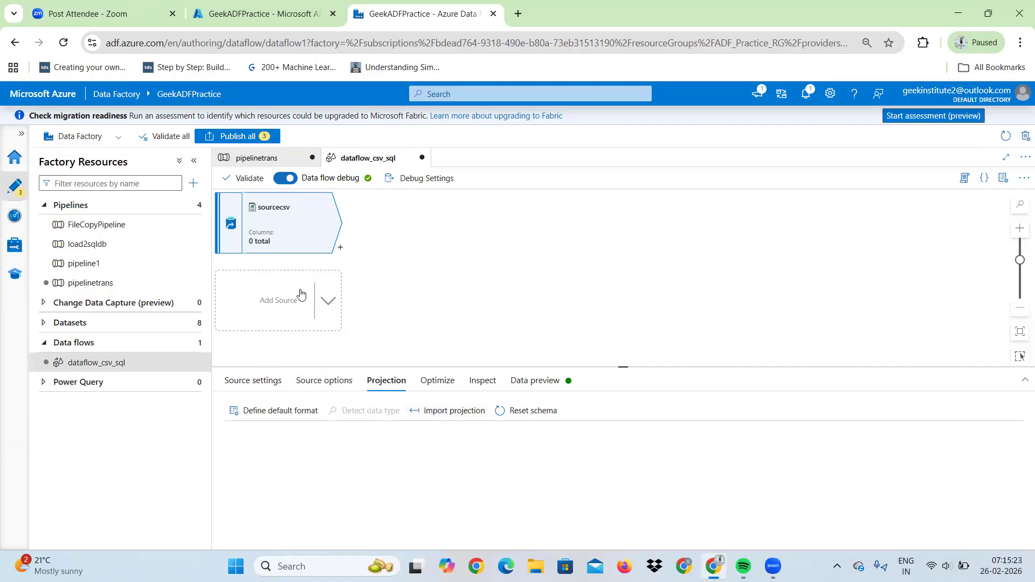
left_click(519, 386)
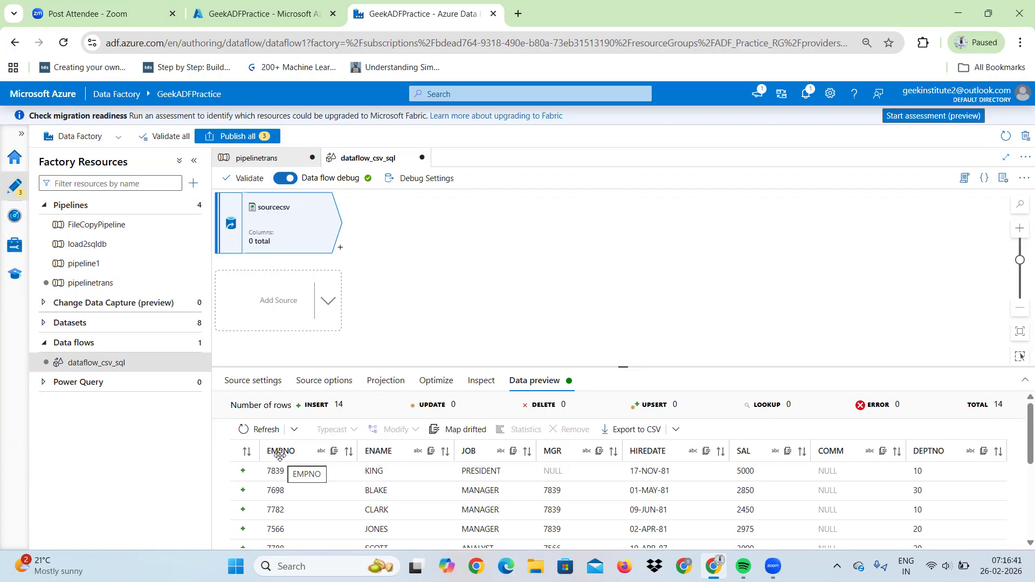
- Import the projection for the sourcecsv source and review the column names and types
left_click(381, 382)
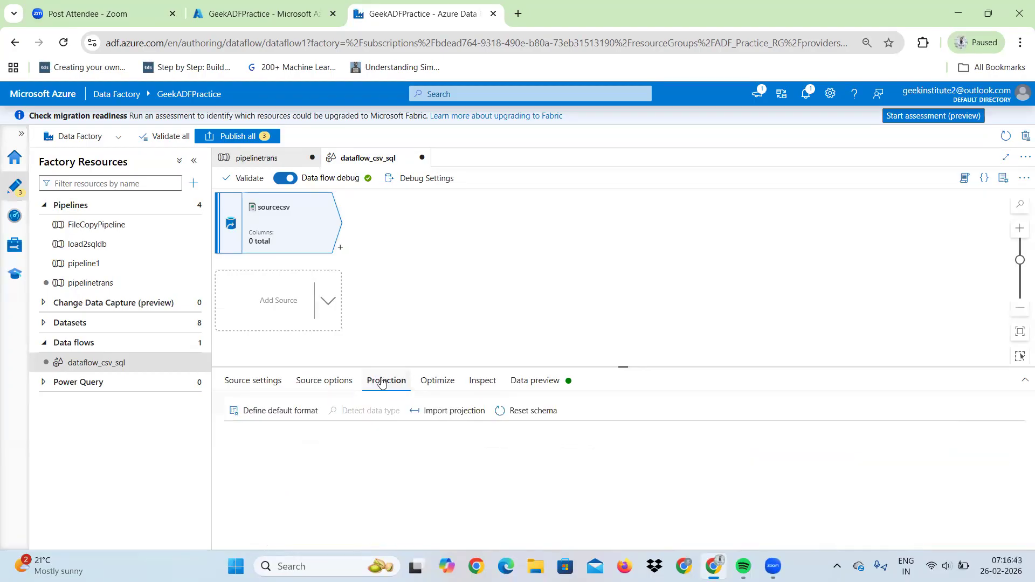
left_click(440, 413)
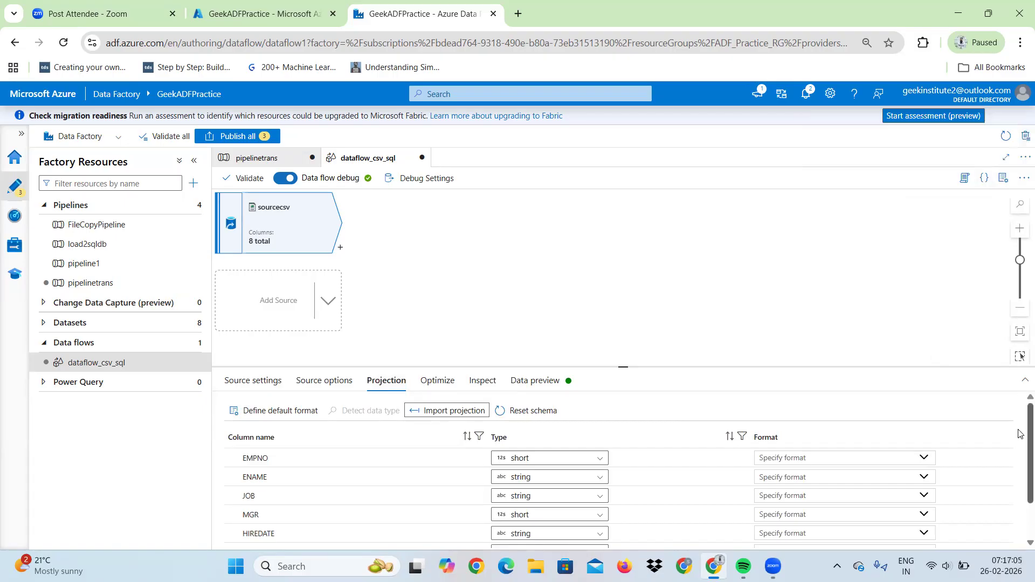
scroll(1018, 458, "down", 3)
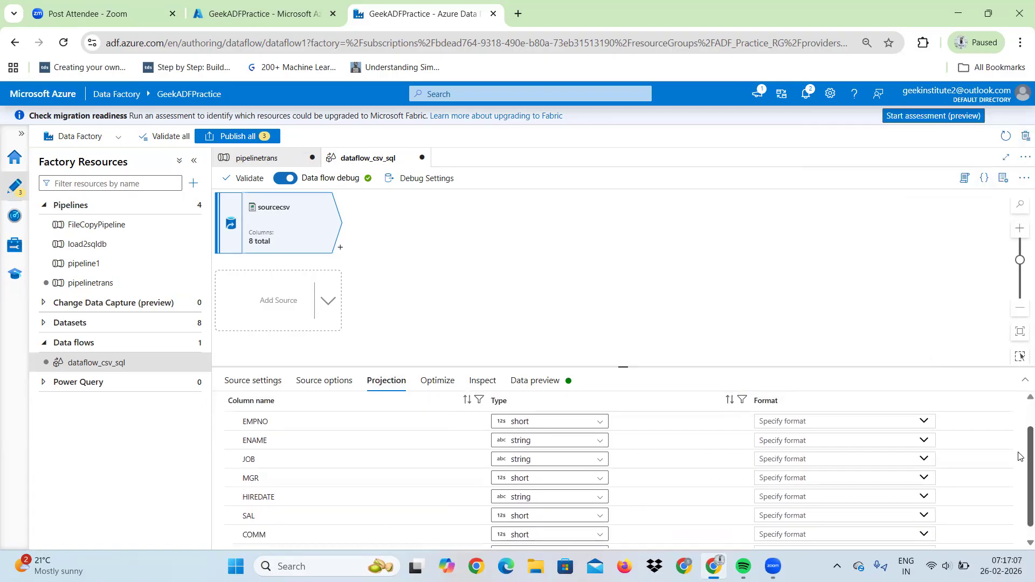
scroll(1020, 432, "up", 3)
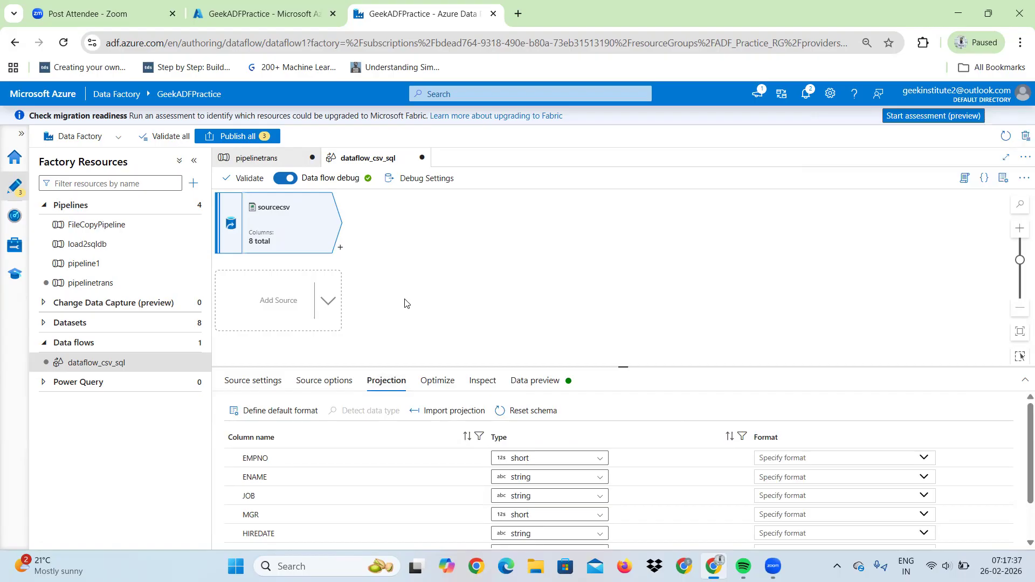
- Review the dataset and the Allow schema drift option in the source settings of sourcecsv
left_click(251, 381)
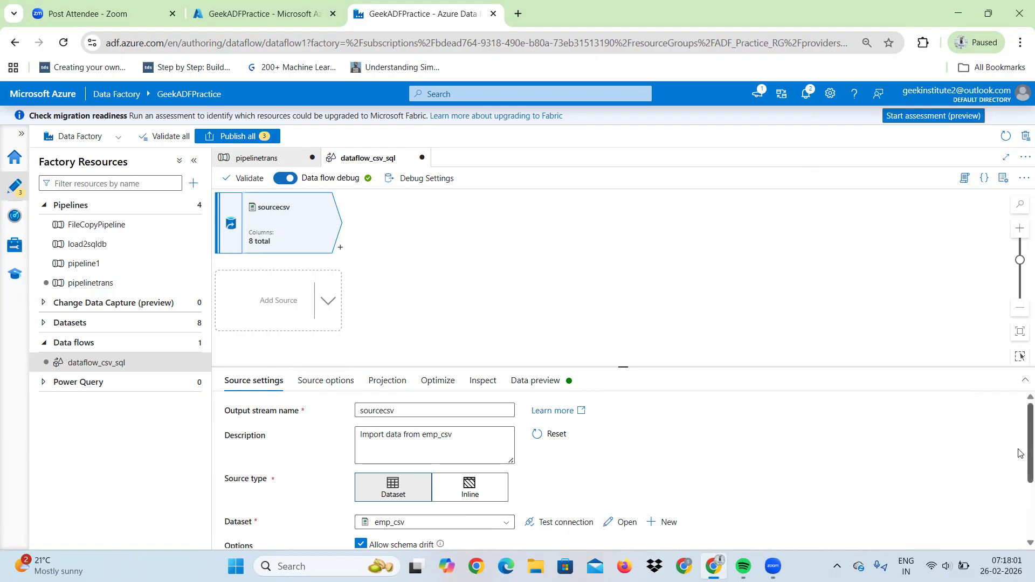
scroll(1018, 469, "down", 1)
scroll(1018, 471, "down", 1)
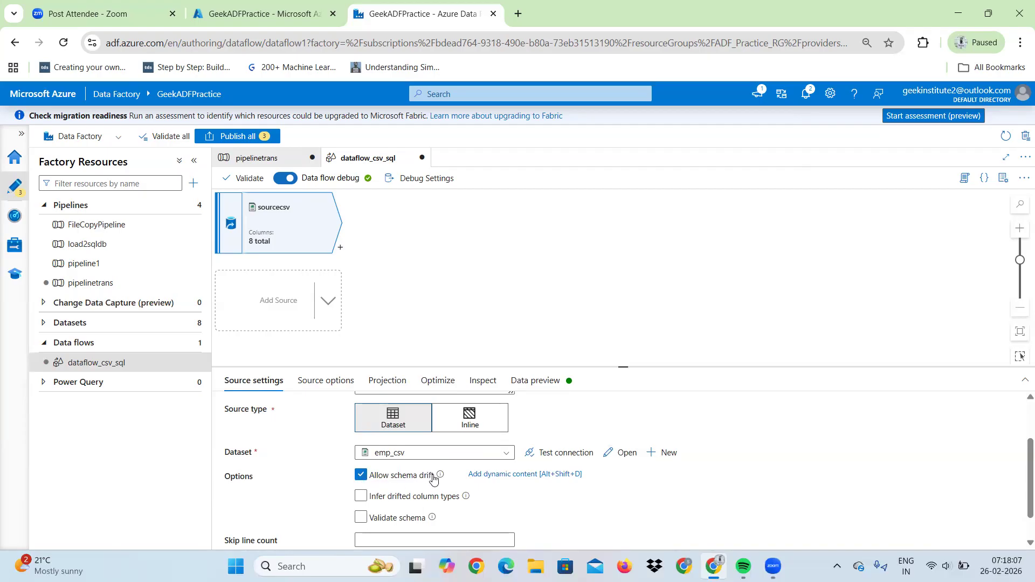
mouse_move(440, 477)
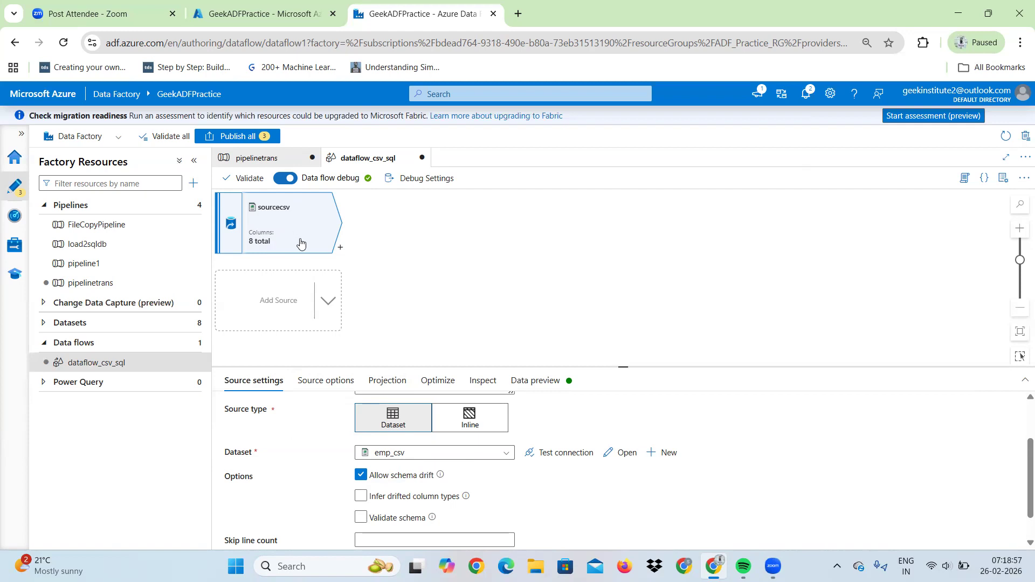
- Set the EMPNO and SAL column types to integer in the sourcecsv projection
left_click(382, 384)
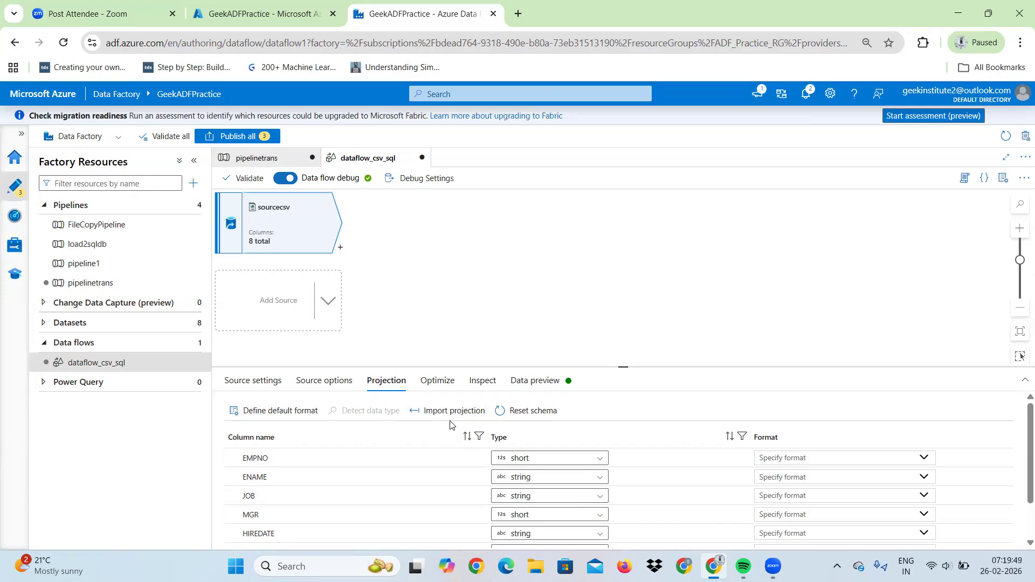
left_click(564, 458)
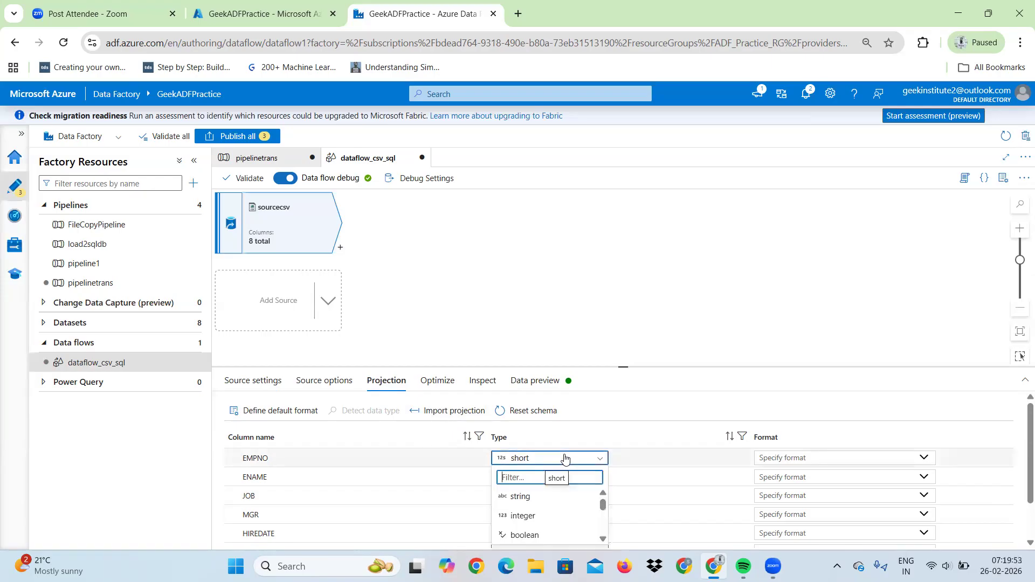
left_click(543, 515)
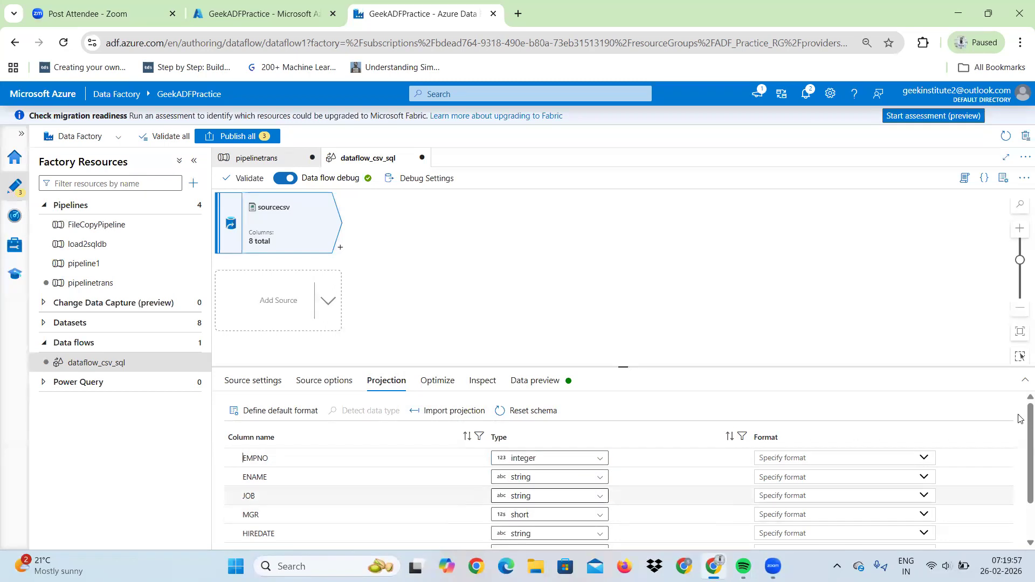
scroll(1018, 434, "down", 1)
scroll(1019, 434, "down", 2)
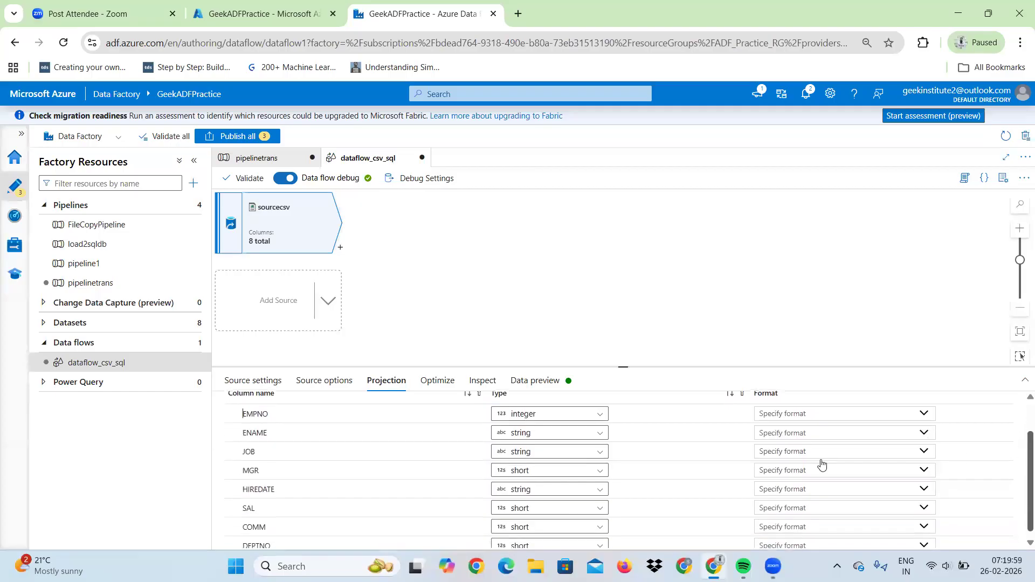
left_click(558, 510)
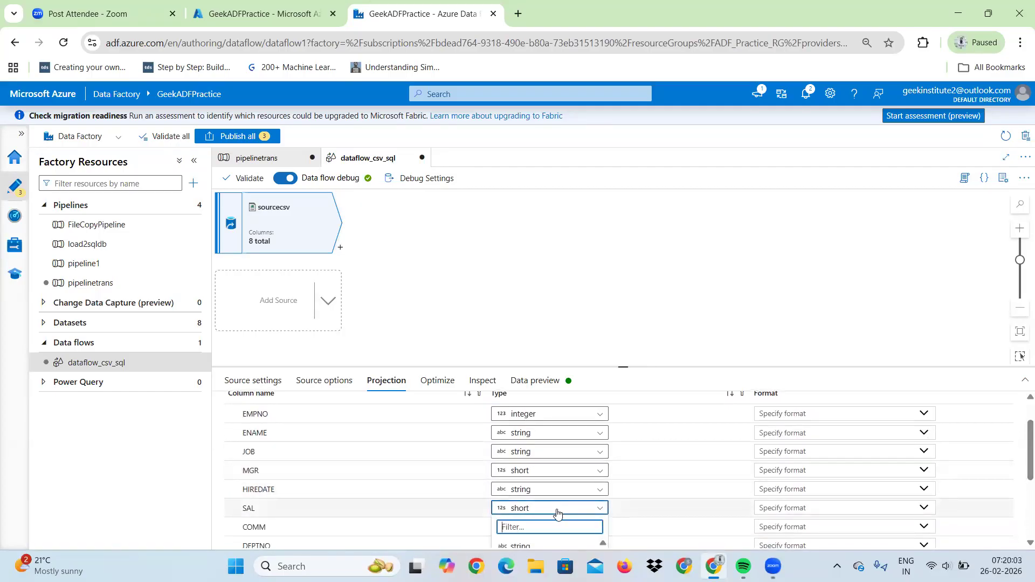
type("inte")
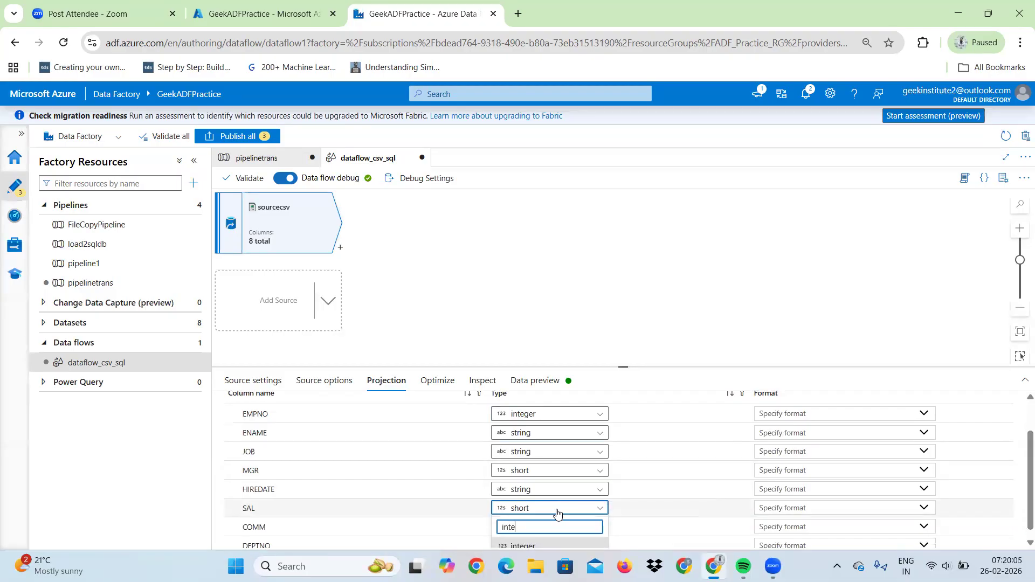
left_click(542, 546)
scroll(1018, 449, "down", 1)
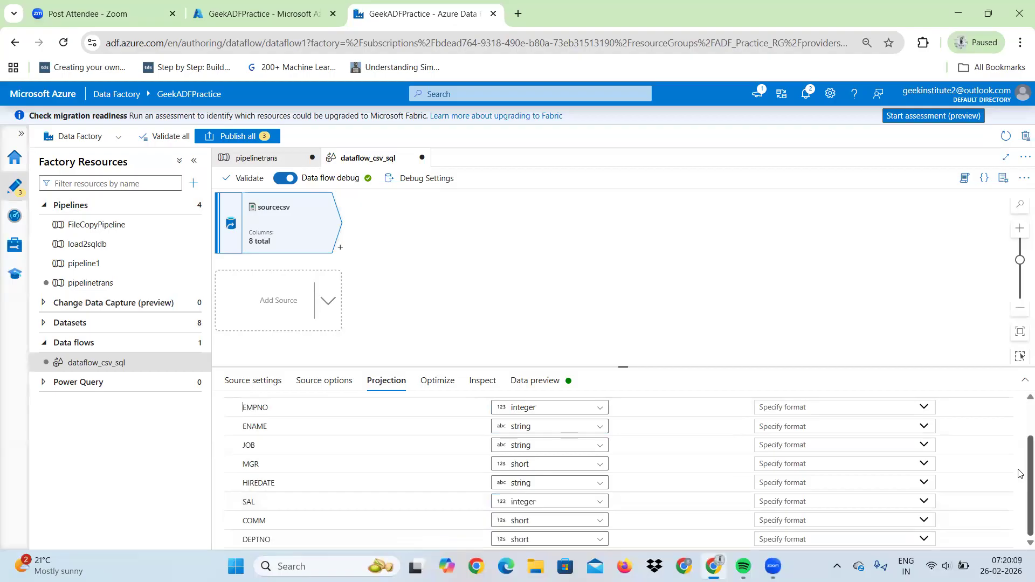
- Set the COMM column type to integer and the DEPTNO column type to string in the sourcecsv projection
left_click(1025, 380)
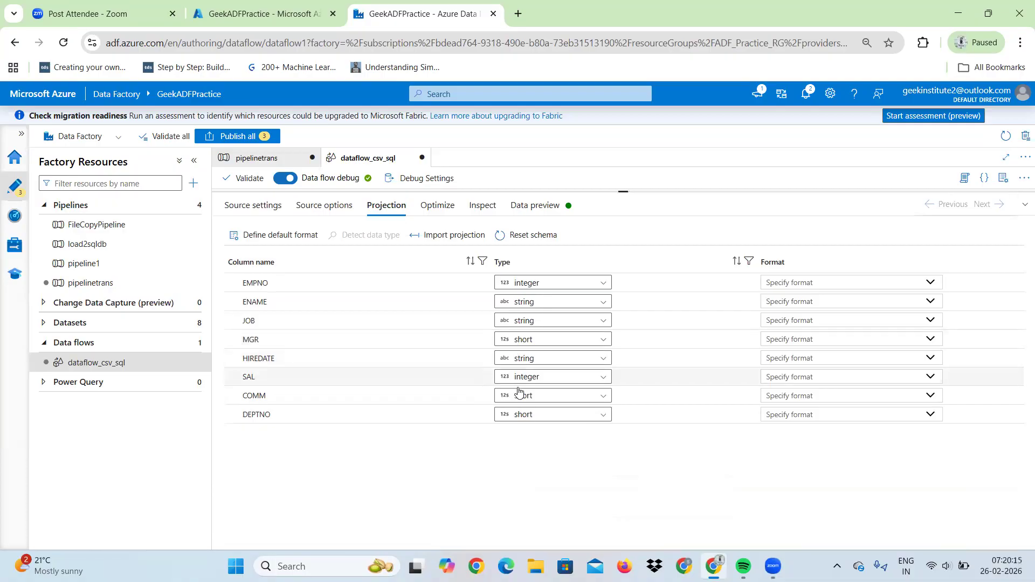
left_click(537, 397)
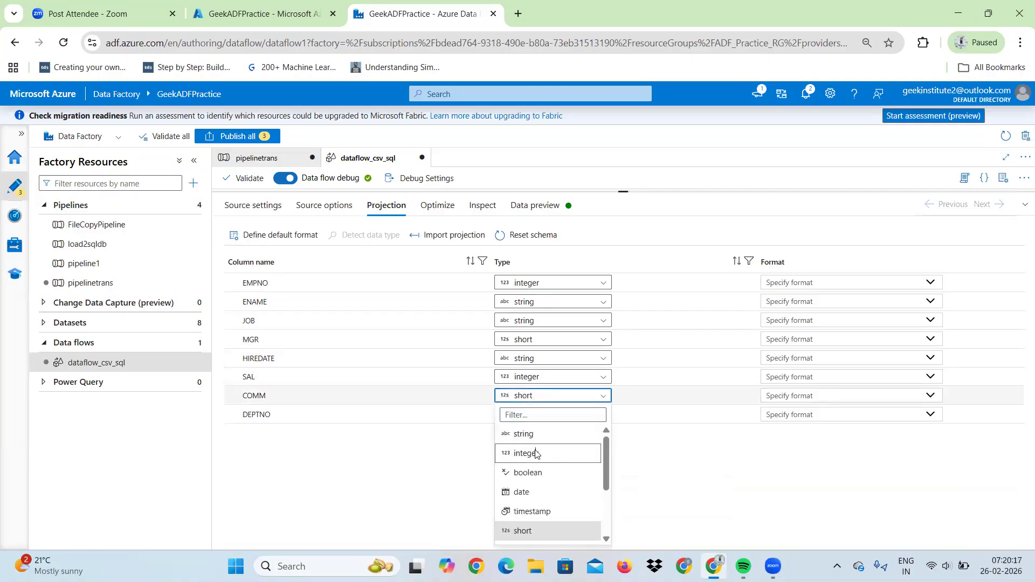
left_click(536, 453)
left_click(542, 416)
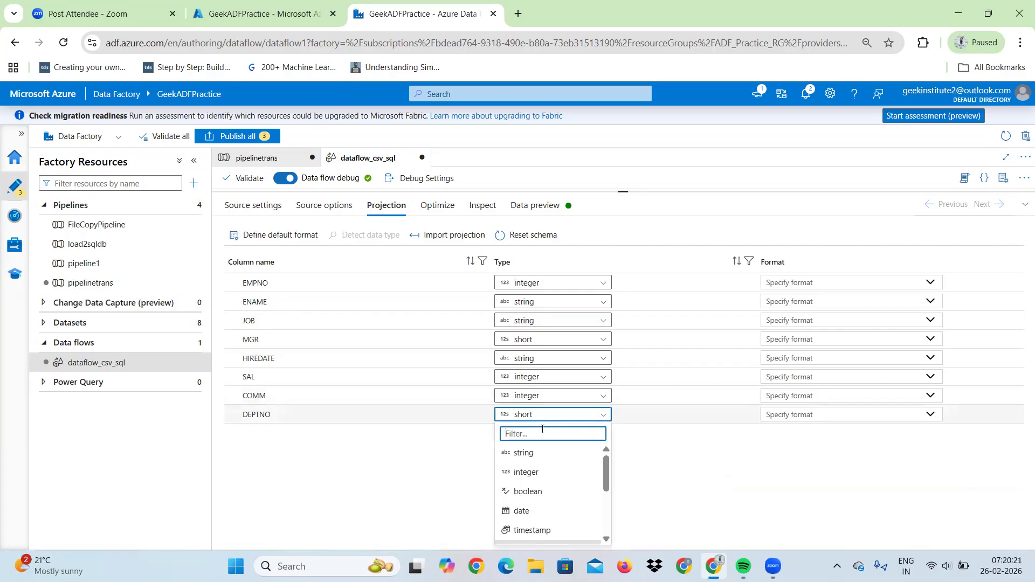
left_click(534, 456)
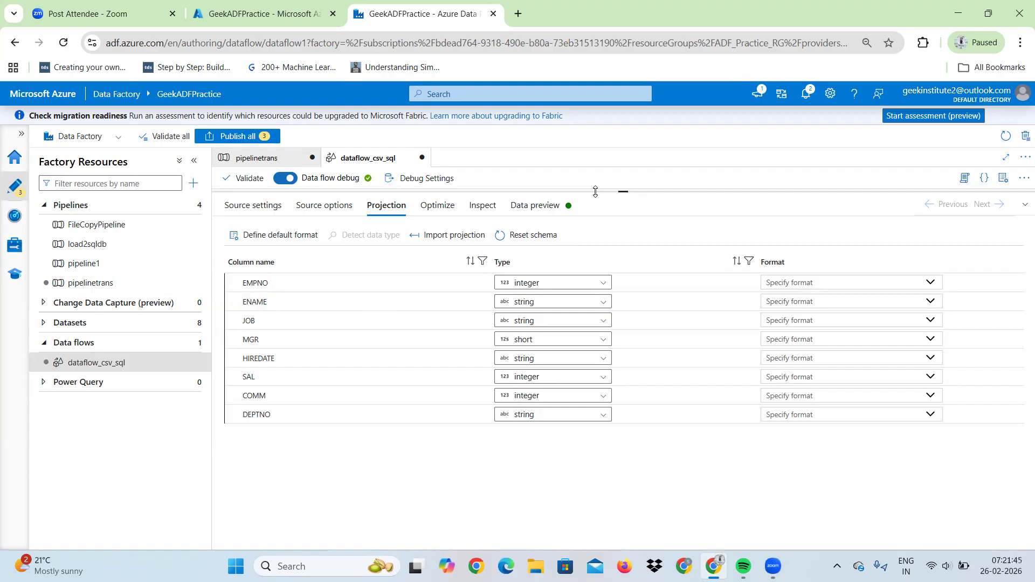
left_click_drag(595, 192, 599, 280)
left_click(340, 247)
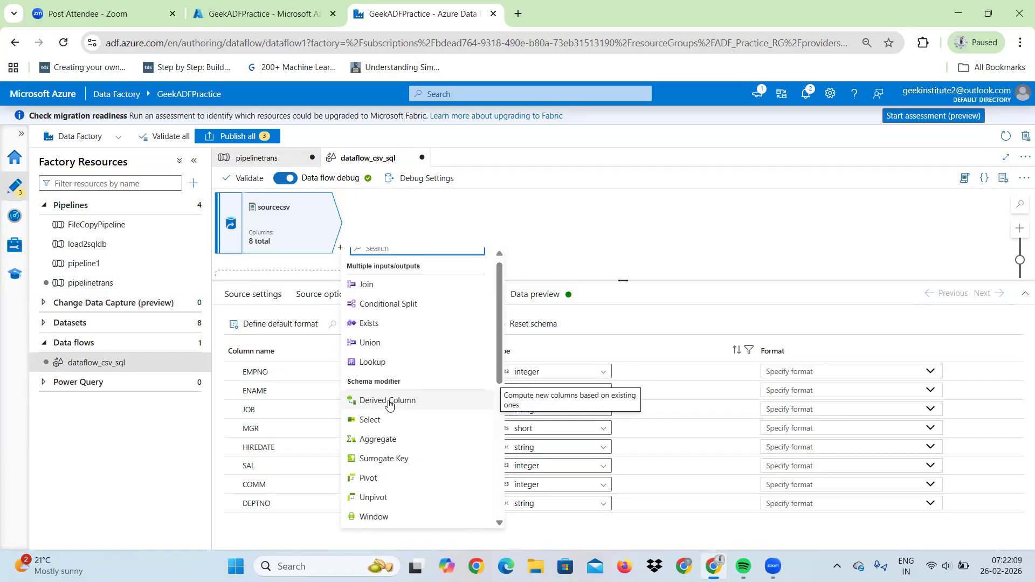
left_click(575, 229)
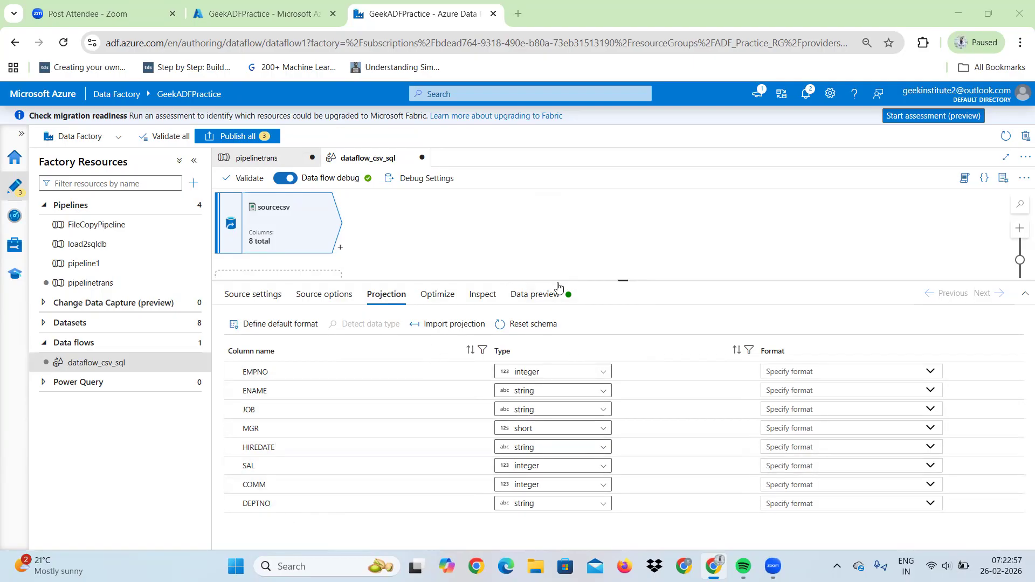
- Refresh the data preview of sourcecsv and check the column types it shows
left_click_drag(609, 280, 606, 304)
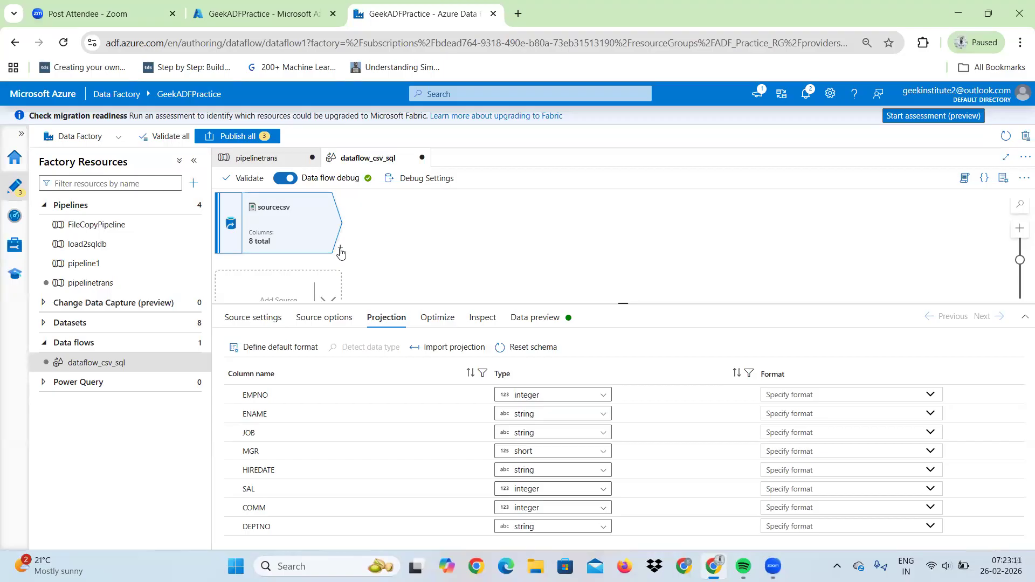
left_click(535, 318)
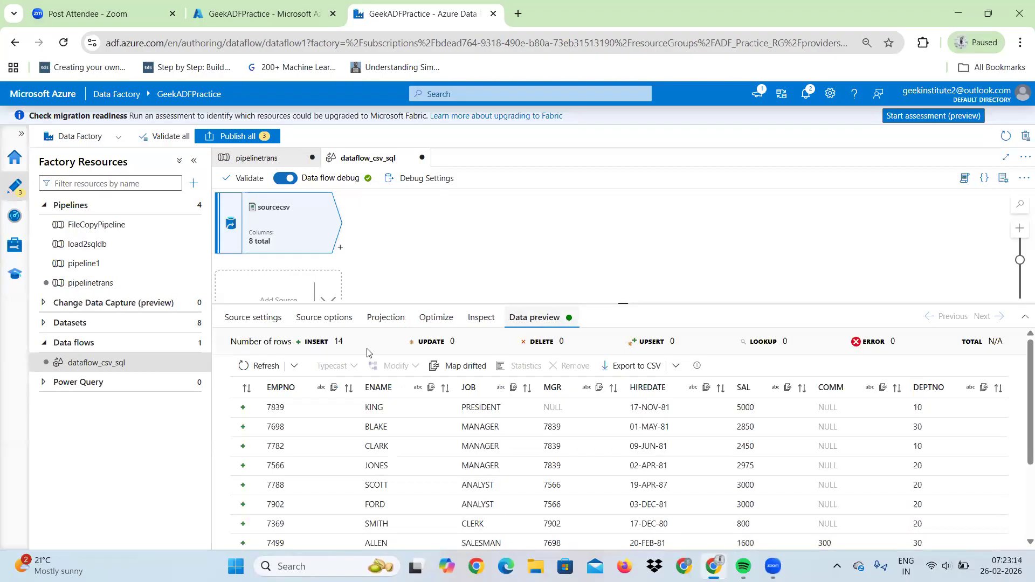
left_click(262, 366)
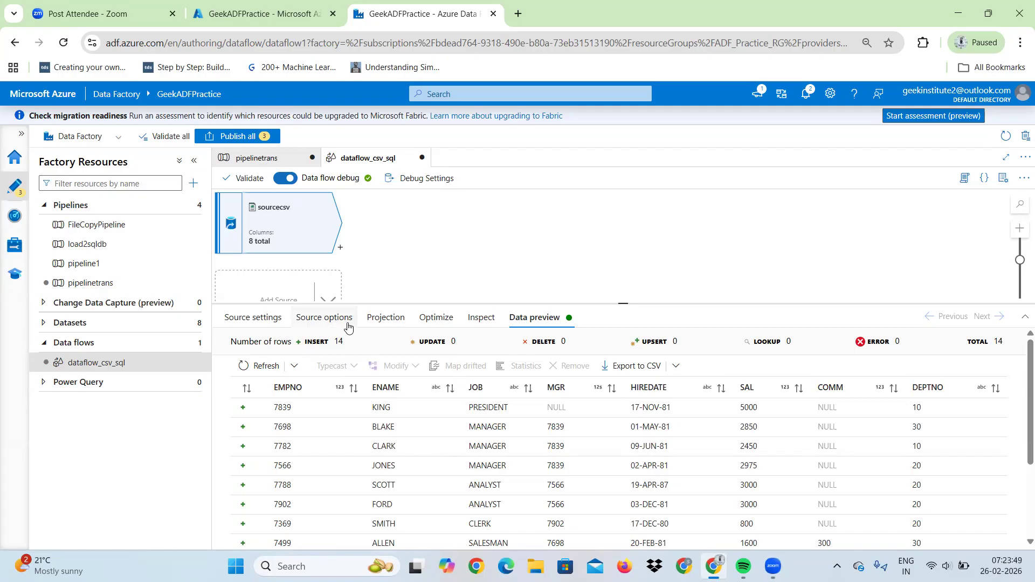
- Set the SAL and COMM column types to string in the sourcecsv projection
left_click(373, 323)
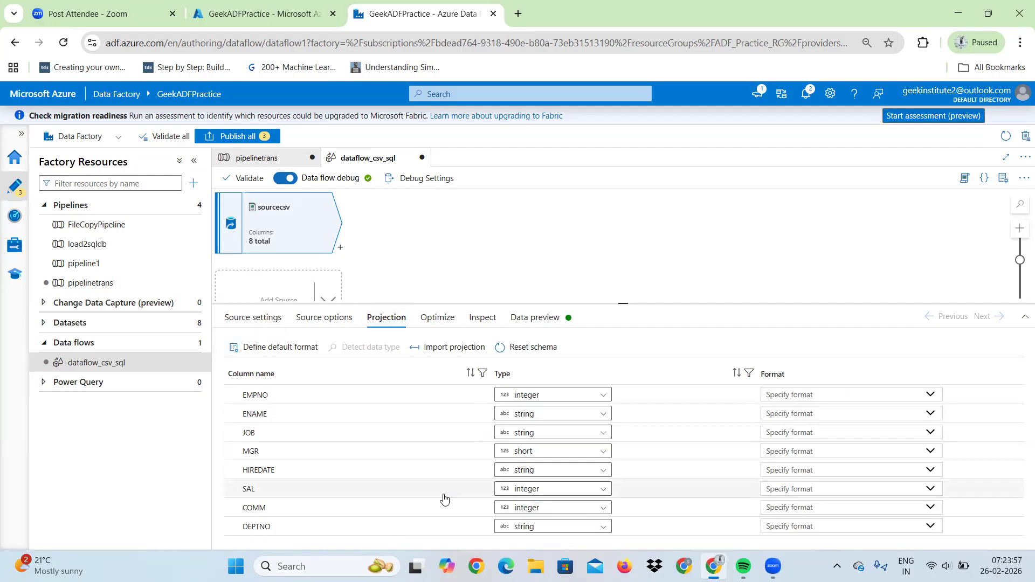
left_click(602, 491)
left_click(528, 528)
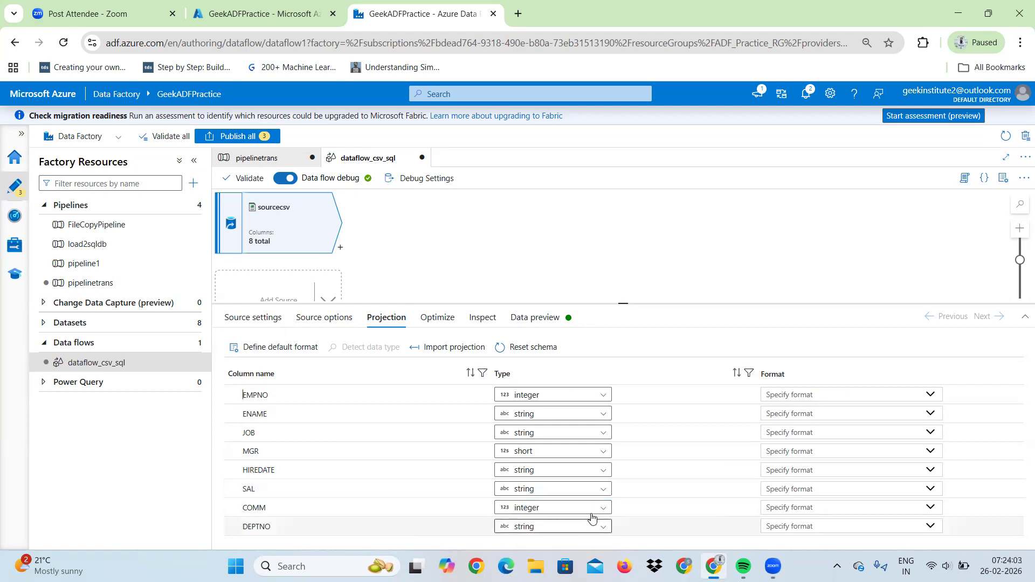
left_click(594, 511)
left_click(537, 543)
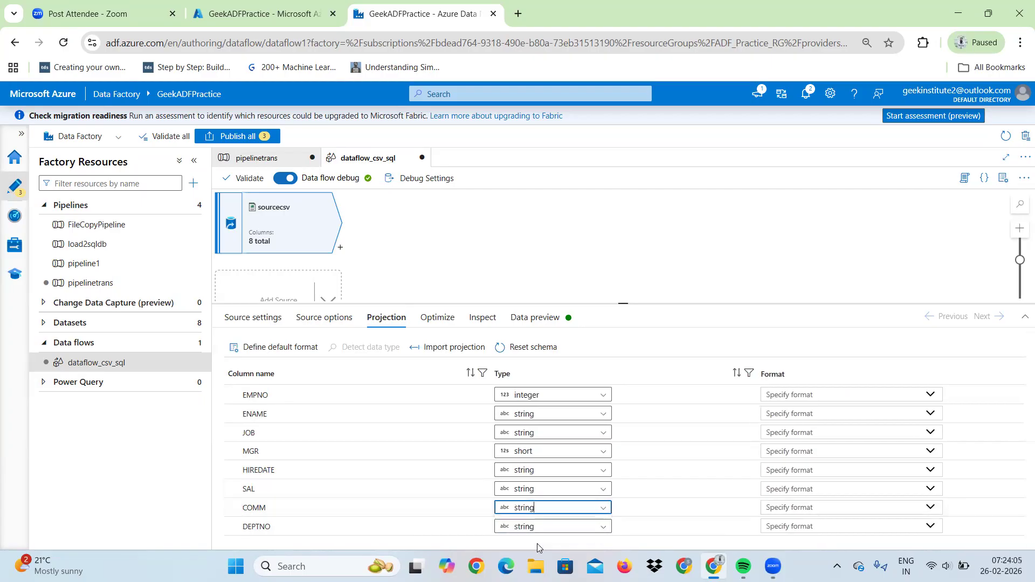
left_click(653, 285)
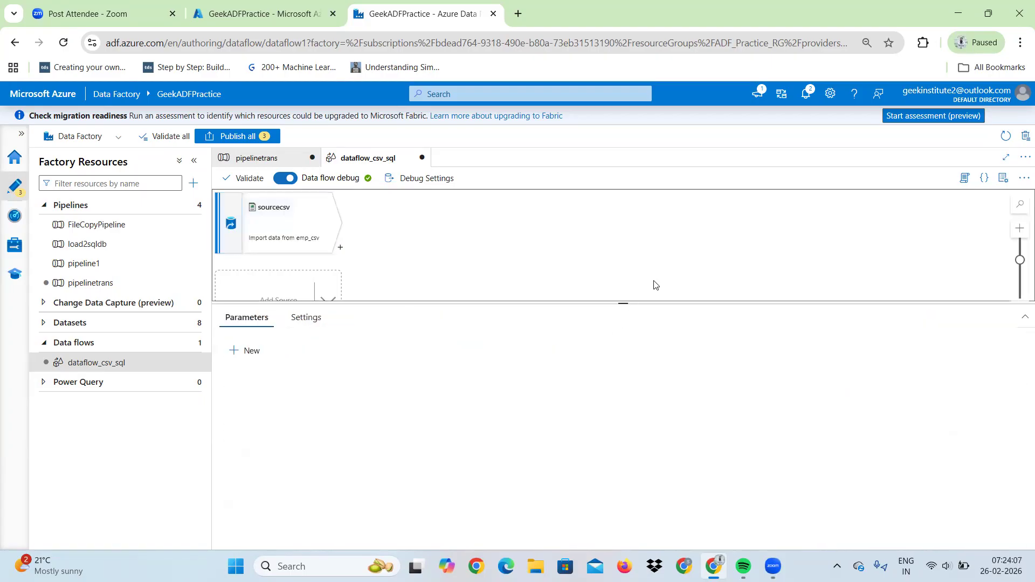
- Add a Cast transformation after sourcecsv and name its output stream castcol
left_click(342, 251)
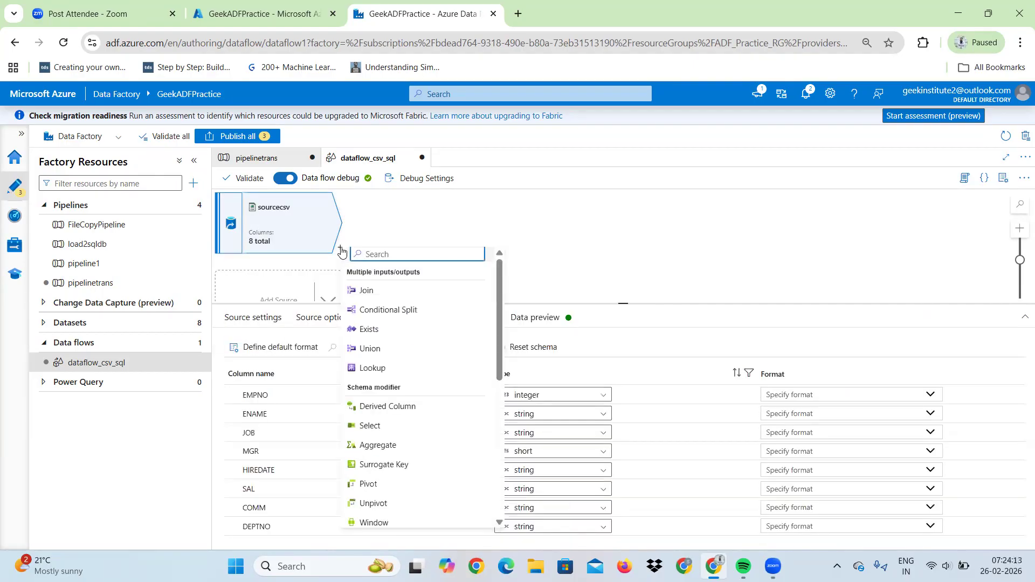
left_click_drag(497, 368, 498, 434)
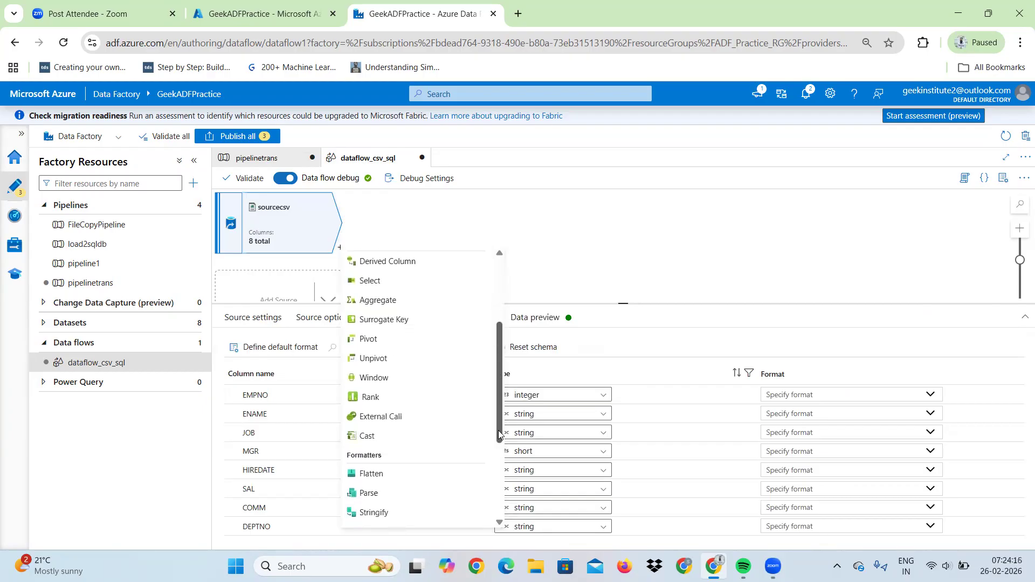
left_click(381, 438)
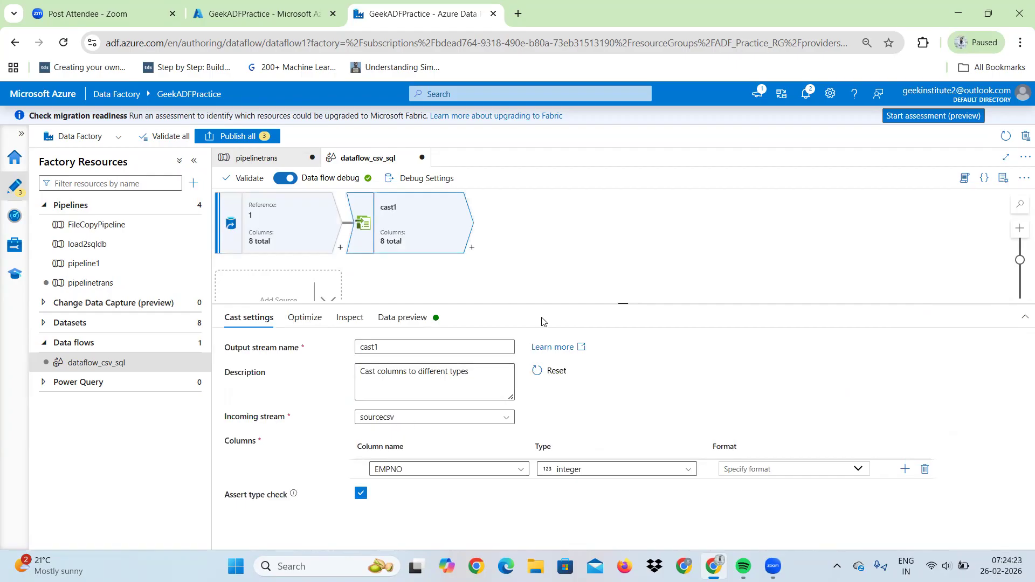
left_click(384, 350)
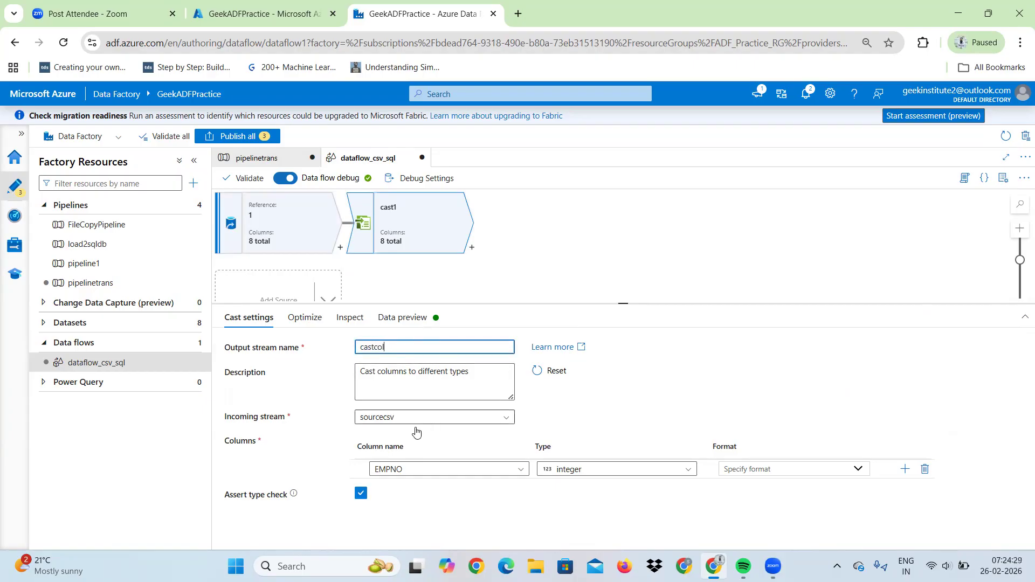
- Configure castcol to cast the SAL and COMM columns to integer
left_click(414, 471)
left_click(521, 471)
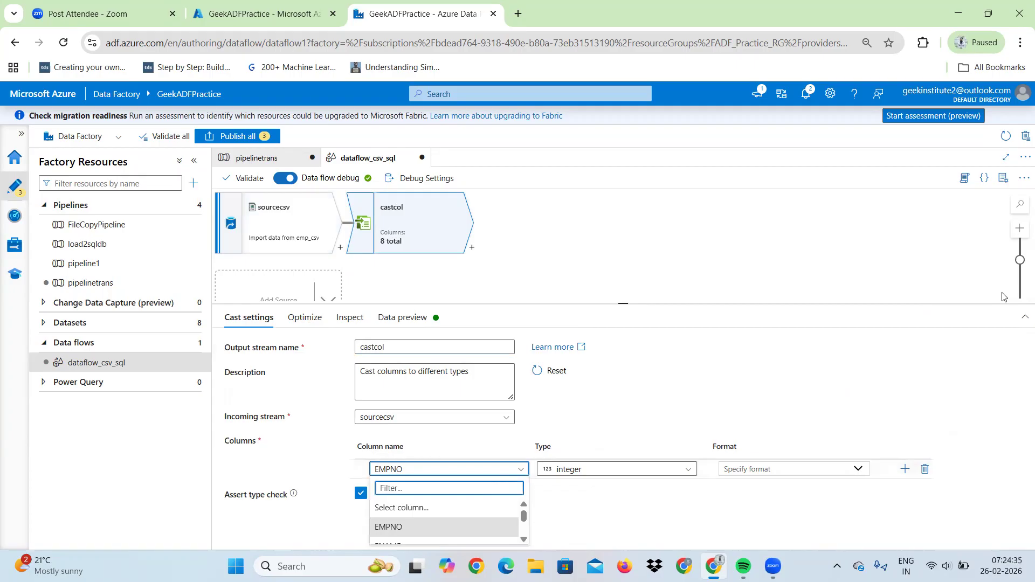
left_click(1022, 325)
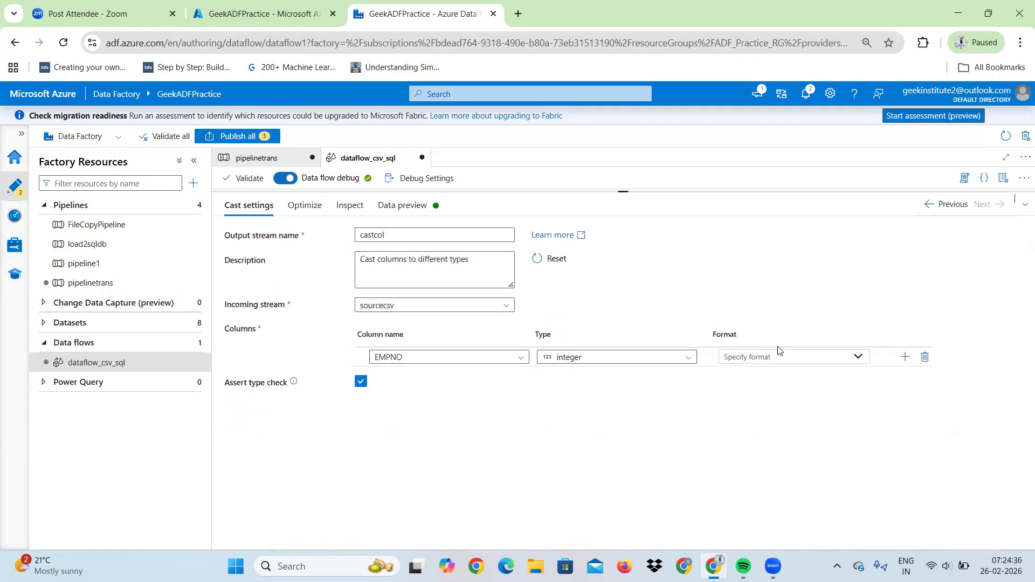
left_click(526, 357)
left_click(418, 512)
left_click(904, 357)
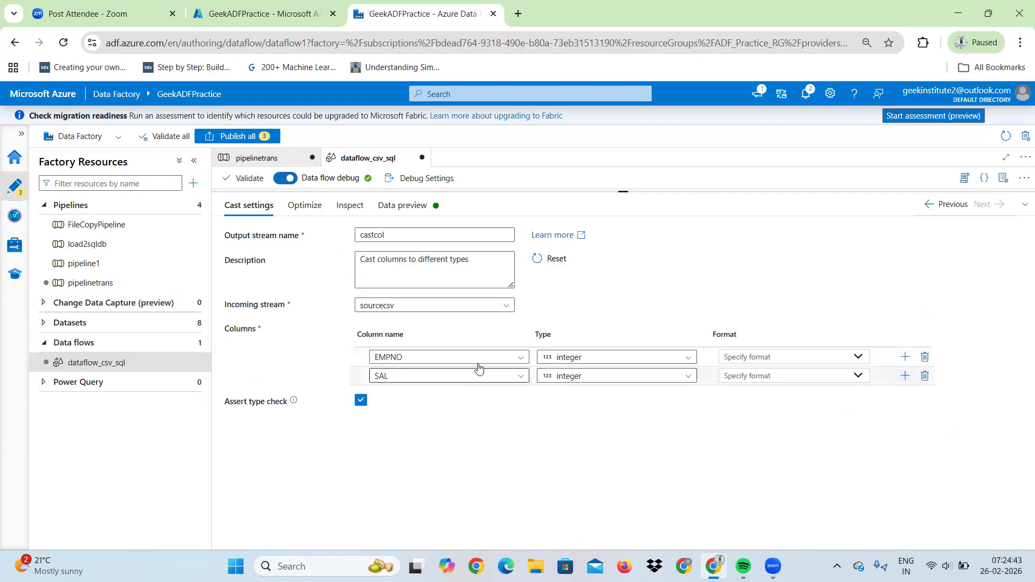
left_click(505, 359)
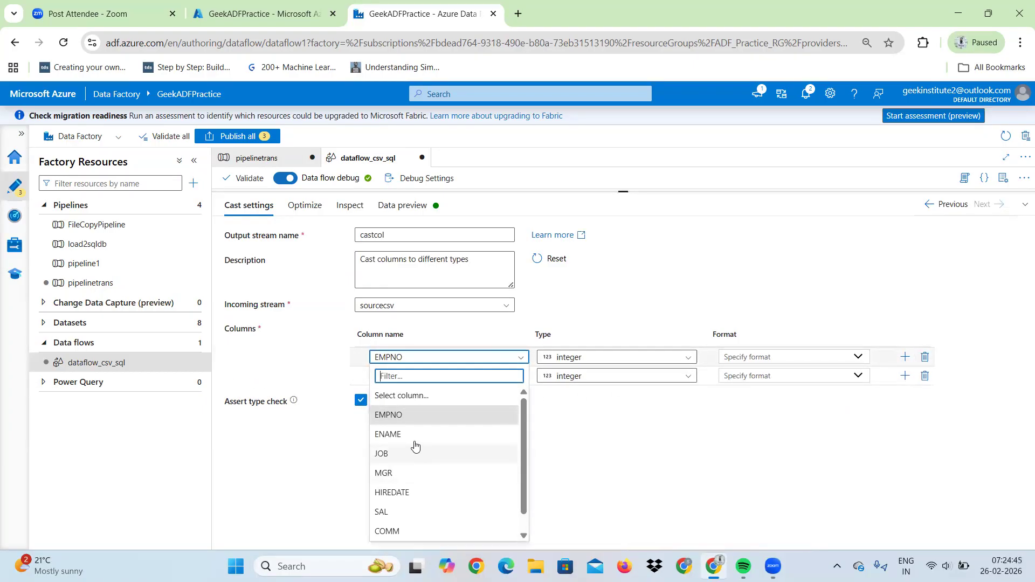
left_click(407, 529)
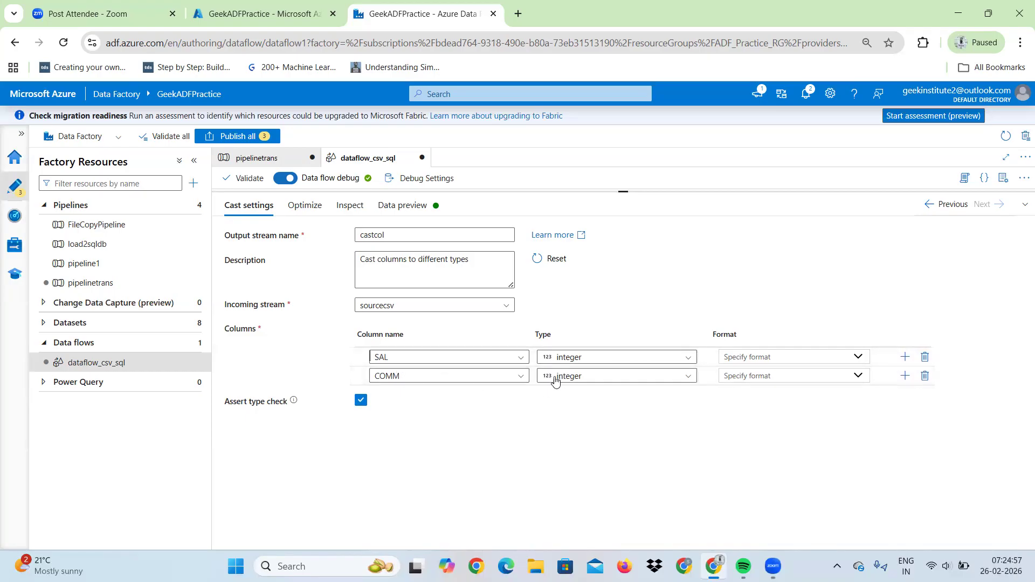
- Refresh the data preview of castcol and check the types of the cast columns
left_click(403, 213)
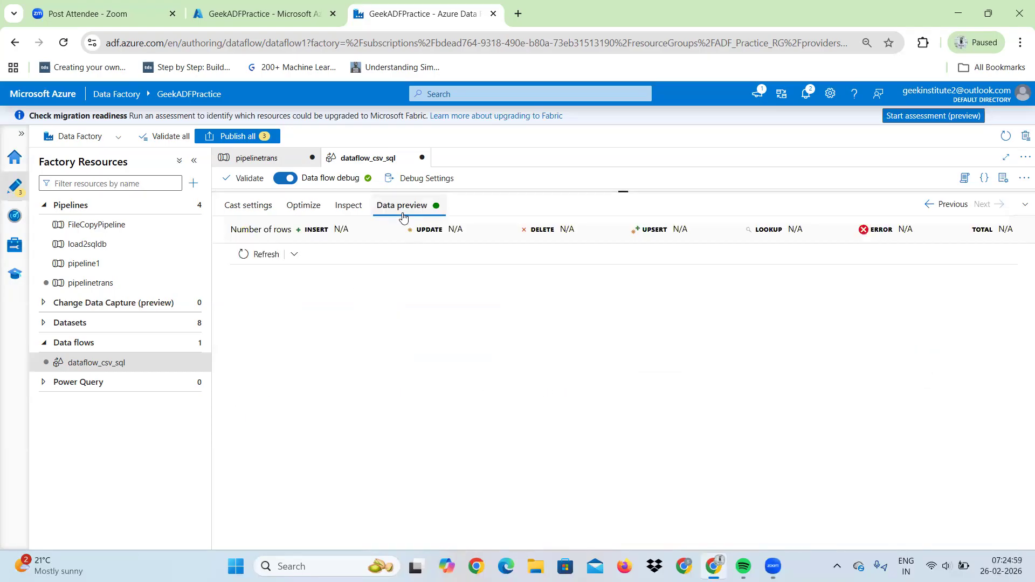
left_click(261, 255)
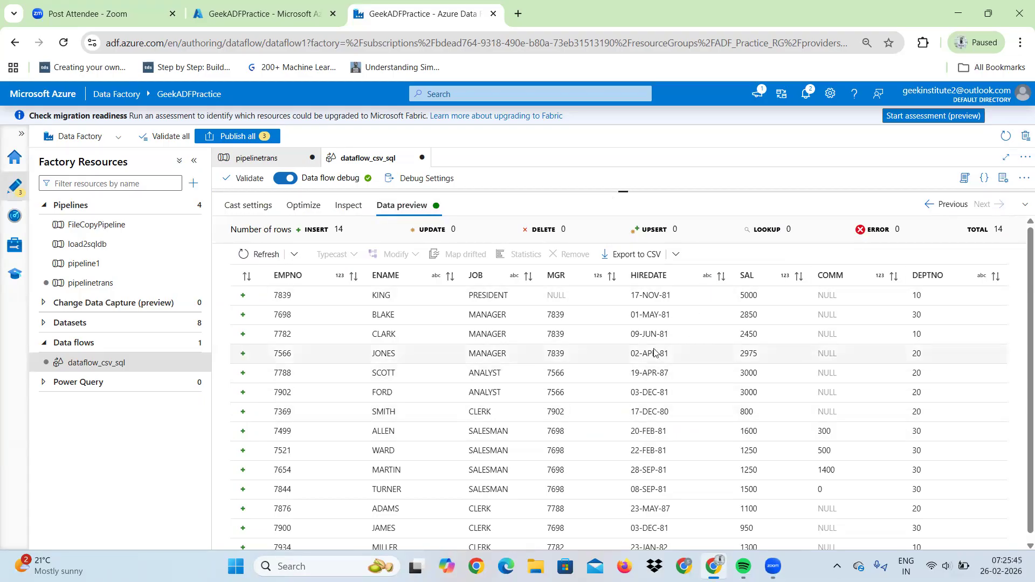
- Add another column to the castcol settings that casts HIREDATE to the date type
left_click_drag(624, 204, 626, 334)
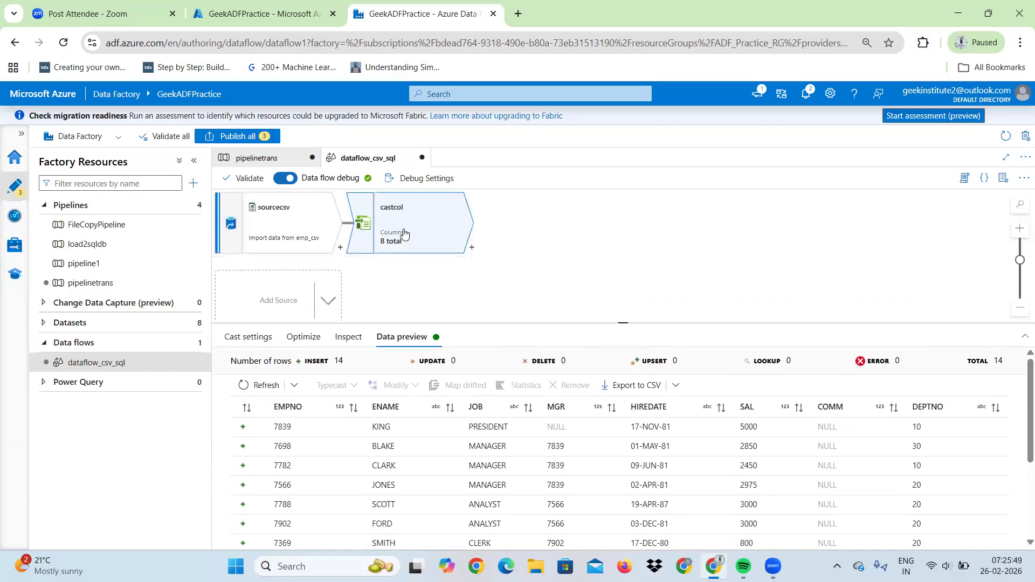
left_click(249, 337)
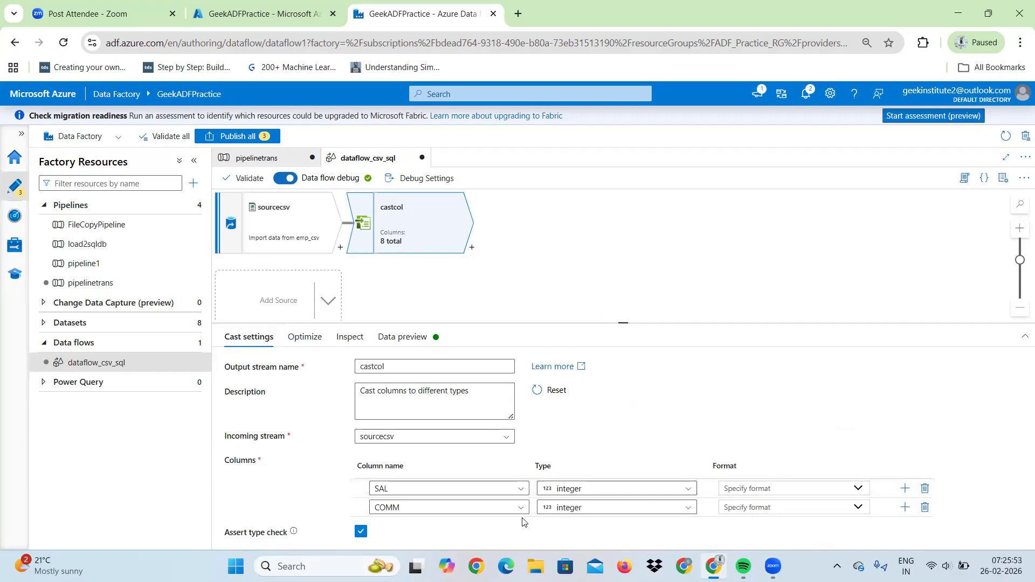
left_click(905, 507)
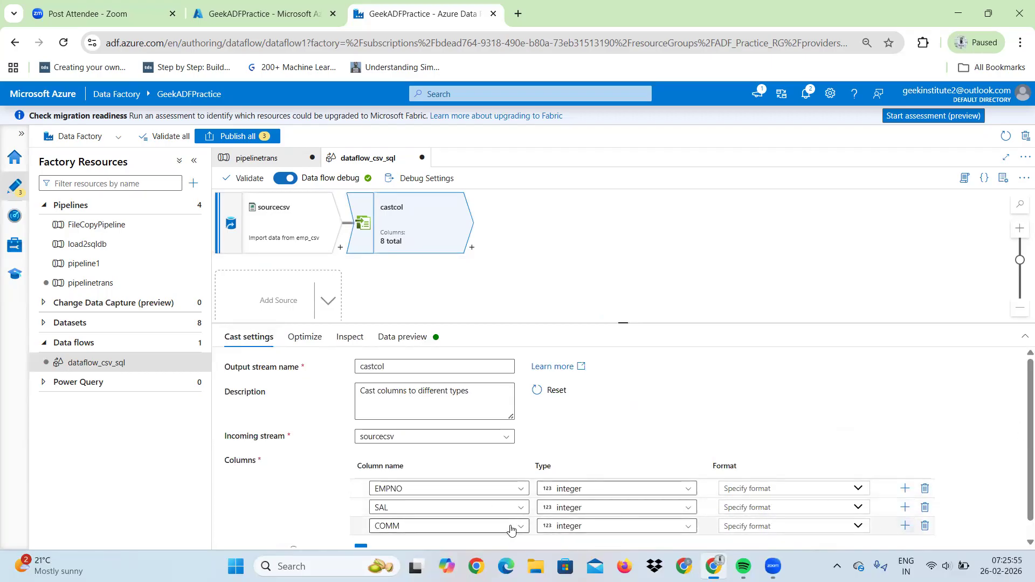
left_click(1024, 337)
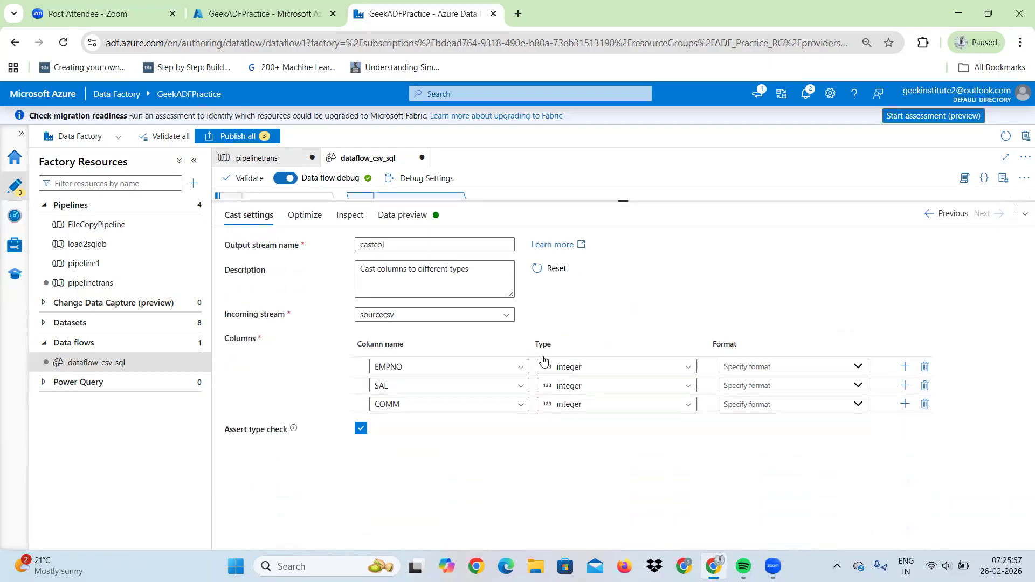
left_click(520, 358)
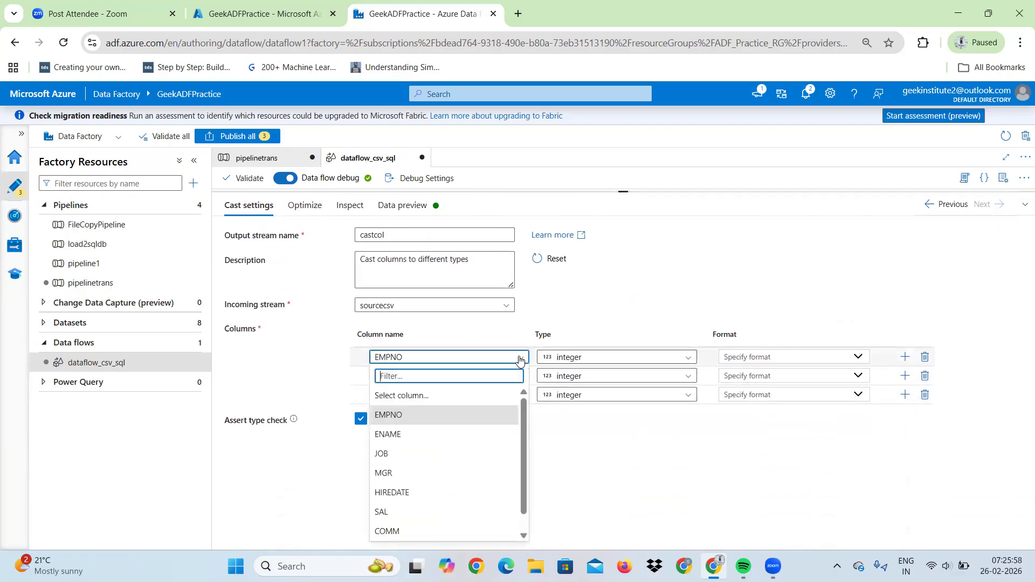
left_click(411, 491)
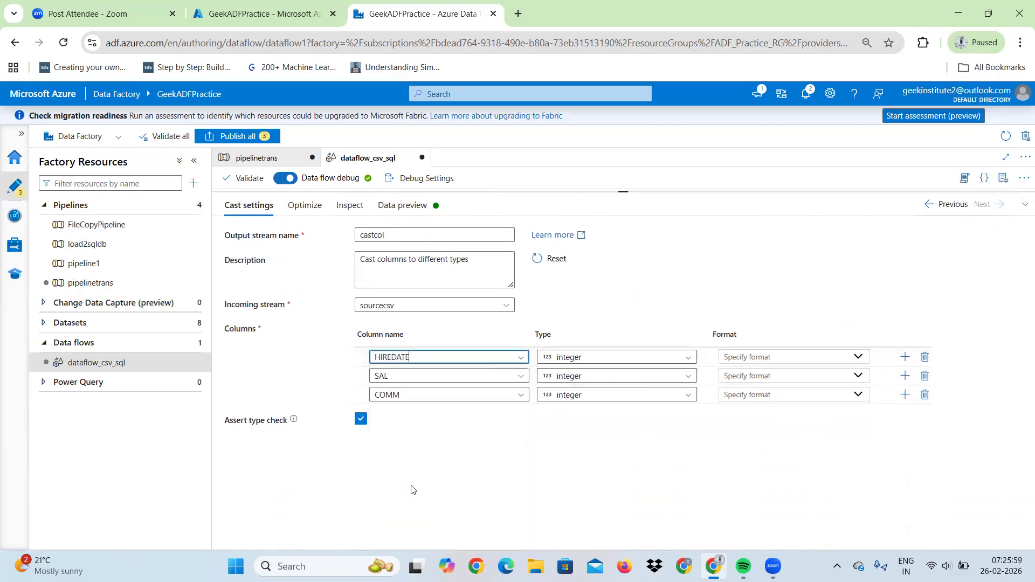
left_click(674, 357)
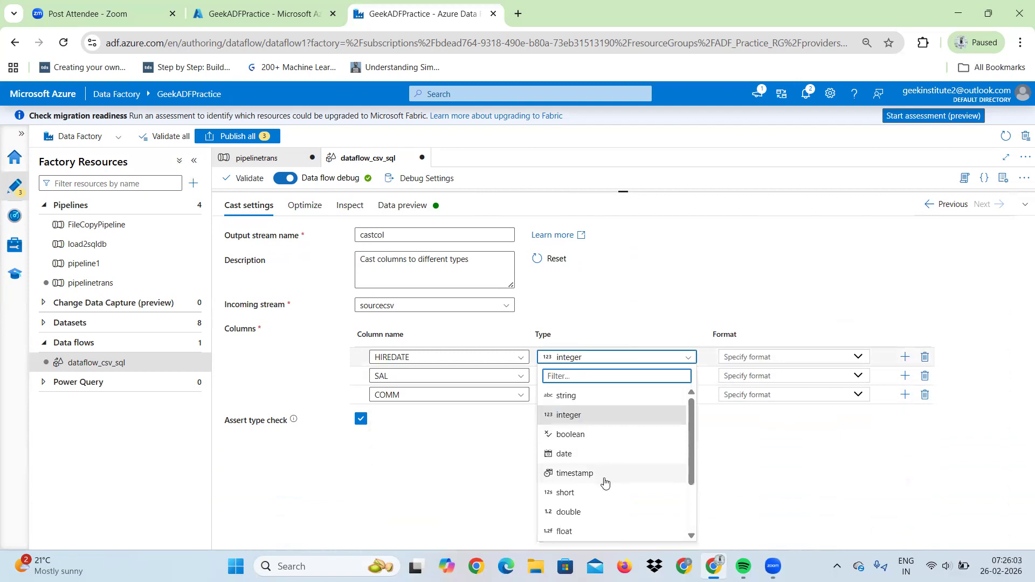
left_click(578, 458)
left_click(578, 457)
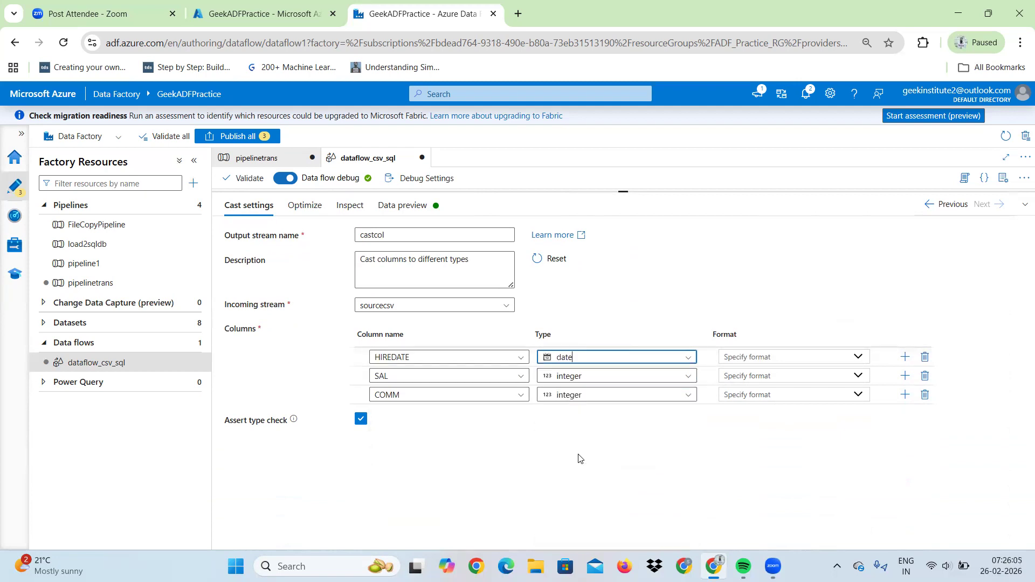
- Set the format of the HIREDATE date cast in castcol to dd-MM-yyyy
left_click(855, 360)
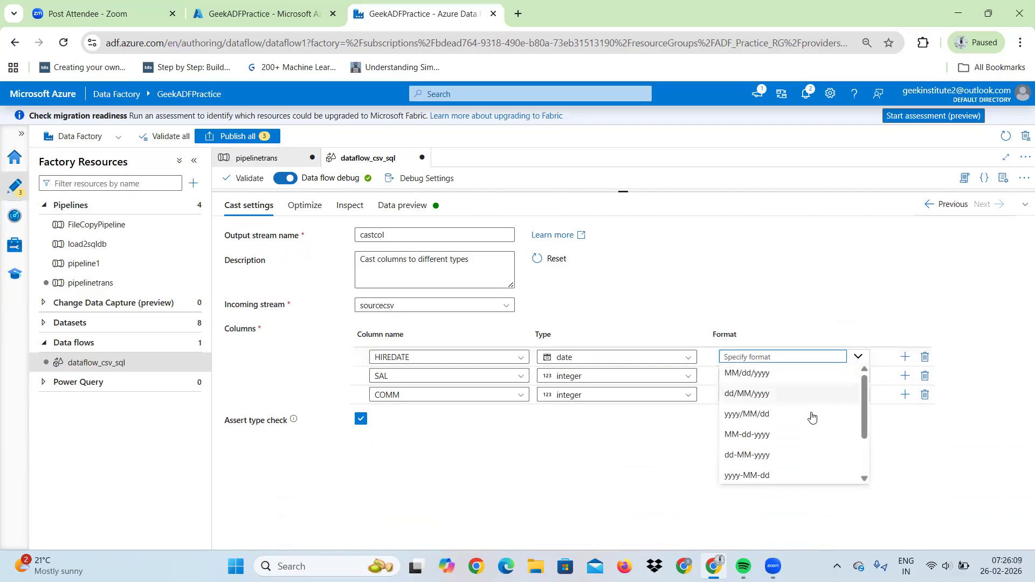
left_click(864, 459)
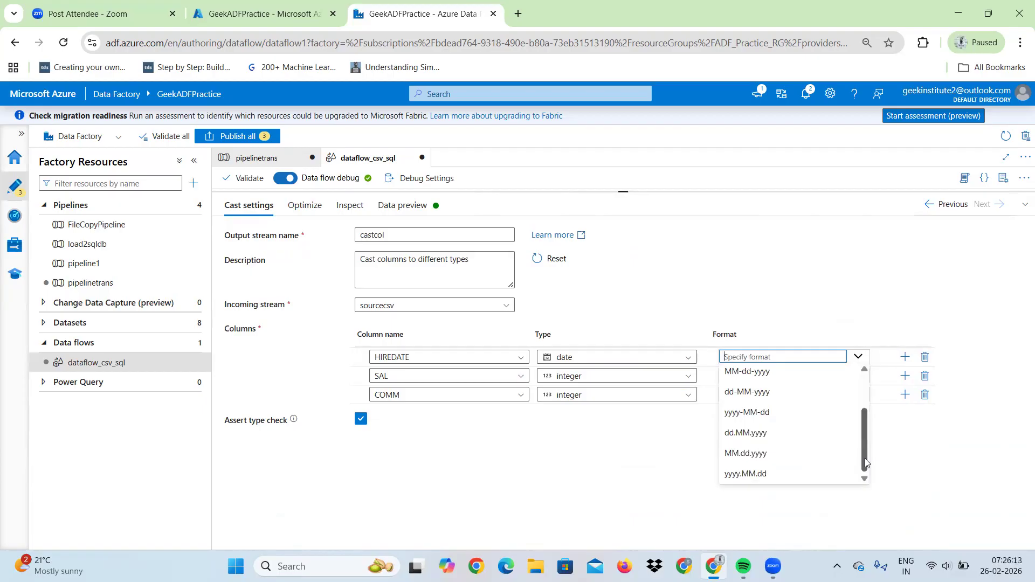
left_click_drag(865, 462, 864, 445)
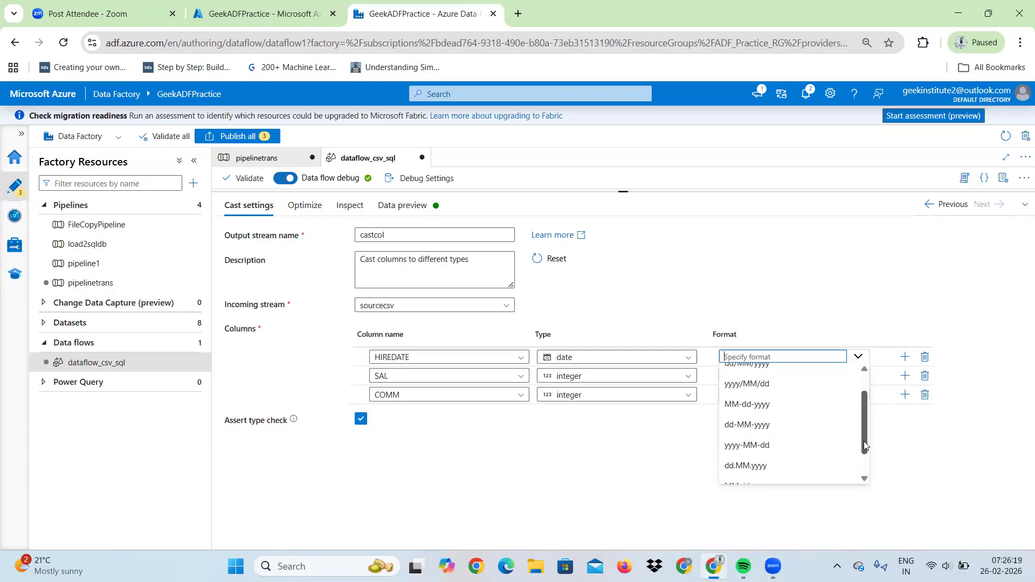
left_click(771, 426)
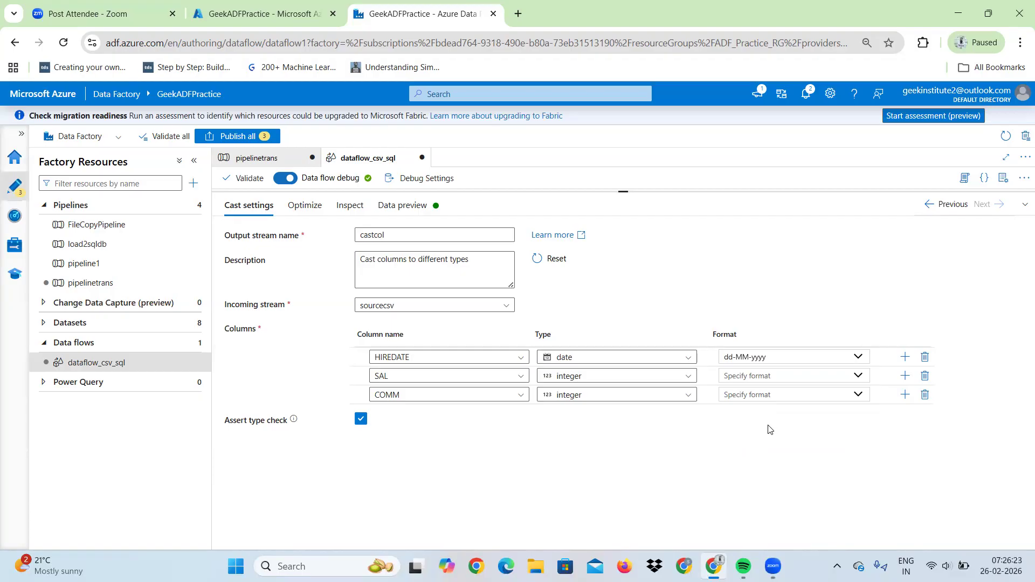
- Review the date formats offered for HIREDATE and refresh the data preview of castcol to check the date cast
left_click(391, 204)
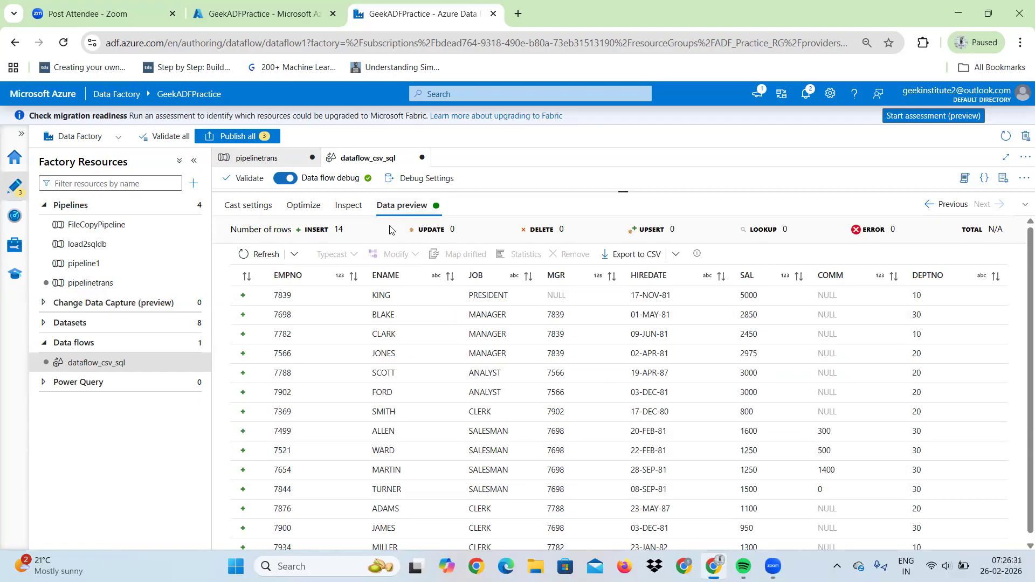
left_click(248, 206)
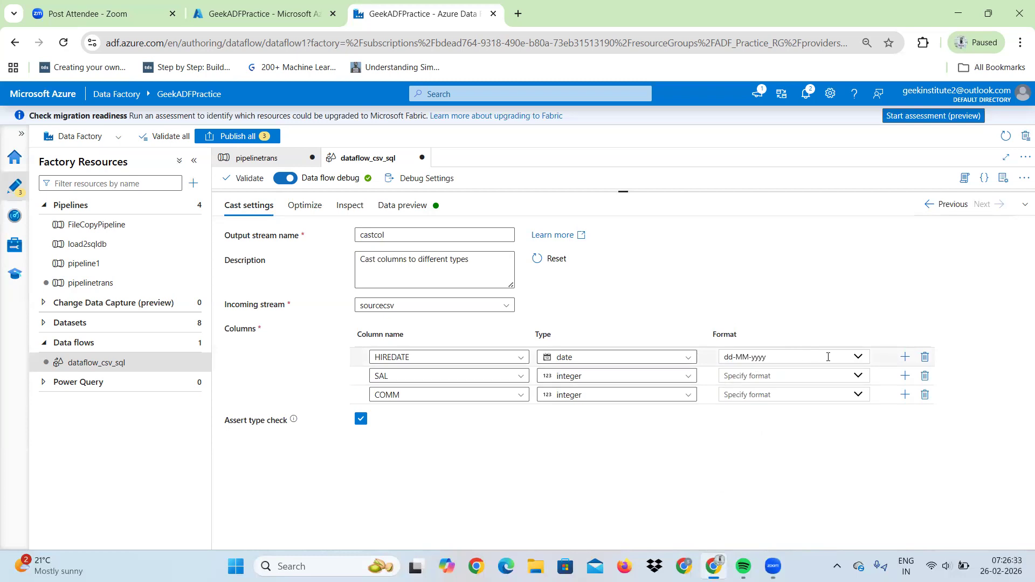
left_click(858, 357)
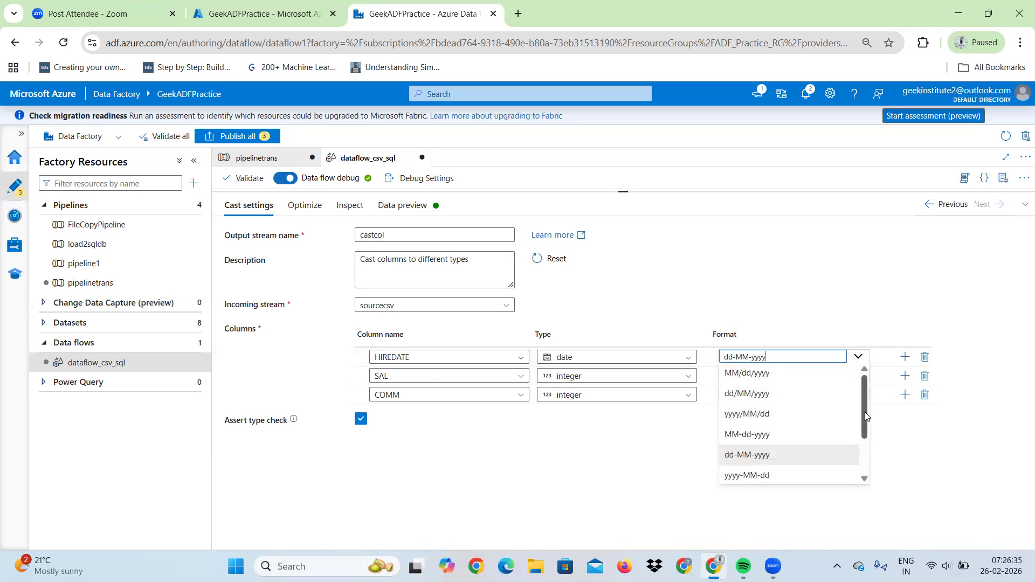
left_click_drag(865, 412, 864, 442)
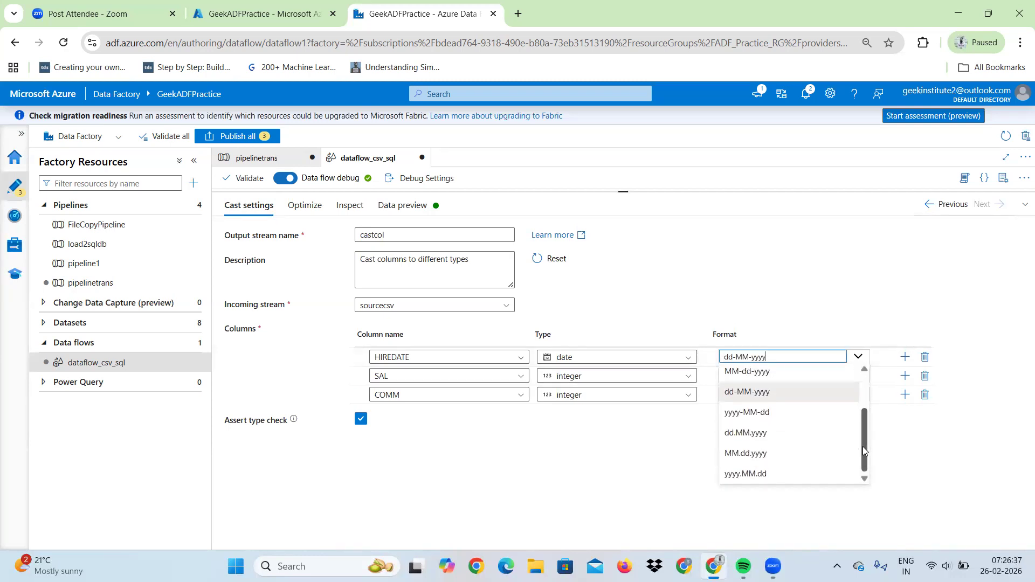
left_click_drag(862, 446, 861, 381)
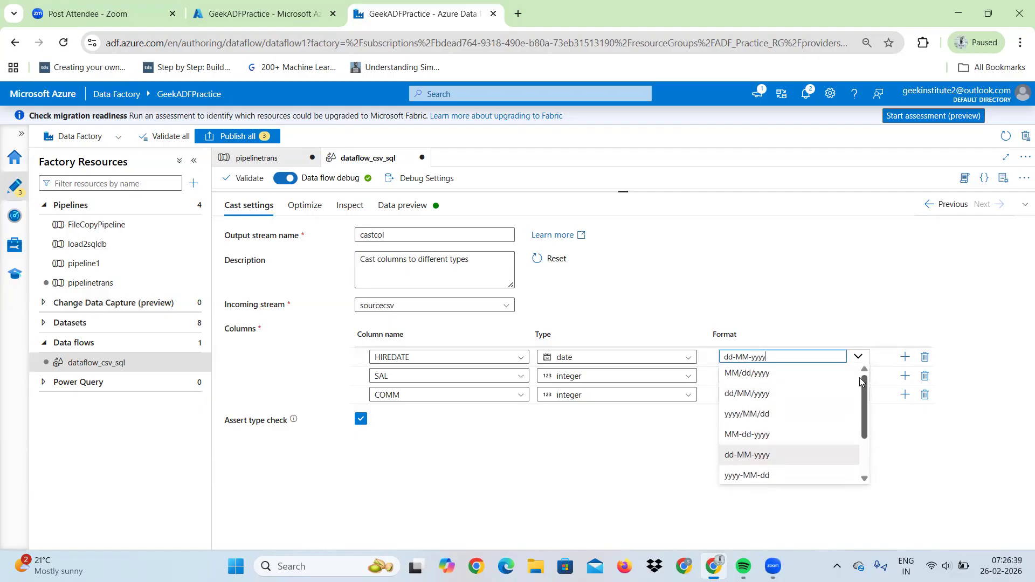
left_click(892, 451)
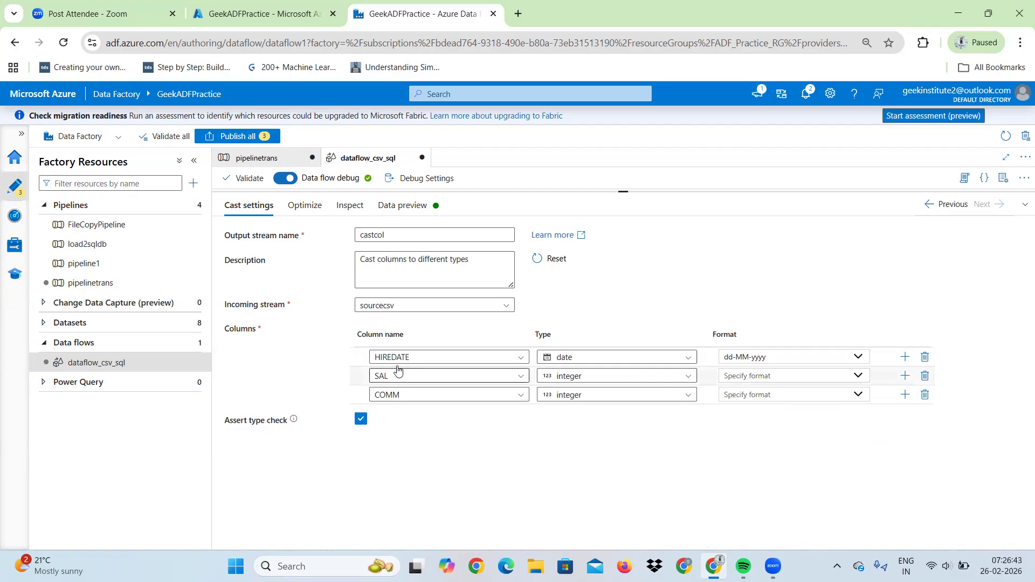
left_click(402, 205)
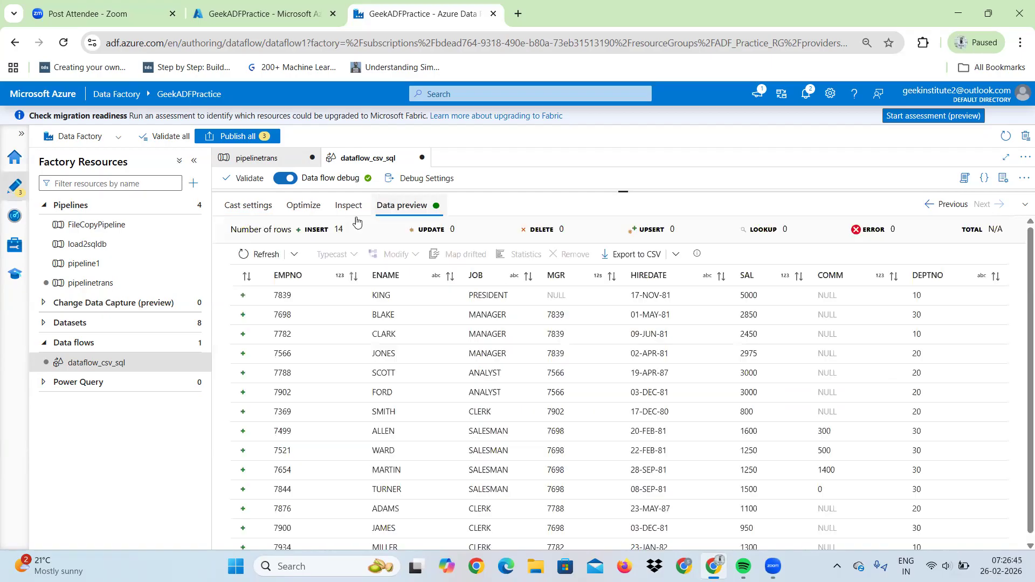
left_click(262, 255)
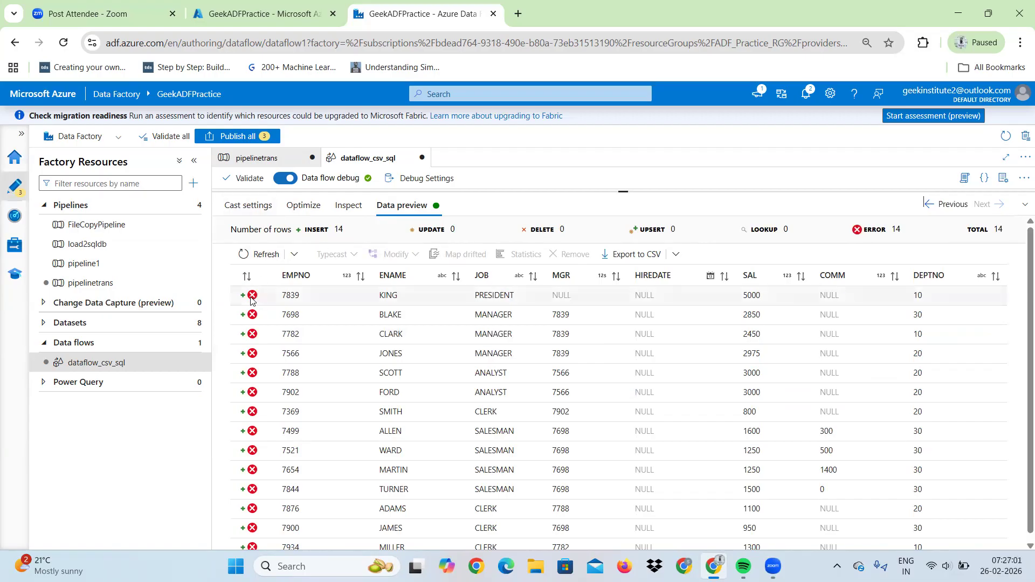
- Remove the HIREDATE column from the castcol settings and refresh its data preview
left_click(249, 205)
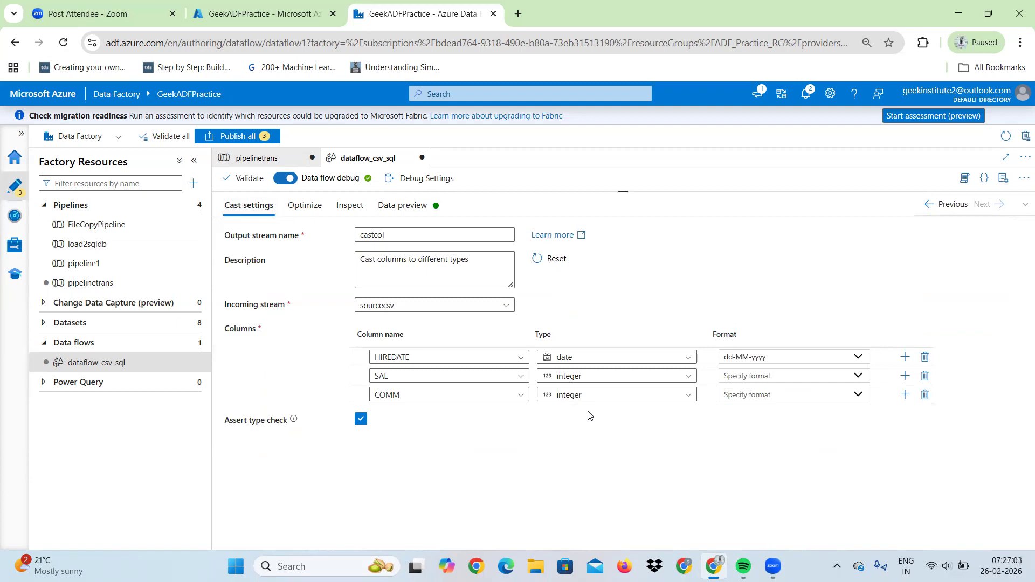
left_click(858, 357)
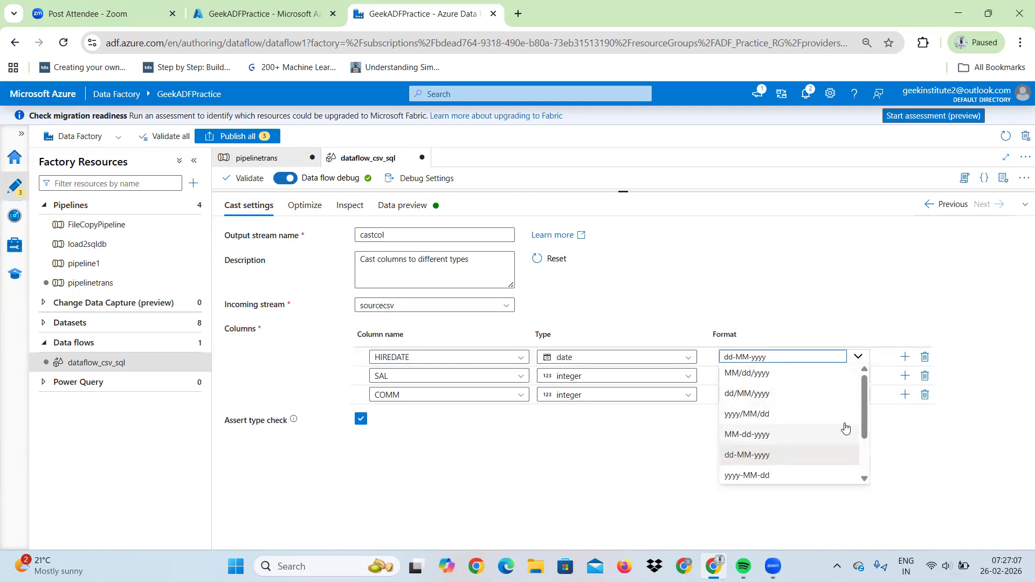
left_click(863, 456)
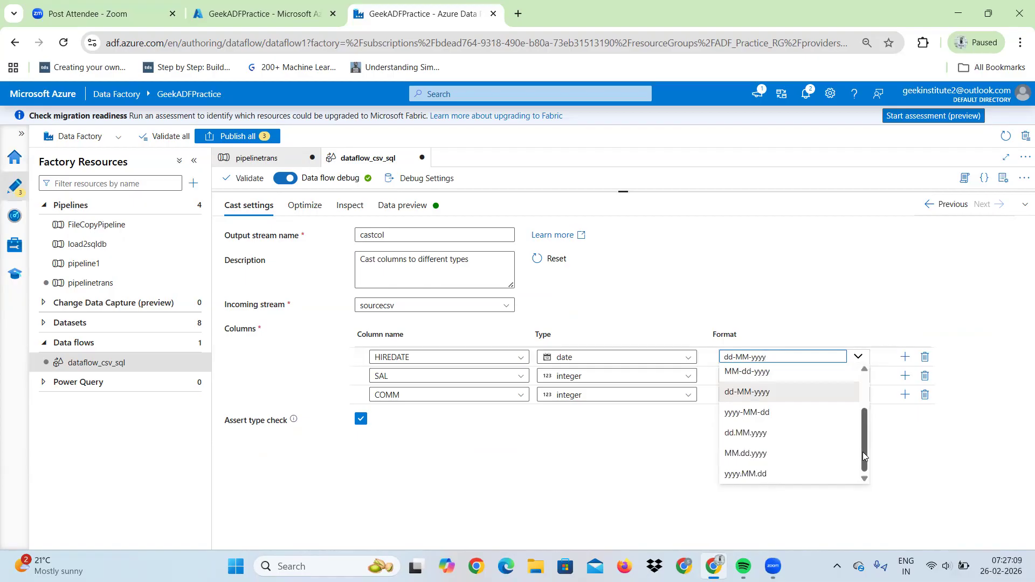
left_click(863, 396)
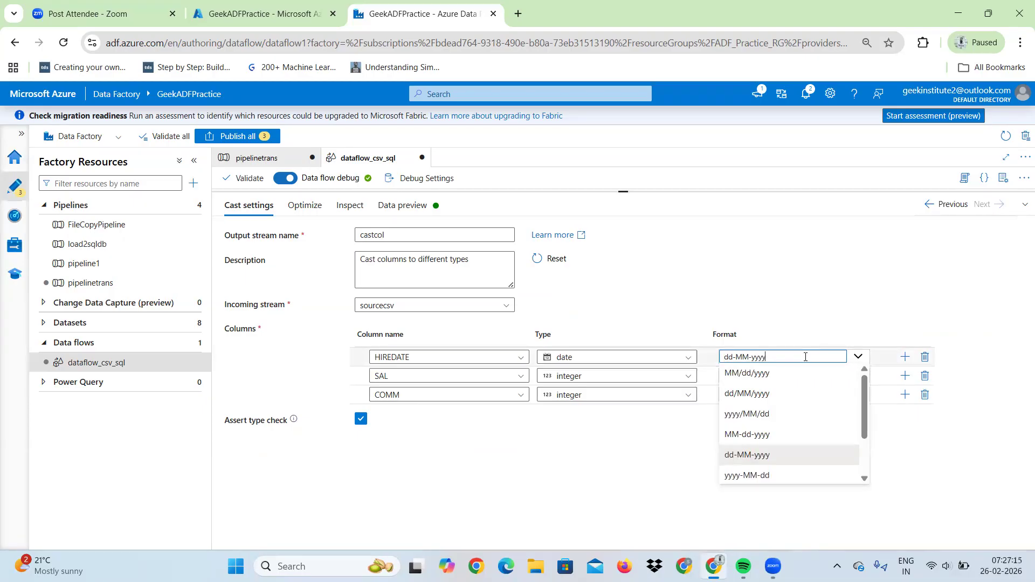
left_click(925, 357)
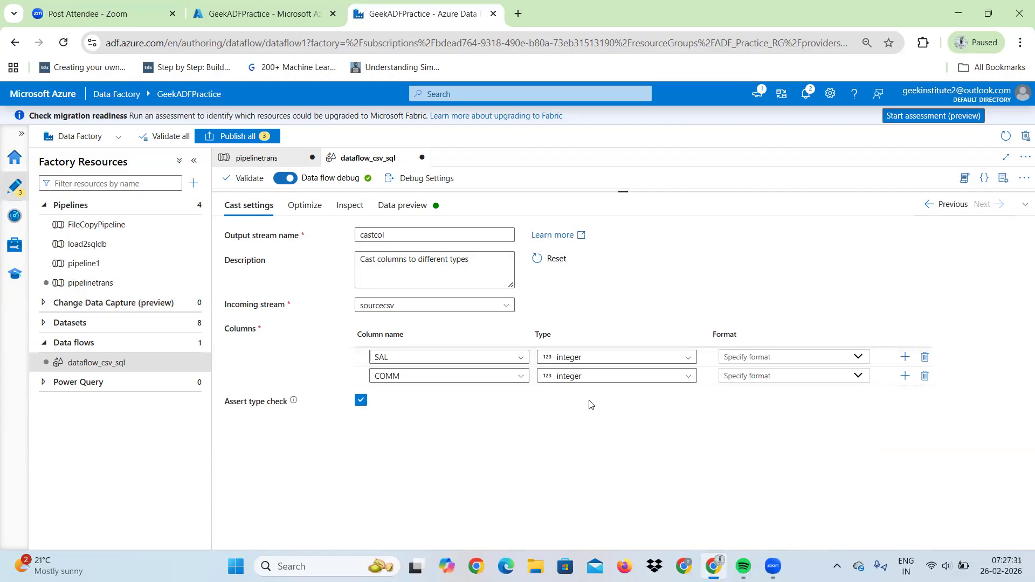
left_click(401, 207)
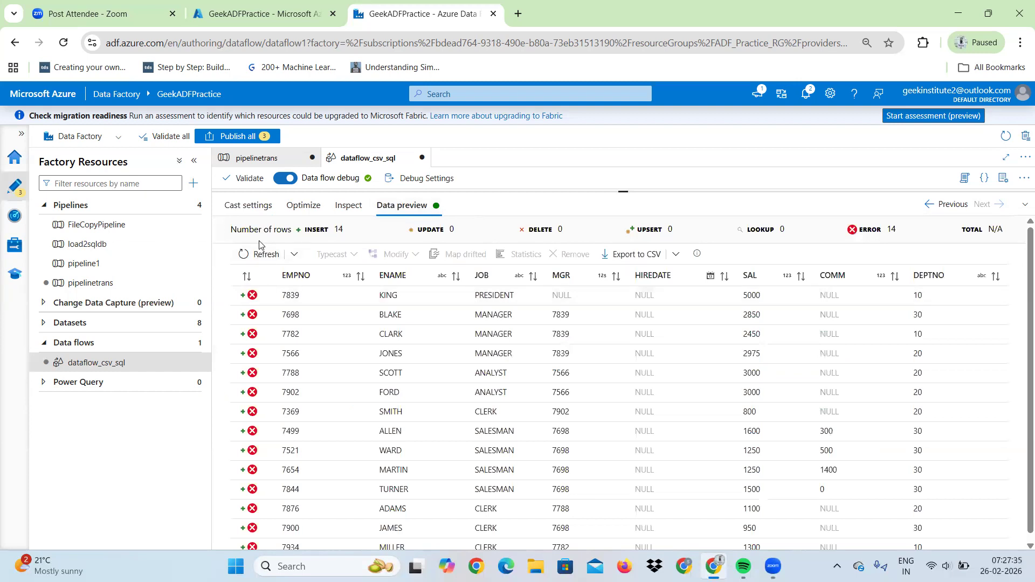
left_click(258, 258)
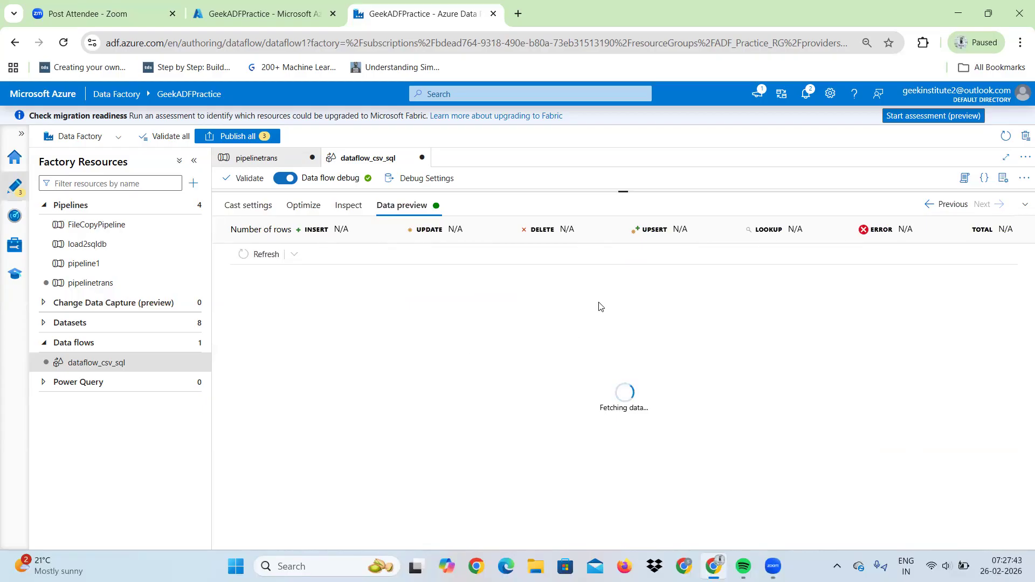
- Add a Select transformation after castcol and name its output stream selectcols
left_click_drag(623, 193, 626, 268)
left_click_drag(634, 305, 630, 351)
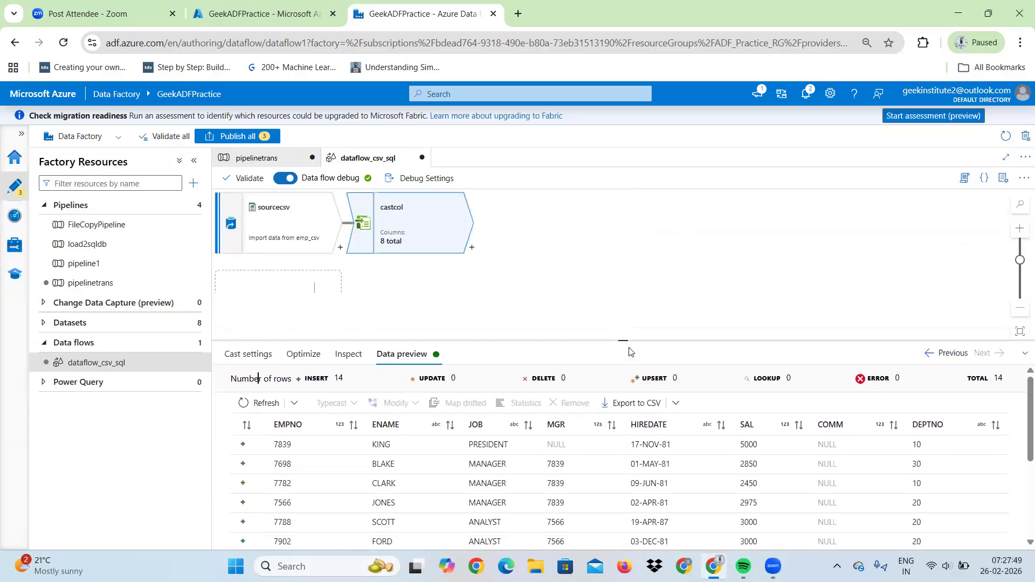
left_click(472, 248)
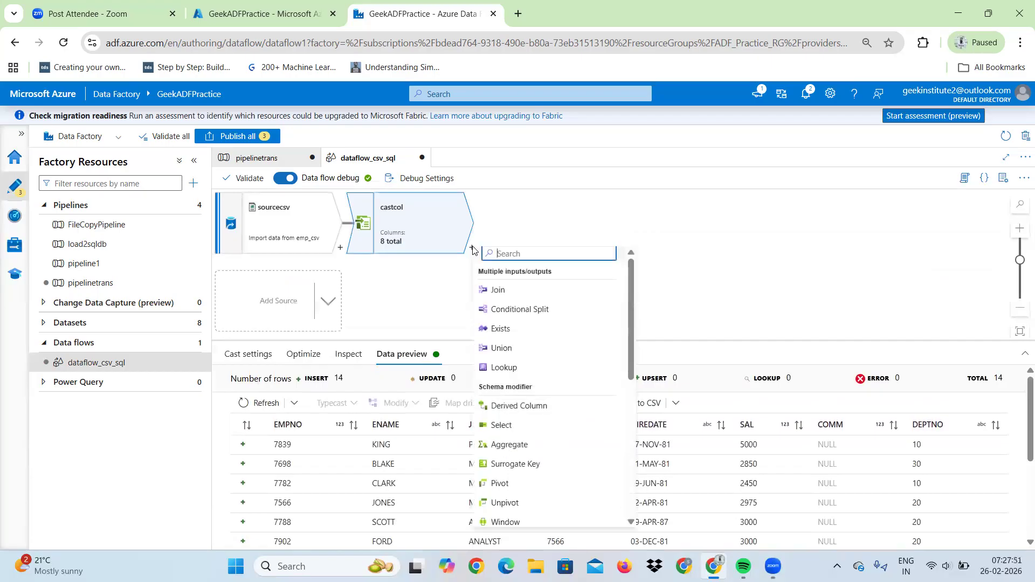
left_click(520, 425)
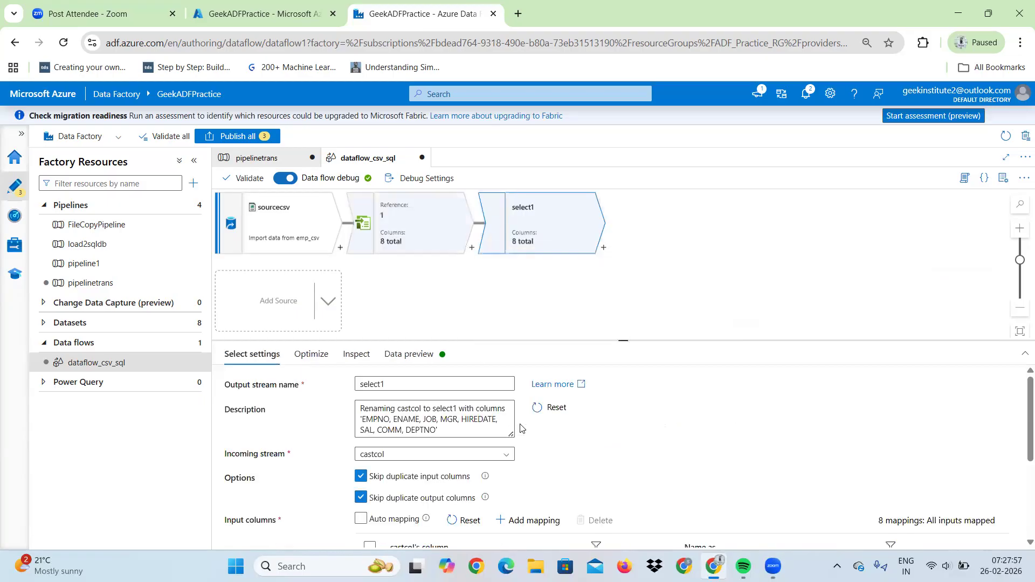
left_click(398, 386)
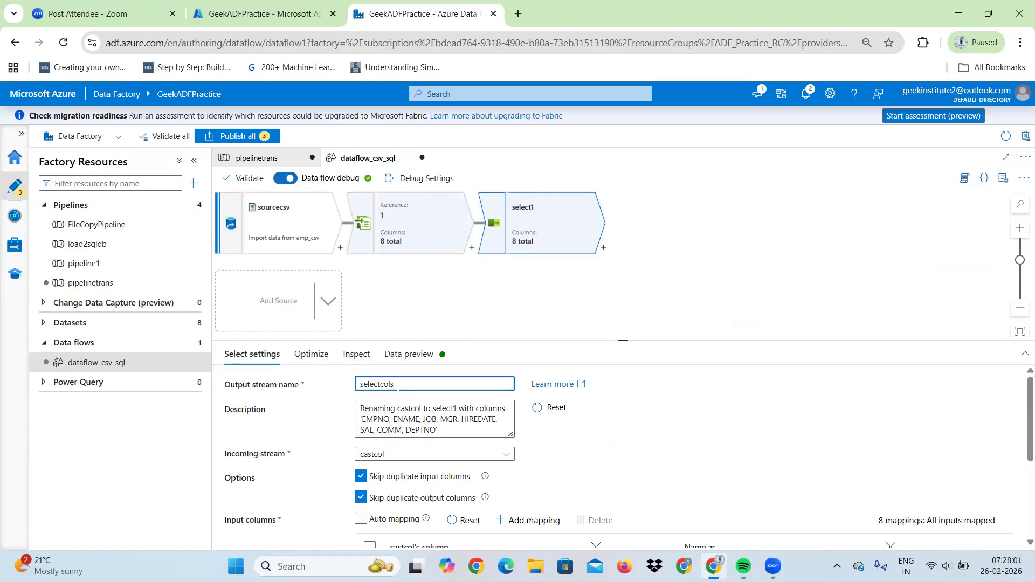
left_click(850, 425)
- Mark all input column mappings of selectcols except HIREDATE
left_click_drag(1018, 430, 1019, 505)
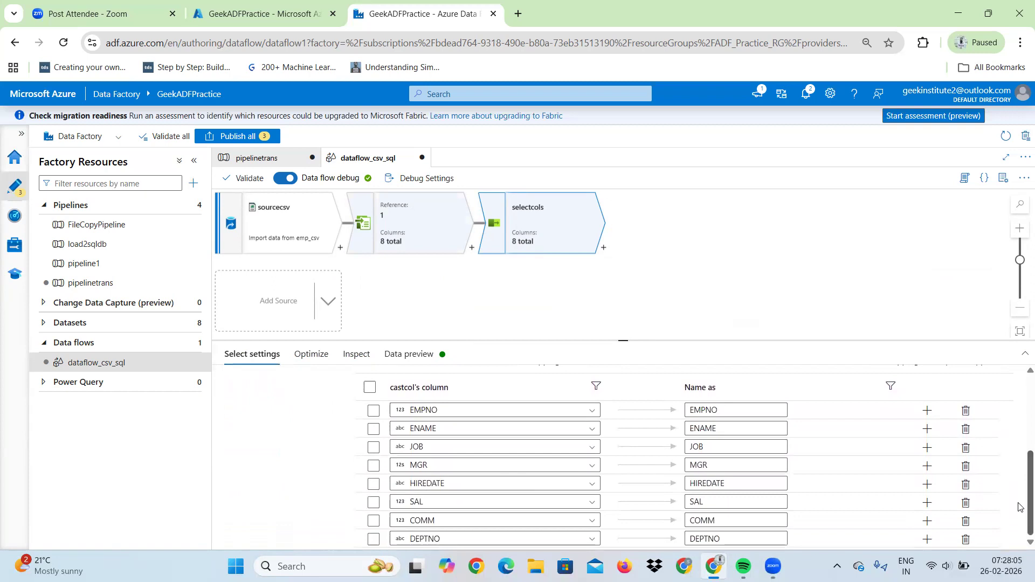
left_click(1020, 355)
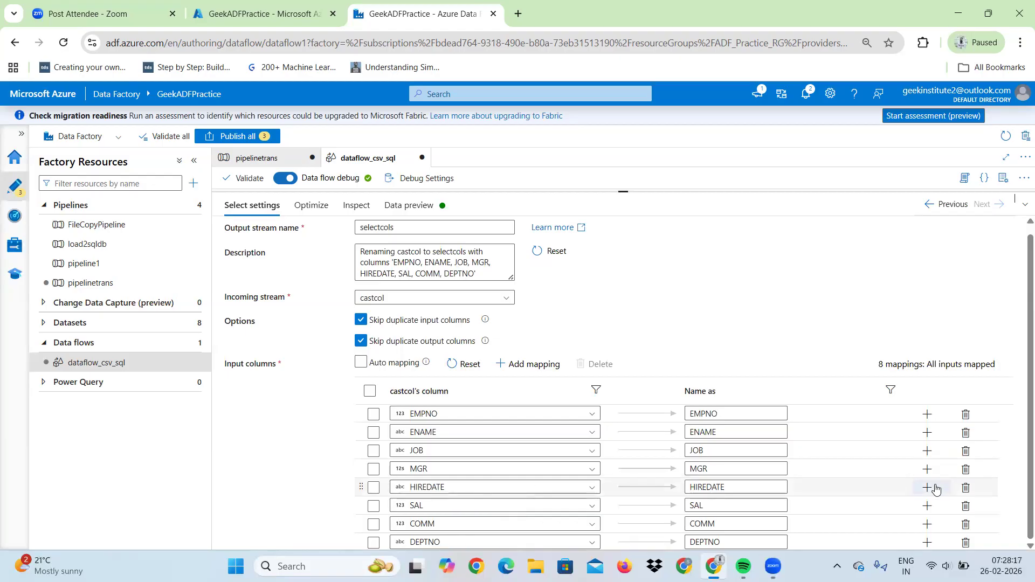
left_click(373, 415)
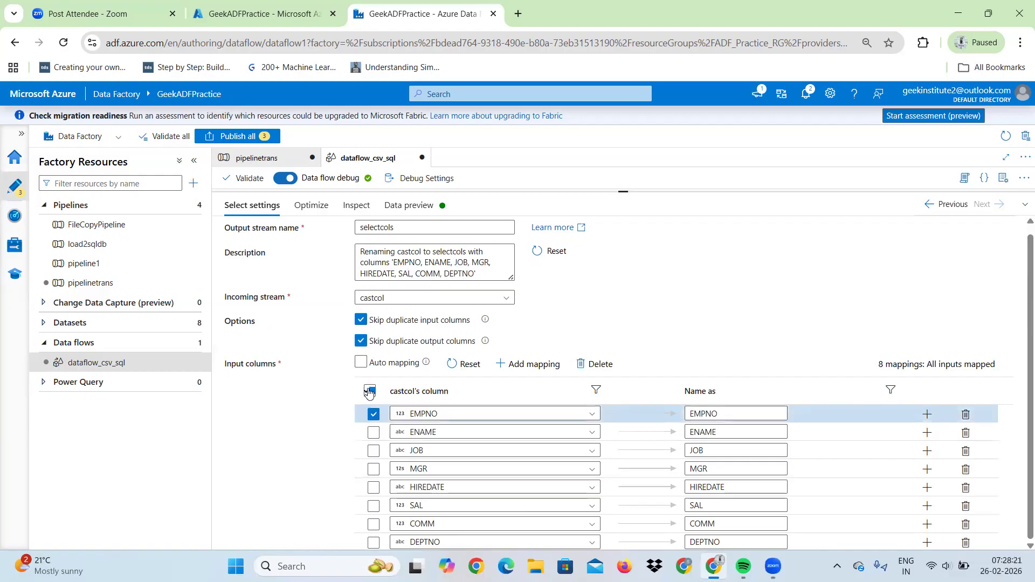
left_click(370, 390)
left_click(373, 487)
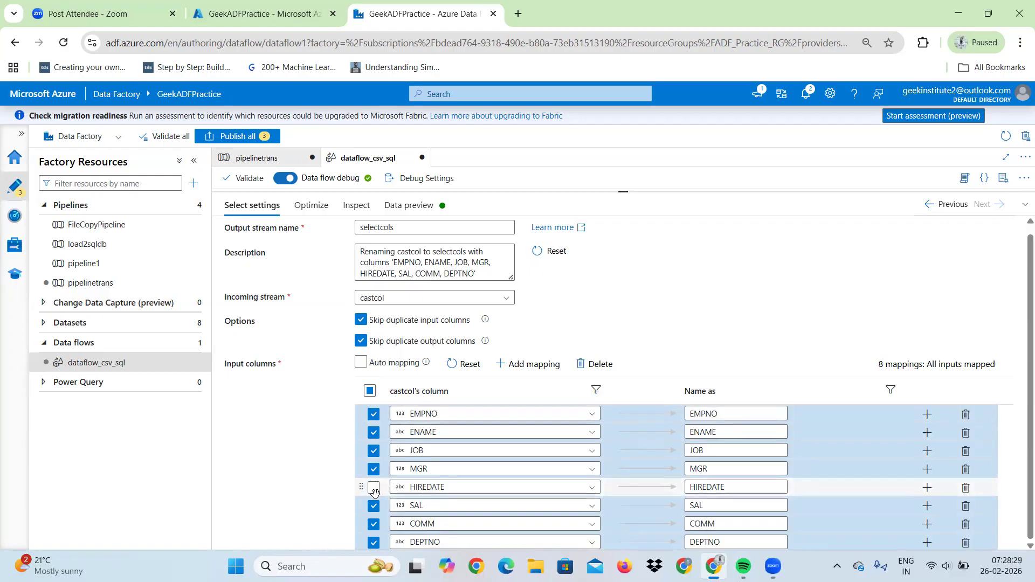
- Load the data preview of selectcols and check whether the HIREDATE column is excluded
left_click(407, 207)
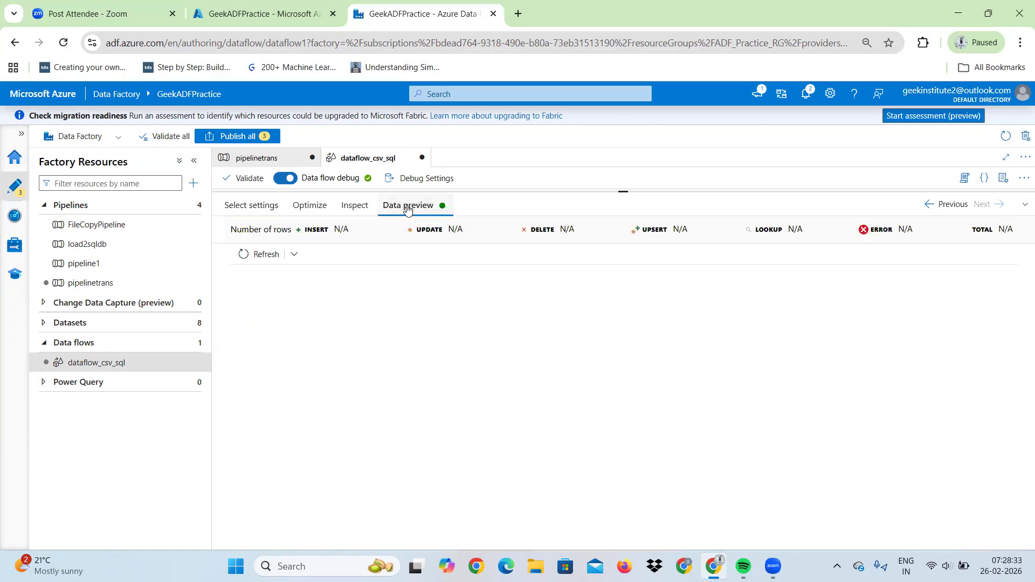
left_click(261, 254)
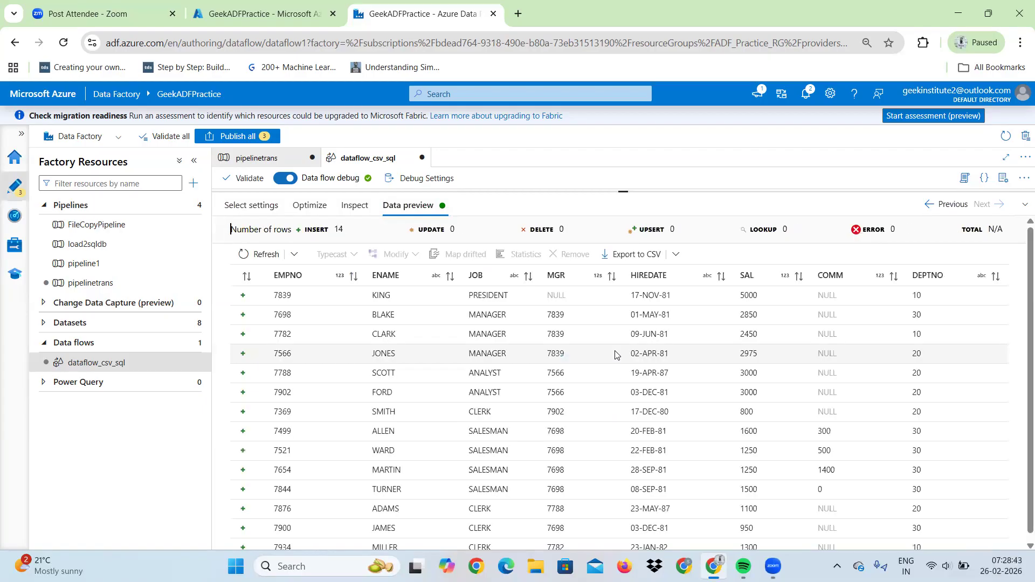
left_click(663, 314)
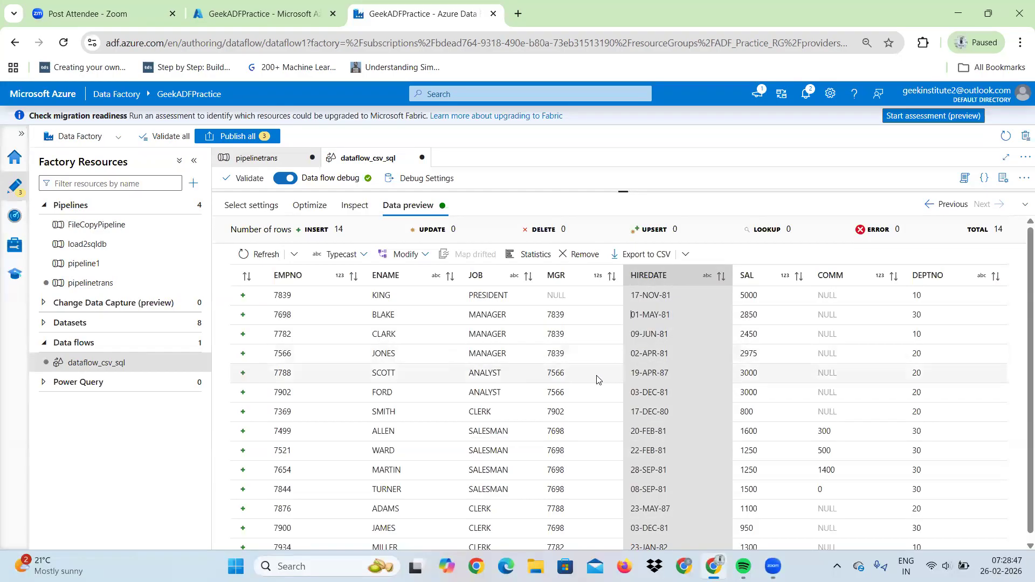
left_click(563, 372)
- Delete the HIREDATE mapping from selectcols and refresh the data preview to check the remaining columns
left_click(241, 209)
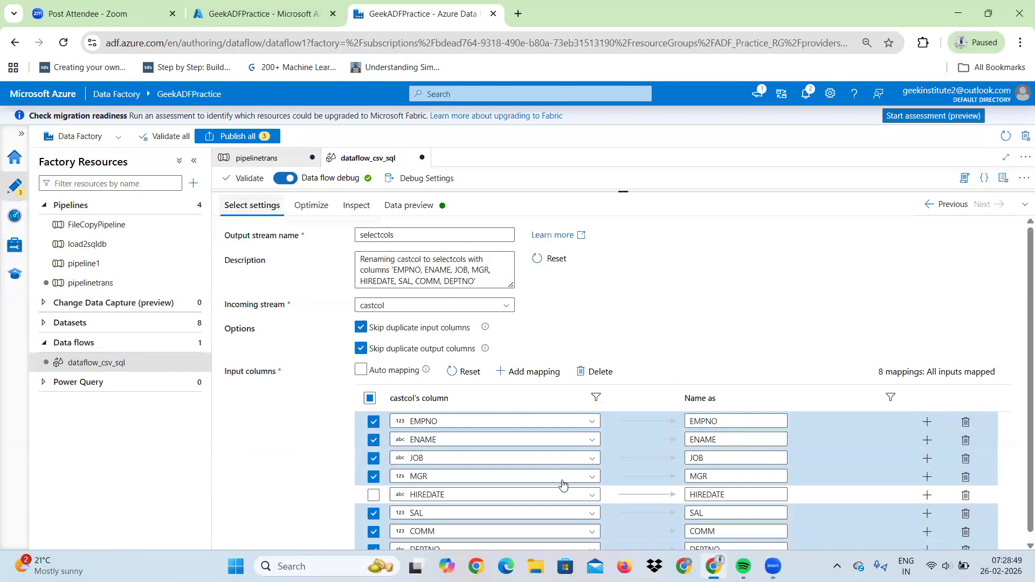
left_click(965, 496)
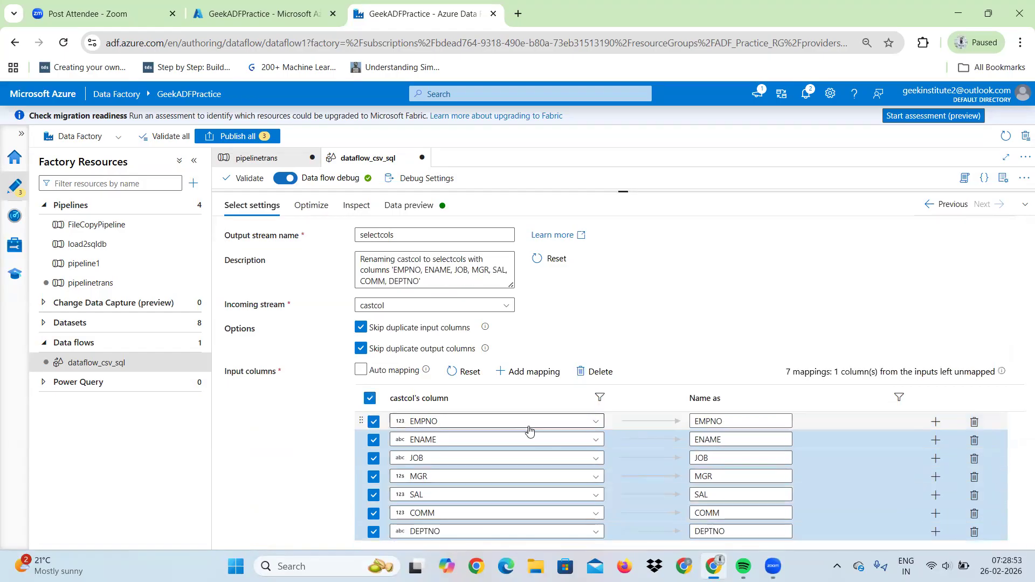
left_click(401, 205)
left_click(261, 254)
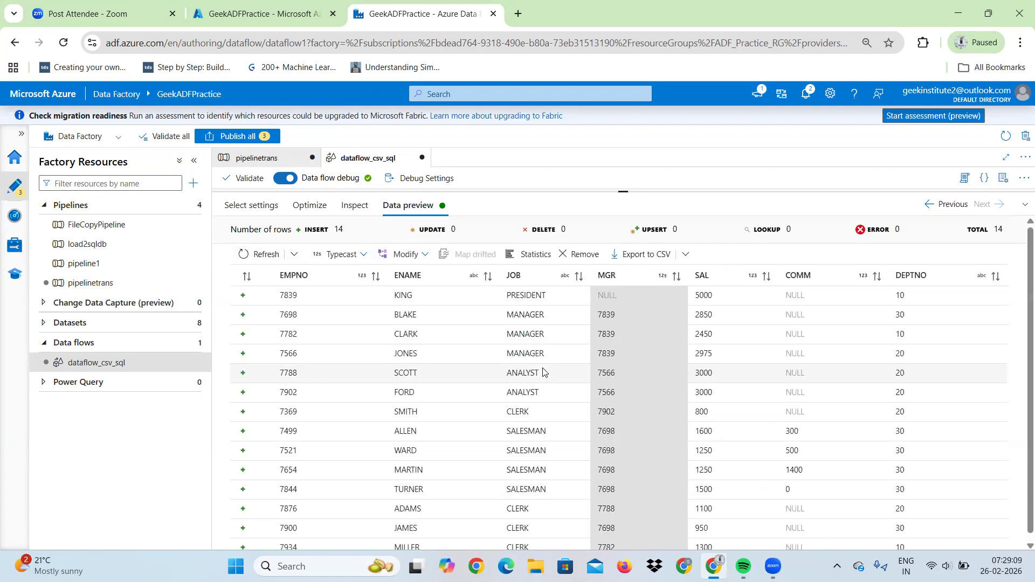
left_click(704, 329)
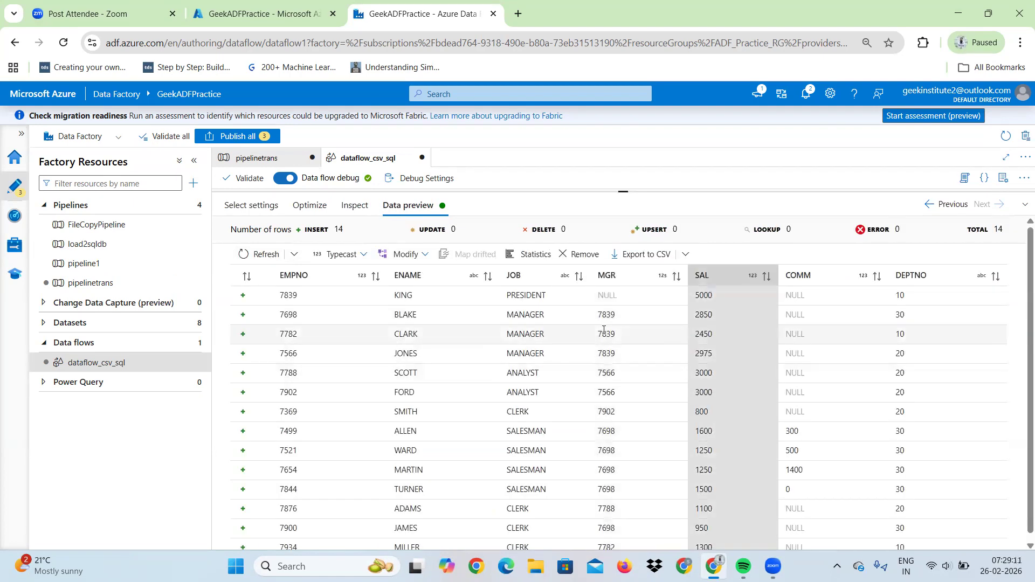
left_click(621, 342)
left_click(533, 345)
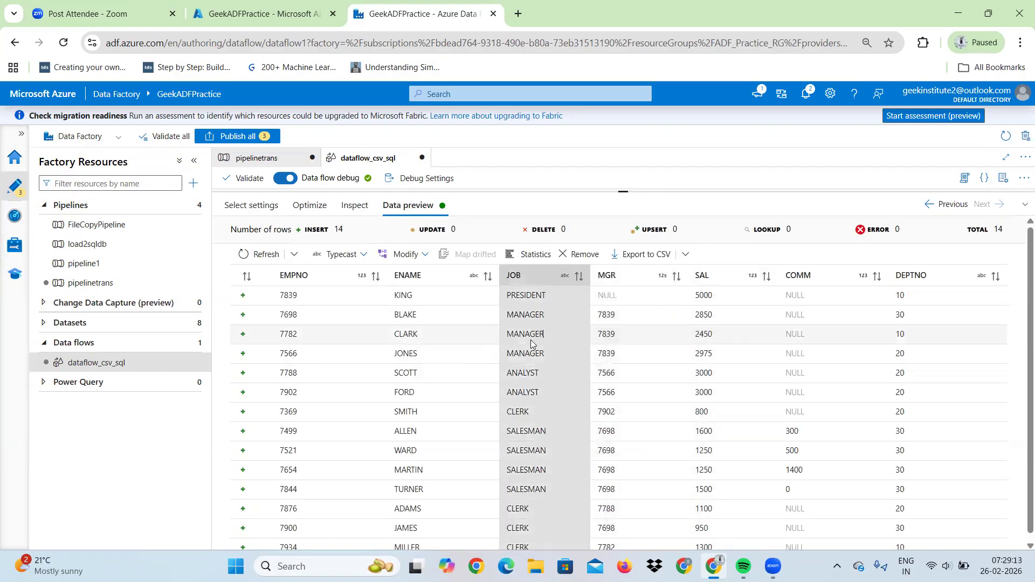
- Clear the marks on all input column mappings of selectcols
left_click(251, 205)
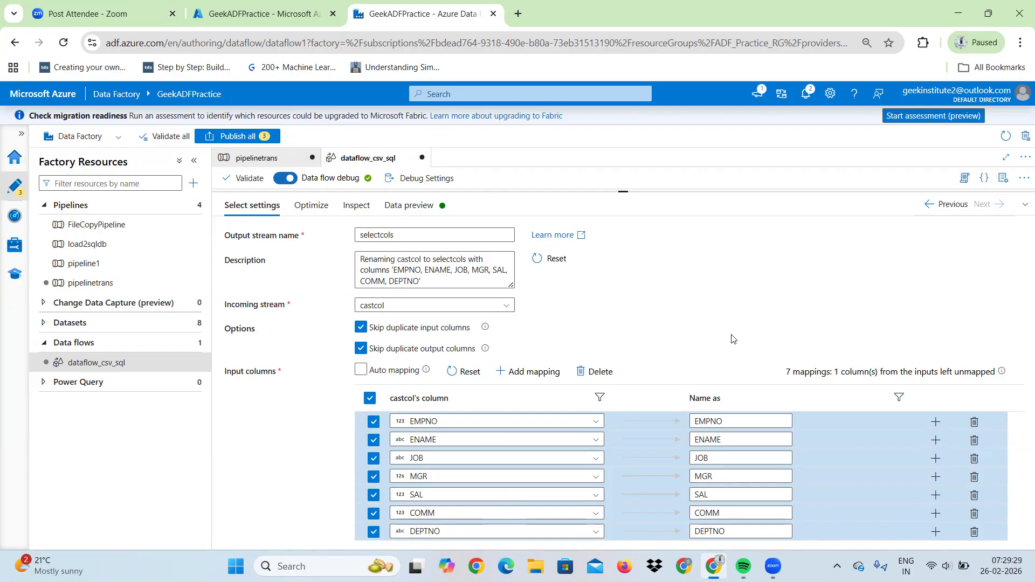
left_click(370, 398)
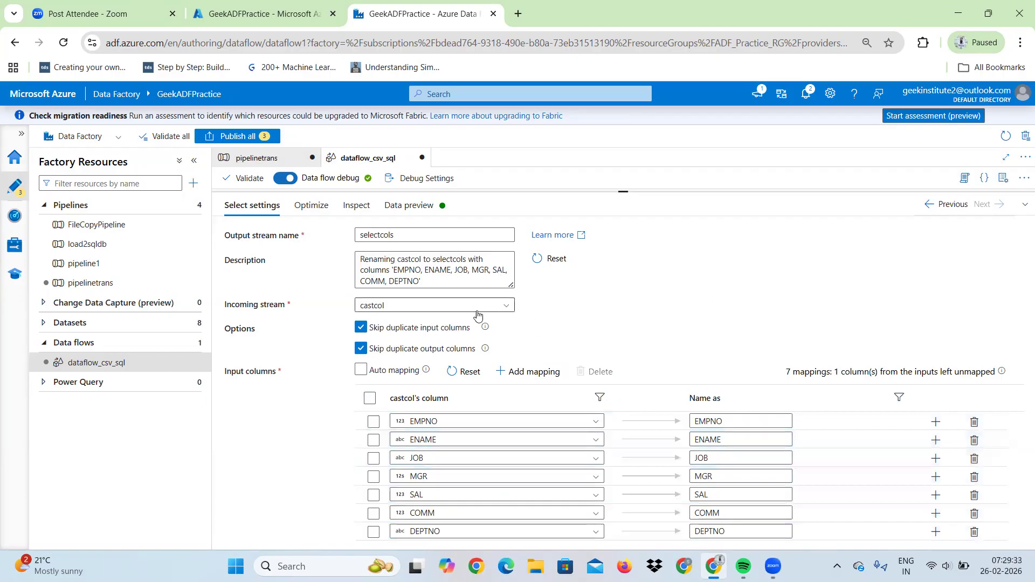
left_click(471, 269)
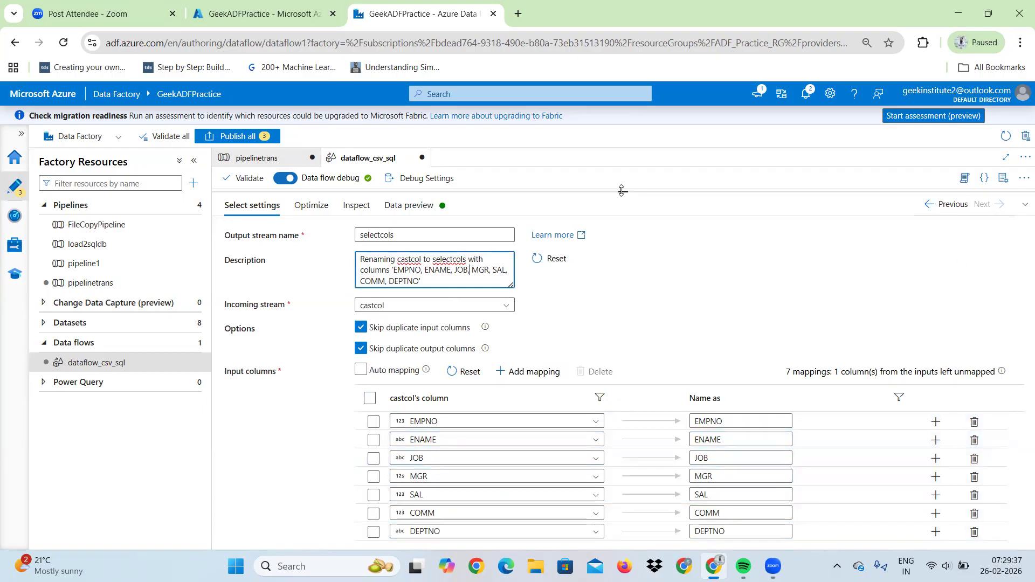
- Delete the selectcols transformation and add a new Select transformation after castcol
scroll(613, 266, "up", 3)
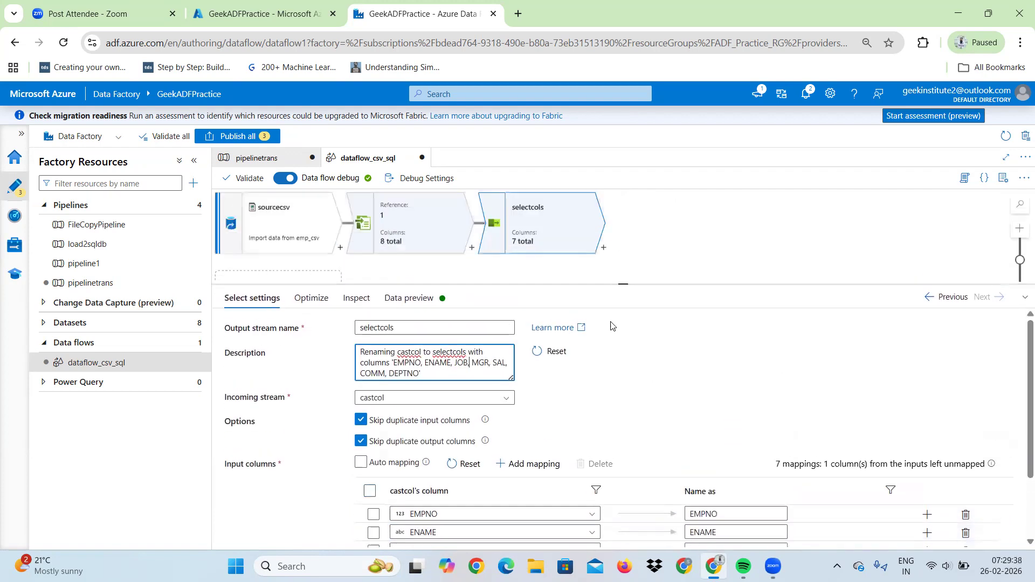
right_click(560, 227)
left_click(577, 232)
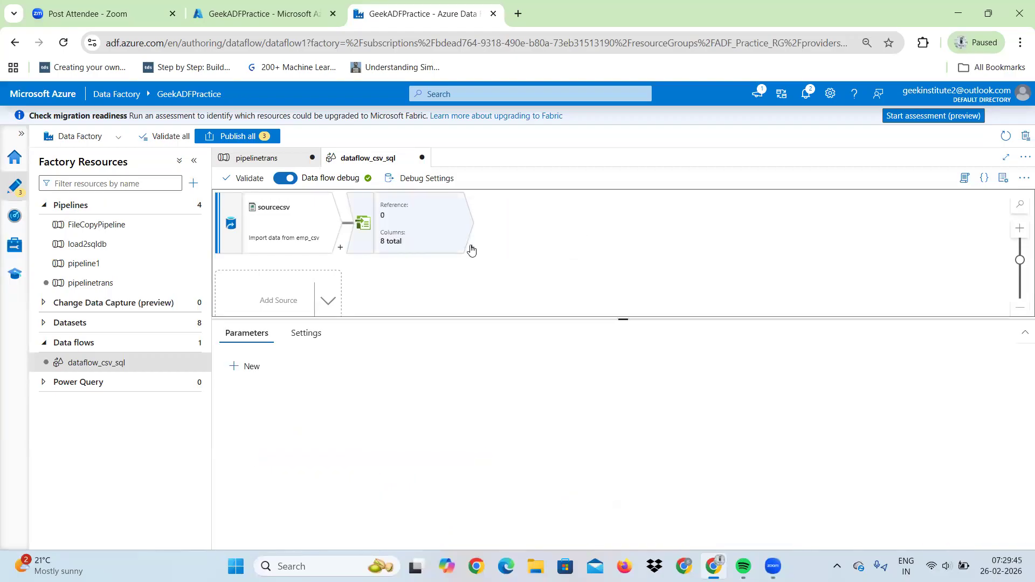
left_click(471, 250)
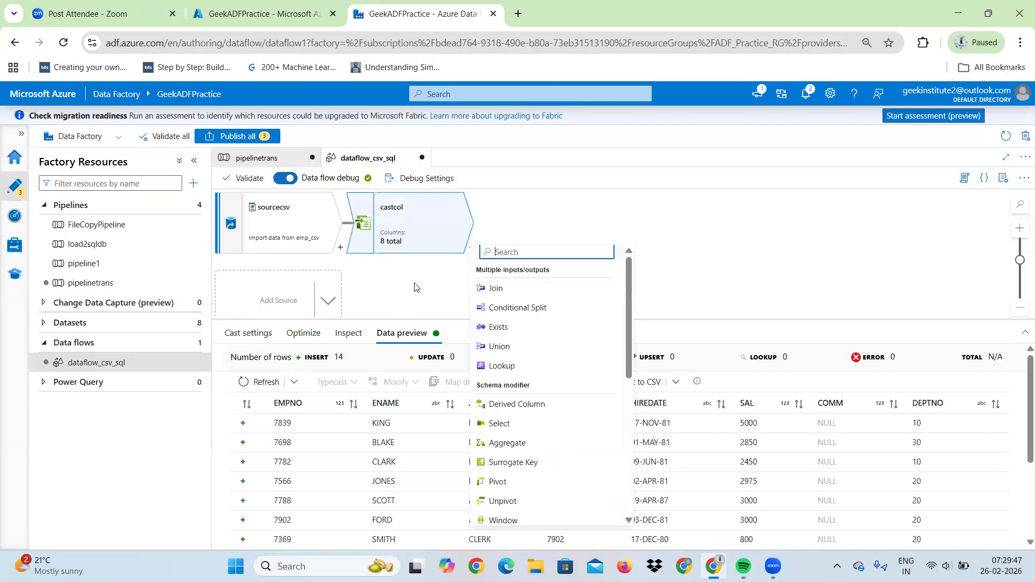
left_click(501, 423)
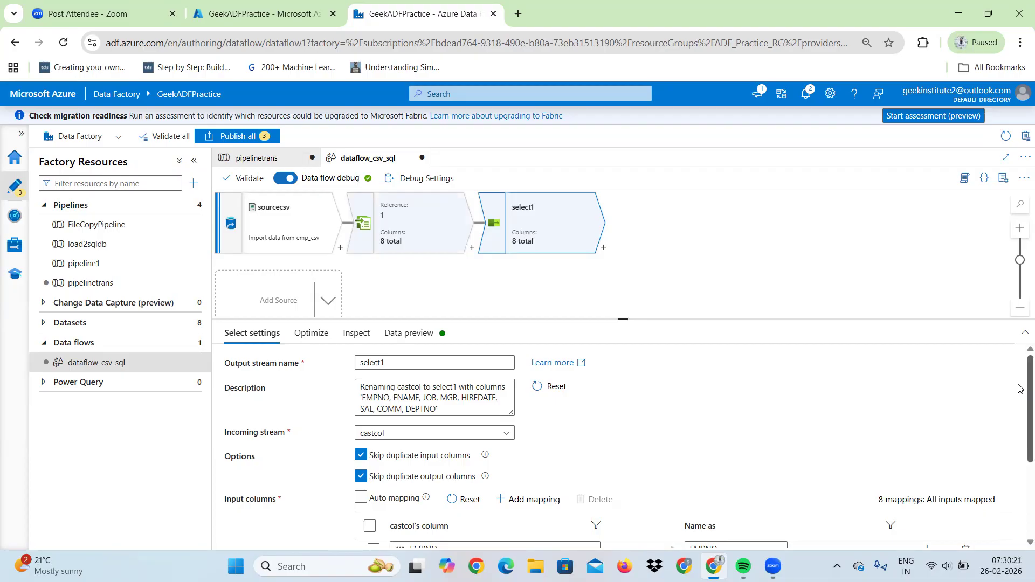
- Rename the output columns EMPNO, ENAME, HIREDATE and DEPTNO of select1 to EMP_NO, E_NAME, HIRE_DATE and DEPT_NO
scroll(1018, 404, "down", 3)
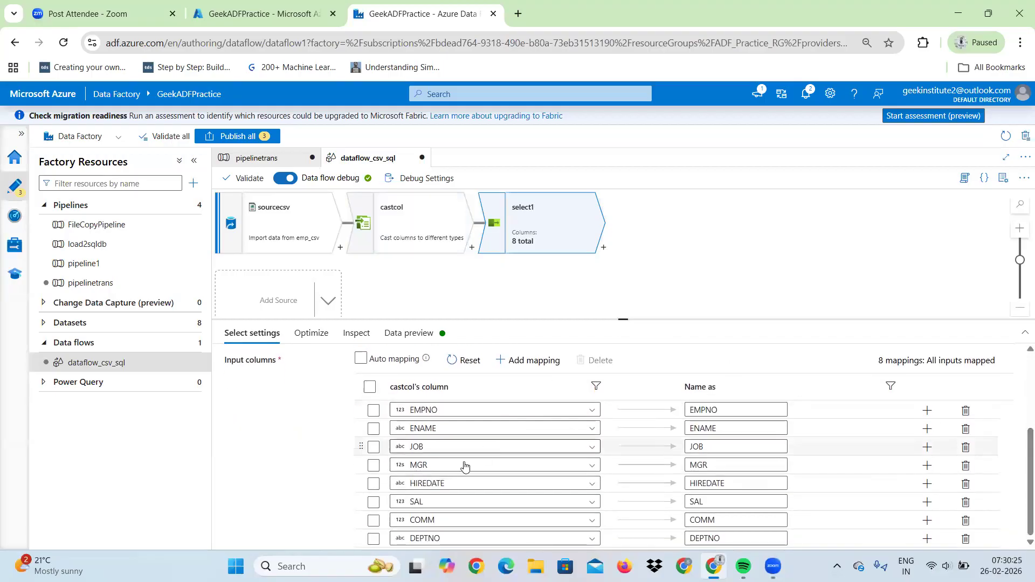
left_click(374, 484)
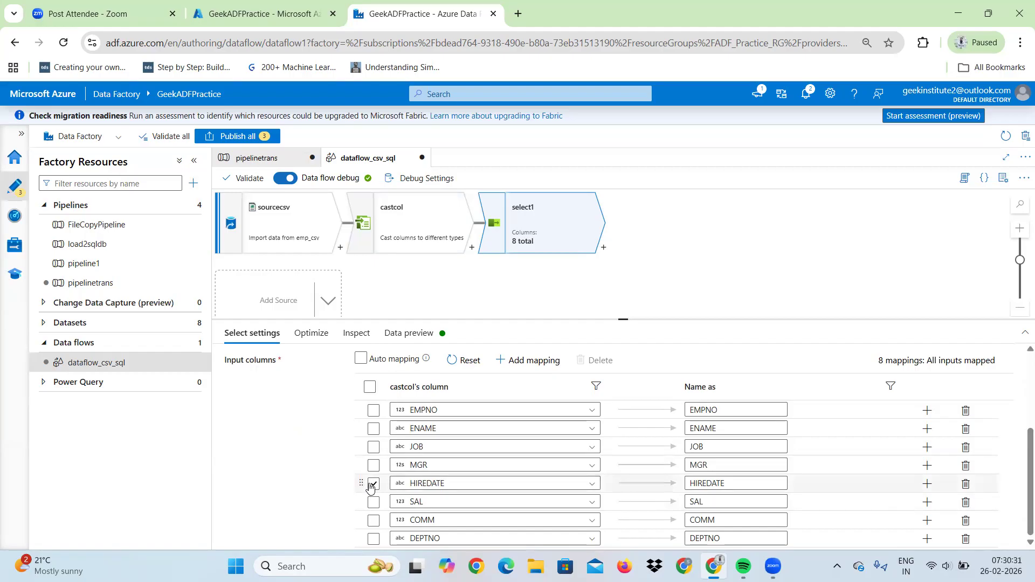
left_click(373, 483)
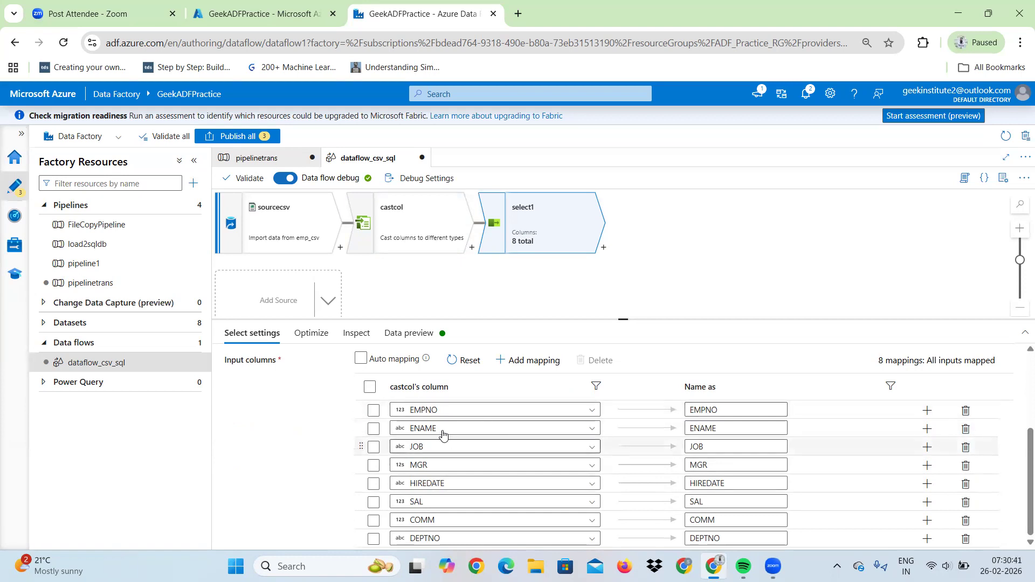
left_click(706, 410)
type("_")
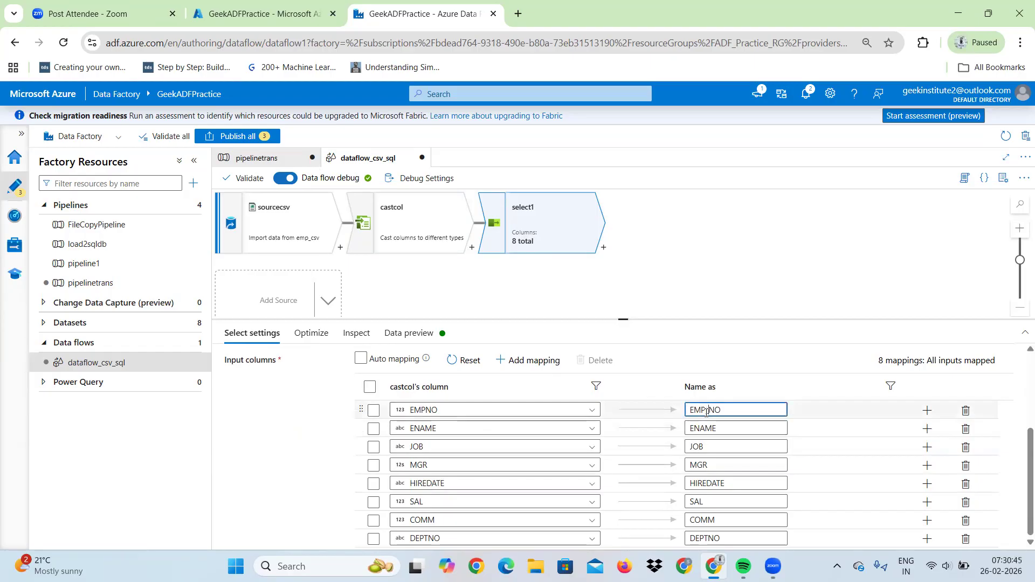
left_click(695, 432)
type("_")
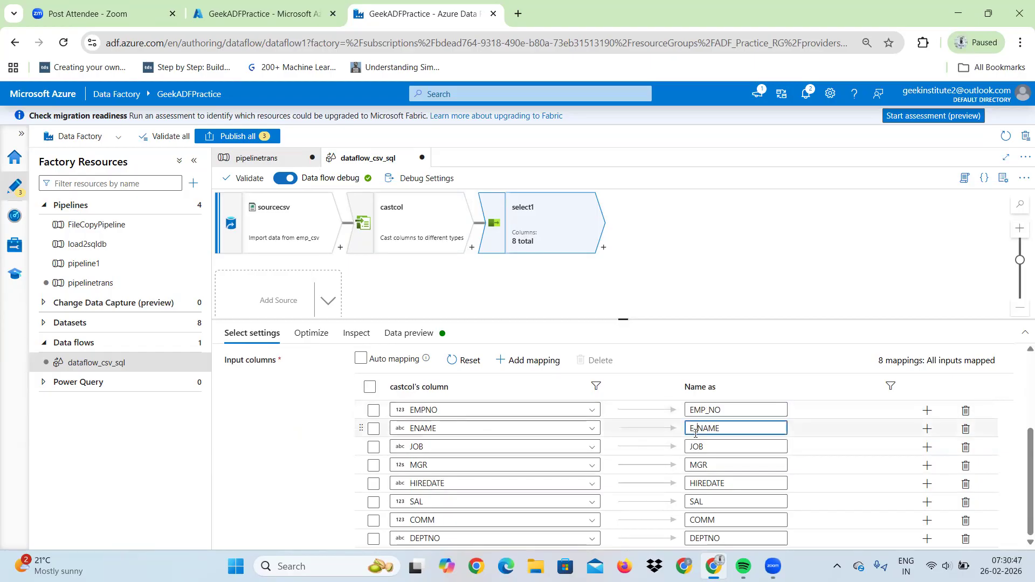
left_click(707, 484)
type("_")
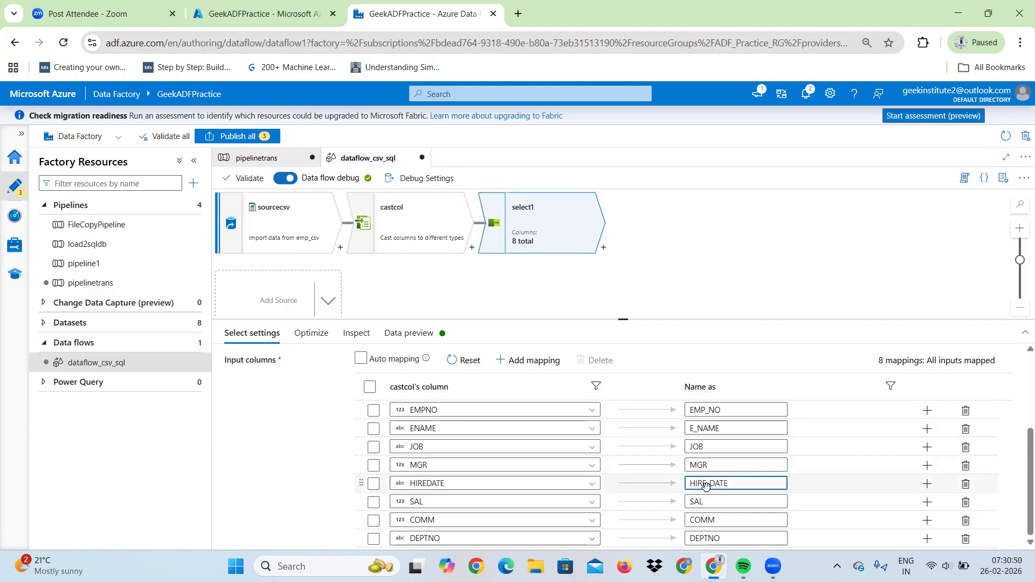
left_click(709, 538)
type("_")
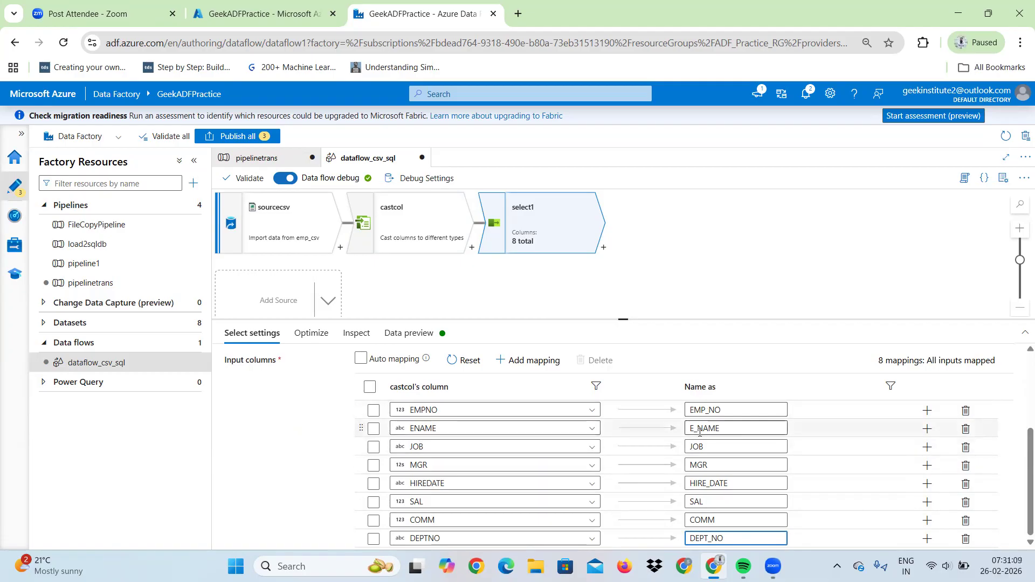
- Load the data preview of select1 to check the renamed columns
left_click(361, 359)
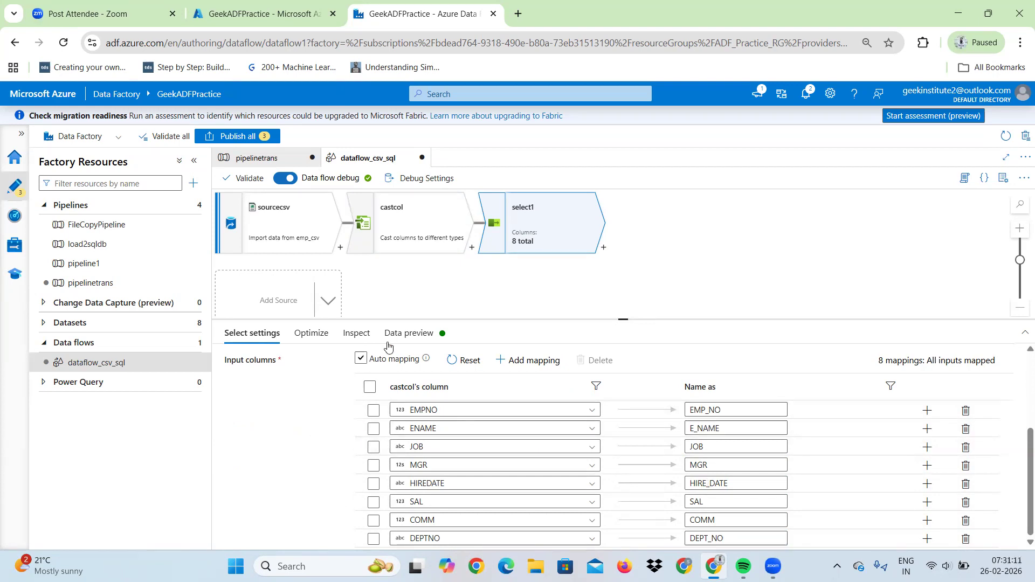
left_click(377, 357)
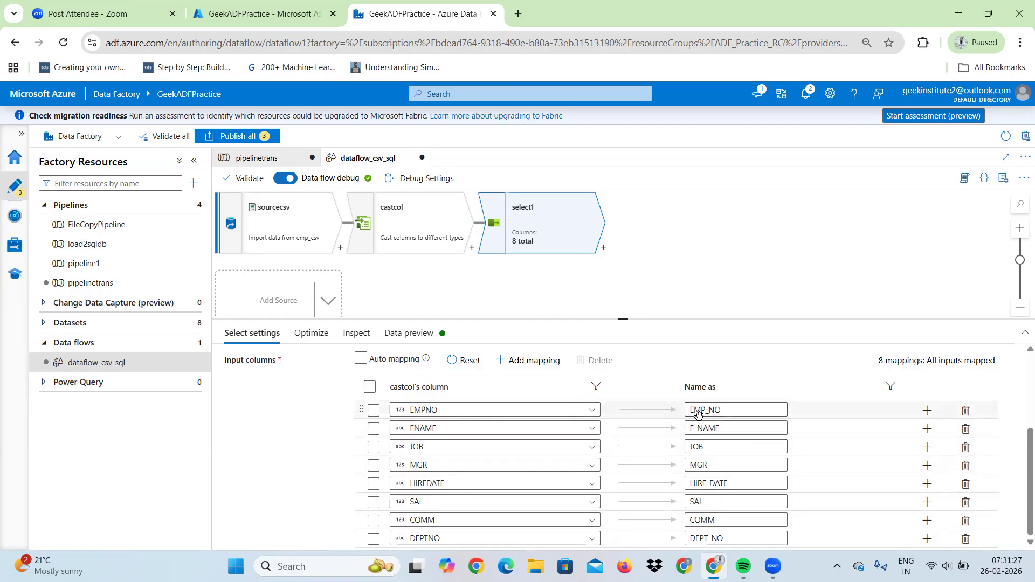
left_click(405, 332)
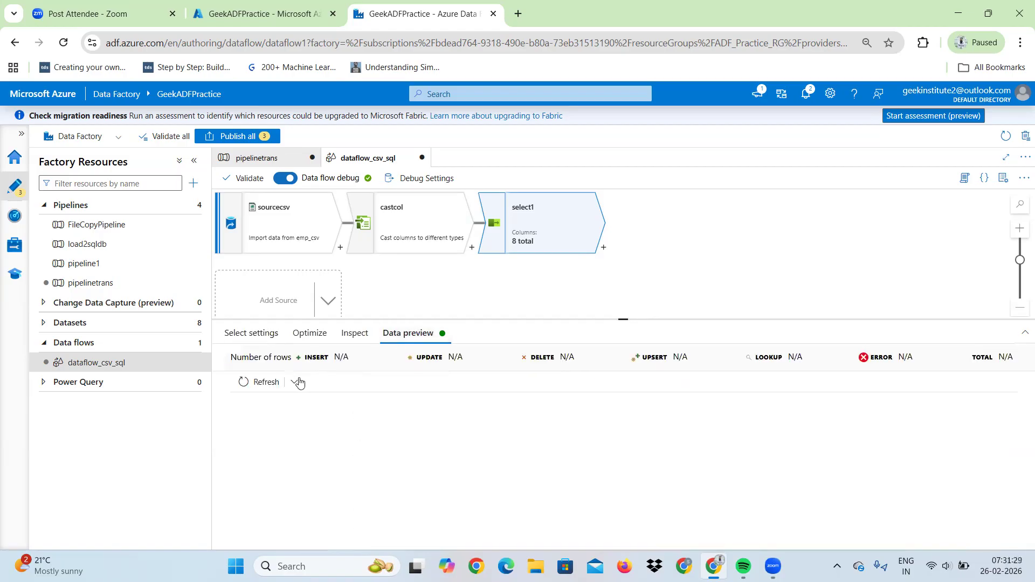
left_click(262, 384)
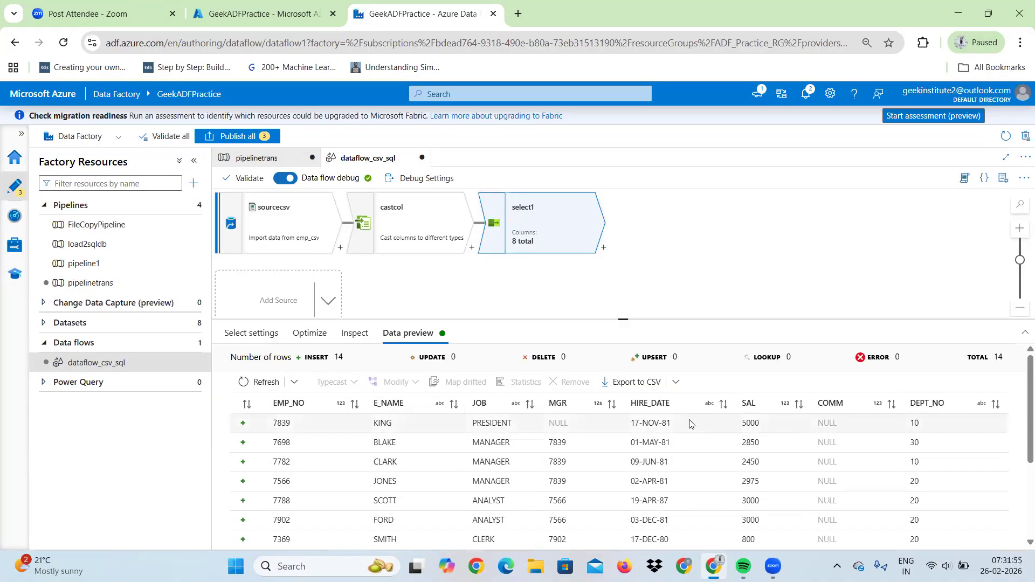
- Delete the MGR mapping from select1 and refresh its data preview
left_click(242, 335)
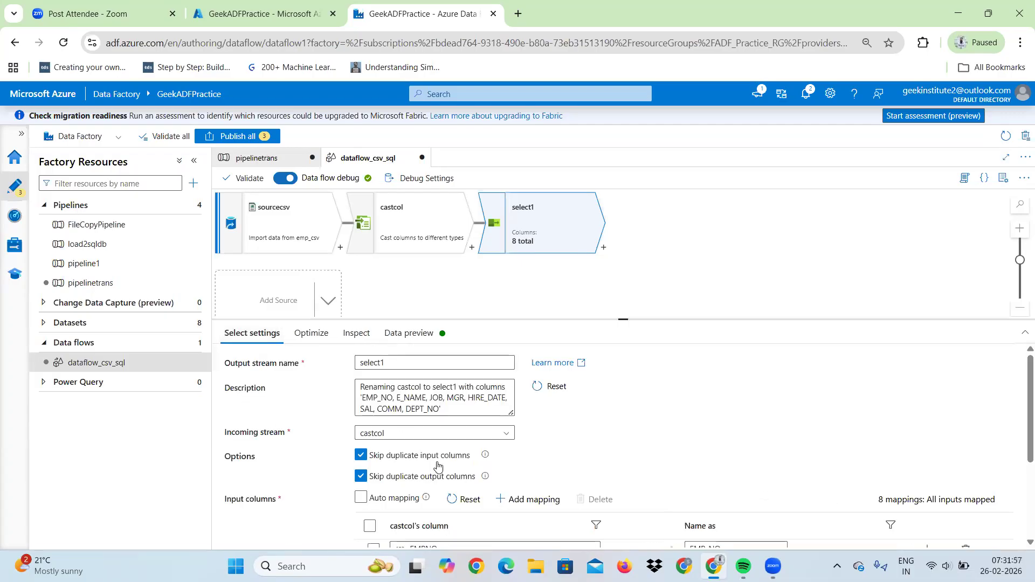
left_click_drag(1020, 401, 1020, 476)
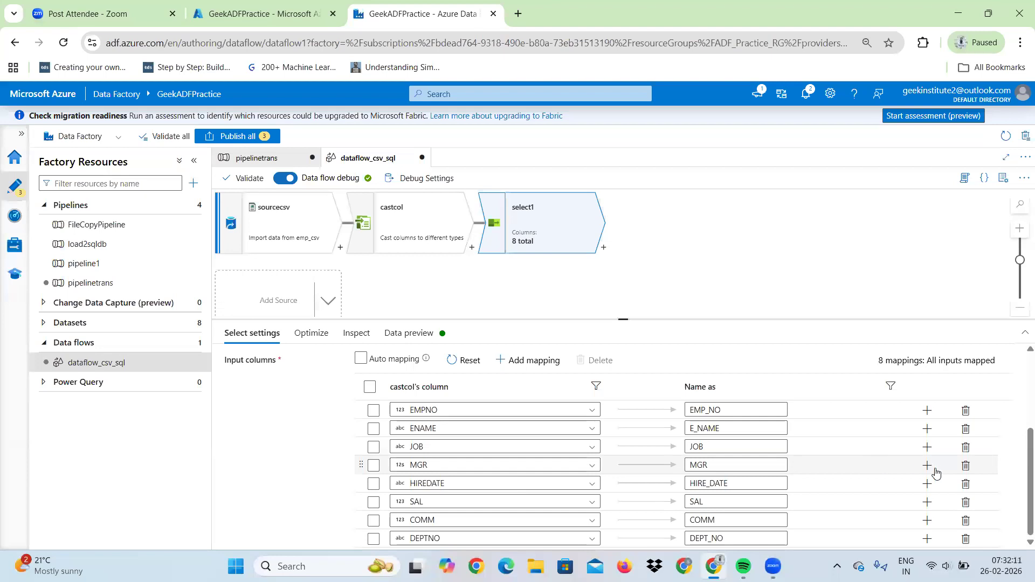
left_click(964, 467)
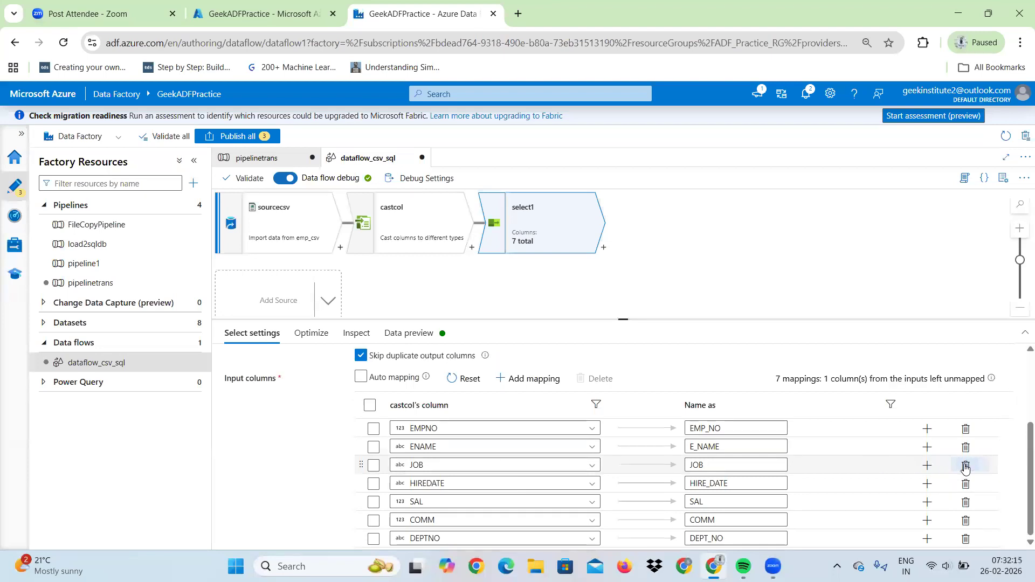
left_click(405, 338)
left_click(256, 381)
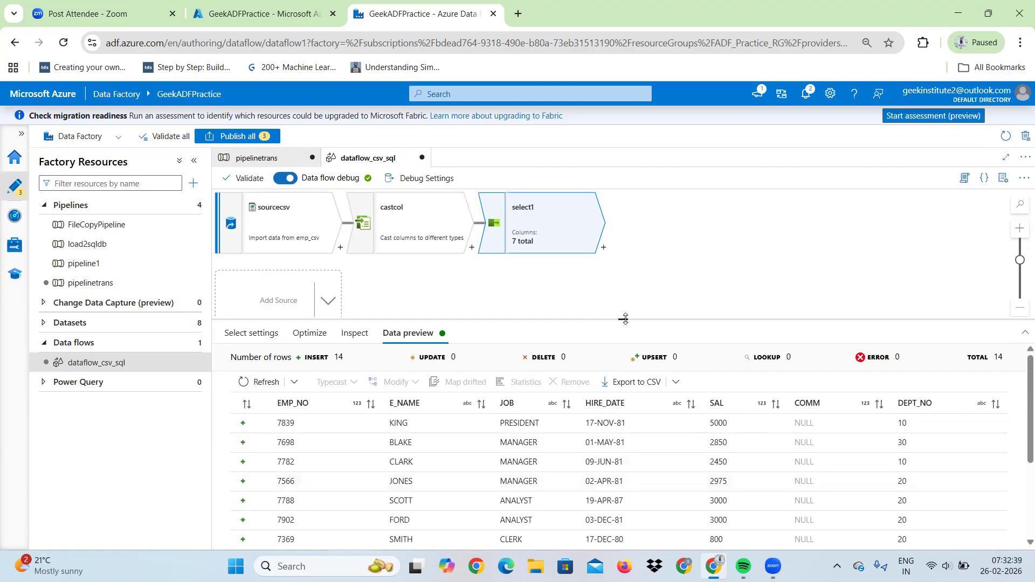
- Compare the data previews of castcol and select1, examining the SAL and COMM values of the employees
left_click_drag(624, 319, 623, 333)
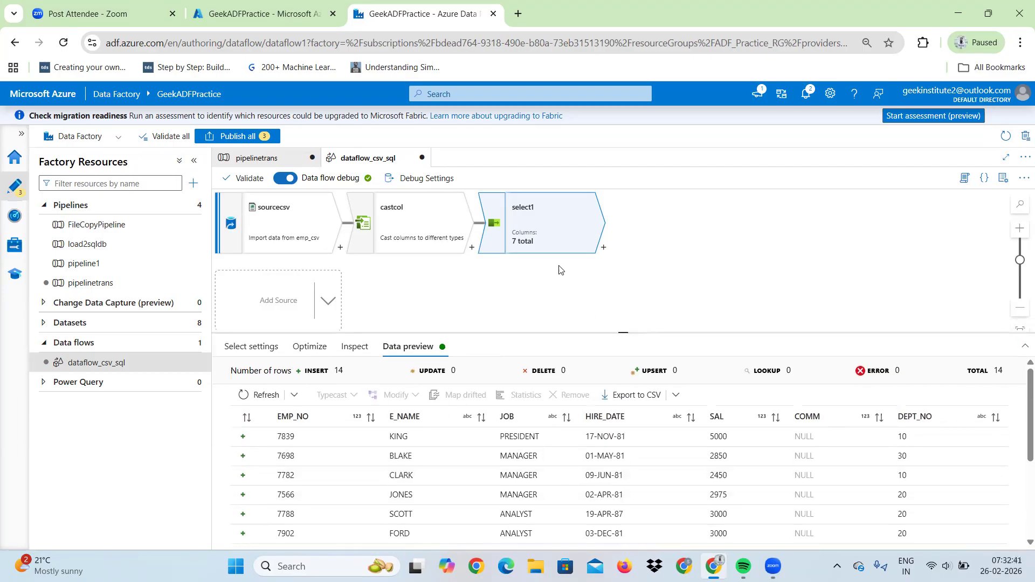
left_click(604, 248)
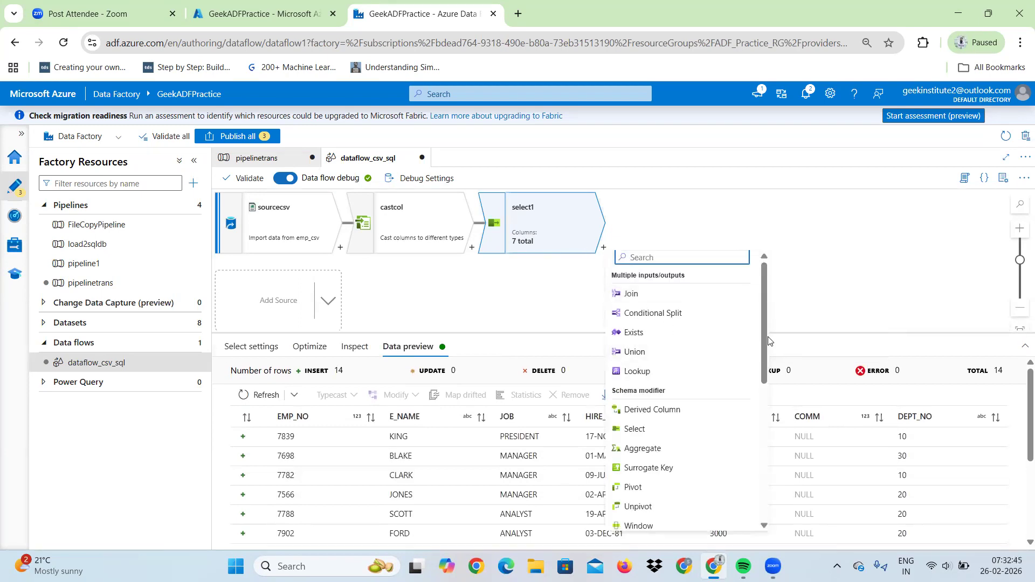
left_click(808, 240)
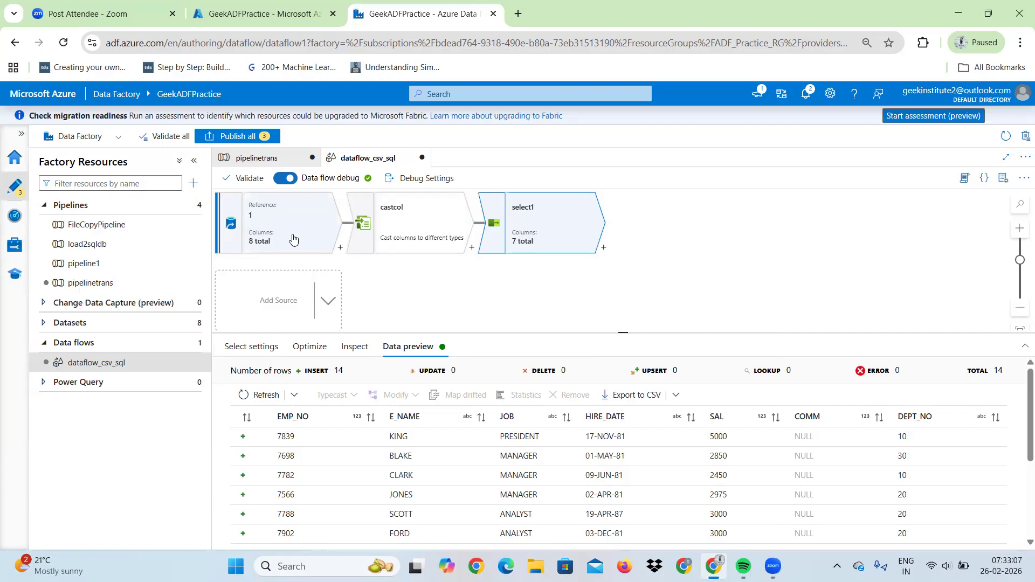
left_click(407, 224)
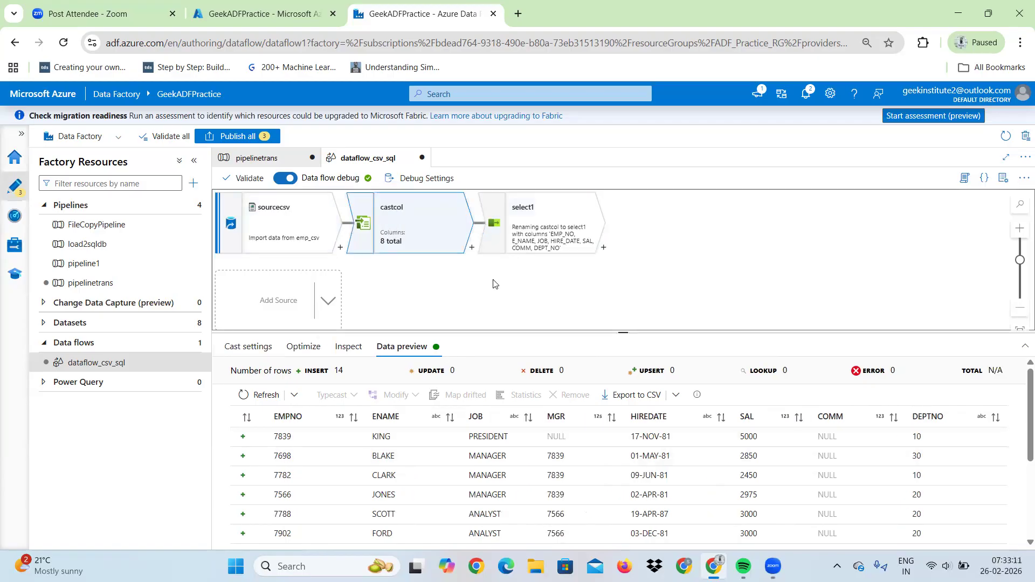
left_click(534, 227)
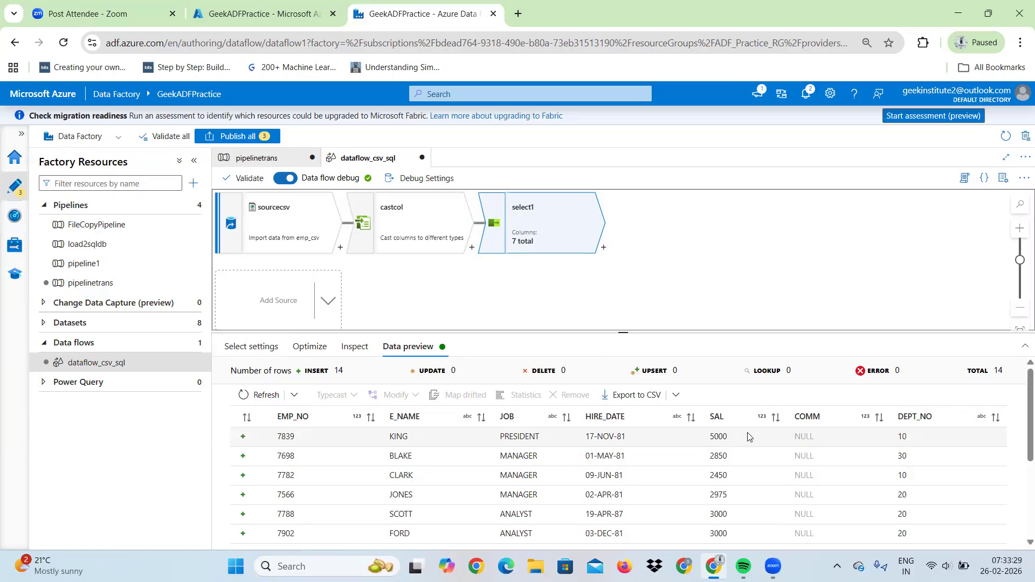
double_click(711, 437)
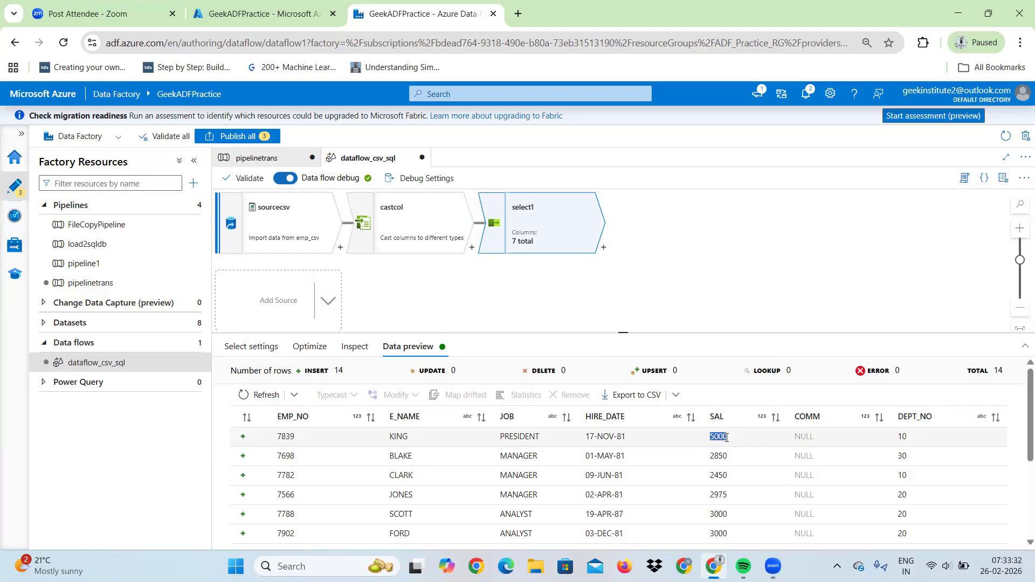
left_click(793, 438)
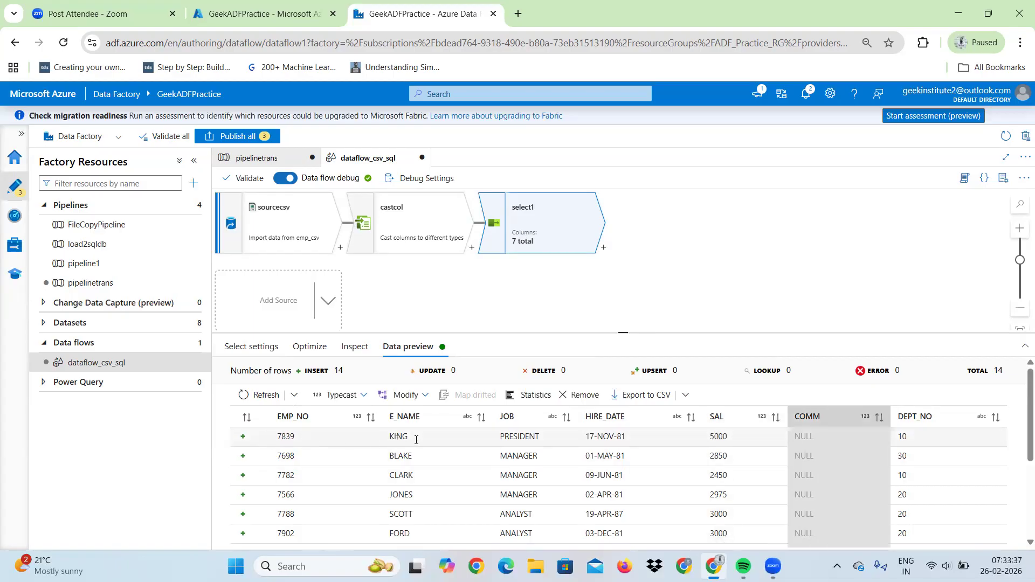
left_click(719, 437)
left_click(798, 435)
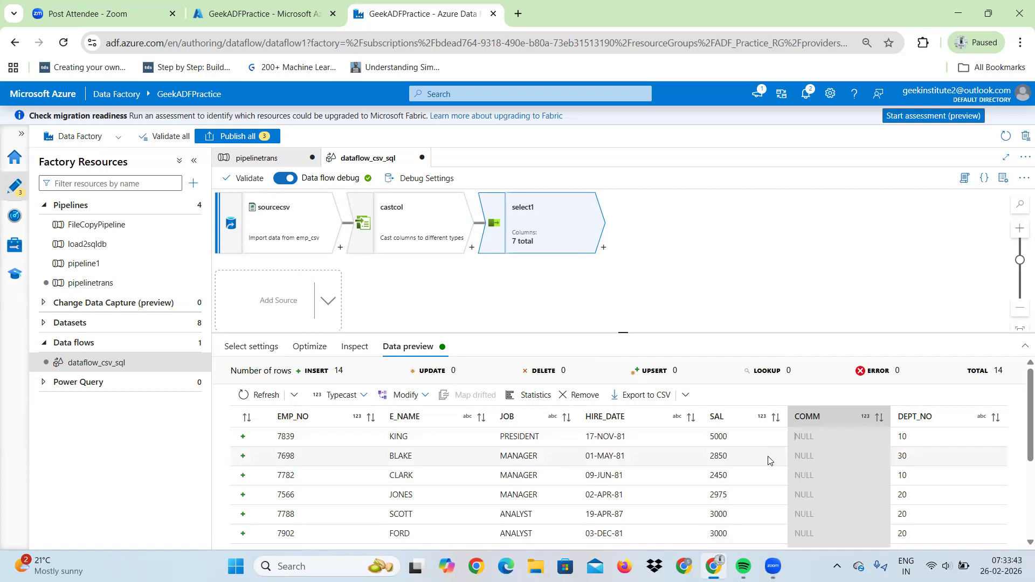
scroll(717, 490, "down", 3)
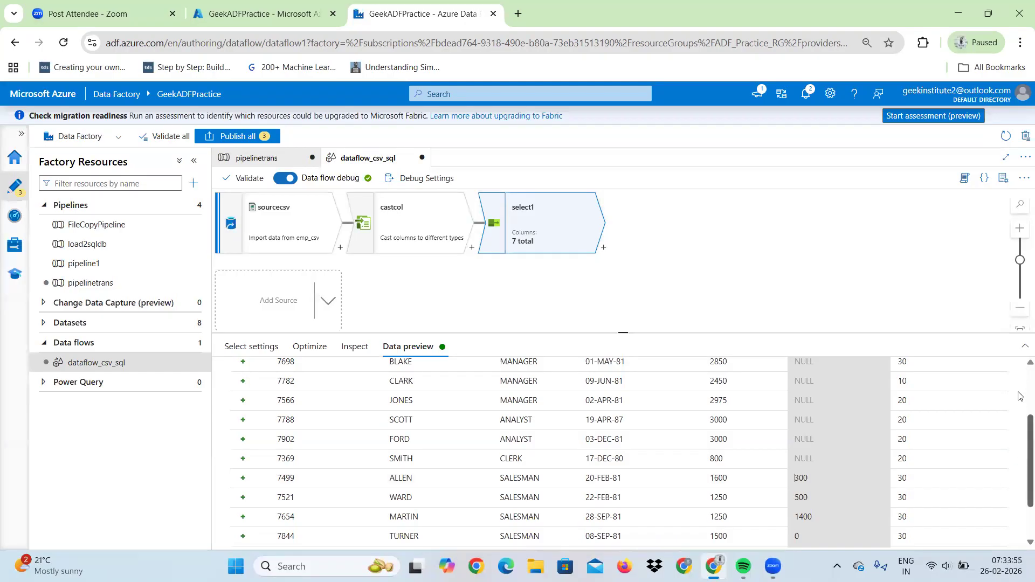
scroll(1020, 396, "up", 3)
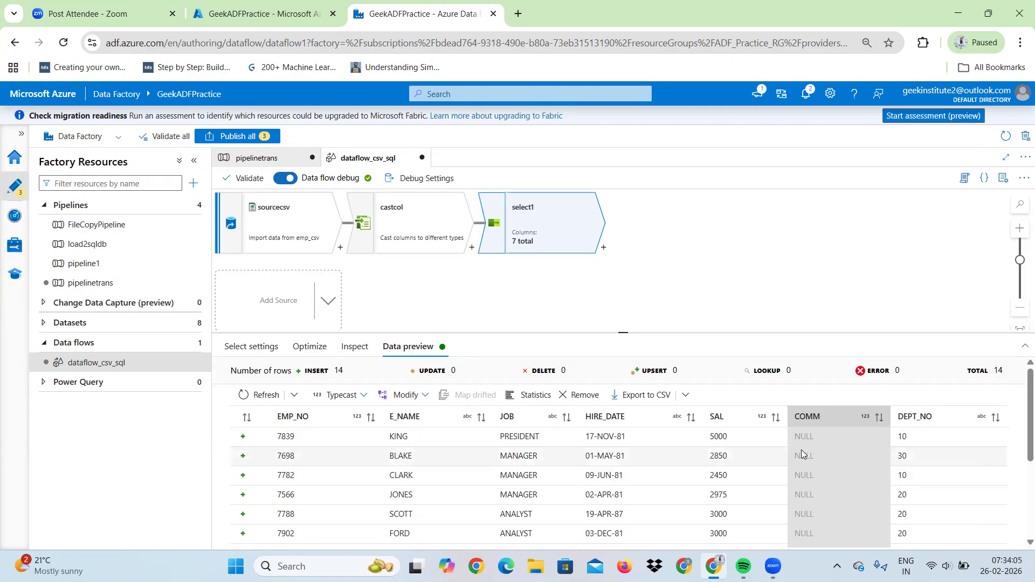
- Add a Derived Column transformation after select1 and name its output stream derivedTotal_sal
left_click(603, 248)
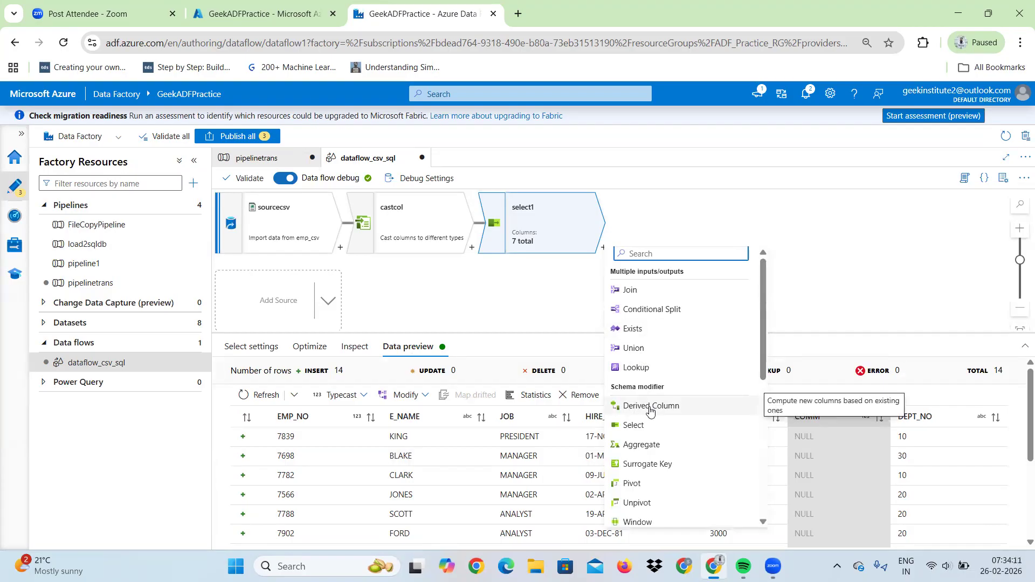
left_click(650, 406)
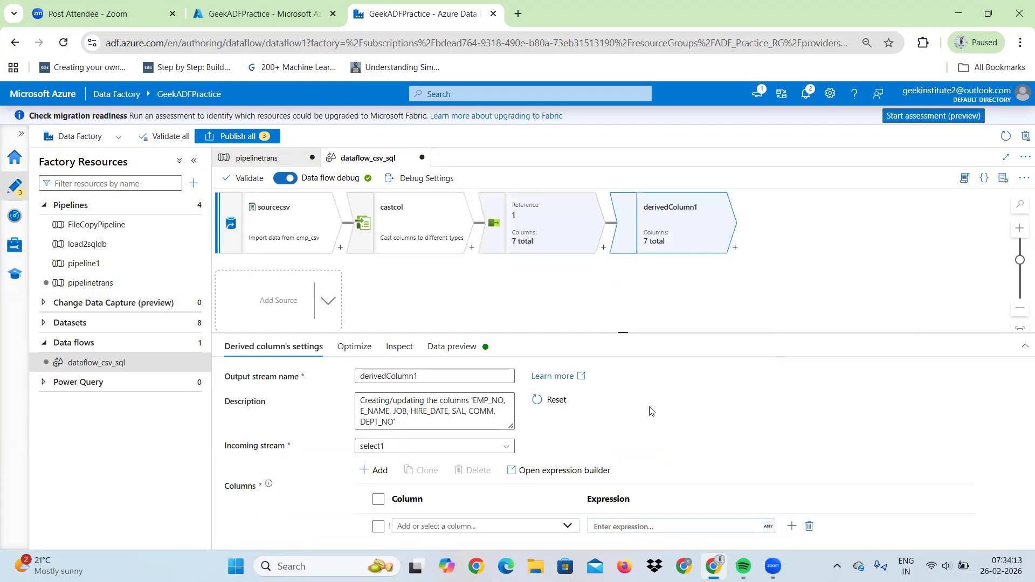
left_click(429, 373)
key("BackSpace")
key("BackSpace")
key("BackSpace")
key("BackSpace")
key("BackSpace")
key("BackSpace")
type("T")
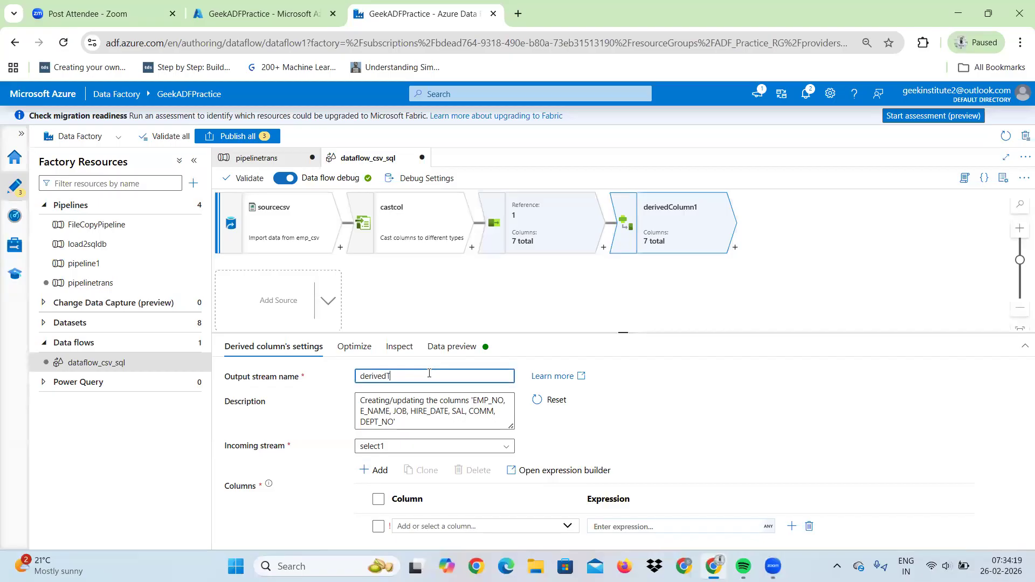
type("otal_sal")
- Remove the underscore from the output stream name so that it reads derivedTotalsal
left_click(1022, 346)
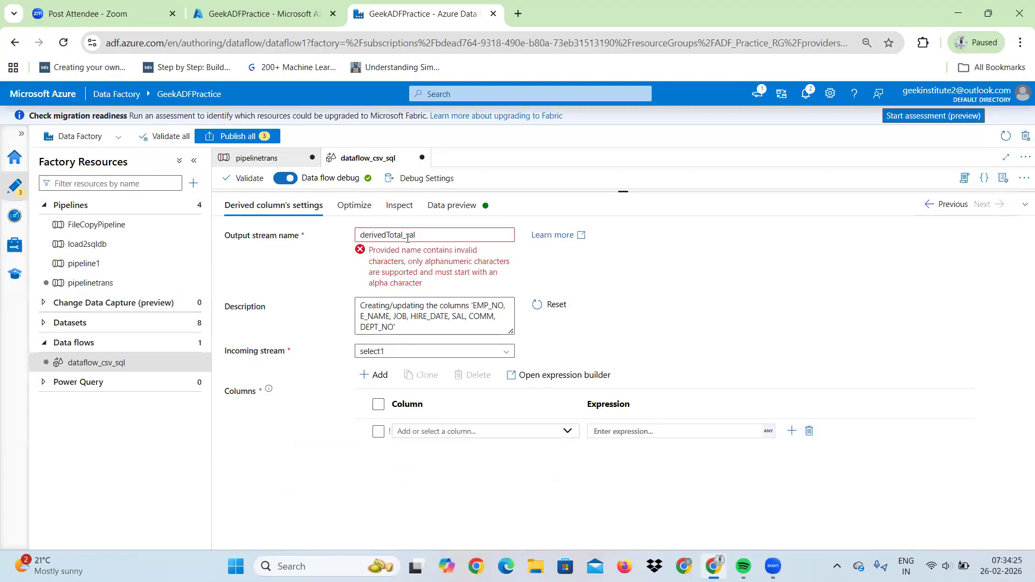
left_click(406, 236)
key("BackSpace")
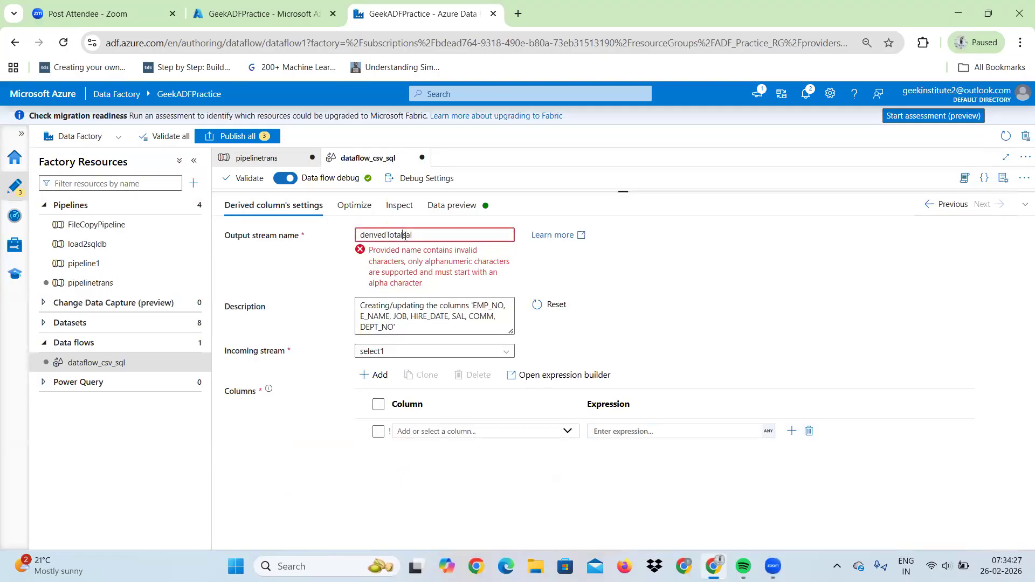
left_click(672, 290)
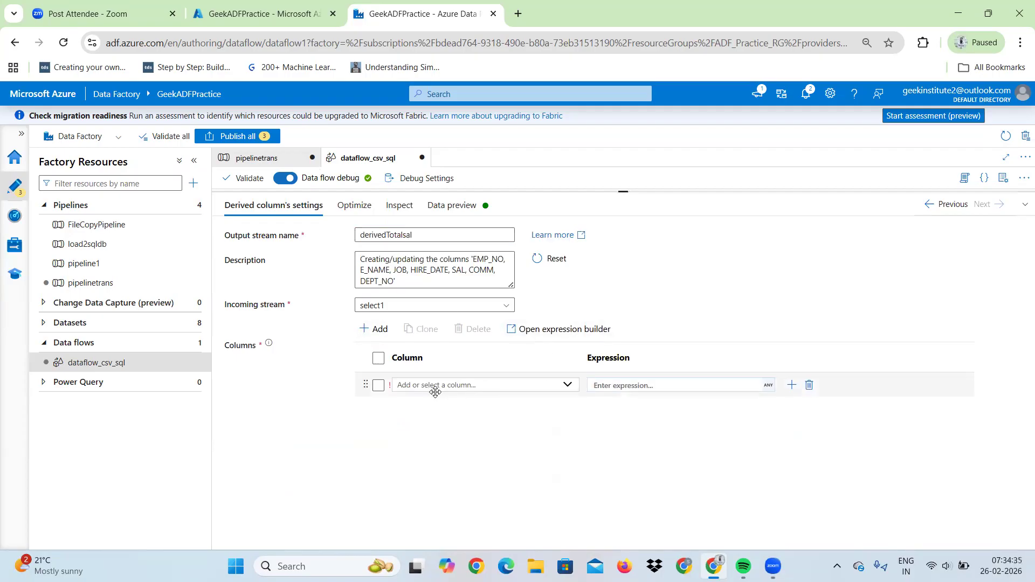
- Define a derived column TOTAL_SAL with the expression SAL+COMM and save the expression
left_click(518, 385)
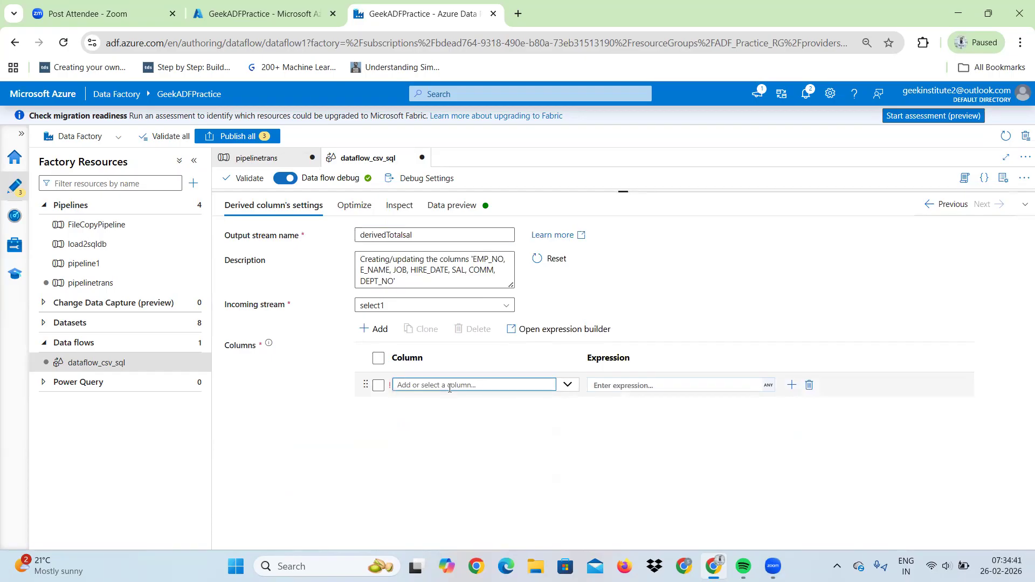
type("TOTAL_SAL")
key("Return")
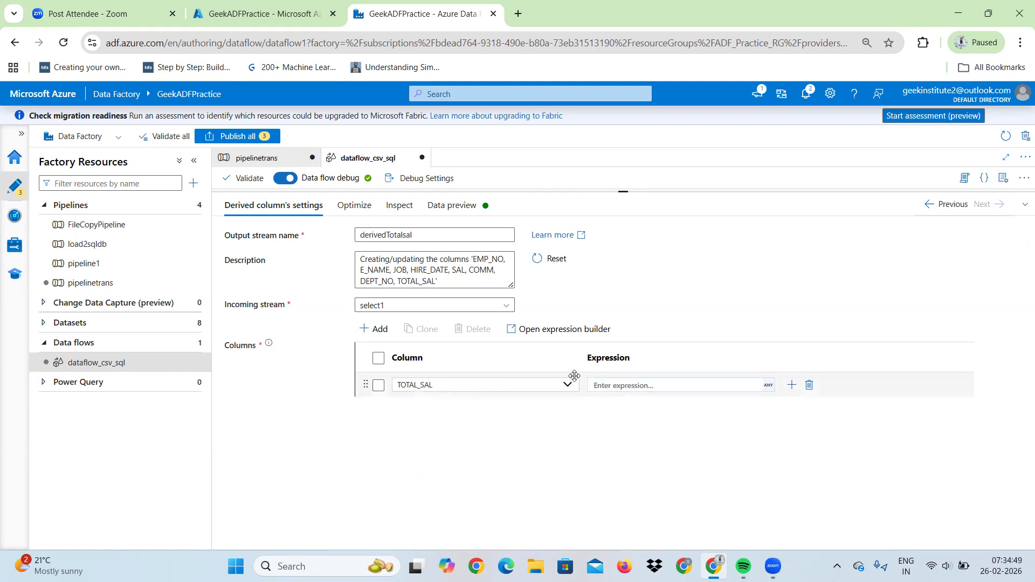
left_click(629, 384)
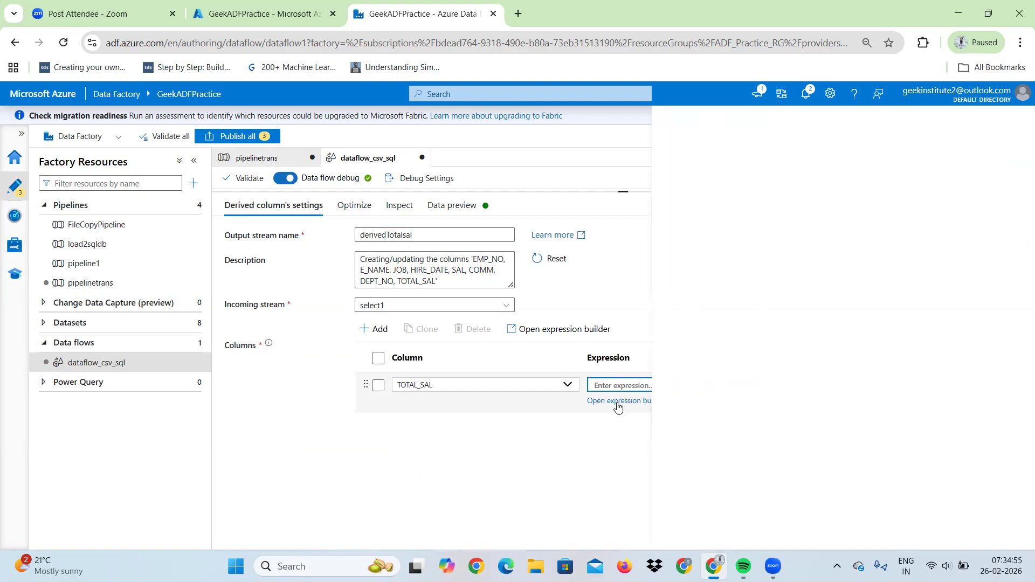
left_click(618, 402)
left_click(321, 232)
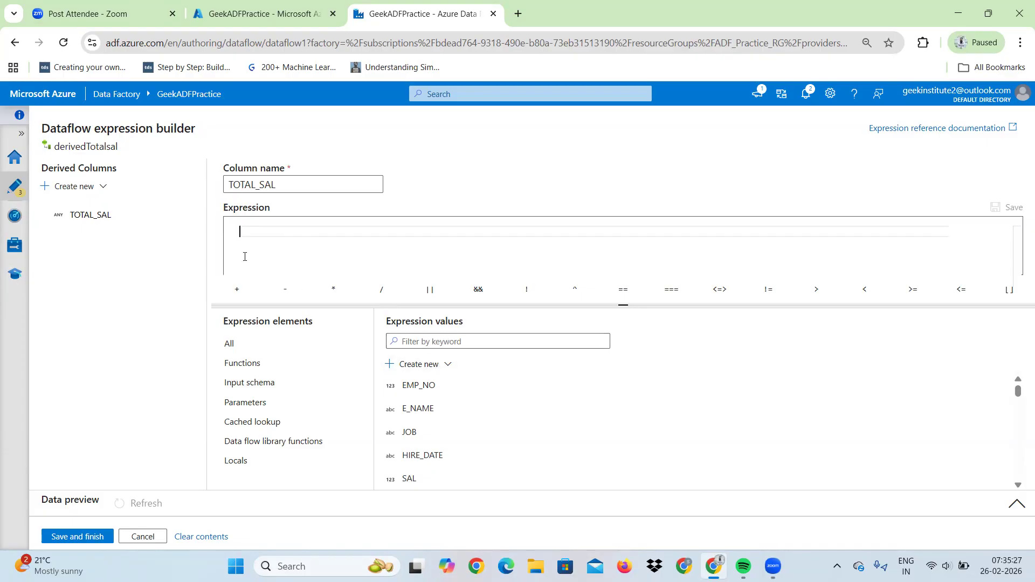
type("SAL")
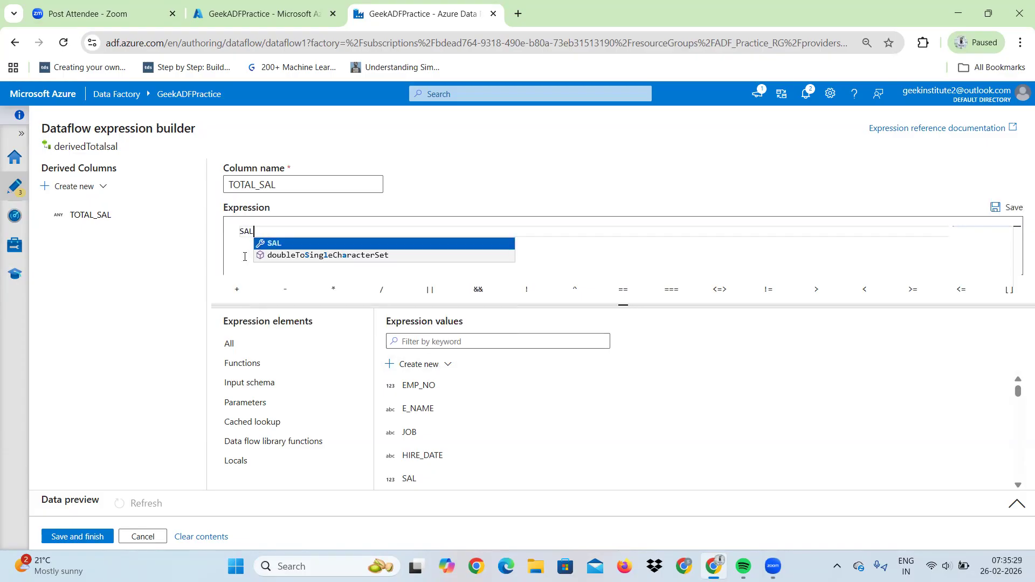
type("+COMM")
left_click(317, 245)
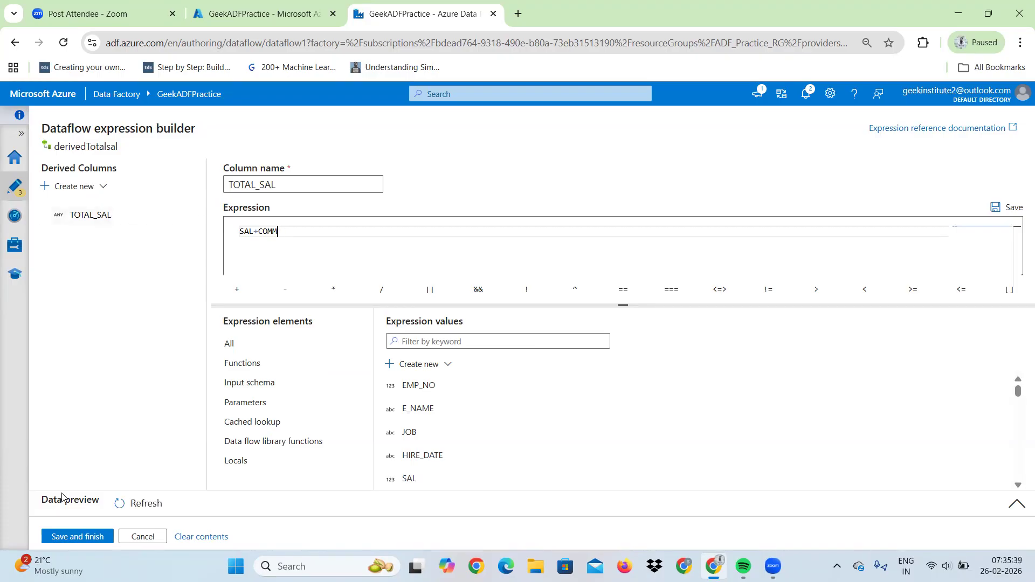
left_click(62, 534)
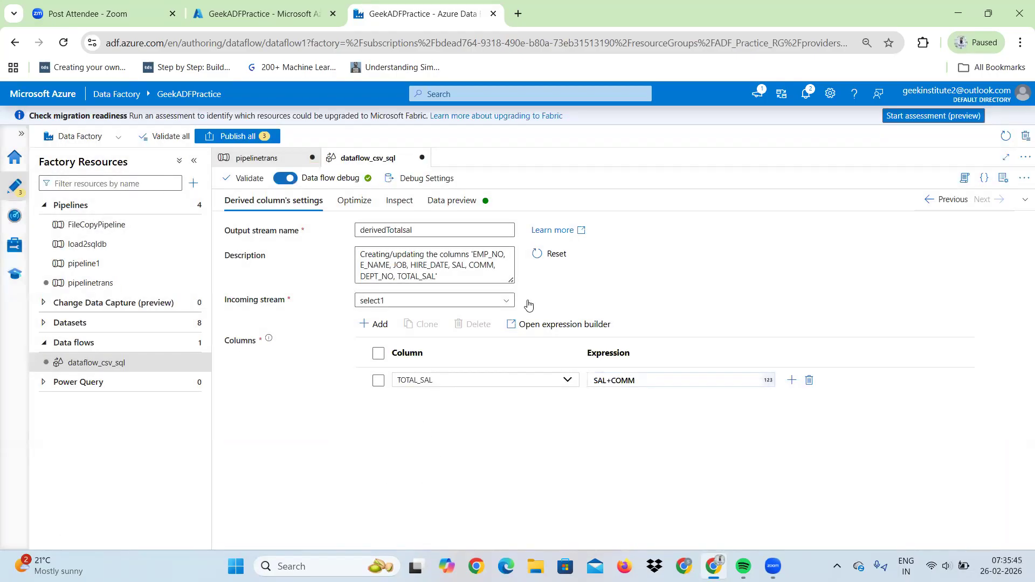
- Load the data preview of derivedTotalsal and compare TOTAL_SAL with the SAL and COMM values, including rows where COMM is NULL
left_click(441, 207)
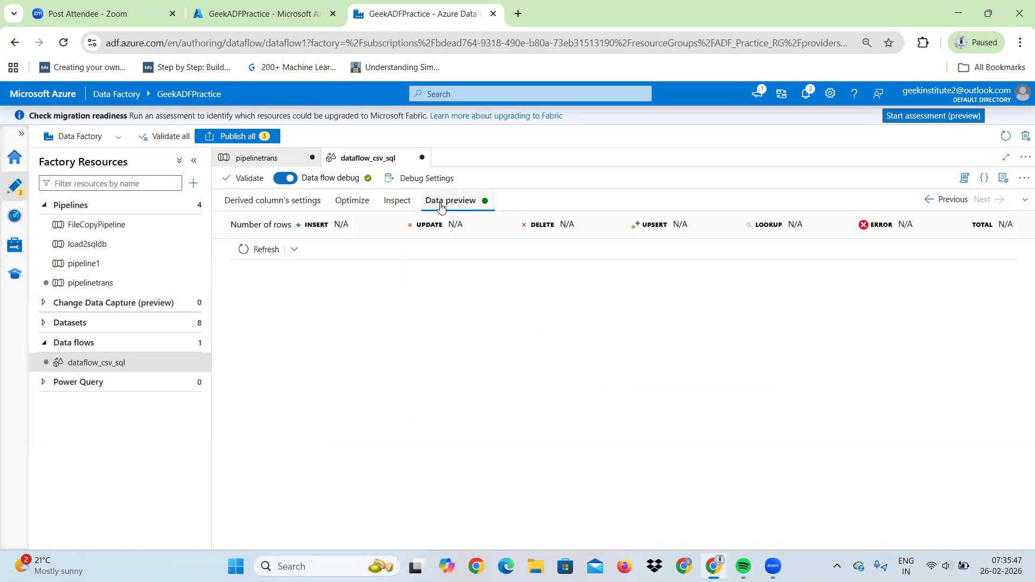
left_click(255, 250)
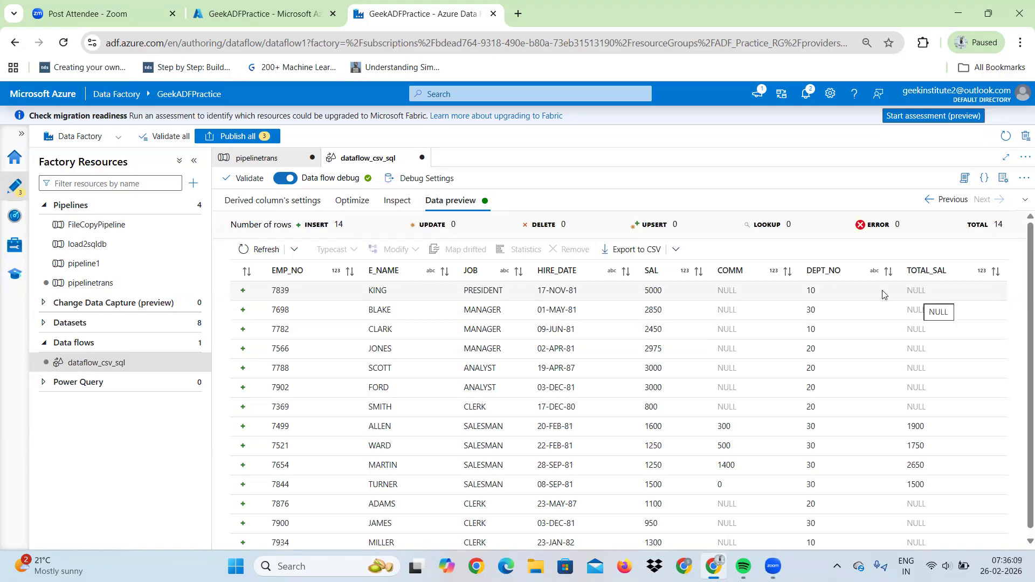
left_click(721, 293)
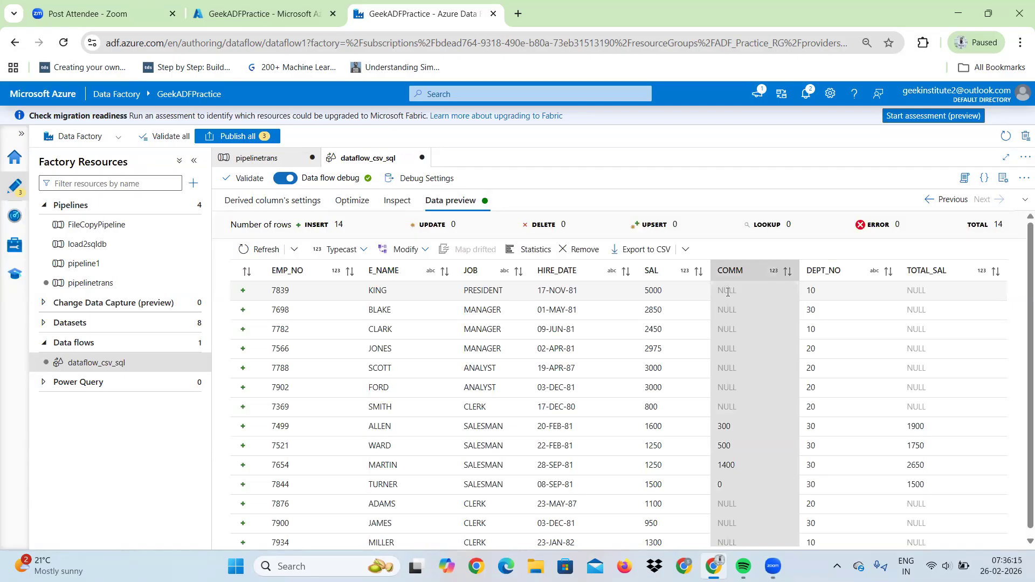
left_click(849, 462)
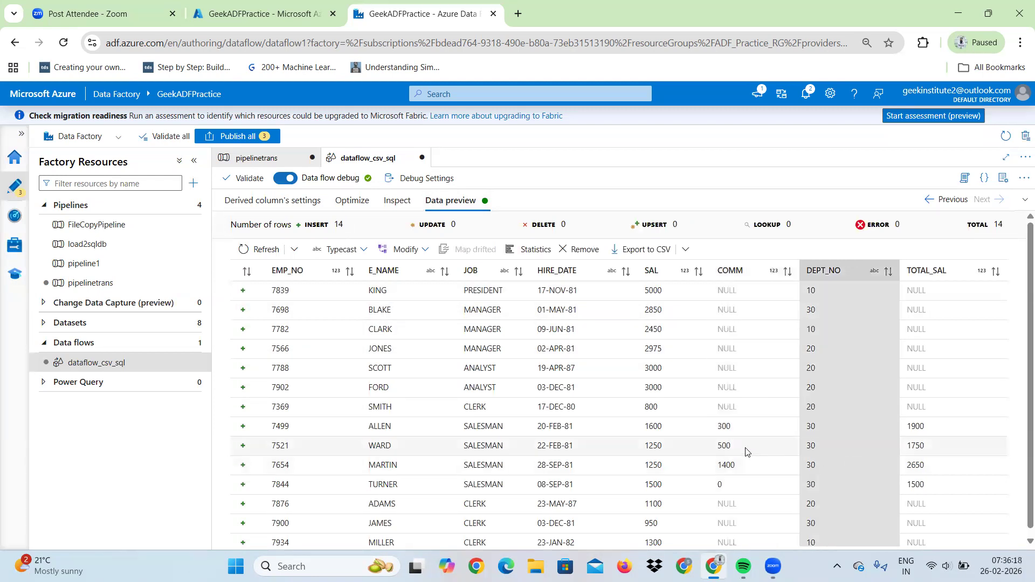
double_click(649, 427)
double_click(721, 427)
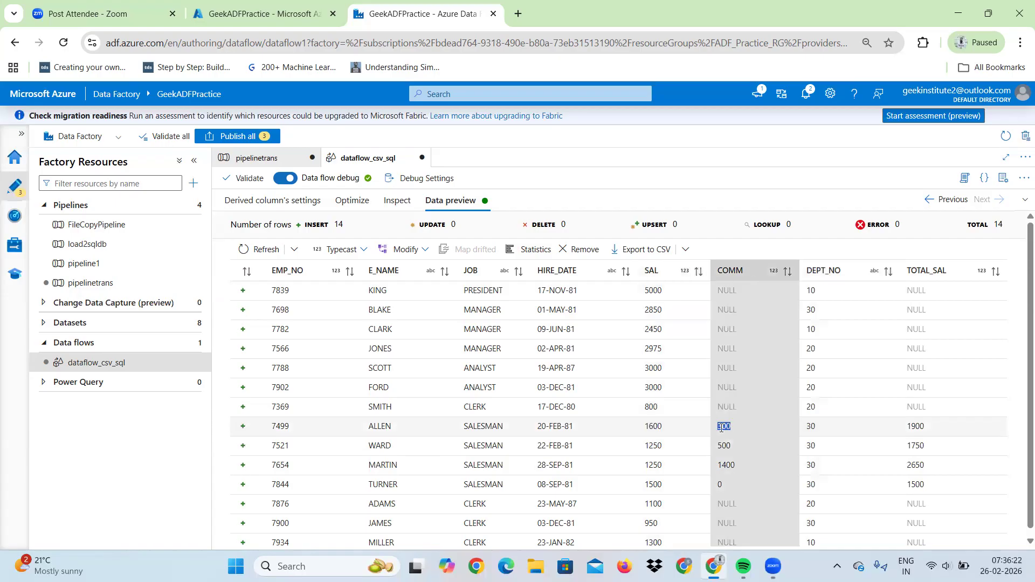
double_click(917, 426)
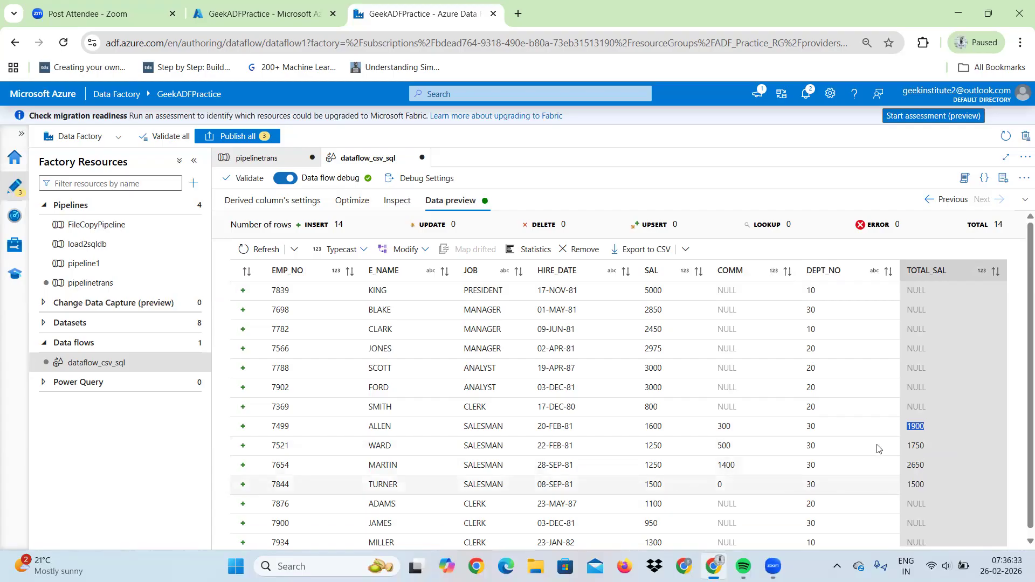
left_click_drag(731, 427, 716, 429)
left_click(735, 298)
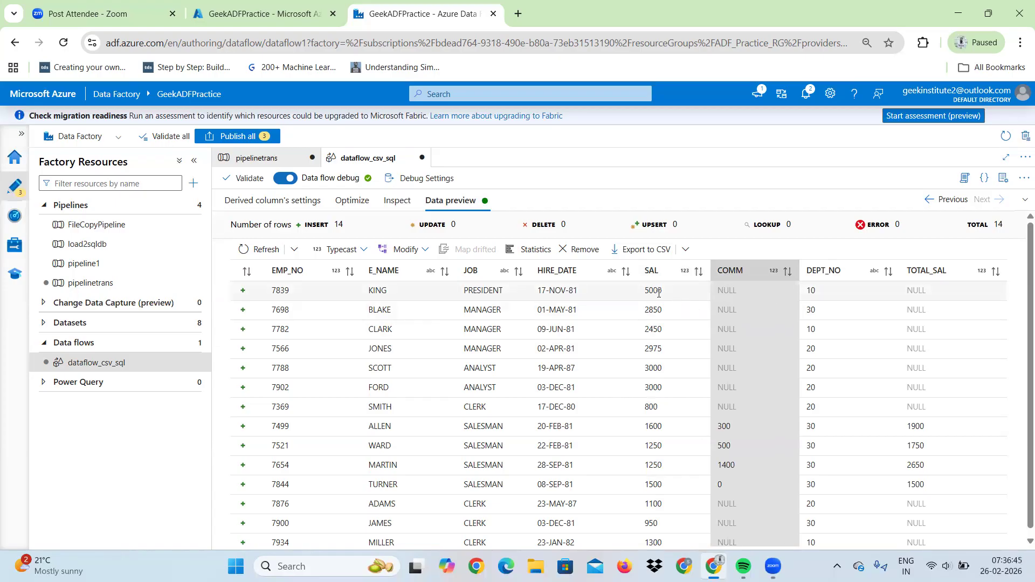
left_click(914, 294)
left_click(744, 290)
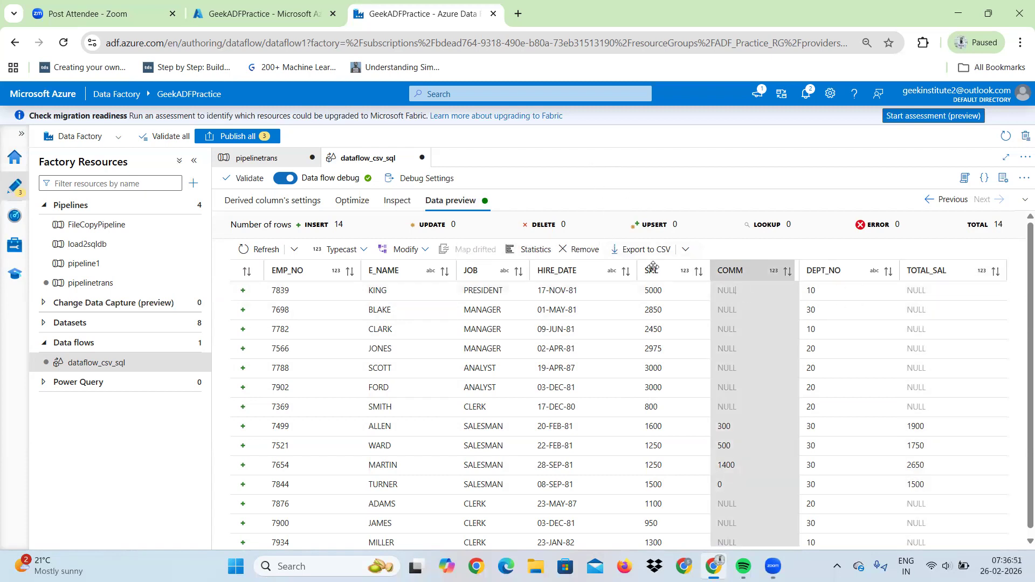
- Add a second column entry to the settings of derivedTotalsal and choose the existing COMM column for it
left_click(1023, 201)
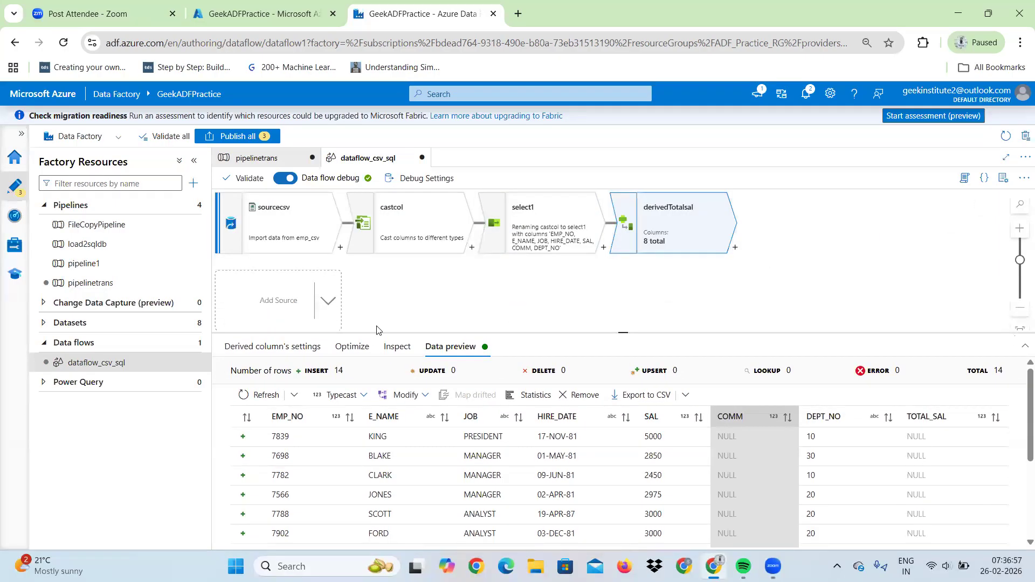
left_click(270, 347)
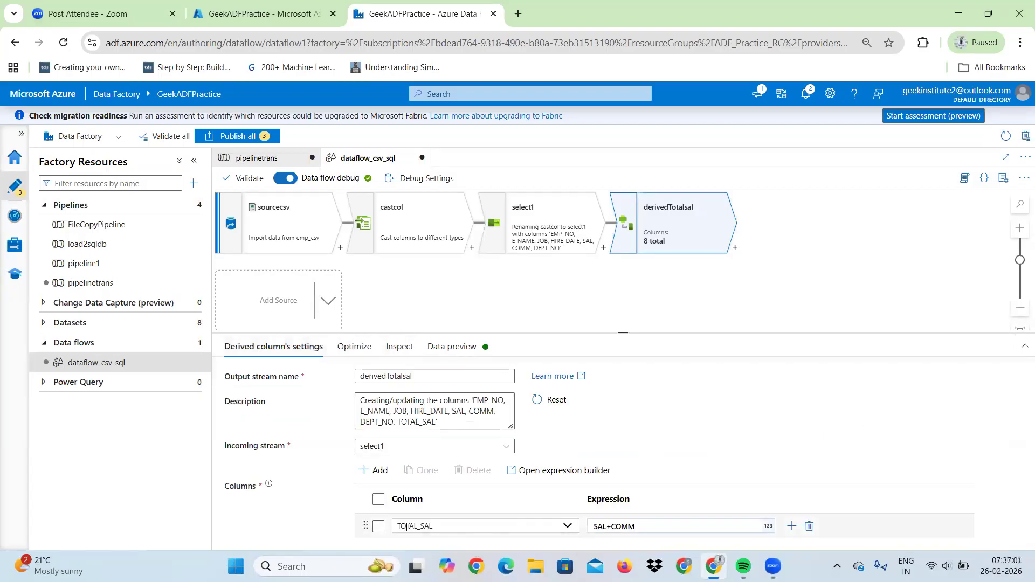
left_click(790, 526)
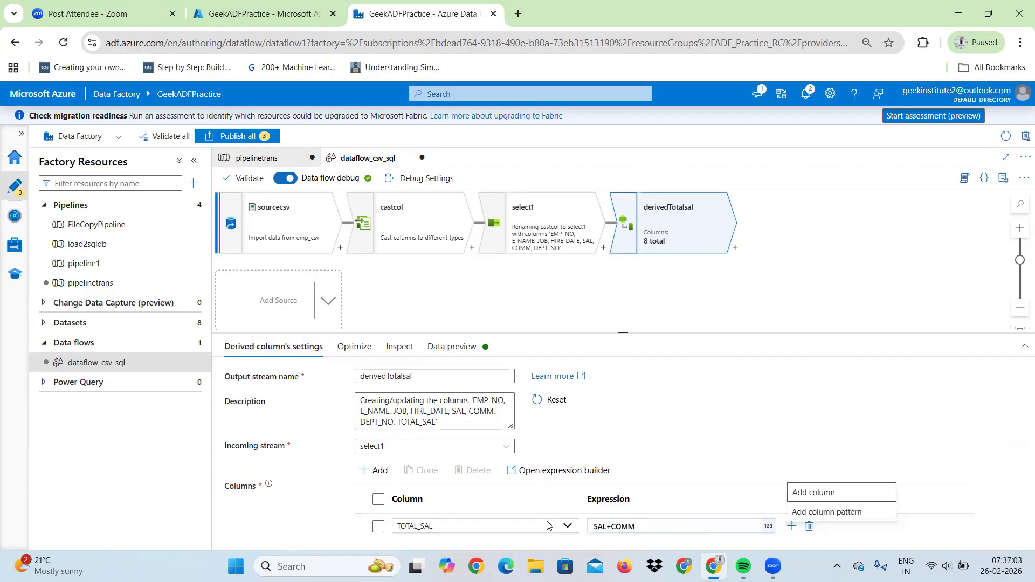
left_click(790, 493)
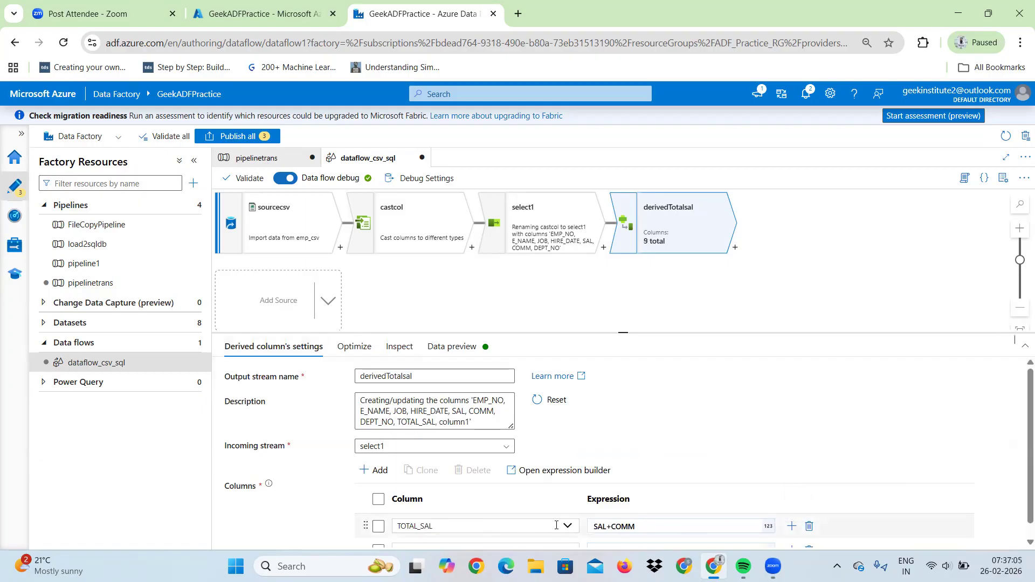
left_click(1024, 345)
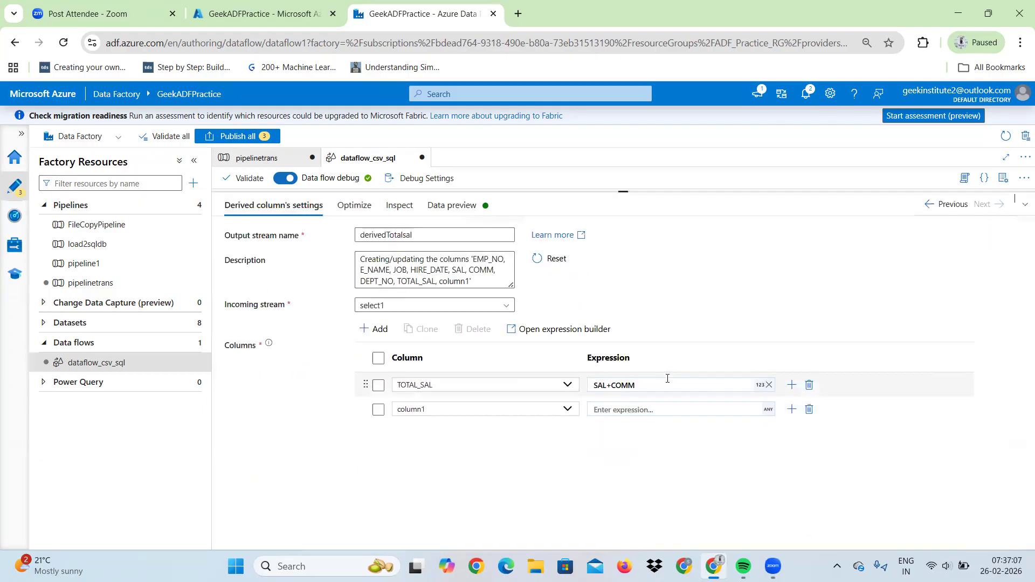
left_click(458, 409)
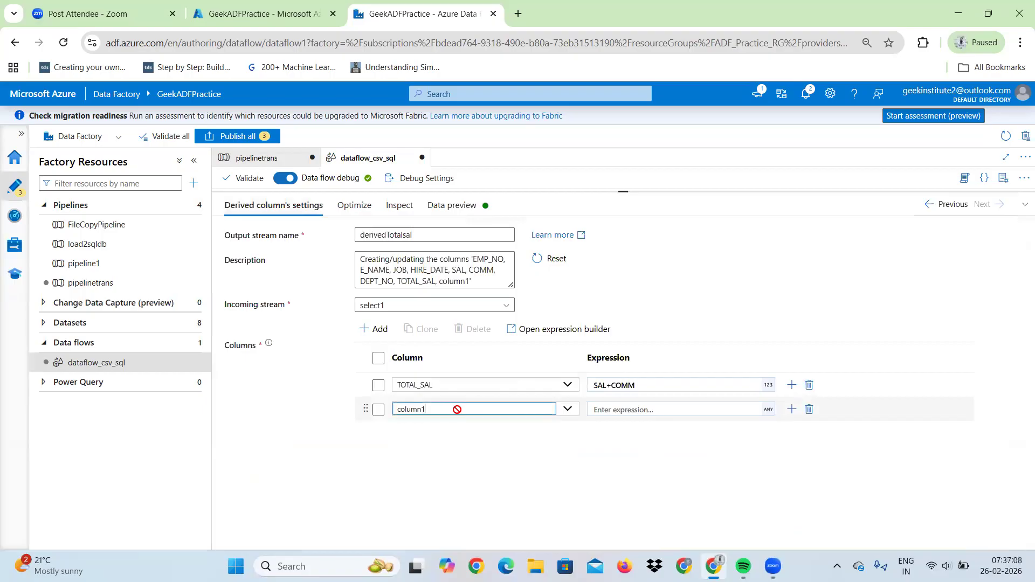
left_click(555, 412)
left_click(446, 527)
- Open the expression builder for the COMM column and start an iif expression with the condition COMM is Null
left_click(632, 413)
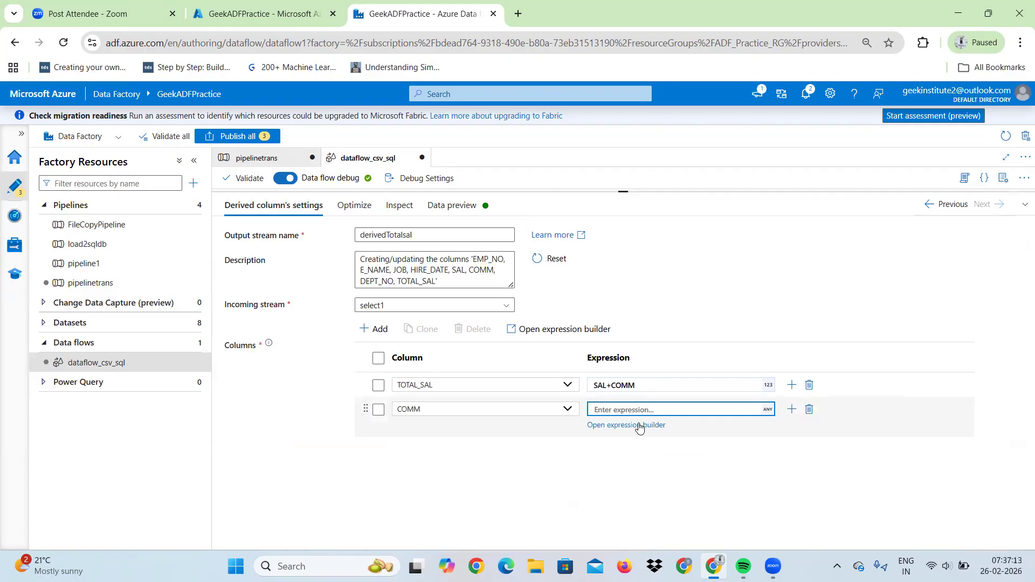
left_click(636, 429)
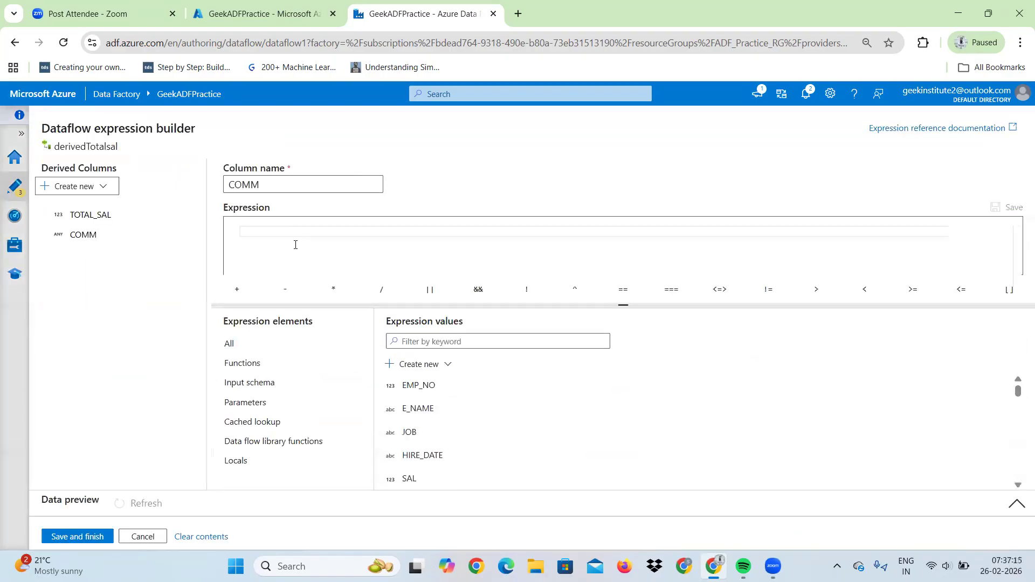
type("I")
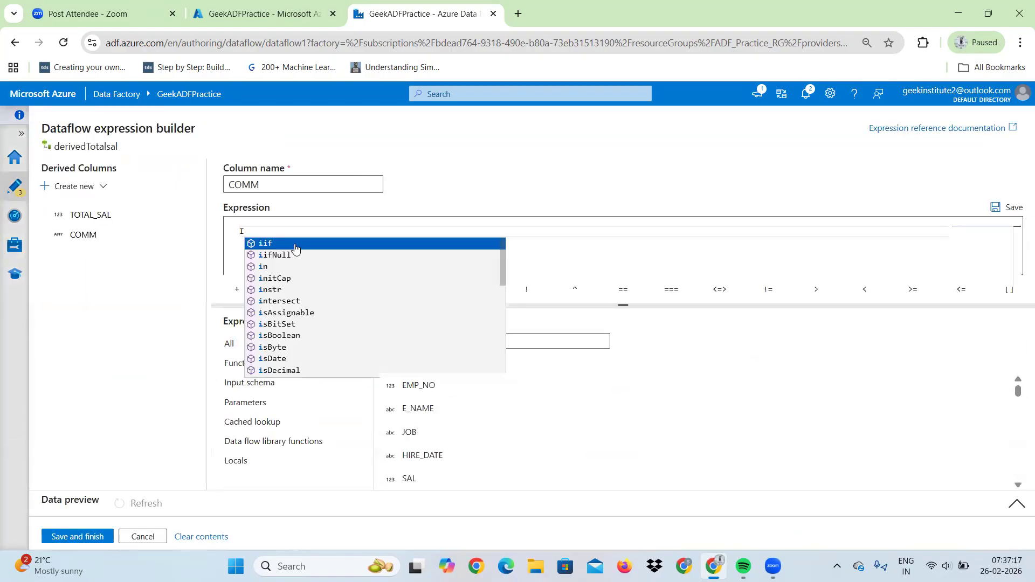
left_click(295, 248)
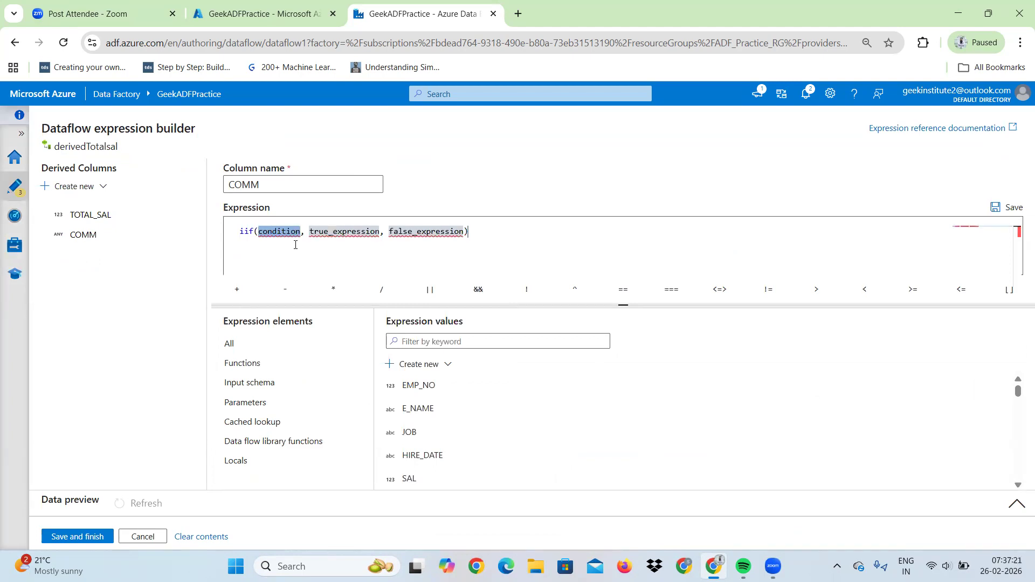
type("C")
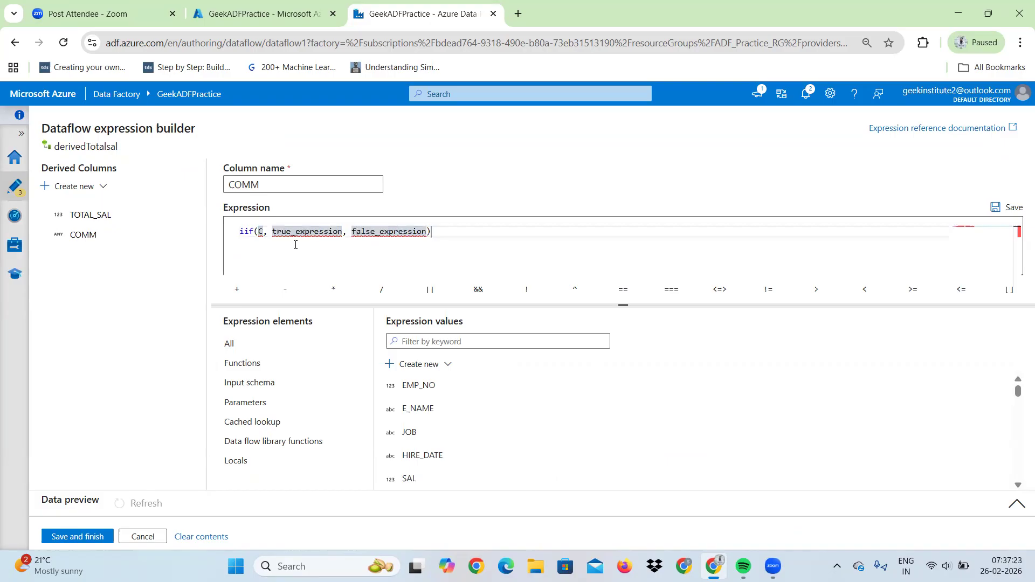
type("OMM ")
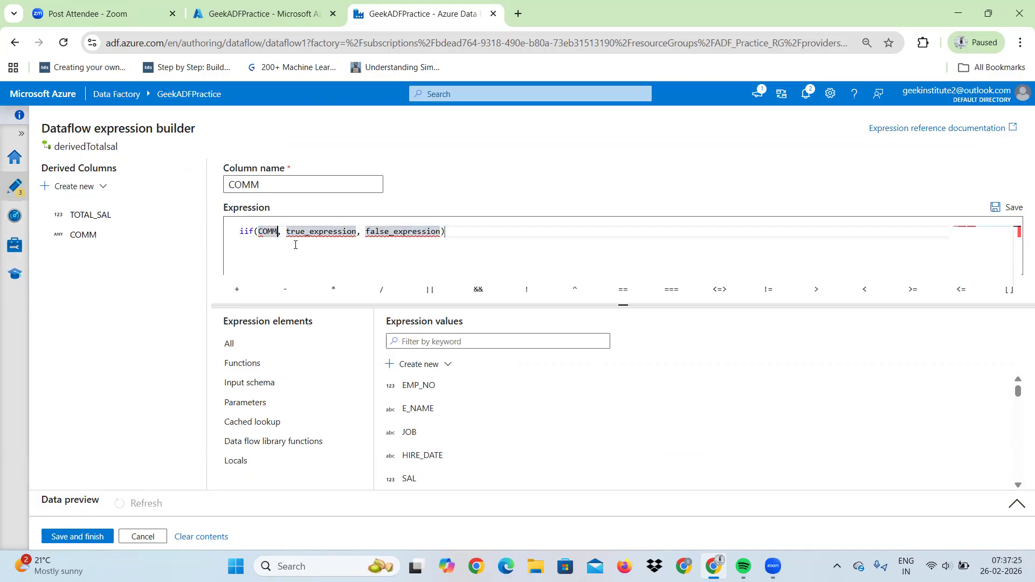
type("is")
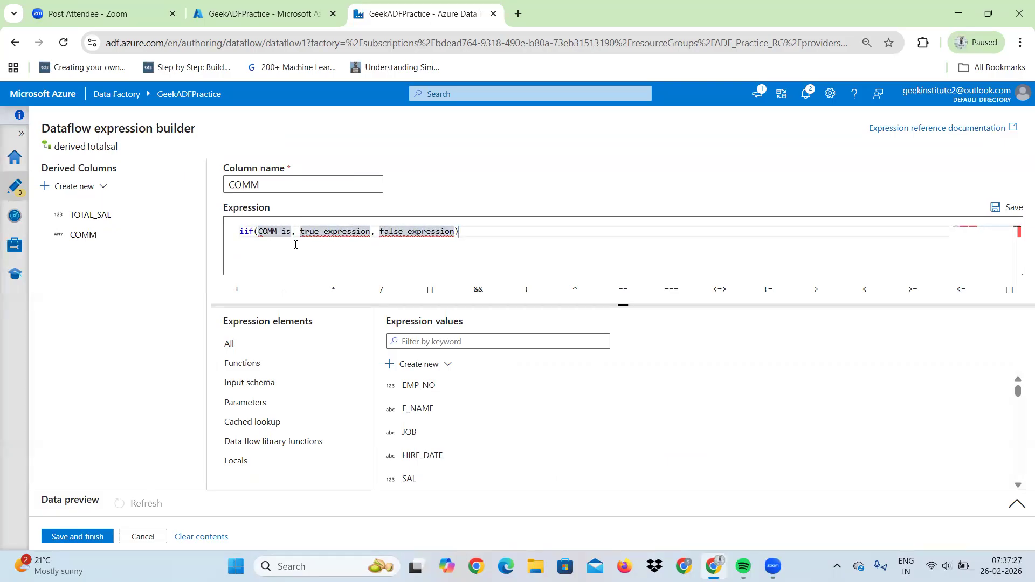
type(" N")
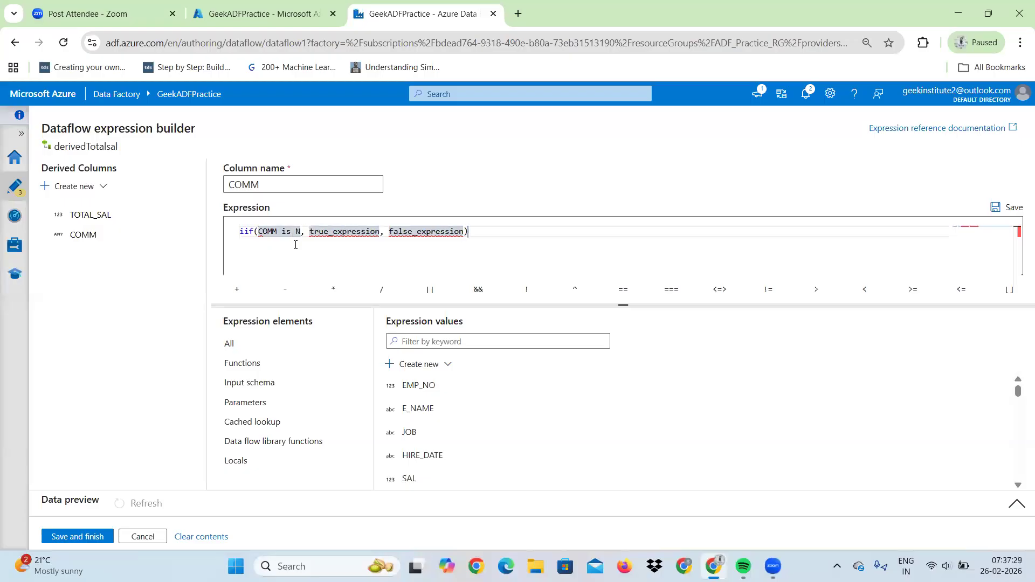
type("ull")
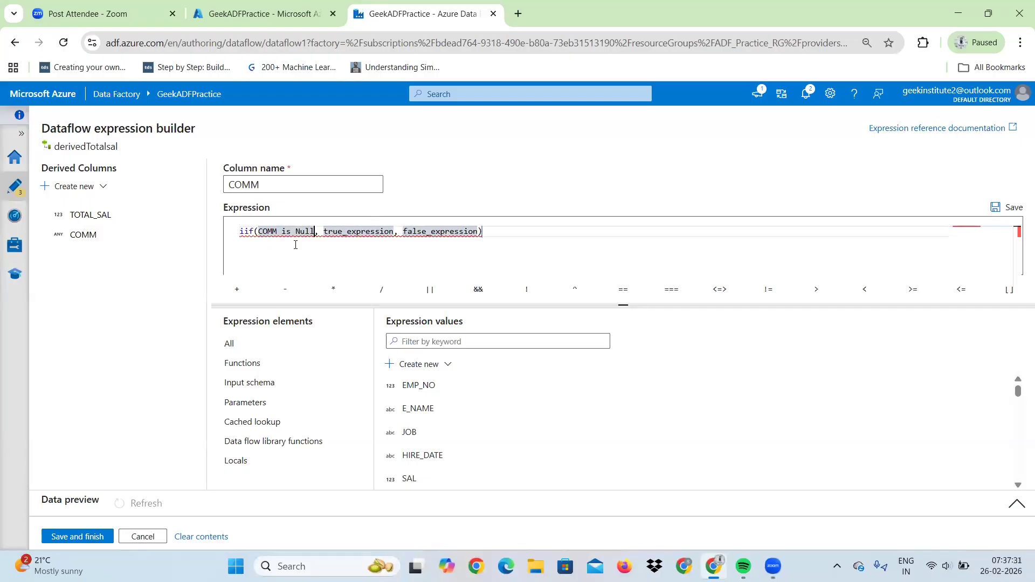
- Fill in the iif expression's true result with 0 and its false result with COMM
double_click(353, 232)
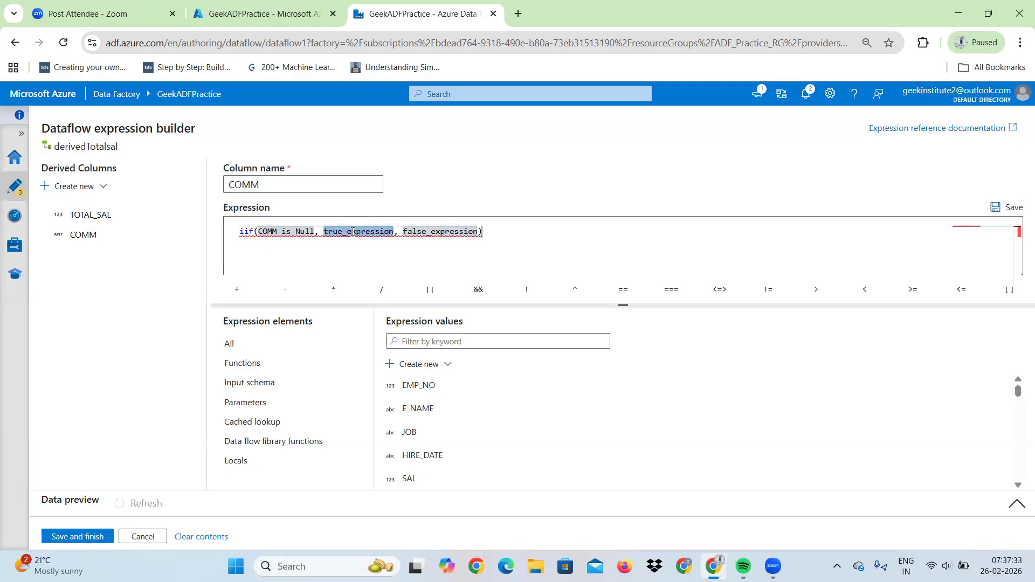
key("BackSpace")
type("0")
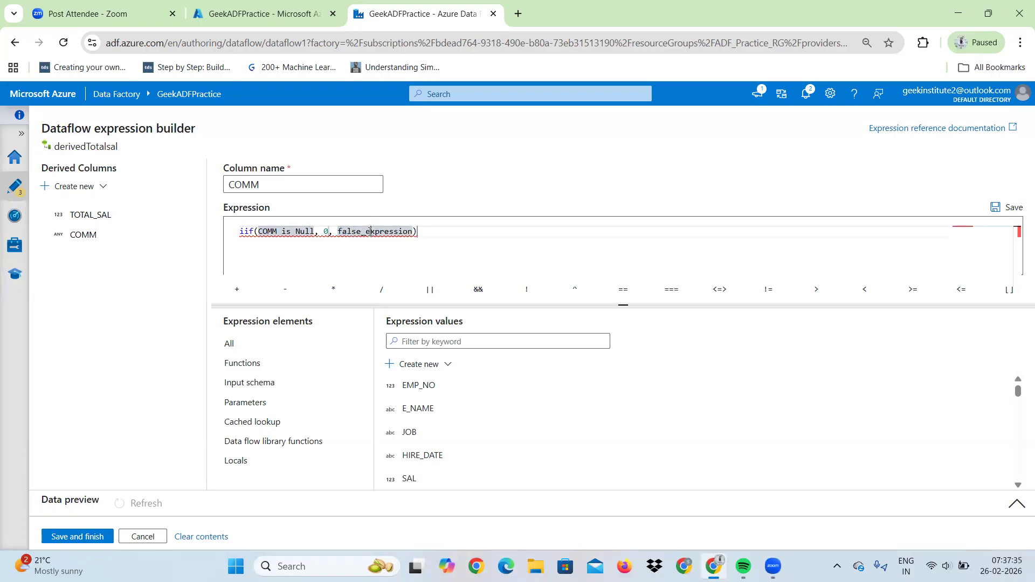
double_click(371, 232)
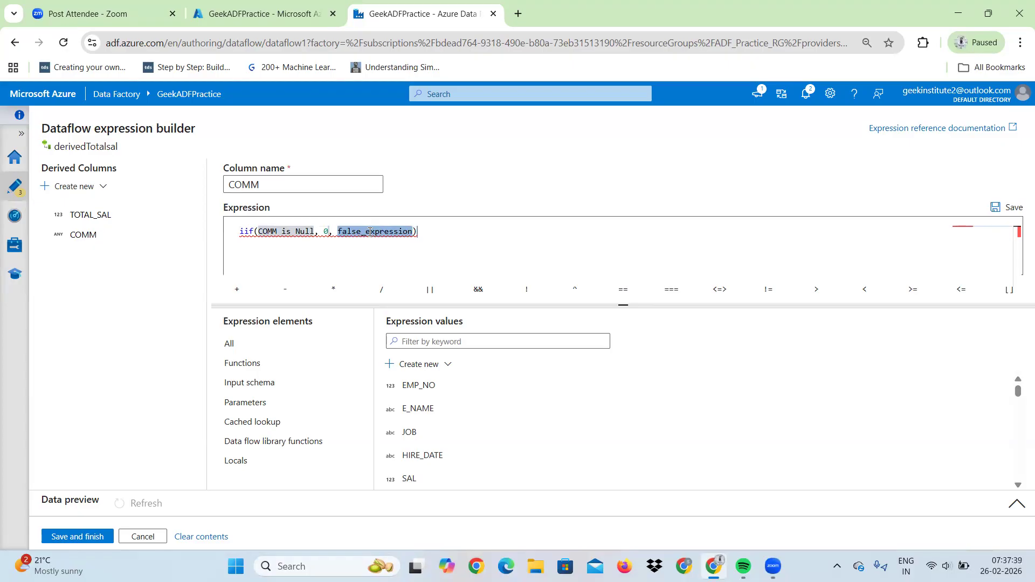
type("COMM")
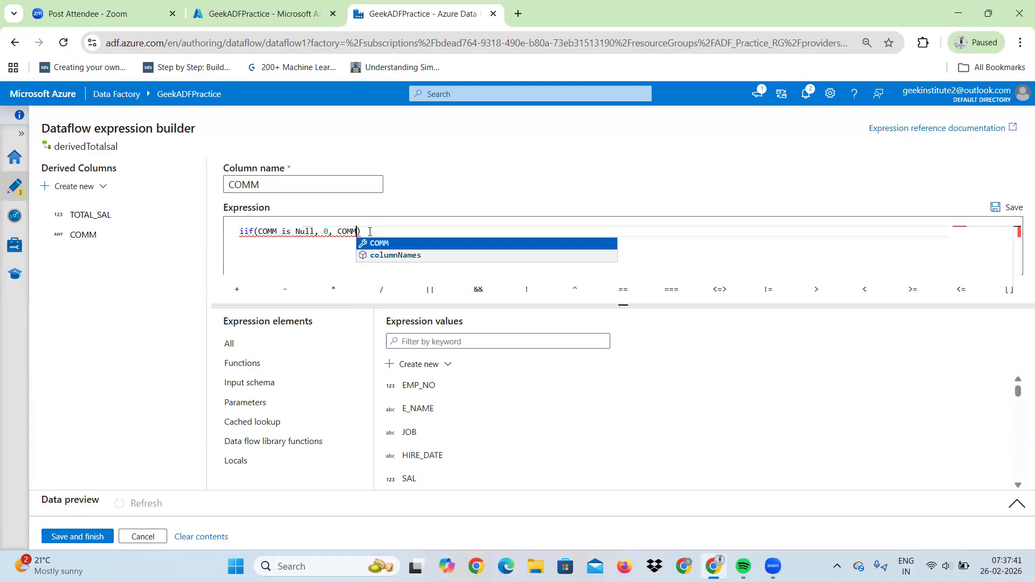
left_click(375, 245)
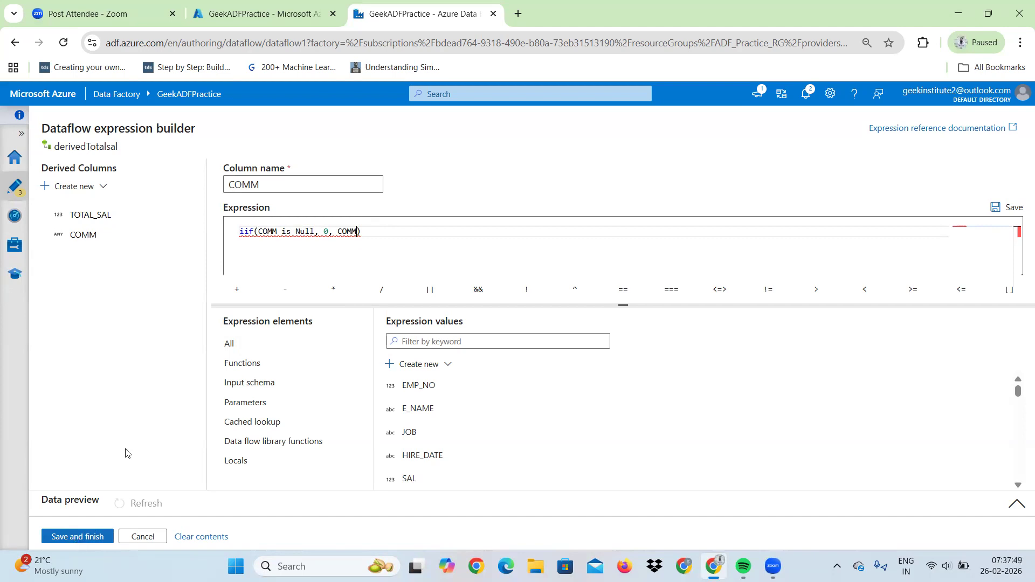
- Clear the COMM expression, try the iifNull function with COMM as its first argument, and undo that attempt
mouse_move(268, 235)
left_click(363, 232)
key("ctrl+a")
key("BackSpace")
type("i")
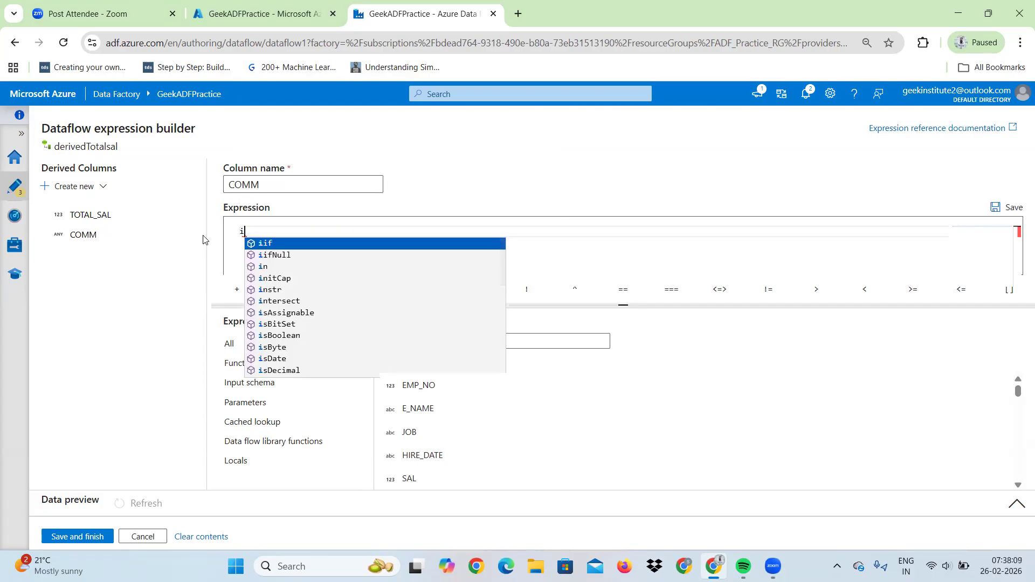
left_click(276, 256)
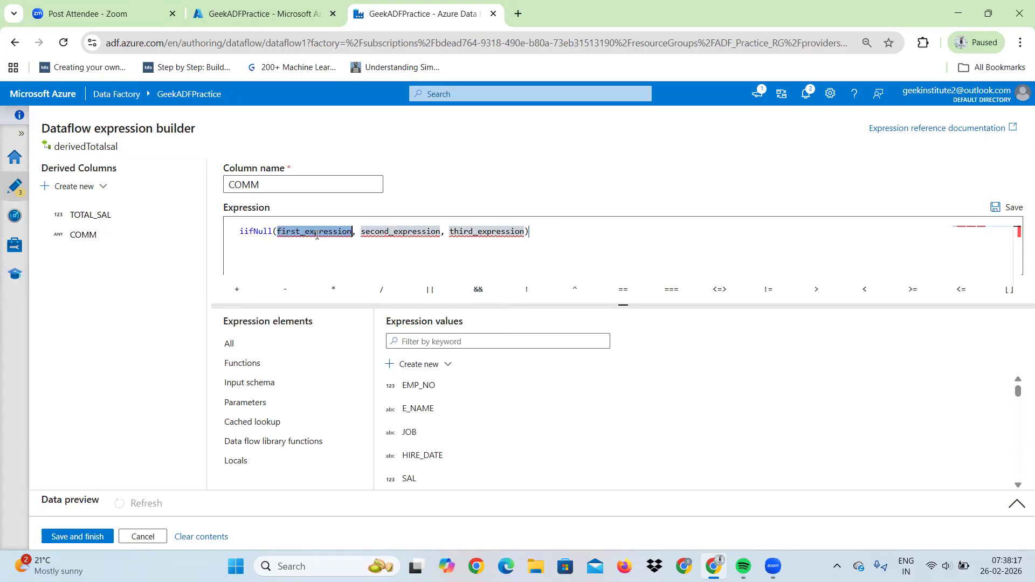
type("COMM")
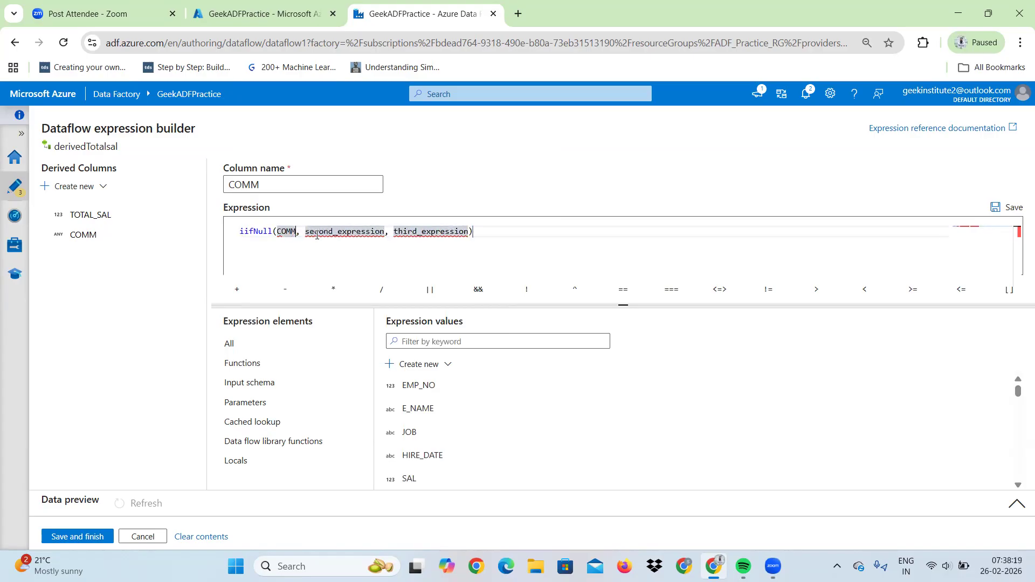
mouse_move(326, 234)
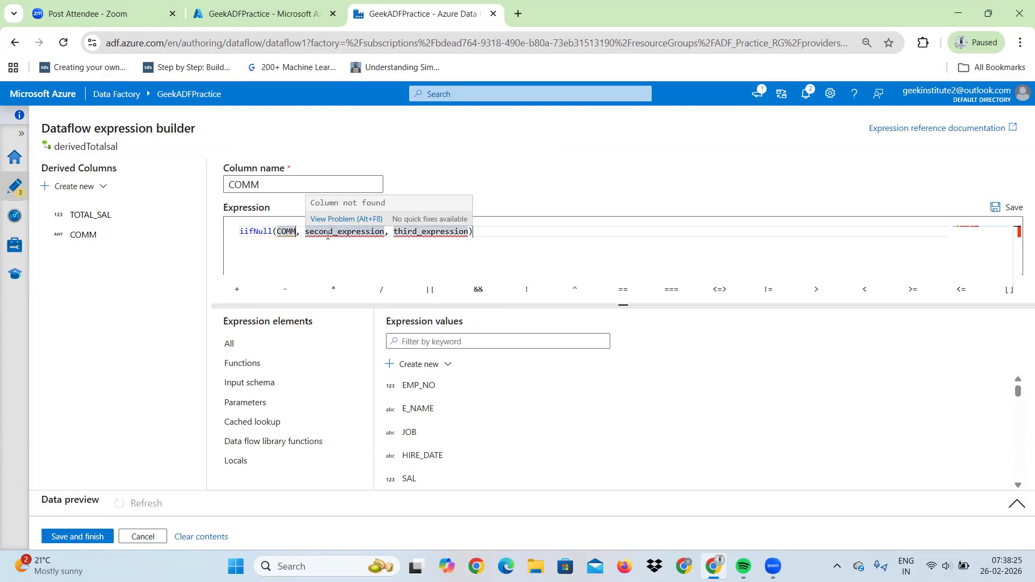
key("ctrl+z")
key("ctrl+z")
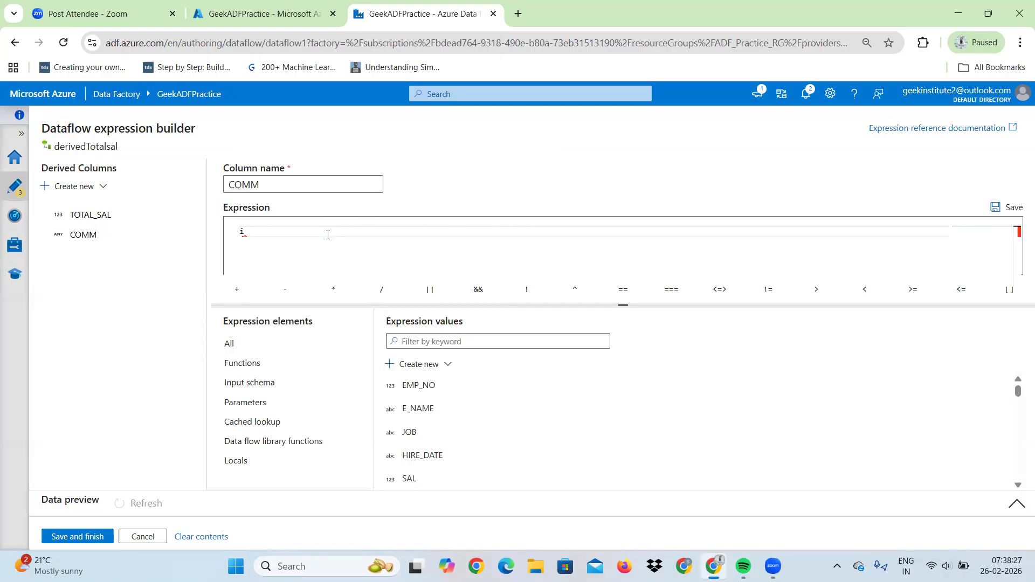
- Enter the COMM column's expression as iif(COMM is Null, 0, COMM) and save it back to the derived column's settings
type("i")
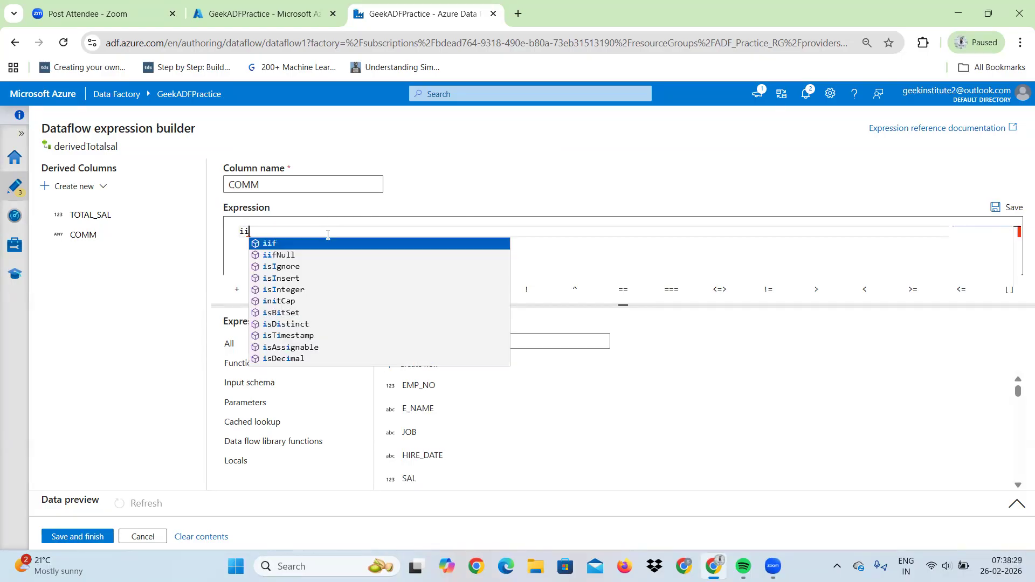
key("Return")
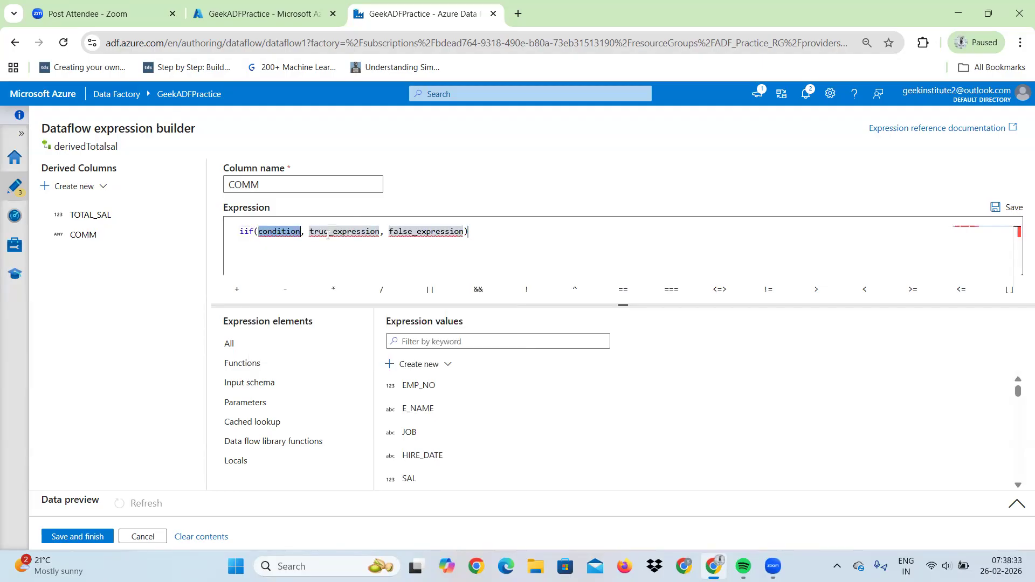
type("COMM")
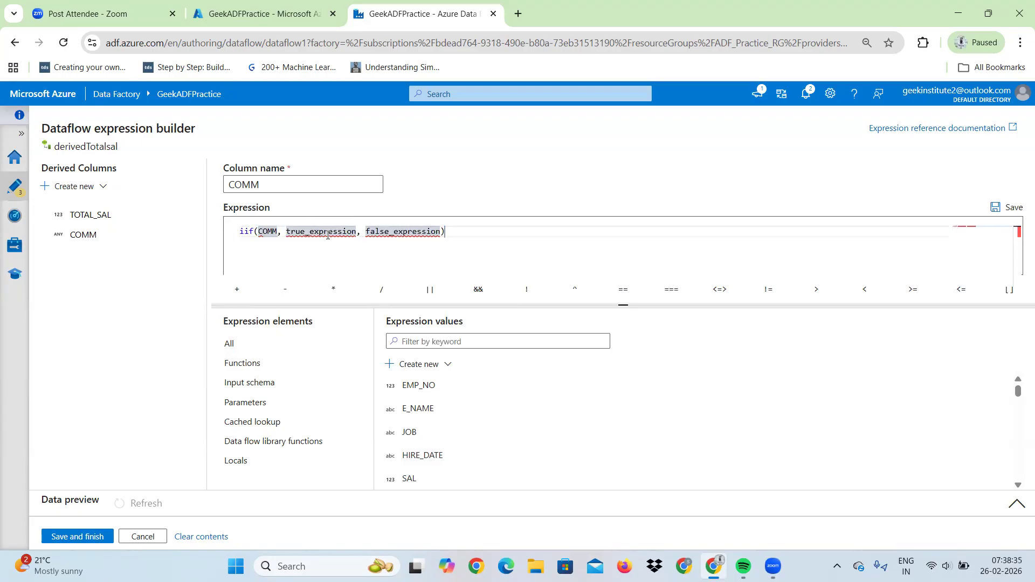
type(" is Null")
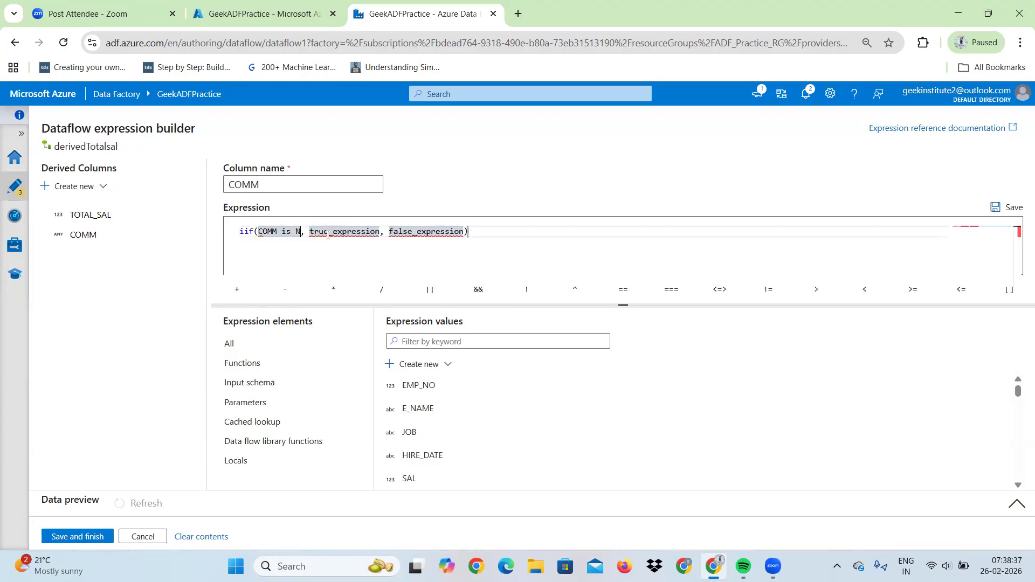
double_click(346, 232)
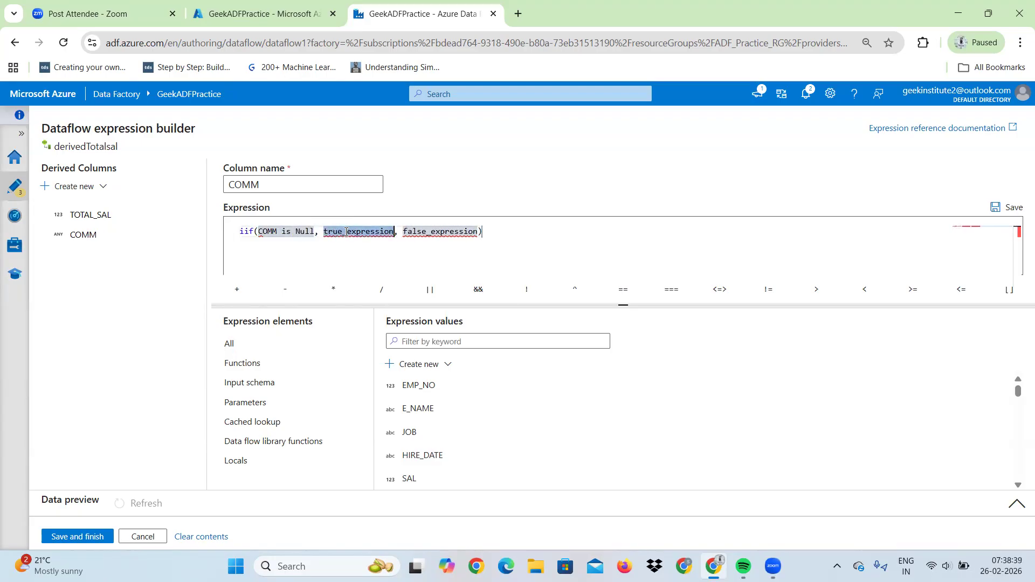
type("0")
double_click(349, 232)
type("COMM")
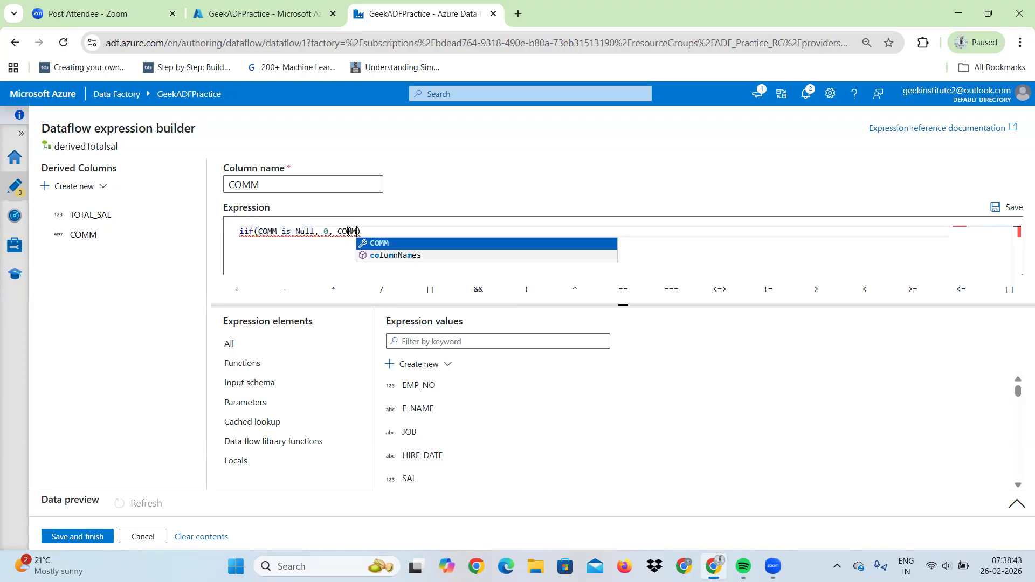
left_click(301, 253)
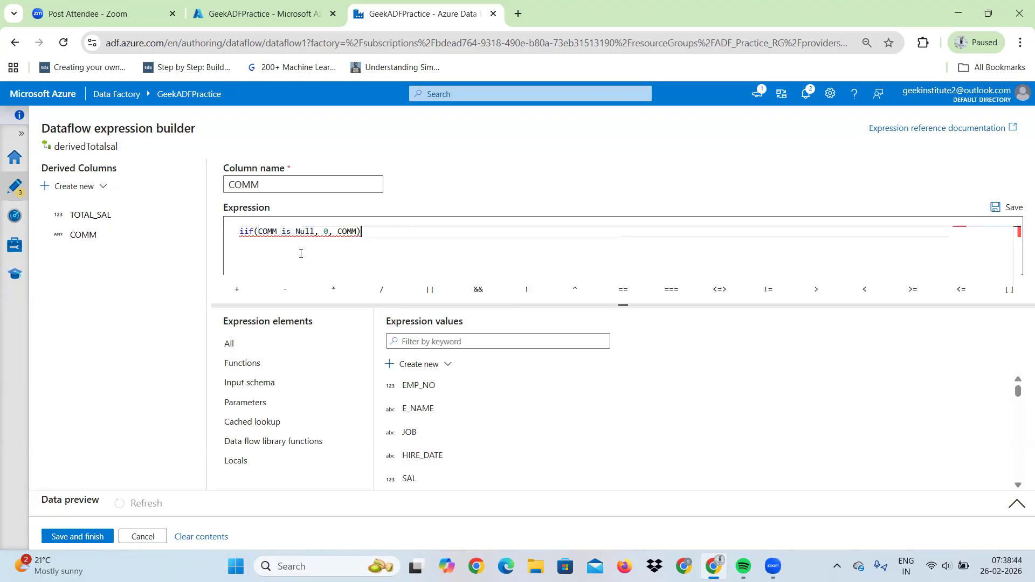
left_click(63, 536)
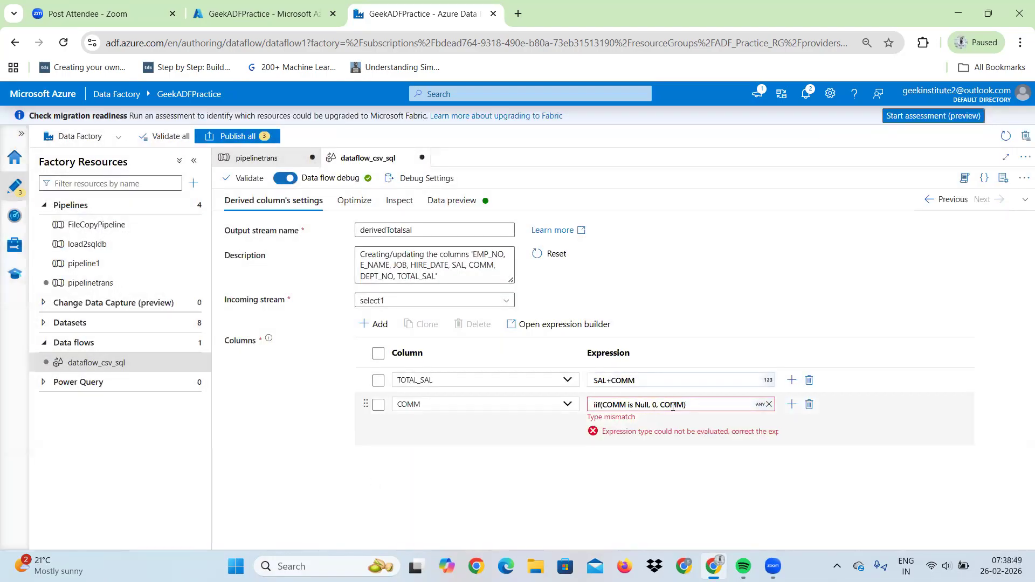
- Reopen the COMM expression in the expression builder and change Null to NUll in the condition
left_click(696, 404)
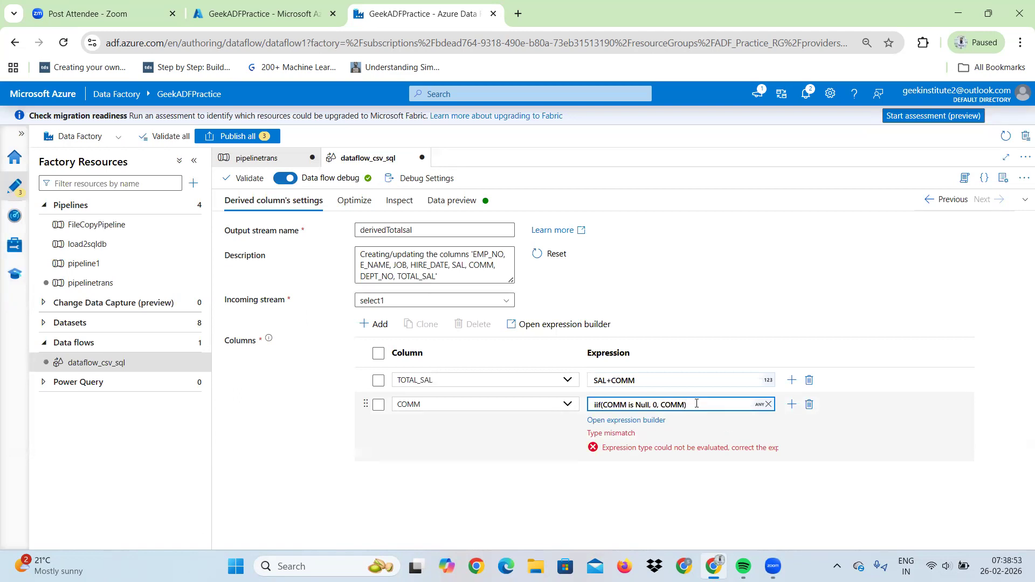
left_click(652, 421)
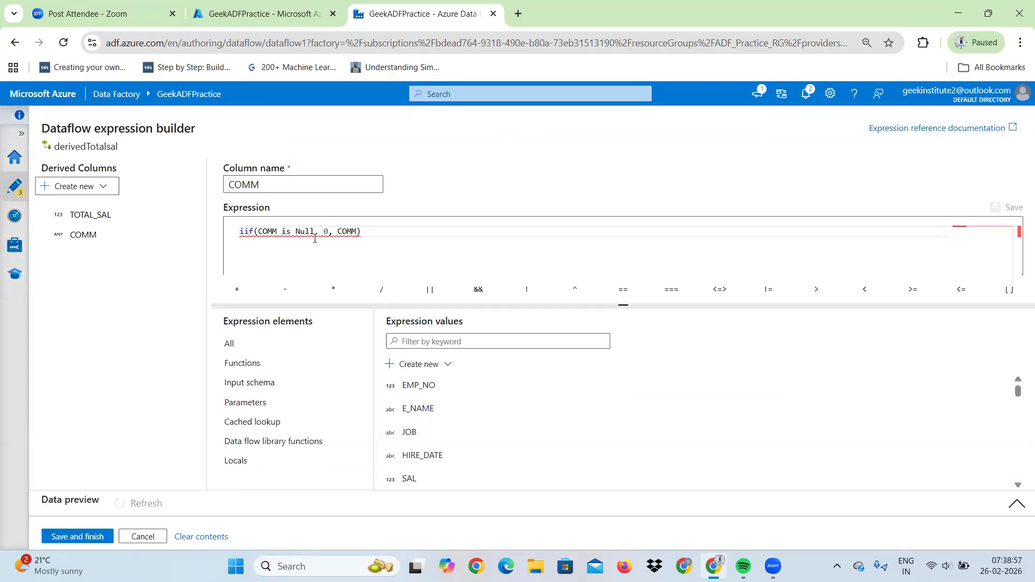
left_click(305, 232)
key("BackSpace")
type("L")
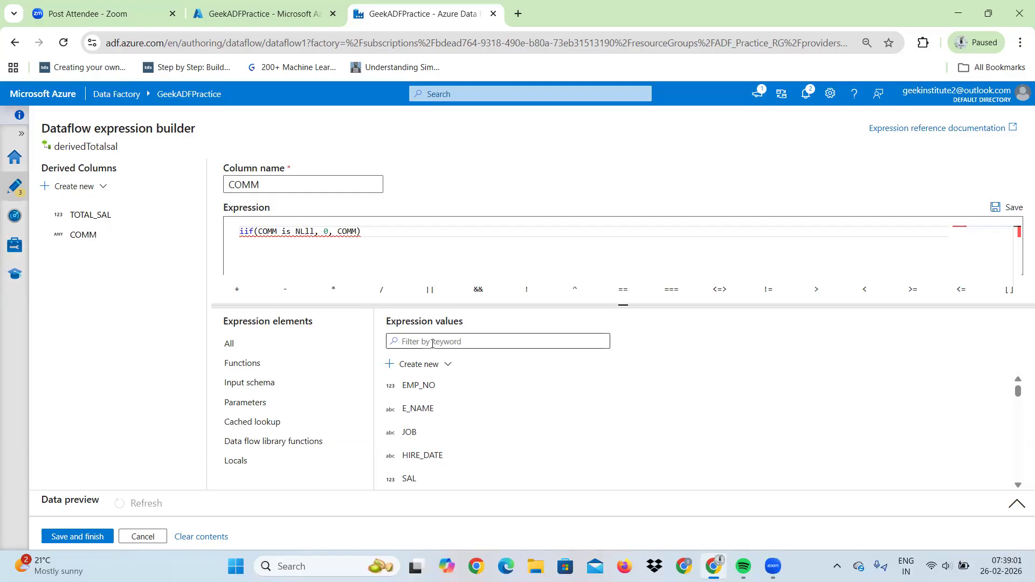
key("BackSpace")
type("U")
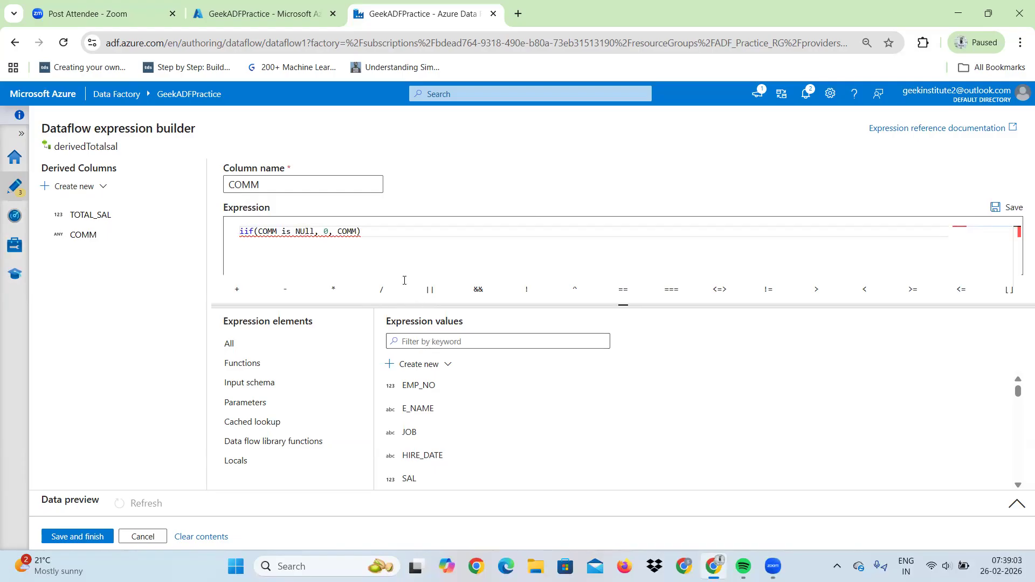
- Replace the "is NUll" part of the COMM expression's condition with the isNull function
double_click(342, 234)
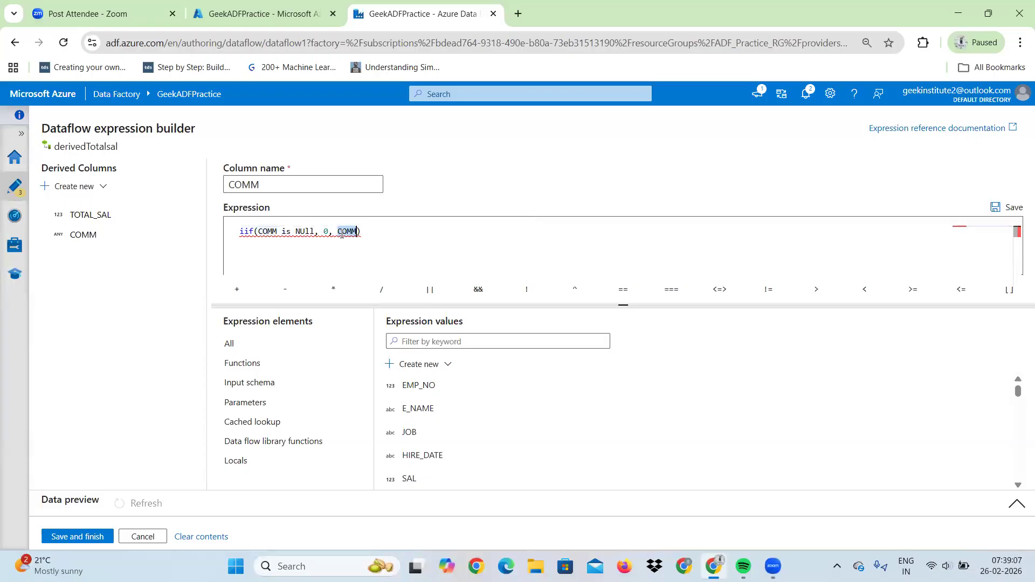
left_click(305, 232)
left_click_drag(291, 235, 278, 234)
key("BackSpace")
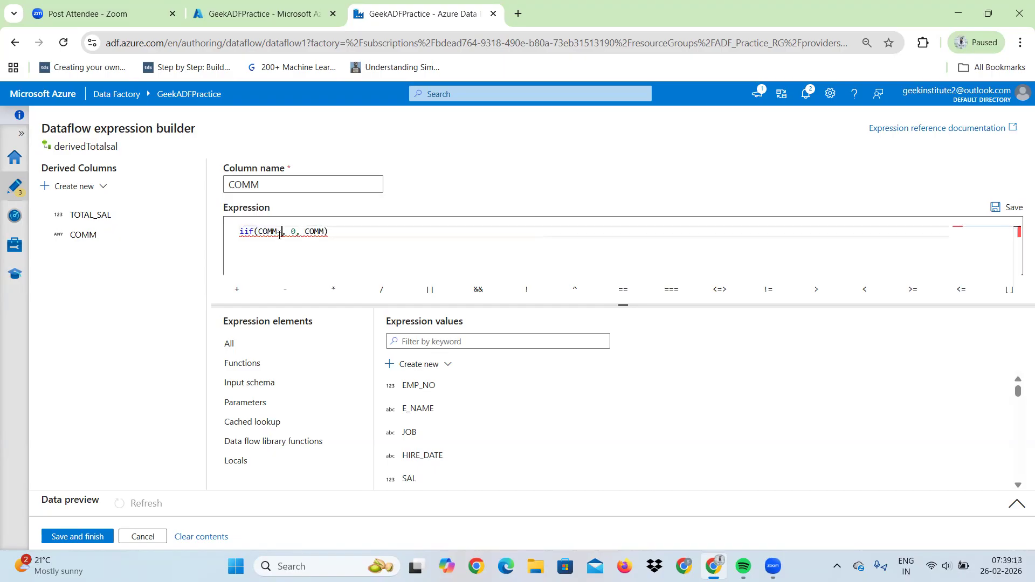
type("Null(expression")
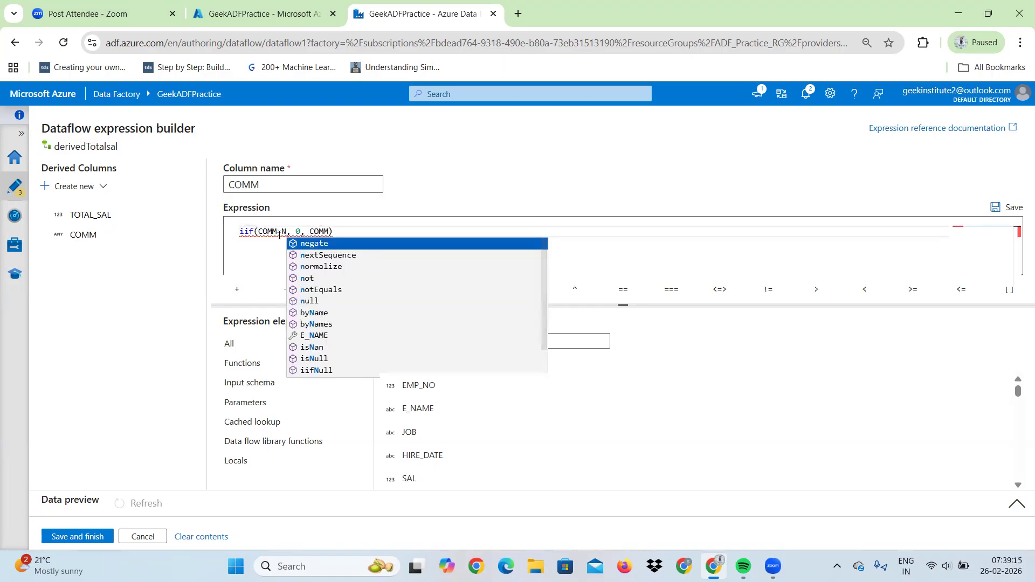
left_click(312, 360)
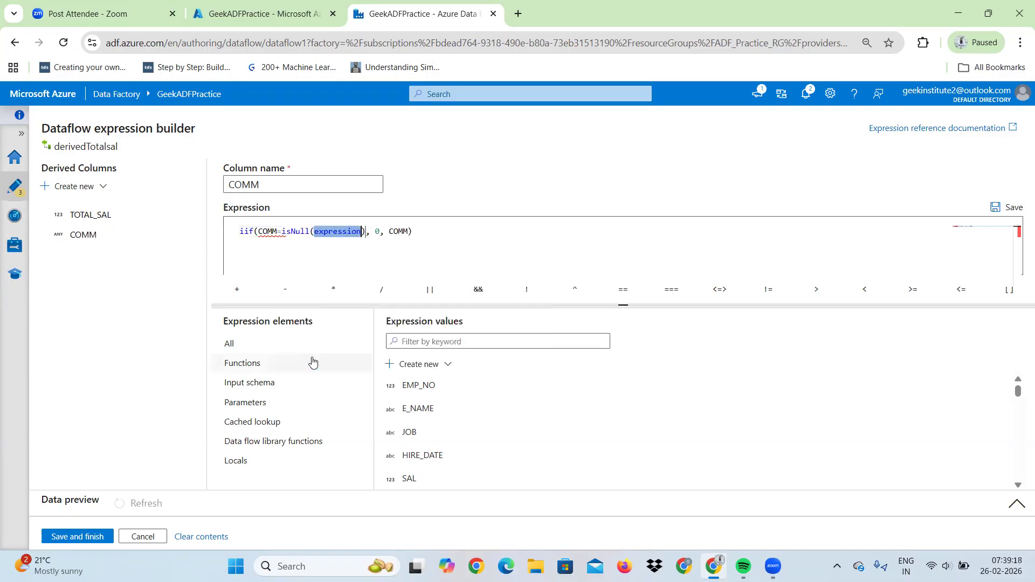
- Remove the text before isNull and give it COMM as argument, saving the COMM column's expression as iif(isNull(COMM), 0, COMM)
left_click(284, 233)
key("BackSpace")
key("BackSpace")
key("BackSpace")
key("BackSpace")
key("BackSpace")
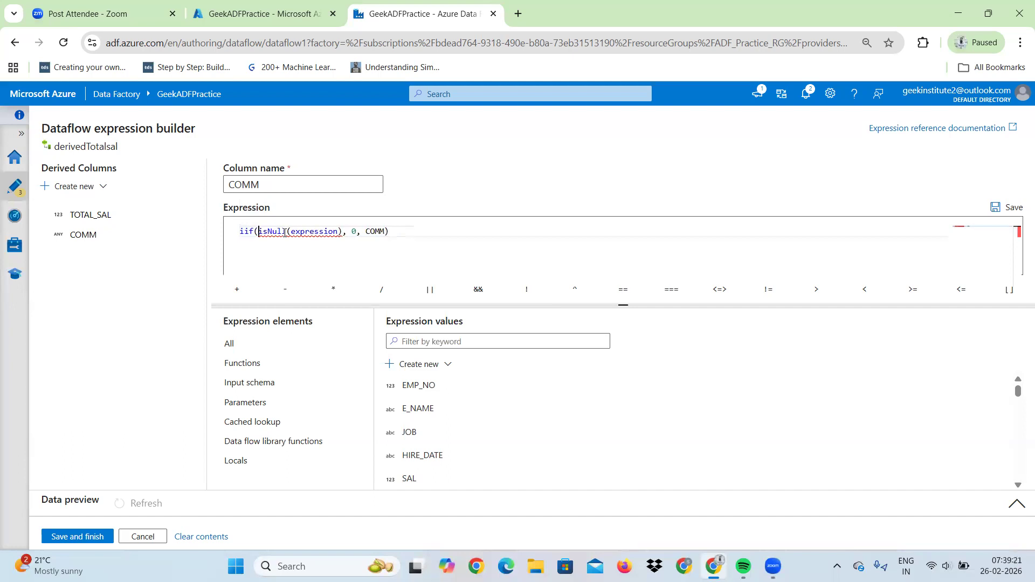
double_click(310, 230)
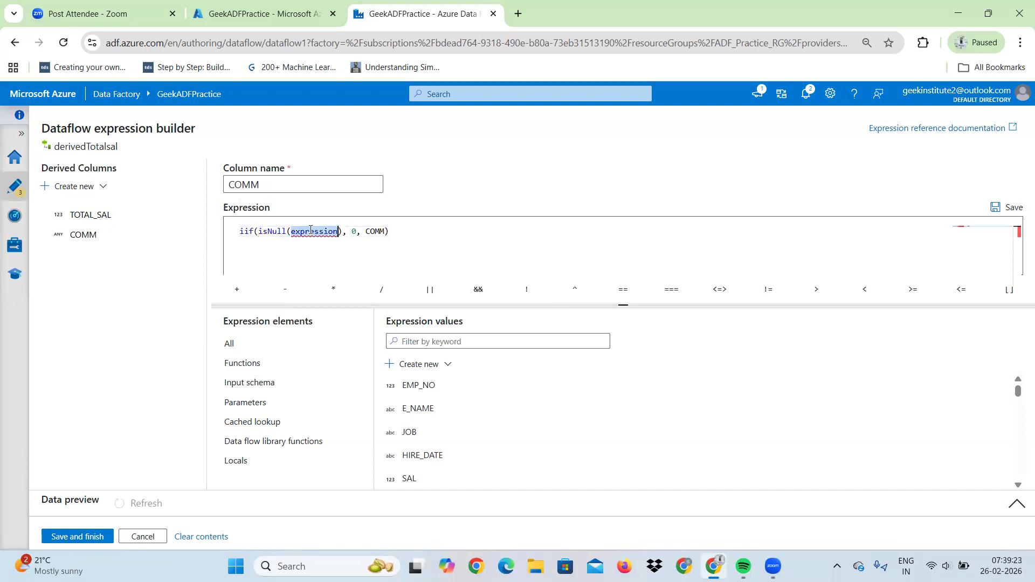
type("c")
key("Return")
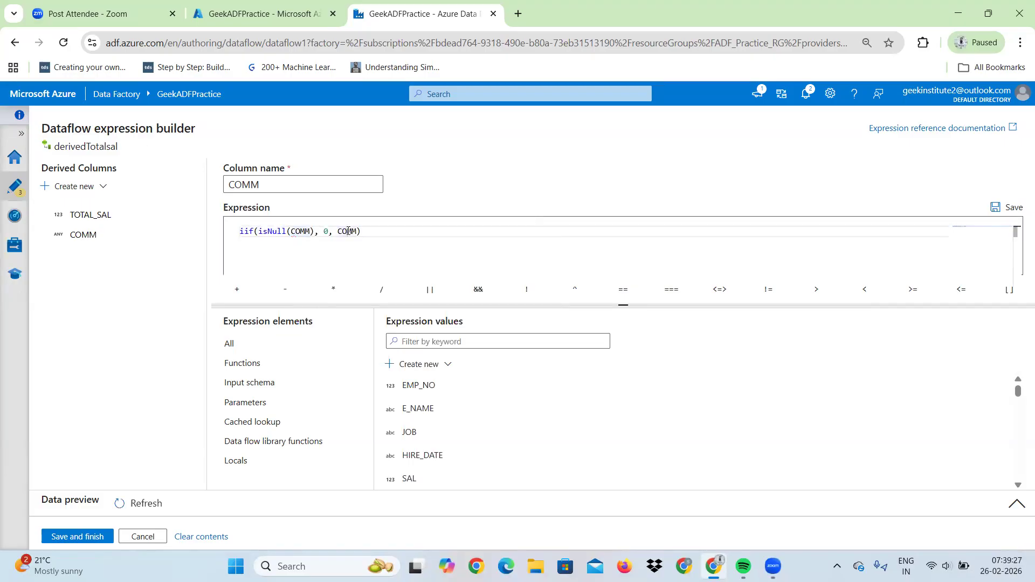
left_click(83, 535)
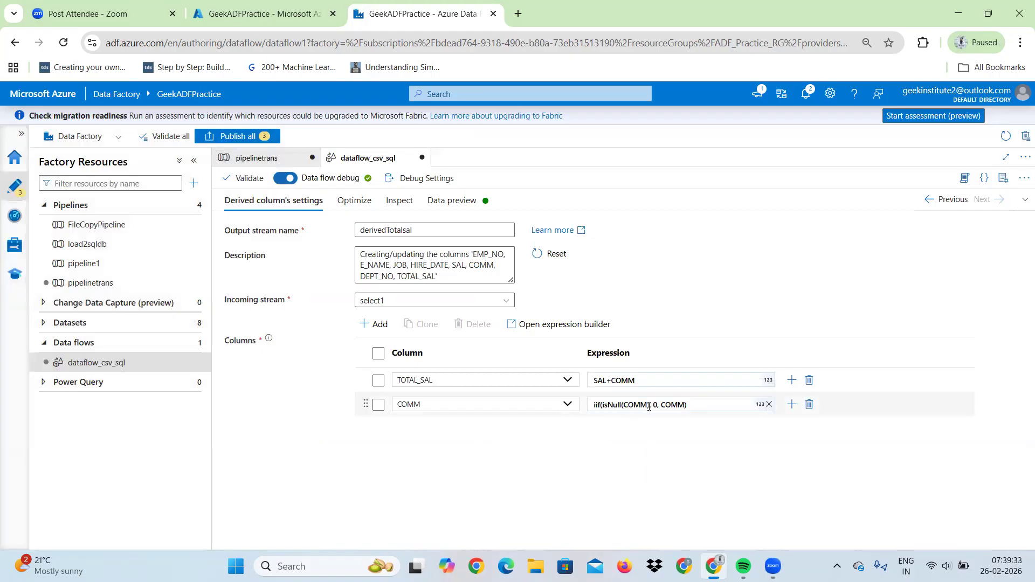
- Refresh the data preview of derivedTotalsal and examine the COMM and TOTAL_SAL values
left_click(439, 200)
left_click(257, 249)
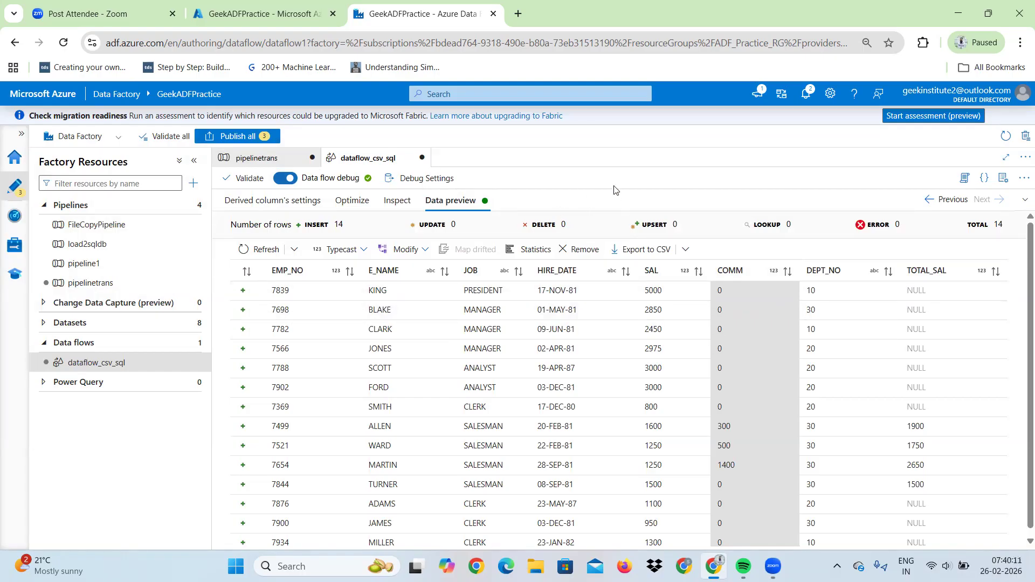
left_click(1023, 203)
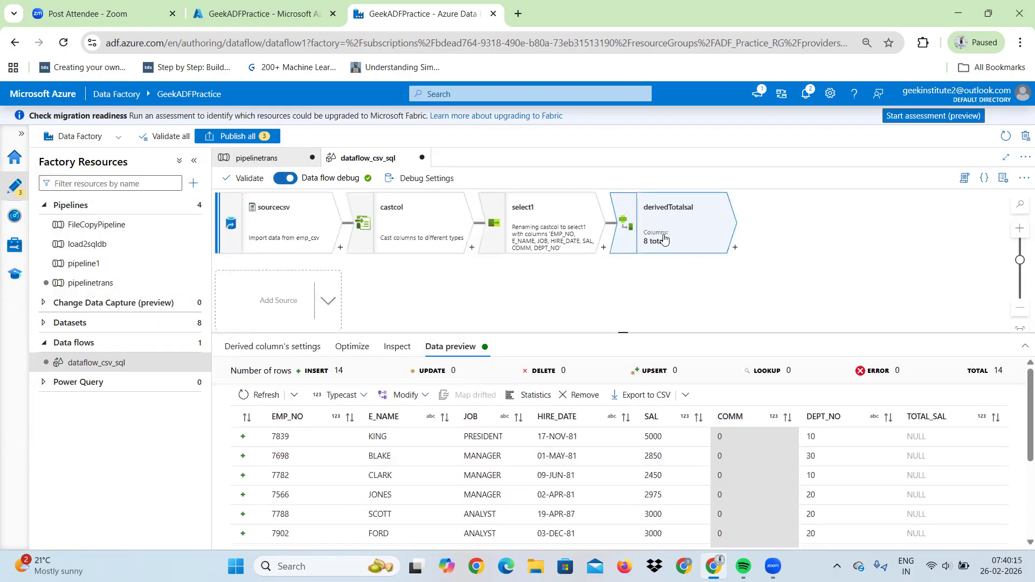
- Delete the TOTAL_SAL column from the derivedTotalsal transformation's settings
left_click(272, 348)
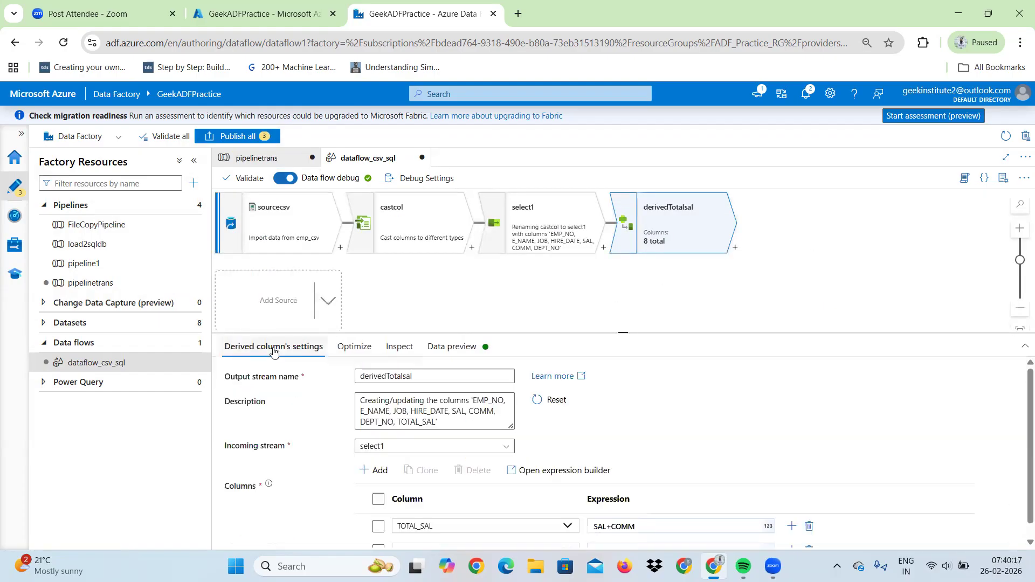
scroll(1021, 436, "down", 2)
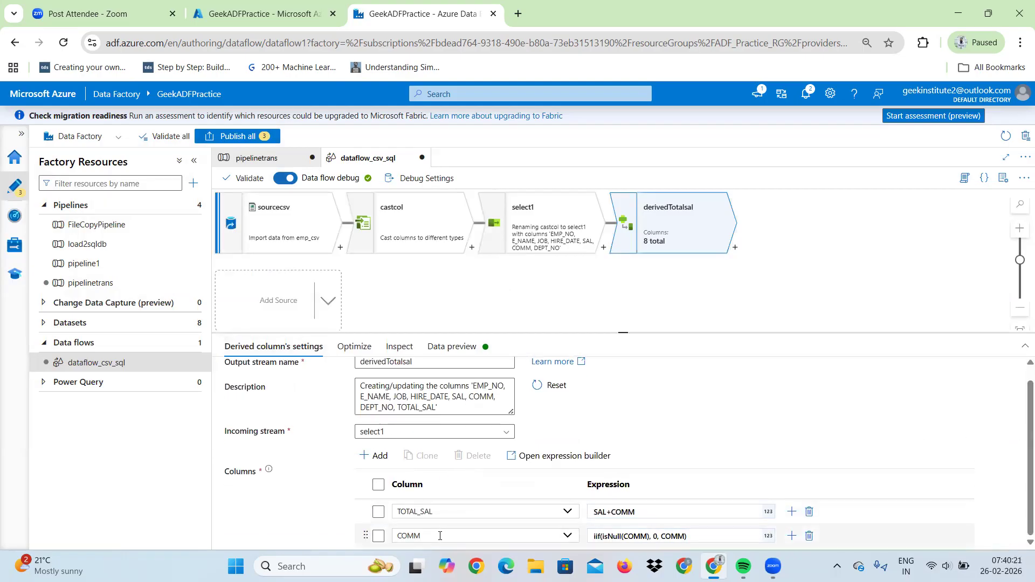
left_click(809, 511)
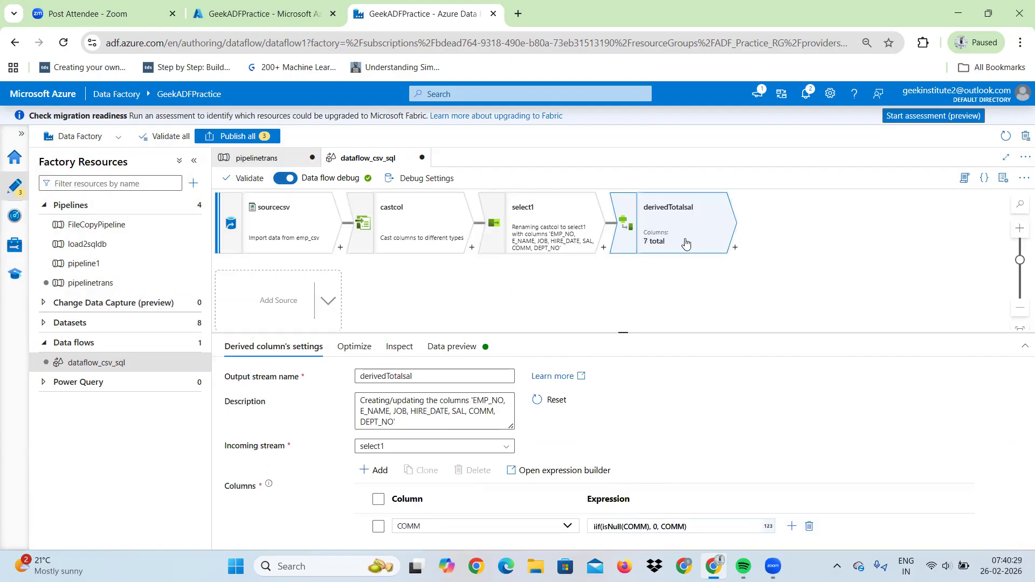
- Add a Derived Column transformation after derivedTotalsal and name its column TOTAL_SAL
left_click(735, 248)
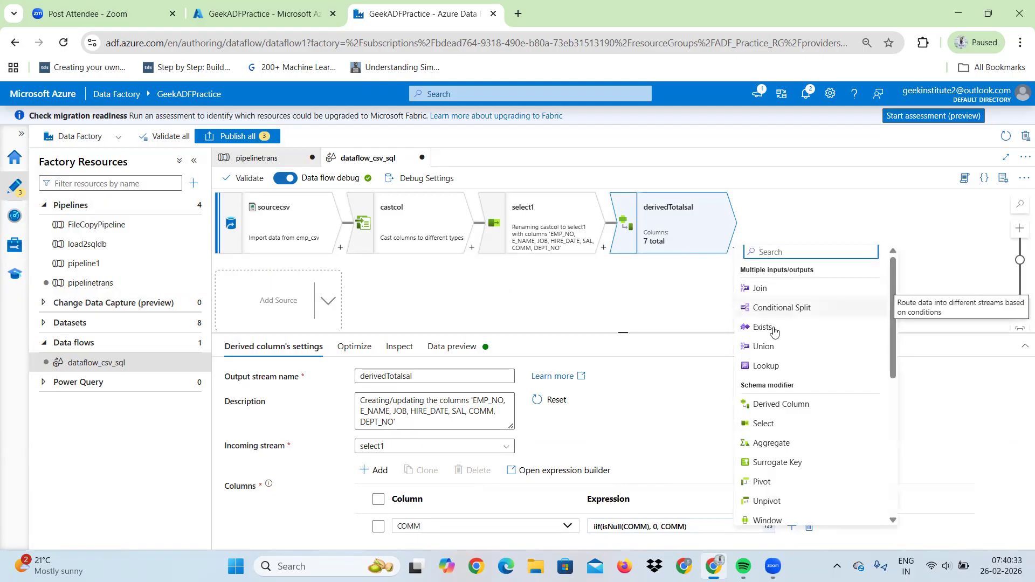
left_click(781, 404)
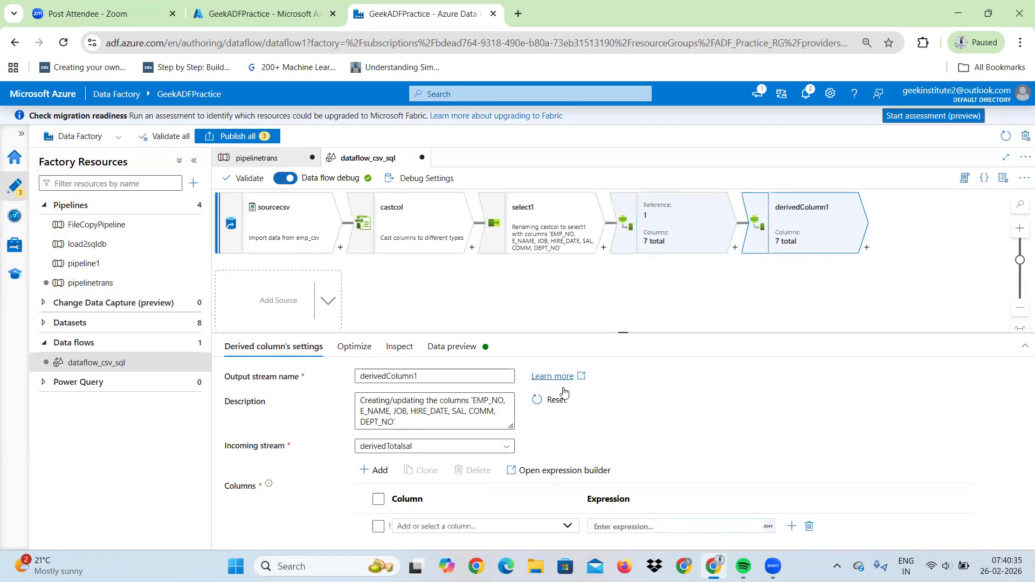
left_click(451, 347)
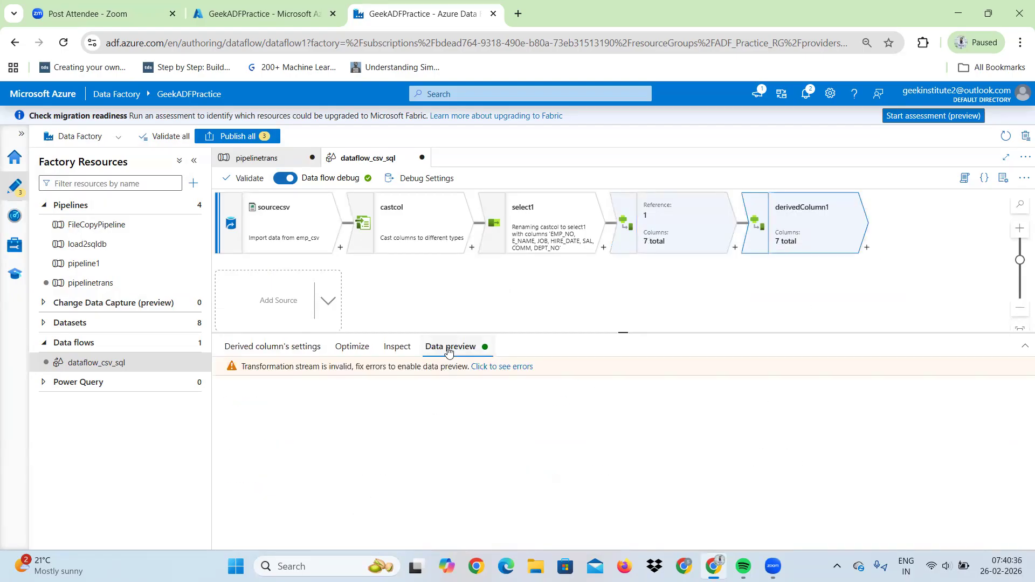
left_click(278, 353)
left_click(436, 526)
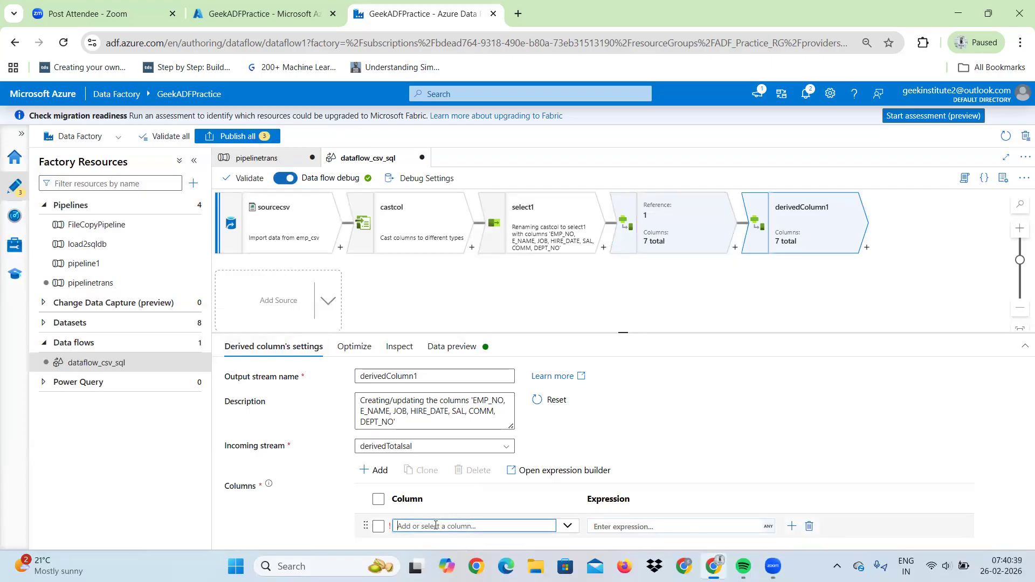
type("TOTAL_SAL")
- Set the TOTAL_SAL column's expression to SAL+COMM in the expression builder and save it
left_click(619, 531)
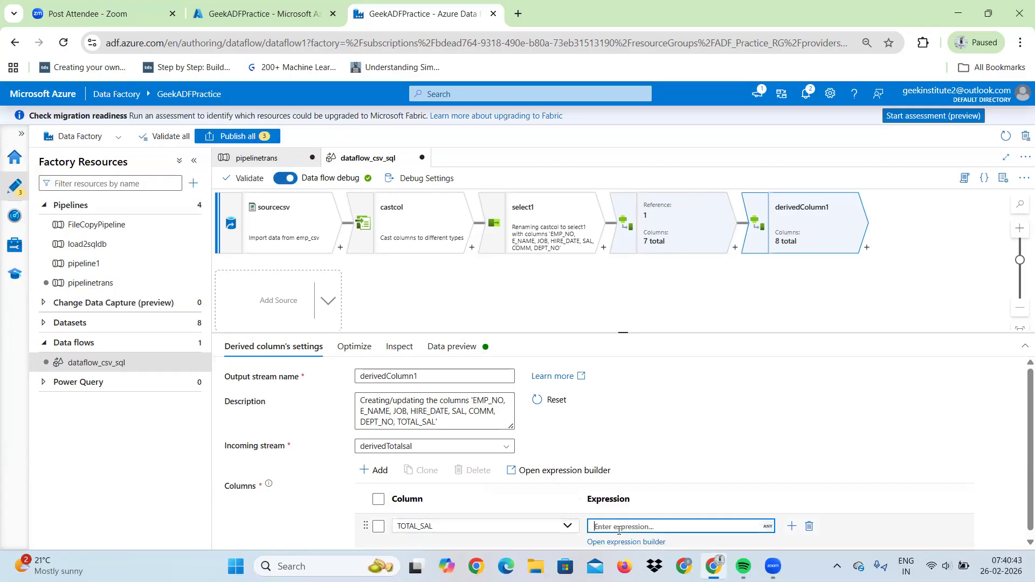
left_click(625, 546)
left_click(261, 236)
type("SAL")
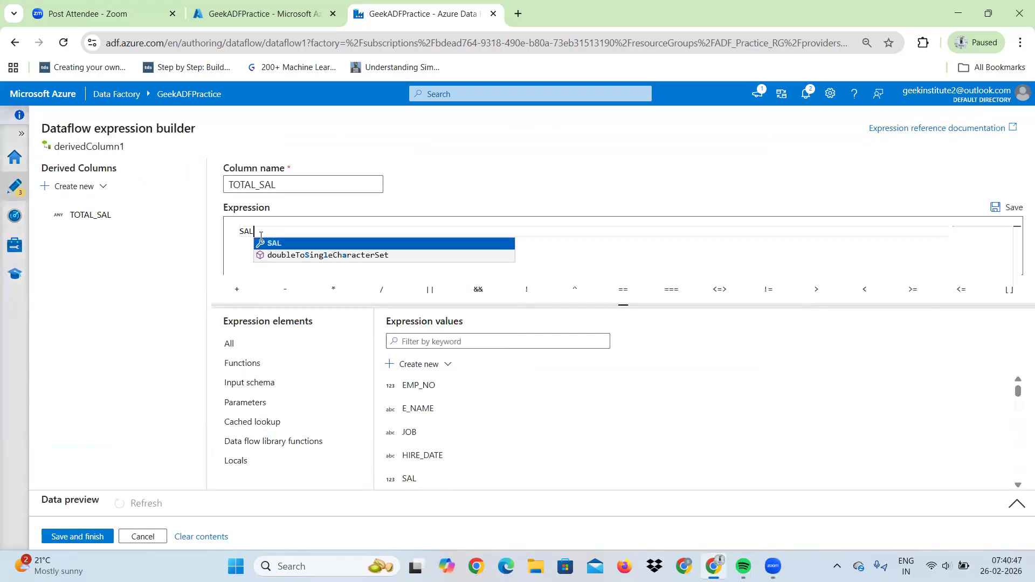
type("+COMM")
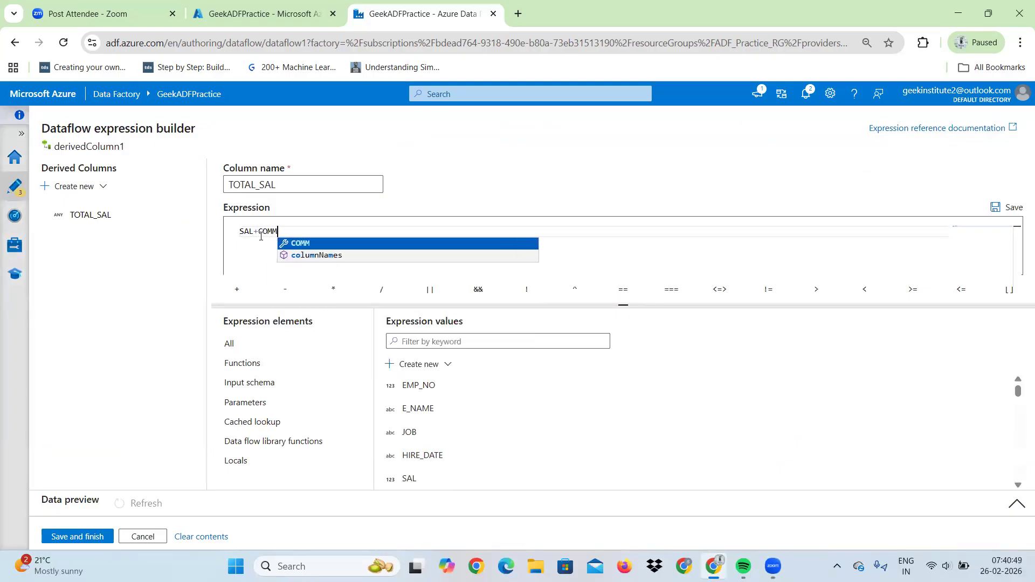
left_click(77, 543)
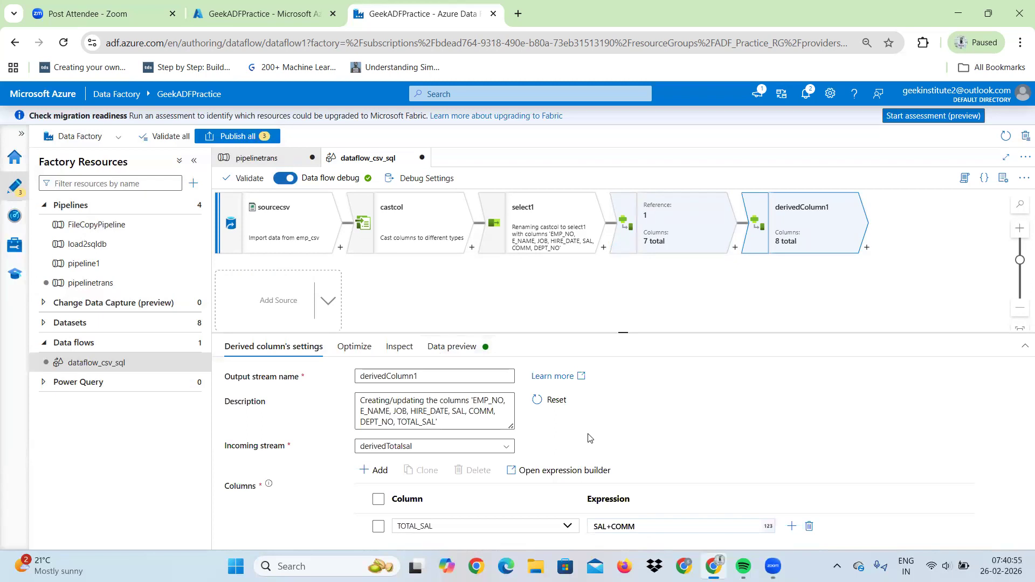
- Refresh the data preview of derivedColumn1 and examine the TOTAL_SAL values against SAL and COMM
left_click(453, 346)
left_click(264, 395)
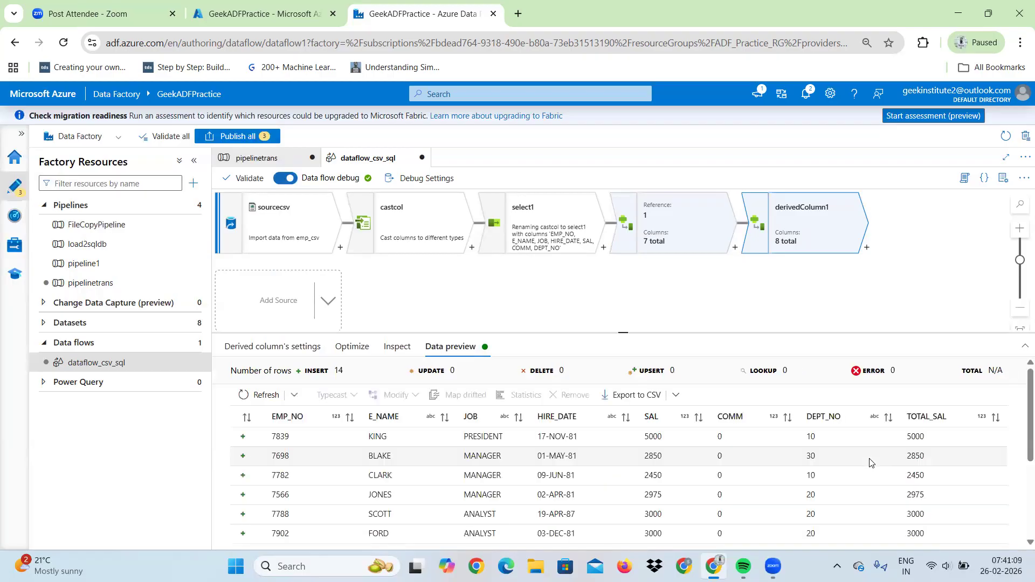
left_click(1024, 345)
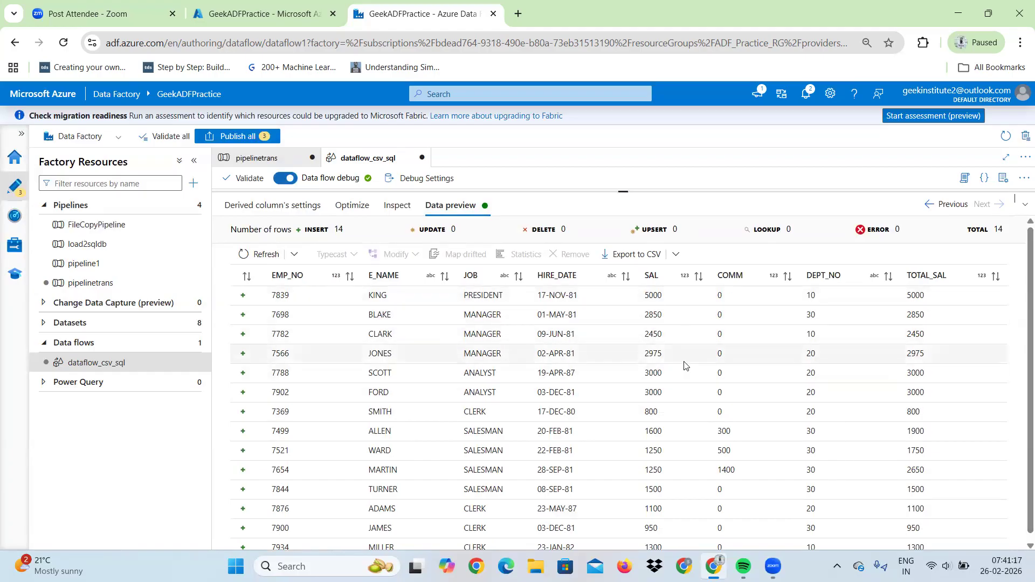
left_click(911, 295)
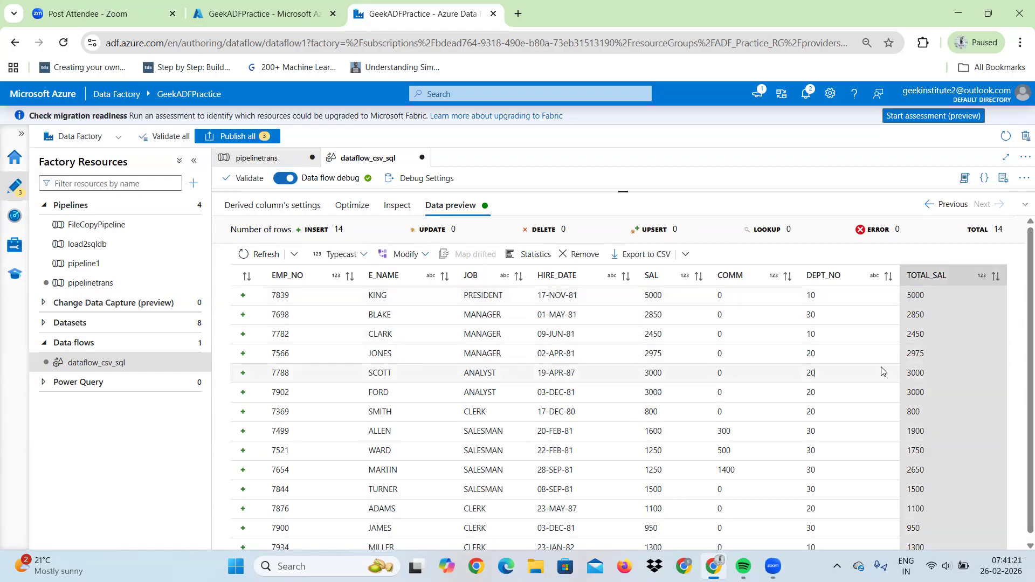
left_click(880, 371)
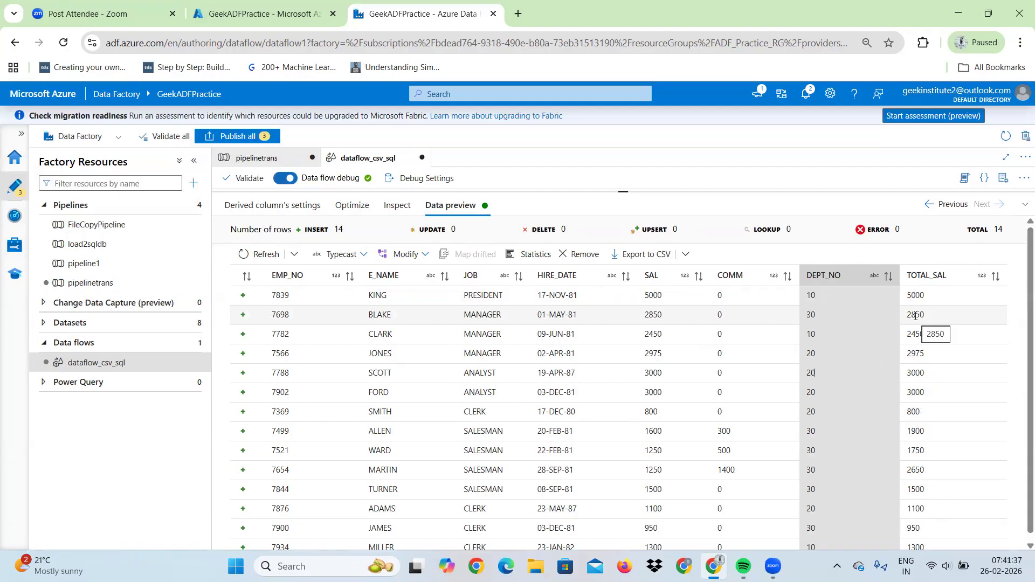
left_click(914, 343)
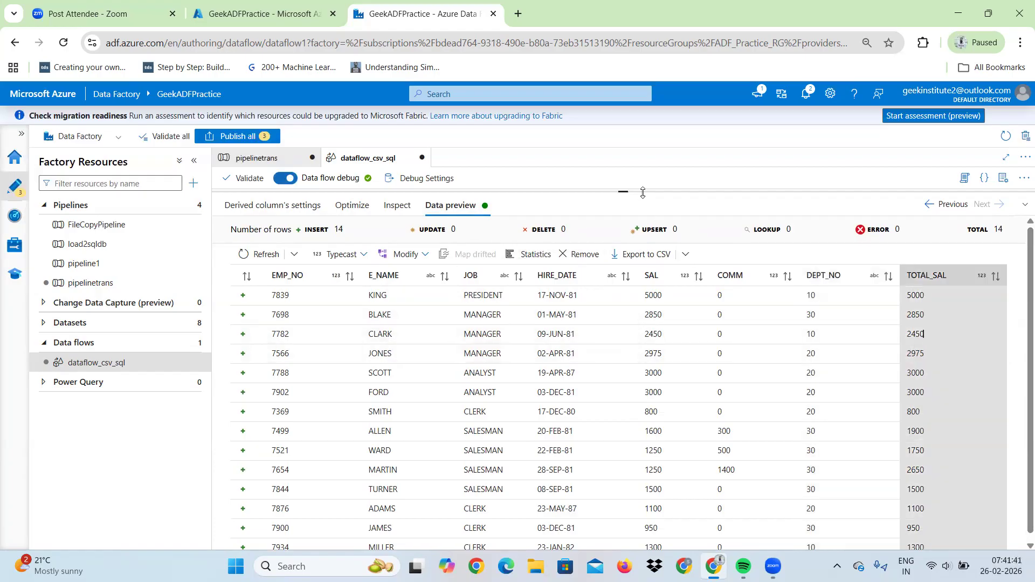
- Select the derivedTotalsal transformation and add a new column below COMM in its settings
left_click_drag(624, 191, 626, 317)
left_click(659, 250)
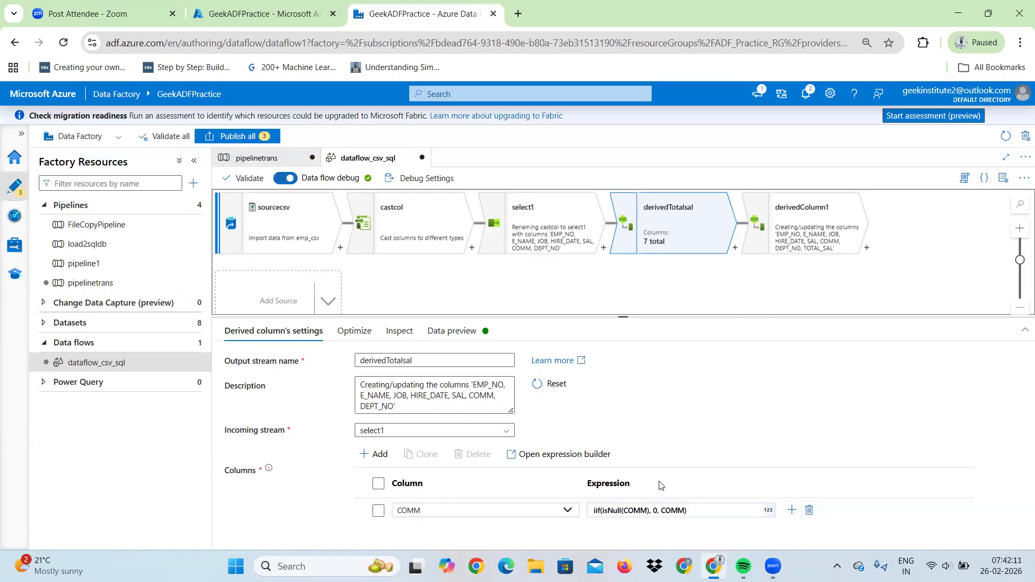
left_click(710, 507)
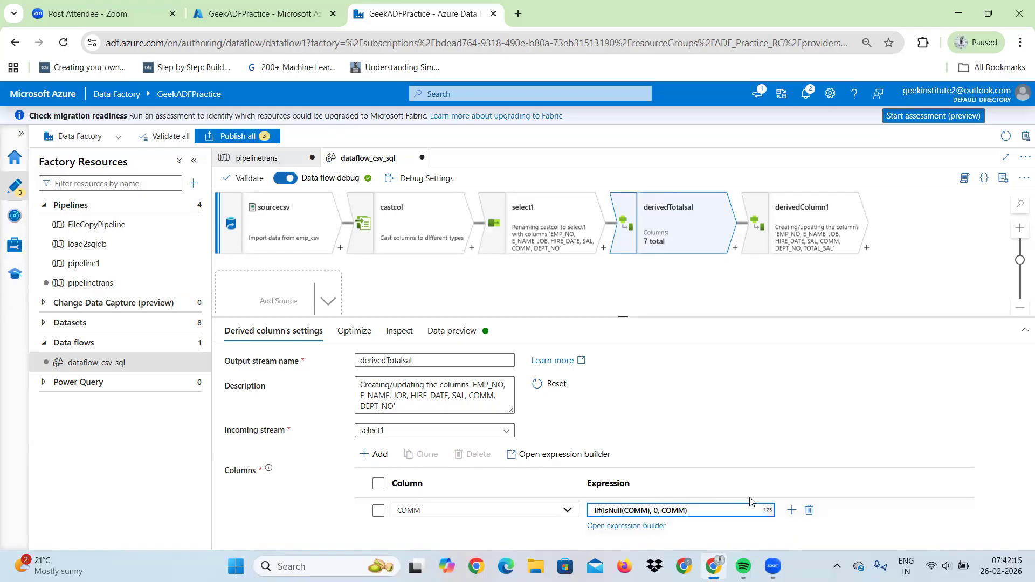
left_click(788, 510)
left_click(810, 516)
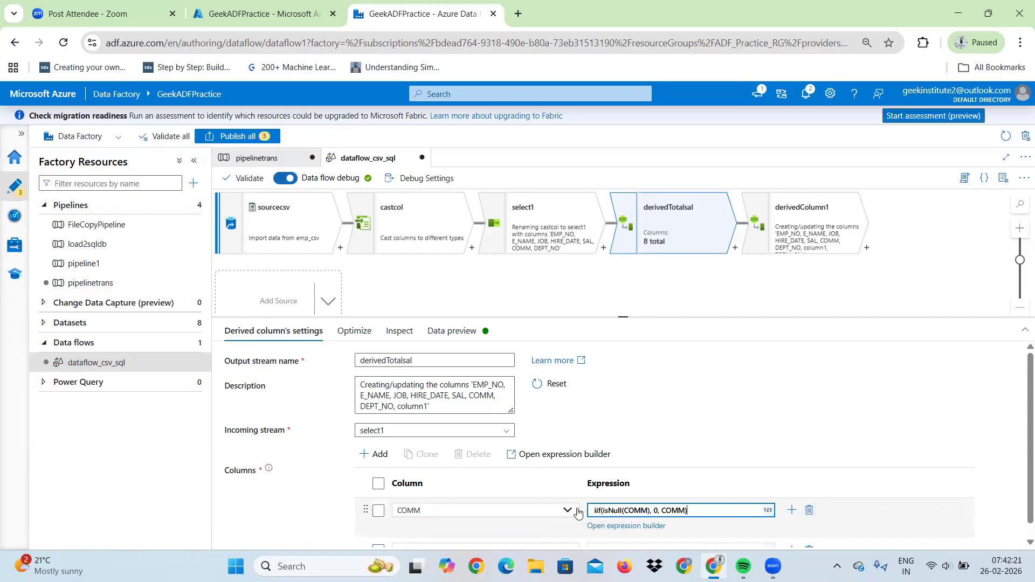
- Copy the COMM column's expression iif(isNull(COMM), 0, COMM)
triple_click(609, 510)
key("ctrl+c")
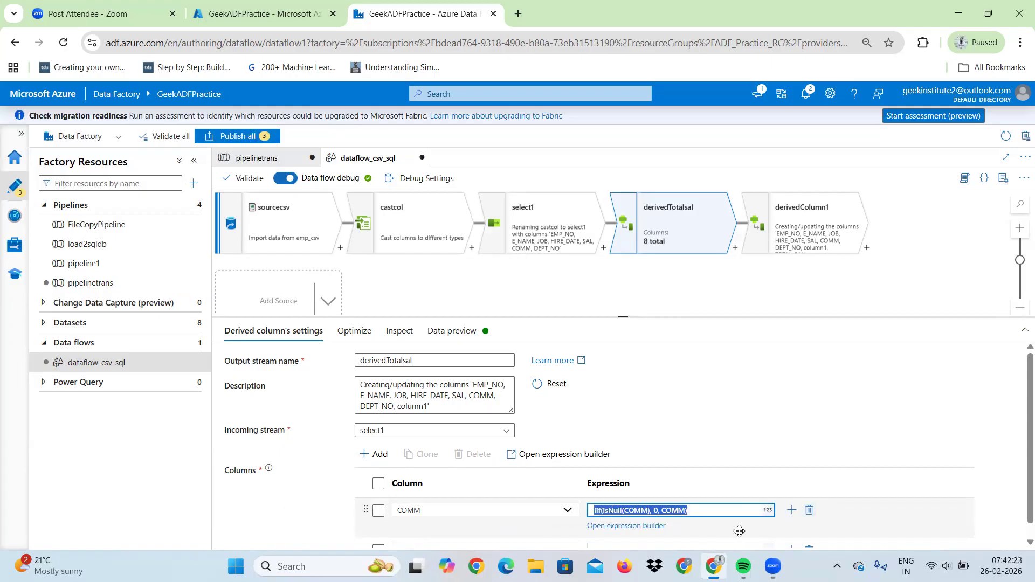
left_click(912, 535)
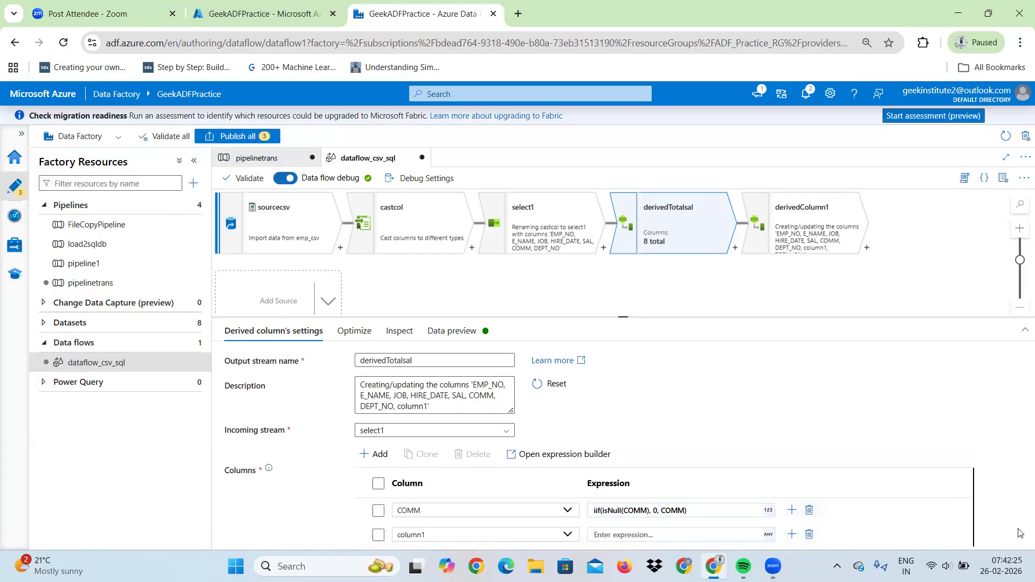
- Rename the new column in derivedTotalsal as TOT_SAL
left_click(1025, 329)
left_click(523, 414)
key("BackSpace")
key("BackSpace")
key("BackSpace")
key("BackSpace")
key("BackSpace")
key("BackSpace")
type("TP")
key("Num_Lock")
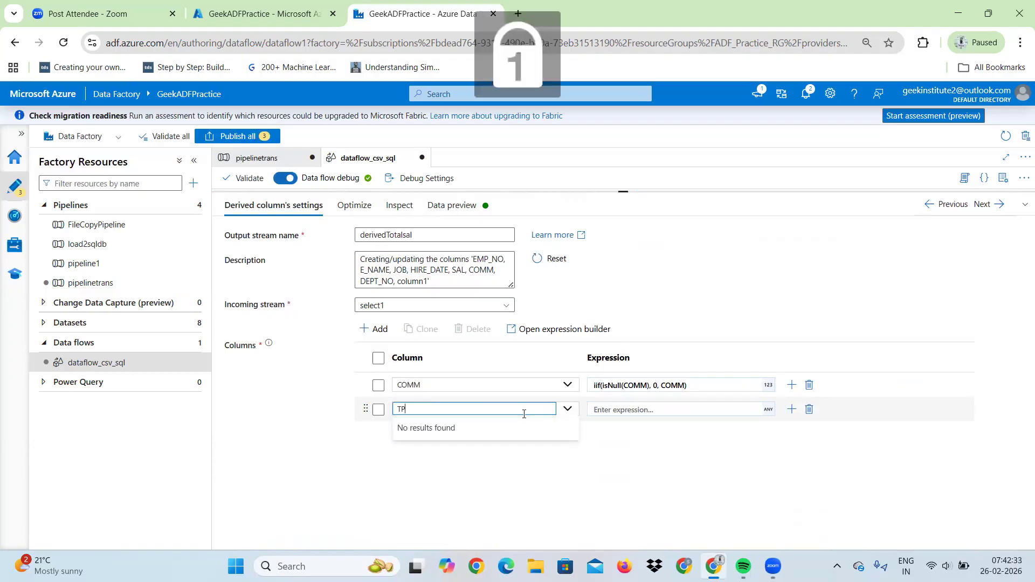
key("BackSpace")
type("OT_SAL")
- Set the TOT_SAL column's expression to SAL + iif(isNull(COMM), 0, COMM) in the expression builder and save it
left_click(635, 409)
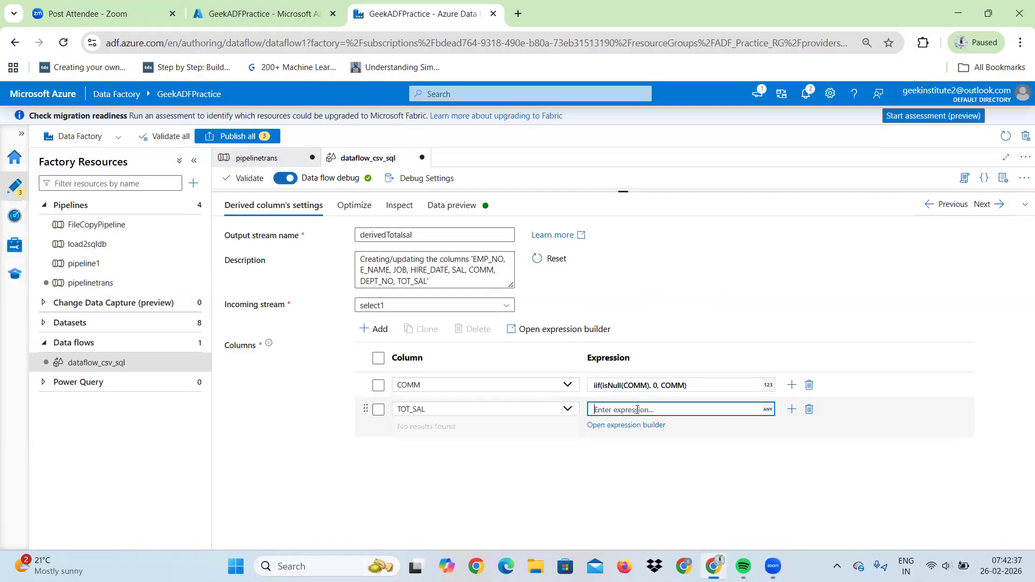
left_click(626, 429)
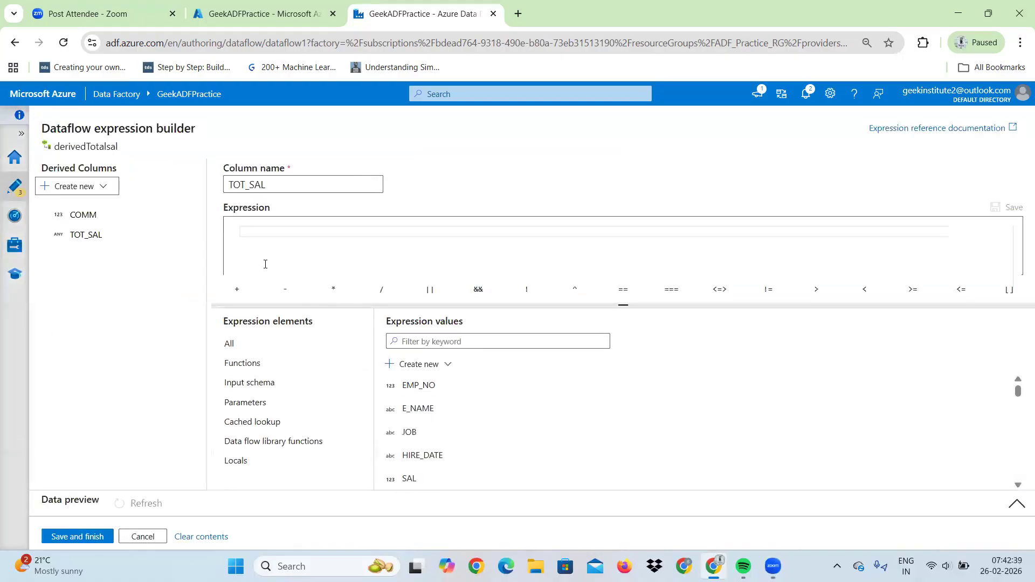
left_click(275, 237)
type("sAL")
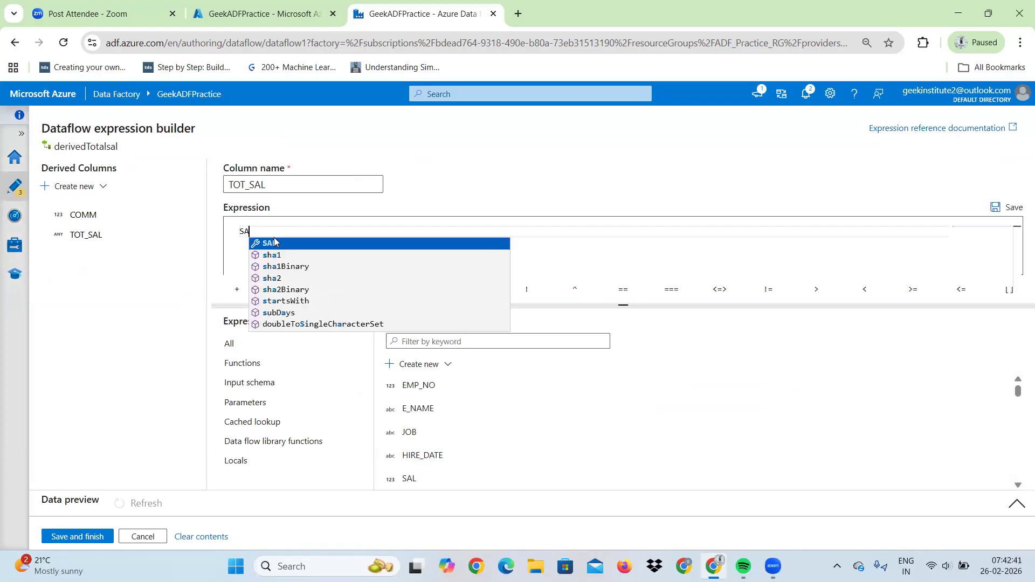
type(" +")
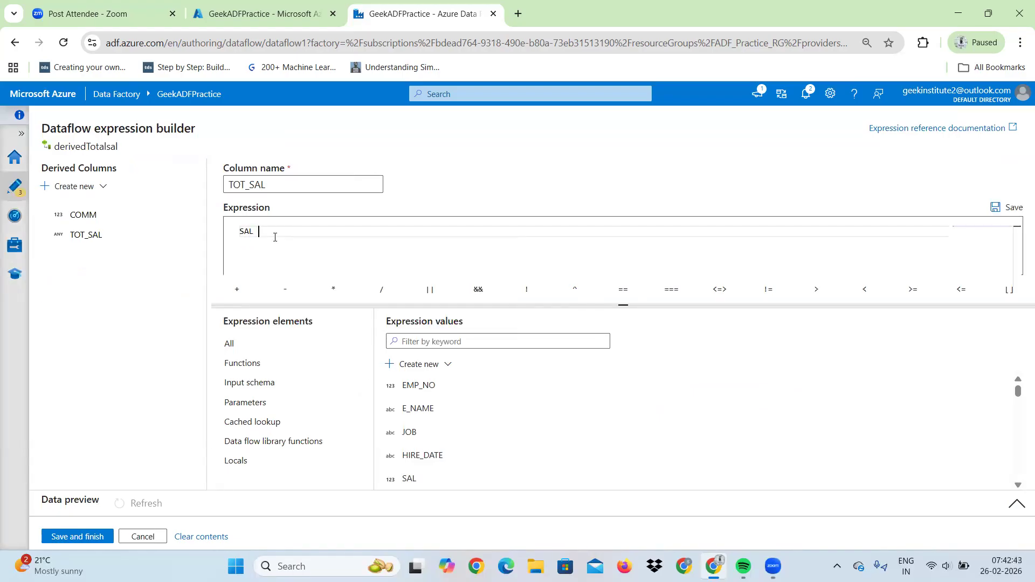
key("ctrl+v")
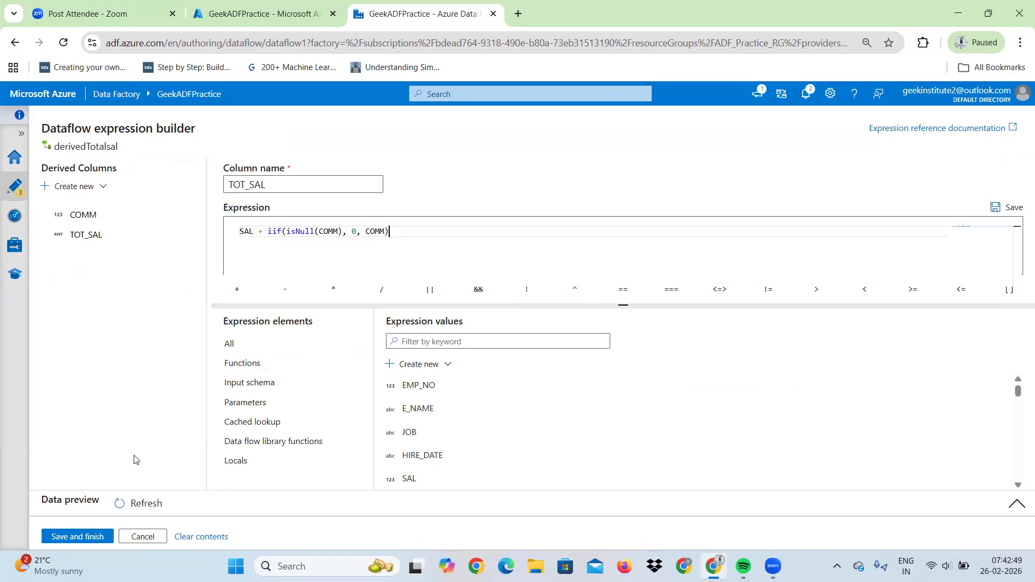
left_click(81, 537)
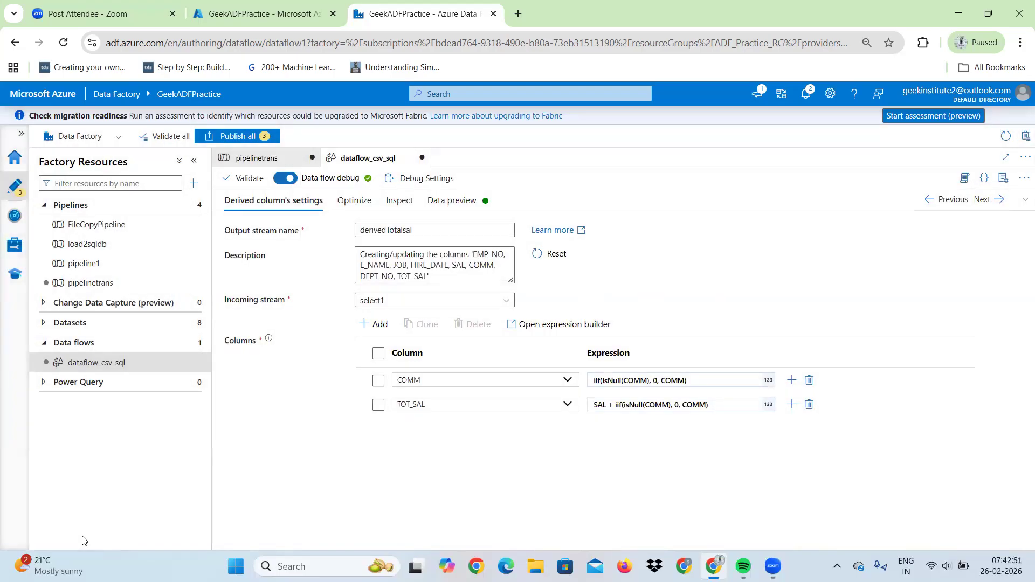
- Refresh the data preview of derivedTotalsal, check TOT_SAL against SAL and COMM, and return to the transformation's settings
left_click(452, 209)
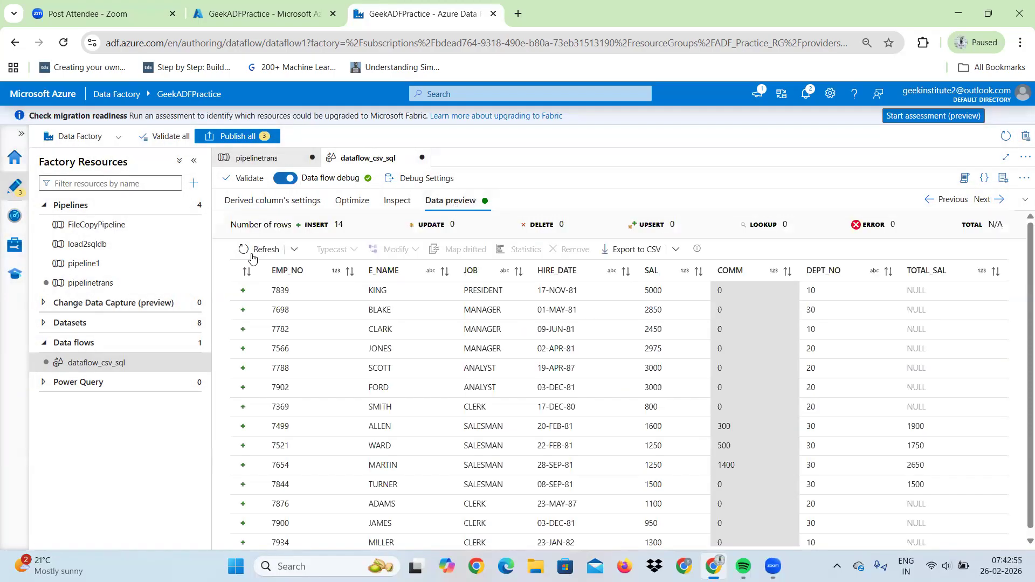
left_click(254, 249)
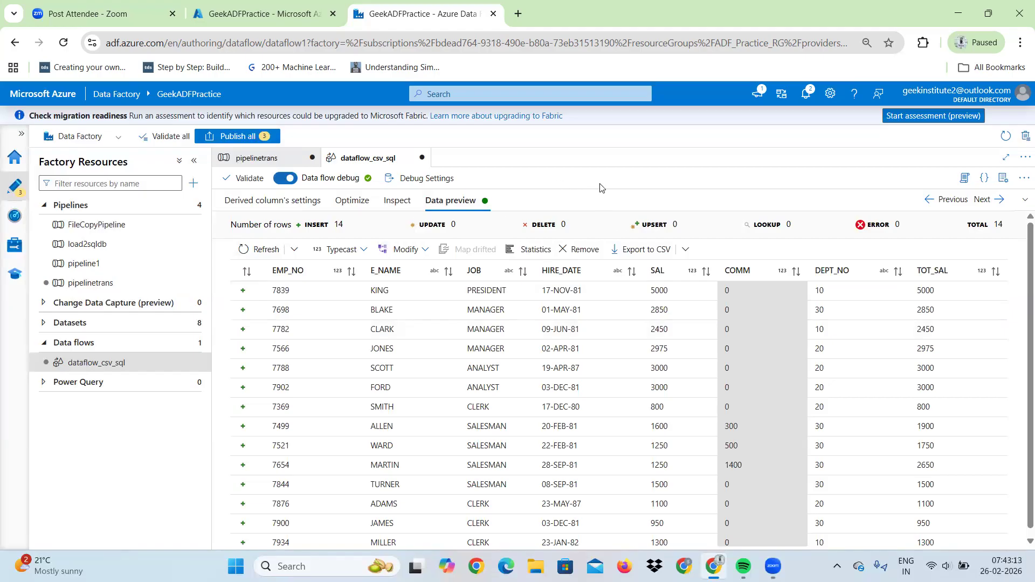
left_click(1024, 200)
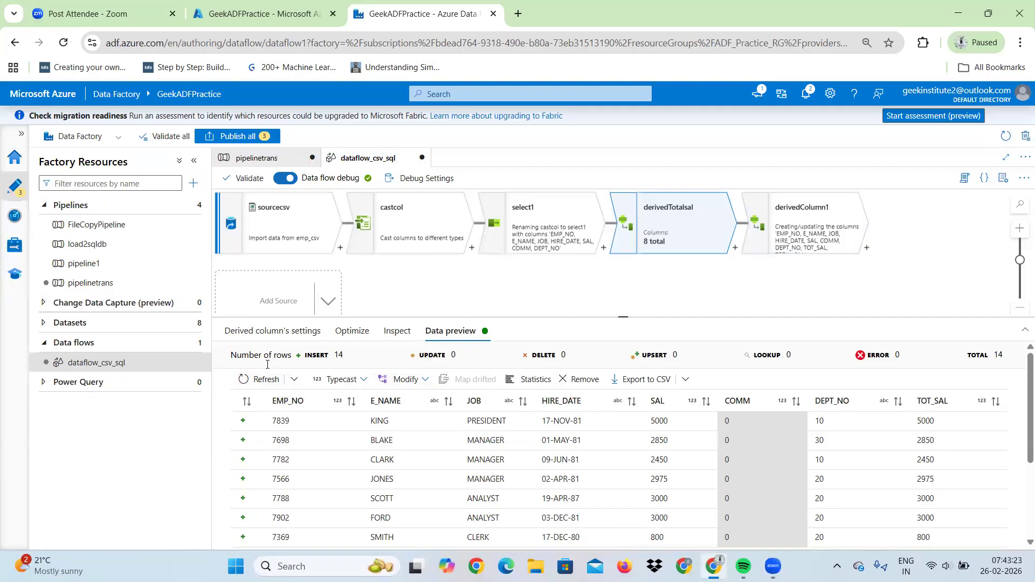
left_click(315, 330)
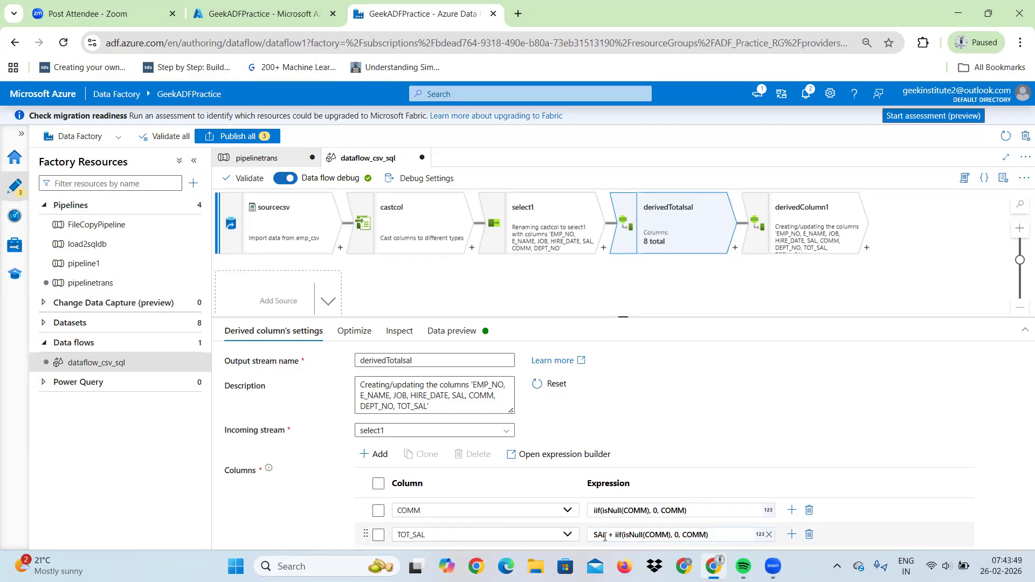
- Delete the derivedColumn1 transformation from the end of the data flow
left_click(844, 232)
right_click(860, 241)
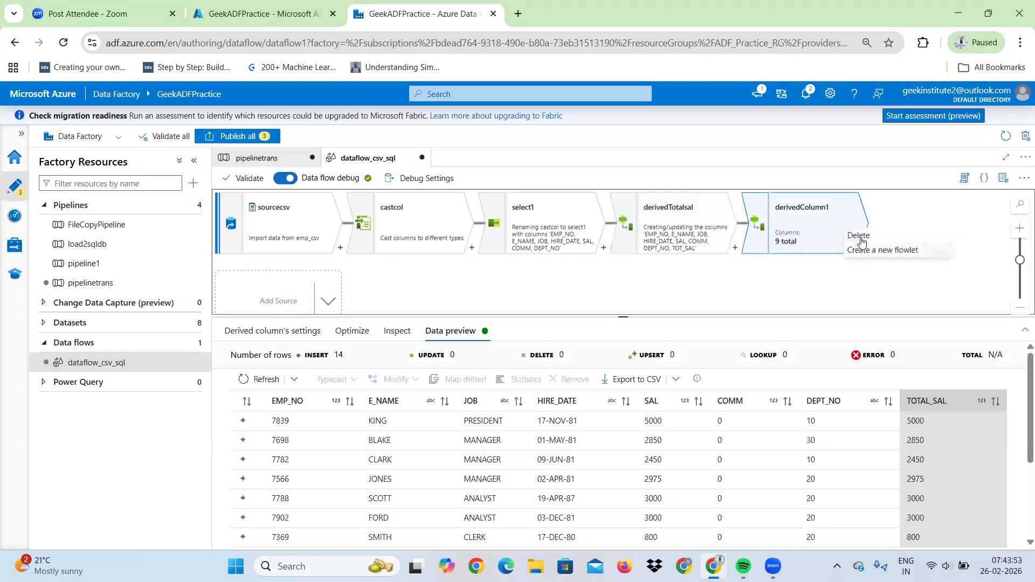
left_click(859, 236)
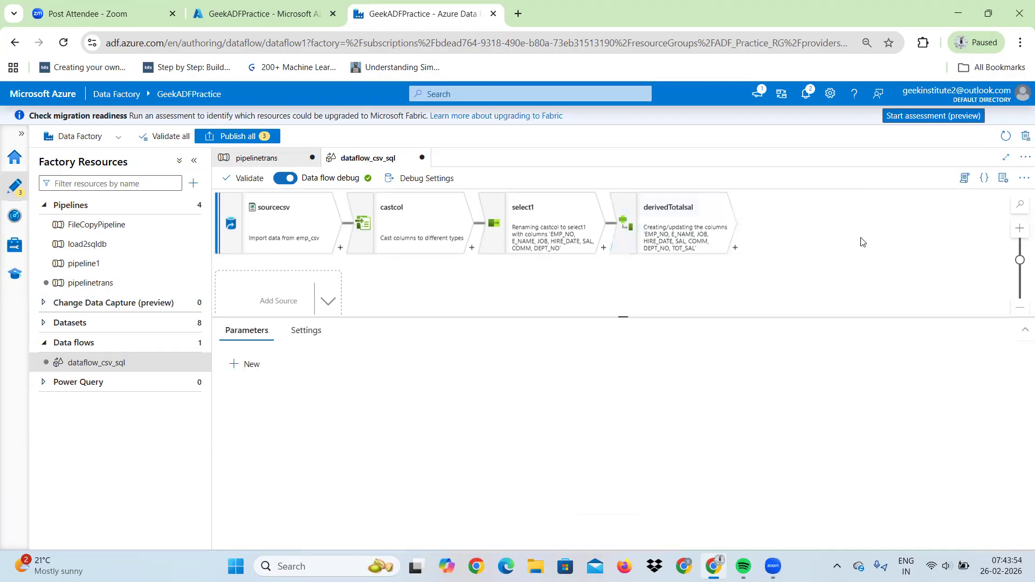
- Review the COMM and TOT_SAL columns in derivedTotalsal's data preview and reopen its column settings
left_click(686, 236)
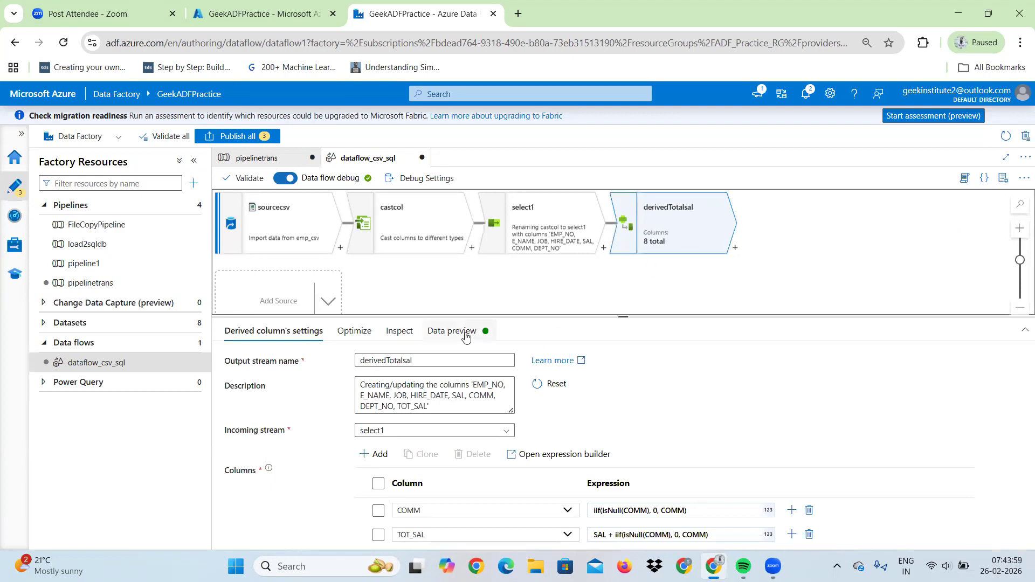
left_click(466, 337)
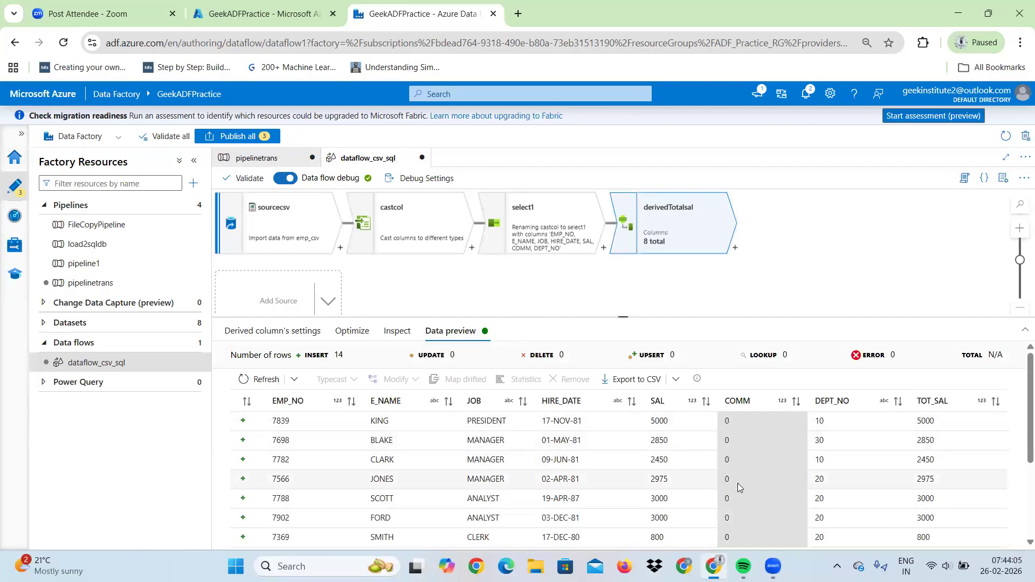
left_click(258, 334)
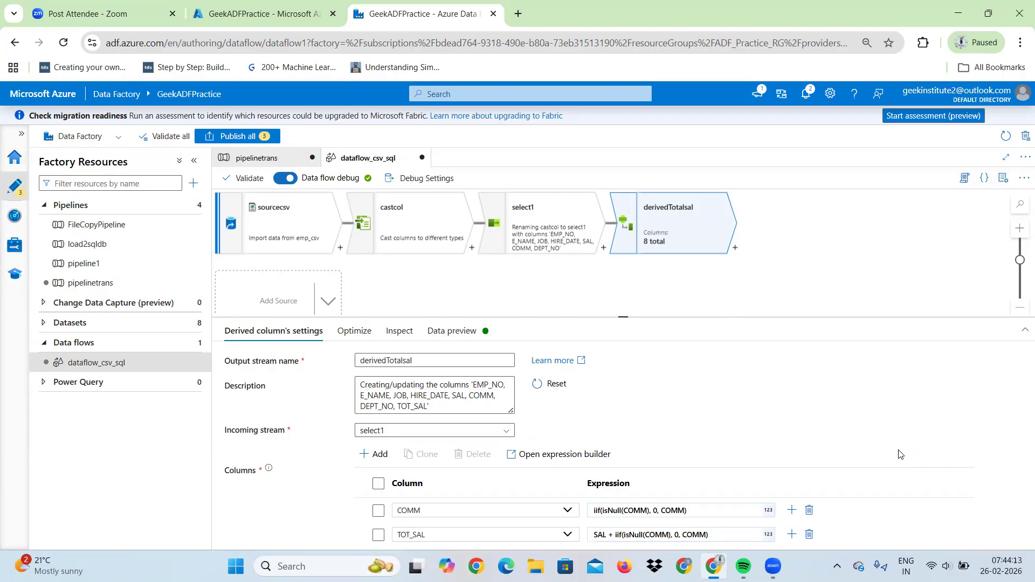
- Open the COMM expression in the expression builder and browse the available functions as far as the current date and timestamp ones
left_click(700, 514)
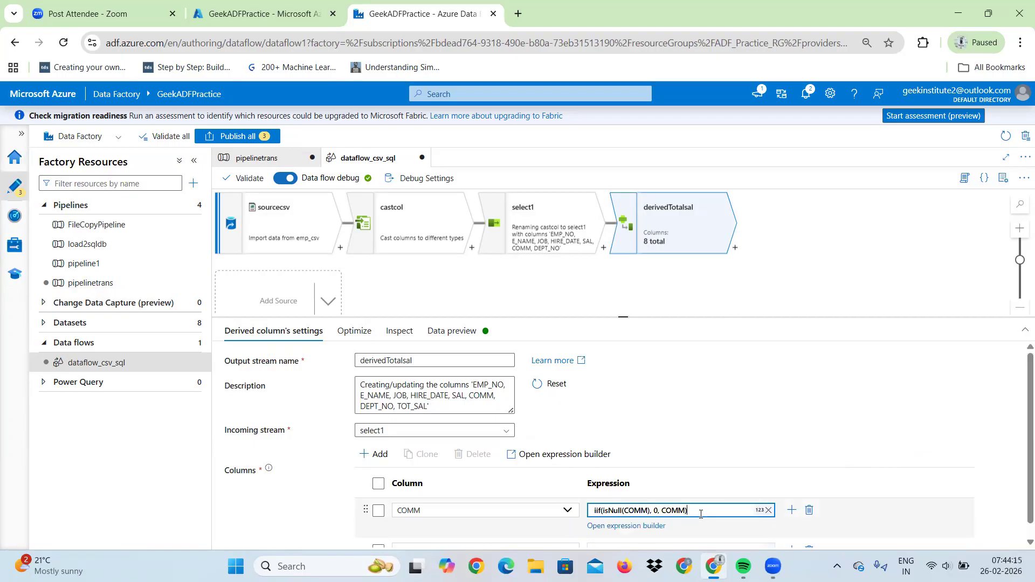
left_click(646, 526)
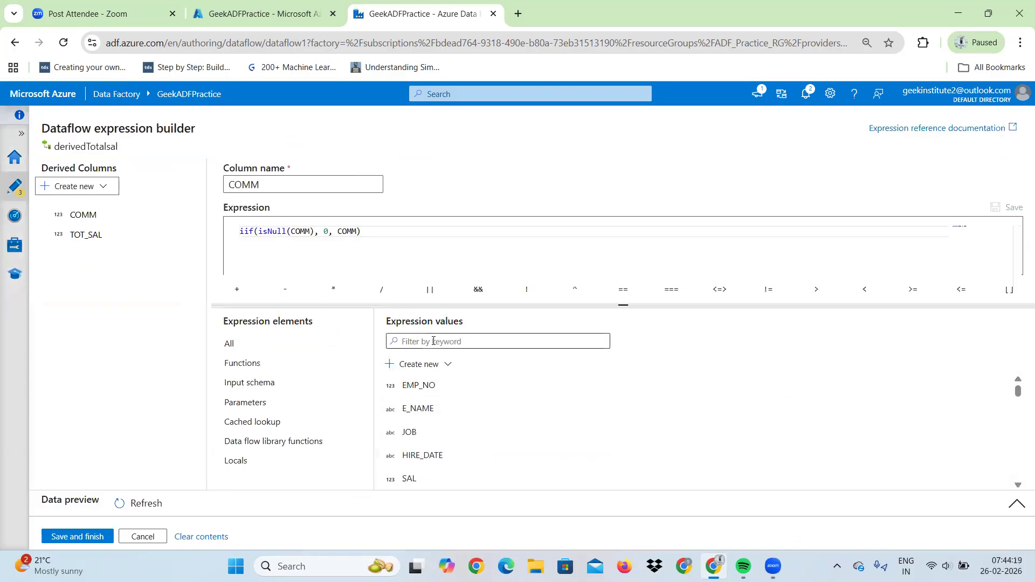
left_click(440, 343)
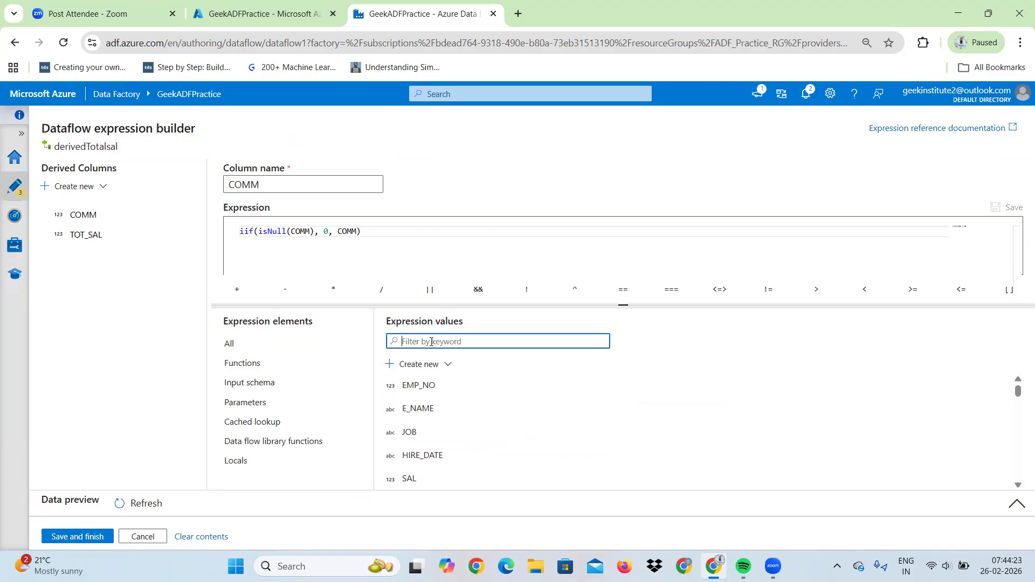
left_click(1018, 436)
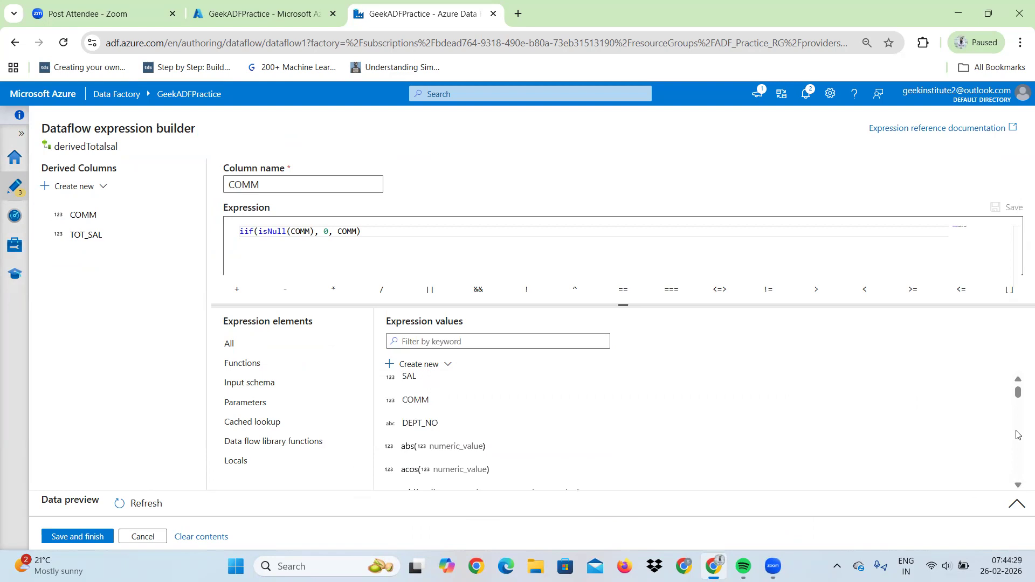
left_click(1018, 436)
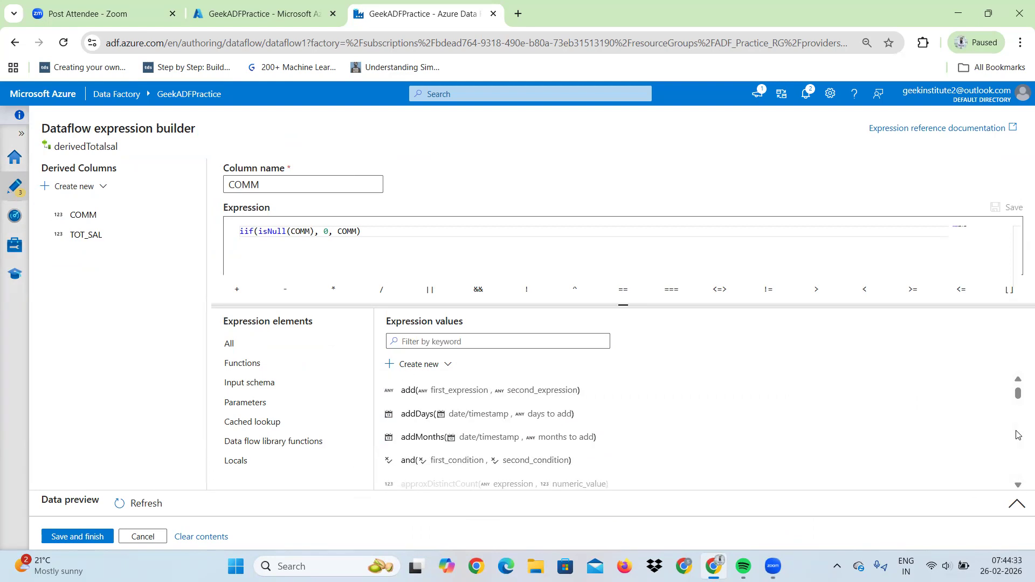
left_click(1017, 434)
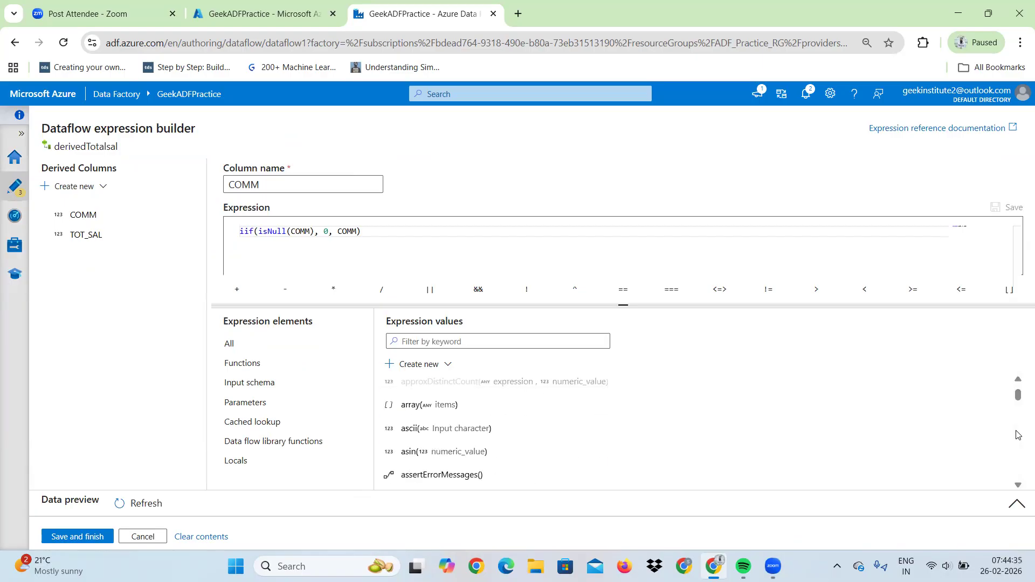
left_click(1017, 434)
left_click(1017, 434)
left_click(1017, 434)
left_click(1017, 435)
left_click(1017, 435)
left_click(1017, 434)
left_click(1017, 434)
left_click(1017, 434)
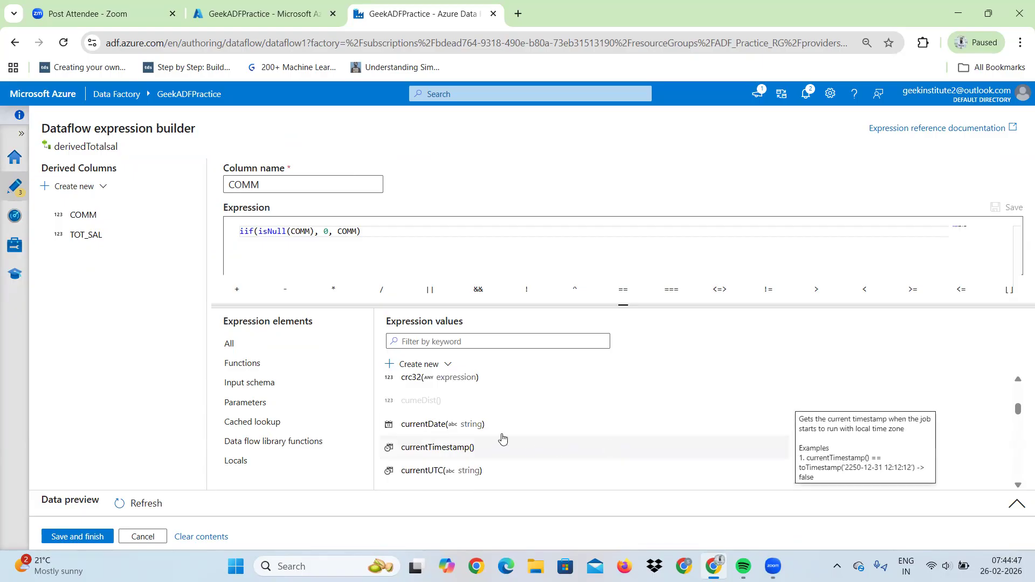
mouse_move(448, 436)
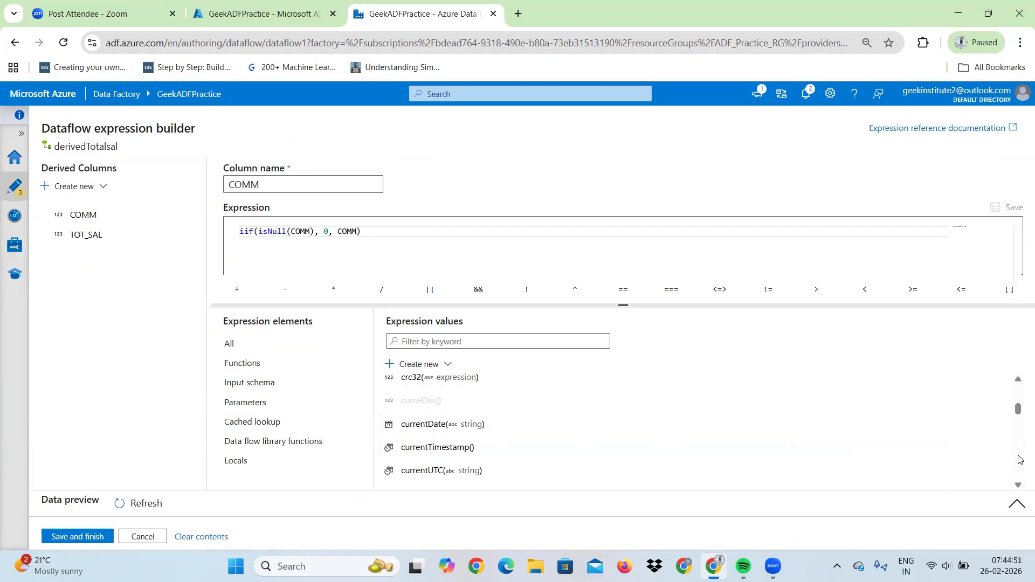
- Browse further through the date, string and comparison functions as far as floor, and close the expression builder
scroll(1019, 459, "down", 3)
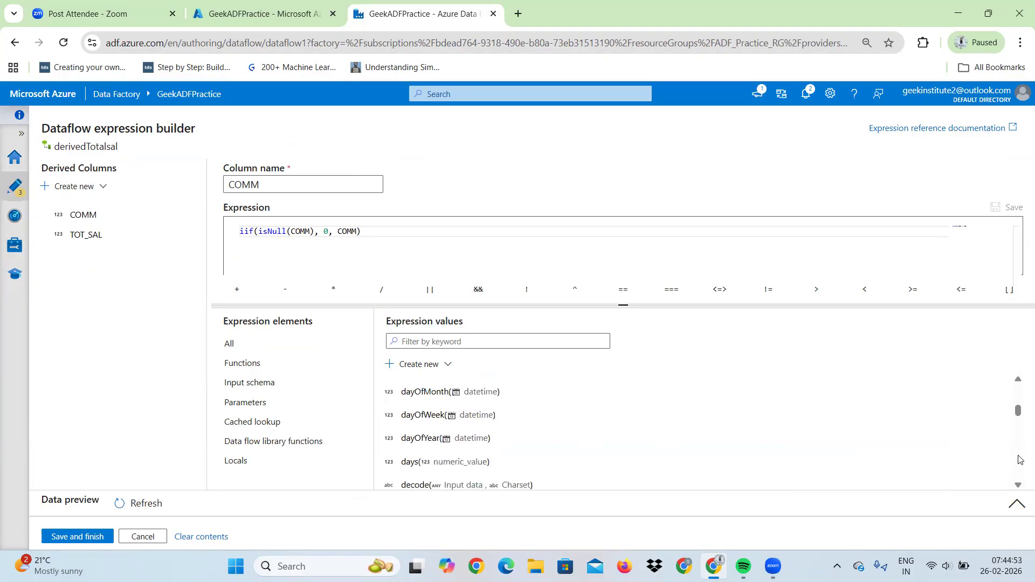
scroll(1019, 459, "down", 2)
scroll(1019, 459, "down", 2)
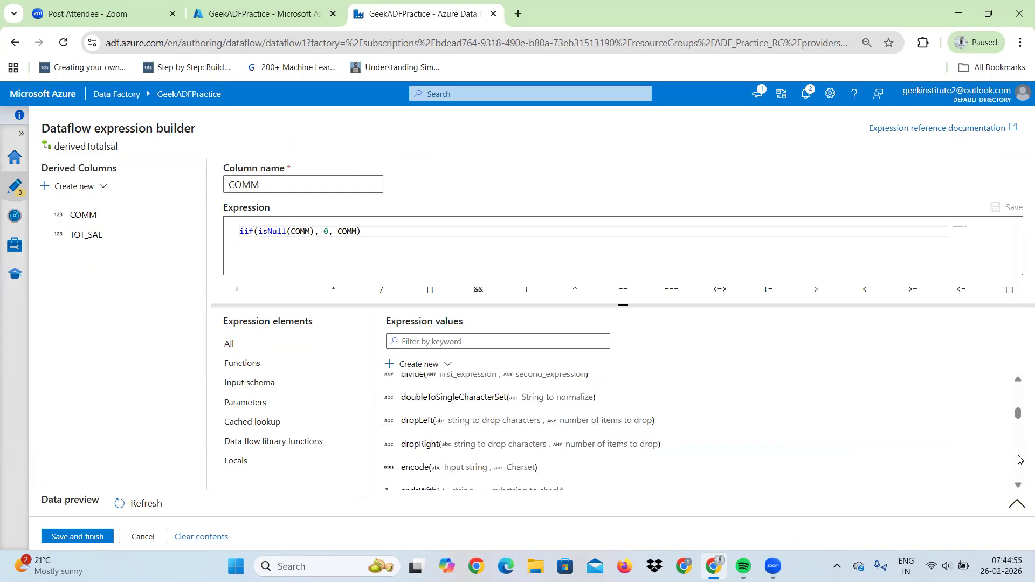
scroll(1019, 460, "down", 2)
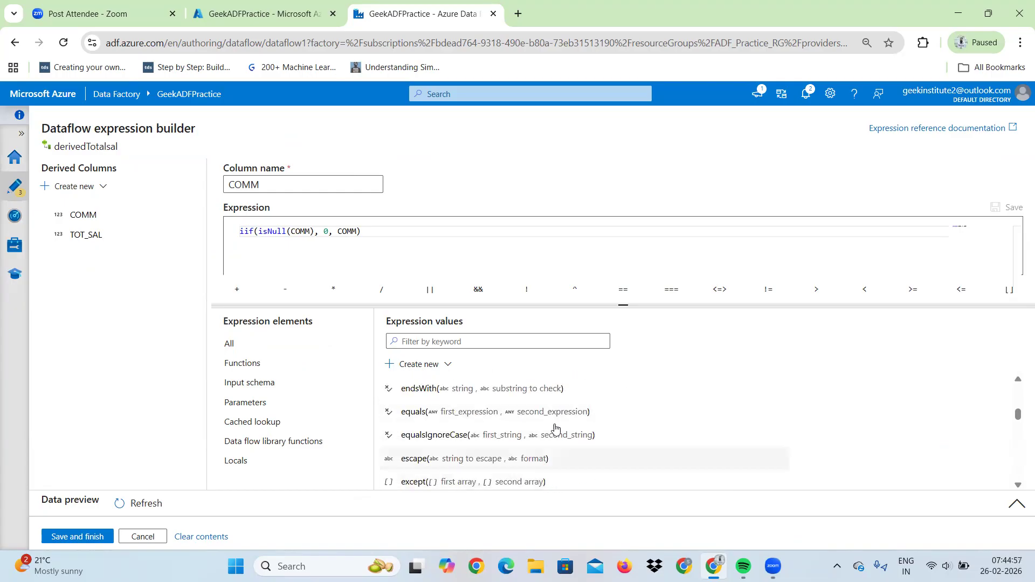
mouse_move(518, 439)
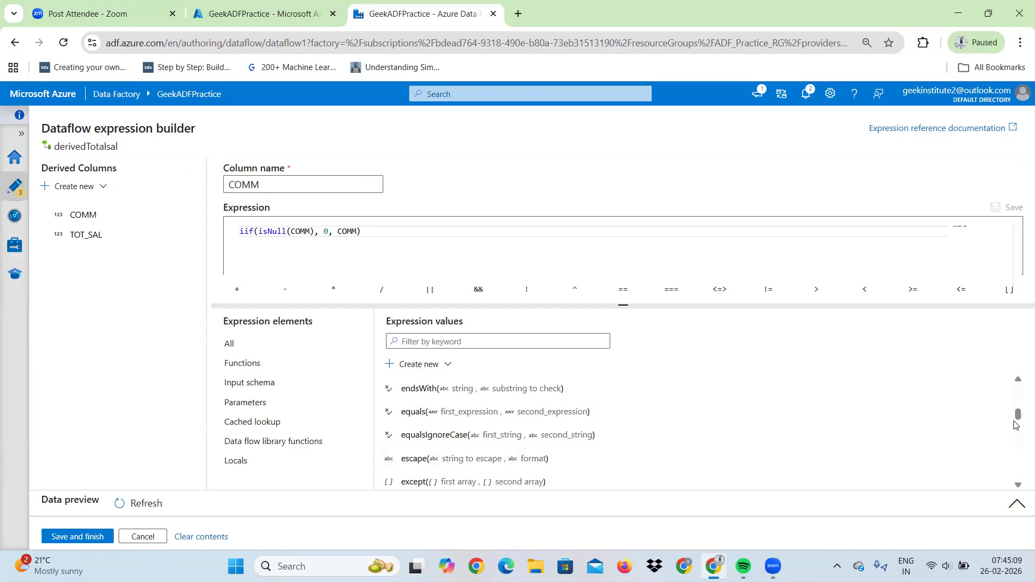
left_click(1016, 440)
left_click(1016, 439)
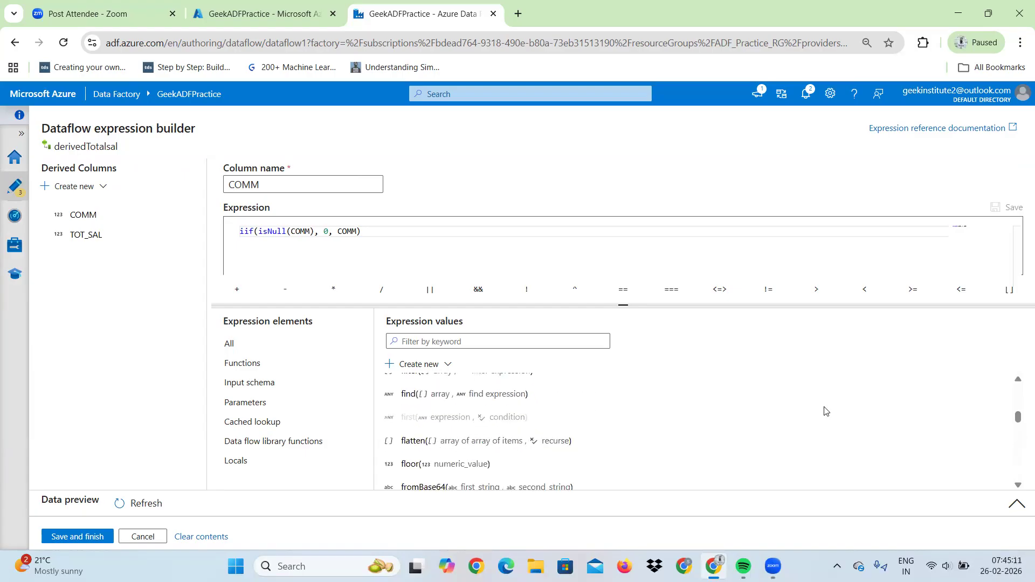
left_click(85, 540)
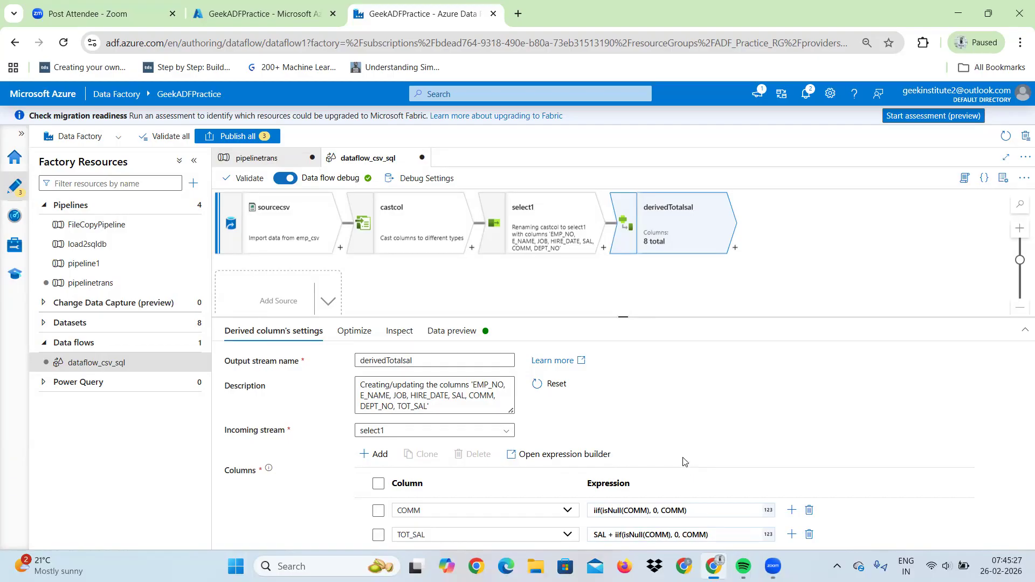
- Review the data previews of castcol and select1, and examine select1's input column mappings
left_click(285, 232)
left_click(403, 231)
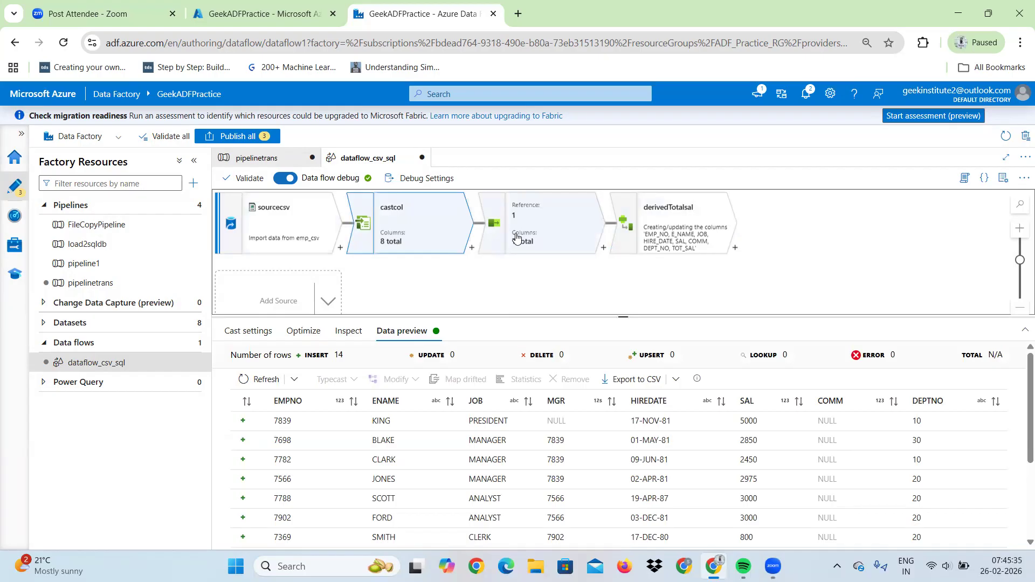
left_click(516, 237)
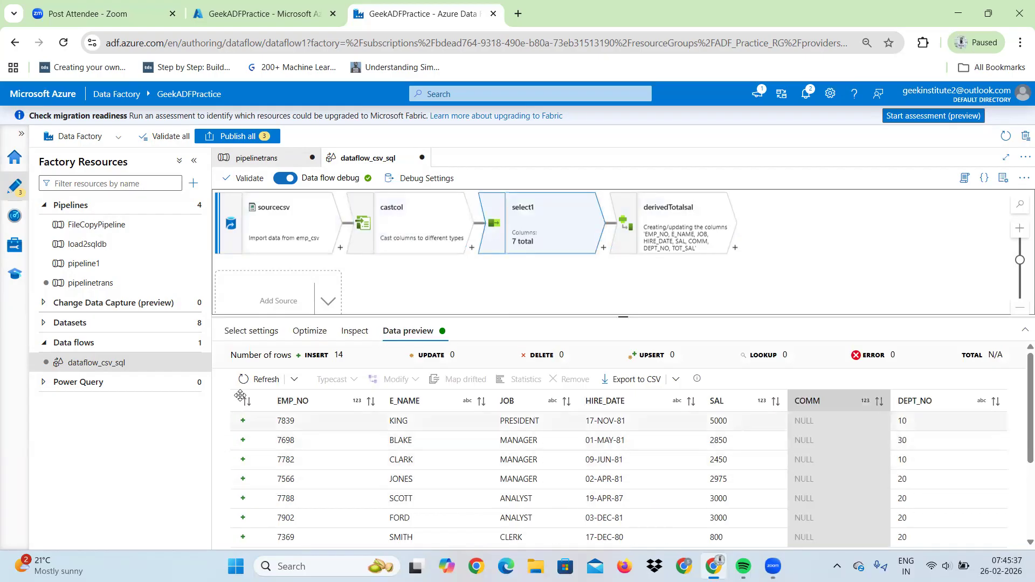
left_click(260, 336)
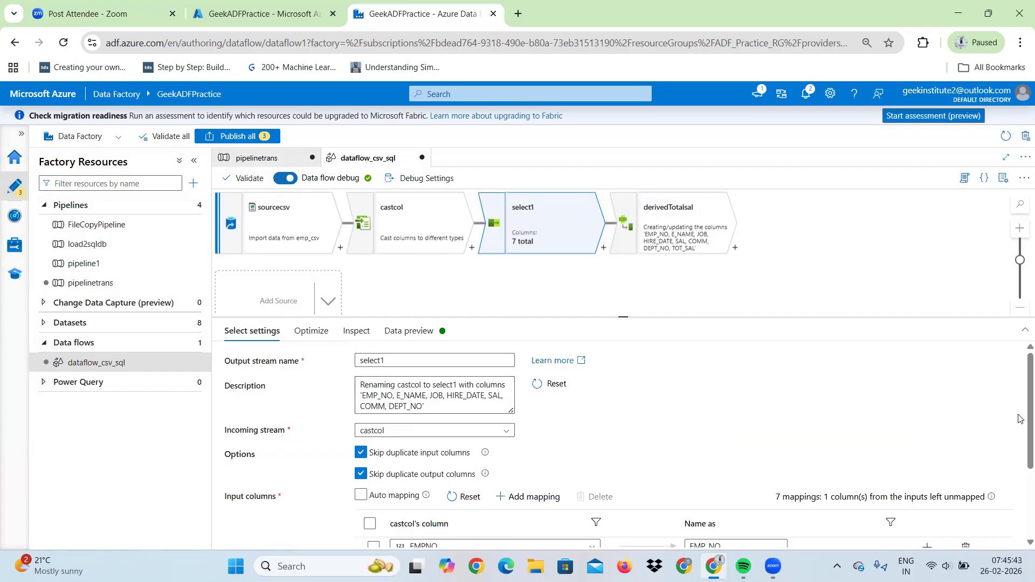
scroll(1020, 446, "down", 2)
scroll(1020, 446, "down", 3)
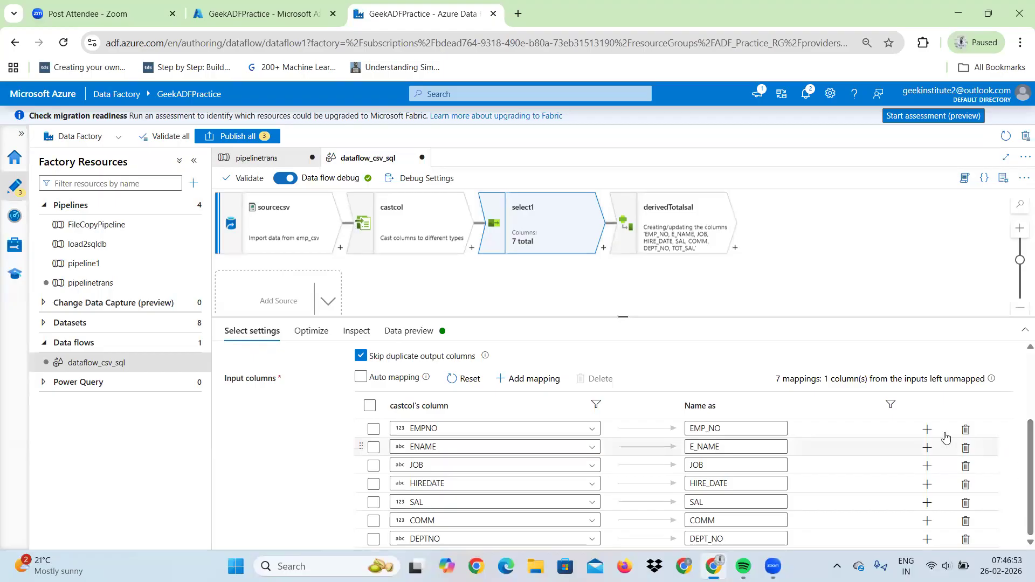
- Open derivedTotalsal's settings and browse the transformations that can be added after it
left_click(669, 230)
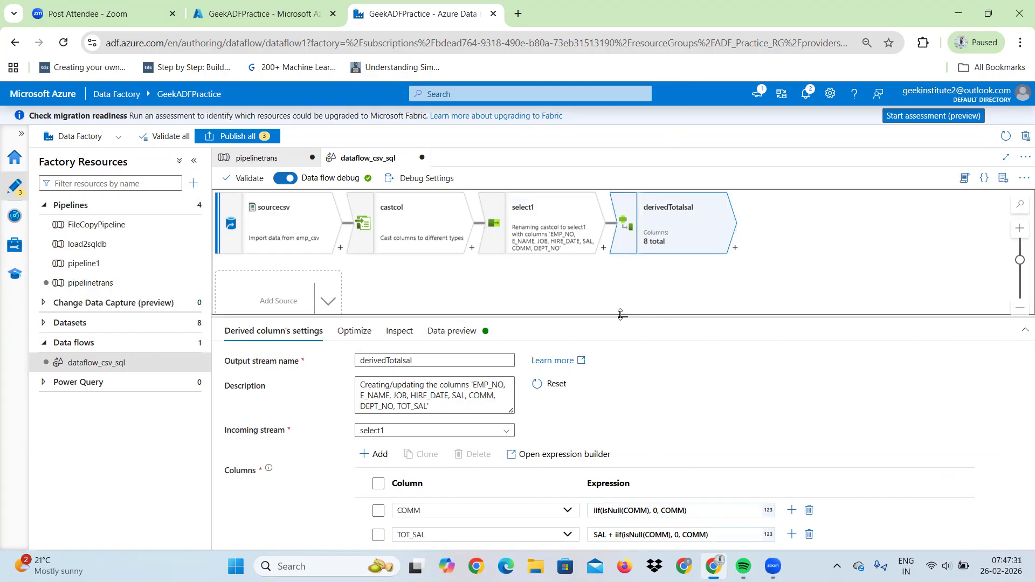
left_click_drag(621, 314, 620, 350)
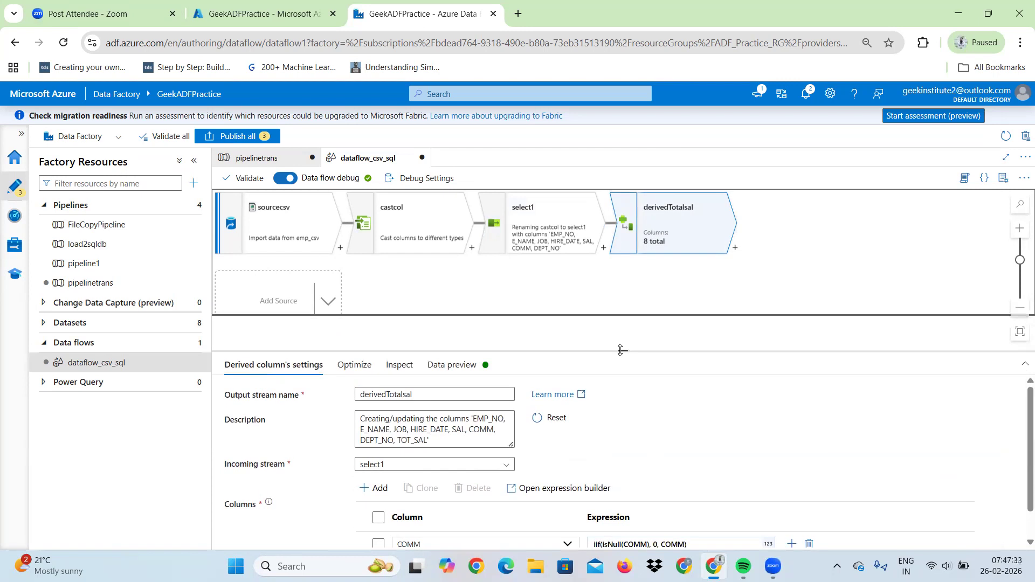
left_click(735, 250)
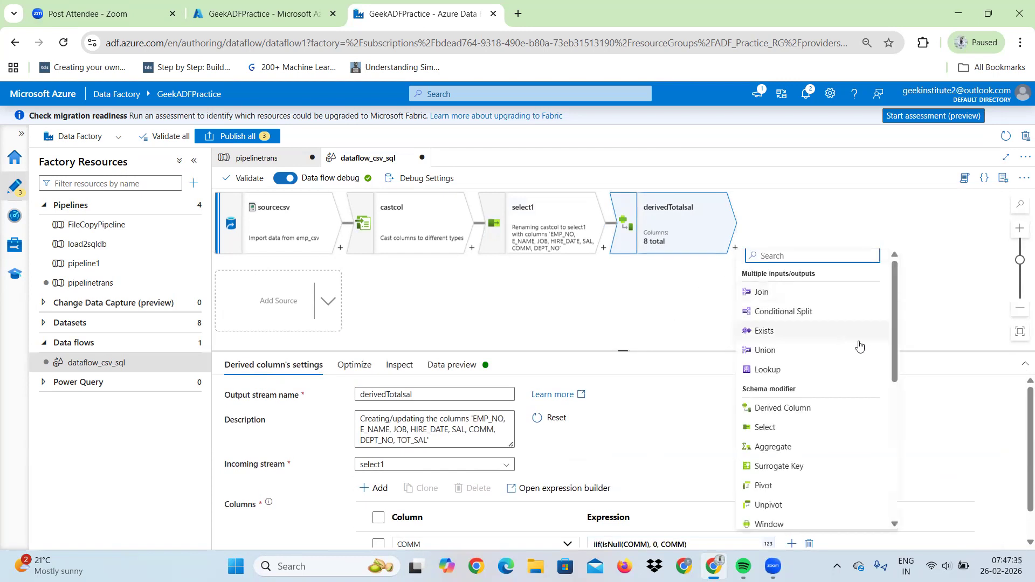
left_click_drag(894, 361, 895, 403)
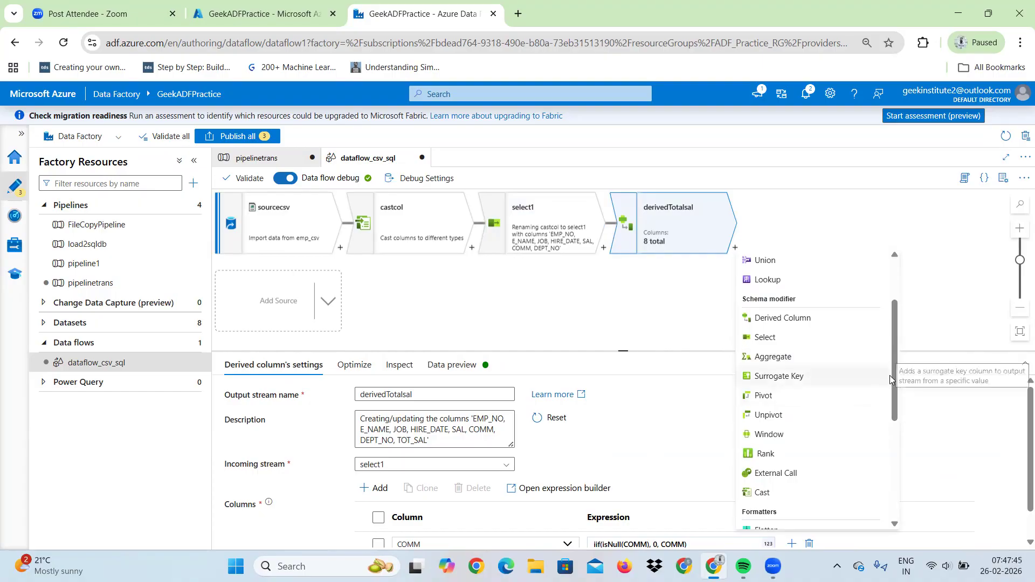
left_click_drag(893, 369, 893, 392)
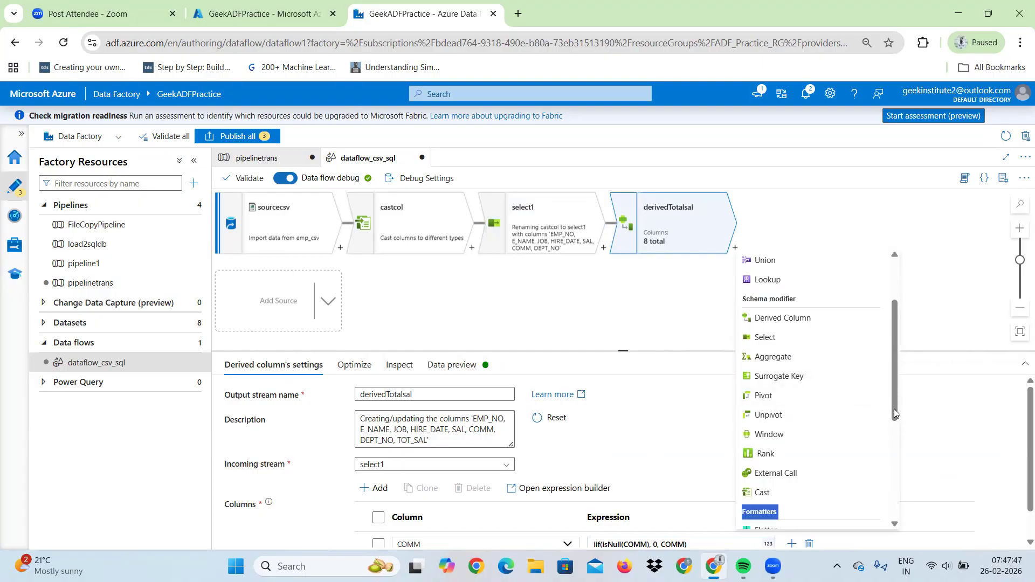
left_click(924, 392)
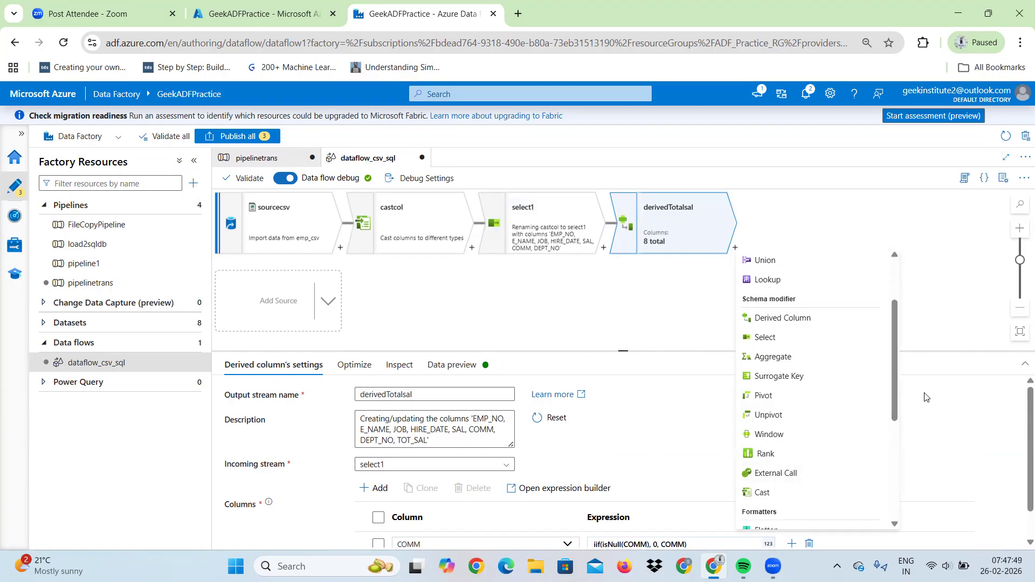
left_click(926, 397)
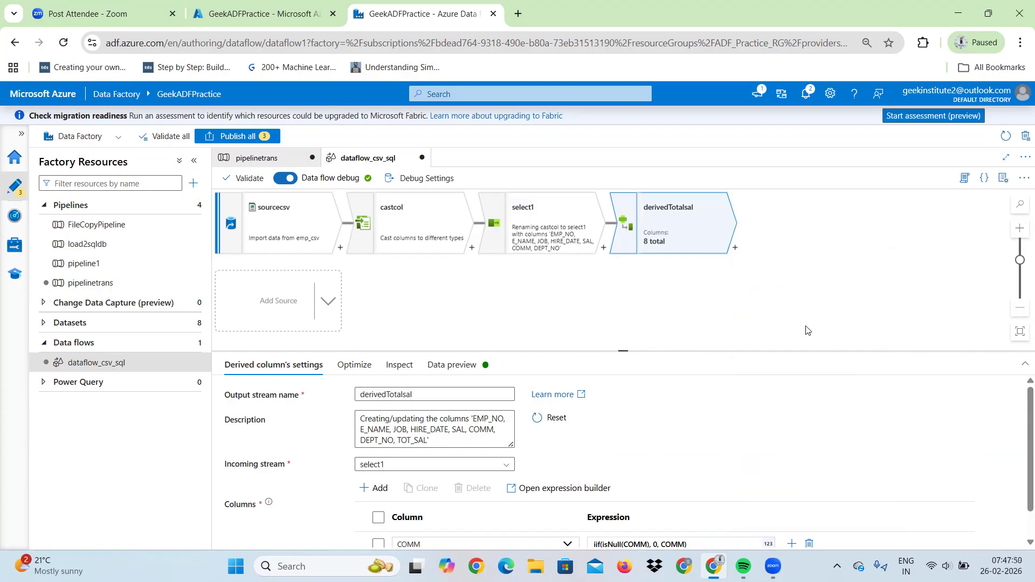
- Add an Aggregate transformation after derivedTotalsal and group it by DEPT_NO
left_click(736, 248)
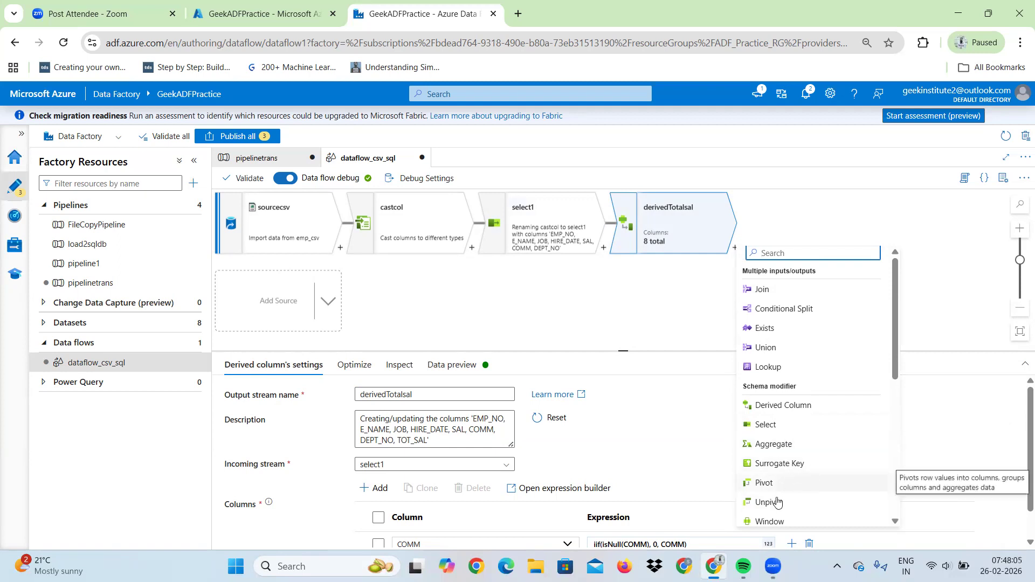
left_click(773, 444)
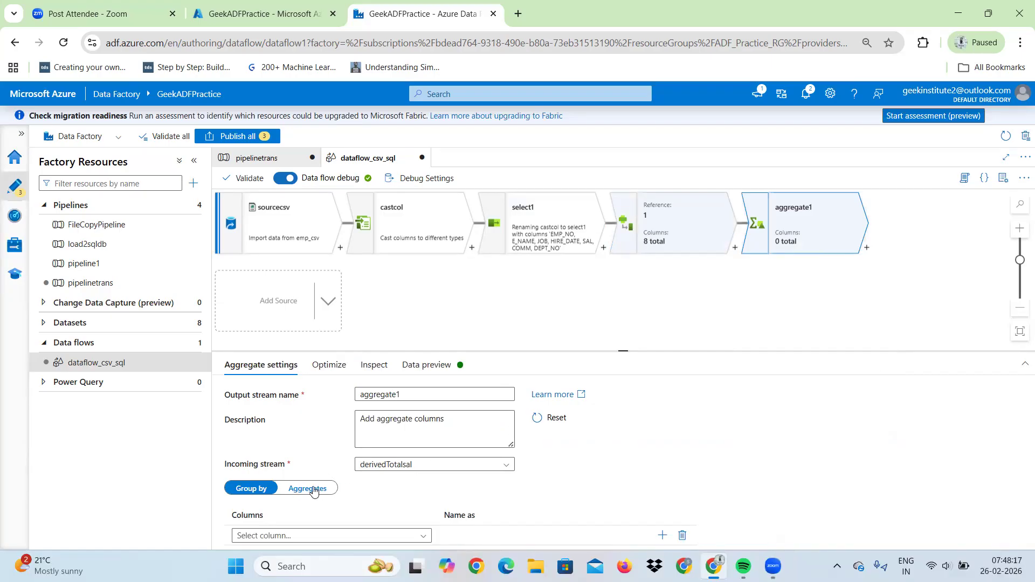
left_click(423, 538)
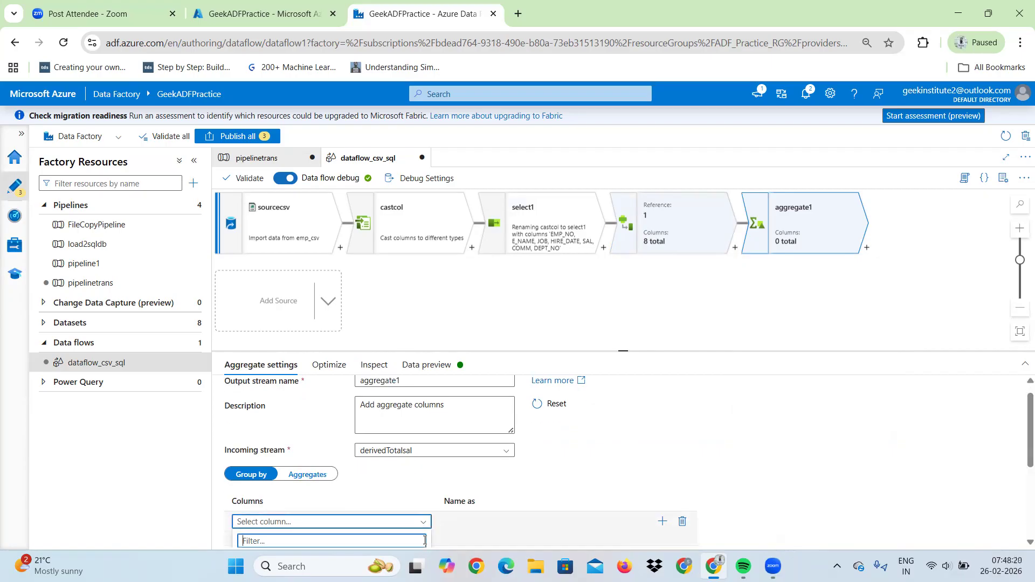
left_click(1024, 365)
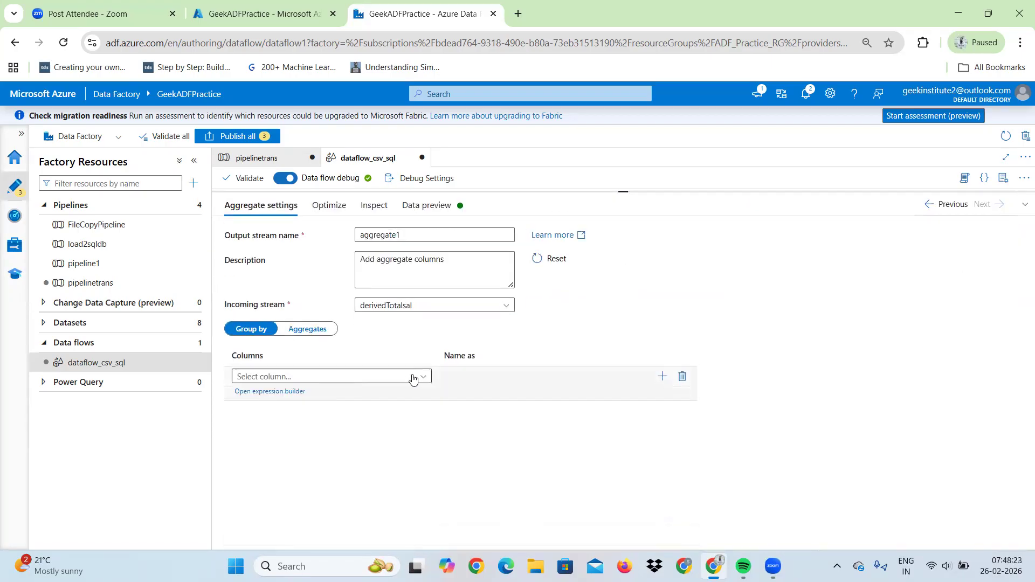
left_click(426, 377)
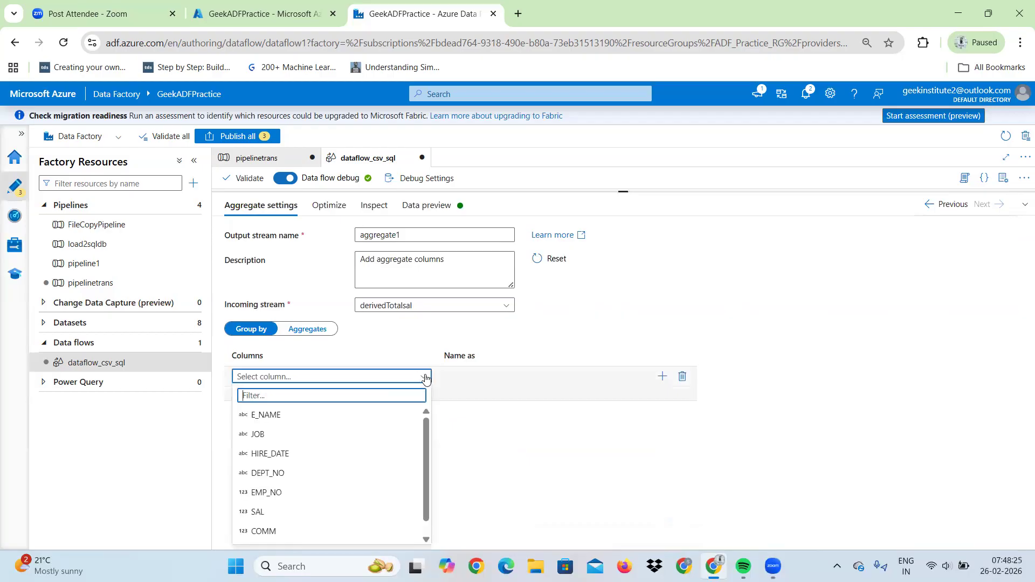
left_click(297, 478)
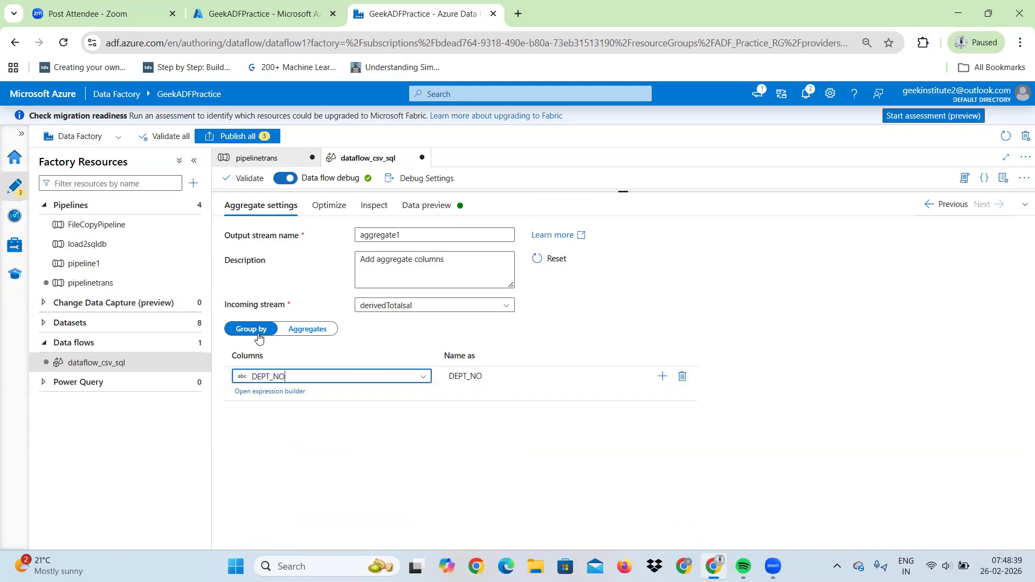
- Name the first aggregate column SUM_SAL in the DEPT_NO grouping and start its expression
left_click(307, 329)
left_click(375, 429)
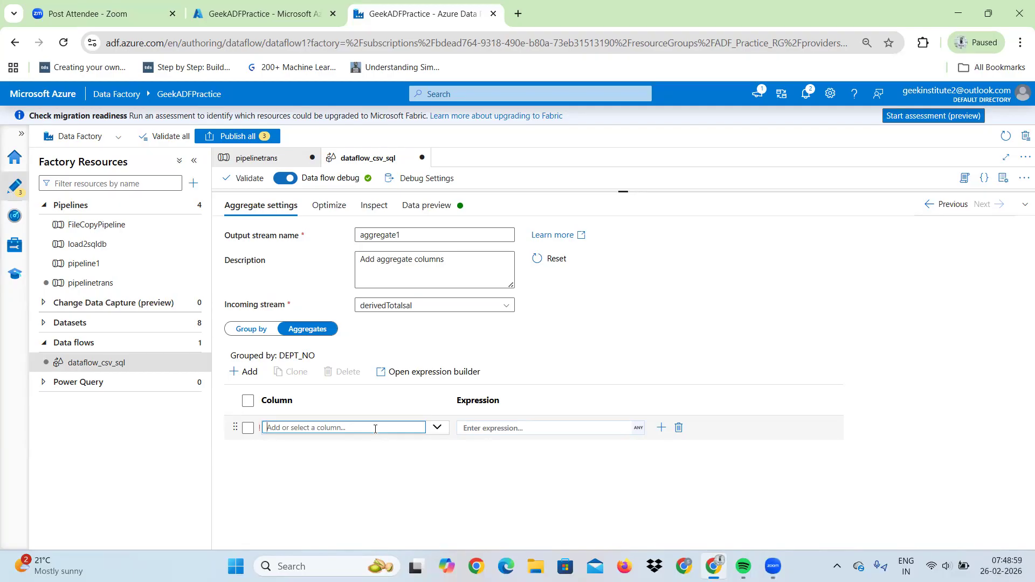
type("SUM_SAL")
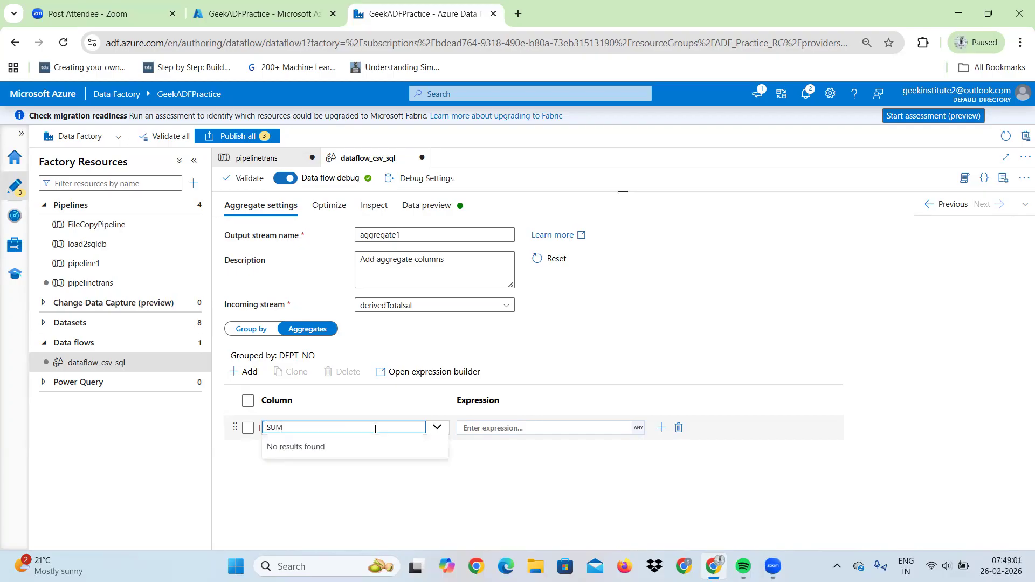
left_click(512, 428)
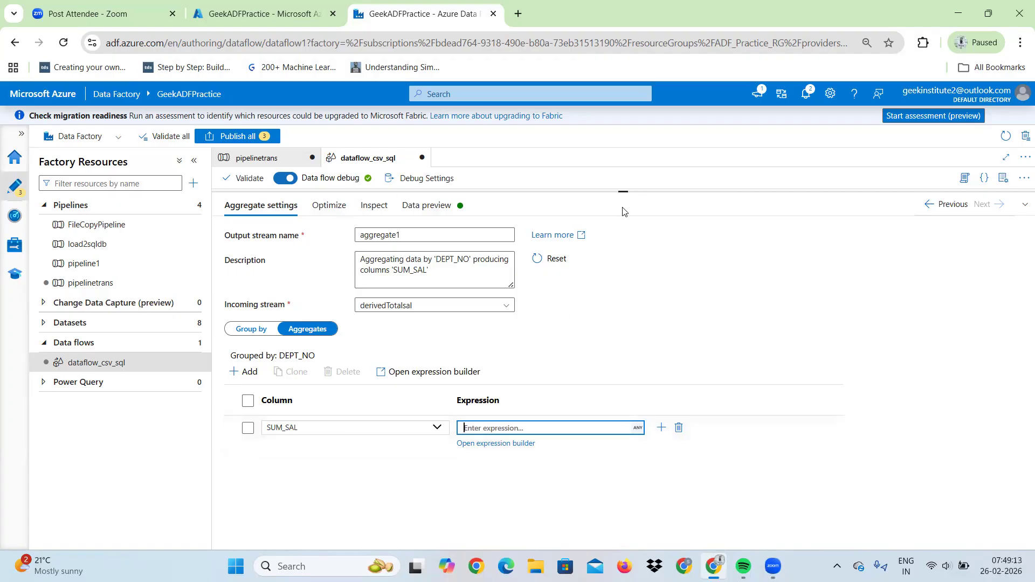
- Delete the aggregate1 transformation from the data flow
left_click_drag(621, 193, 631, 335)
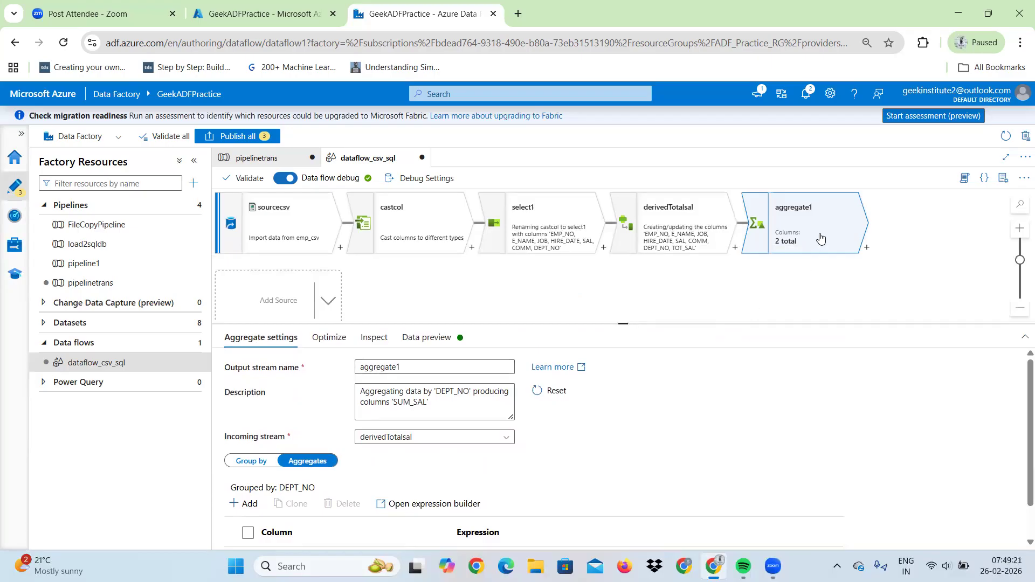
right_click(804, 231)
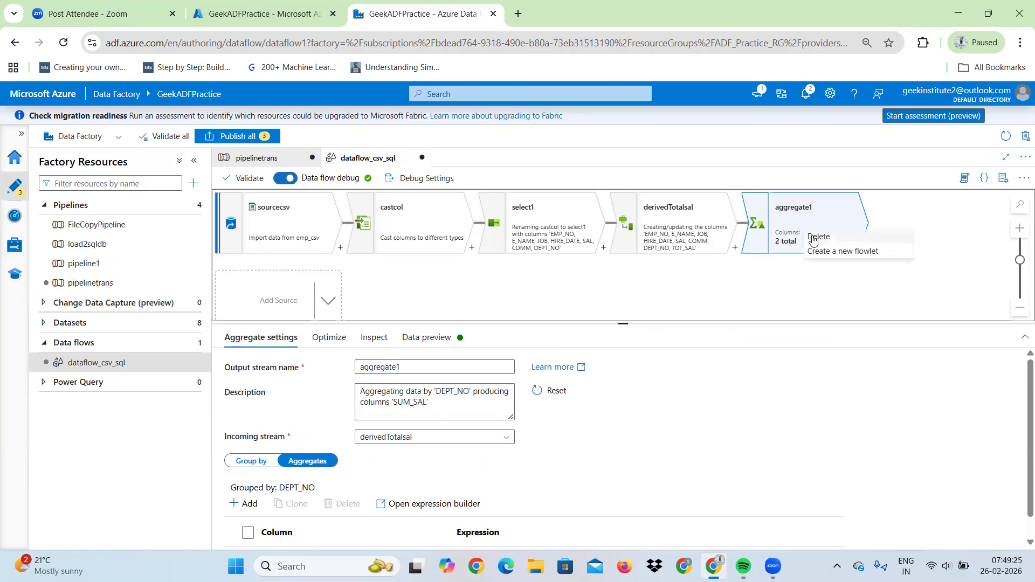
left_click(812, 238)
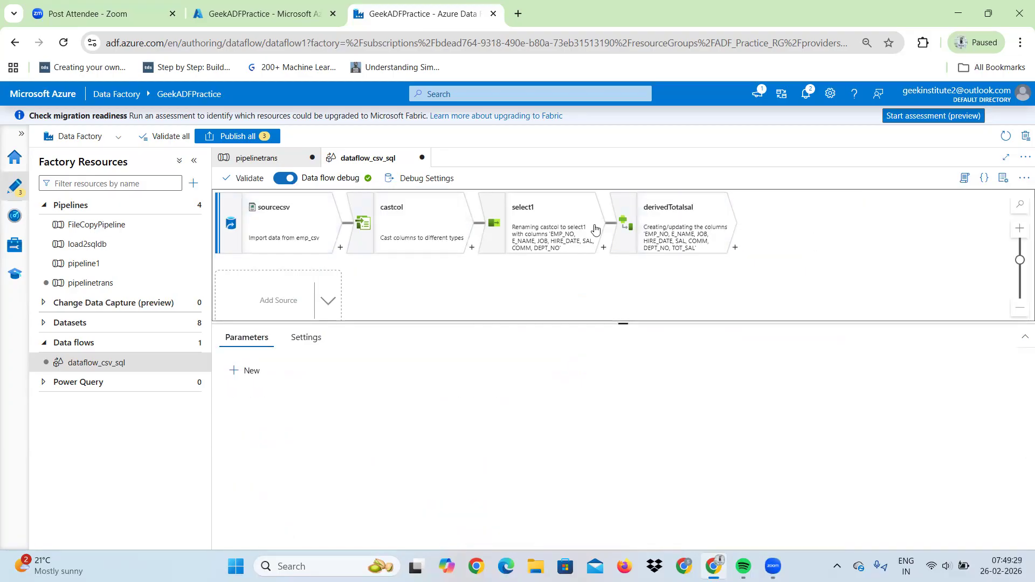
- Review derivedTotalsal's description and column settings, and check its data preview
left_click(663, 238)
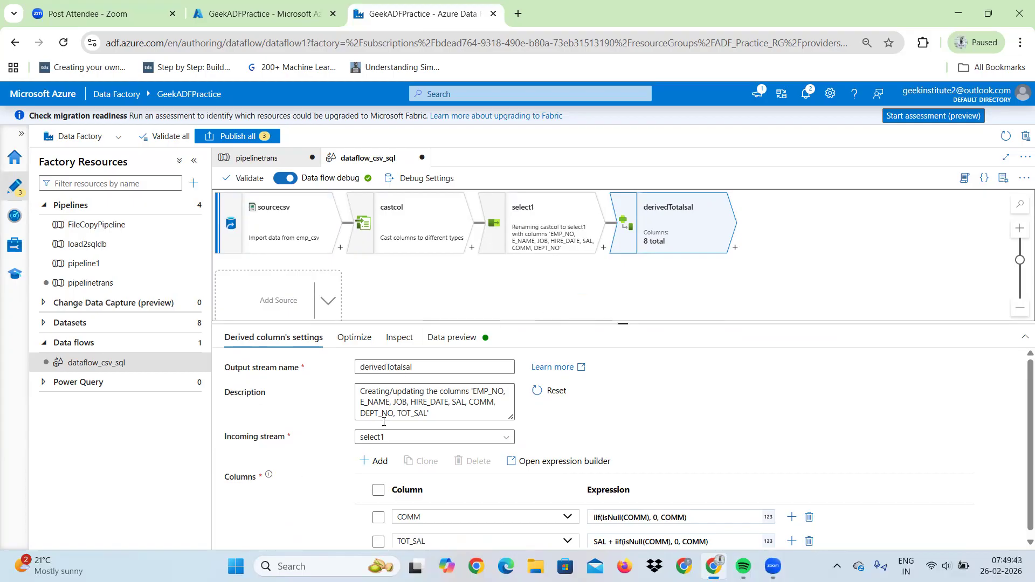
left_click(423, 413)
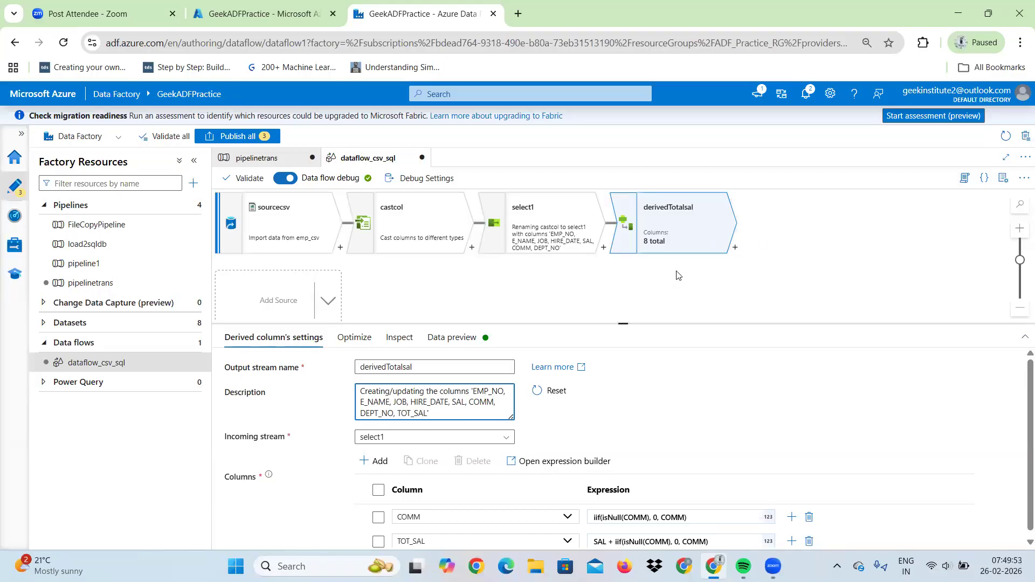
left_click(464, 338)
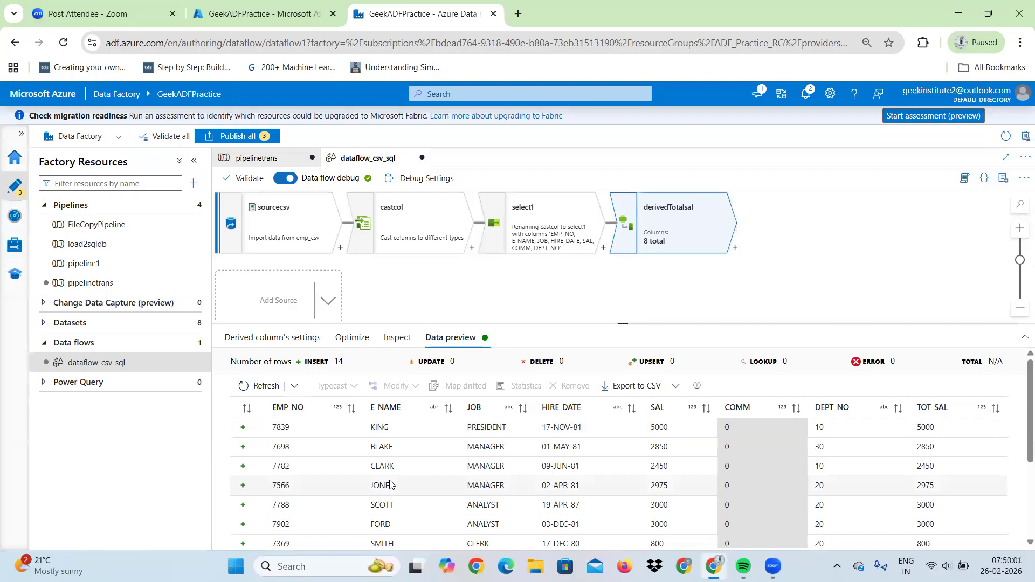
- Add a Sink destination after derivedTotalsal
left_click(735, 249)
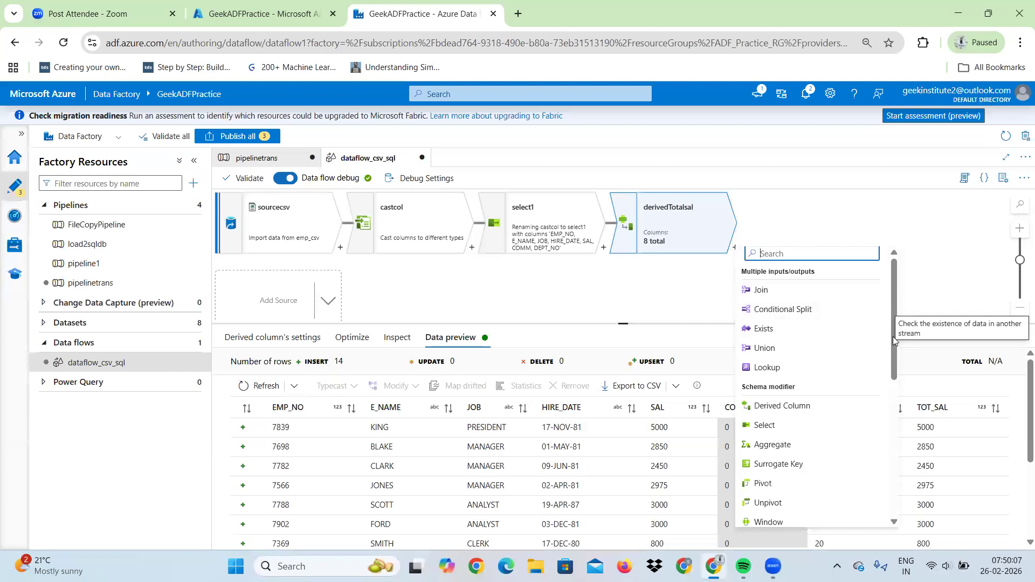
scroll(897, 390, "down", 5)
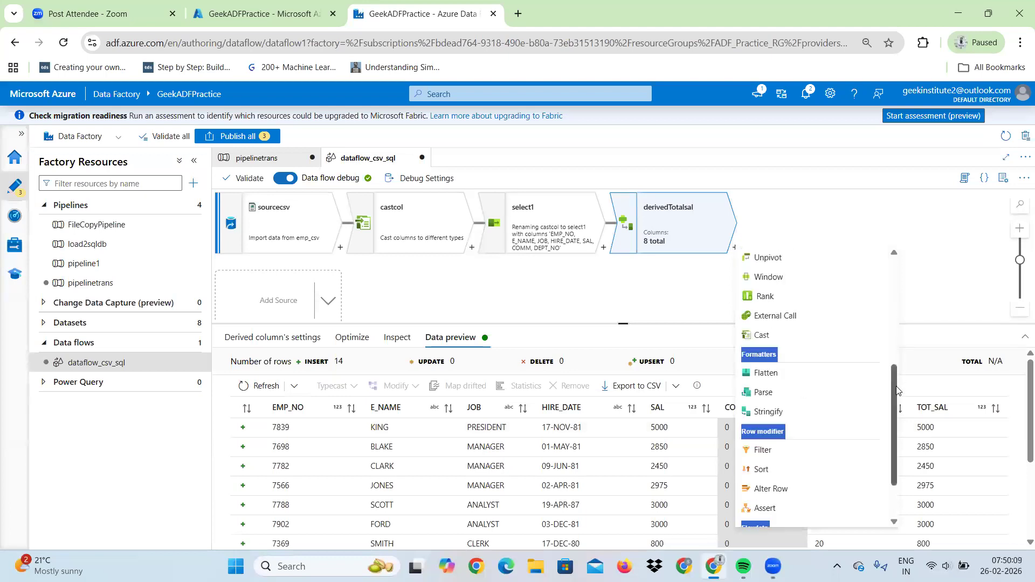
scroll(897, 389, "down", 3)
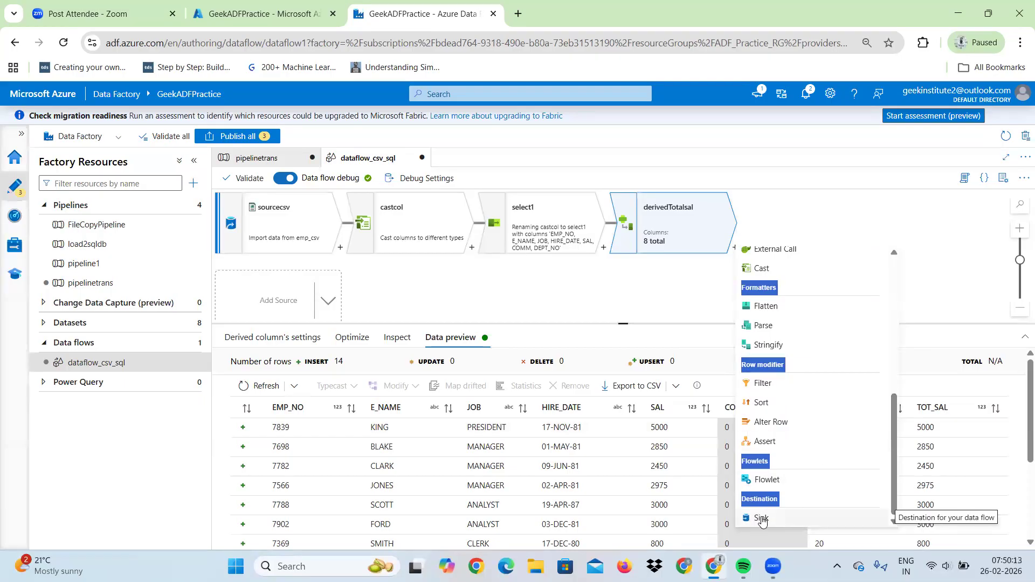
left_click(761, 519)
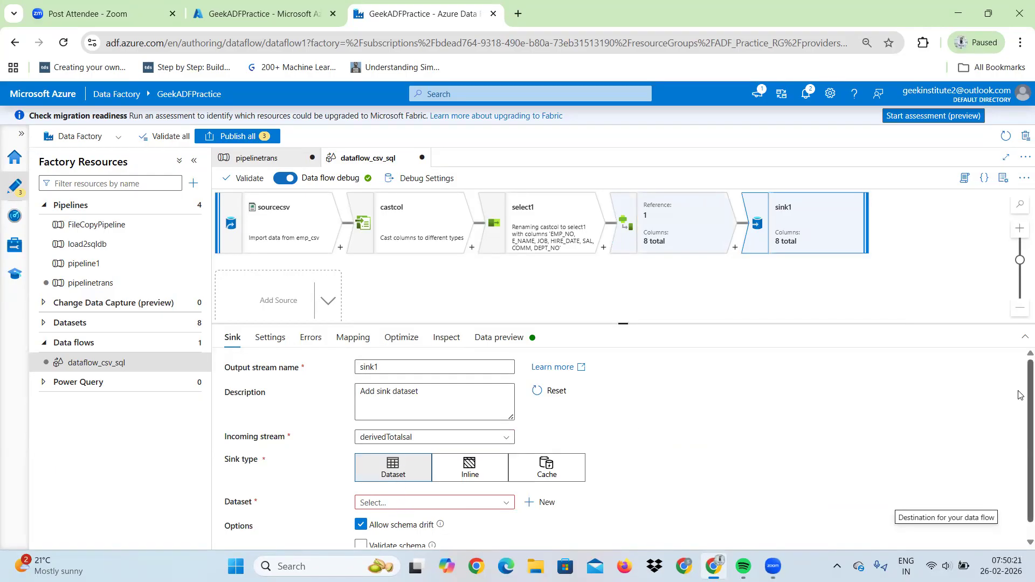
- Choose the existing AzureSqlTable1 dataset for the sink
scroll(1018, 394, "down", 1)
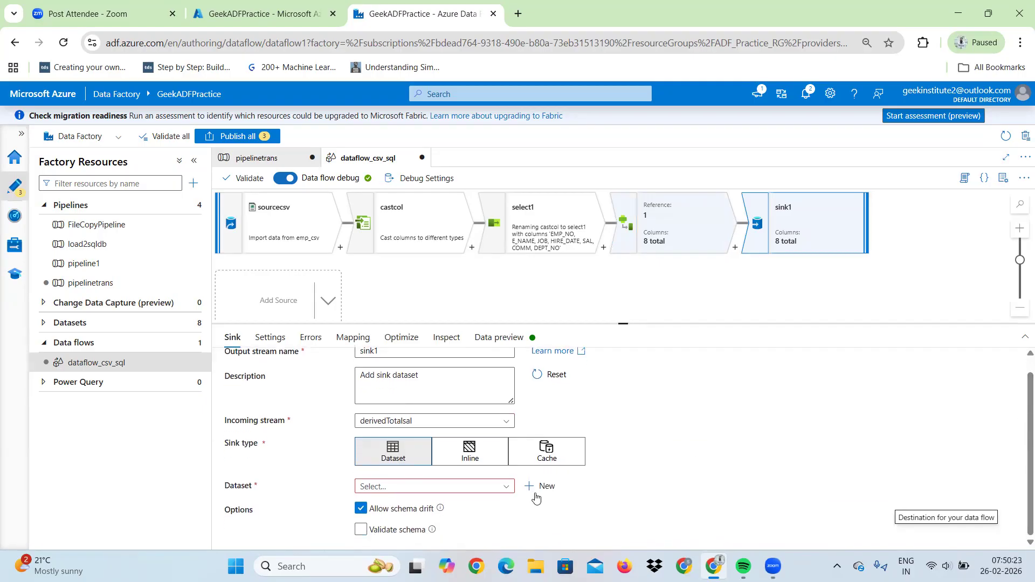
left_click(508, 488)
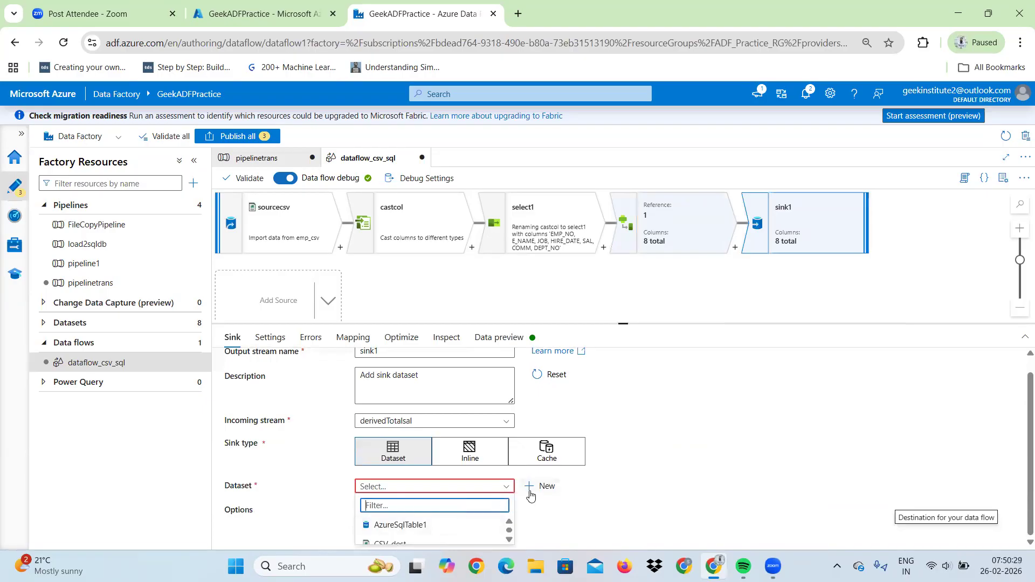
left_click(437, 529)
left_click(437, 526)
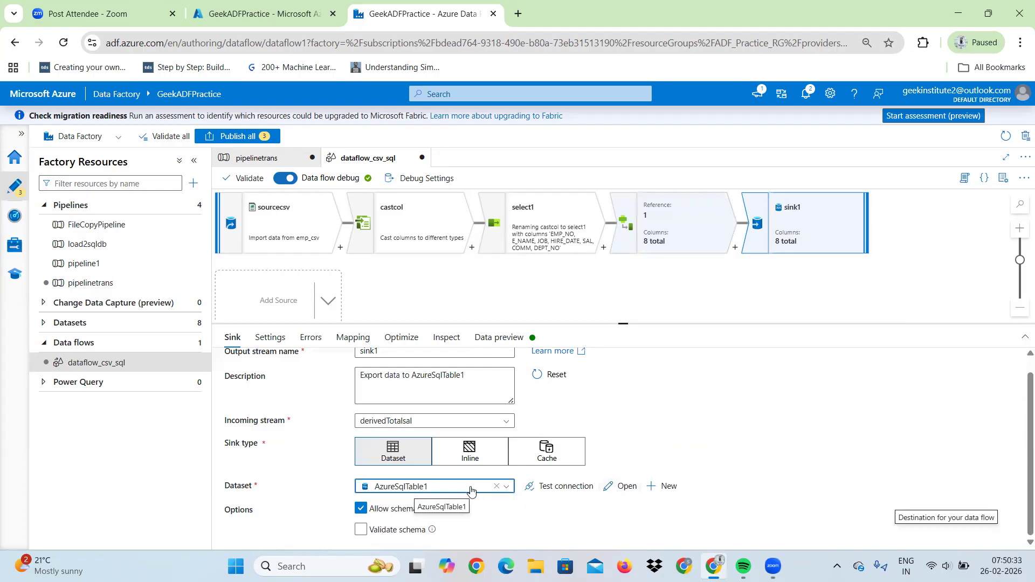
- Start a new Azure SQL Database dataset for the sink and set its linked service to AzureSqlDatabase2
left_click(668, 486)
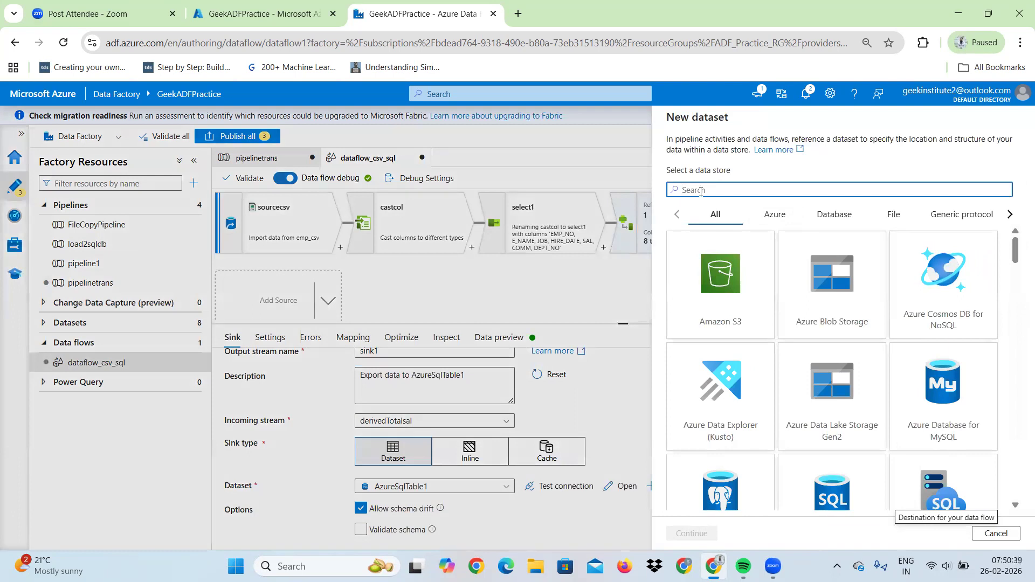
type("sql")
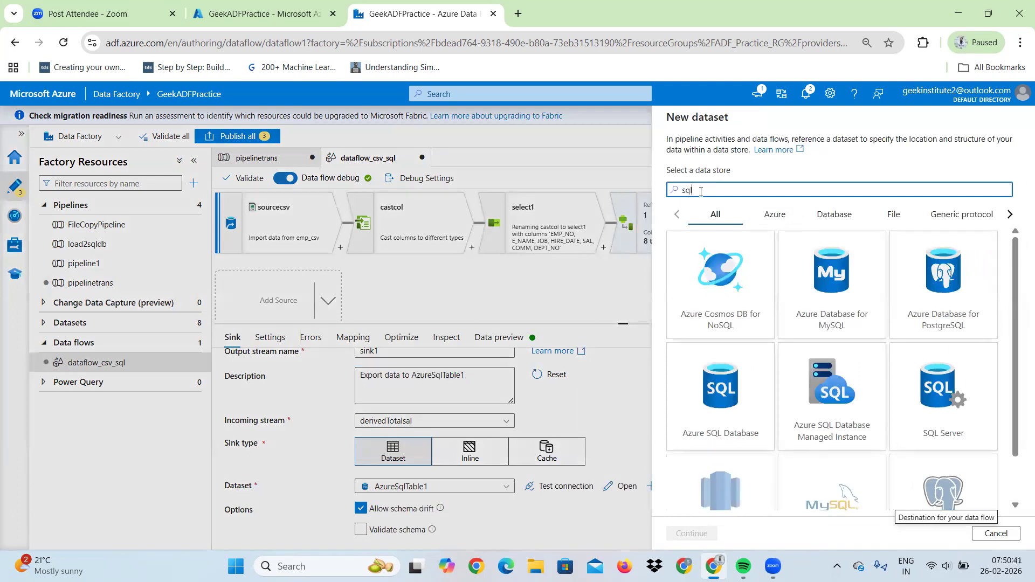
left_click(734, 387)
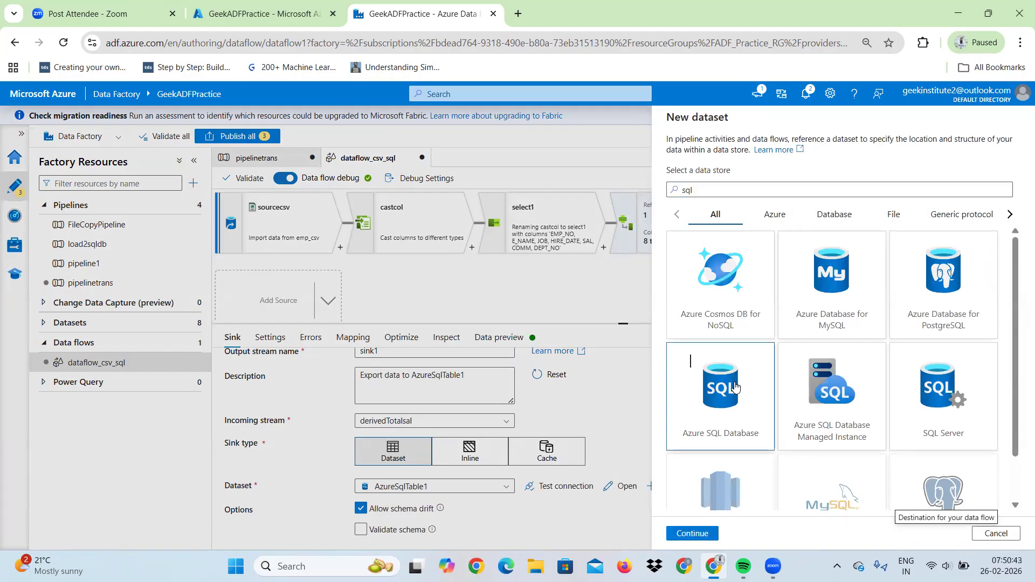
left_click(685, 533)
left_click(803, 193)
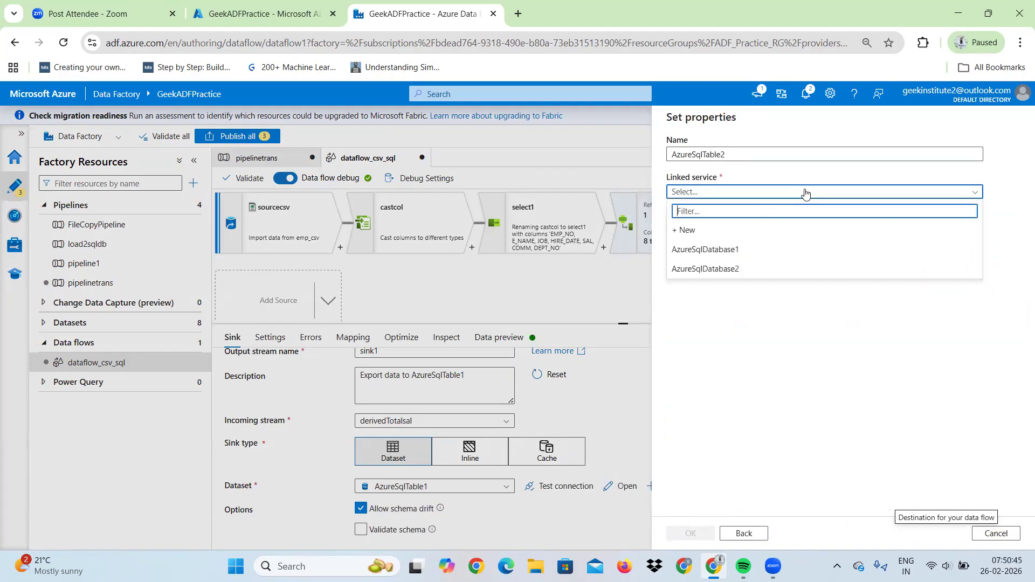
left_click(738, 270)
- Switch the new dataset's table name to manual entry and set its schema name to company
left_click(824, 253)
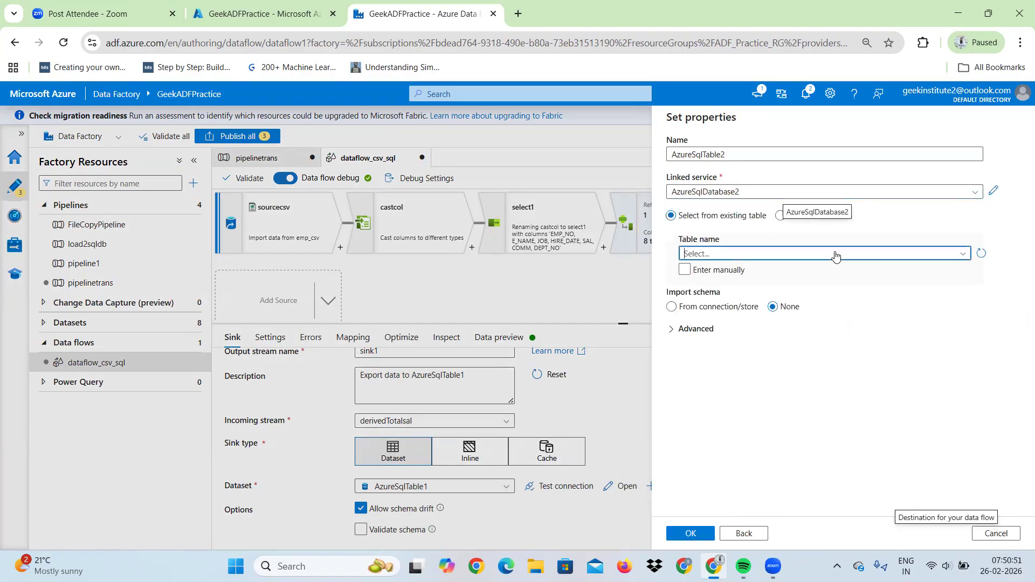
left_click(870, 319)
left_click(712, 273)
left_click(862, 250)
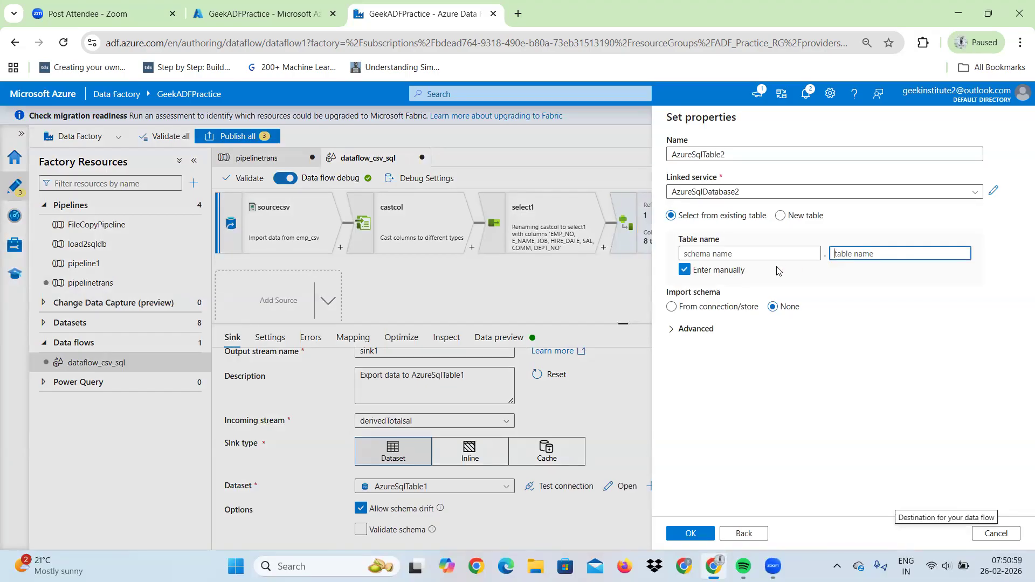
left_click(747, 255)
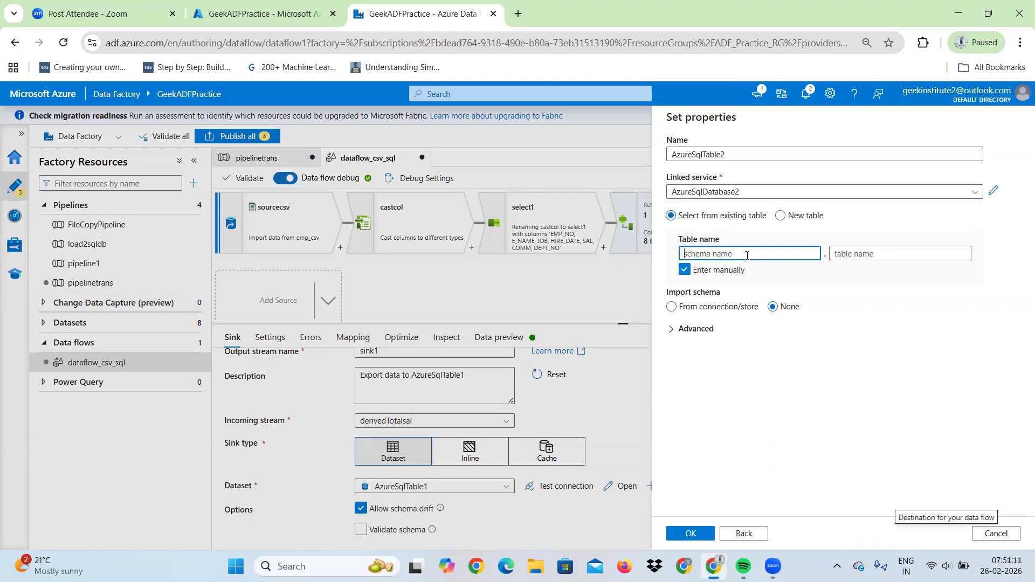
type("company")
- Enter Employee_dept as the new dataset's table name
left_click(861, 258)
type("EMpl")
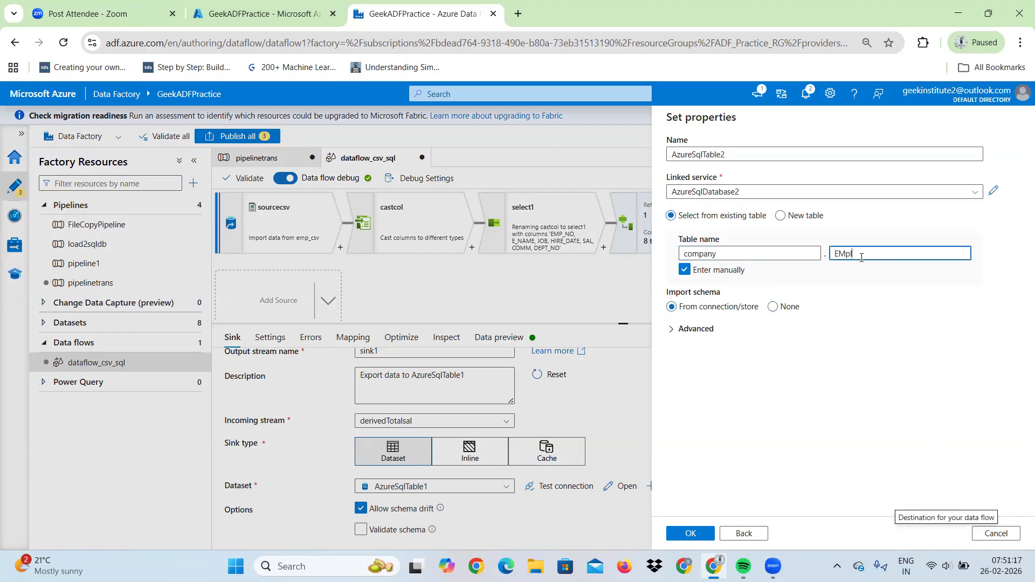
type("oye")
key("BackSpace")
key("BackSpace")
key("BackSpace")
key("BackSpace")
key("BackSpace")
key("BackSpace")
type("mployee_dep")
left_click(882, 331)
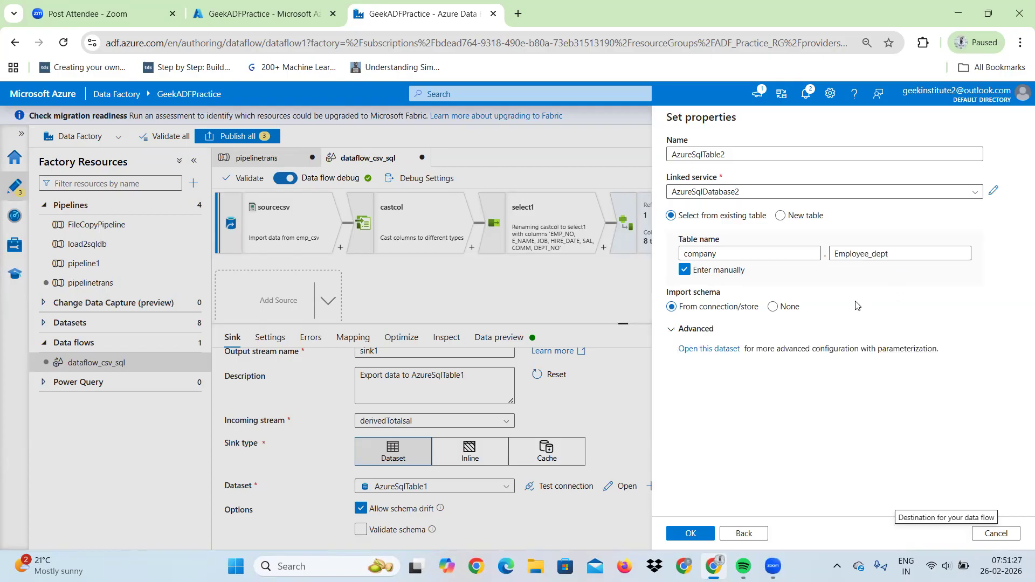
- Set the table name to Emp_Tot_Sal with schema import None, and create the sink dataset
left_click(772, 308)
left_click(890, 253)
key("BackSpace")
key("BackSpace")
key("BackSpace")
key("BackSpace")
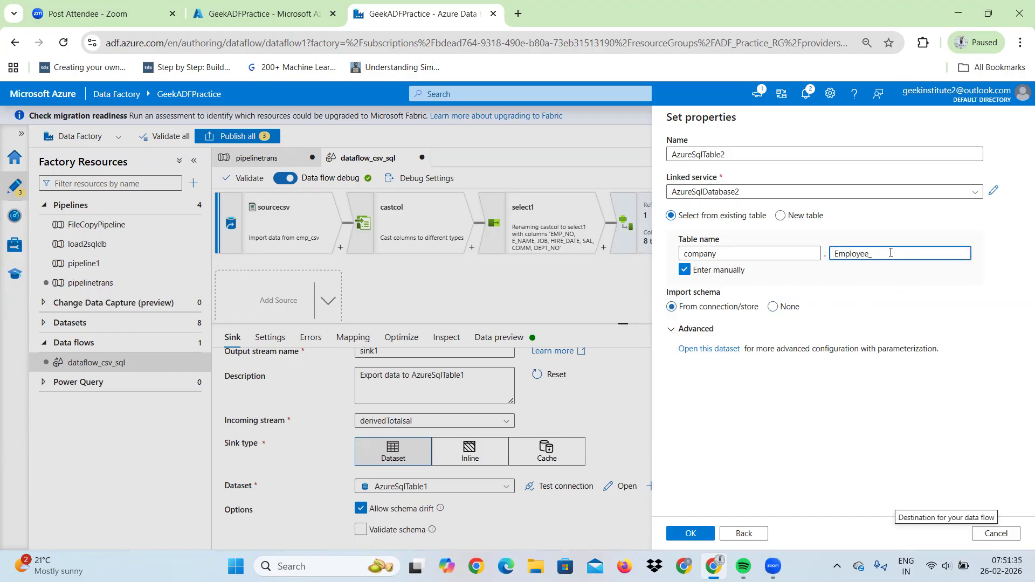
key("BackSpace")
key("BackSpace")
key("BackSpace")
key("BackSpace")
key("BackSpace")
key("BackSpace")
type("_Tot_sal")
key("BackSpace")
key("BackSpace")
key("BackSpace")
type("Sal")
left_click(775, 310)
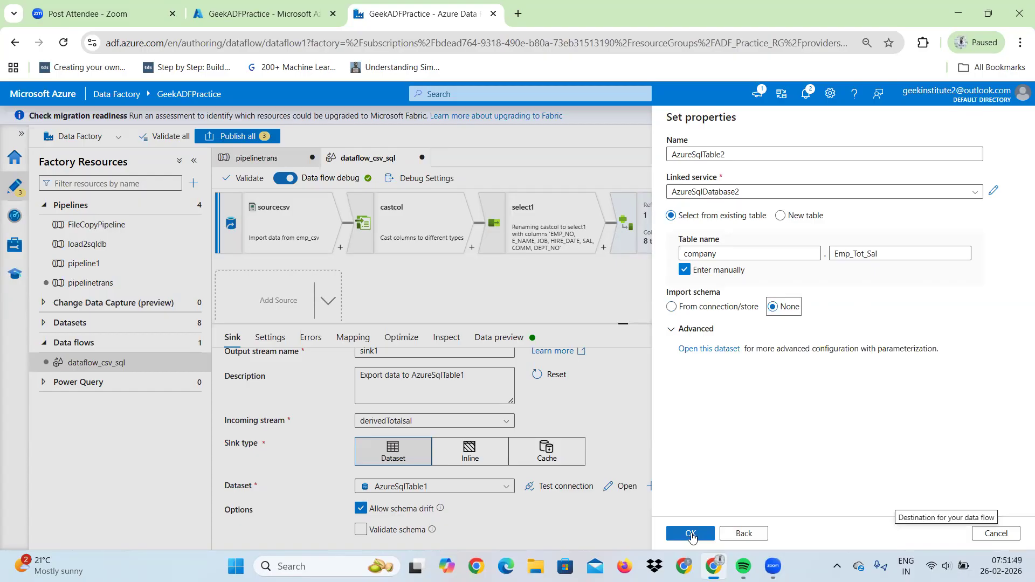
left_click(690, 533)
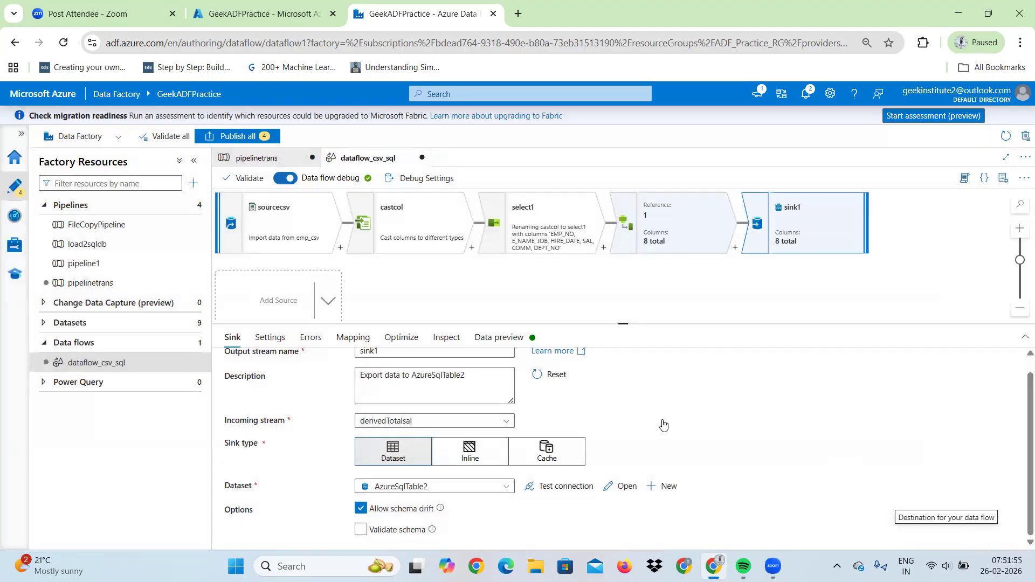
- Test the connection of sink1's AzureSqlTable2 dataset and validate the dataflow_csv_sql data flow
left_click(551, 490)
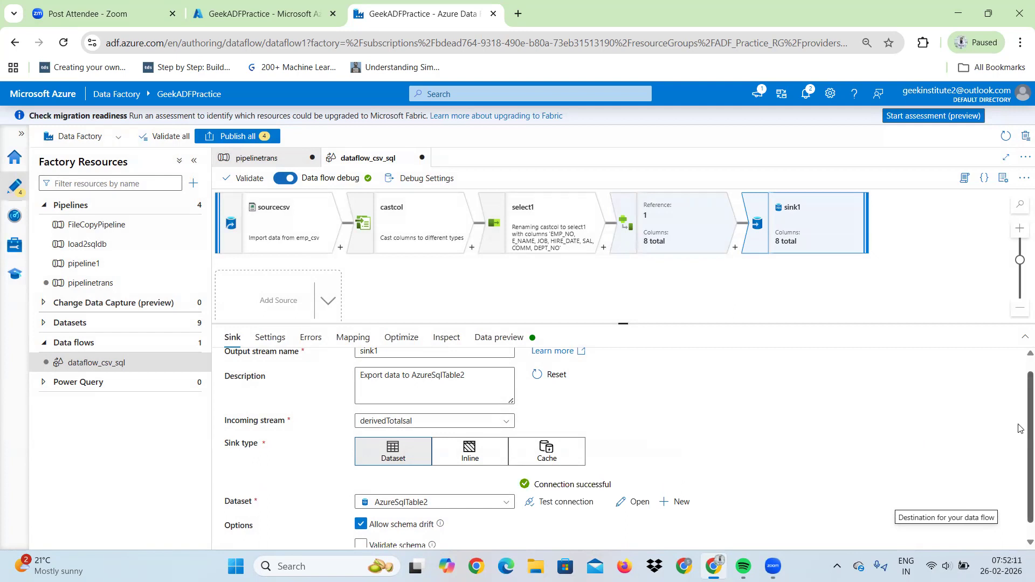
scroll(1020, 449, "down", 1)
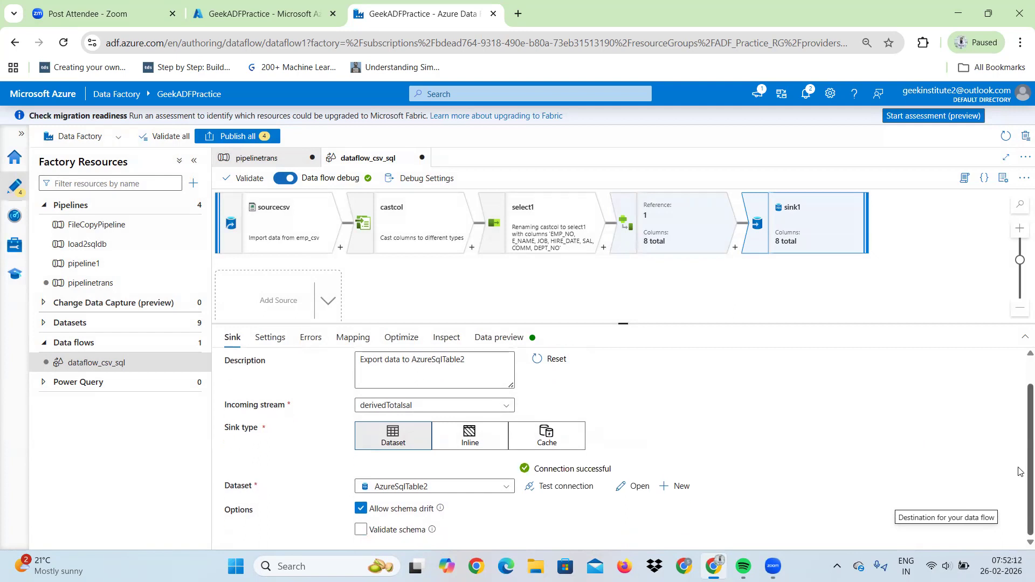
left_click(241, 178)
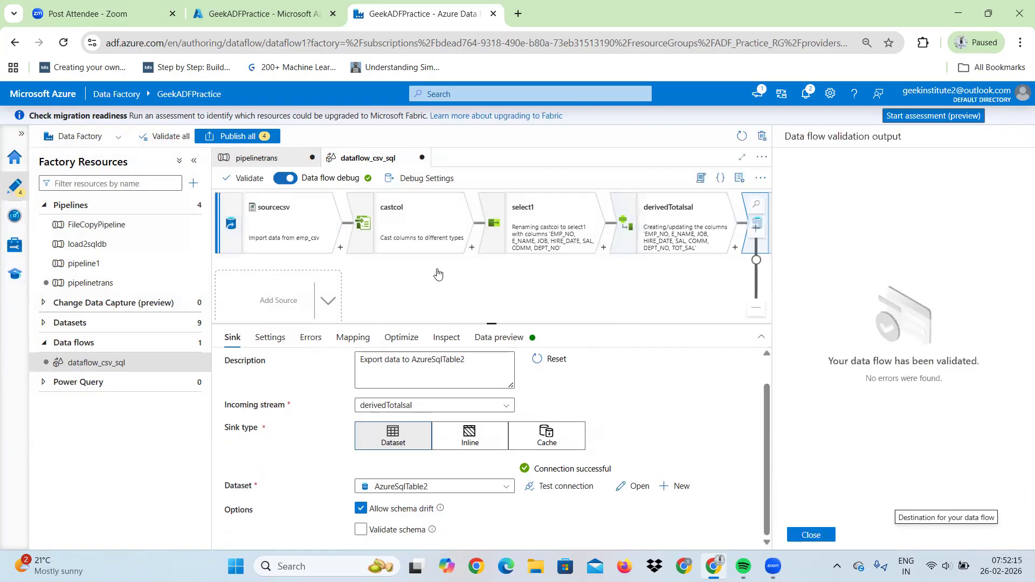
left_click(810, 534)
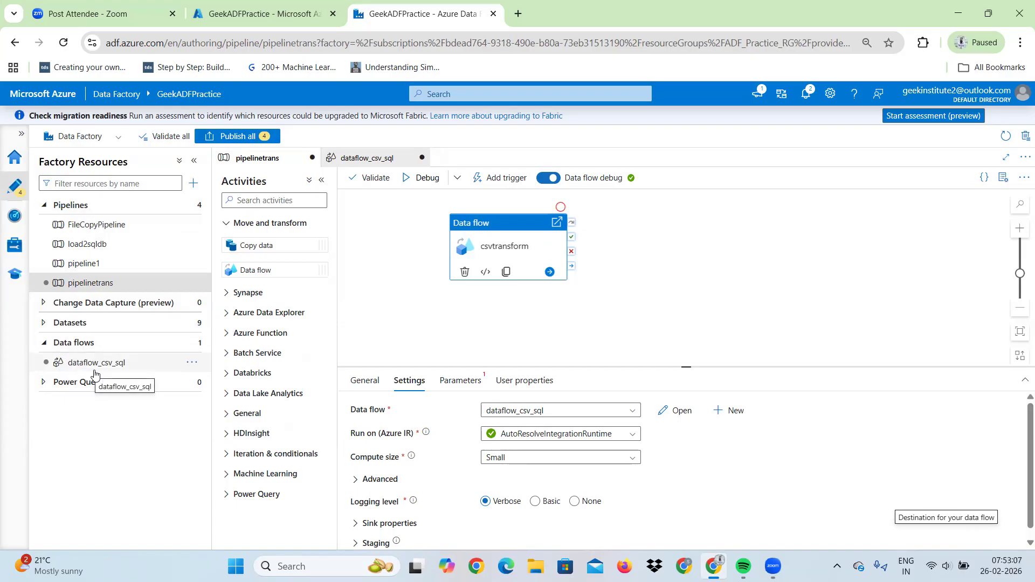
- Return to the pipelinetrans pipeline and validate it
left_click(348, 163)
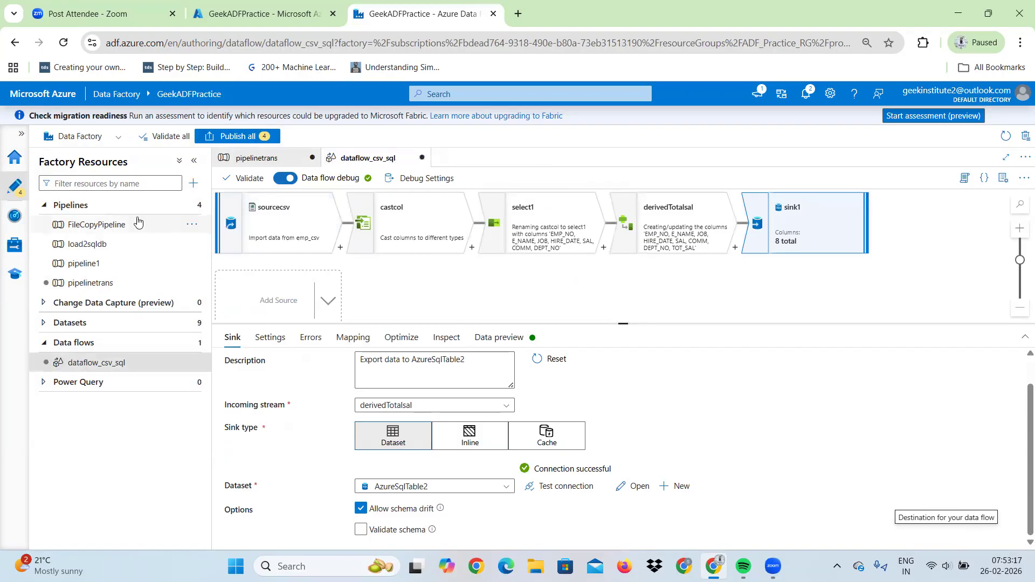
left_click(240, 162)
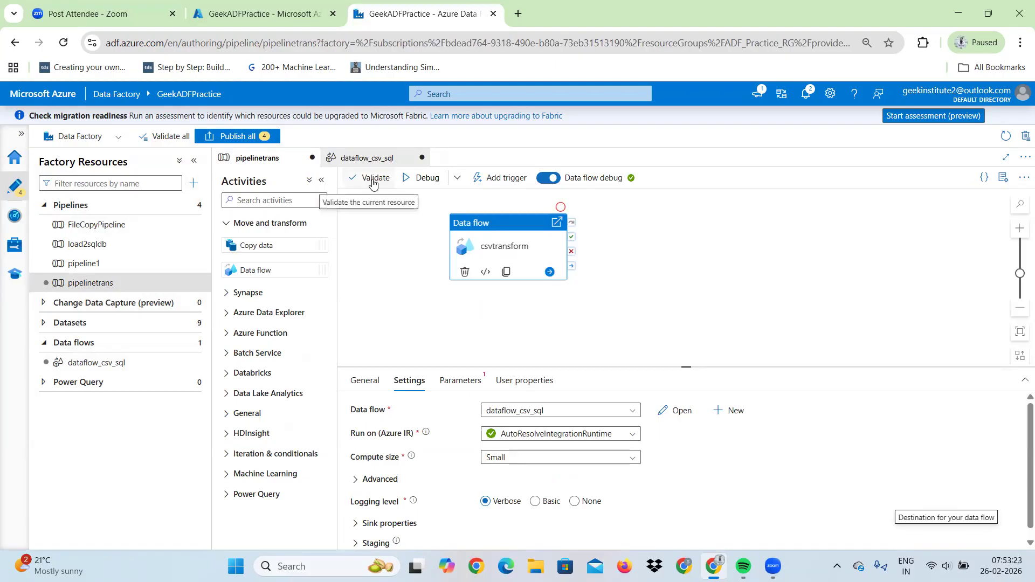
left_click(372, 181)
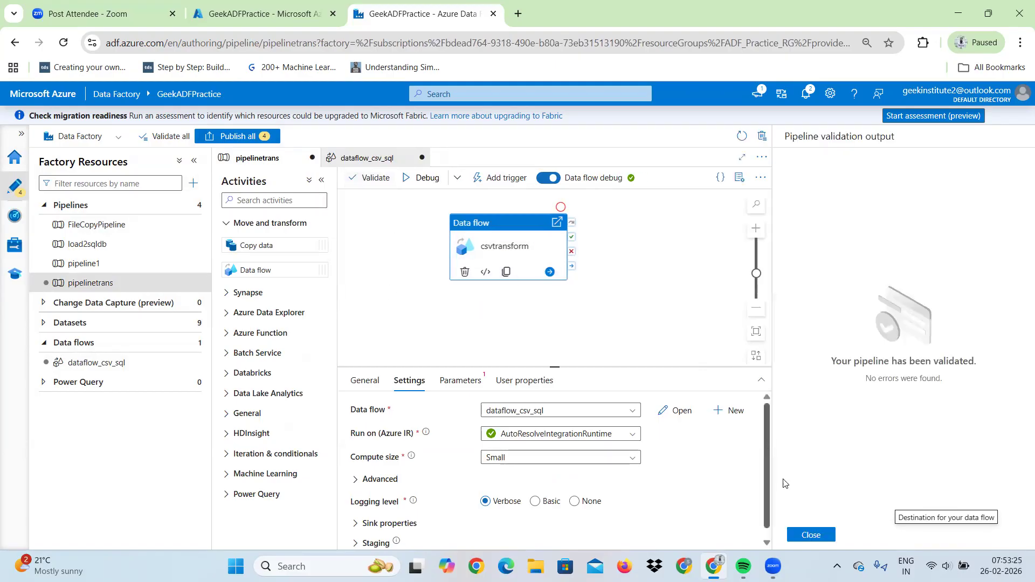
left_click(811, 535)
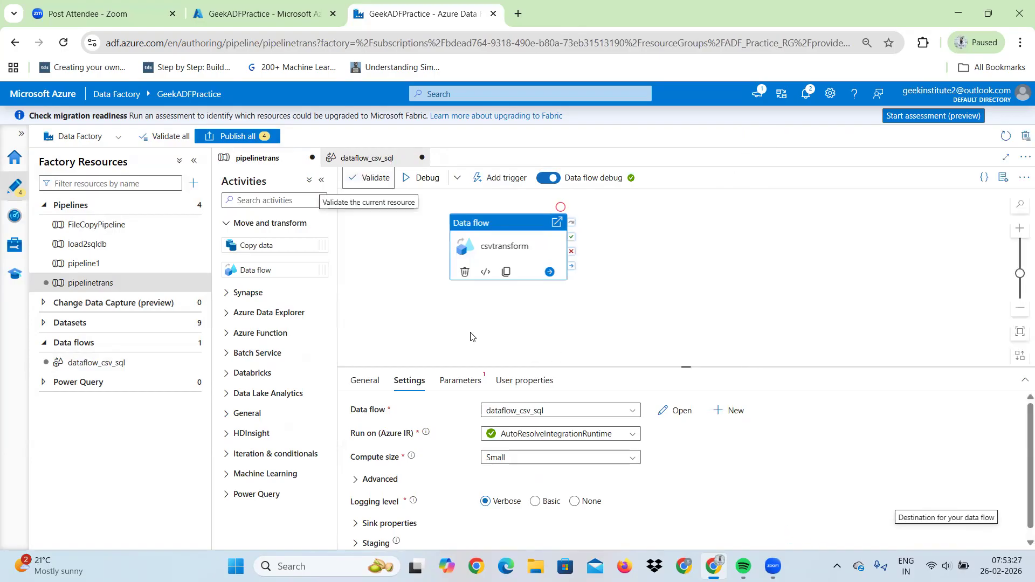
- Start a debug run of pipelinetrans and refresh the csvtransform activity's run status
left_click(420, 180)
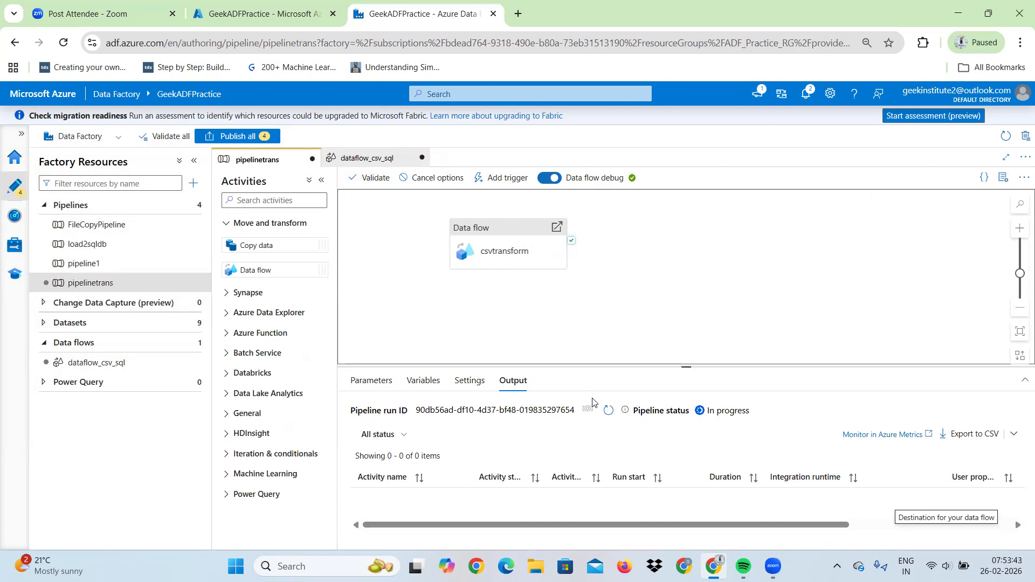
left_click(609, 410)
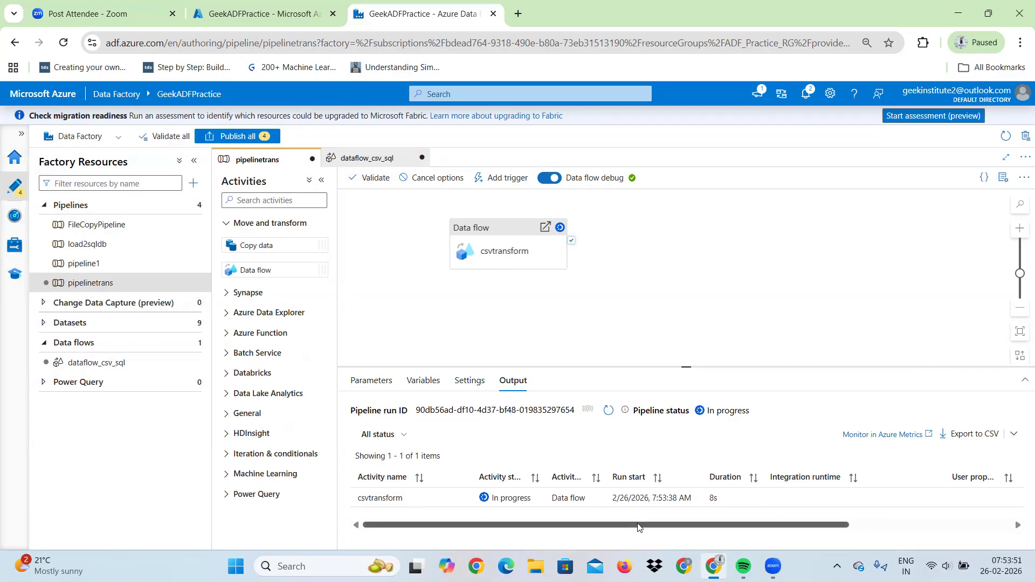
triple_click(606, 412)
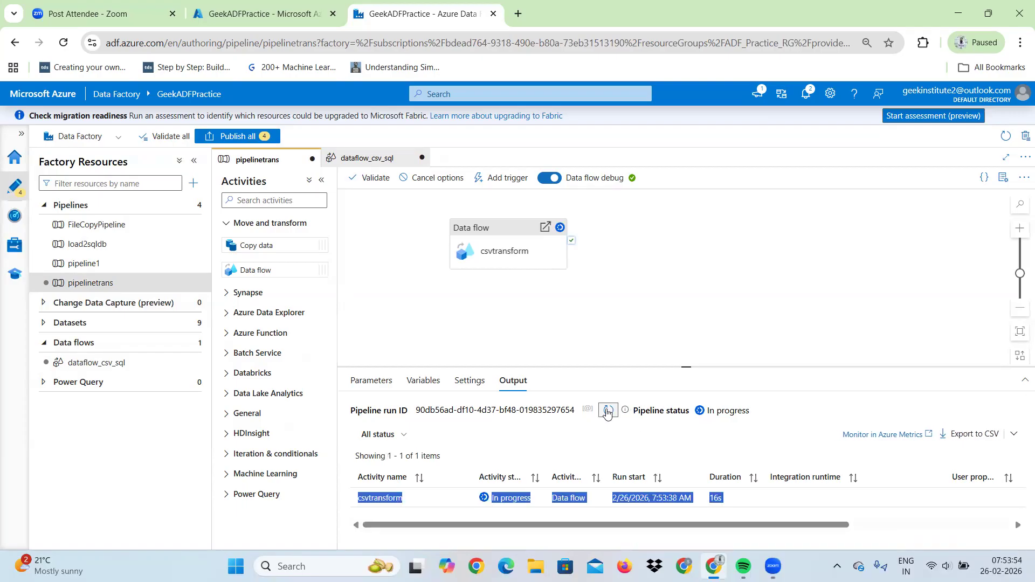
left_click(511, 504)
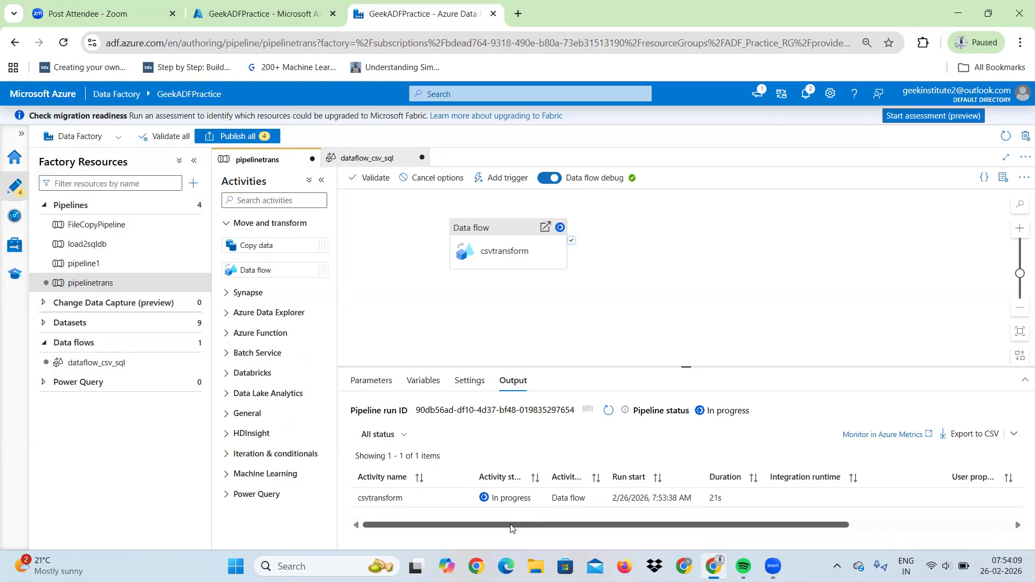
left_click(607, 415)
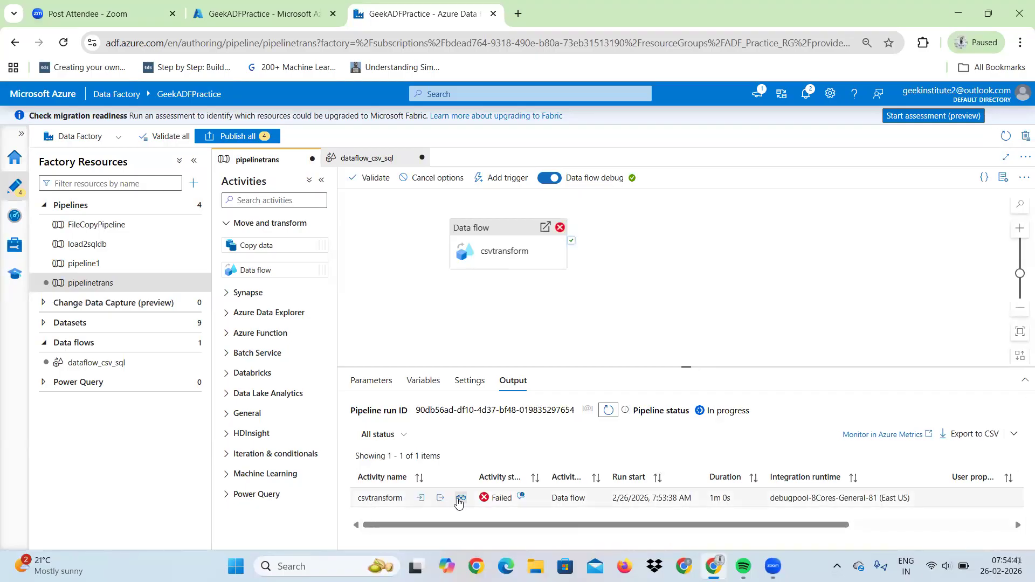
- Examine the csvtransform activity's output JSON from the debug run
left_click(441, 499)
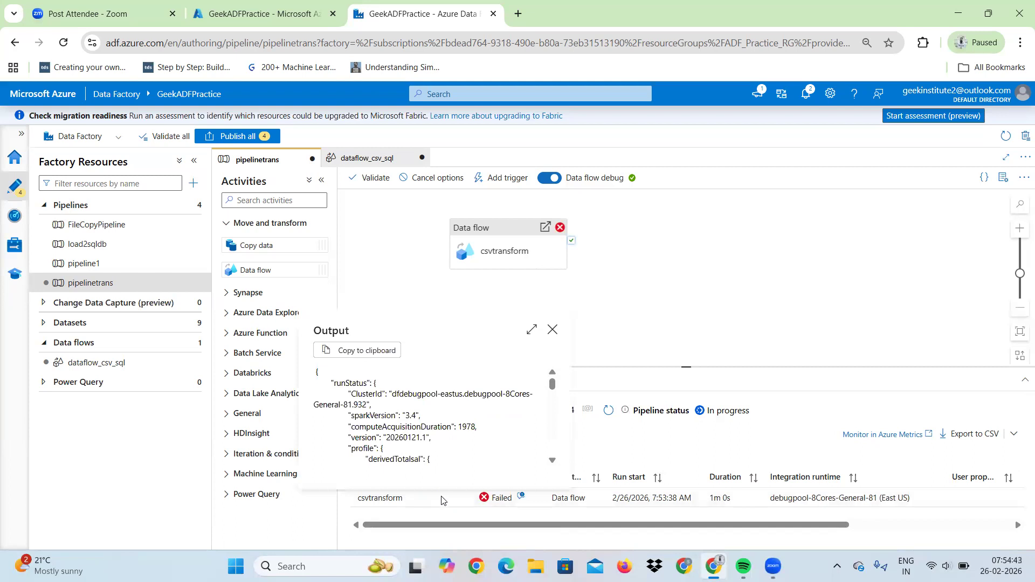
left_click(552, 413)
left_click(552, 413)
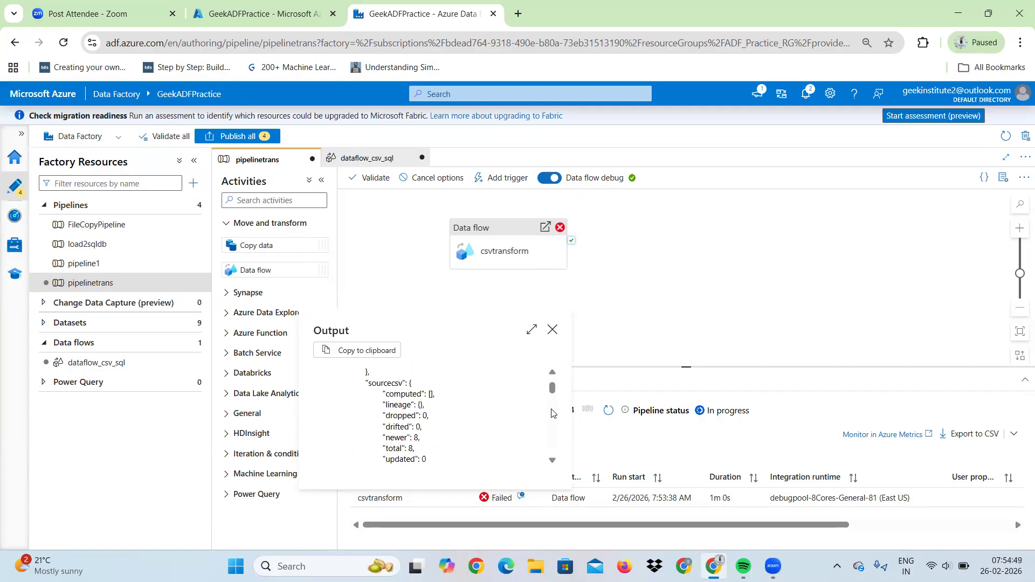
left_click(552, 329)
- Check the csvtransform run details and sink1 diagnostics for the job error, and return to pipeline authoring
left_click(459, 498)
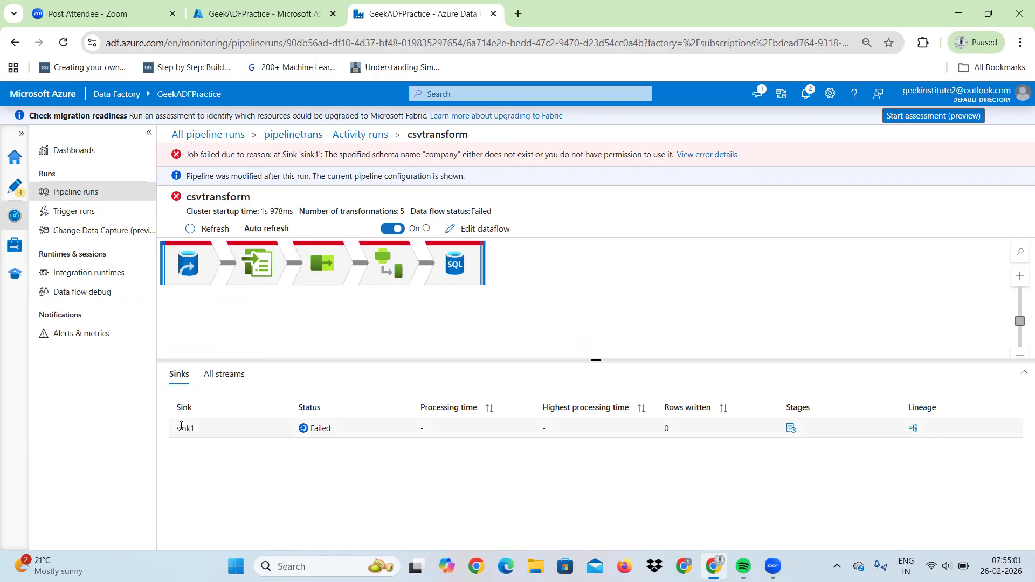
left_click(448, 279)
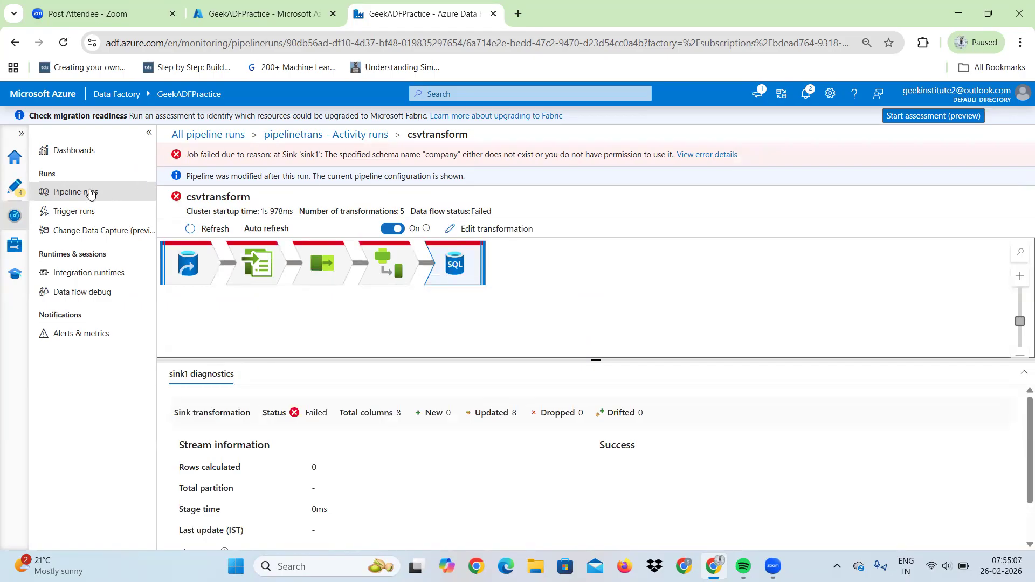
left_click(4, 190)
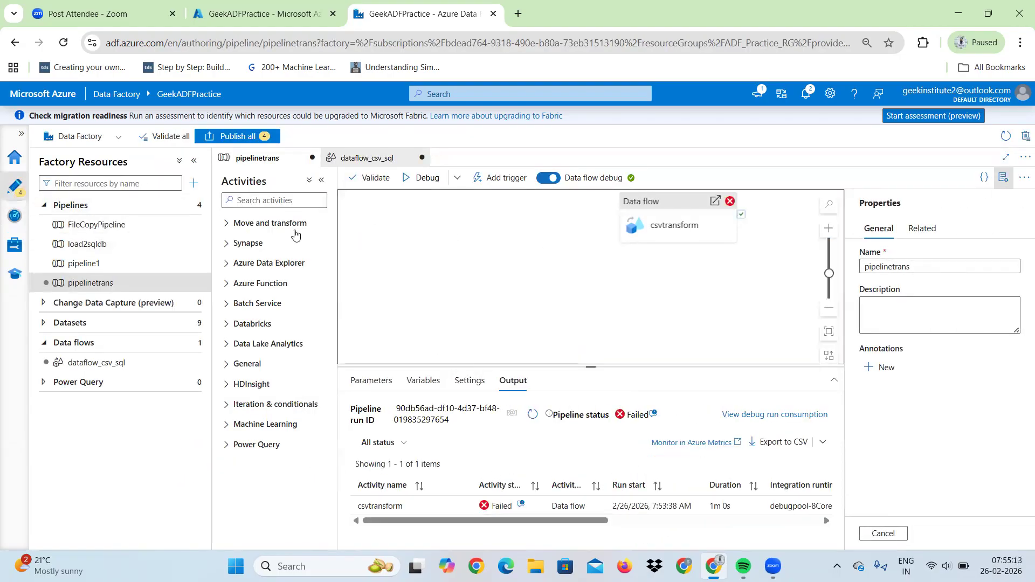
- In the dataflow_csv_sql data flow, select sink1 and open its AzureSqlTable2 dataset for editing
left_click(353, 161)
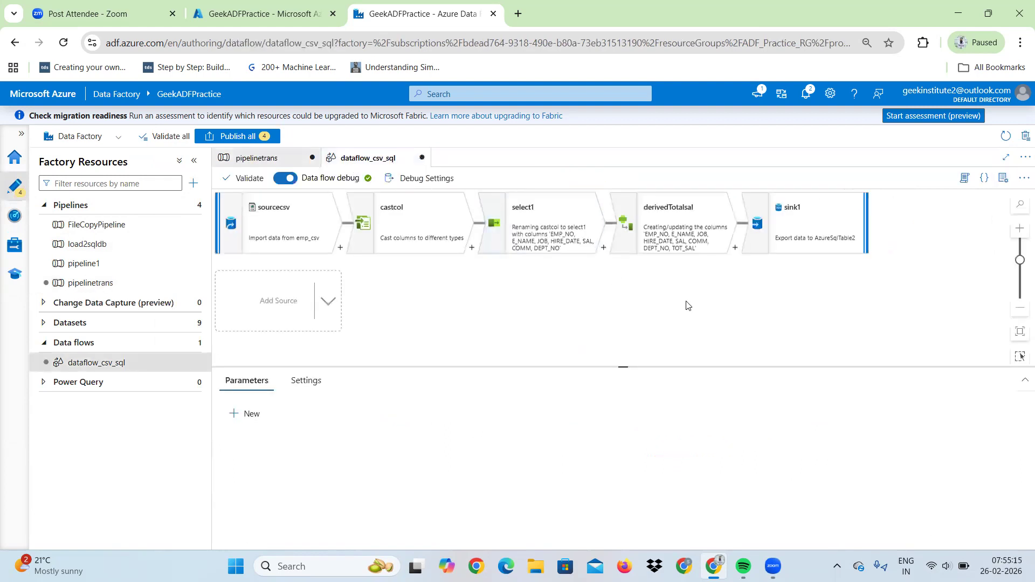
left_click(779, 236)
left_click(883, 533)
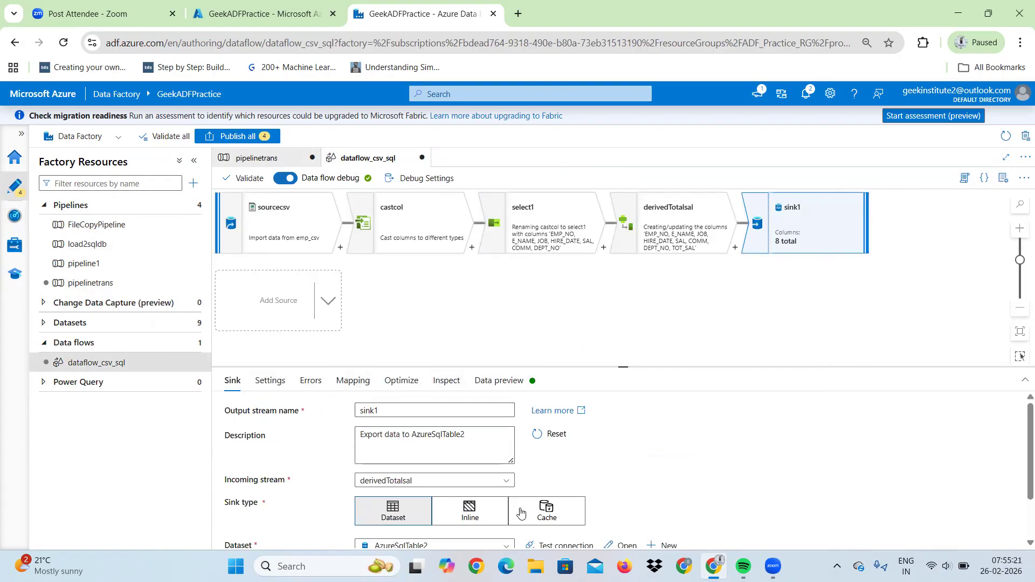
left_click(619, 545)
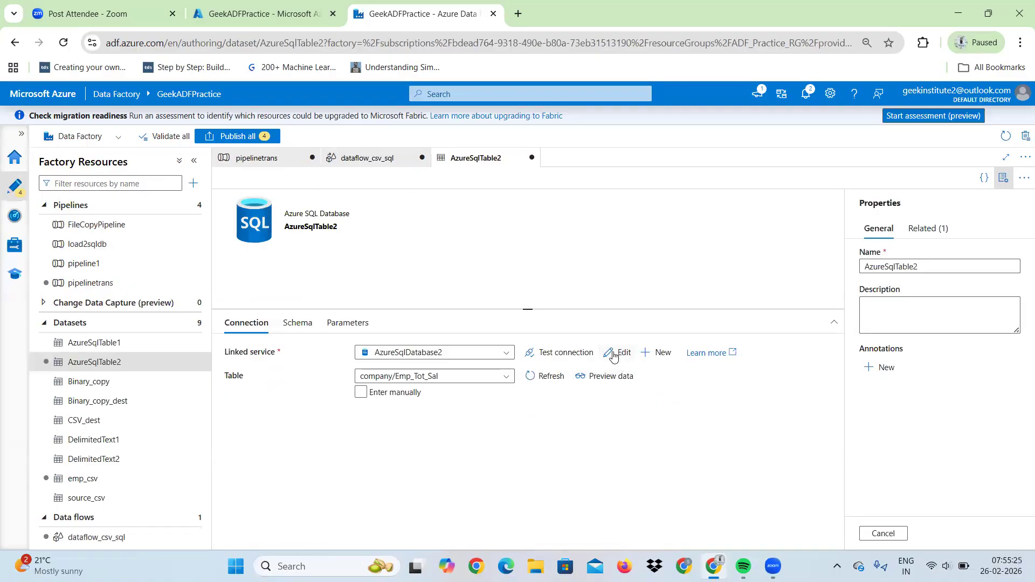
- Switch the dataset's table to manual entry and clear the schema name, keeping Emp_Tot_Sal as the table name
left_click(614, 356)
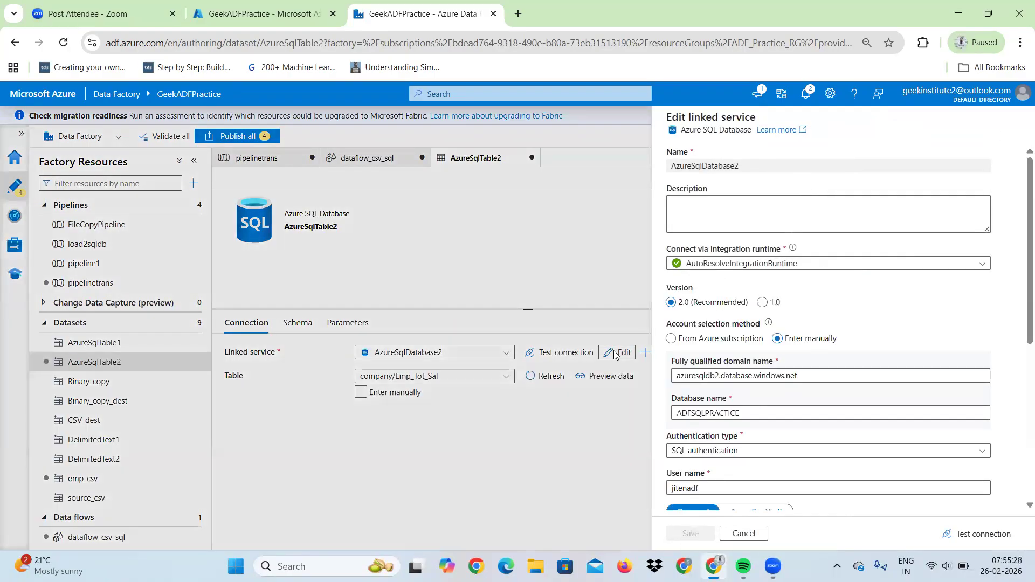
left_click(744, 533)
left_click(361, 392)
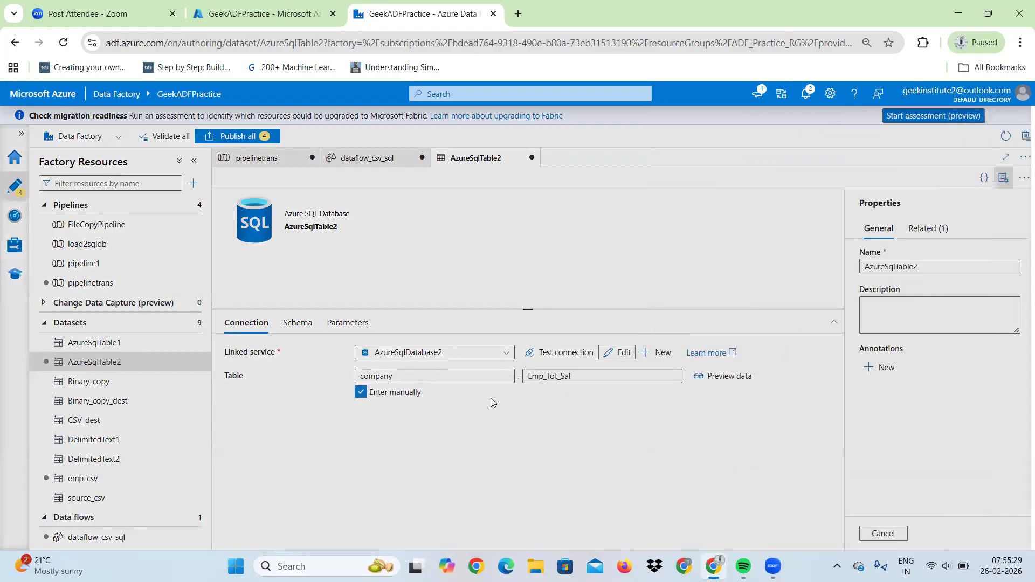
left_click_drag(485, 376, 250, 389)
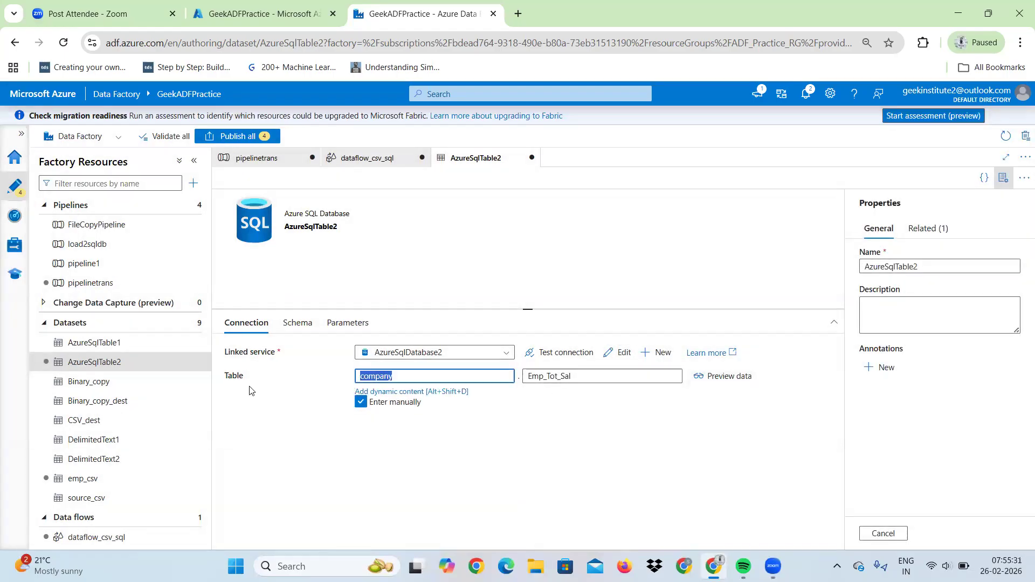
key("BackSpace")
left_click(485, 480)
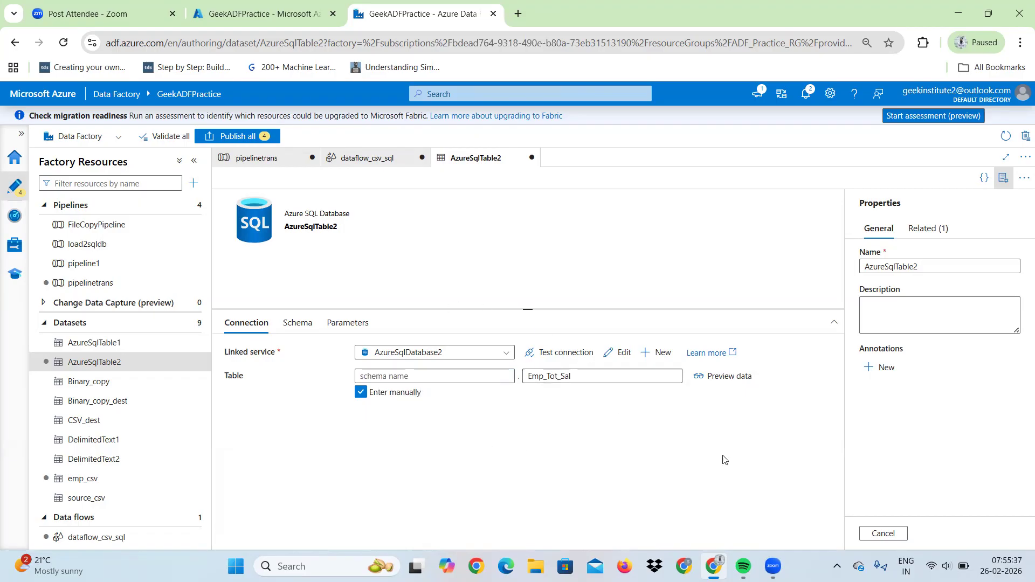
left_click(879, 533)
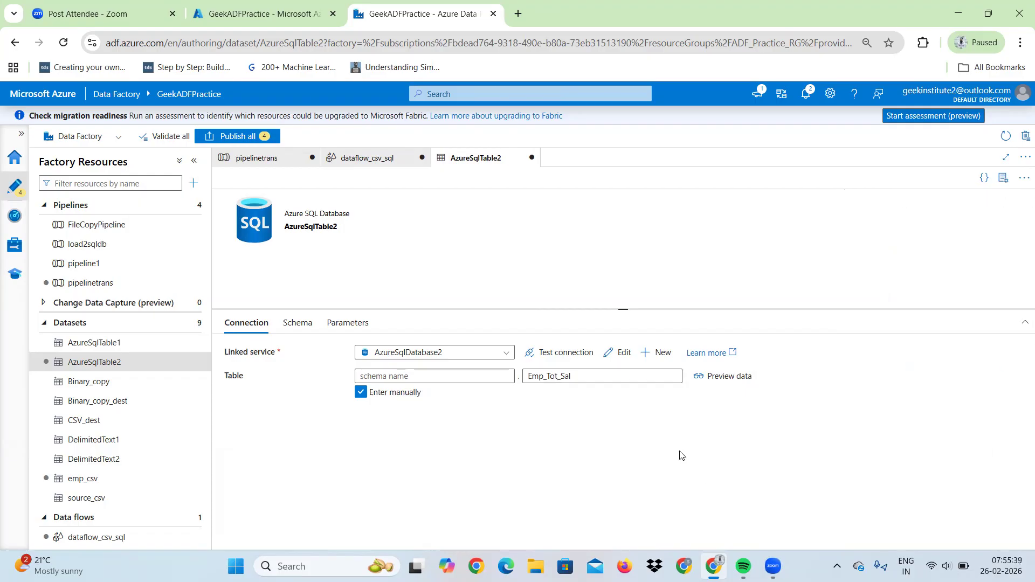
- Start a debug run of the pipelinetrans pipeline, move the csvtransform activity toward the canvas centre and hide the pipeline properties
left_click(257, 163)
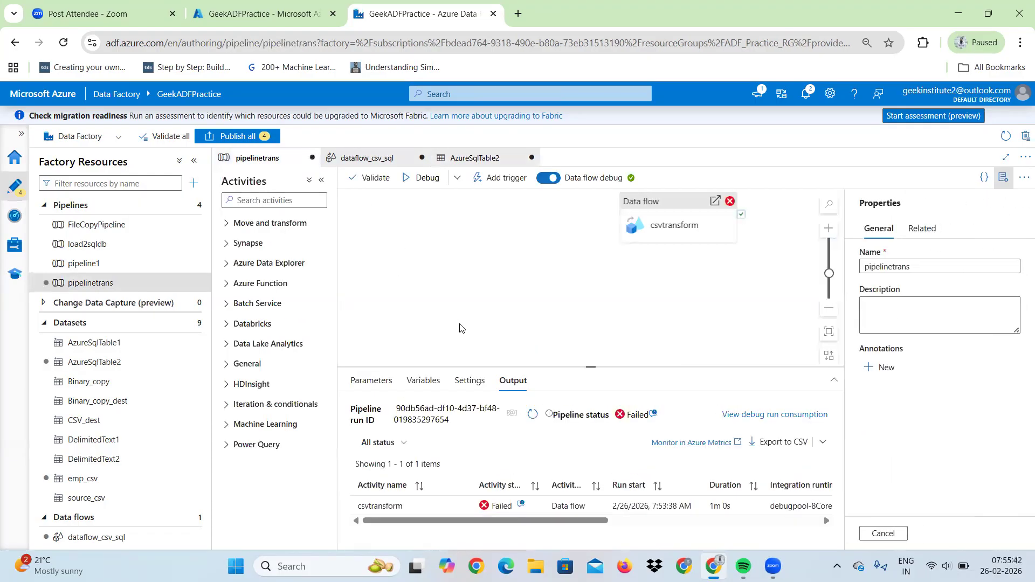
left_click(430, 179)
left_click_drag(666, 205, 507, 255)
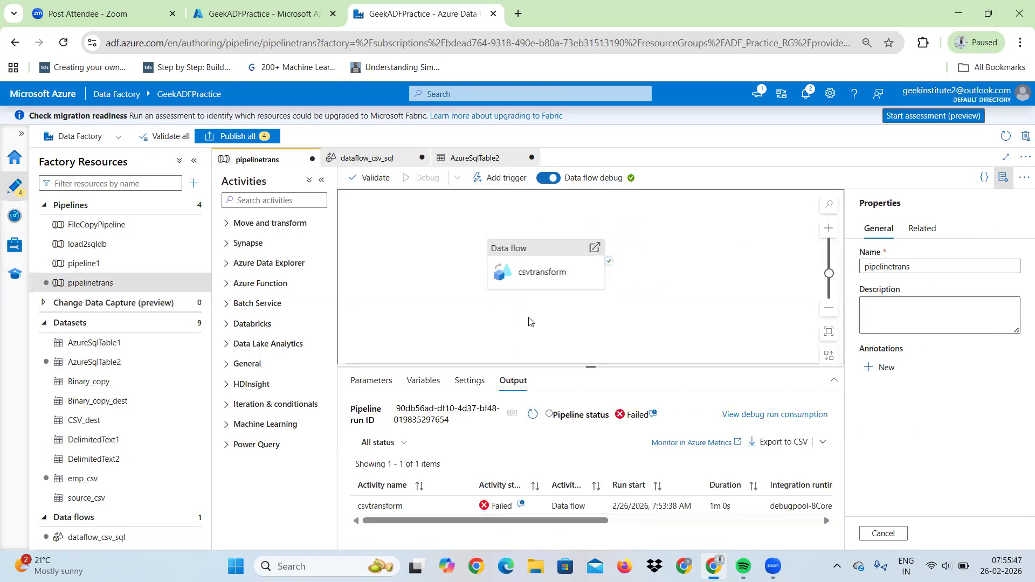
left_click(887, 533)
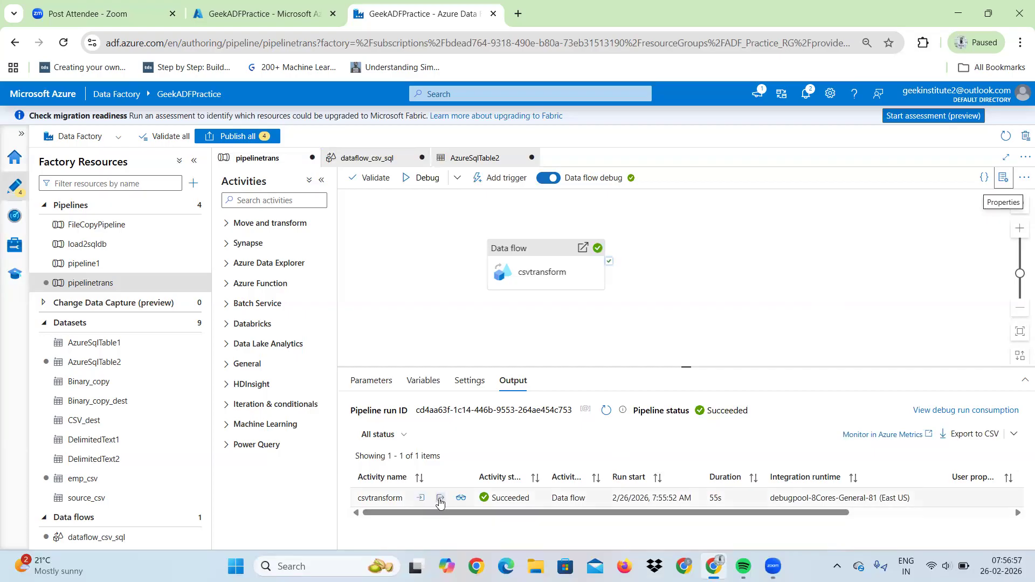
- Examine the output JSON of the csvtransform run, including the source and sink column lineage, and close it
left_click(440, 498)
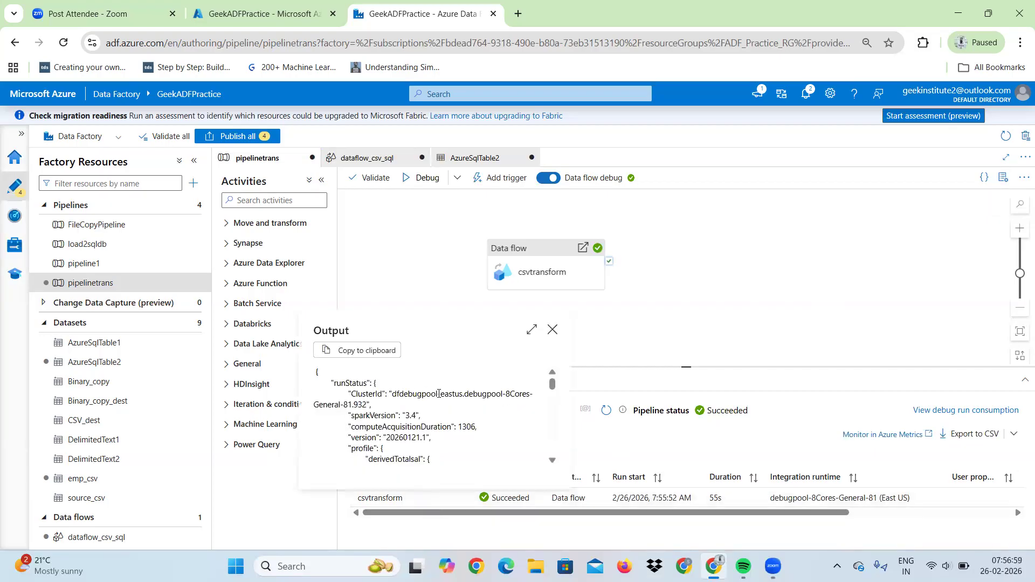
scroll(551, 433, "down", 3)
scroll(551, 432, "down", 3)
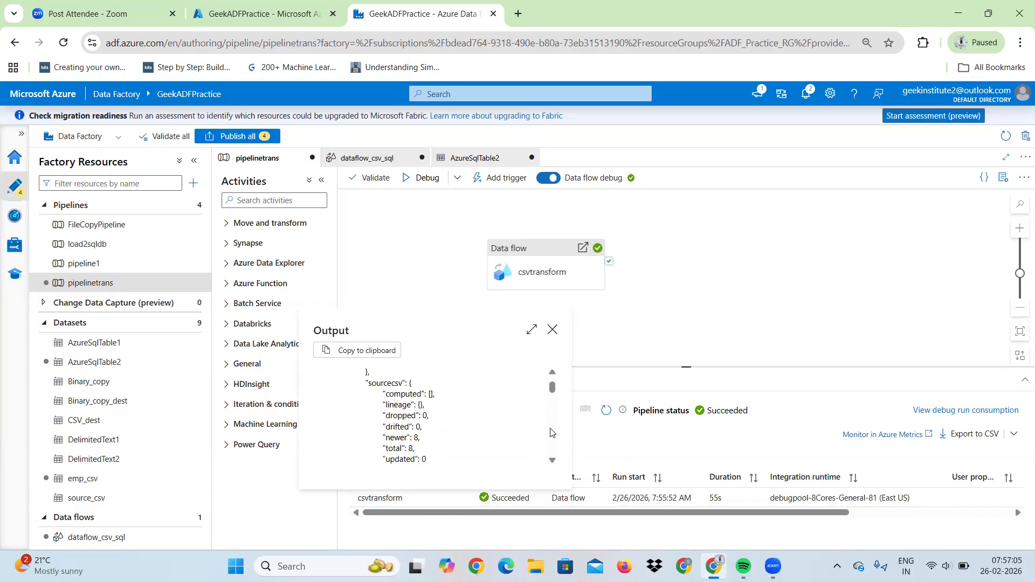
mouse_move(553, 391)
left_mouse_down()
mouse_move(553, 411)
mouse_move(553, 396)
left_mouse_up()
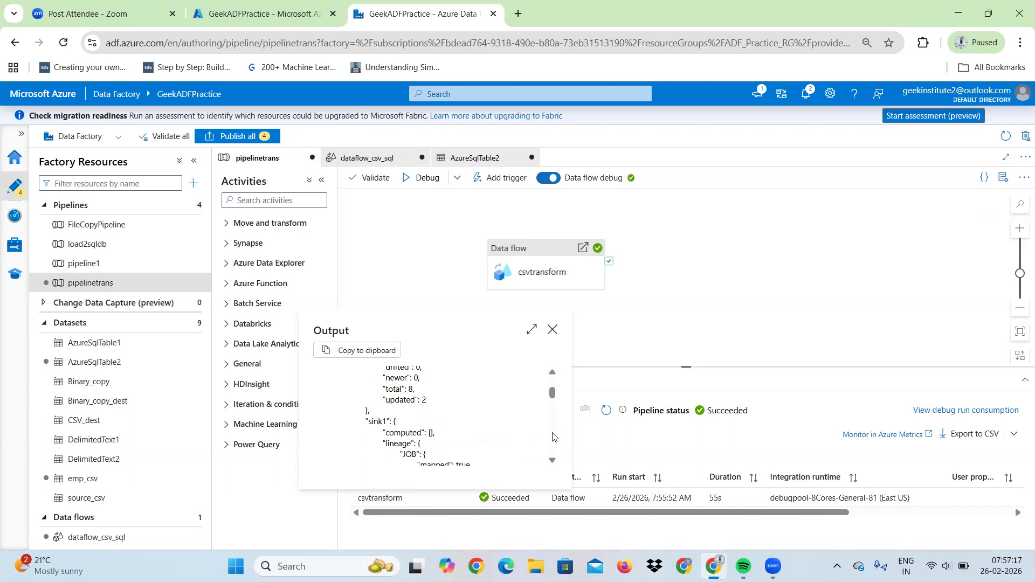
scroll(552, 438, "down", 1)
scroll(553, 437, "down", 4)
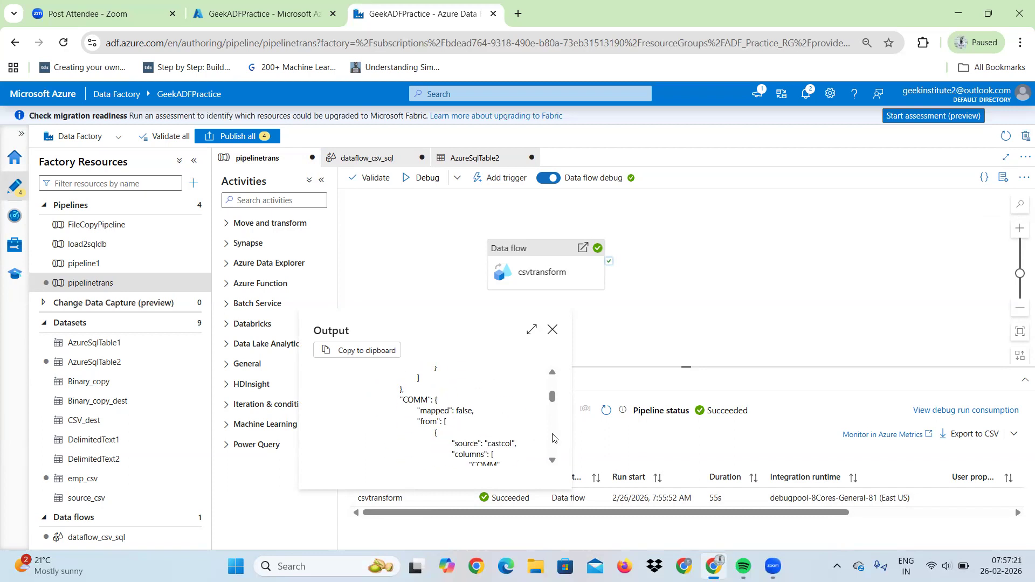
scroll(552, 438, "down", 3)
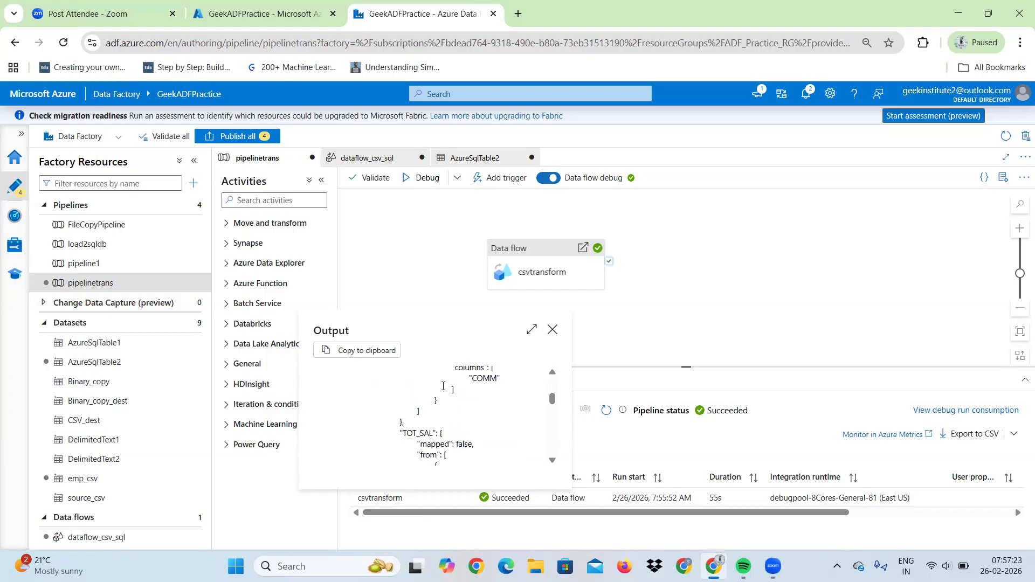
left_click(552, 330)
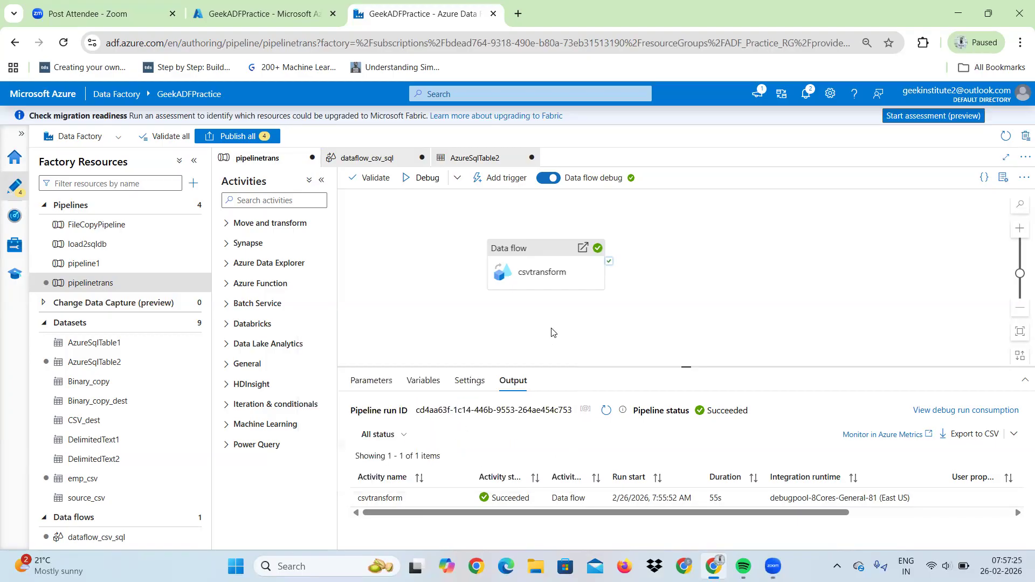
- Switch to the Azure portal and open the ADFSQLPRACTICE SQL database from the recent resources on the home page
left_click(248, 11)
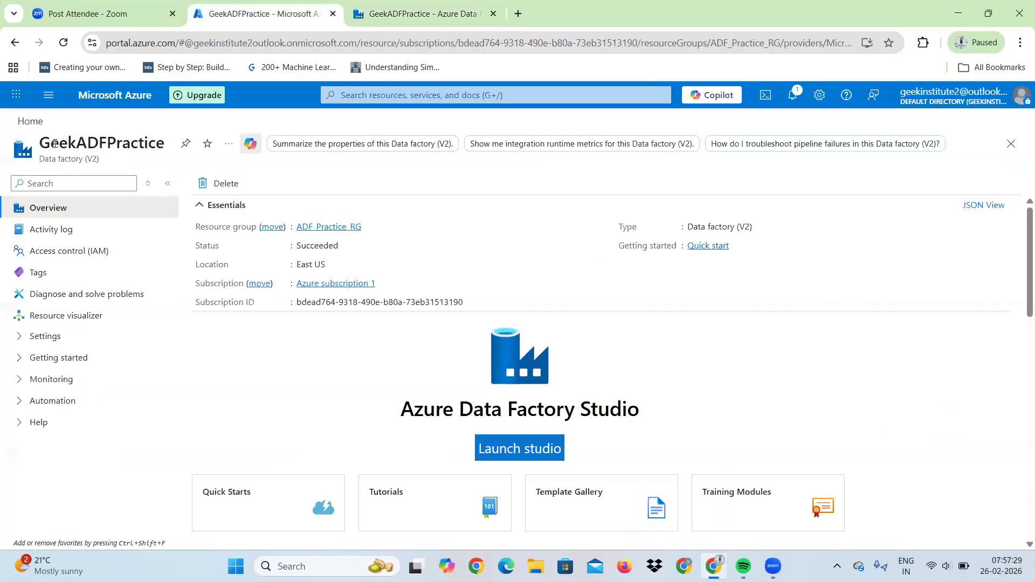
left_click(28, 123)
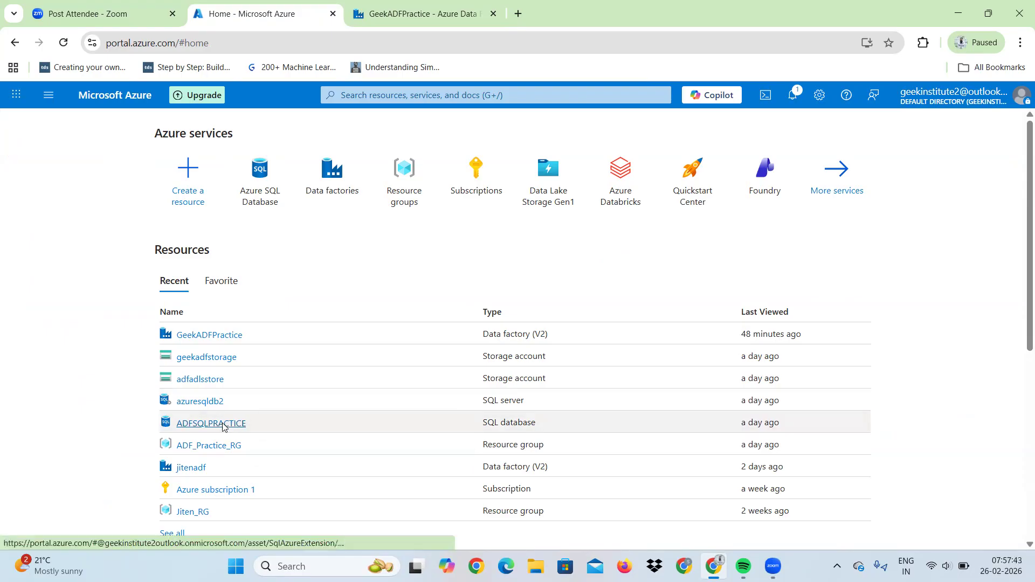
left_click(200, 424)
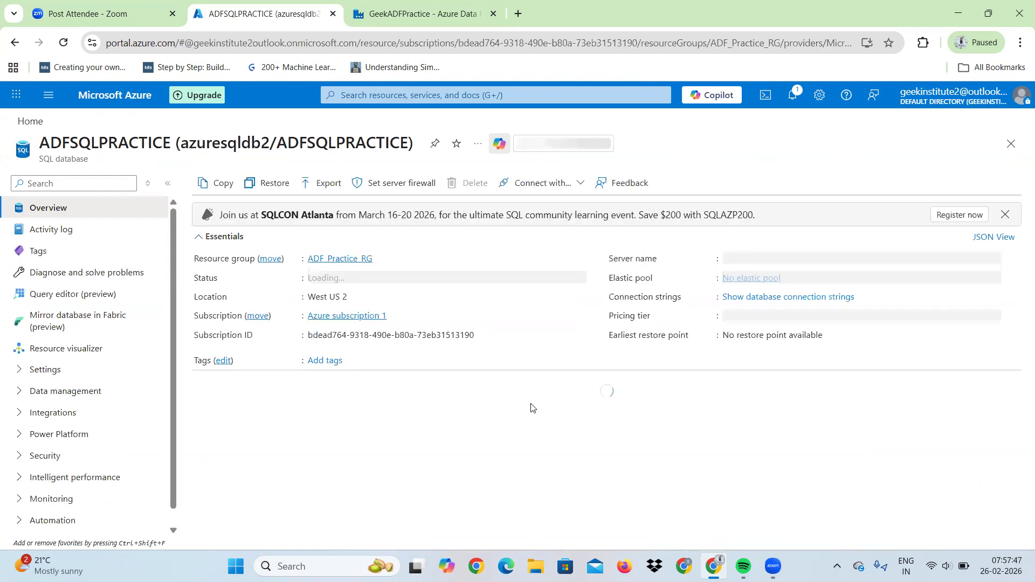
left_click_drag(1027, 377, 1018, 459)
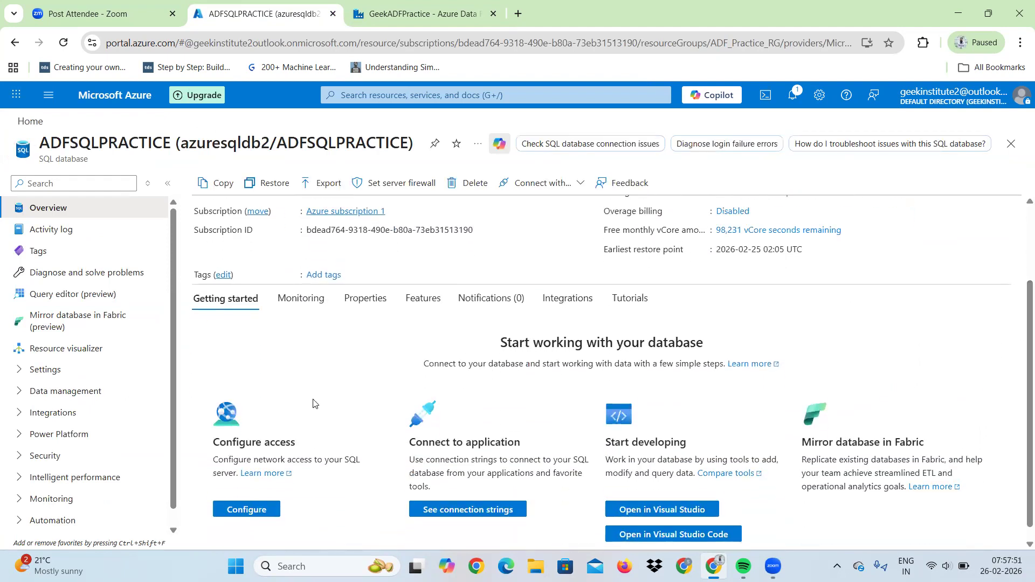
- Open the database's query editor and sign in by entering the SQL server account password
left_click(69, 295)
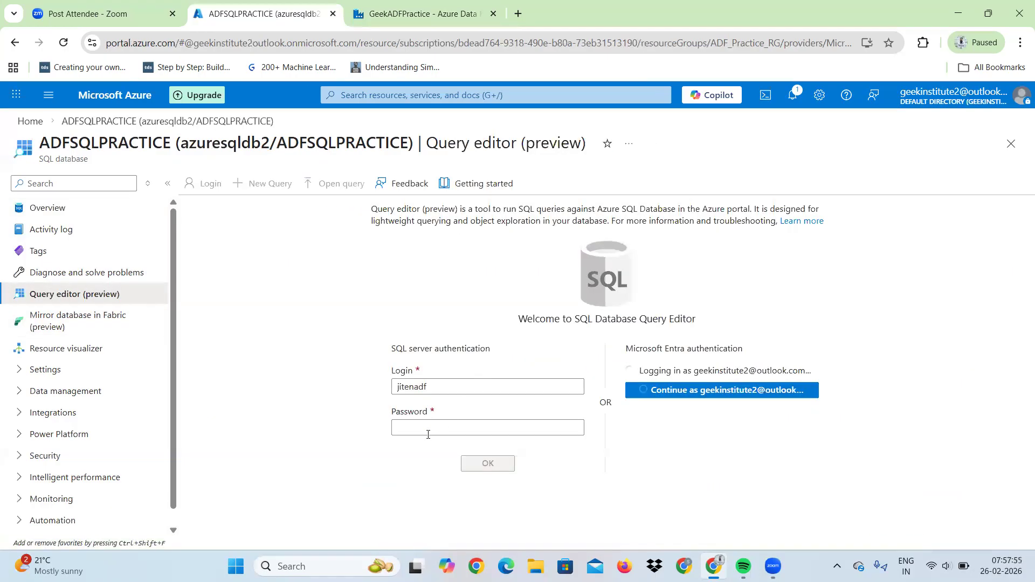
left_click(428, 429)
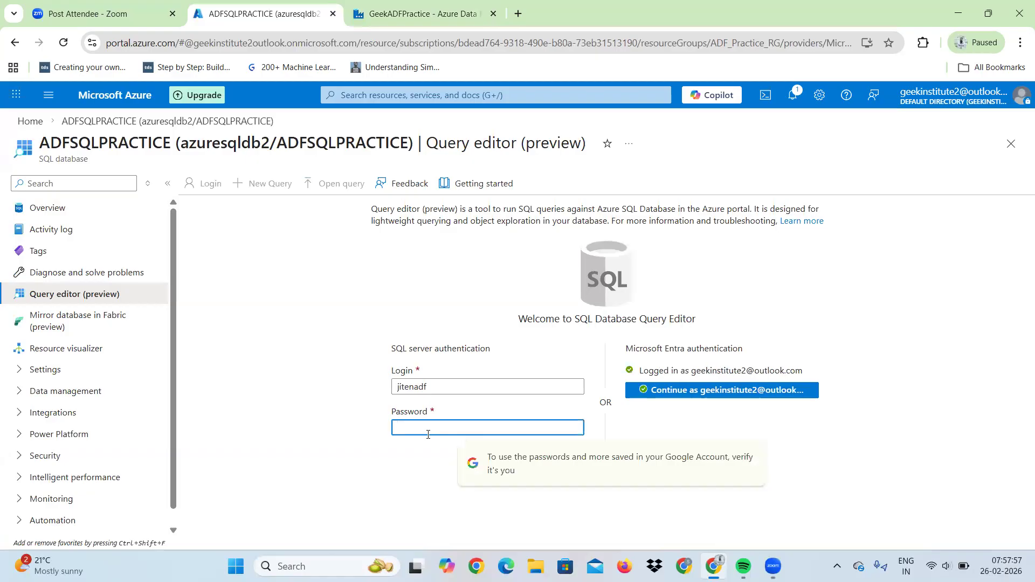
type("**********")
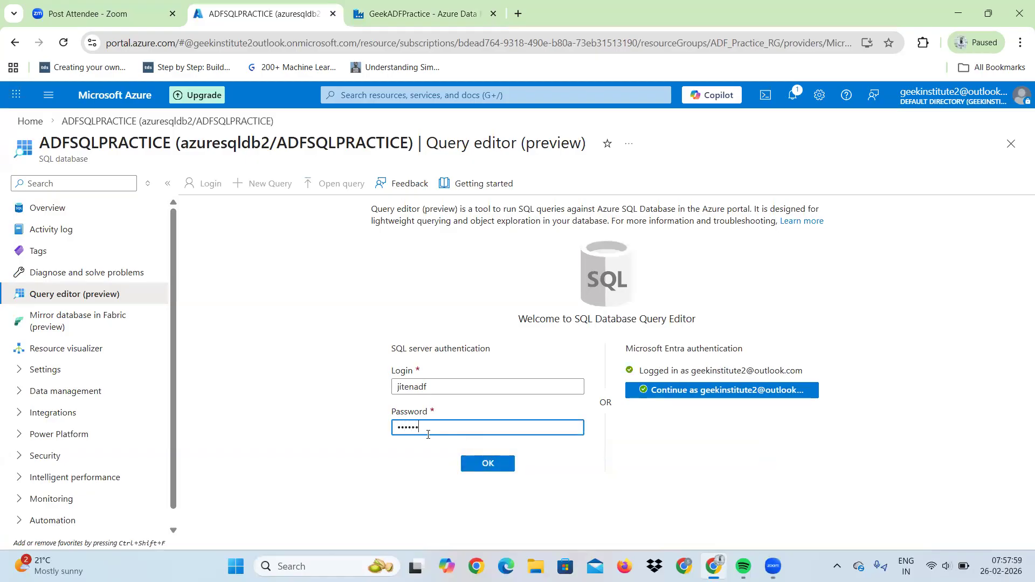
left_click(483, 468)
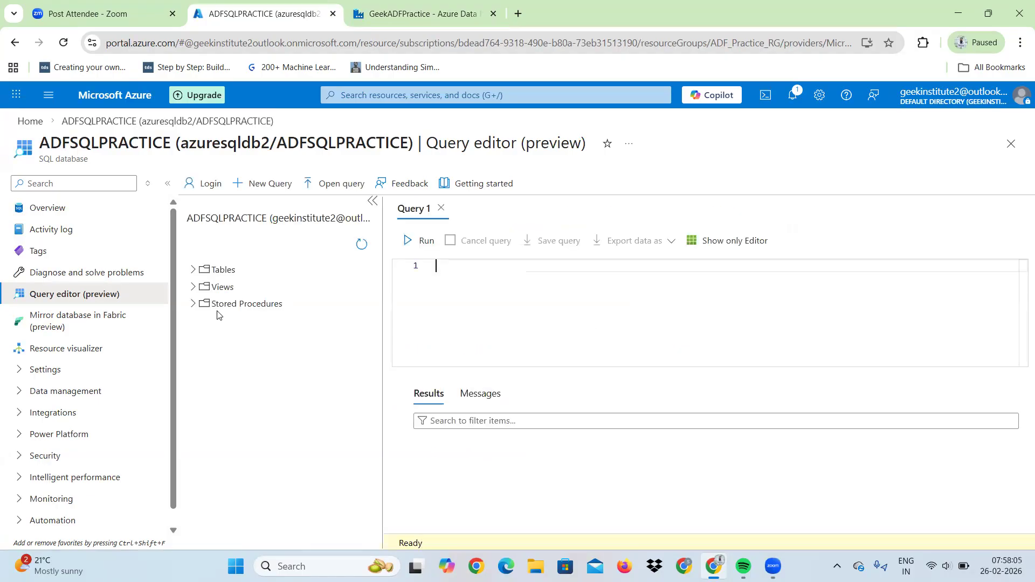
- Expand the database's tables and run the query "select * from [dbo].[Emp_Tot_Sal]"
left_click(193, 274)
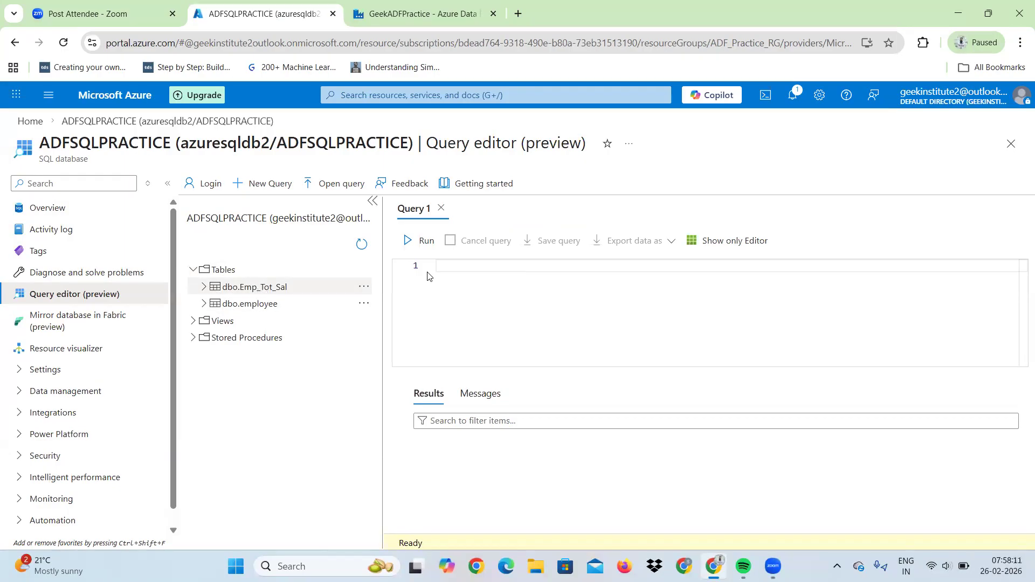
type("selec")
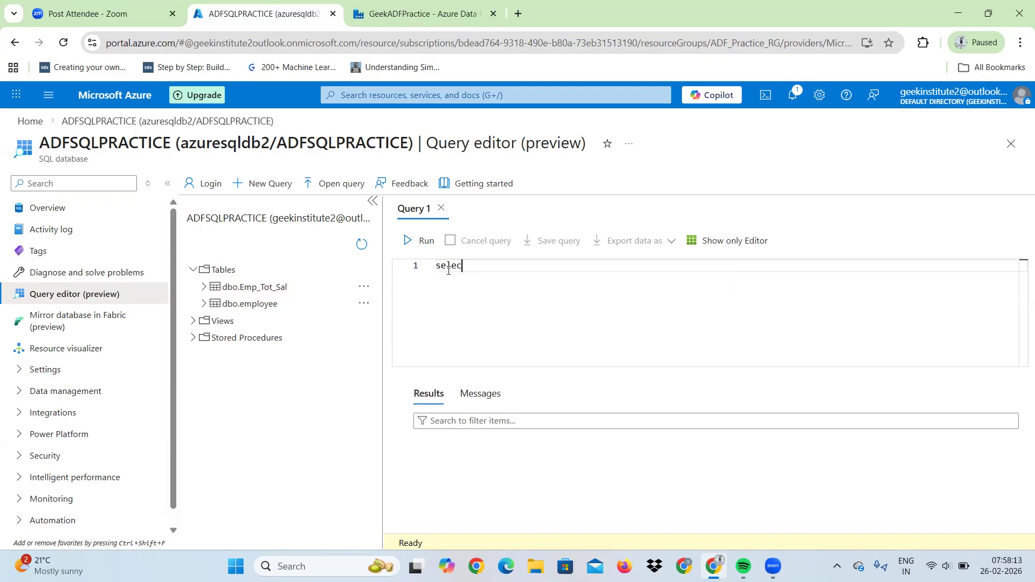
type("t * from dbo")
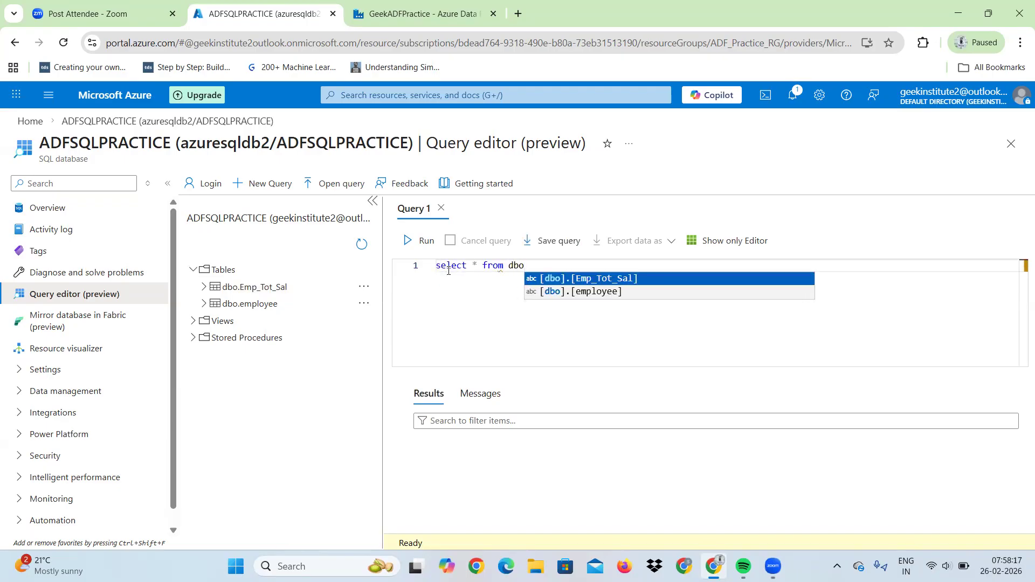
key("Return")
left_click(415, 243)
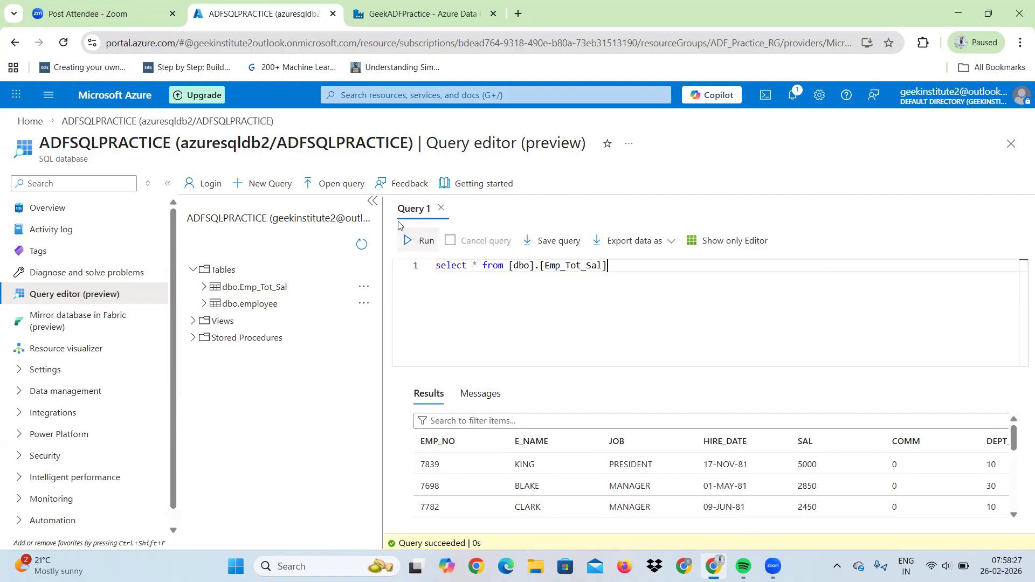
- Collapse the object explorer and review the returned employee rows, including the SAL, COMM and TOT_SAL columns
left_click(374, 203)
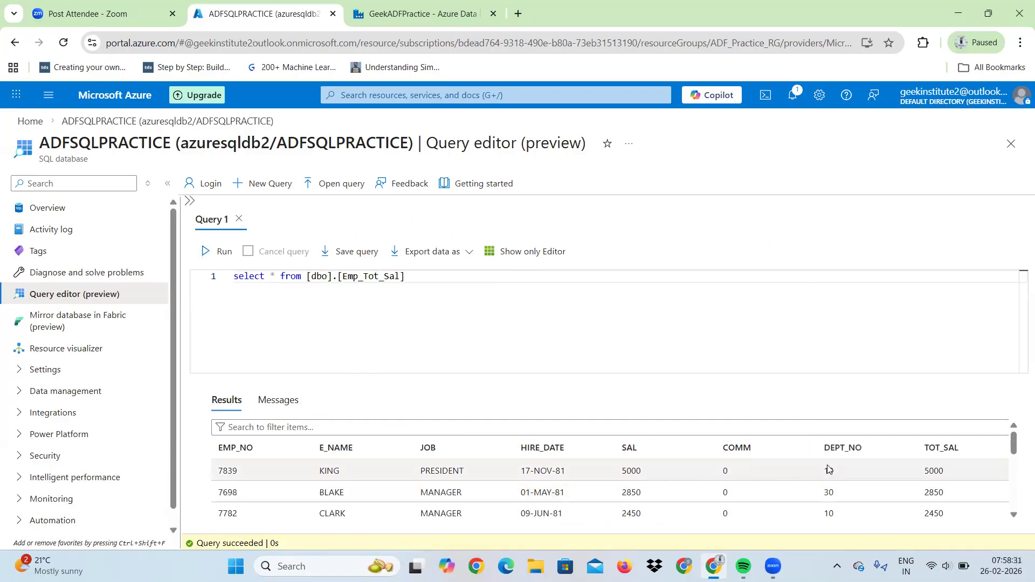
left_click(1016, 477)
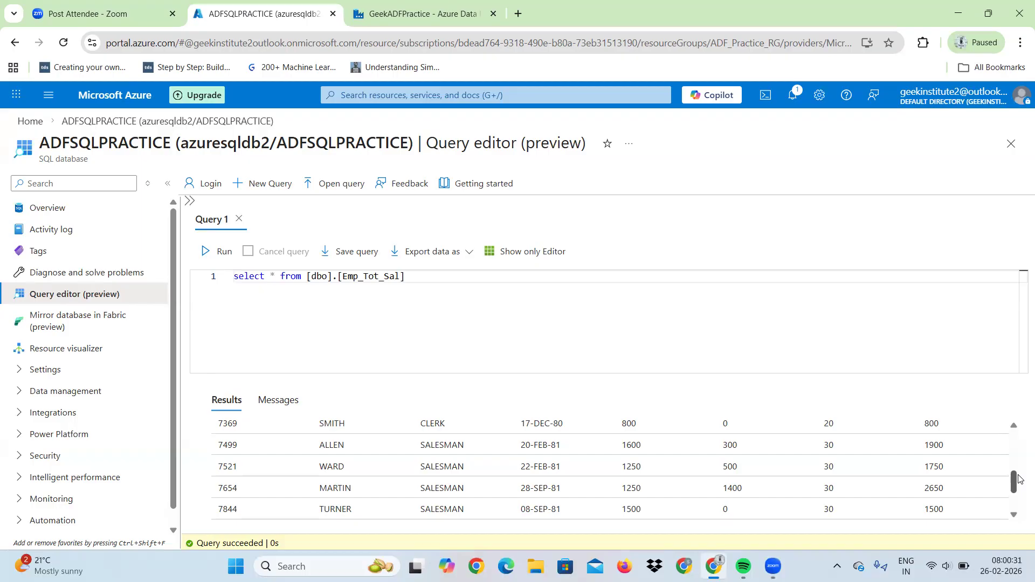
scroll(1018, 478, "up", 5)
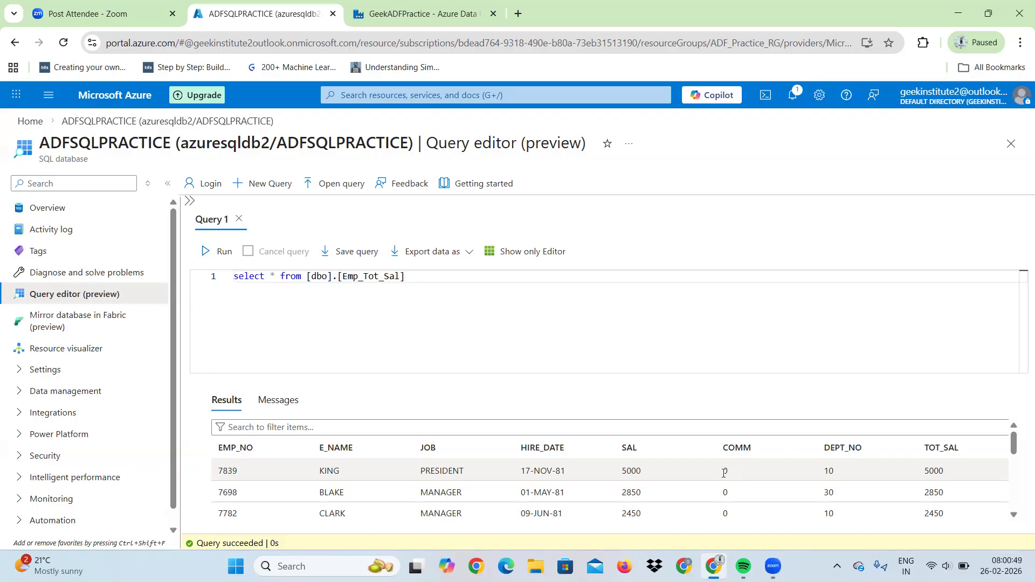
- Return to Data Factory and open the derivedTotalsal transformation's settings in the dataflow_csv_sql data flow
left_click(403, 15)
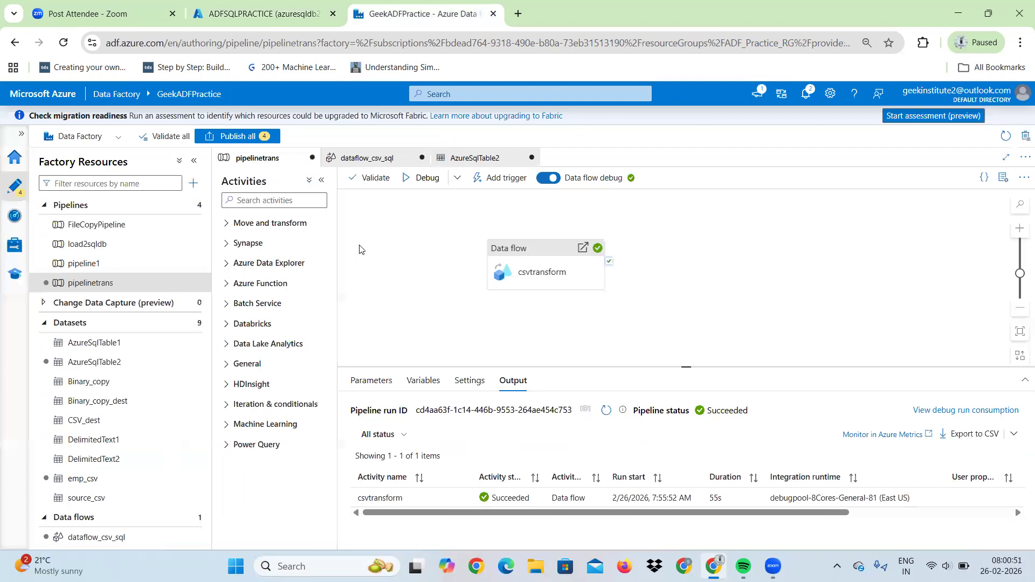
left_click(371, 159)
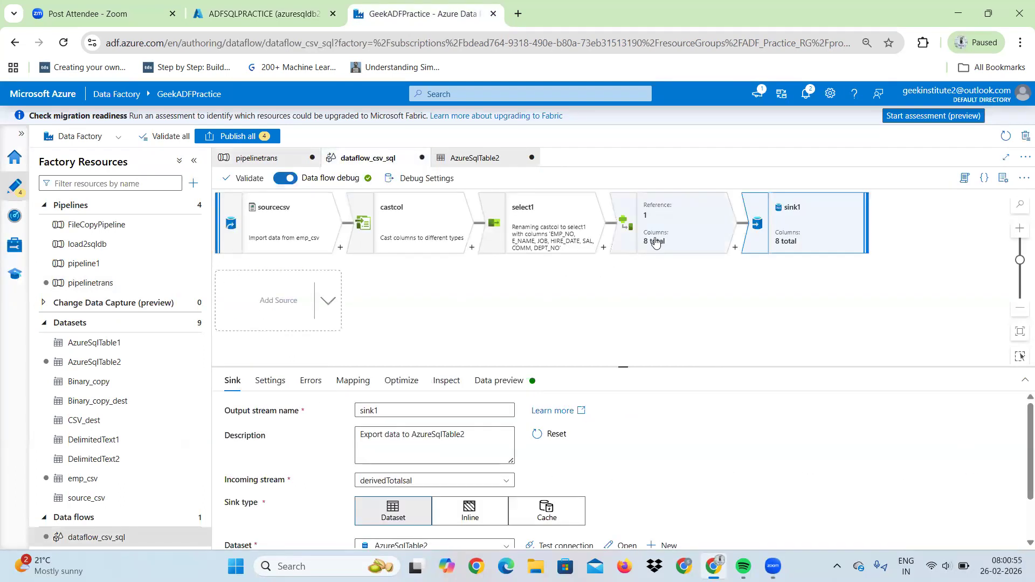
left_click(656, 242)
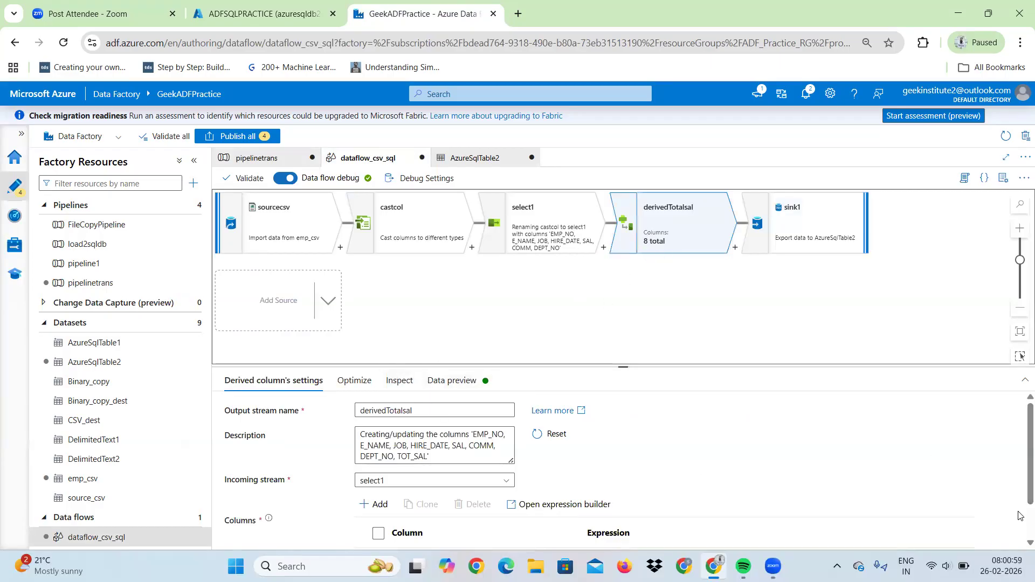
- Remove the COMM column from derivedTotalsal's derived columns and refresh the transformation's data preview
scroll(1019, 514, "down", 1)
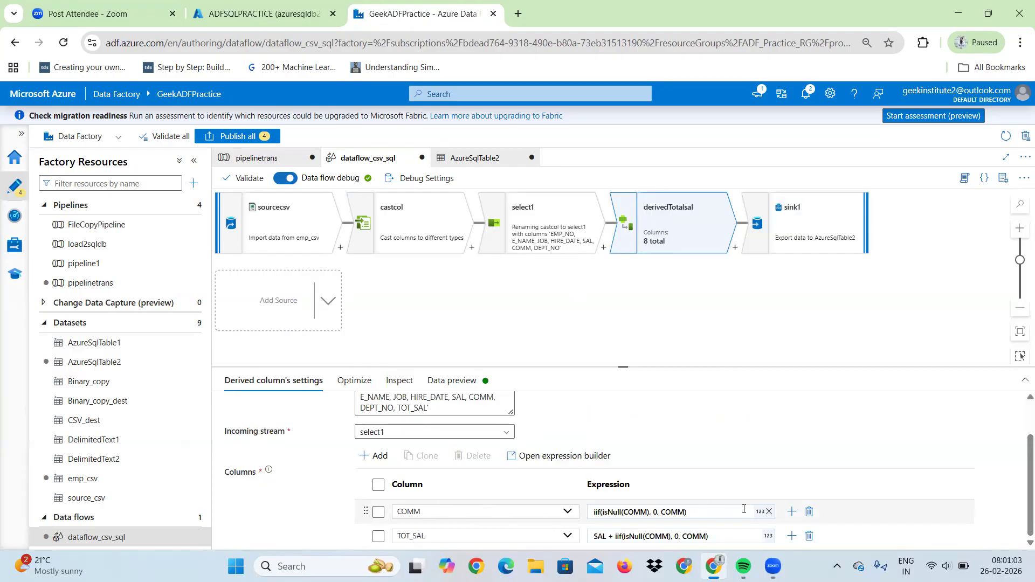
left_click(808, 513)
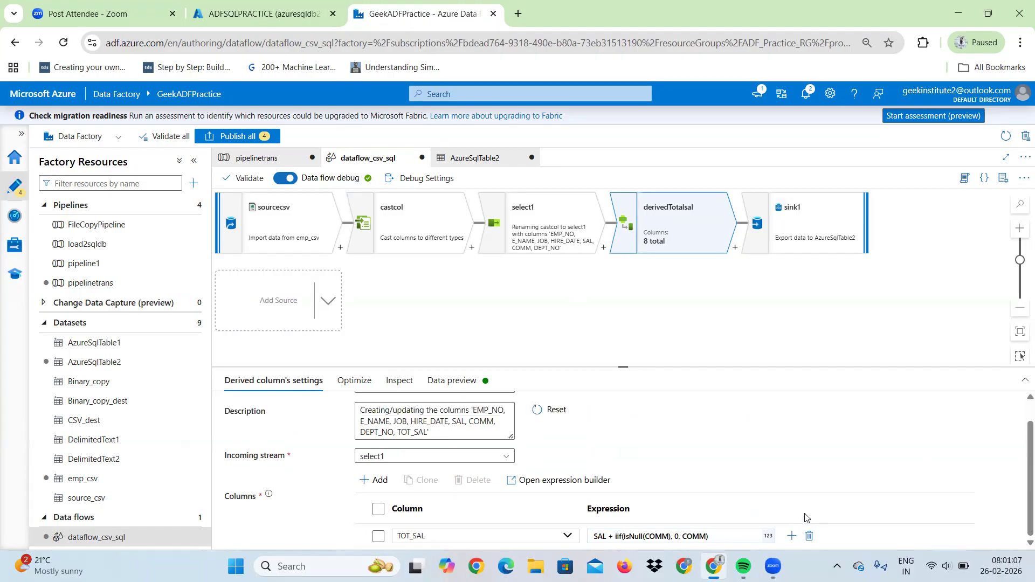
left_click(455, 380)
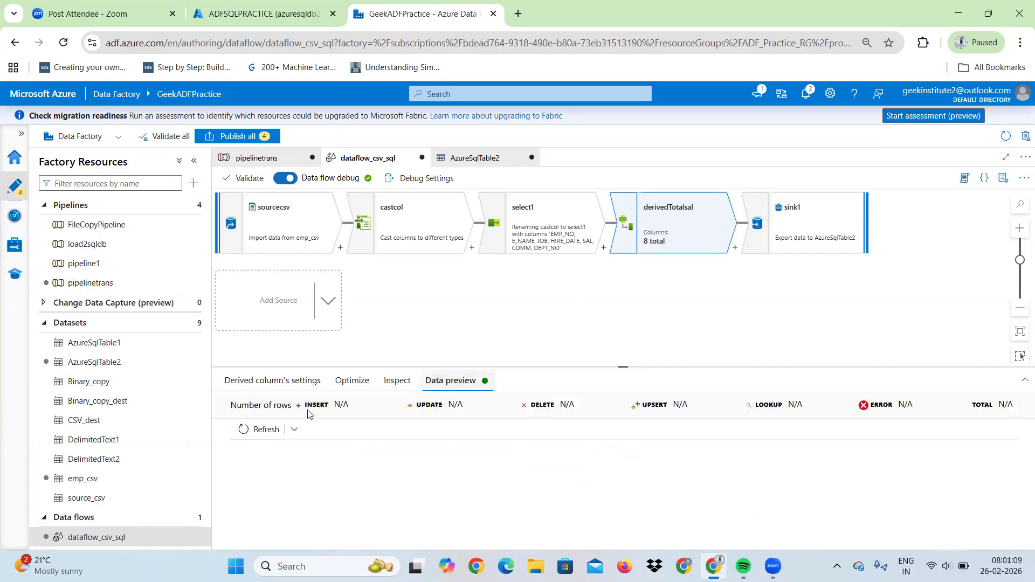
left_click(251, 429)
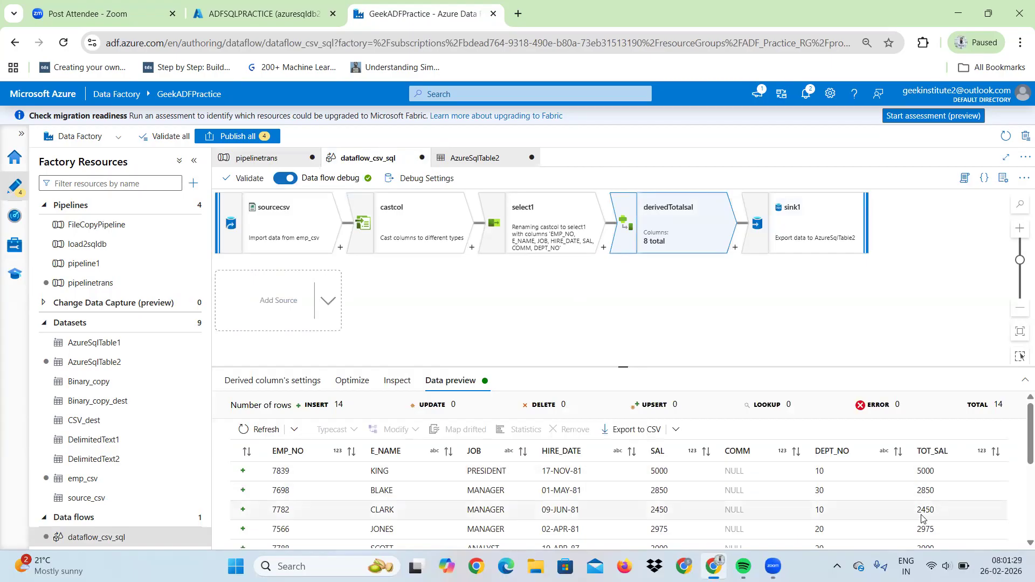
- Enlarge the data preview and examine the HIRE_DATE and TOT_SAL columns of the derivedTotalsal output
mouse_move(1020, 457)
left_mouse_down()
mouse_move(1020, 523)
mouse_move(1018, 443)
left_mouse_up()
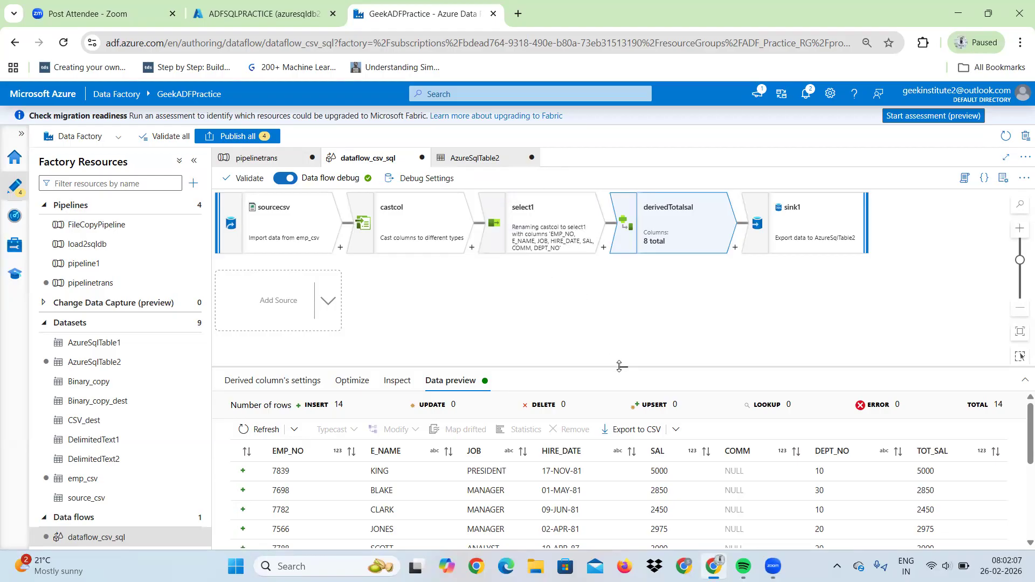
left_click_drag(620, 367, 619, 352)
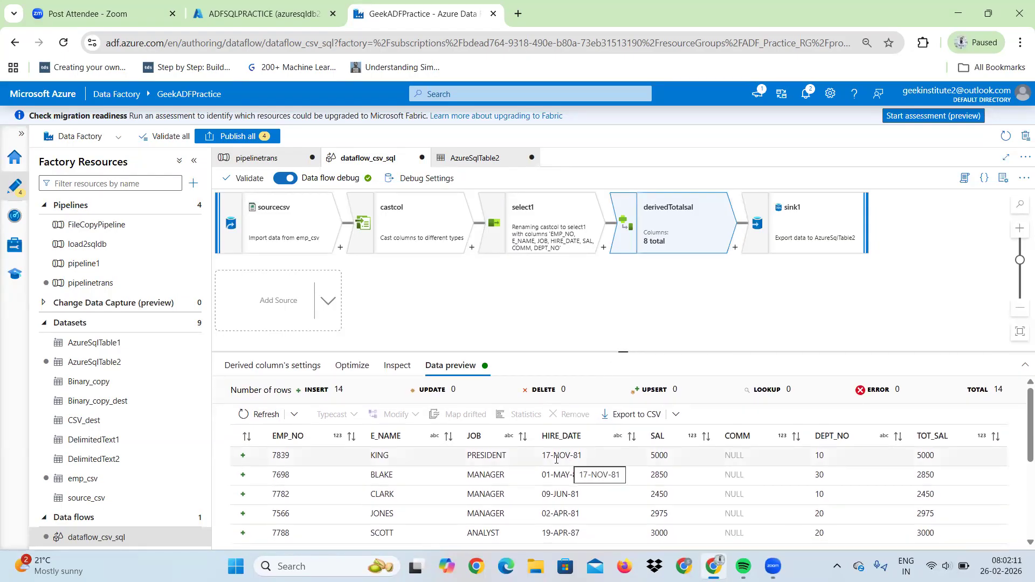
left_click(923, 458)
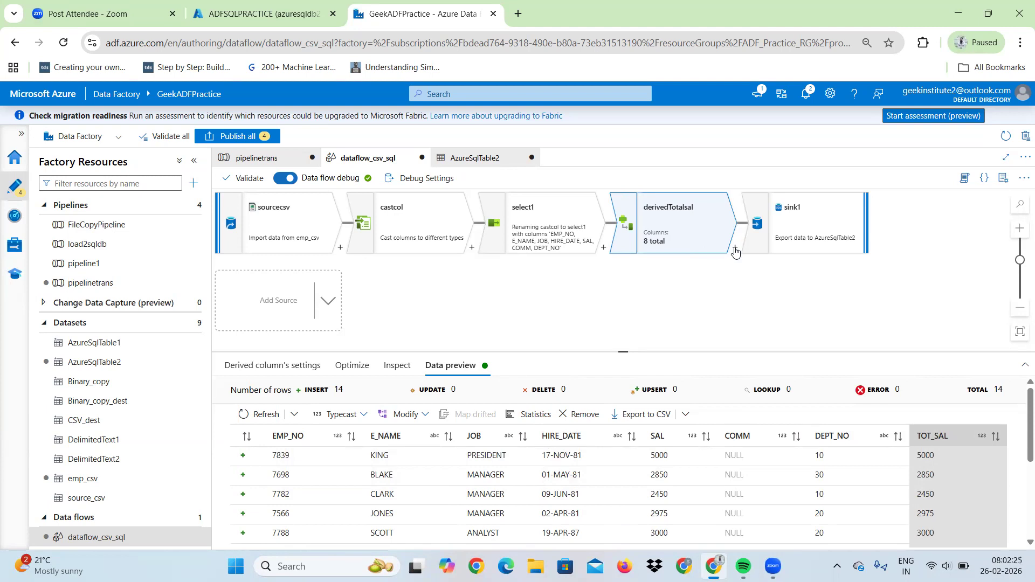
left_click(682, 238)
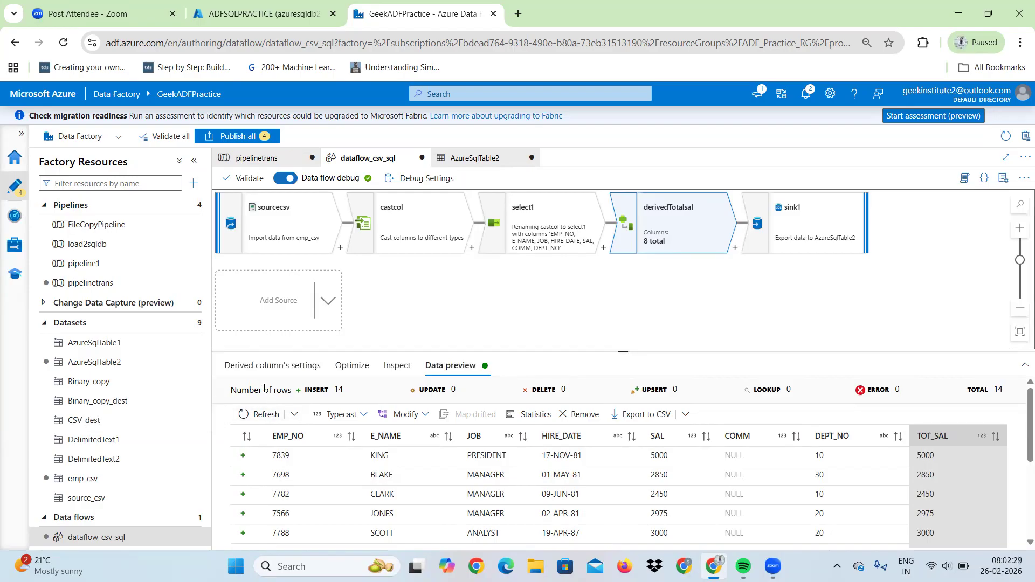
- Add a second derived column below TOT_SAL in derivedTotalsal's settings and assign it to HIRE_DATE
left_click(259, 372)
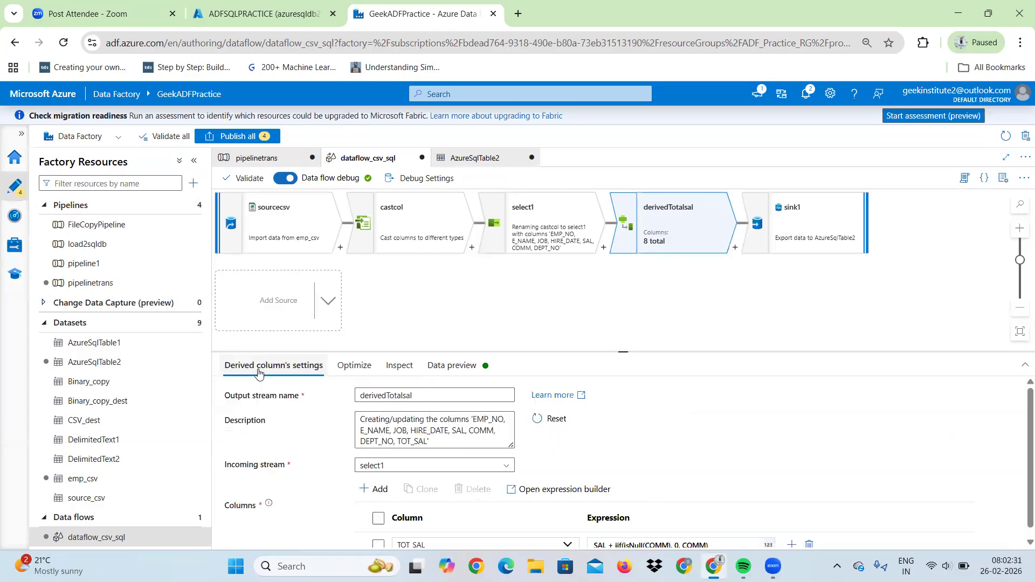
scroll(1020, 506, "down", 1)
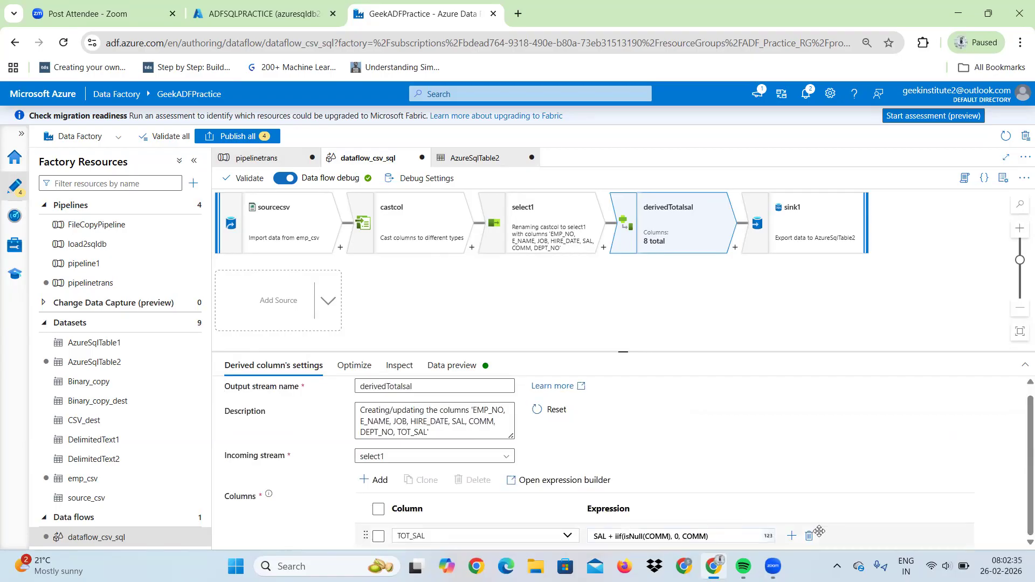
left_click(791, 536)
left_click(806, 502)
scroll(1021, 493, "down", 1)
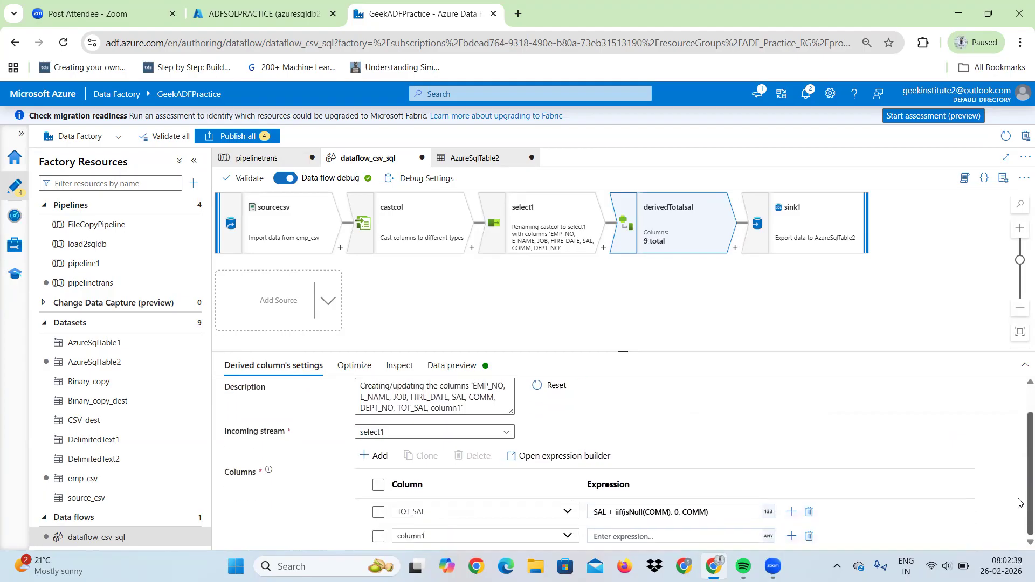
left_click(1024, 365)
left_click(483, 410)
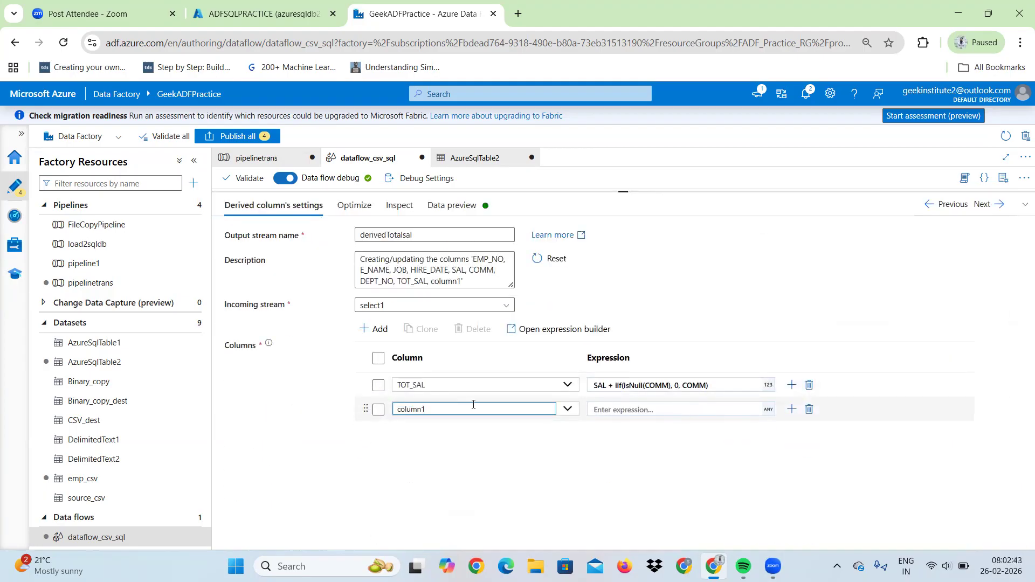
left_click(568, 409)
left_click(447, 486)
- Open the expression builder for HIRE_DATE and insert the toDate function with its string, date_format and locale arguments
left_click(652, 411)
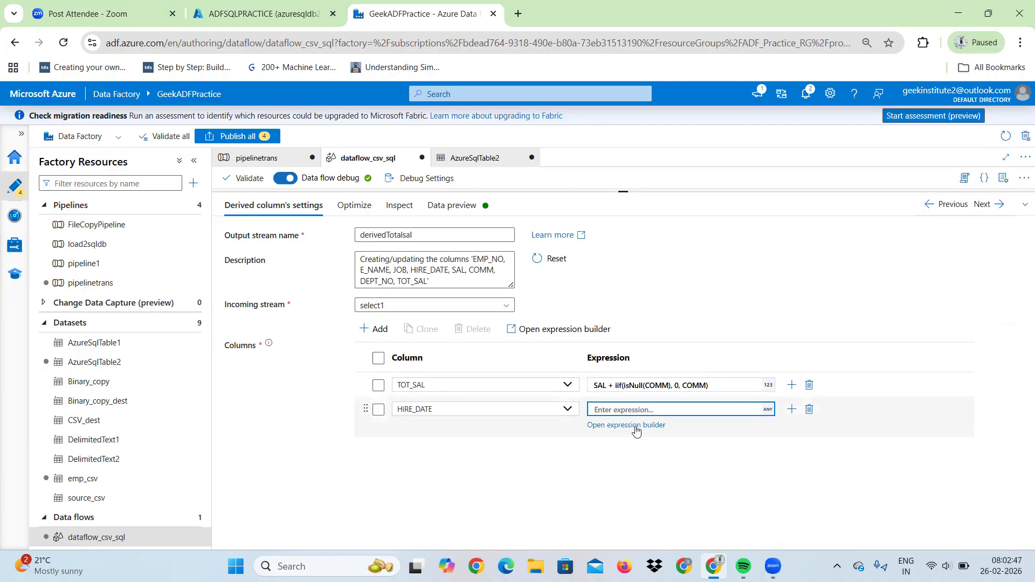
left_click(635, 427)
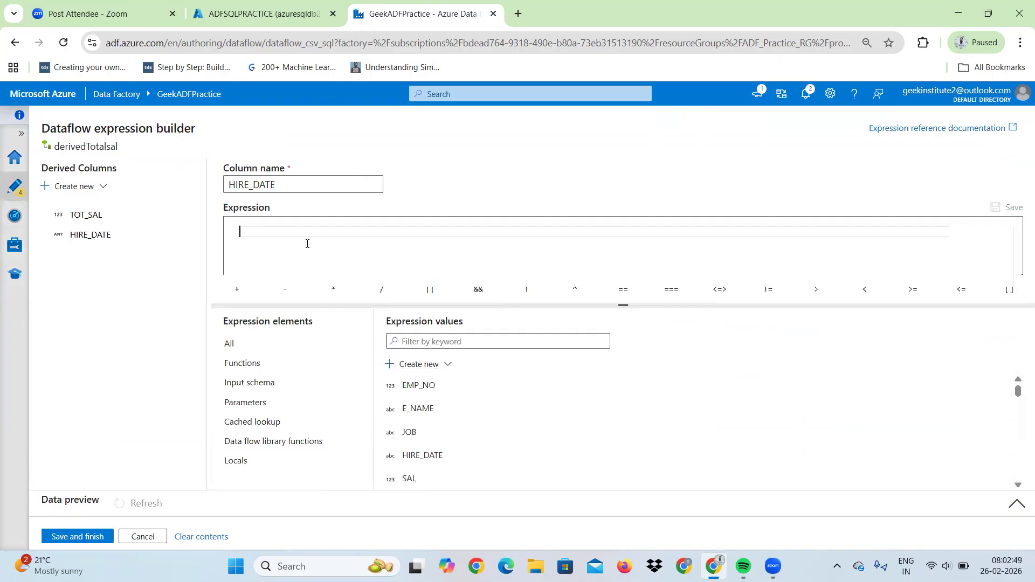
type("to_")
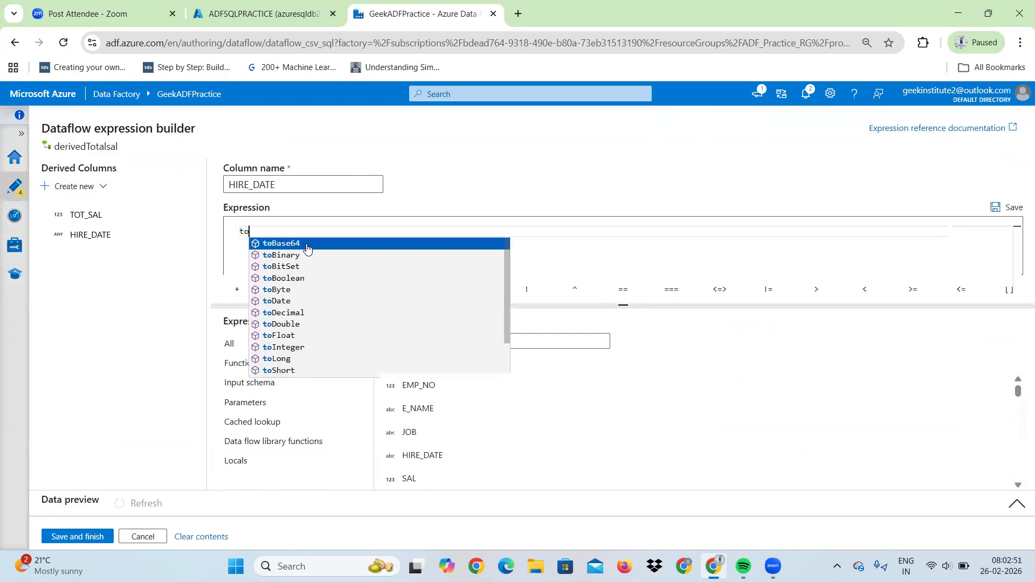
key("BackSpace")
key("BackSpace")
key("BackSpace")
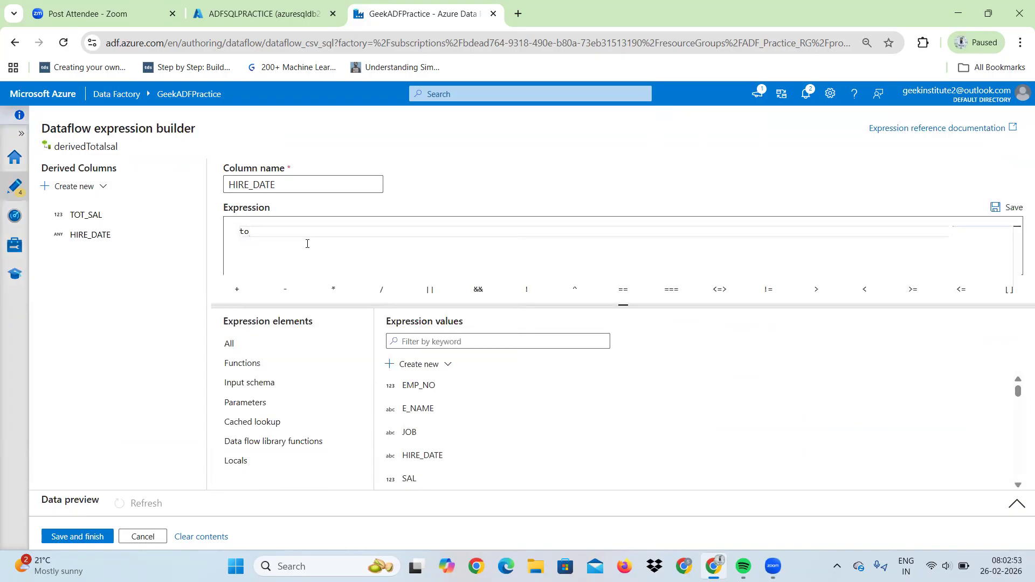
type("to")
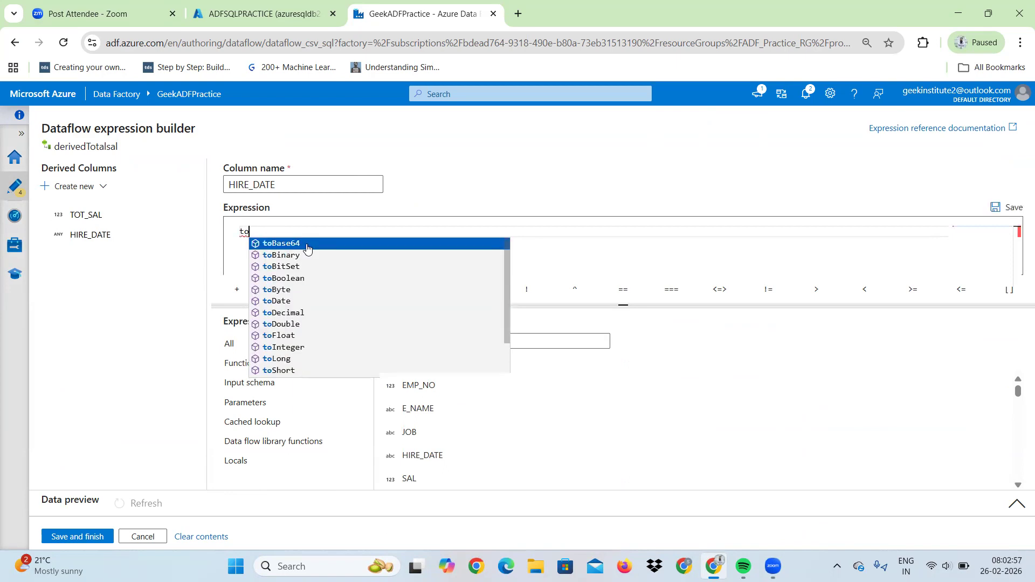
key("Down")
key("Down")
key("Down")
key("Down")
key("Down")
key("Return")
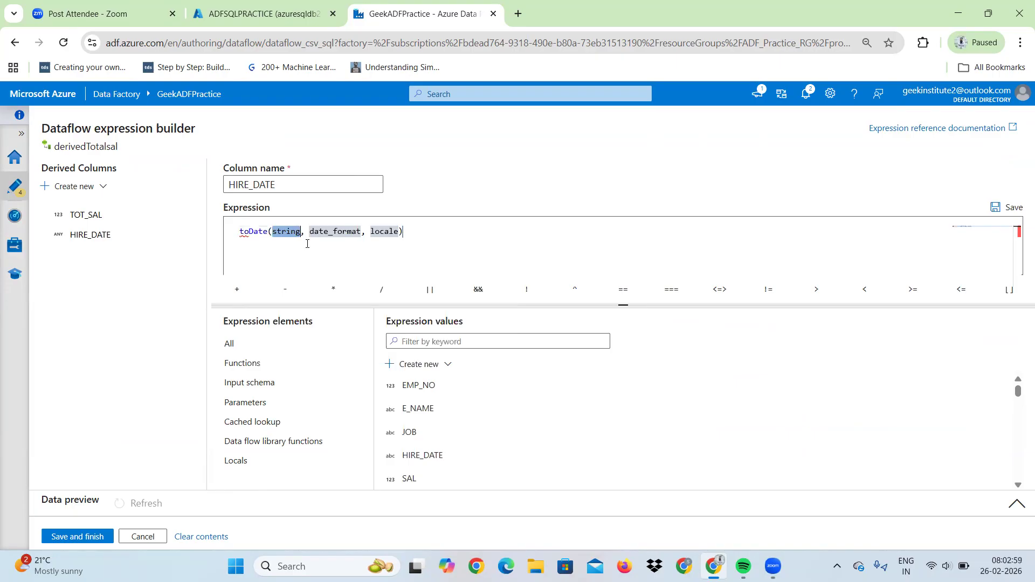
- Replace the string placeholder in the toDate function with the HIRE_DATE column
key("BackSpace")
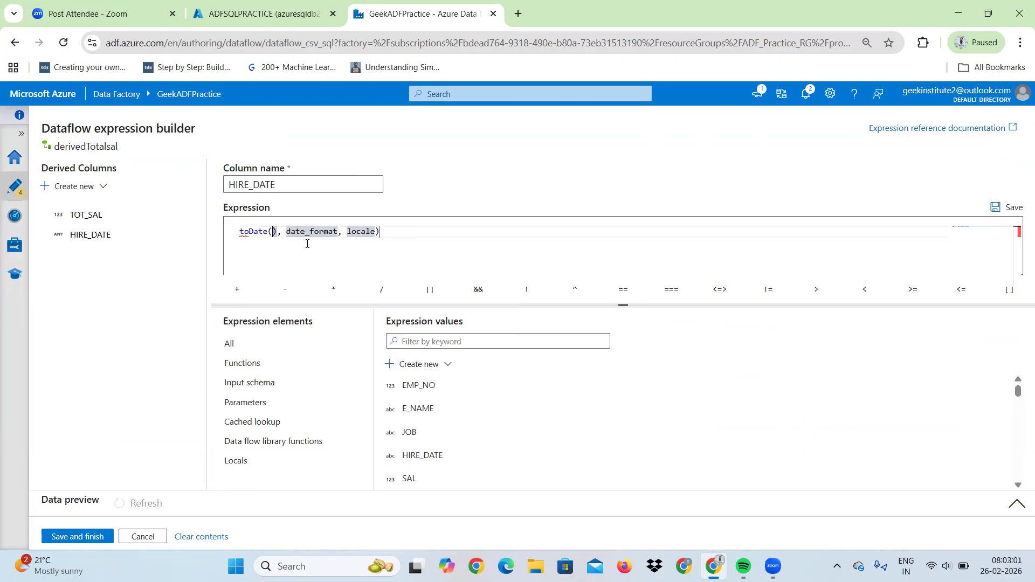
key("BackSpace")
key("BackSpace")
type(")")
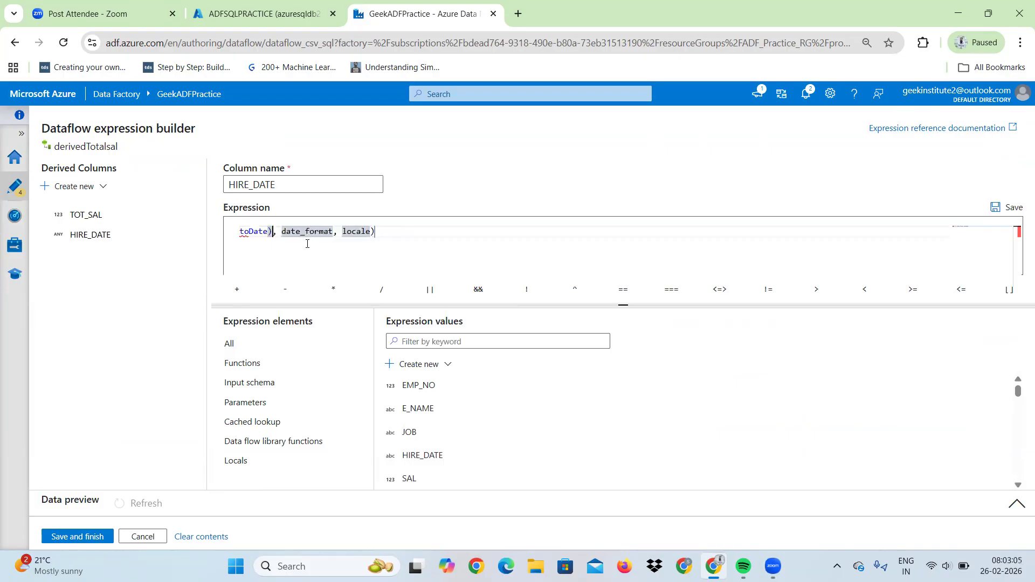
type("(string")
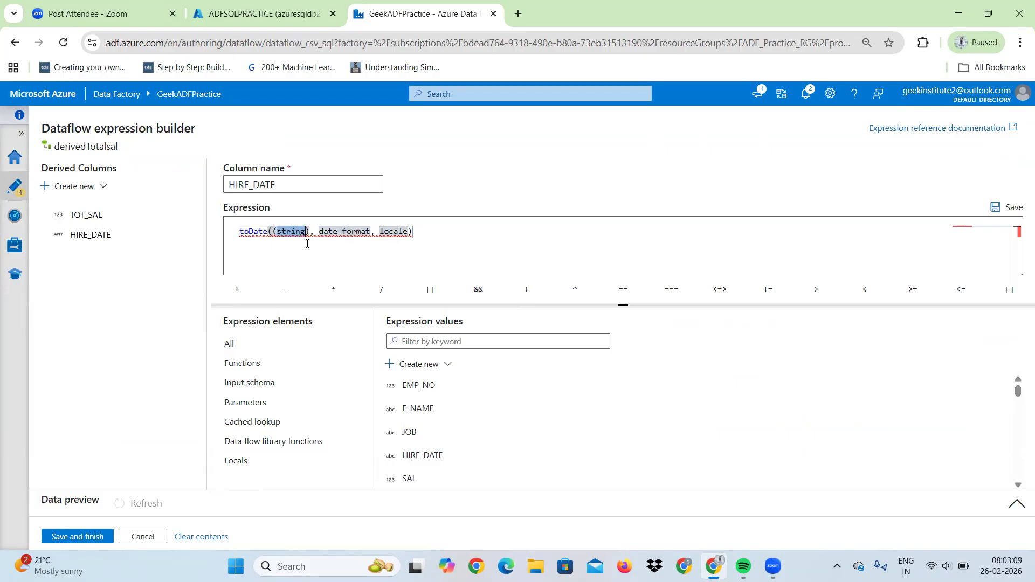
key("BackSpace")
type("H")
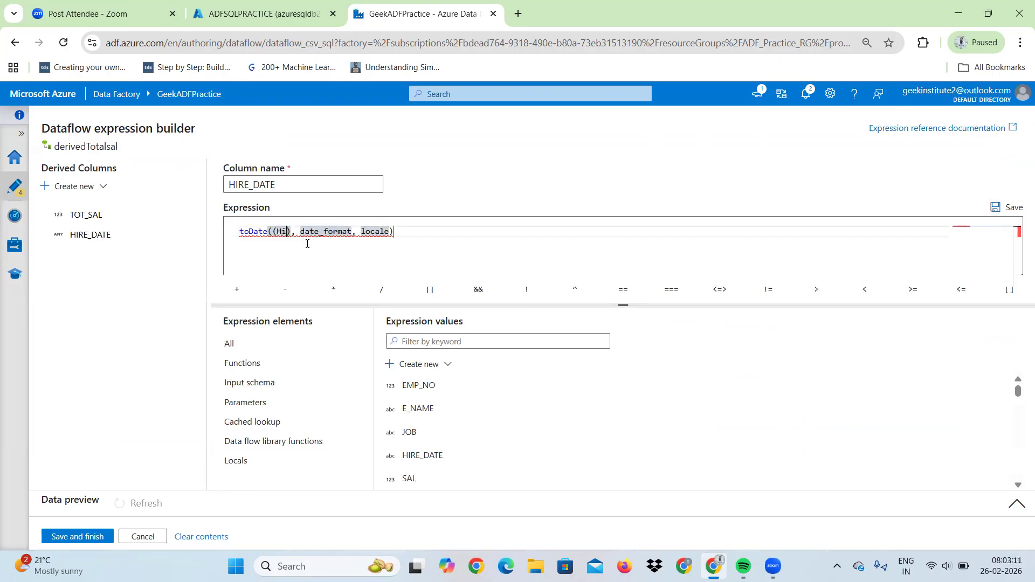
type("I")
key("BackSpace")
key("BackSpace")
key("BackSpace")
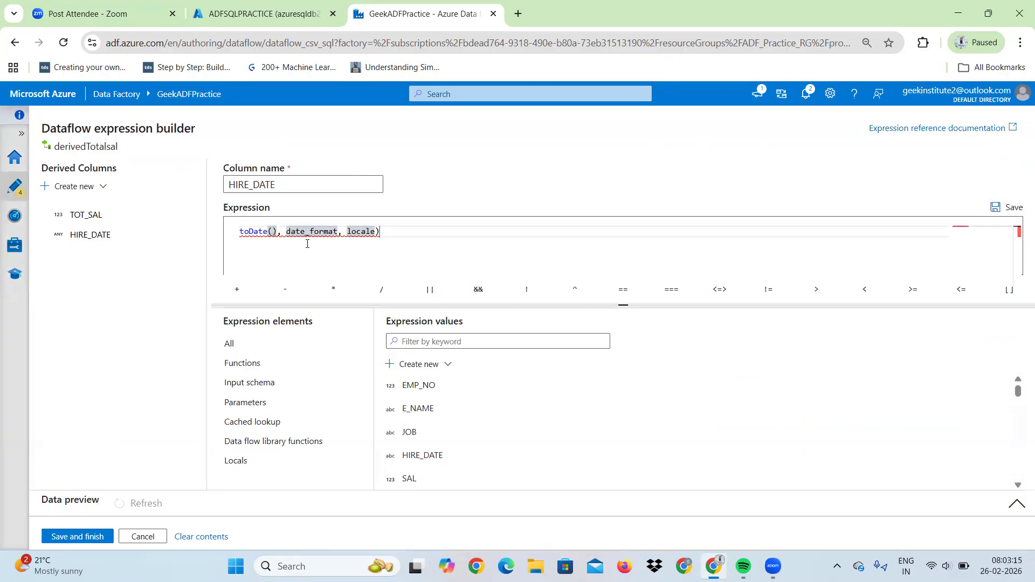
key("BackSpace")
type("HIRE")
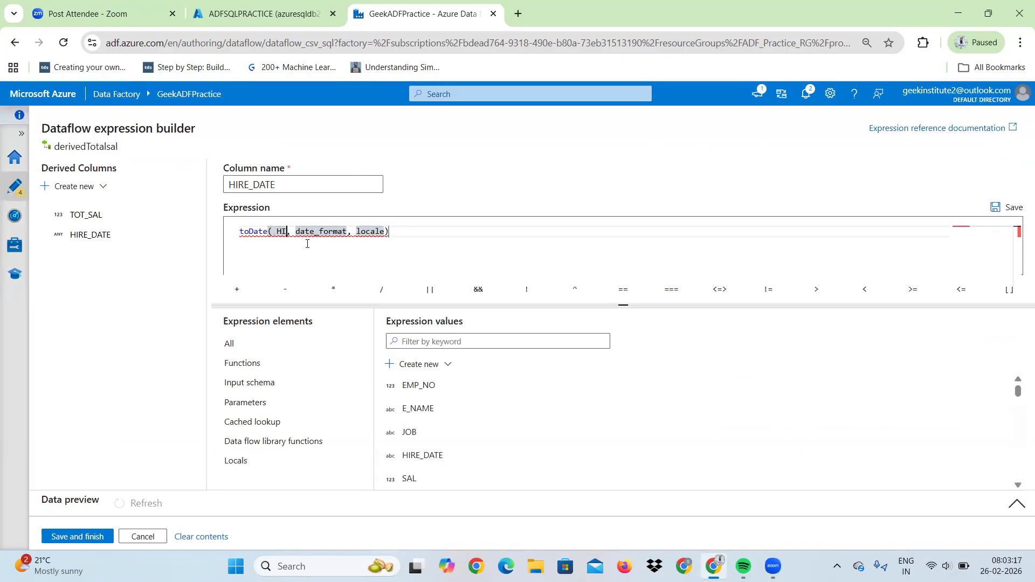
type("_DATE")
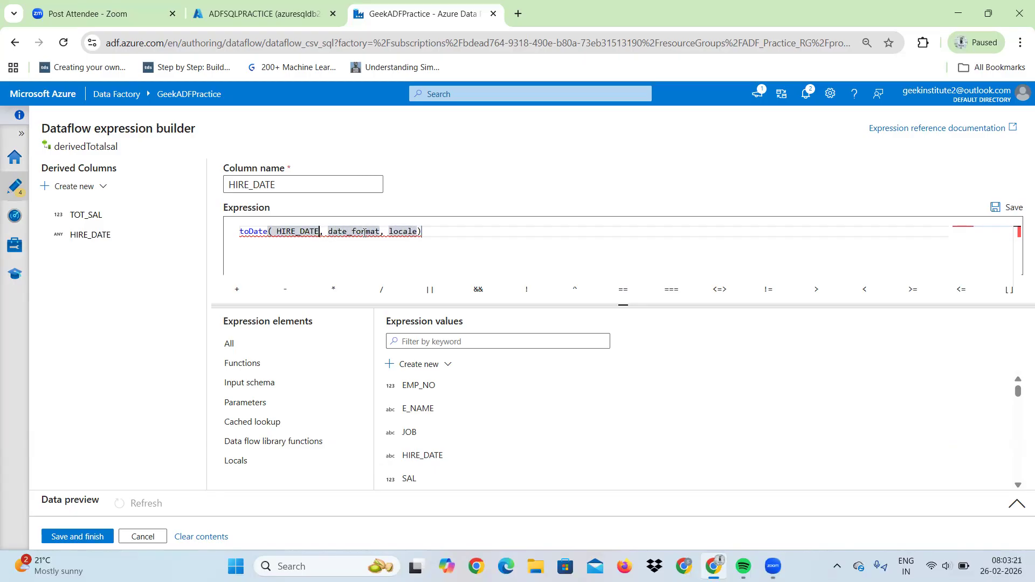
- Replace the date_format placeholder with dd-MMM-YY and remove the extra space before HIRE_DATE in the toDate expression
left_click_drag(375, 233, 328, 236)
key("BackSpace")
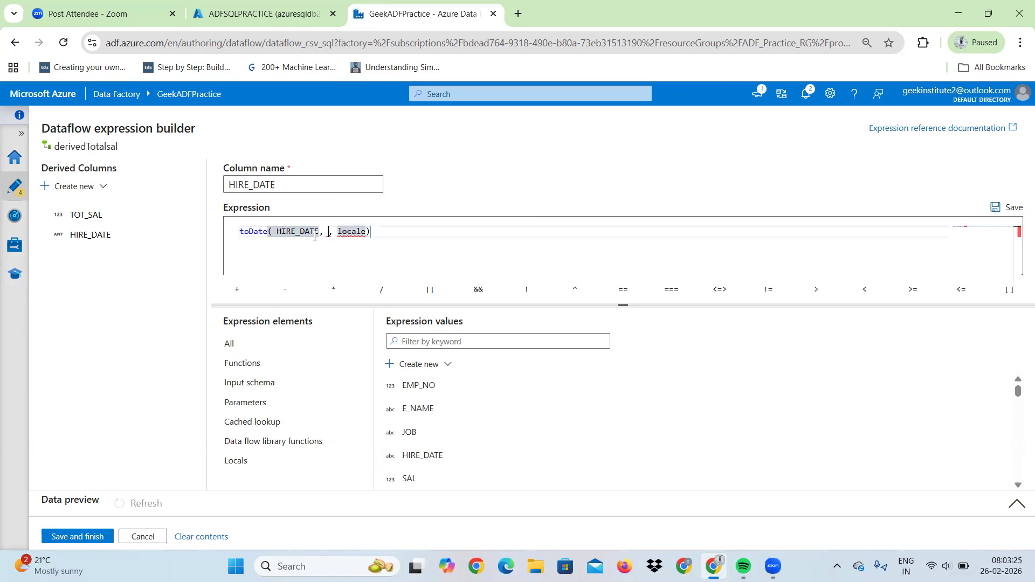
left_click(277, 231)
key("BackSpace")
left_click(322, 233)
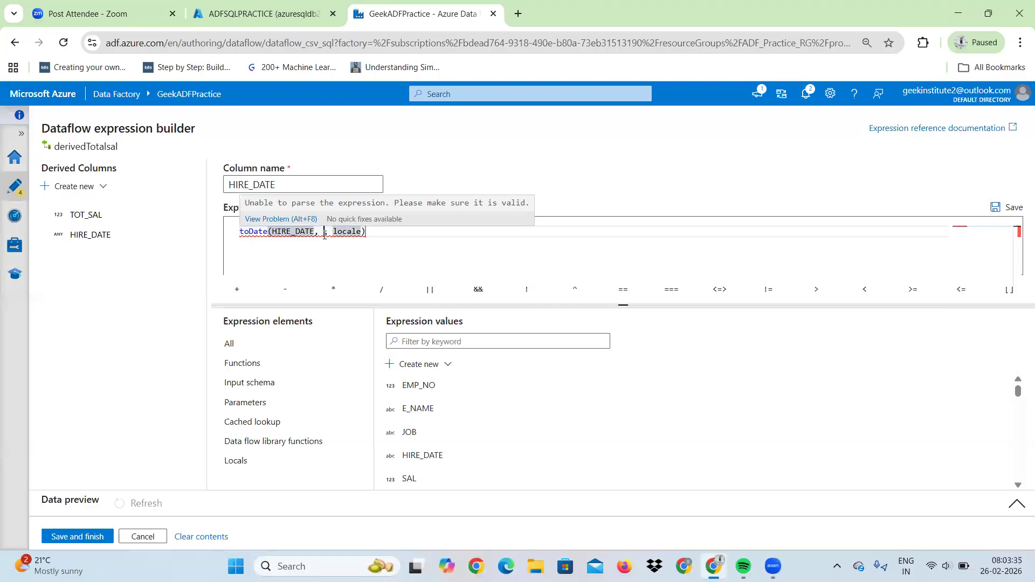
type("'dd-")
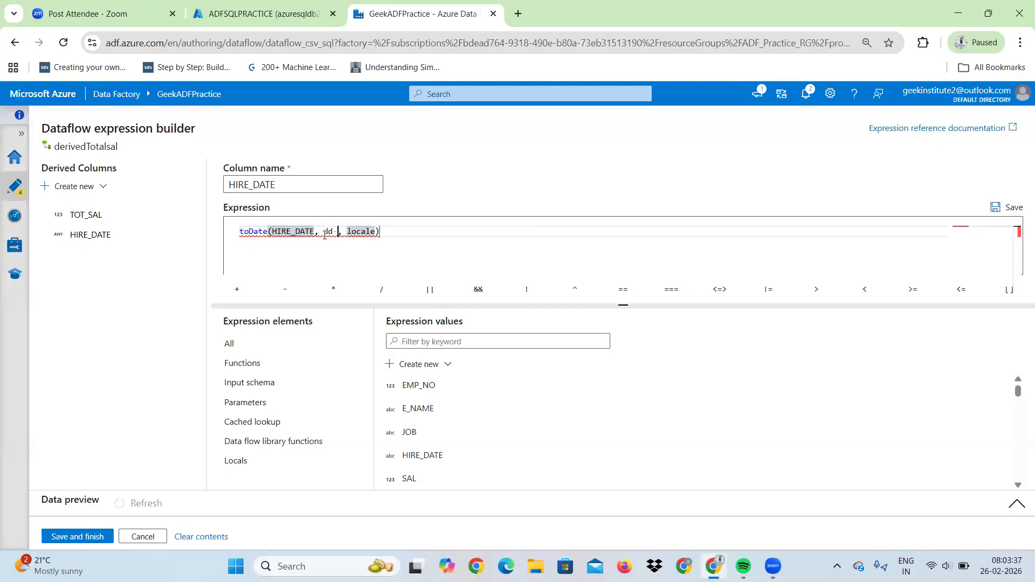
type("MMM-Y")
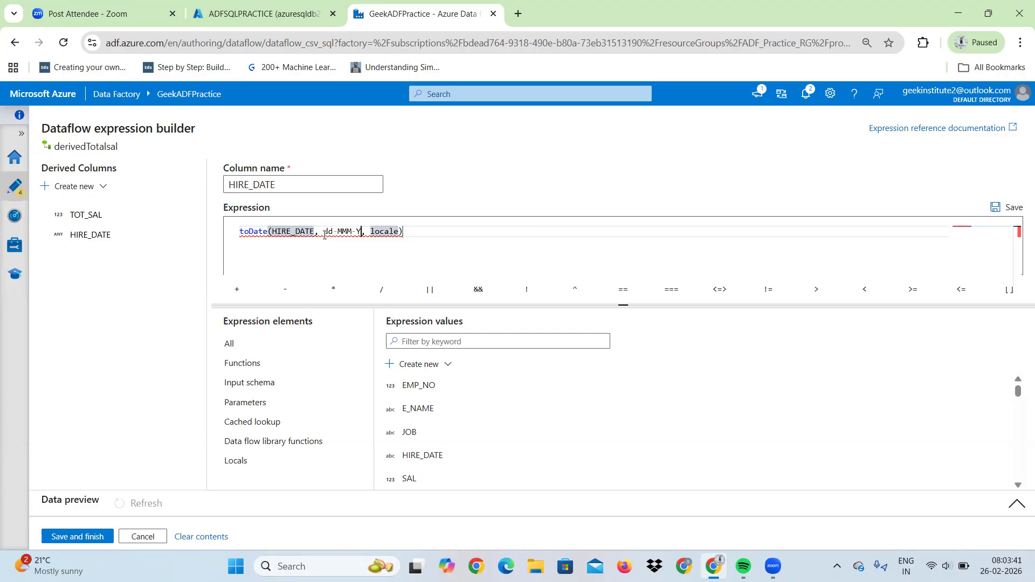
type("Y")
- Remove the locale argument so the expression reads toDate(HIRE_DATE, dd-MMM-YY), and save it to the derived column
double_click(385, 231)
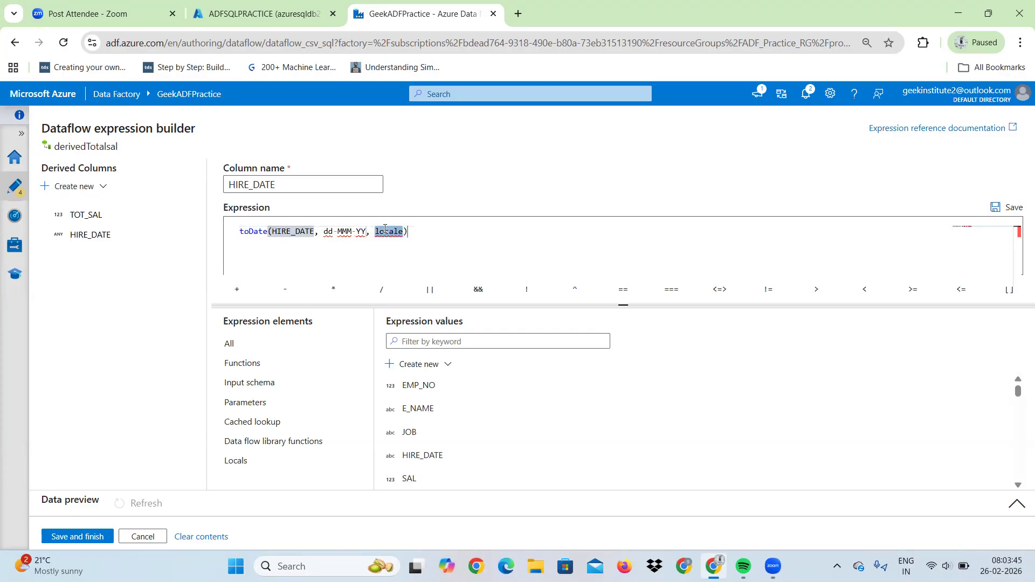
key("BackSpace")
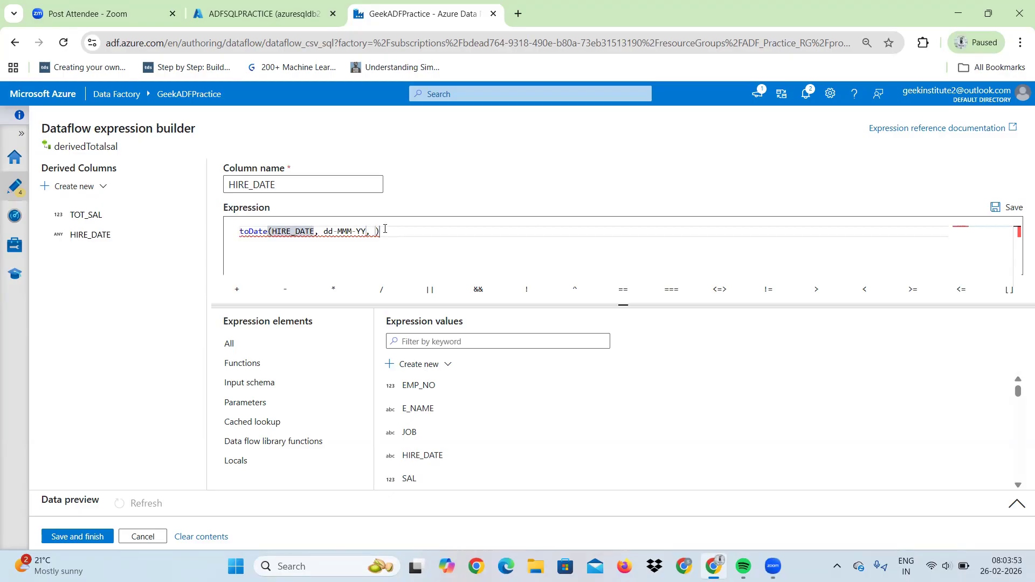
key("Left")
key("BackSpace")
key("BackSpace")
left_click(75, 537)
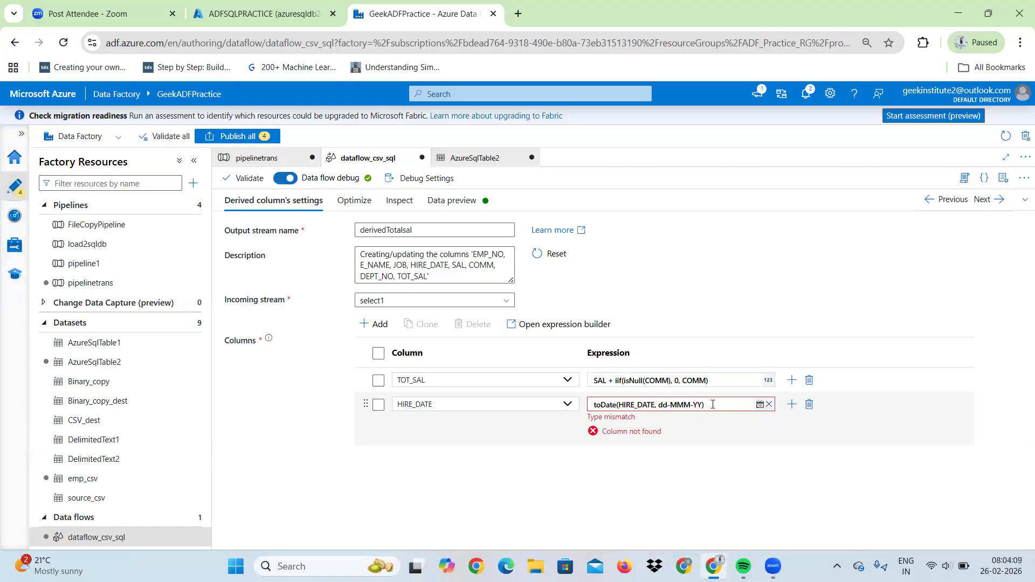
- Reopen the HIRE_DATE derived column's expression in the expression builder
left_click(661, 405)
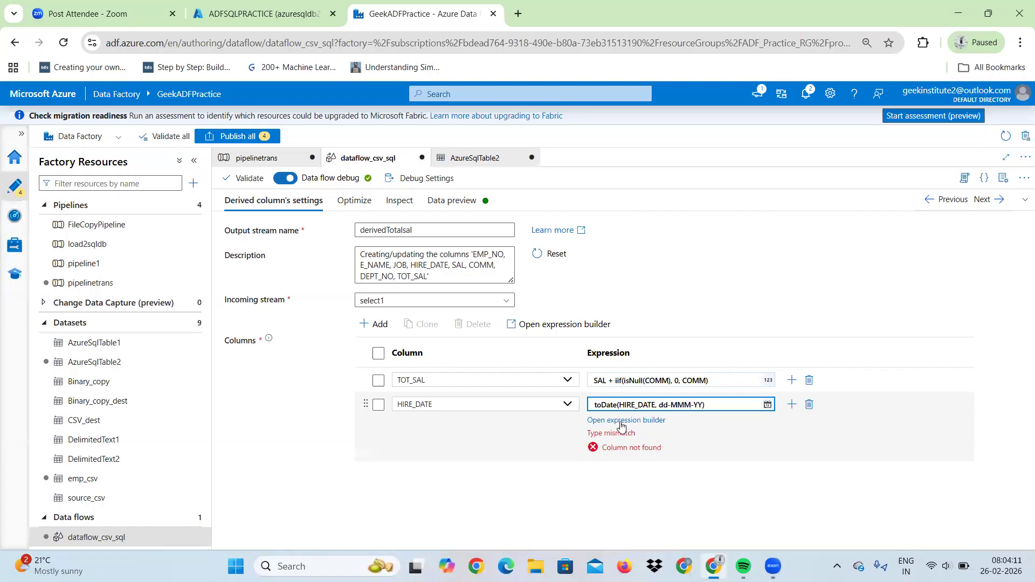
left_click(621, 420)
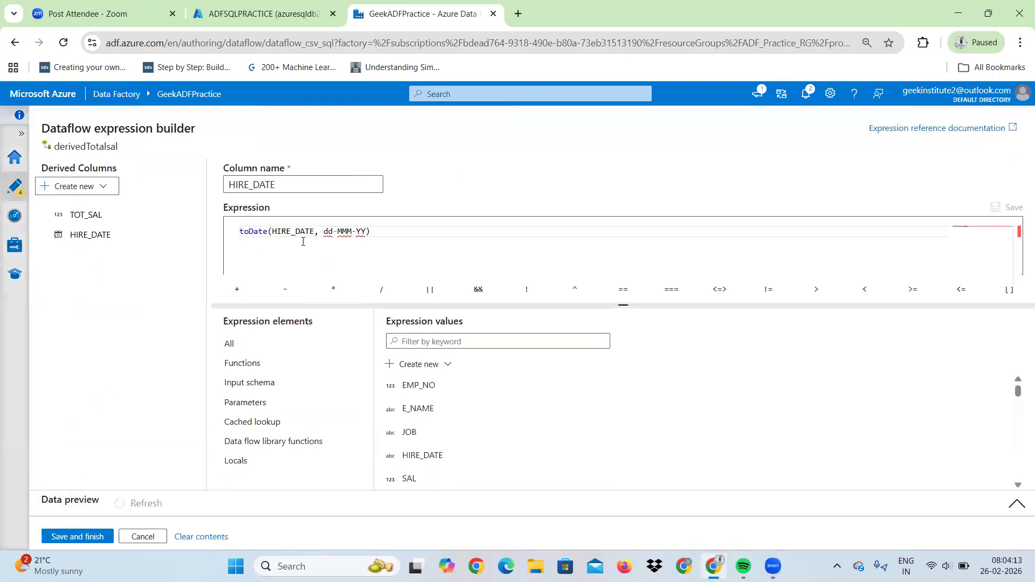
- Try enclosing the HIRE_DATE argument of the toDate function in its own parentheses
left_click(274, 233)
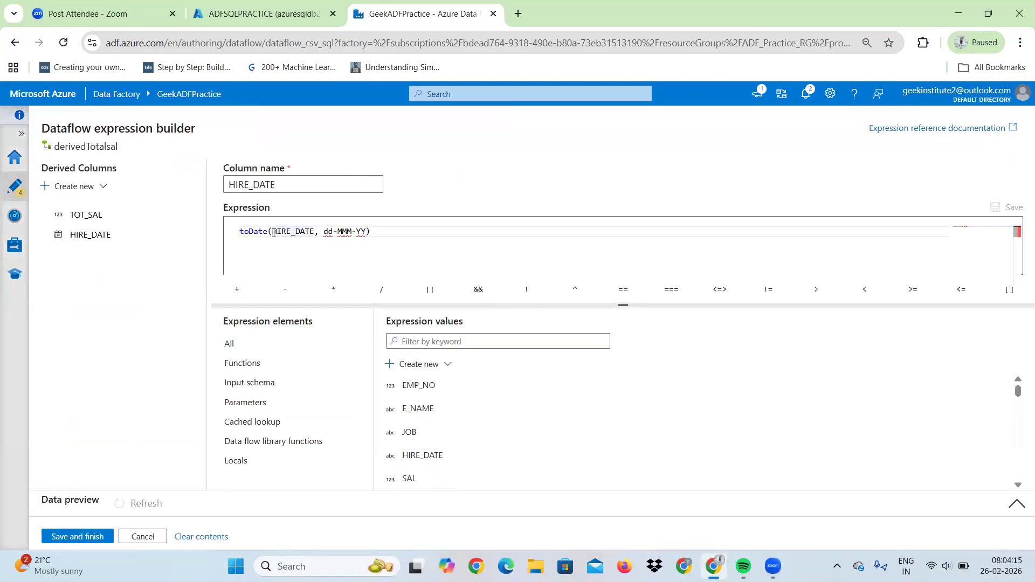
type("(")
left_click(320, 233)
type(")")
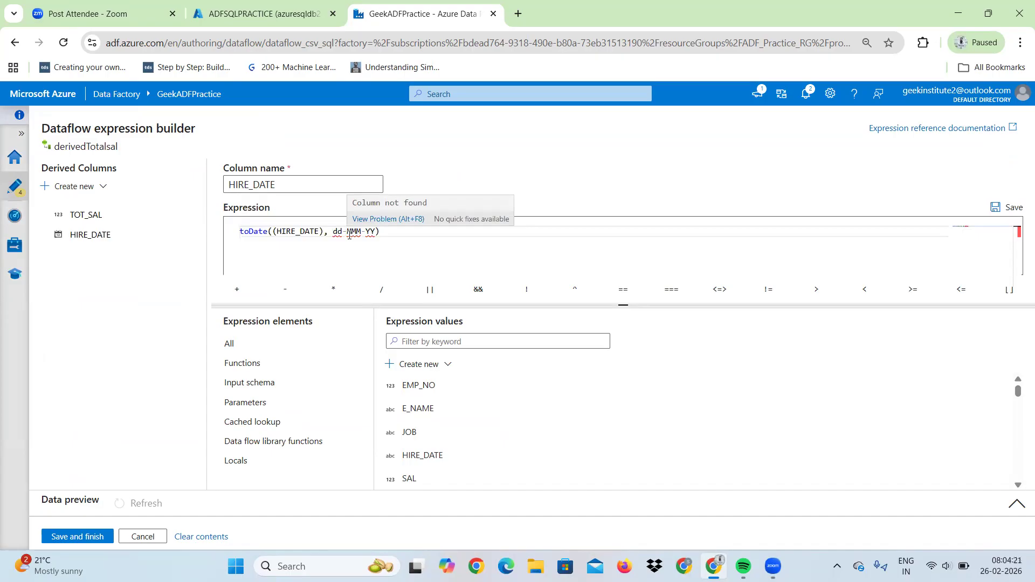
- Replace the parenthesised first argument of toDate with the plain HIRE_DATE column
left_click(326, 236)
key("BackSpace")
key("BackSpace")
key("BackSpace")
key("BackSpace")
key("BackSpace")
key("BackSpace")
key("BackSpace")
key("BackSpace")
key("BackSpace")
key("BackSpace")
key("BackSpace")
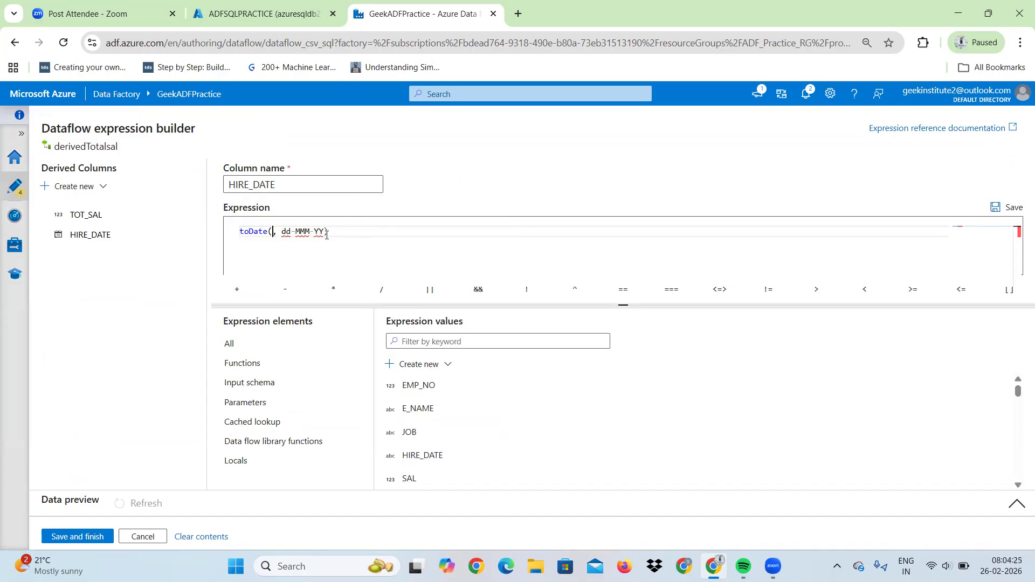
type("H")
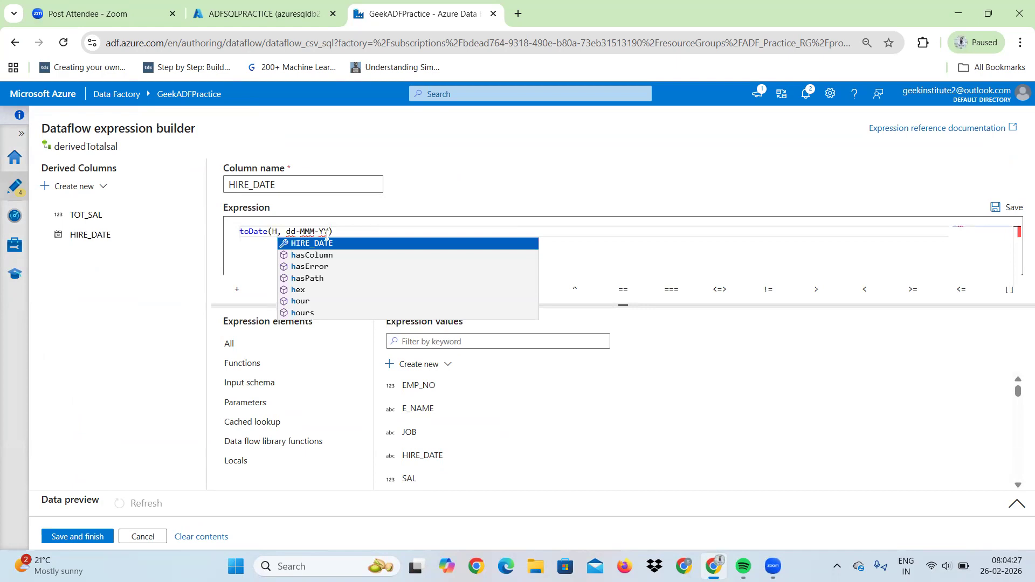
key("Return")
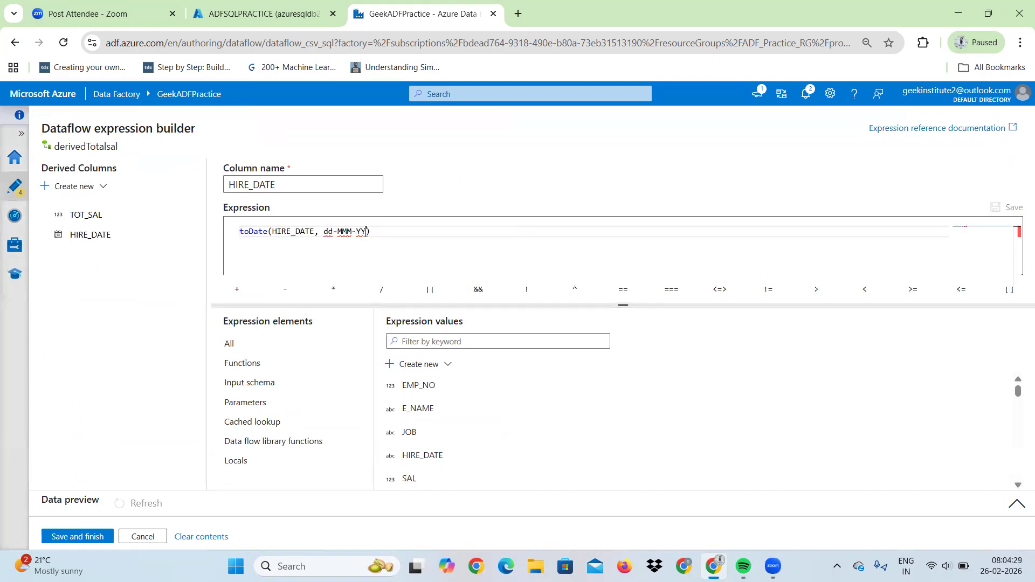
- Enclose the dd-MMM-YY date format in single quotes within the toDate expression
type("'")
key("Left")
key("Left")
key("Left")
key("Left")
key("Left")
key("Left")
key("Left")
key("Left")
key("Left")
type("'")
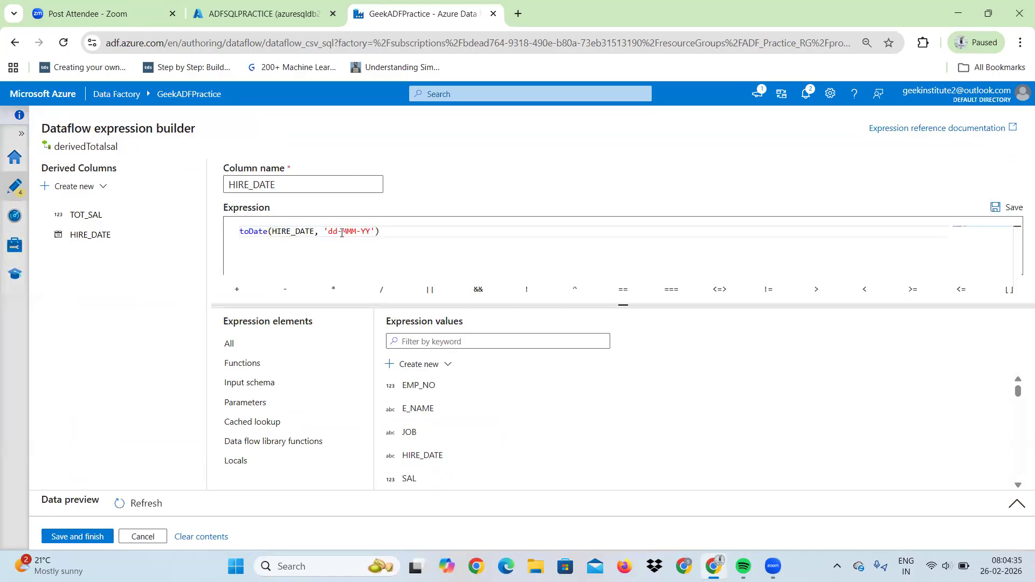
- Re-enter dd-MMM-YY as the quoted date format and save the finished expression to the derived column
key("BackSpace")
key("BackSpace")
key("BackSpace")
key("BackSpace")
key("BackSpace")
key("BackSpace")
key("BackSpace")
key("BackSpace")
key("BackSpace")
type("dd-MMM")
key("BackSpace")
key("BackSpace")
key("BackSpace")
type("MMM-YY")
left_click(74, 537)
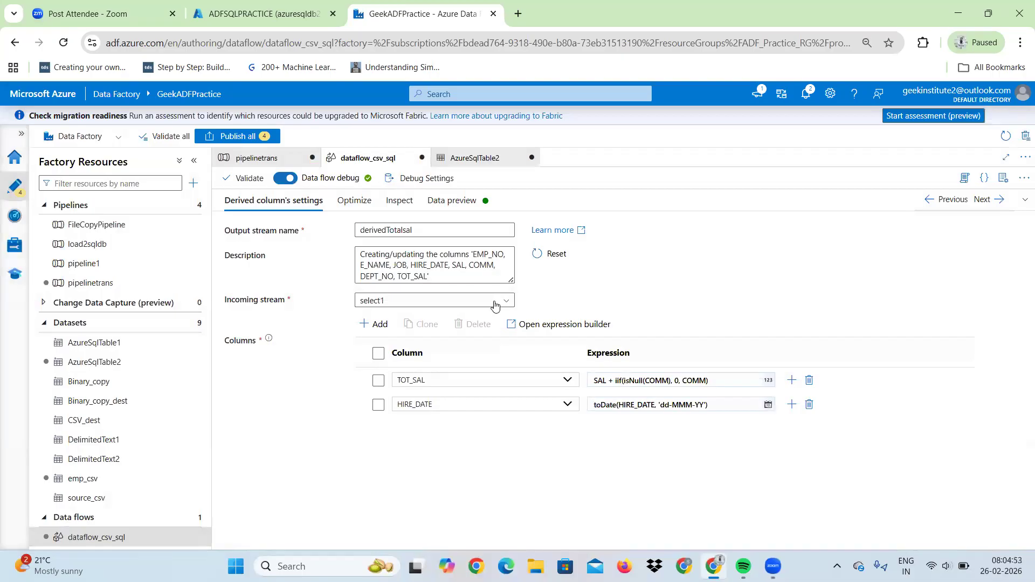
- Refresh the derivedTotalsal data preview and compare the HIRE_DATE values with the column's toDate expression
left_click(443, 202)
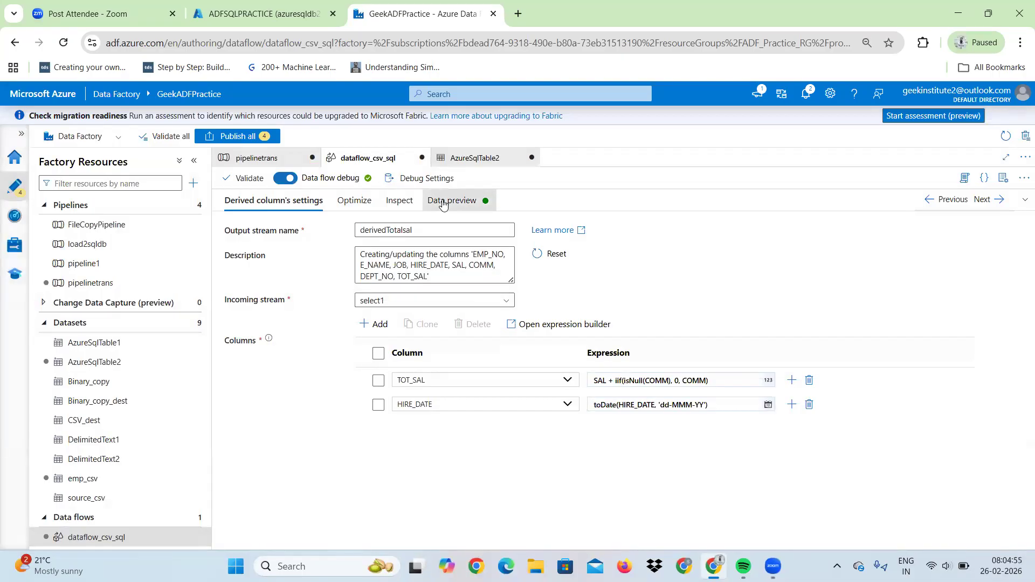
left_click(265, 249)
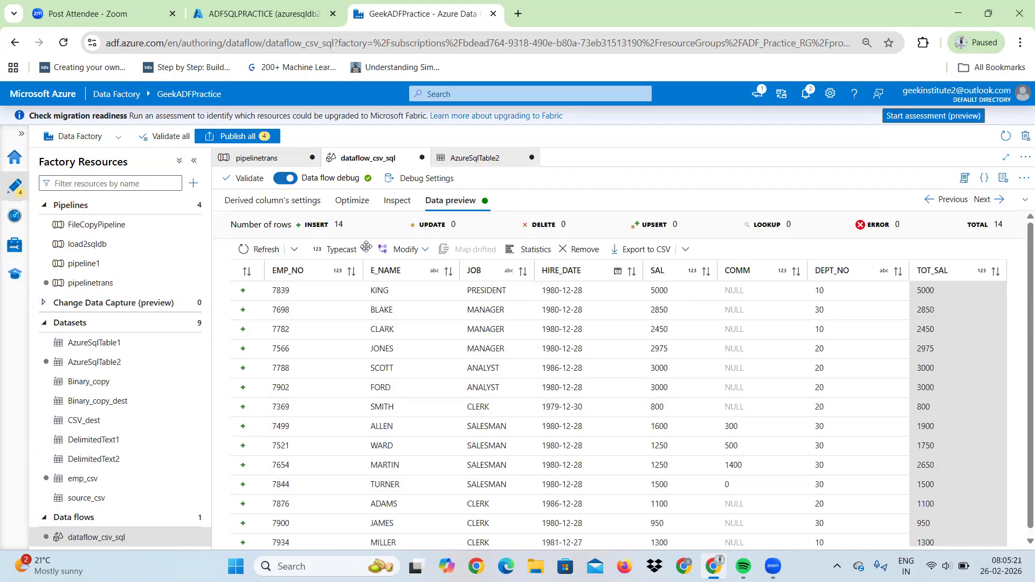
left_click(245, 200)
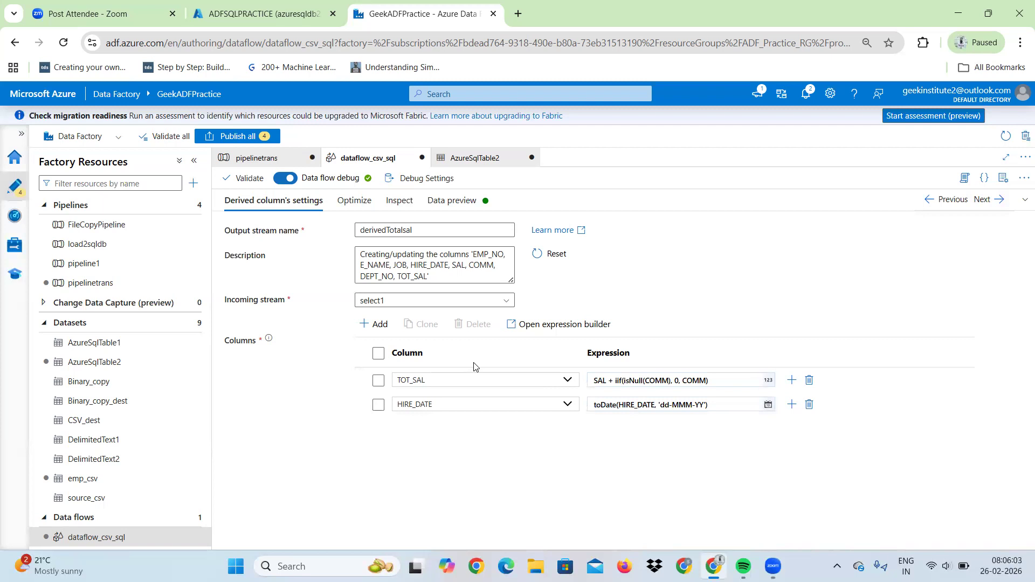
left_click(692, 406)
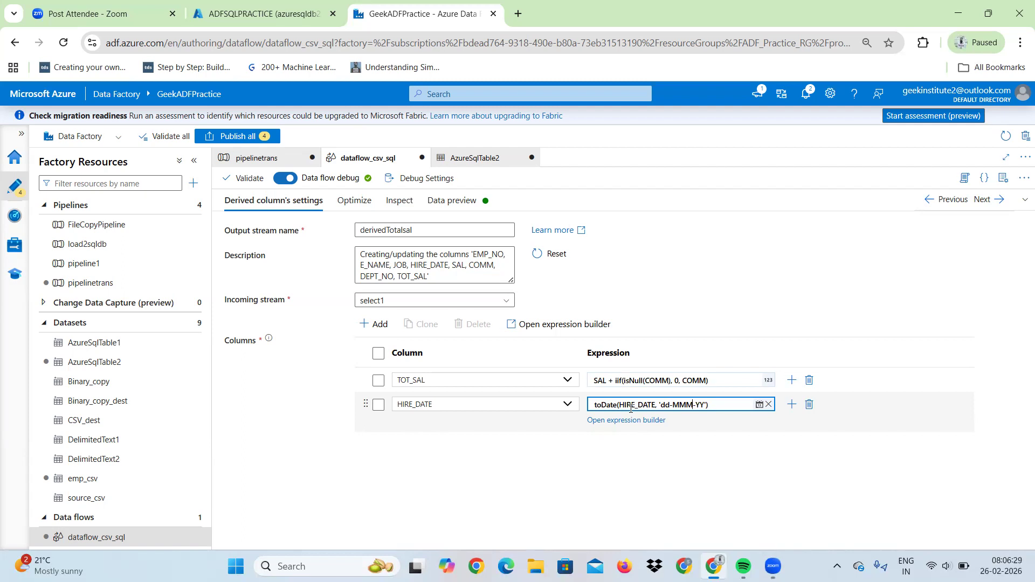
left_click(428, 443)
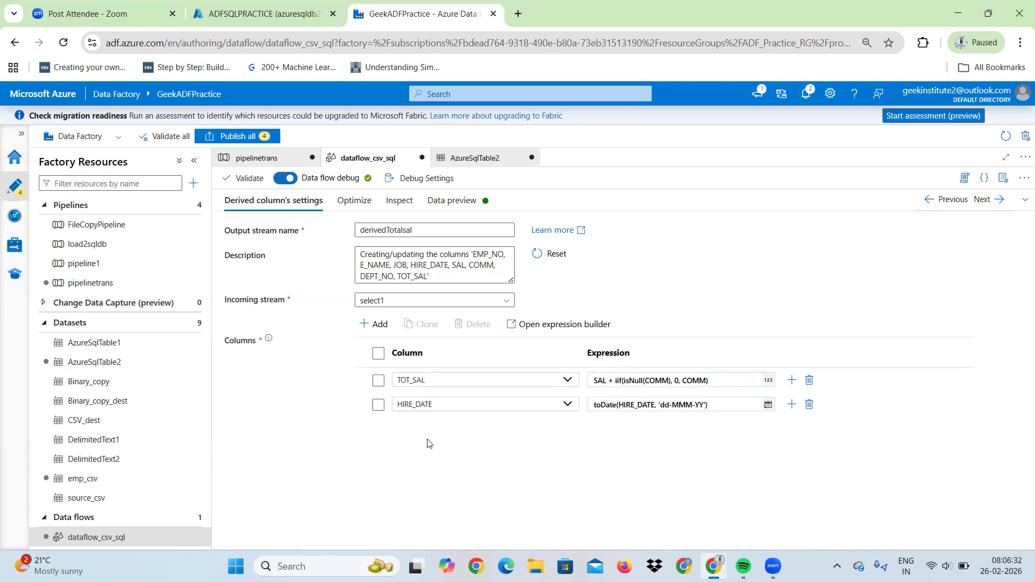
- Examine the HIRE_DATE values of all rows in the derivedTotalsal preview, with the data flow graph shown again
left_click(443, 209)
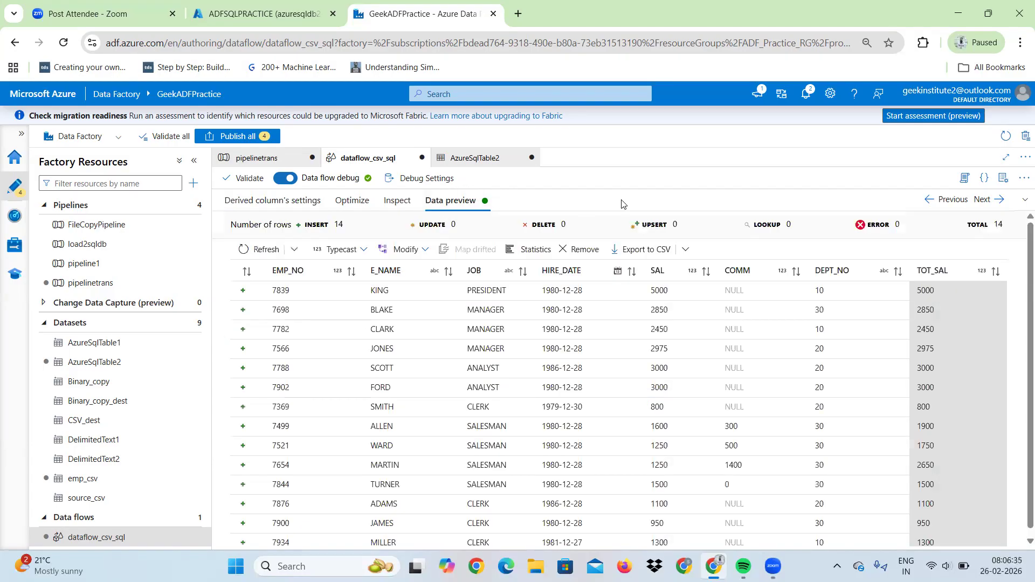
left_click(1022, 203)
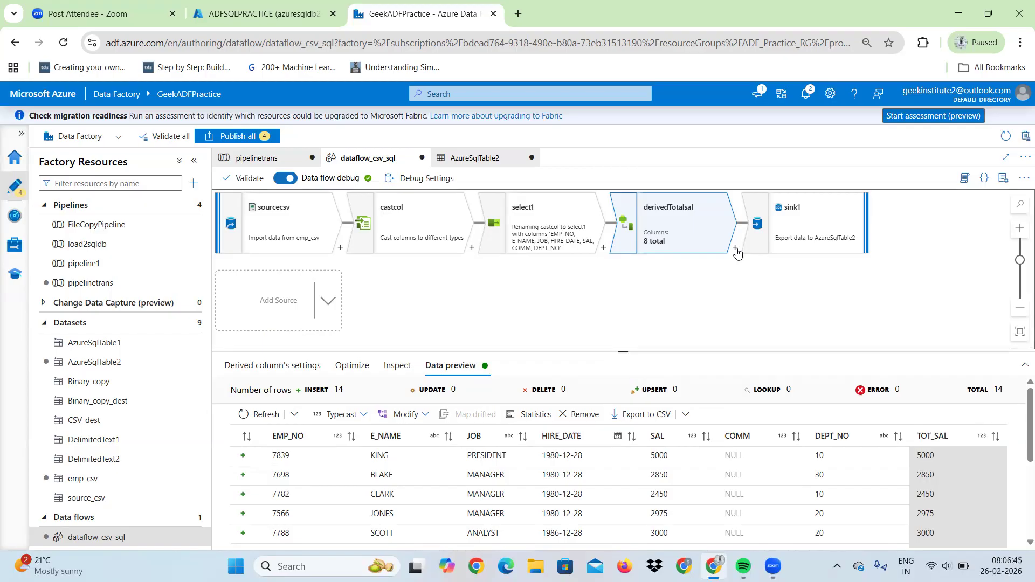
left_click_drag(736, 254, 736, 264)
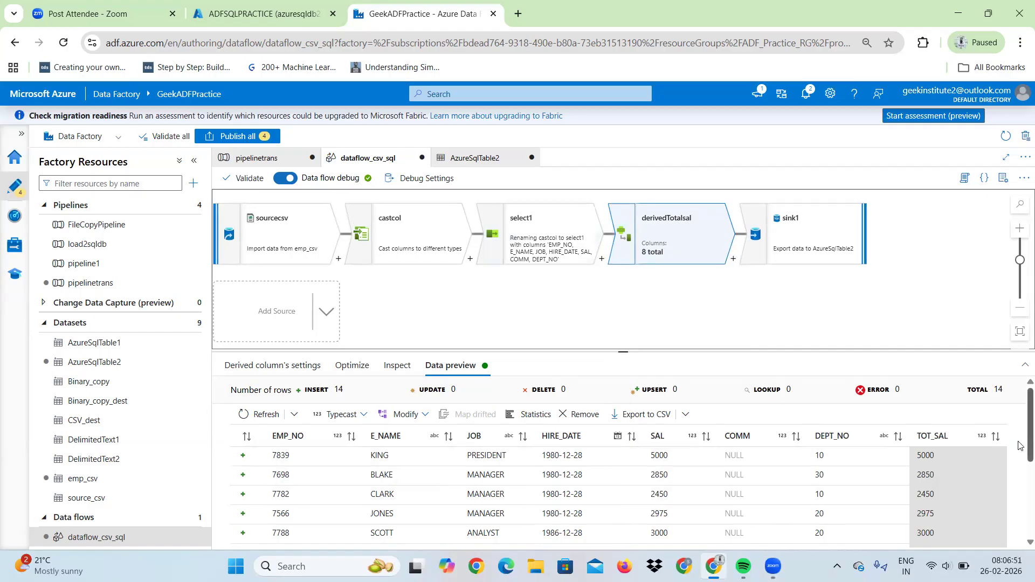
scroll(1018, 485, "down", 3)
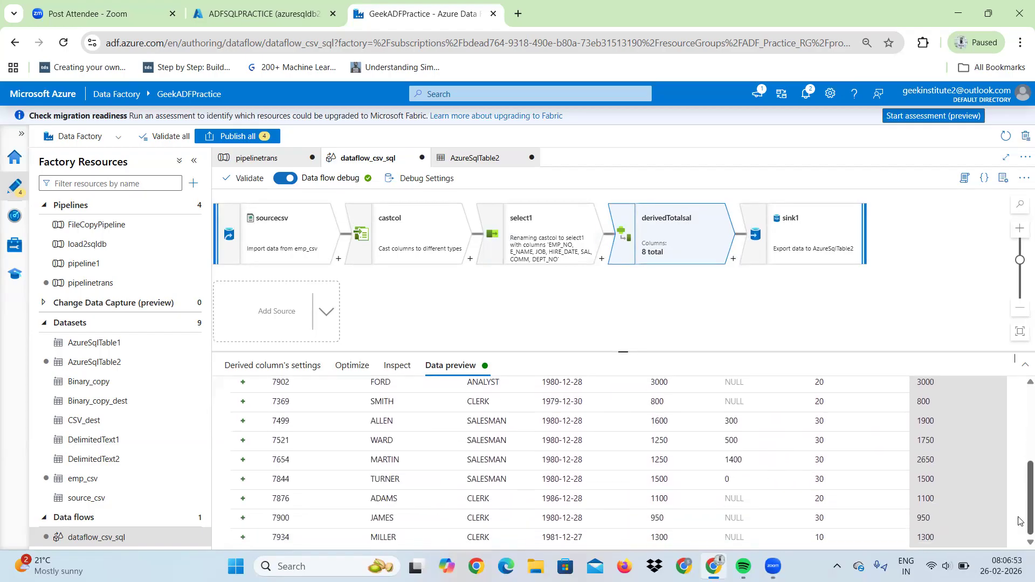
scroll(1018, 486, "up", 5)
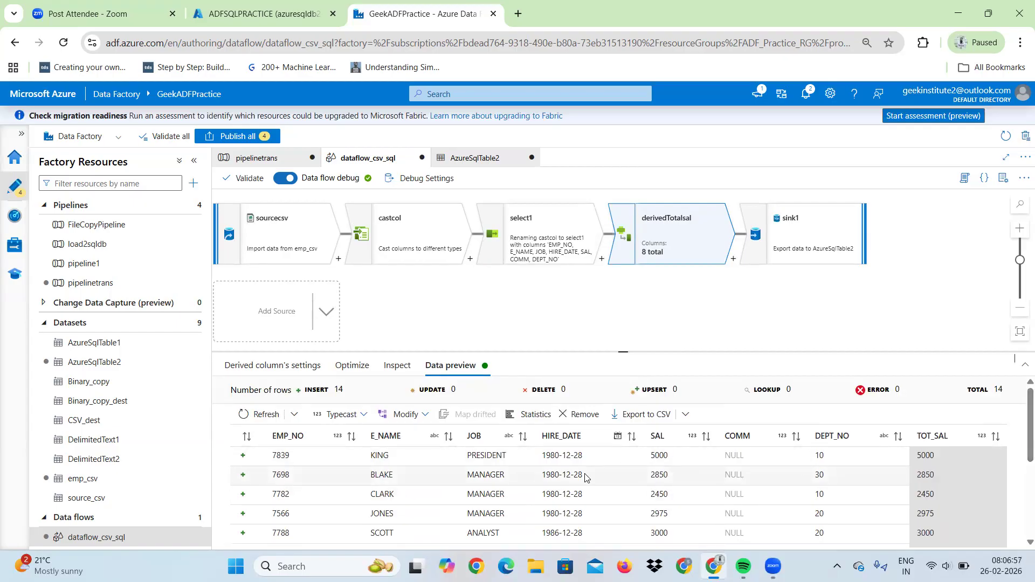
- Change the year part of the HIRE_DATE format so the expression reads toDate(HIRE_DATE, 'dd-MMM-yy')
left_click(252, 367)
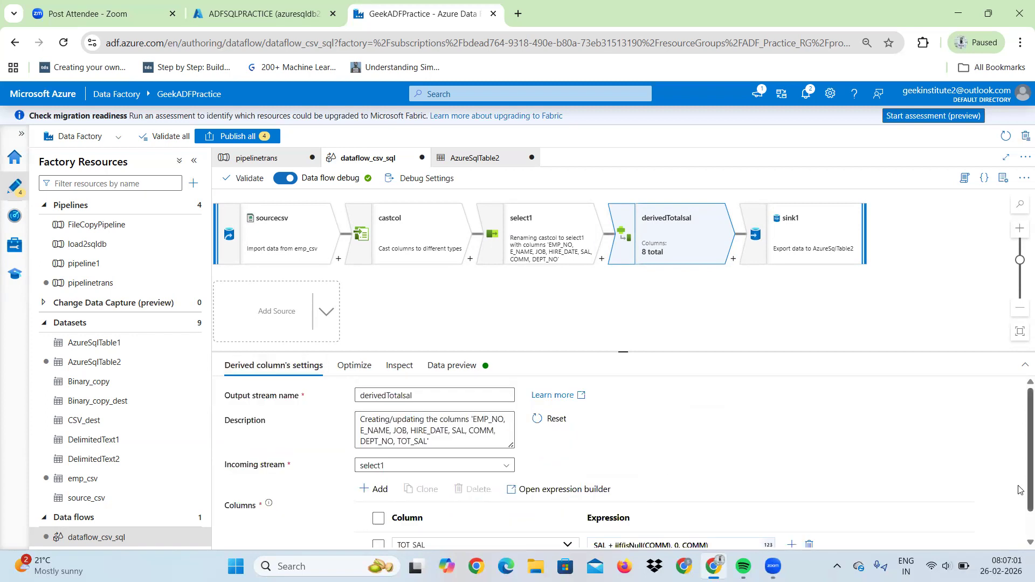
scroll(1021, 499, "down", 1)
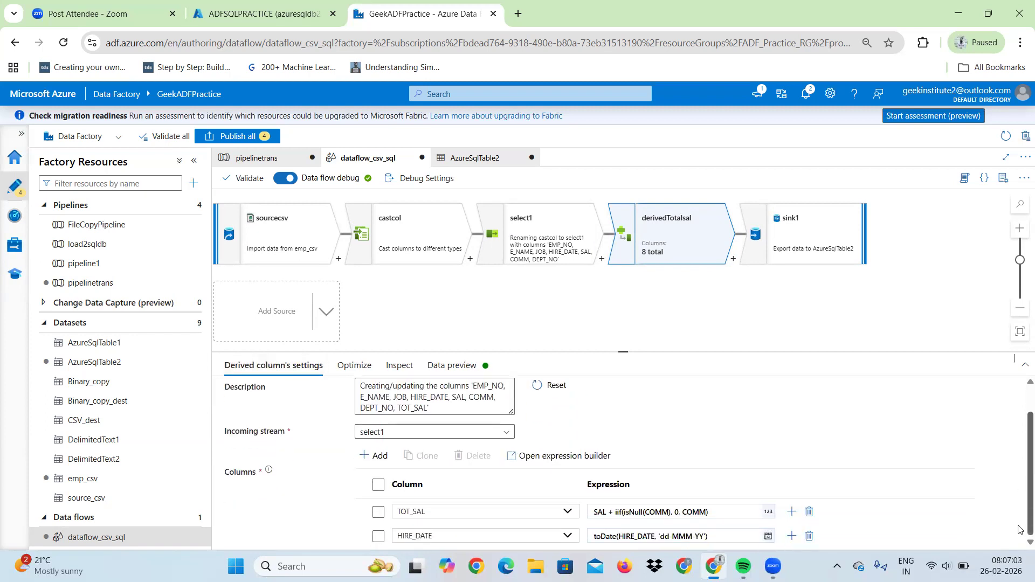
left_click(733, 537)
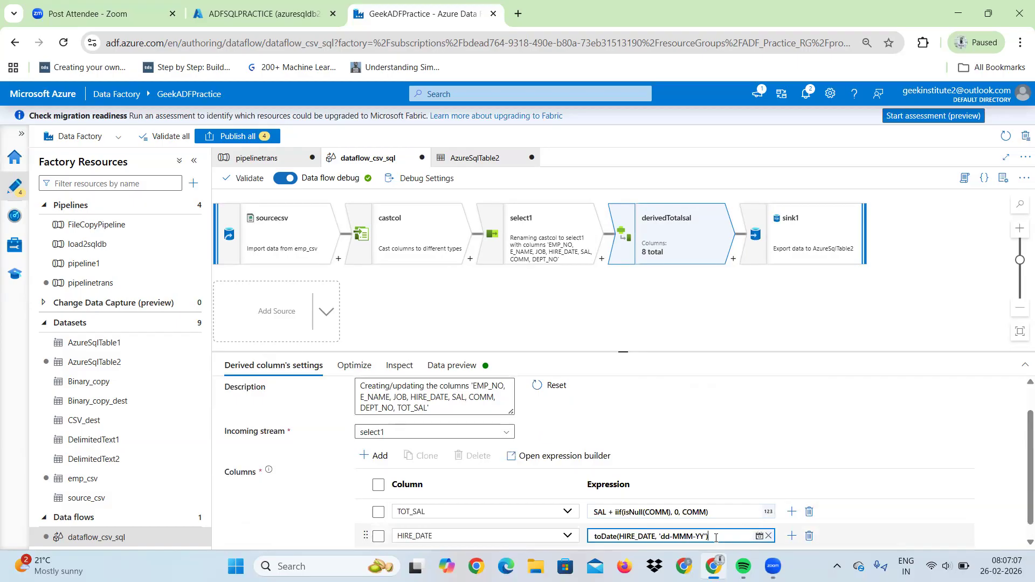
key("BackSpace")
key("BackSpace")
type("yy")
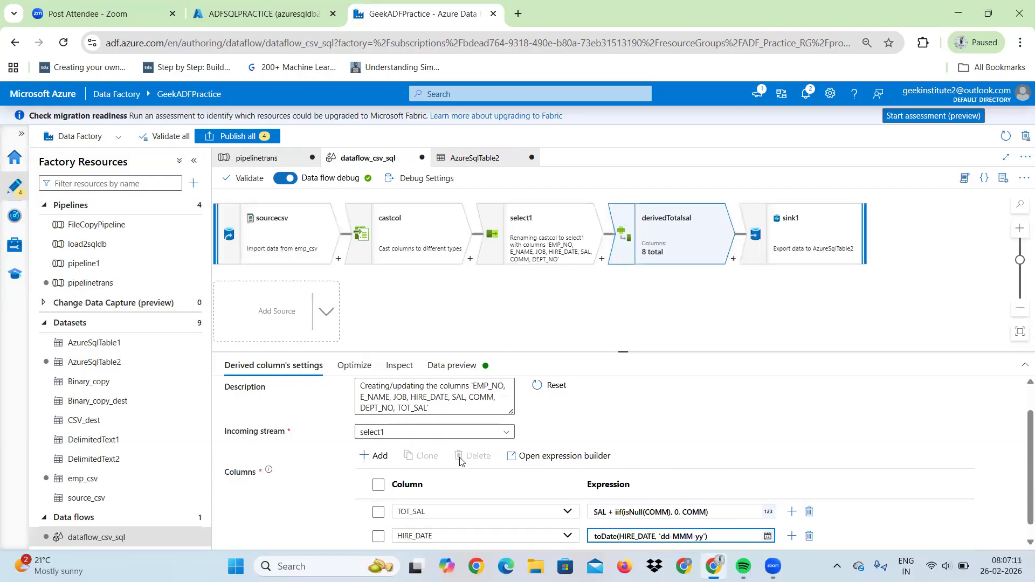
- Refresh the derivedTotalsal data preview and check the converted HIRE_DATE values in every row
left_click(438, 361)
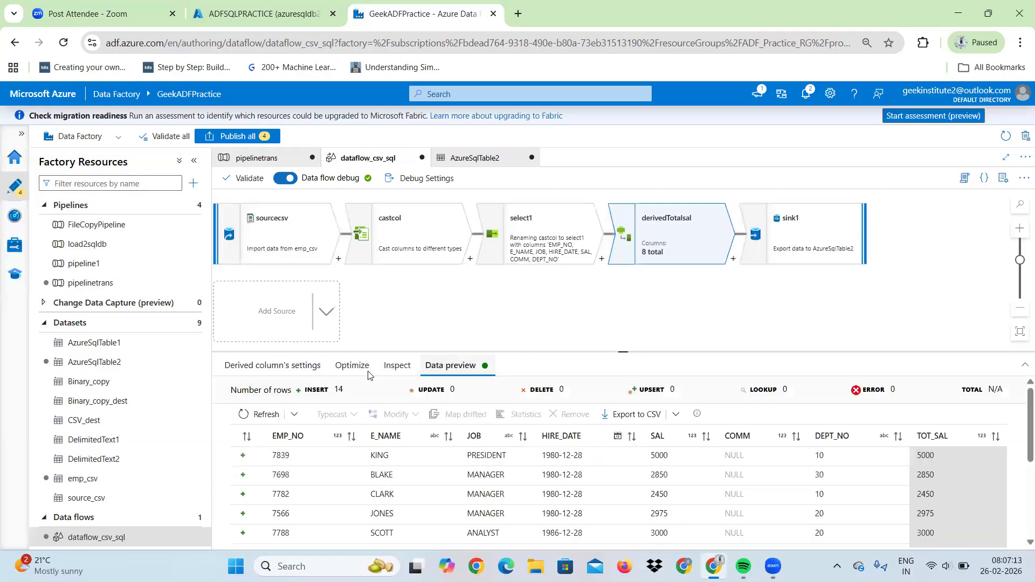
left_click(264, 412)
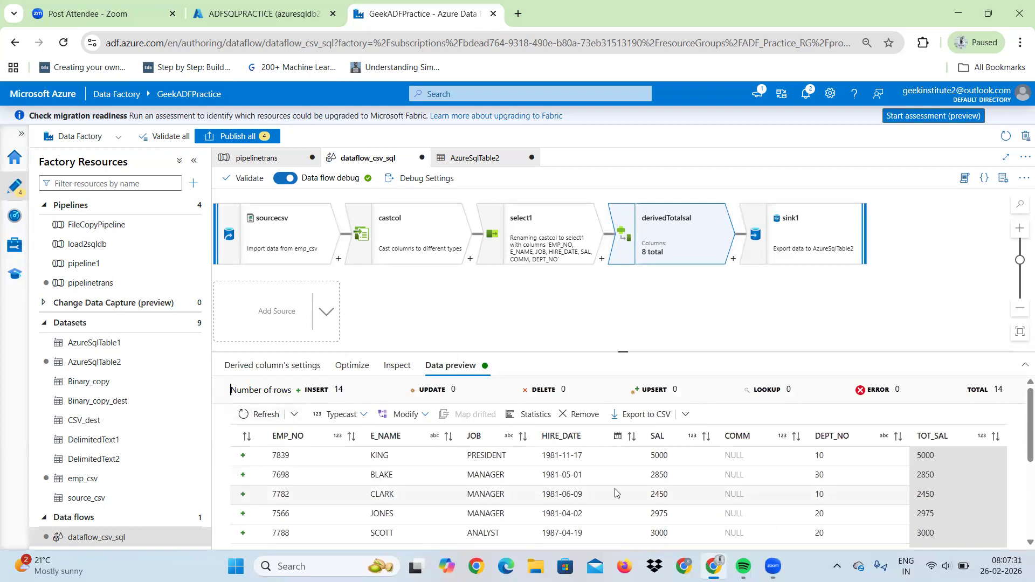
left_click_drag(1021, 446, 1020, 523)
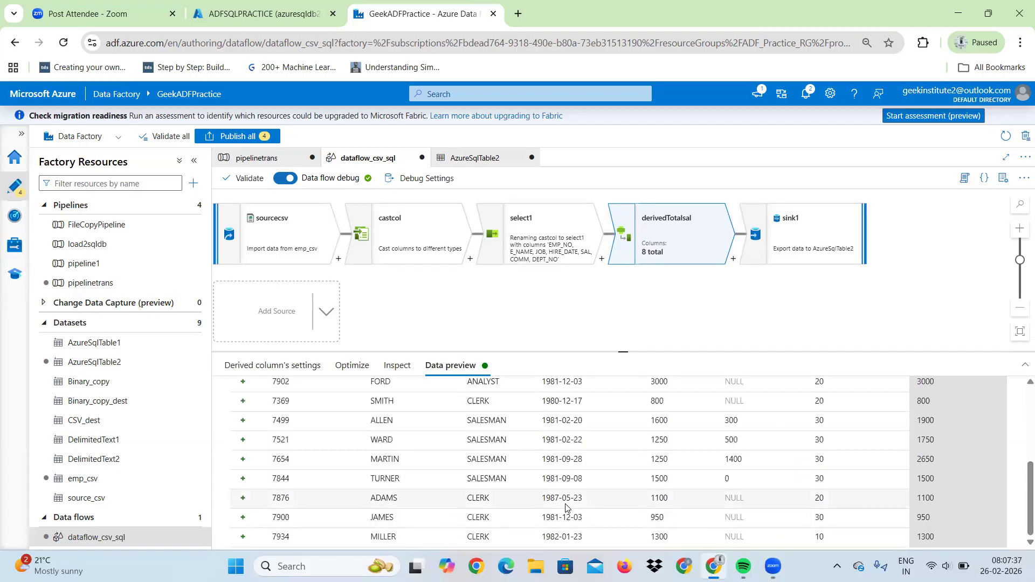
scroll(1020, 446, "up", 5)
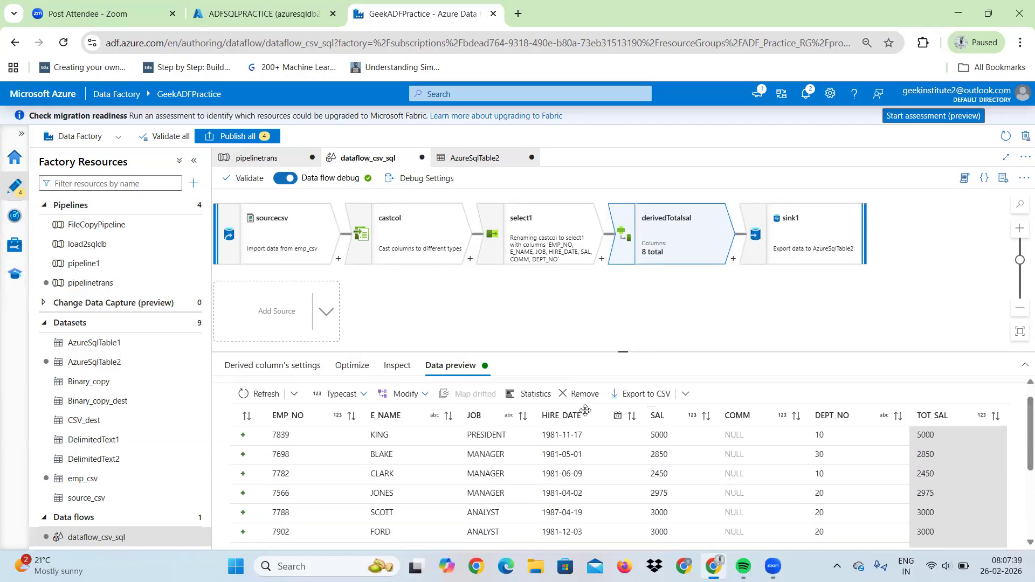
- Rename the derived column that holds the toDate expression from HIRE_DATE to JOIN_DATE
left_click(251, 372)
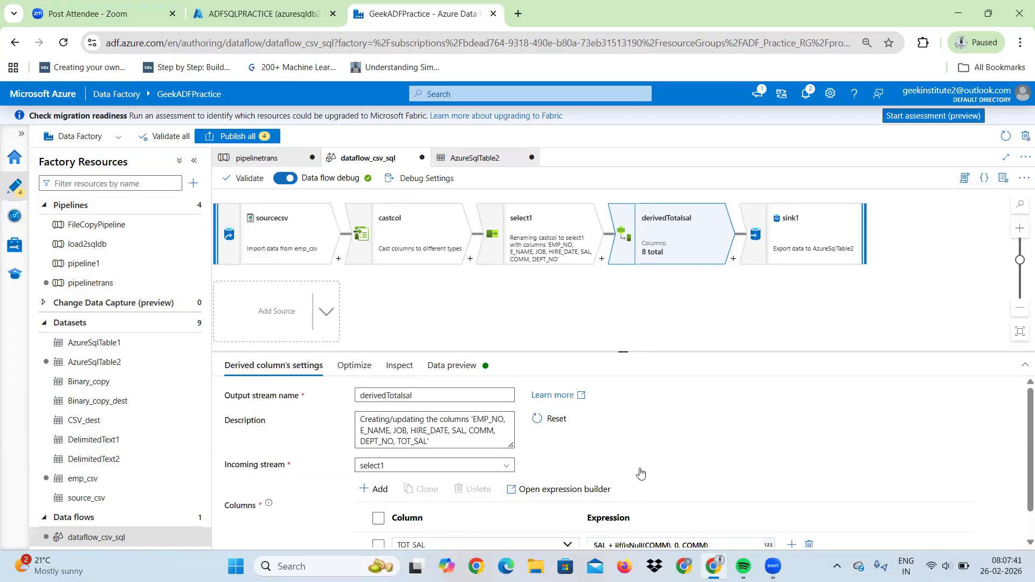
scroll(976, 515, "down", 1)
left_click(462, 535)
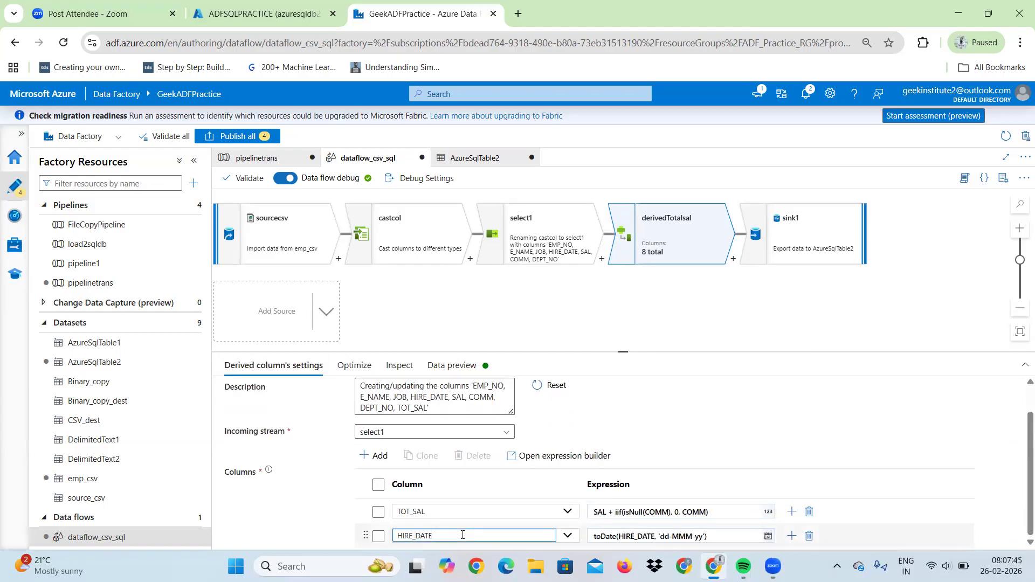
key("BackSpace")
key("BackSpace")
key("BackSpace")
key("BackSpace")
key("BackSpace")
key("BackSpace")
key("BackSpace")
key("BackSpace")
key("BackSpace")
type("JOIN_DA")
type("YE")
key("BackSpace")
key("BackSpace")
type("TE")
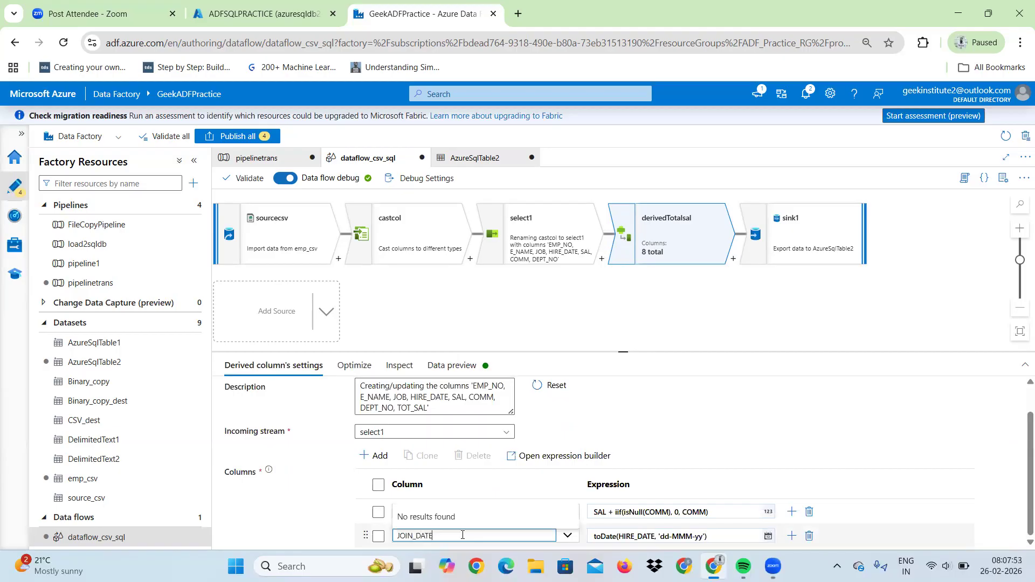
- Preview the derivedTotalsal data and compare the text values in HIRE_DATE with the dates in JOIN_DATE
left_click(439, 373)
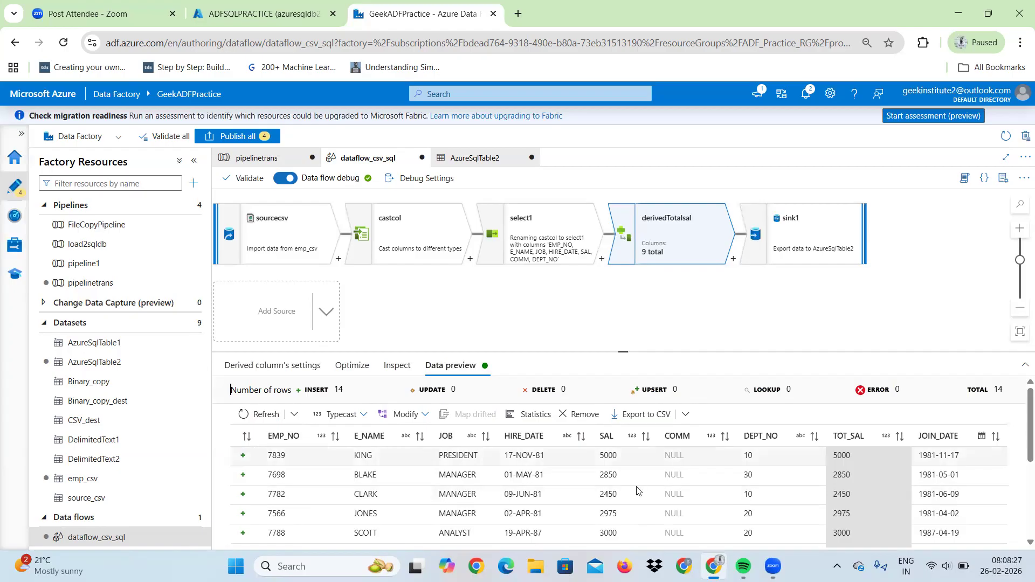
left_click(965, 480)
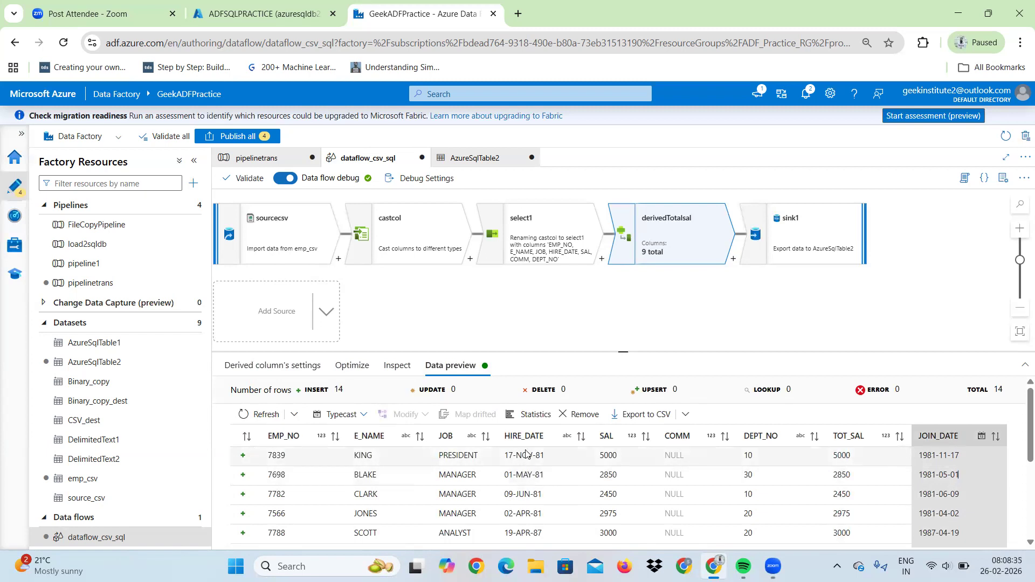
left_click_drag(531, 476, 512, 477)
left_click(527, 478)
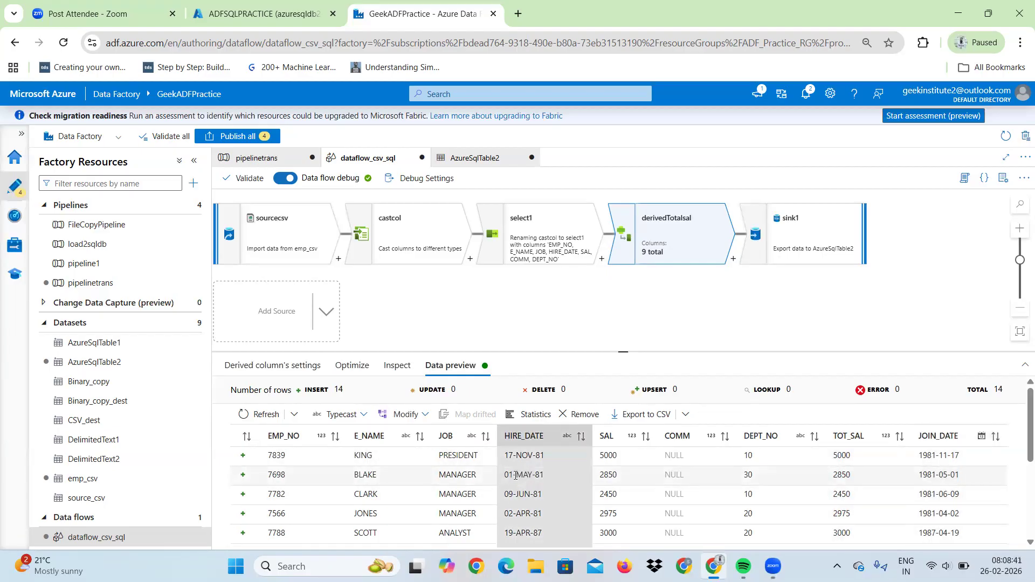
left_click_drag(515, 475, 541, 477)
left_click(529, 477)
left_click(418, 480)
left_click(517, 473)
double_click(534, 458)
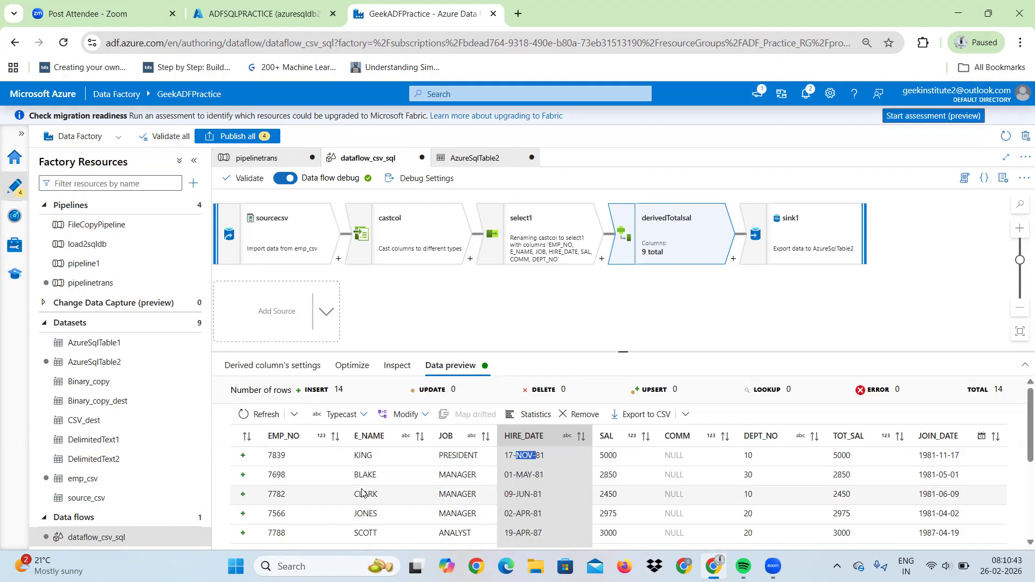
double_click(524, 474)
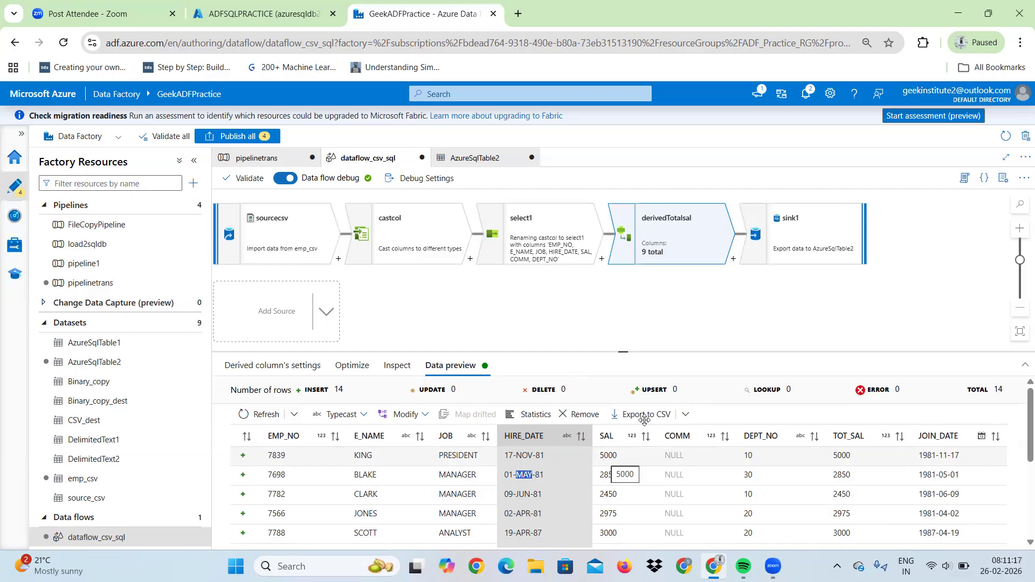
- Insert an Aggregate transformation between derivedTotalsal and sink1 in the data flow
left_click(732, 261)
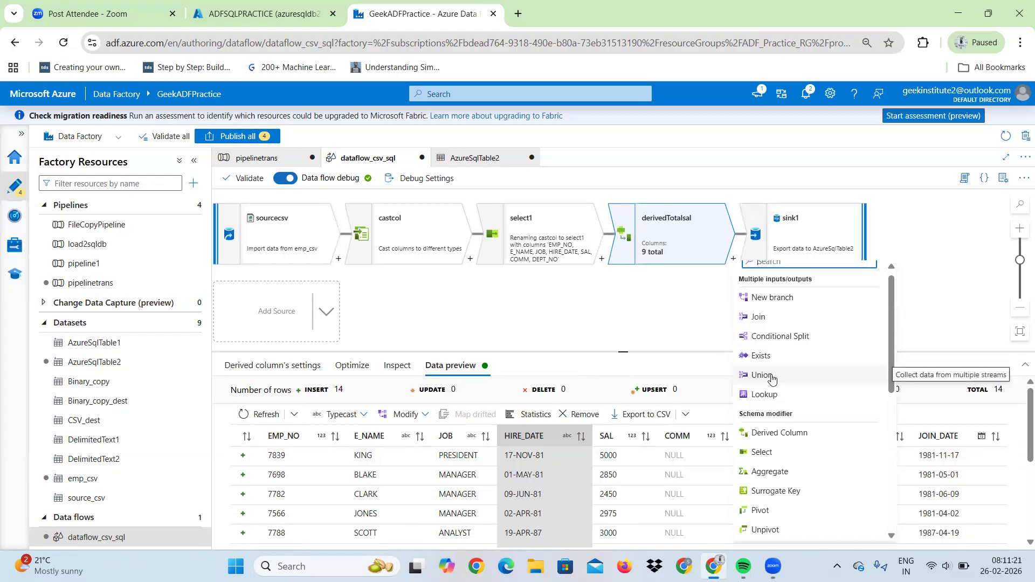
left_click(678, 285)
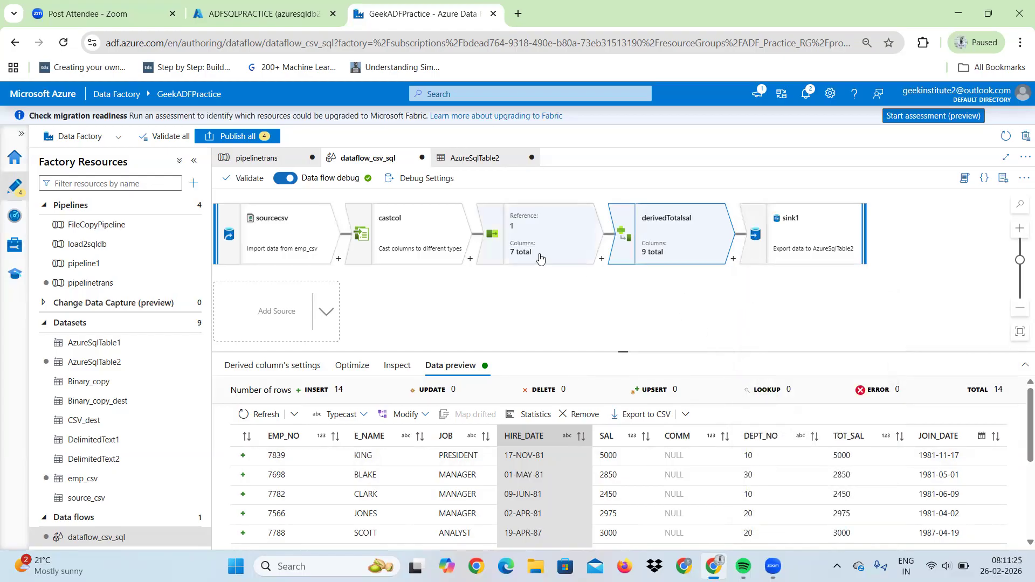
left_click(539, 253)
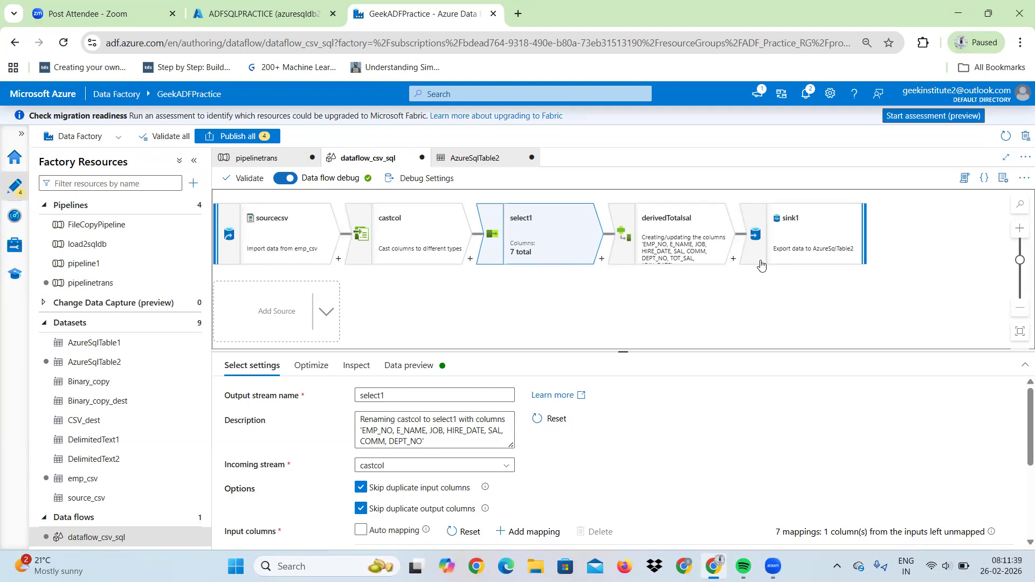
left_click(704, 253)
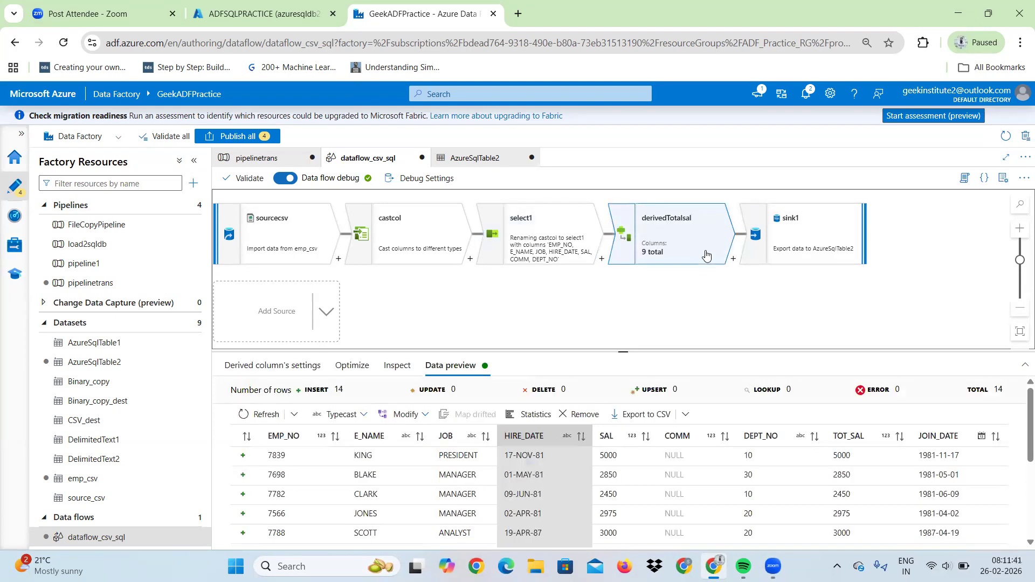
left_click(733, 260)
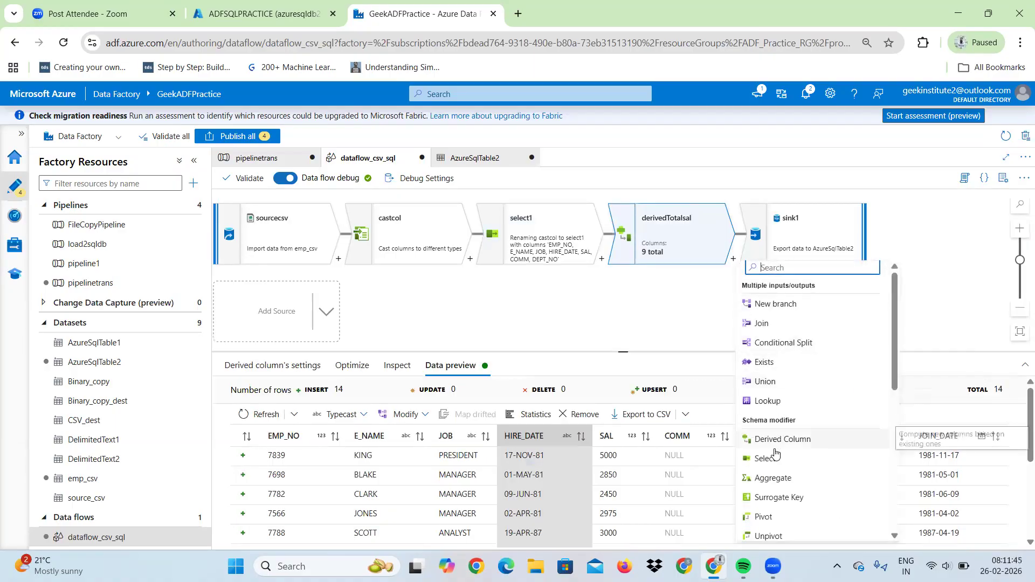
left_click(773, 478)
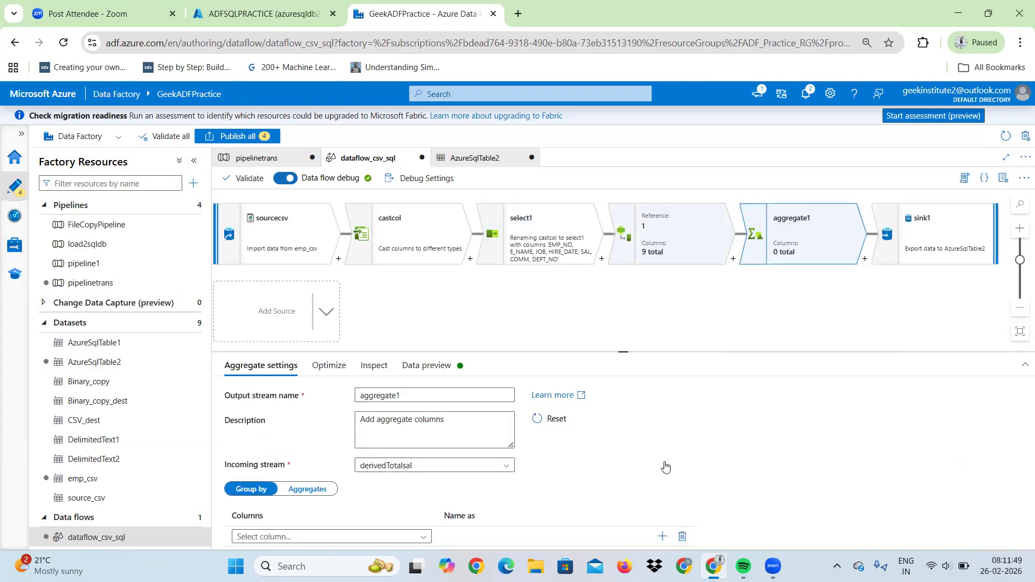
- Choose DEPT_NO as the group-by column of the new aggregate transformation
left_click(914, 252)
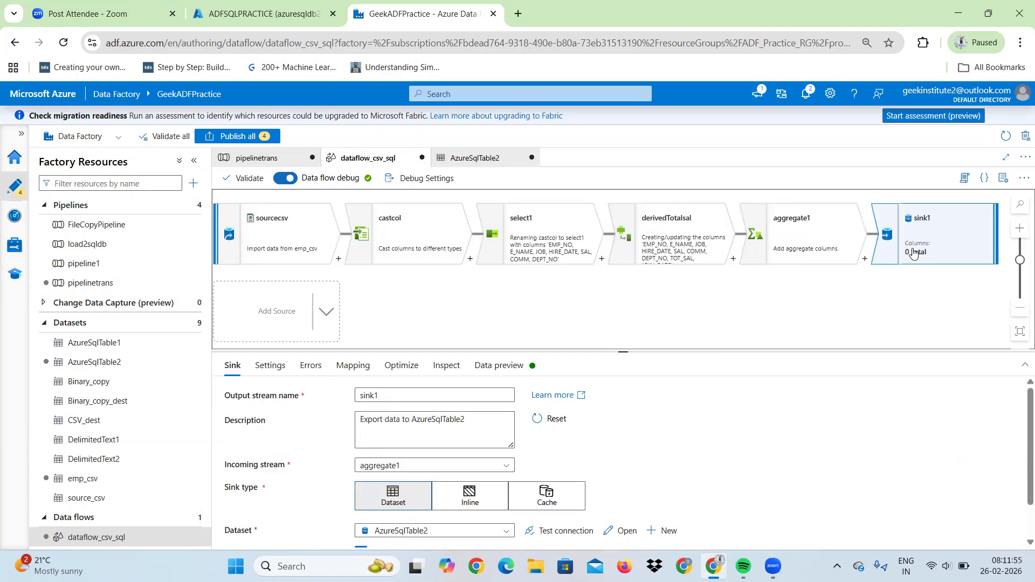
left_click(787, 247)
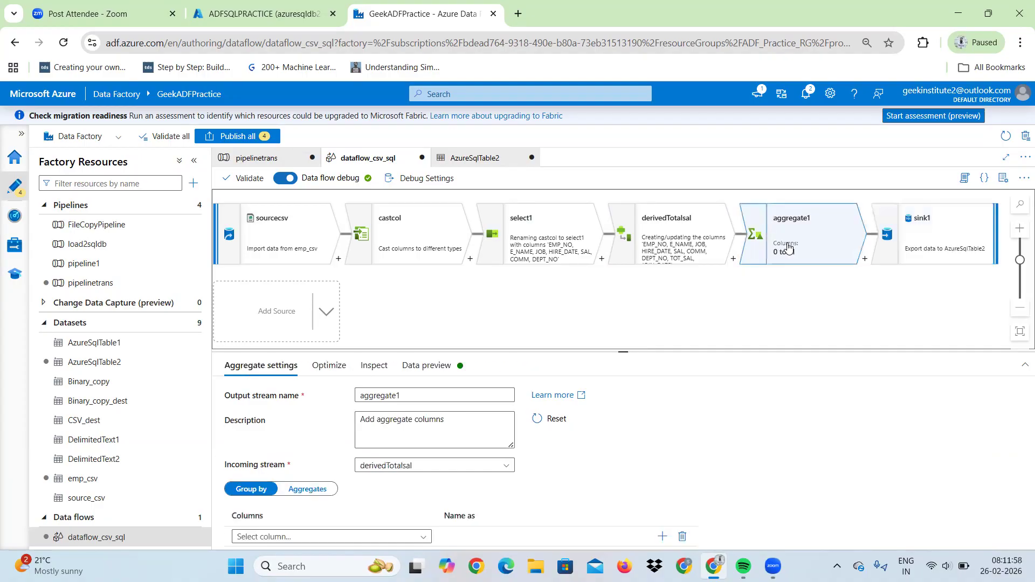
left_click(293, 536)
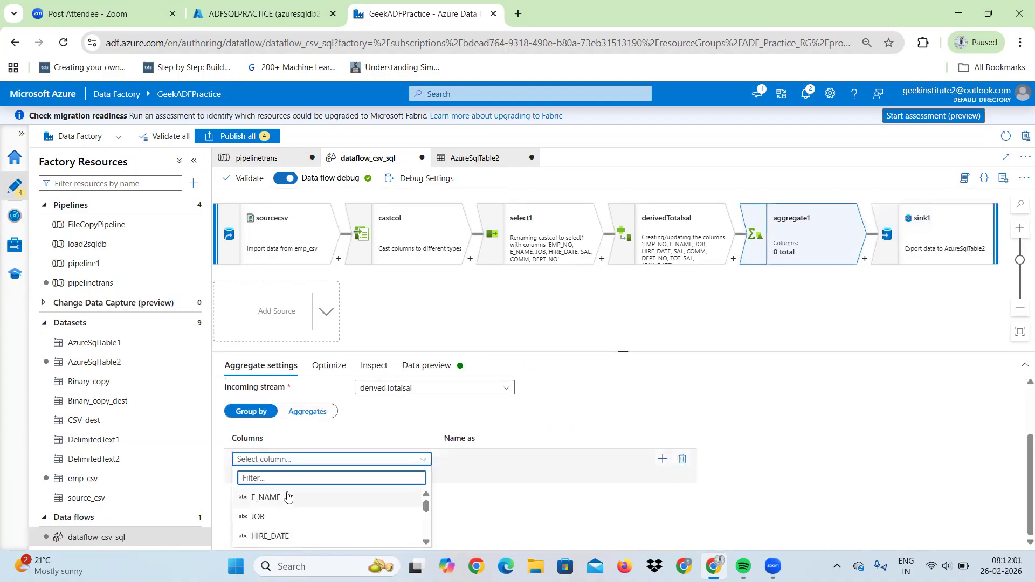
left_click(1022, 367)
left_click(390, 376)
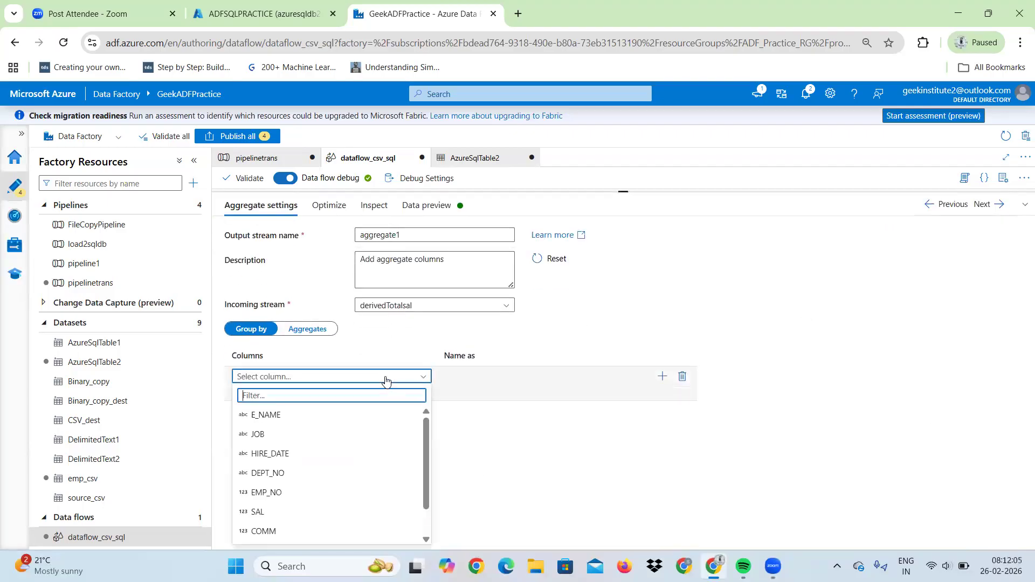
left_click(285, 474)
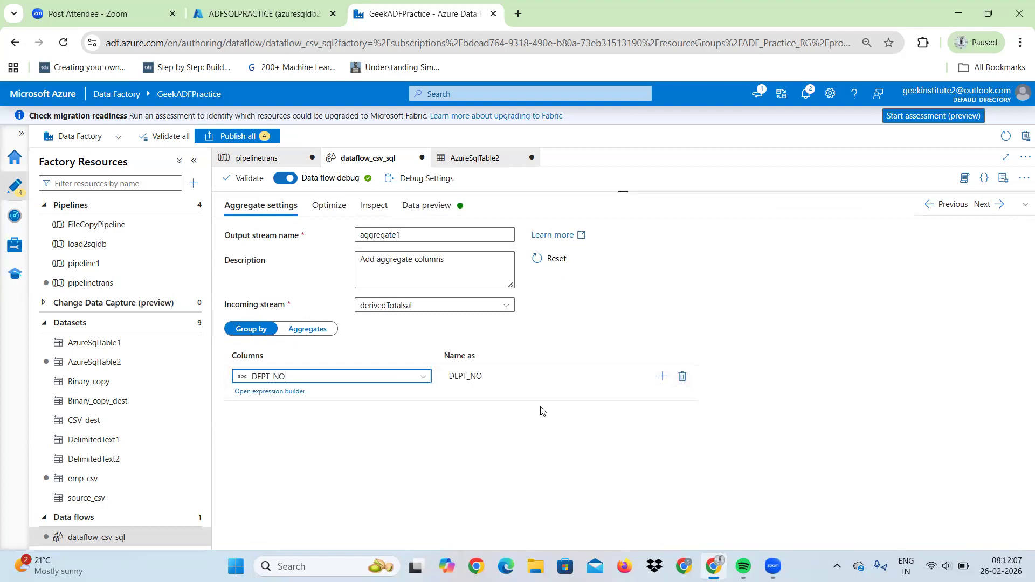
- Rename the group-by output column to DEPT_NUM in the expression builder, keeping DEPT_NO as its expression, and save it
left_click(555, 376)
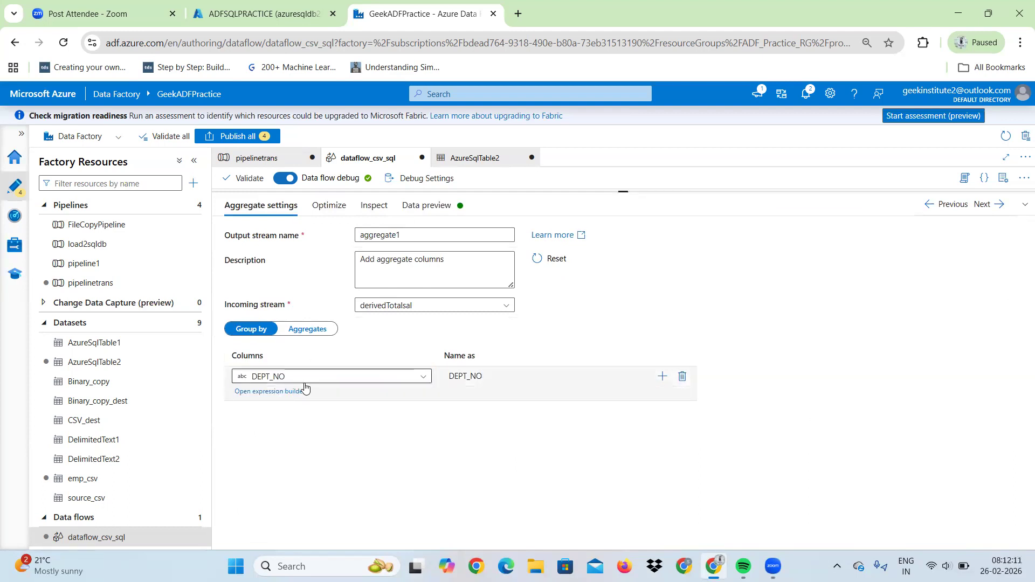
left_click(496, 373)
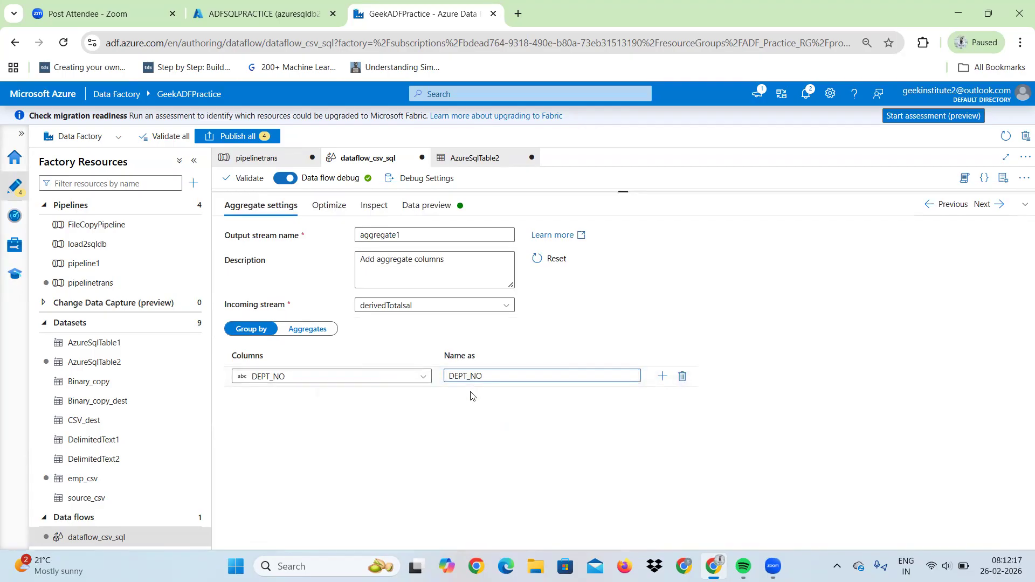
left_click(273, 380)
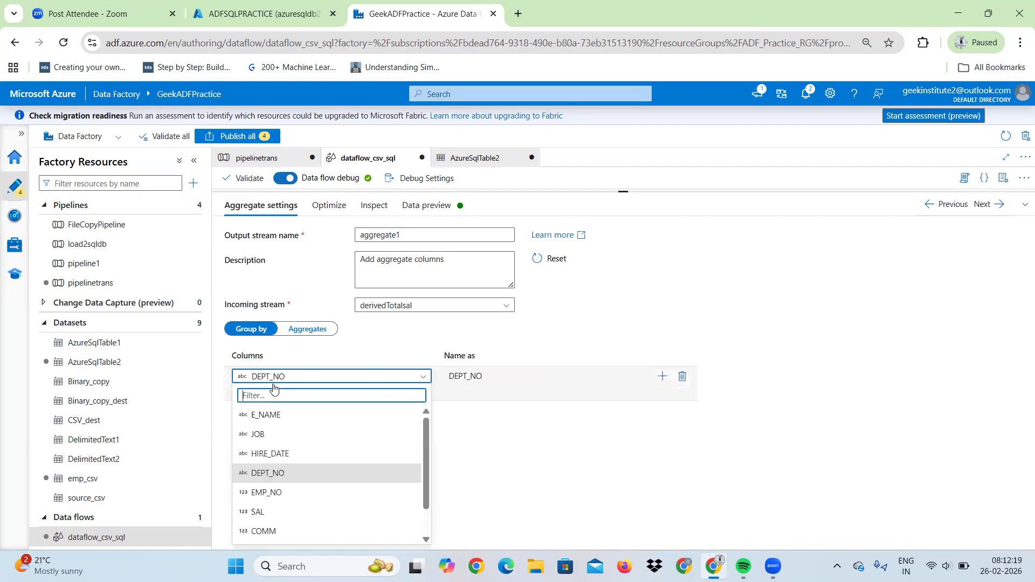
left_click(518, 415)
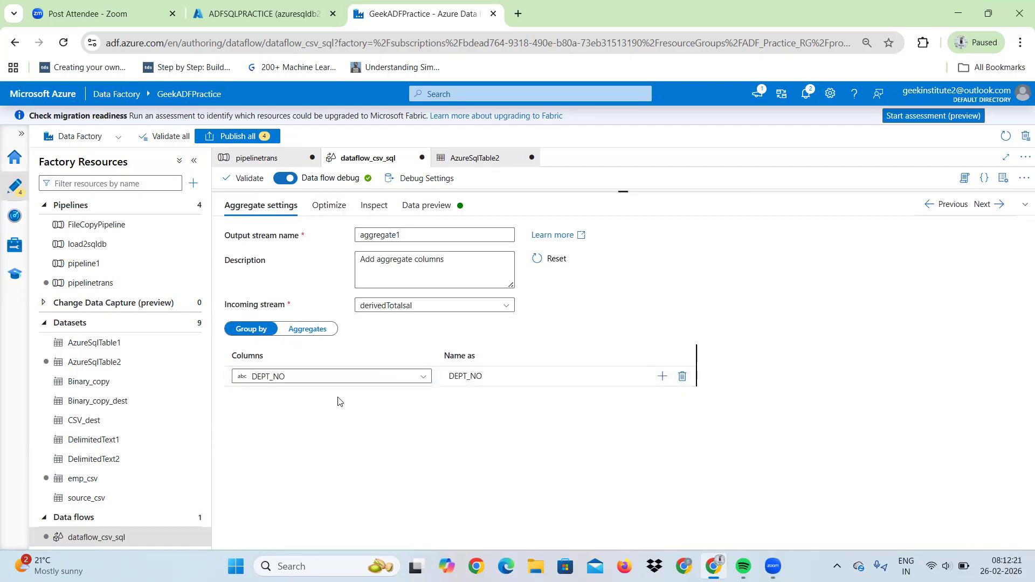
left_click(267, 385)
left_click(197, 420)
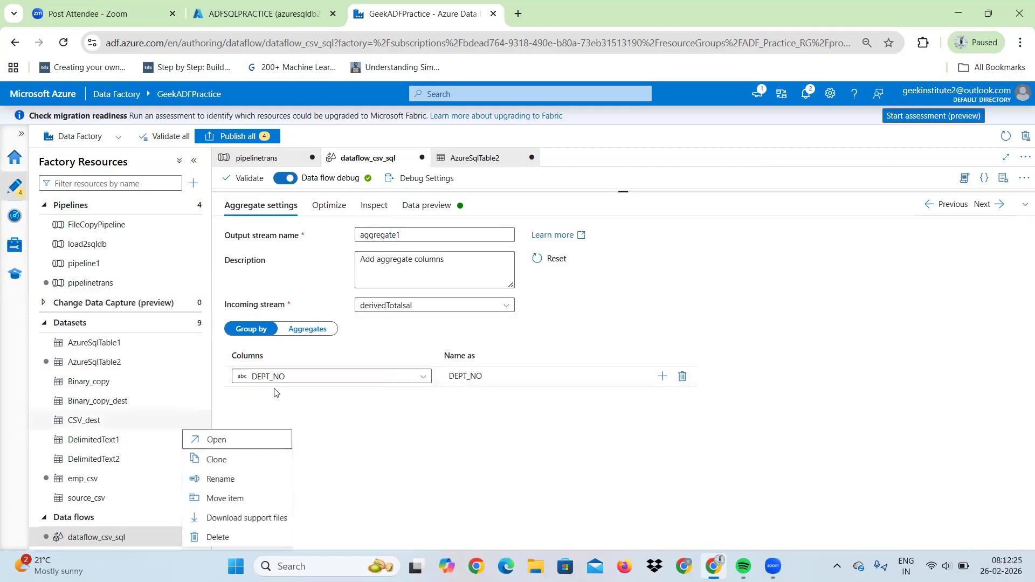
left_click(275, 392)
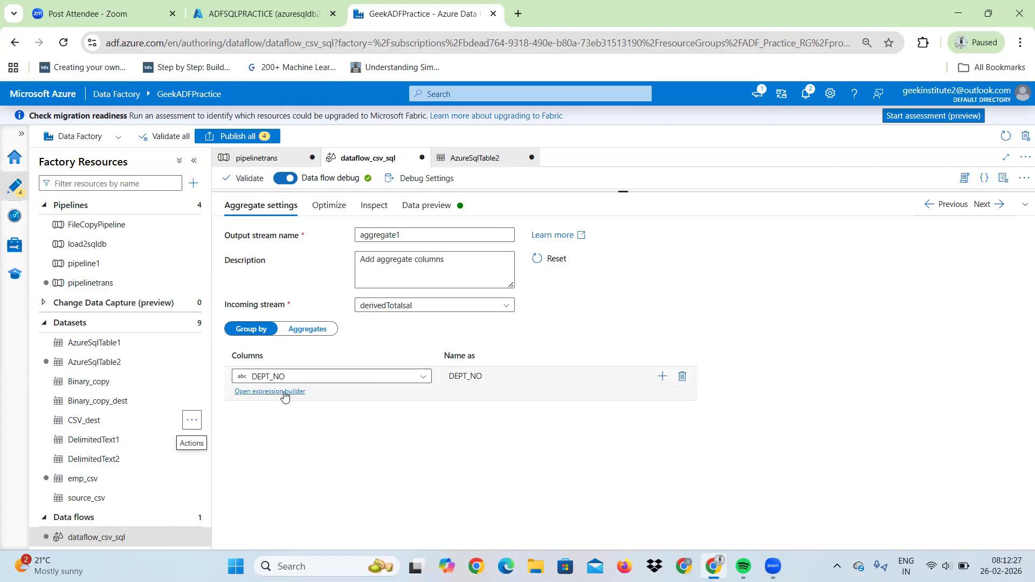
left_click(284, 393)
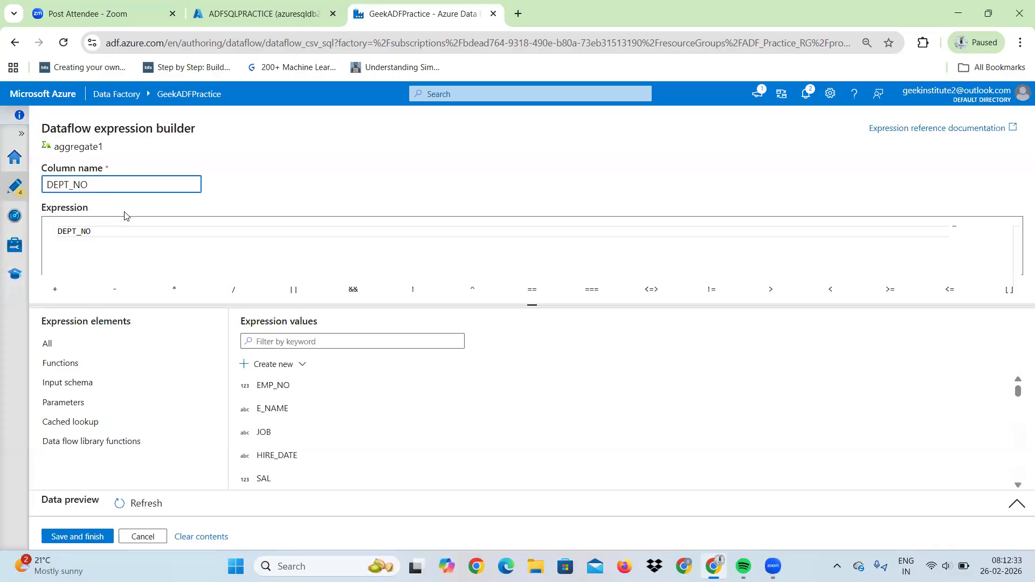
key("BackSpace")
type("UM")
left_click(98, 232)
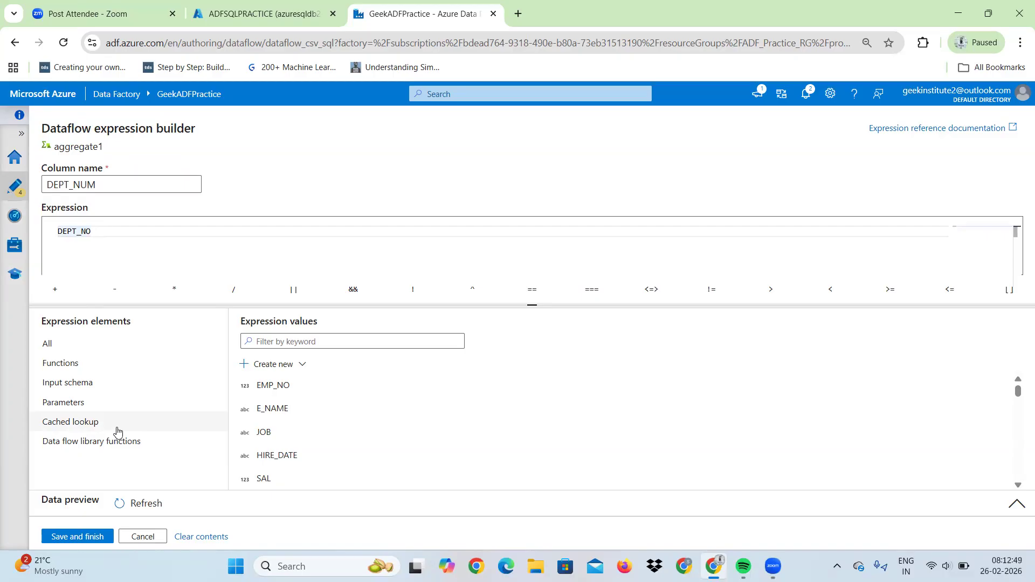
left_click(81, 539)
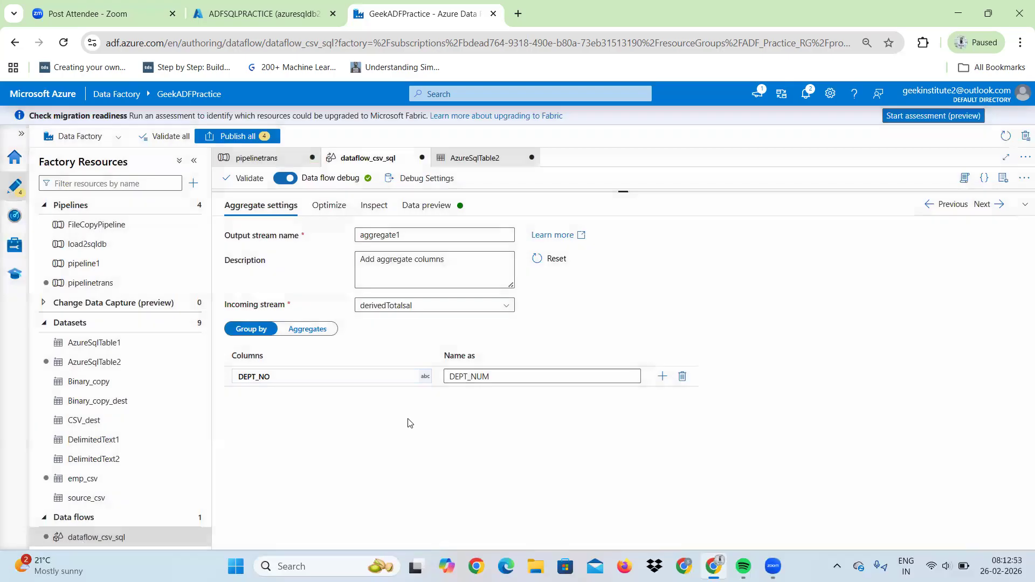
- Select SAL as the column to aggregate for each DEPT_NUM group
left_click(300, 331)
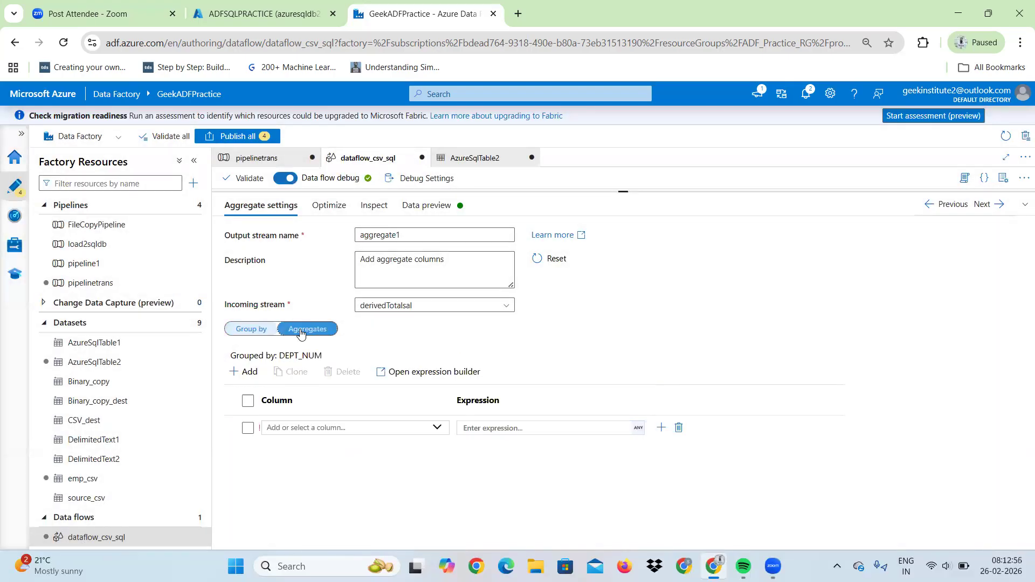
left_click(369, 428)
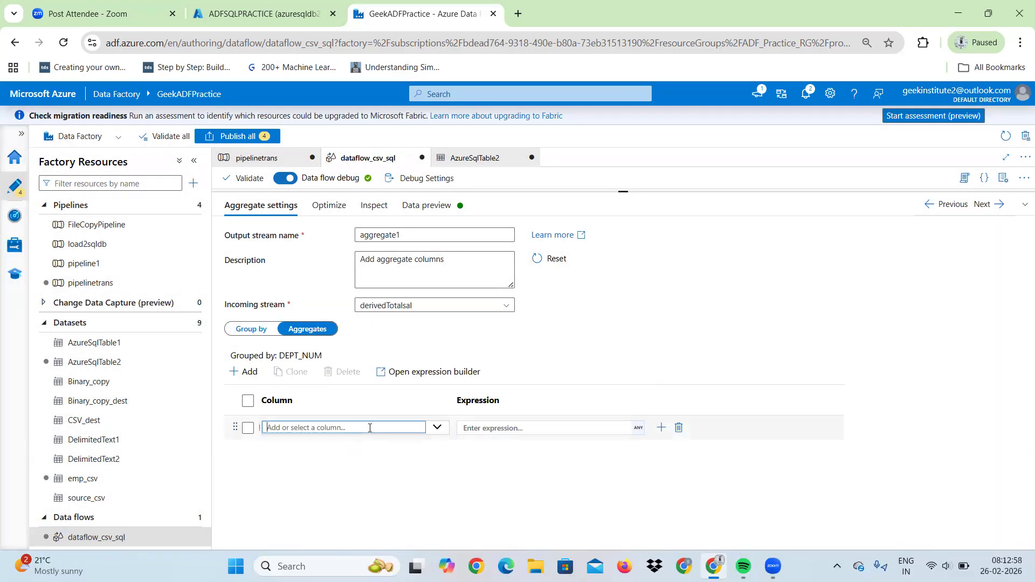
left_click(437, 427)
left_click(311, 393)
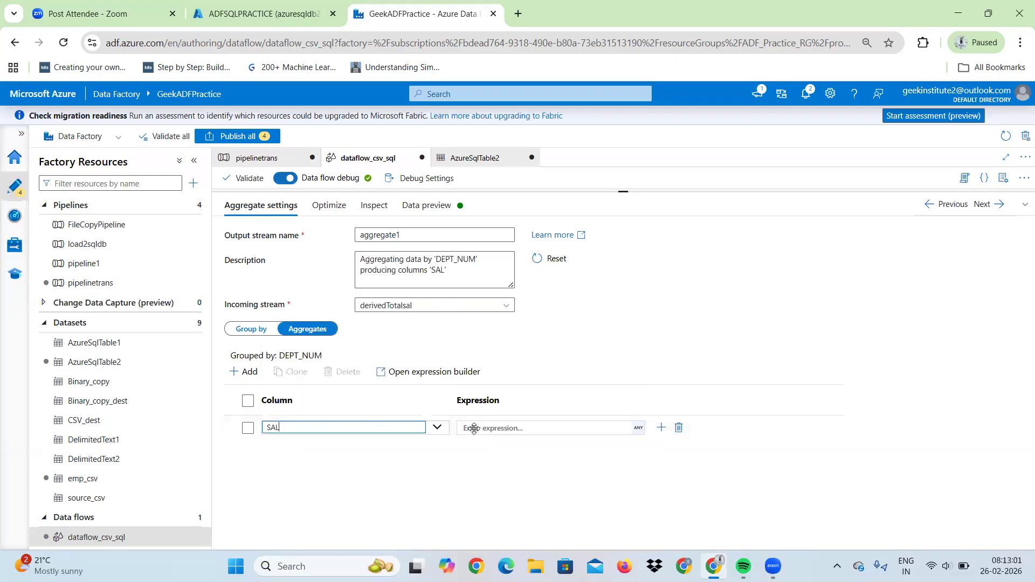
- Define the SAL aggregate with the expression sum(SAL) in the expression builder and save it
left_click(498, 430)
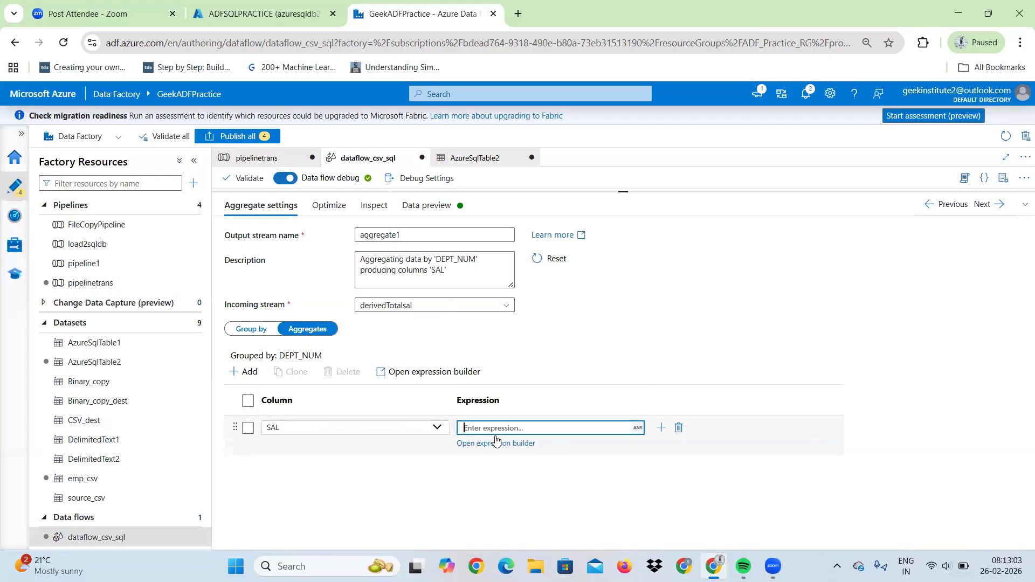
type("sum(")
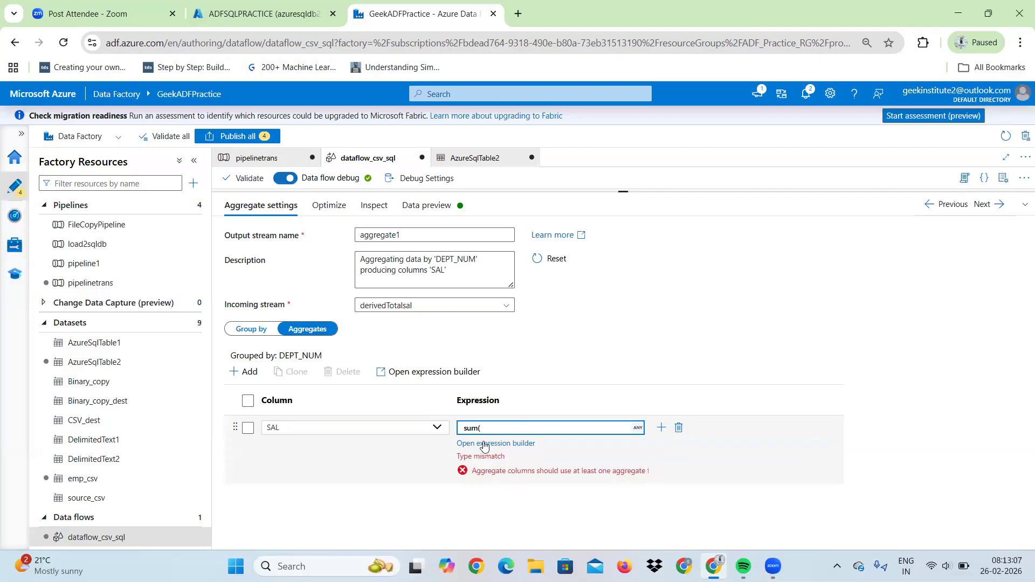
left_click(481, 444)
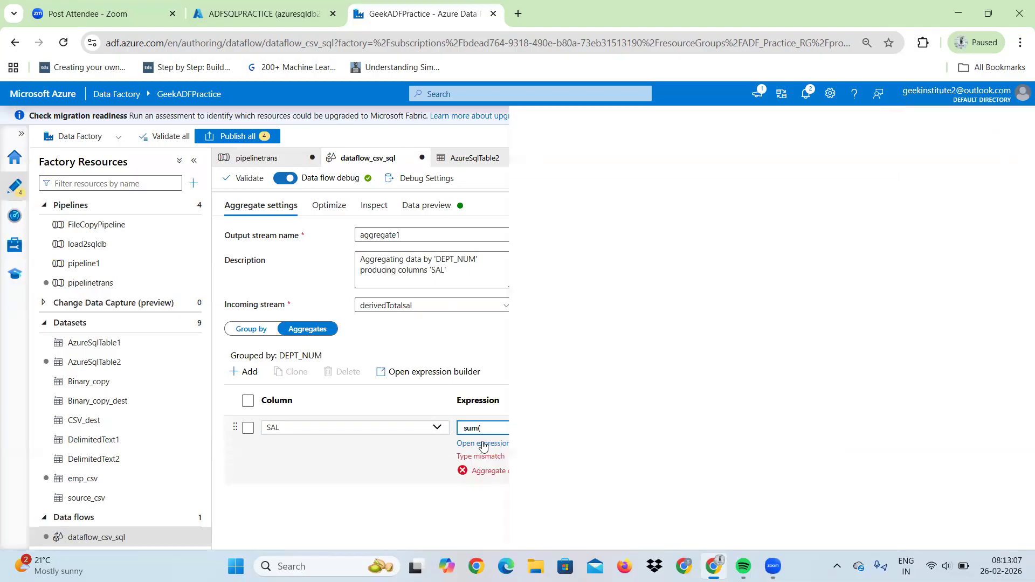
key("BackSpace")
key("BackSpace")
key("BackSpace")
key("BackSpace")
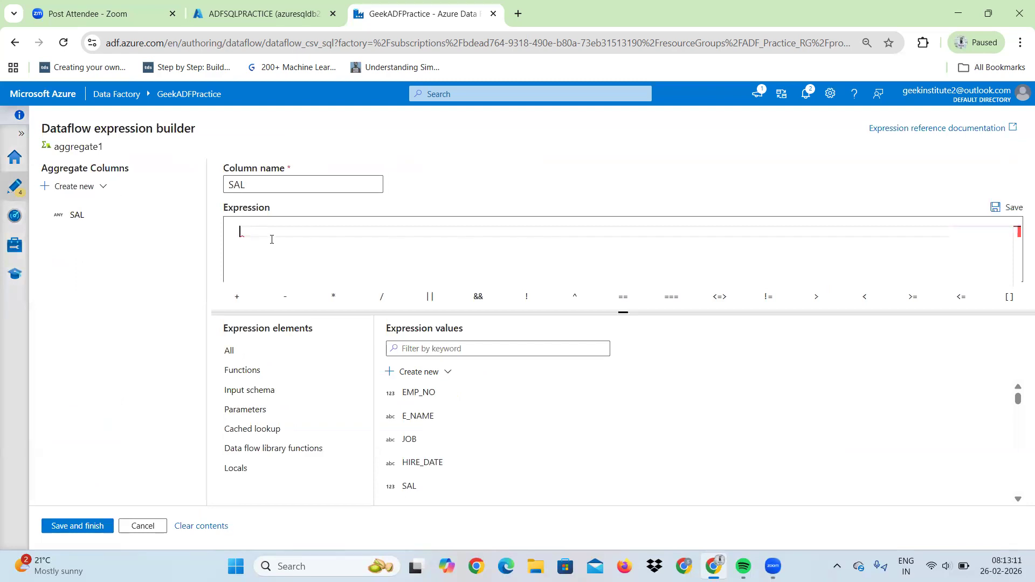
type("su")
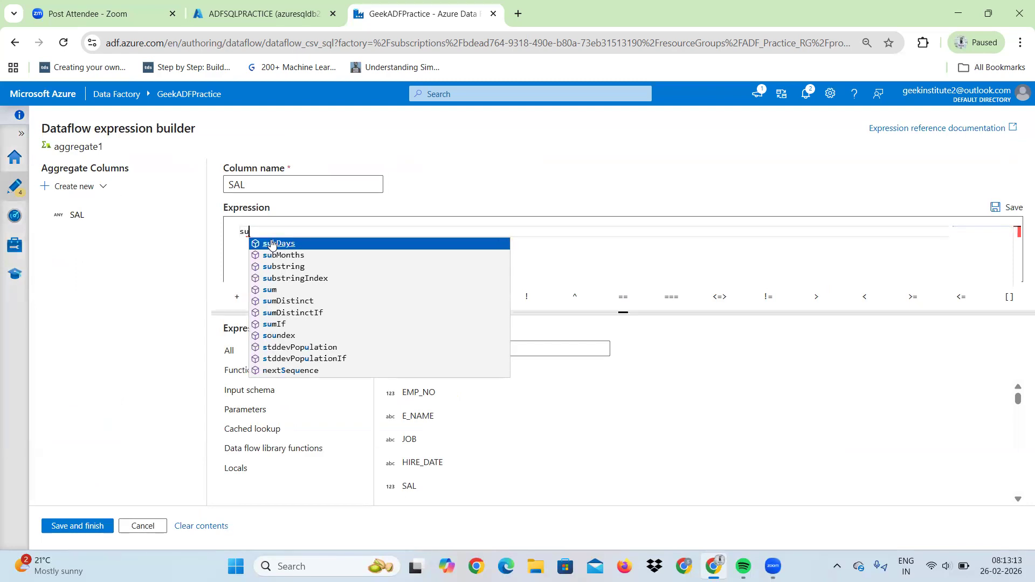
type("m")
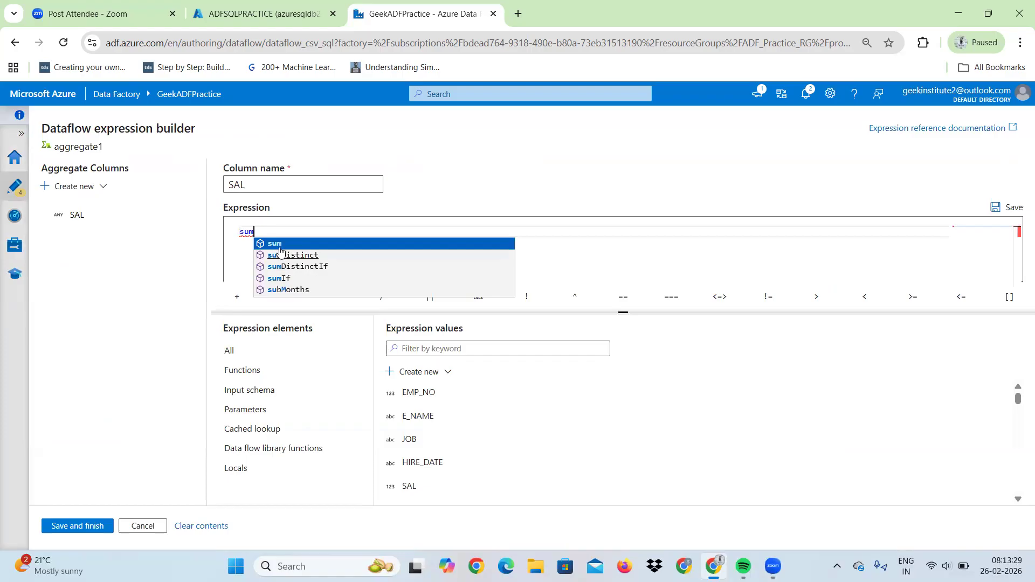
type("(S")
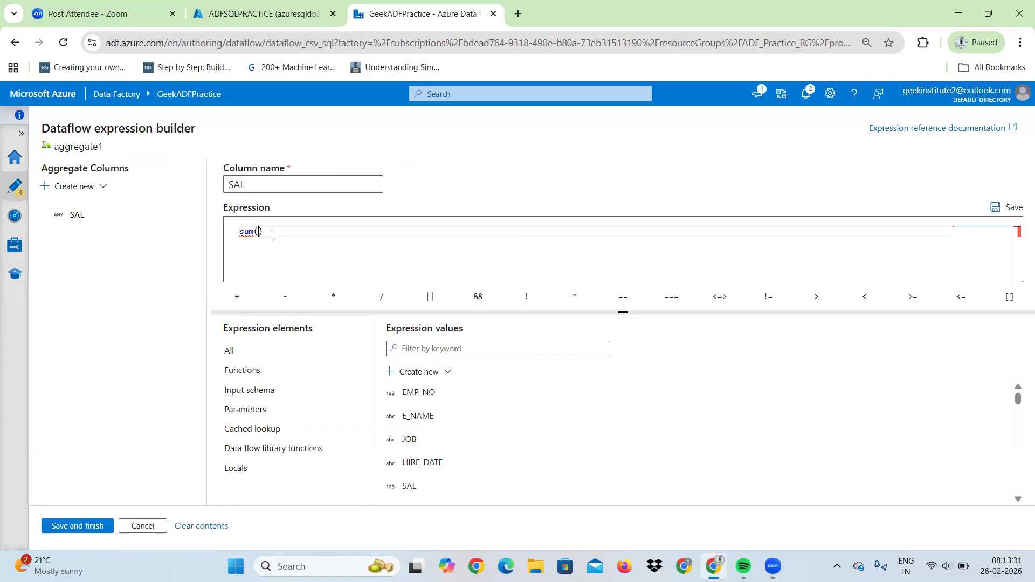
type("AL")
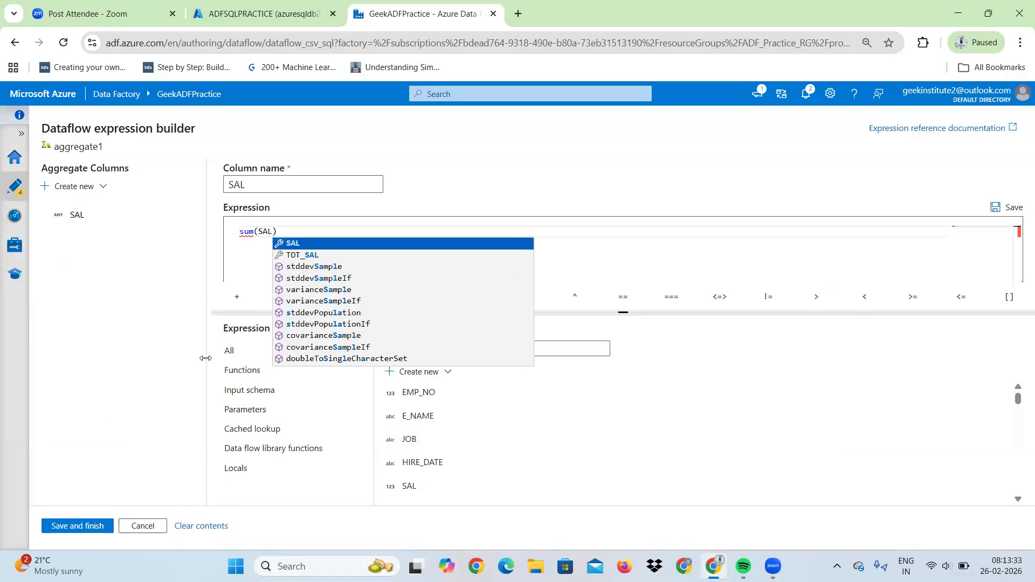
left_click(94, 524)
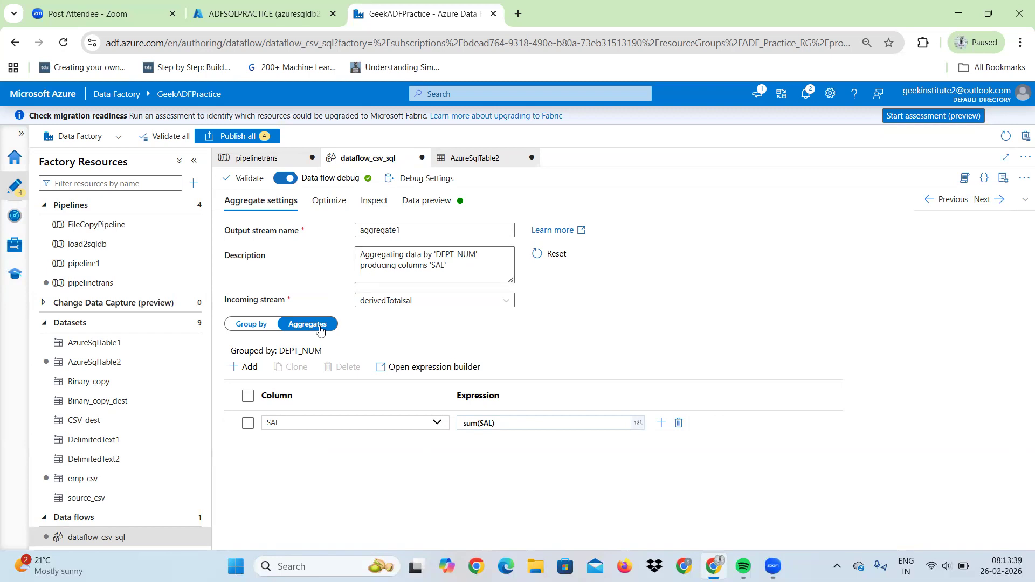
- Load the aggregate1 data preview and check the summed SAL value of each department
left_click(421, 200)
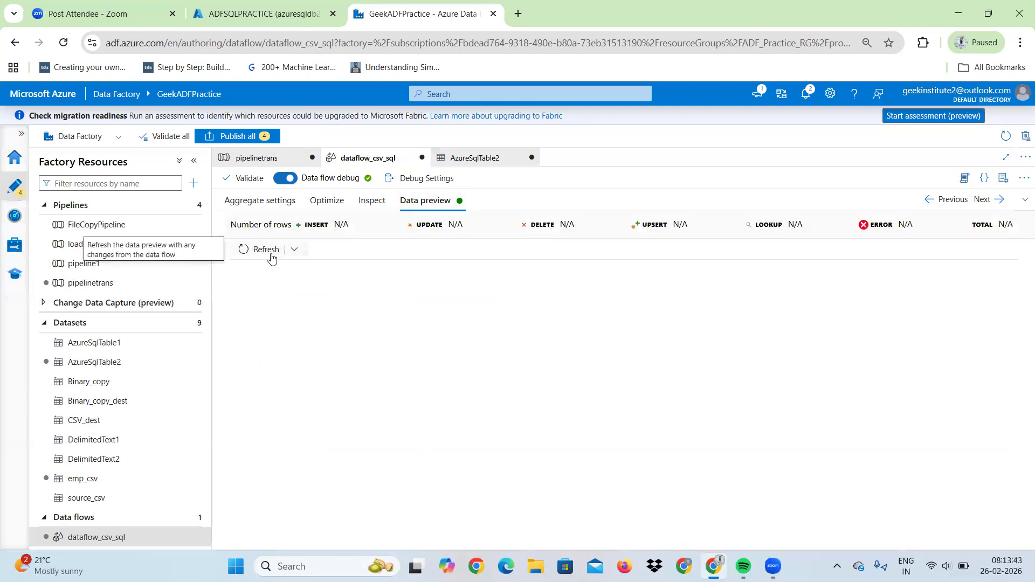
left_click(266, 251)
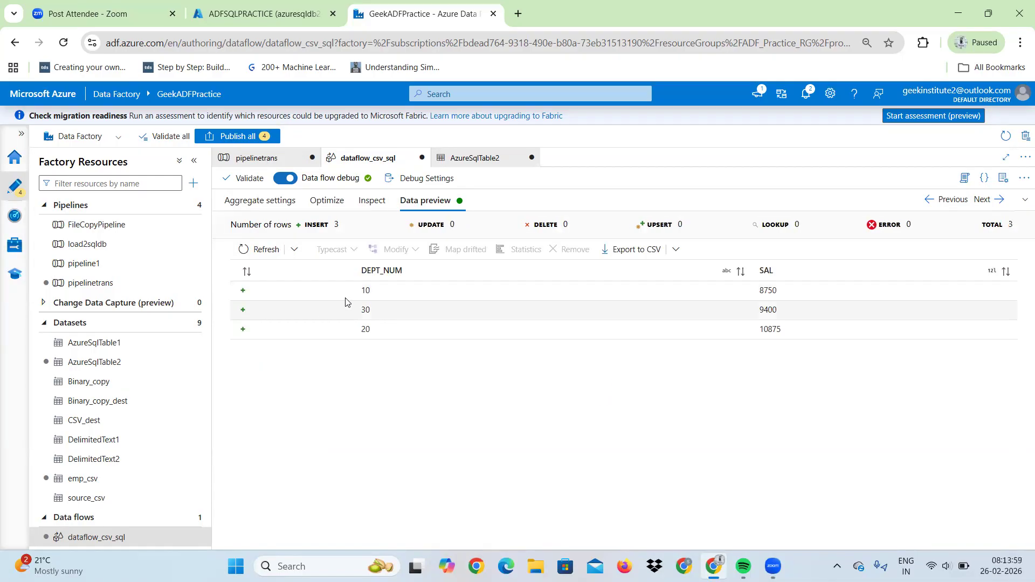
left_click(769, 291)
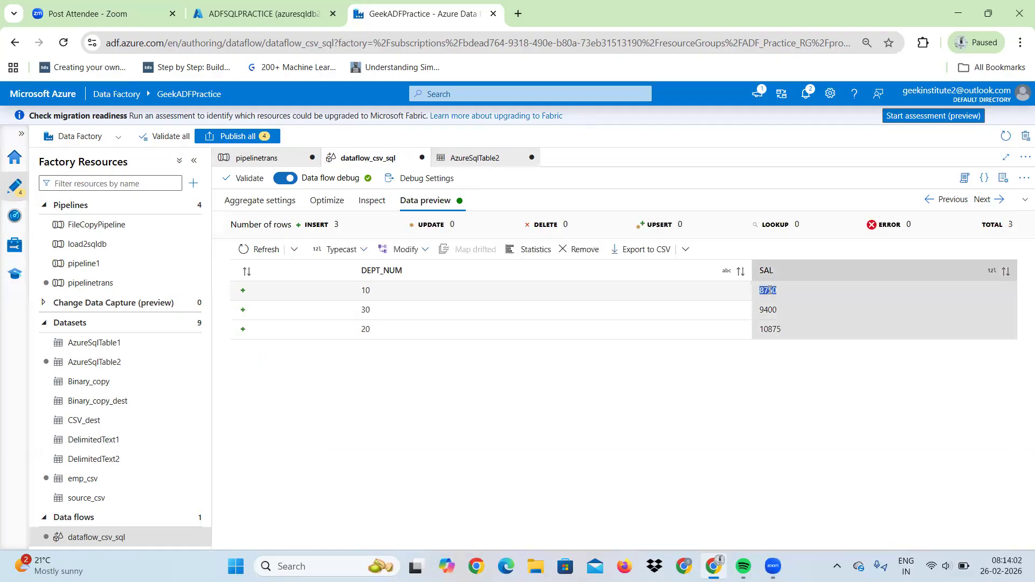
- Compare the summed SAL values of departments 30 and 20 in the aggregate1 data preview
double_click(366, 310)
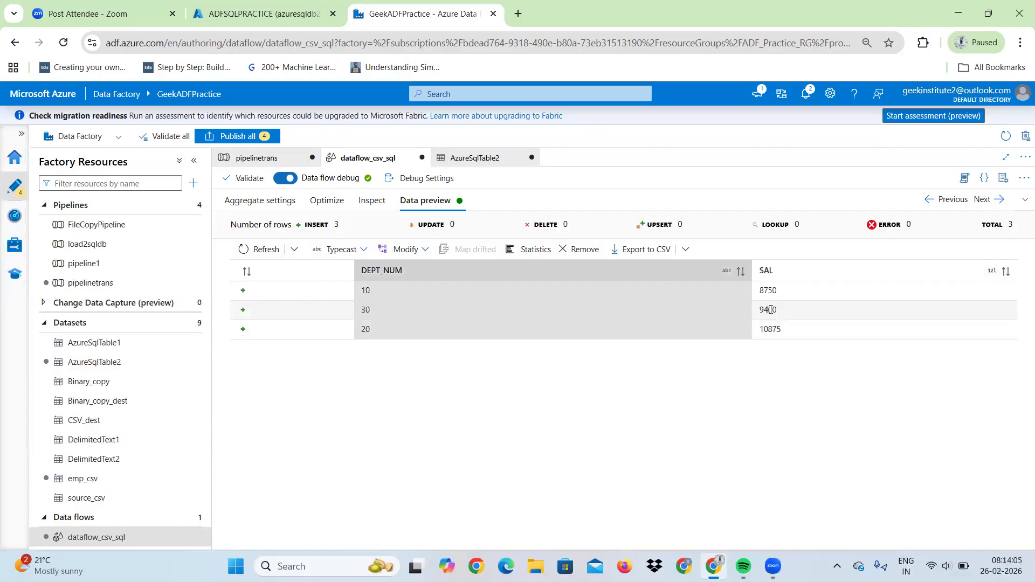
double_click(770, 311)
left_click(774, 329)
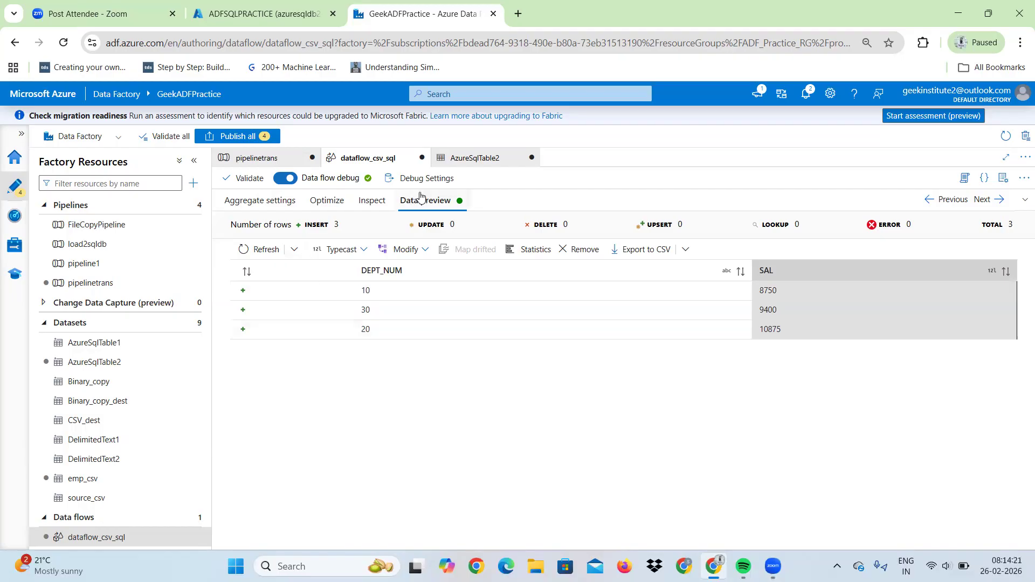
- Rename the aggregate column holding sum(SAL) to SUM_SAL in the aggregate1 settings
left_click(266, 202)
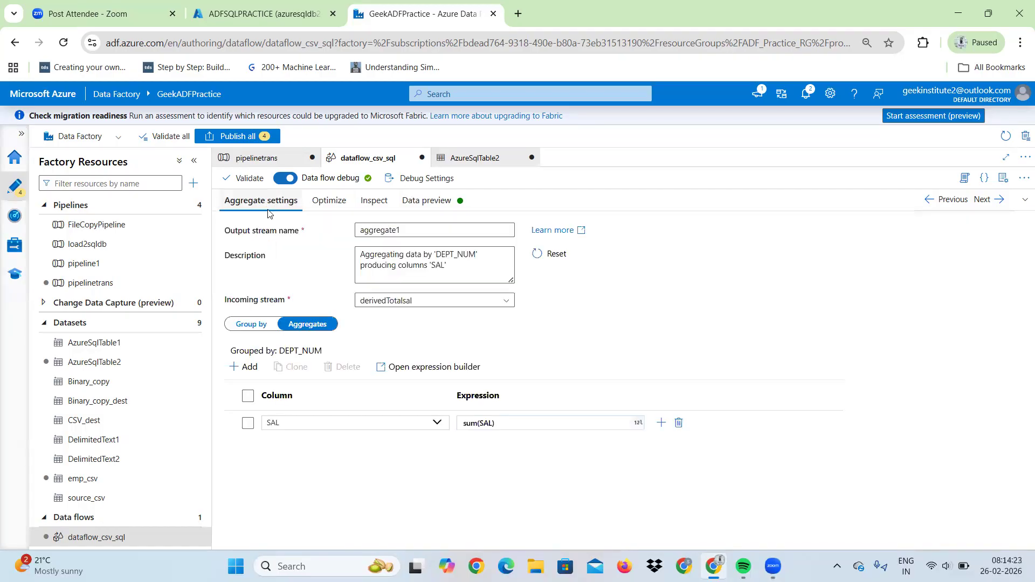
left_click(314, 423)
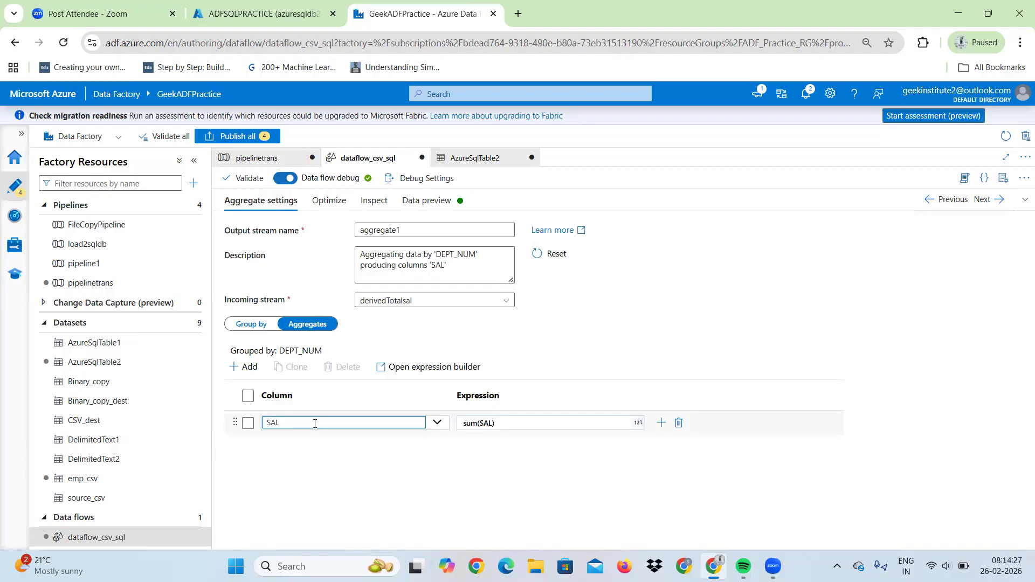
key("BackSpace")
key("BackSpace")
type("SU")
key("BackSpace")
key("BackSpace")
type("SUM_SAL")
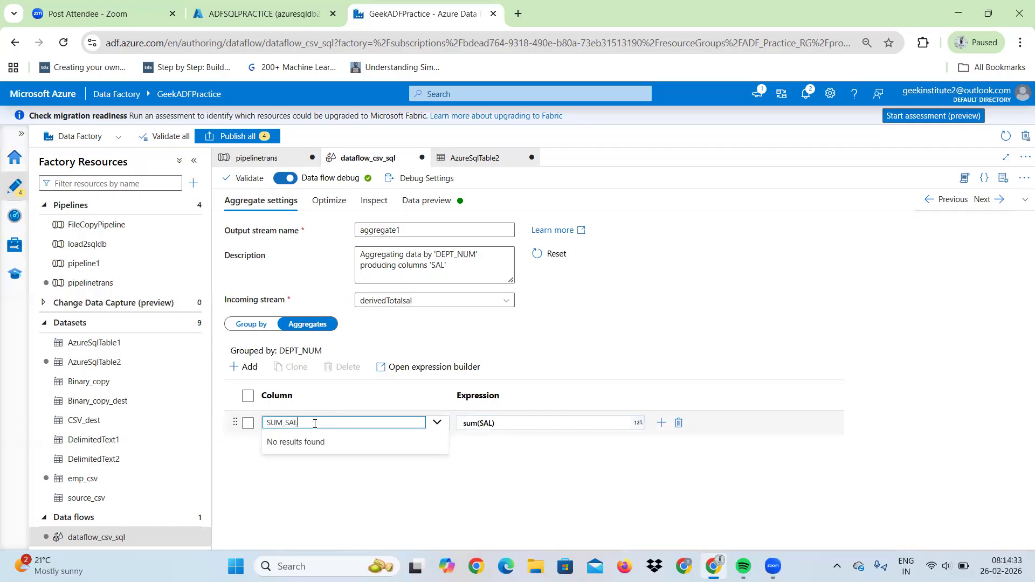
left_click(405, 514)
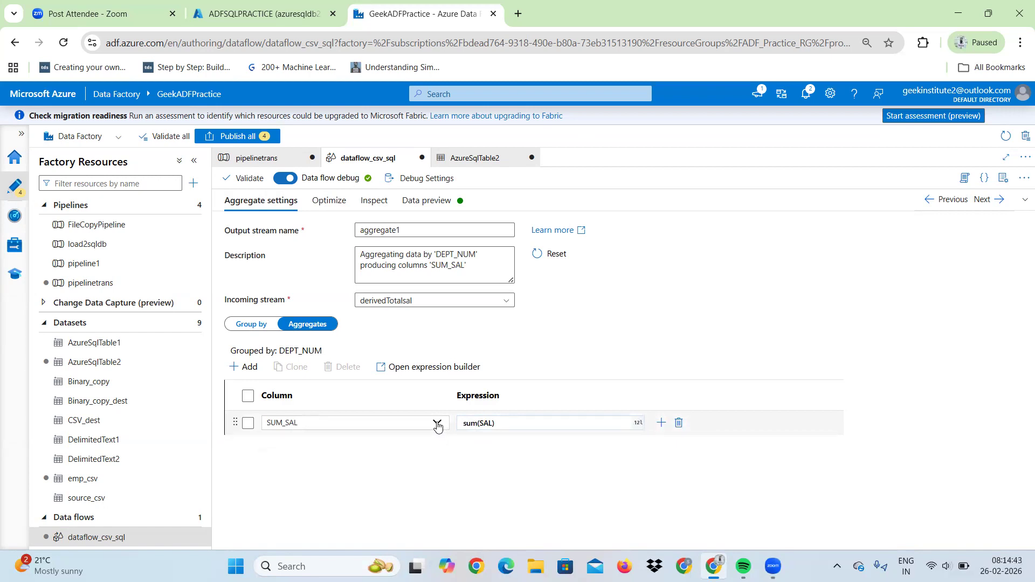
- Add a second aggregate column named MAX_SAL with the expression max(SAL)
left_click(661, 423)
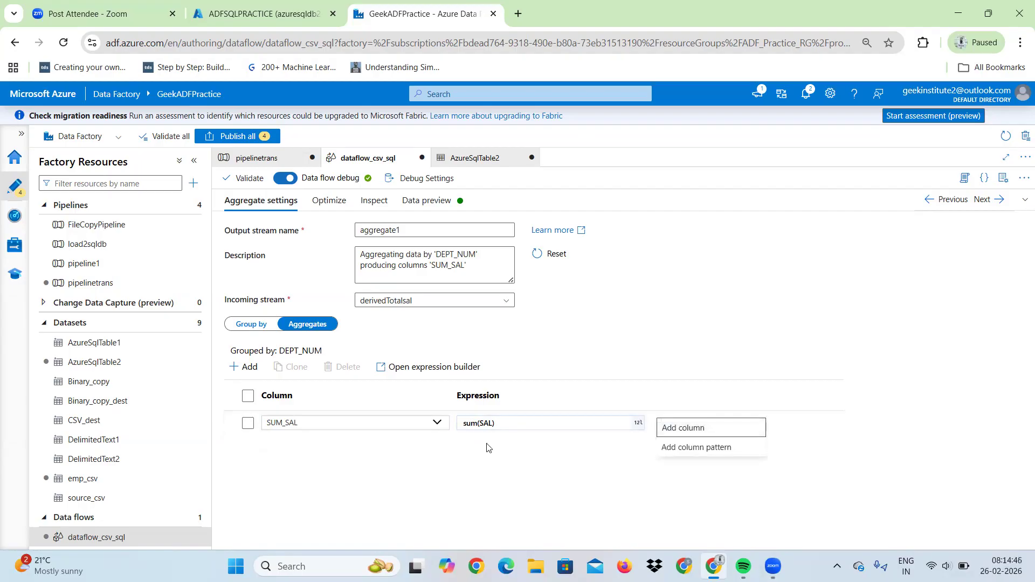
left_click(664, 430)
left_click(371, 448)
key("BackSpace")
key("BackSpace")
key("BackSpace")
key("BackSpace")
key("BackSpace")
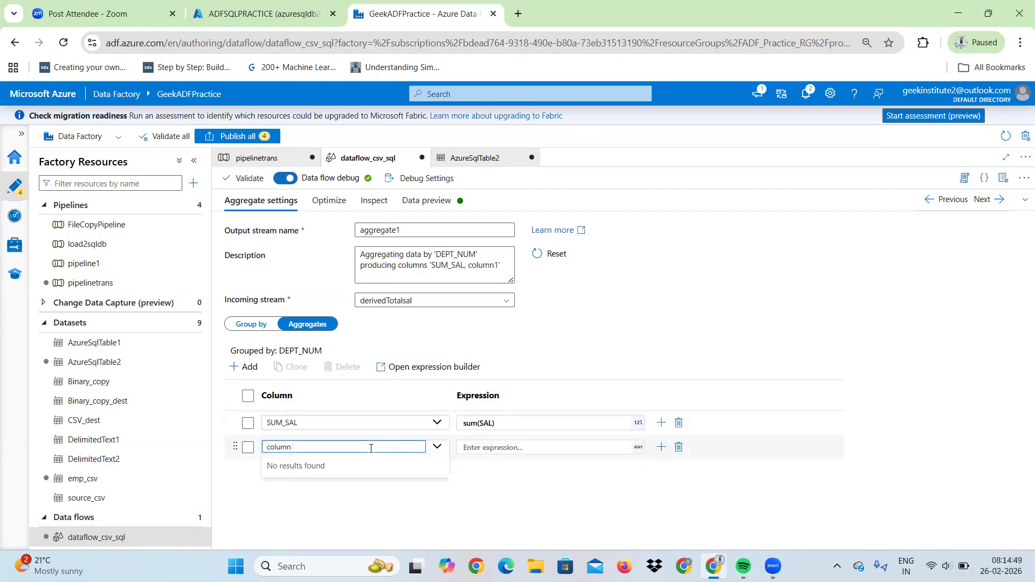
key("BackSpace")
key("BackSpace")
type("MAX_SAL")
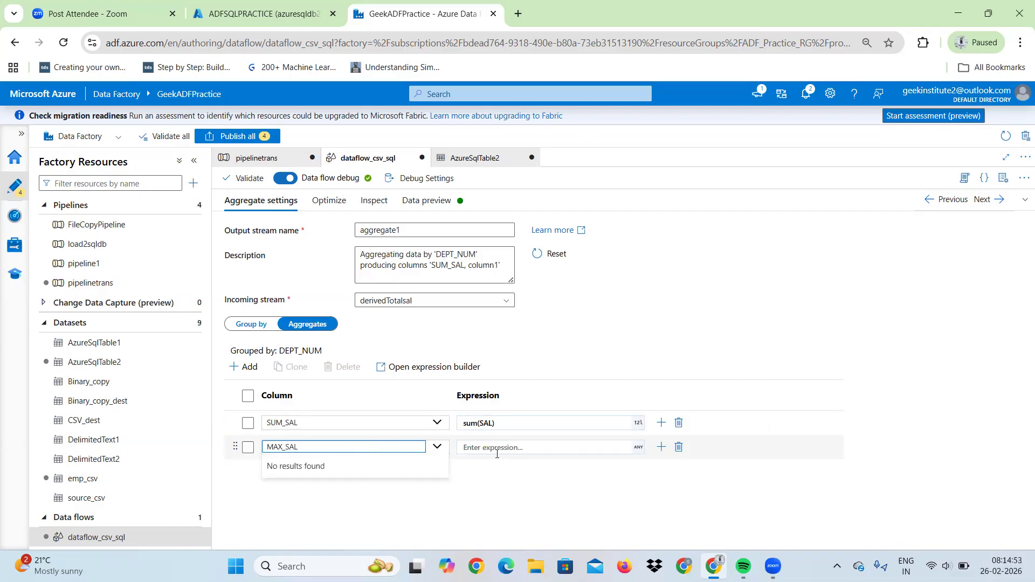
left_click(496, 448)
type("max")
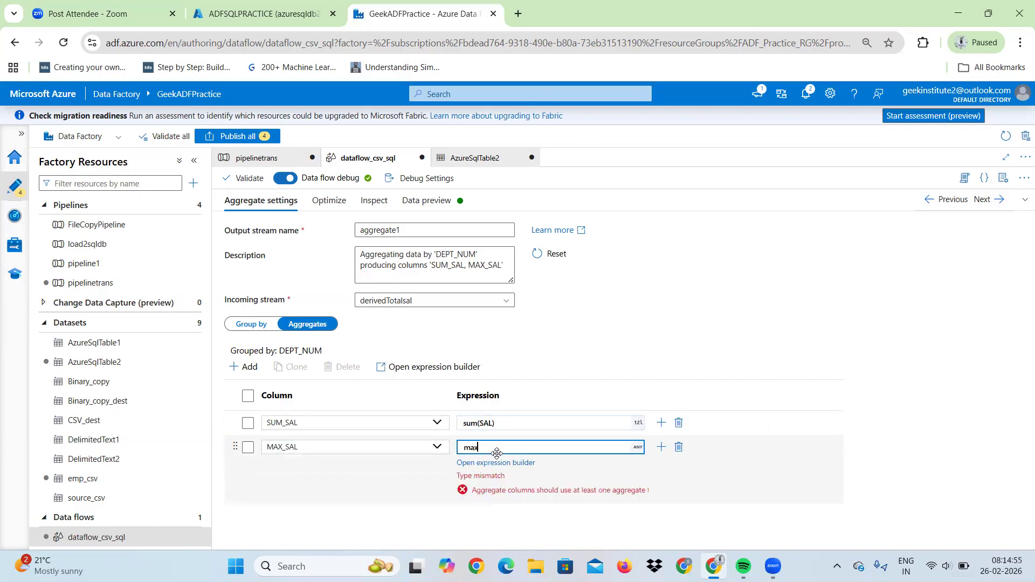
type("(SAL)")
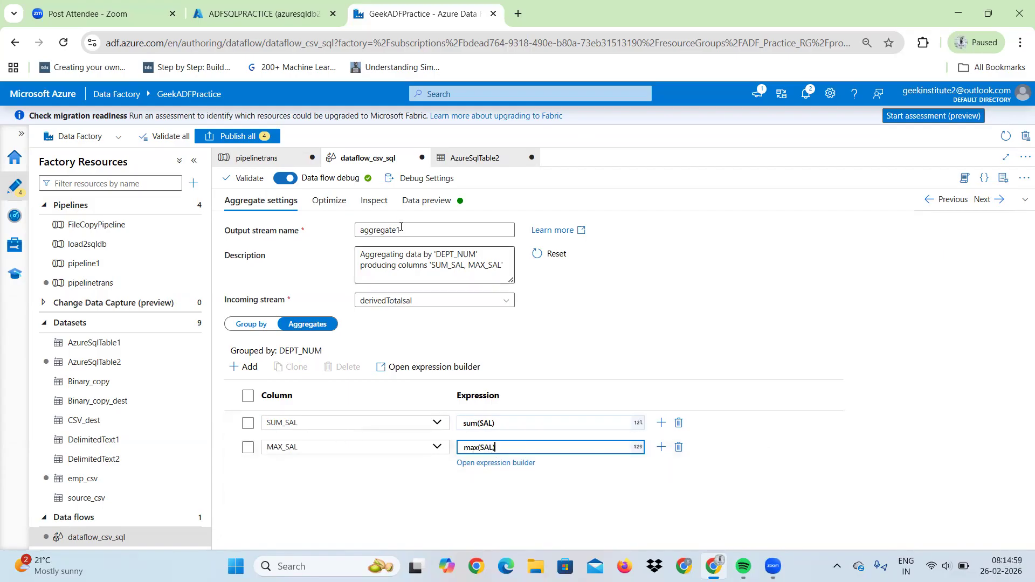
- Refresh the aggregate1 data preview, examine SUM_SAL and MAX_SAL per department, and return to the aggregate settings
left_click(439, 201)
left_click(250, 249)
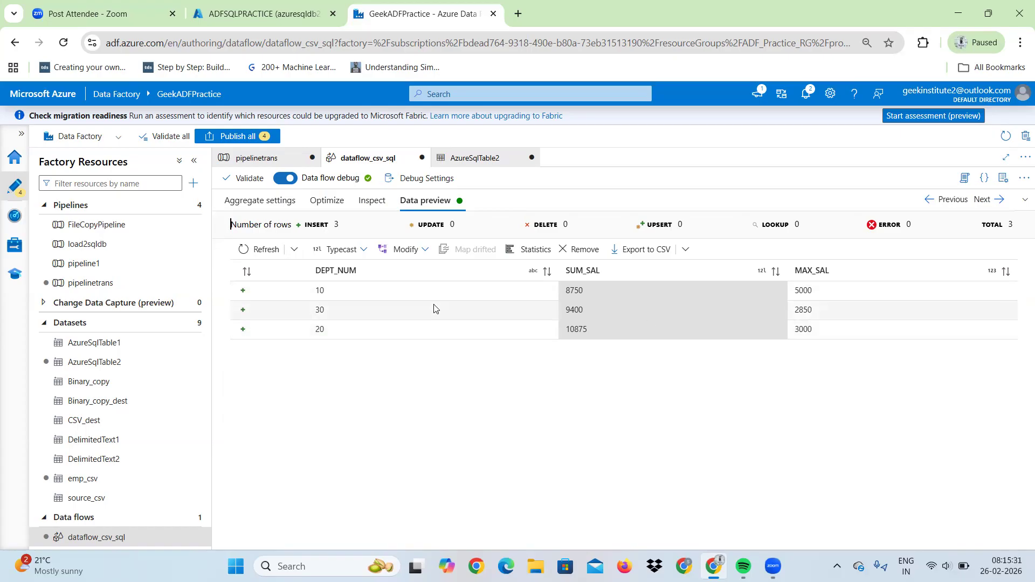
left_click(249, 210)
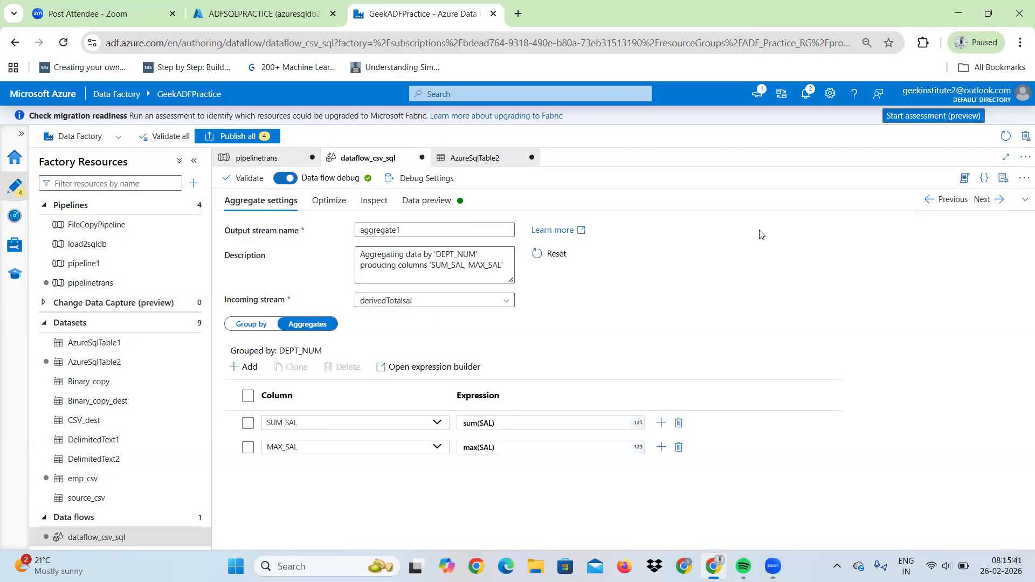
- Insert a Filter transformation between aggregate1 and sink1 in the data flow
left_click(1022, 204)
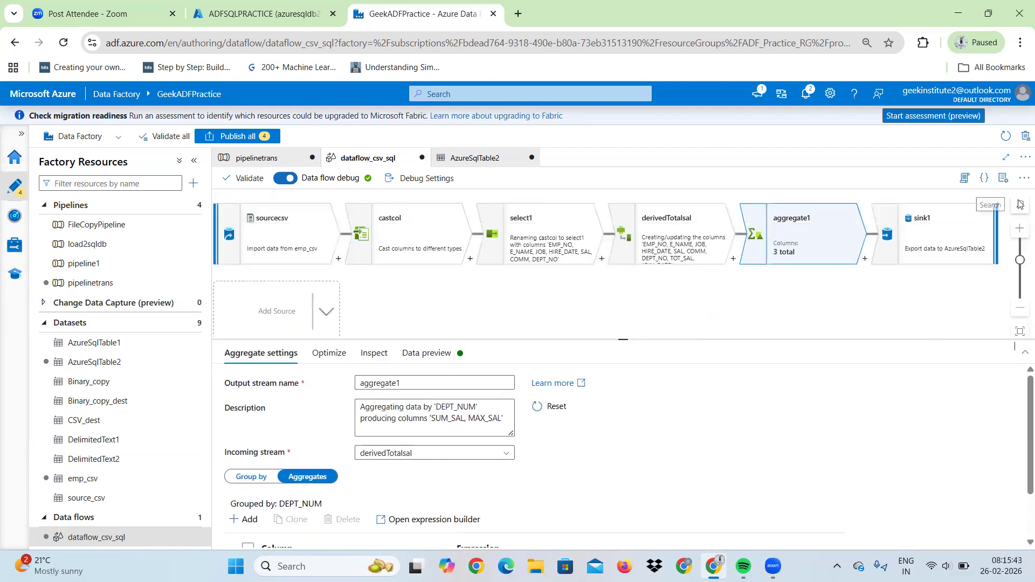
left_click(864, 259)
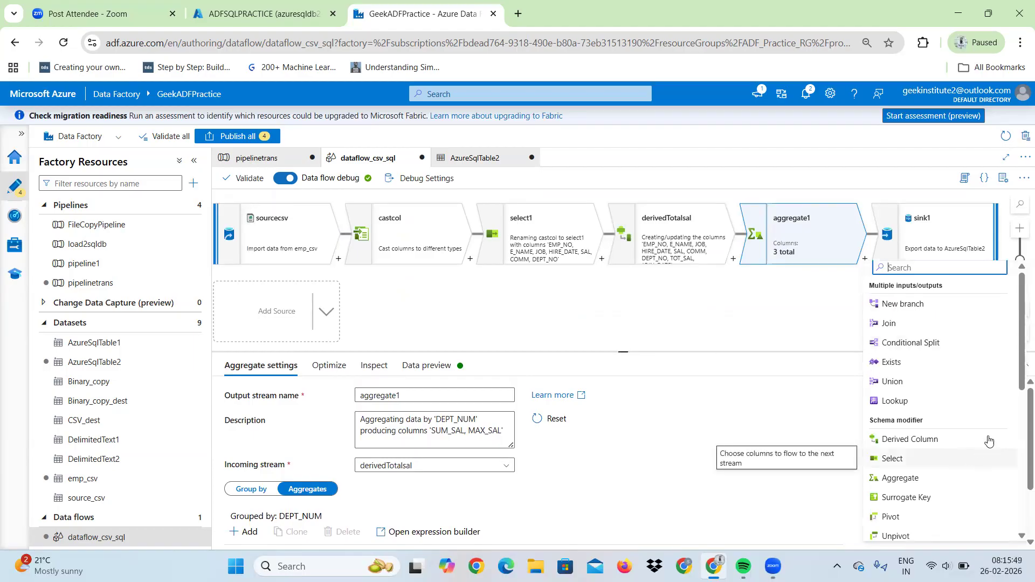
scroll(1018, 407, "down", 5)
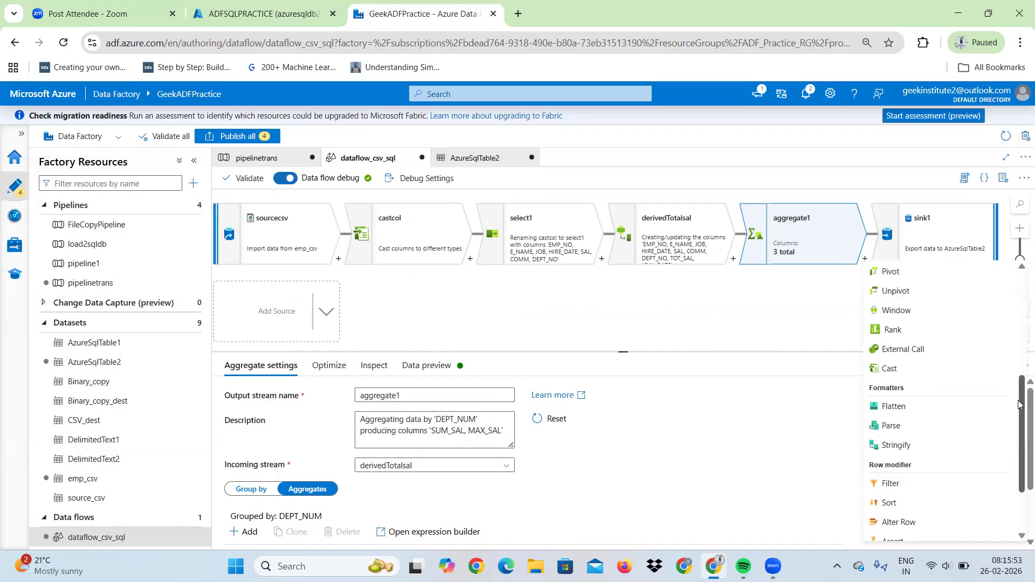
mouse_move(1017, 404)
left_mouse_down()
mouse_move(1018, 437)
mouse_move(1018, 397)
left_mouse_up()
left_click_drag(1020, 395, 1020, 393)
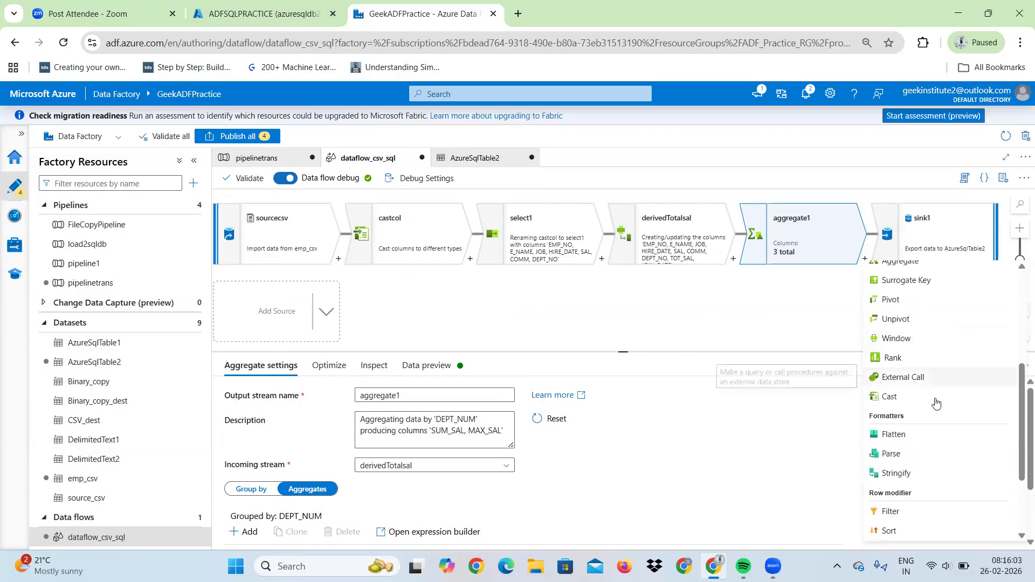
left_click(920, 517)
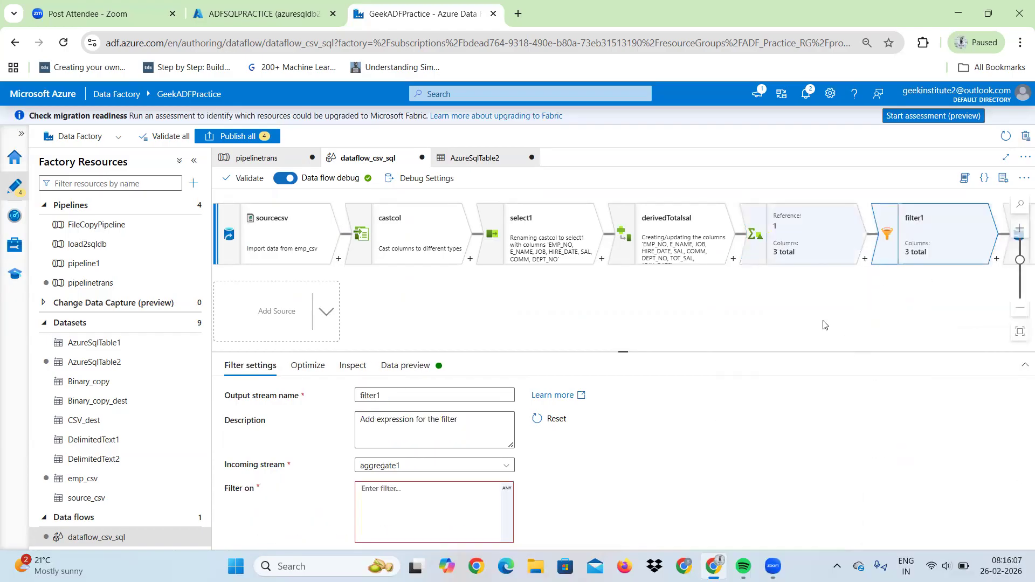
- Enter DEPT_NUM in (10,20) as the filter1 condition in the expression builder and save it
left_click(426, 496)
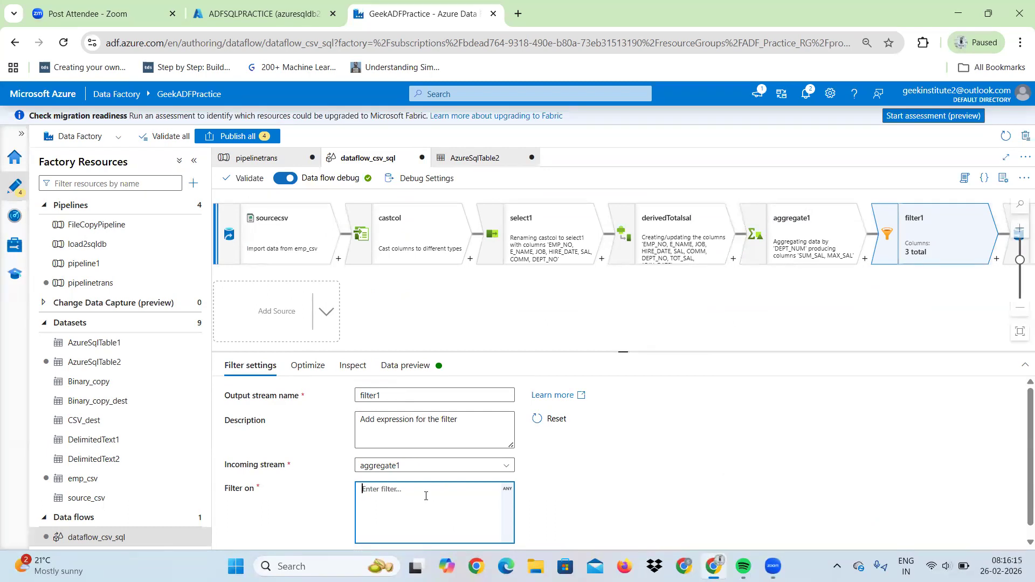
left_click(408, 549)
left_click(1022, 366)
left_click(431, 348)
left_click(386, 394)
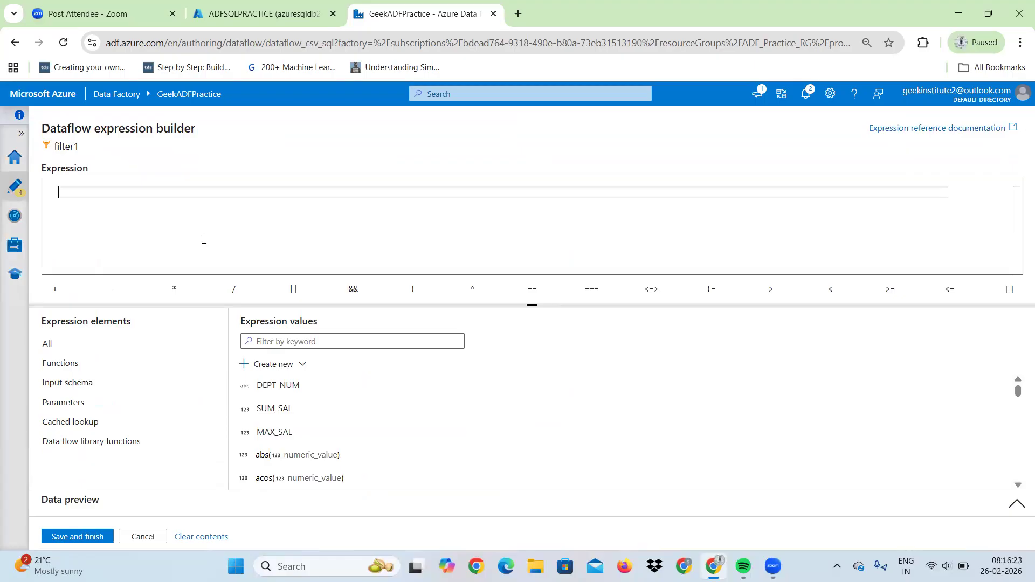
type("dept")
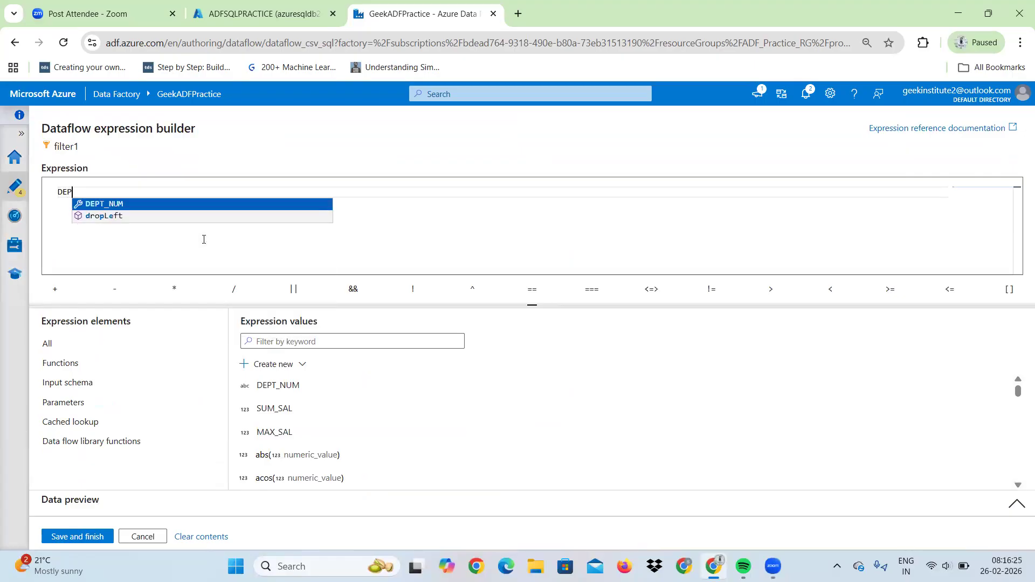
key("Return")
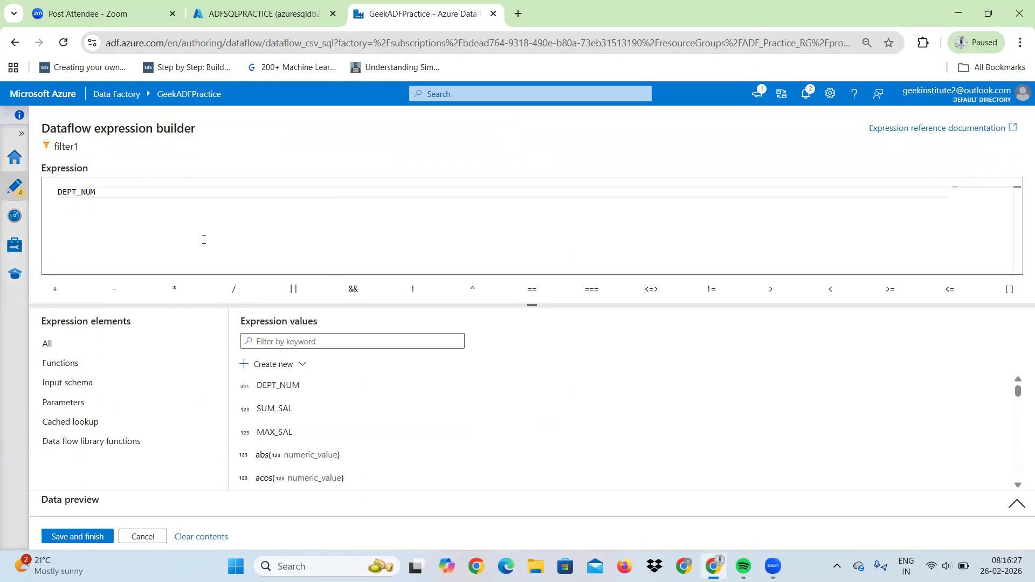
type("i")
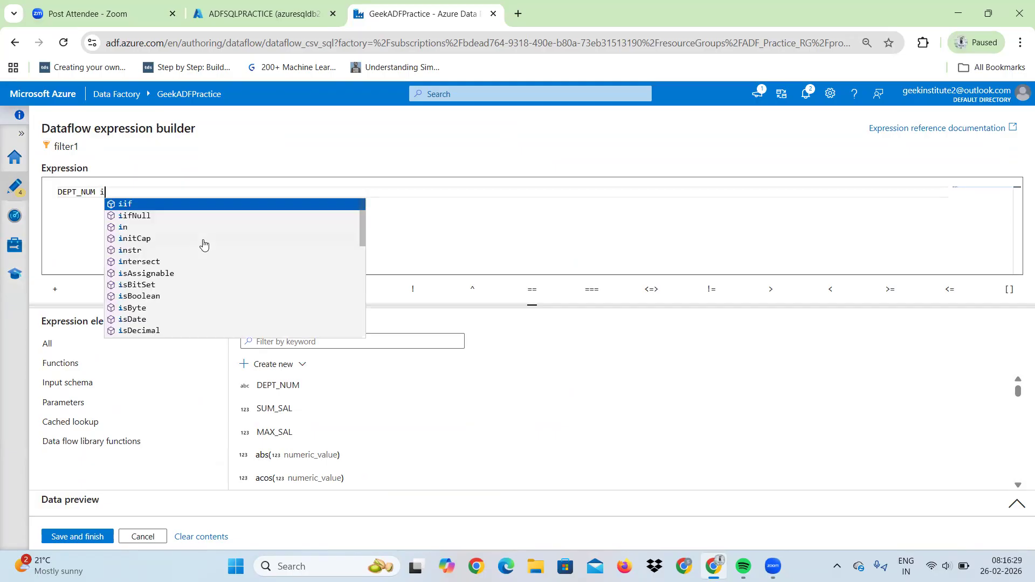
type("n (")
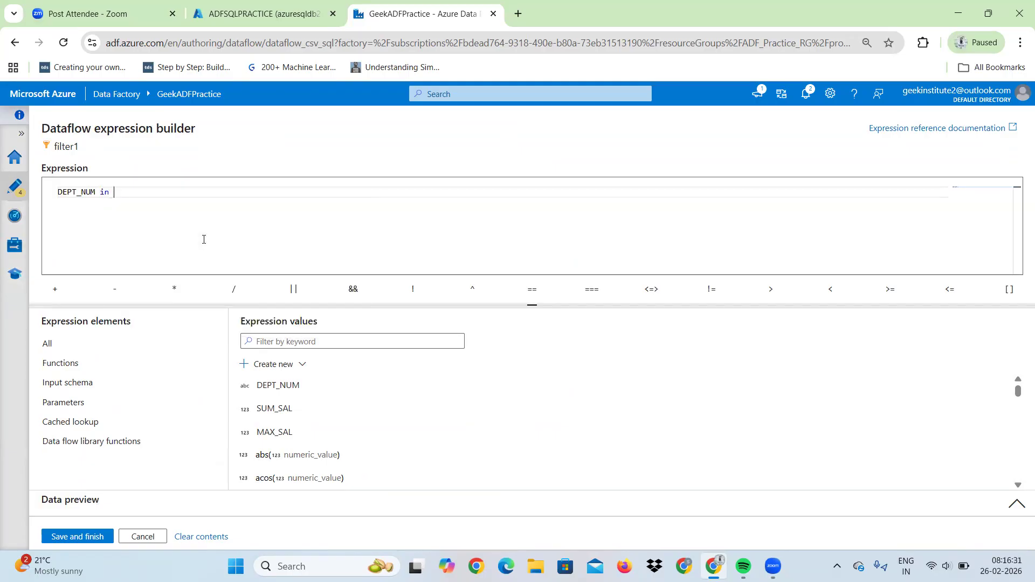
type("10,20")
left_click(100, 537)
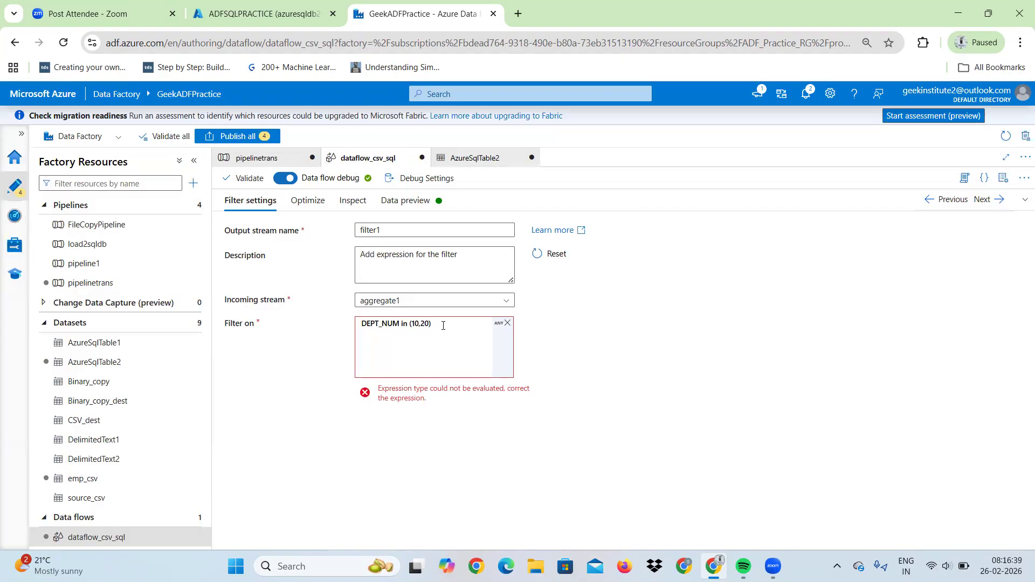
- Try quoting the department values in the filter1 expression as DEPT_NUM in ('10','20')
left_click(443, 326)
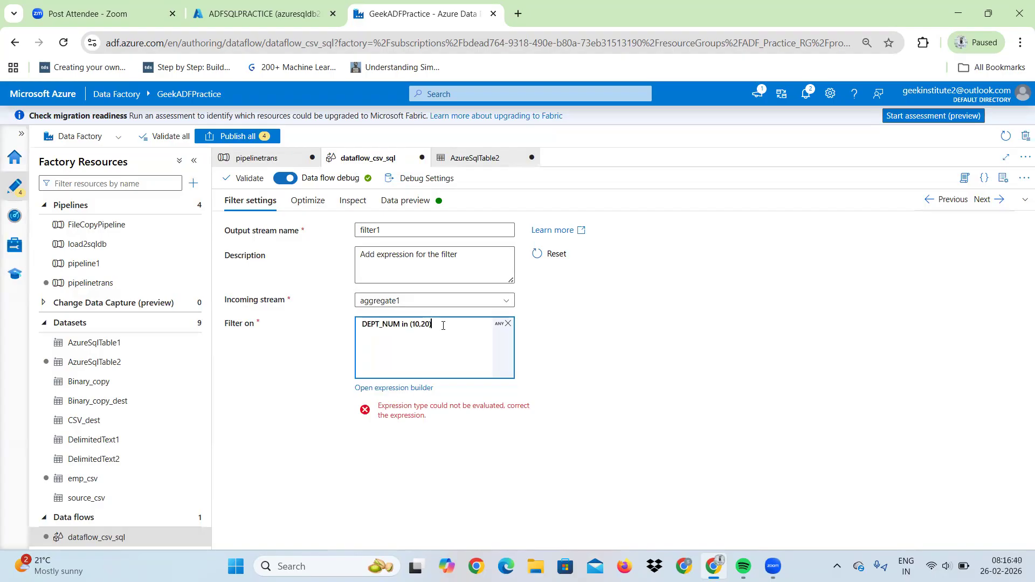
left_click(395, 388)
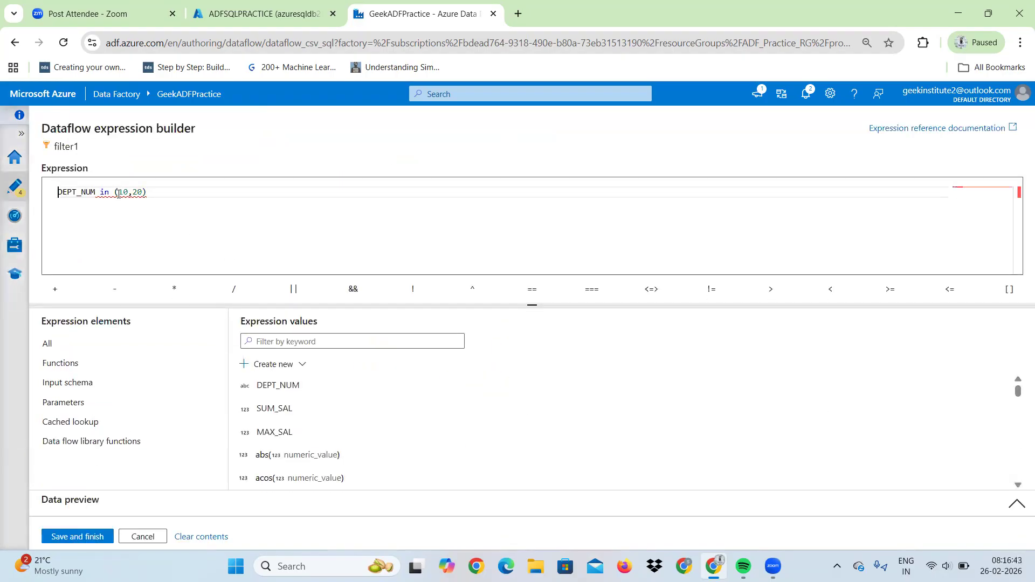
left_click(119, 193)
type("'")
key("Right")
key("Right")
type("'")
key("Right")
type("'")
key("Right")
key("Right")
type("'")
mouse_move(150, 199)
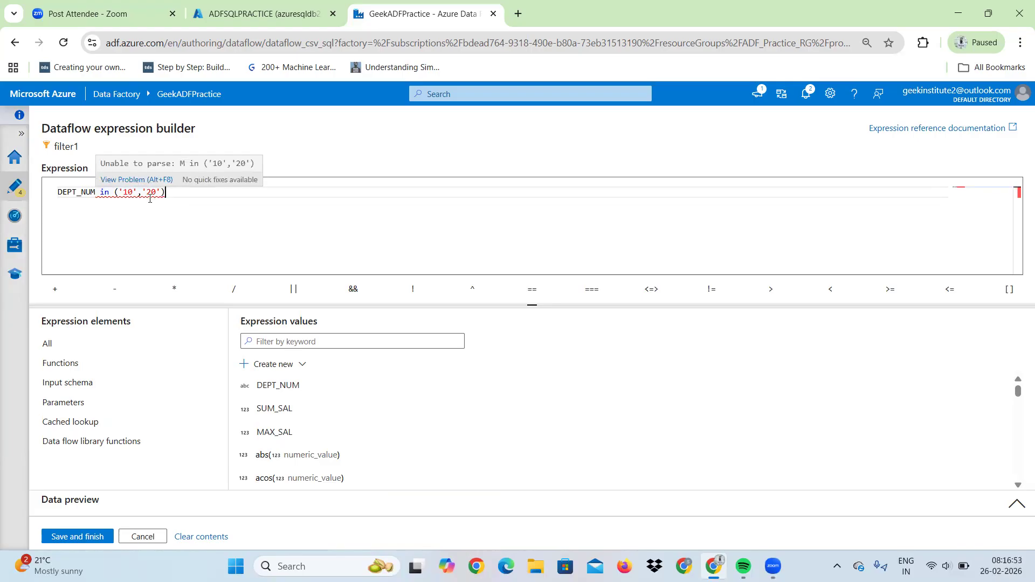
- Try DEPT_NO in (10) as the filter1 expression, and discard the expression changes
key("BackSpace")
key("BackSpace")
key("BackSpace")
key("BackSpace")
key("BackSpace")
key("BackSpace")
key("BackSpace")
key("BackSpace")
key("BackSpace")
key("BackSpace")
key("BackSpace")
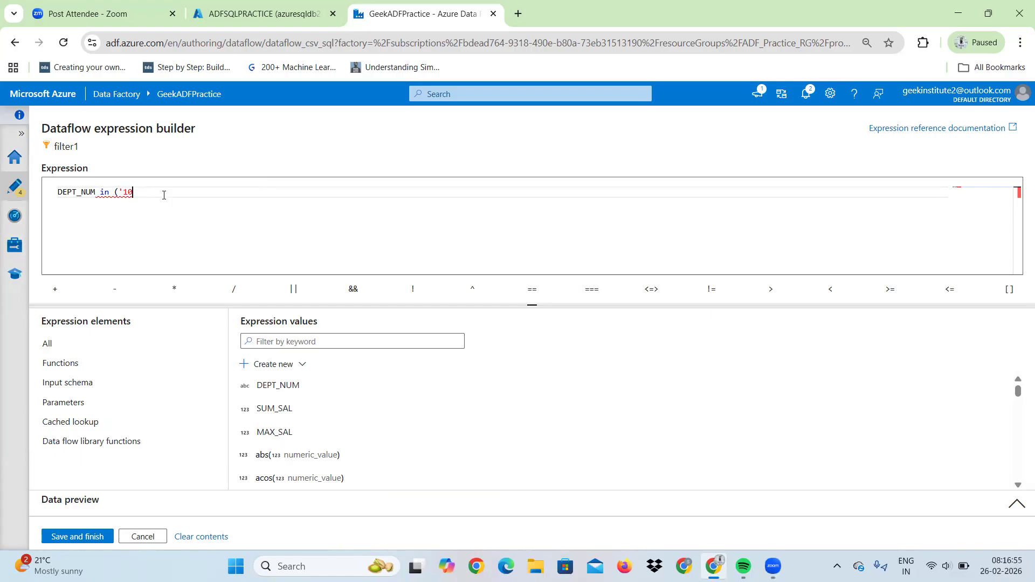
key("BackSpace")
type("(10")
left_click(95, 194)
key("BackSpace")
key("BackSpace")
type("O")
left_click(143, 536)
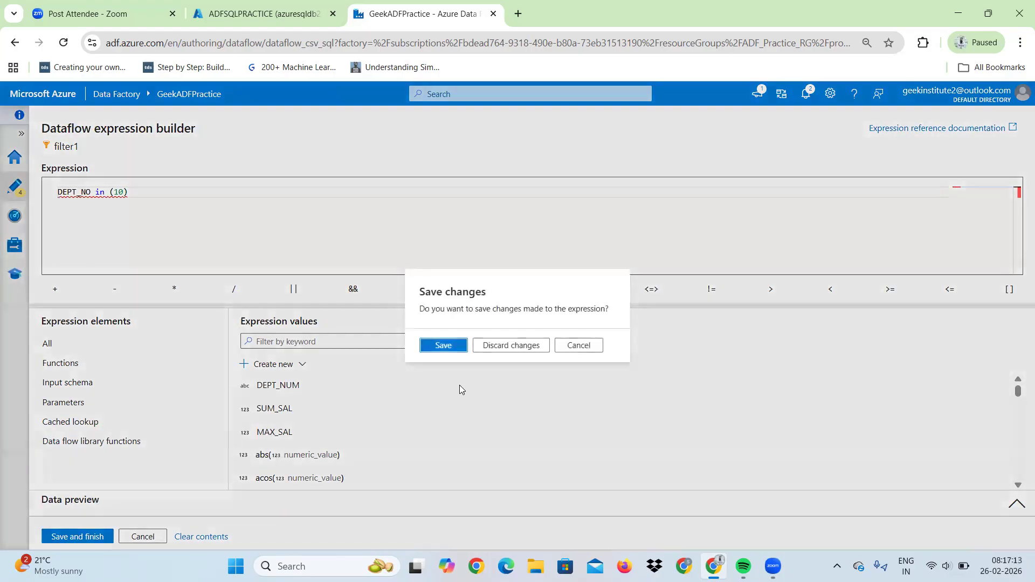
left_click(513, 345)
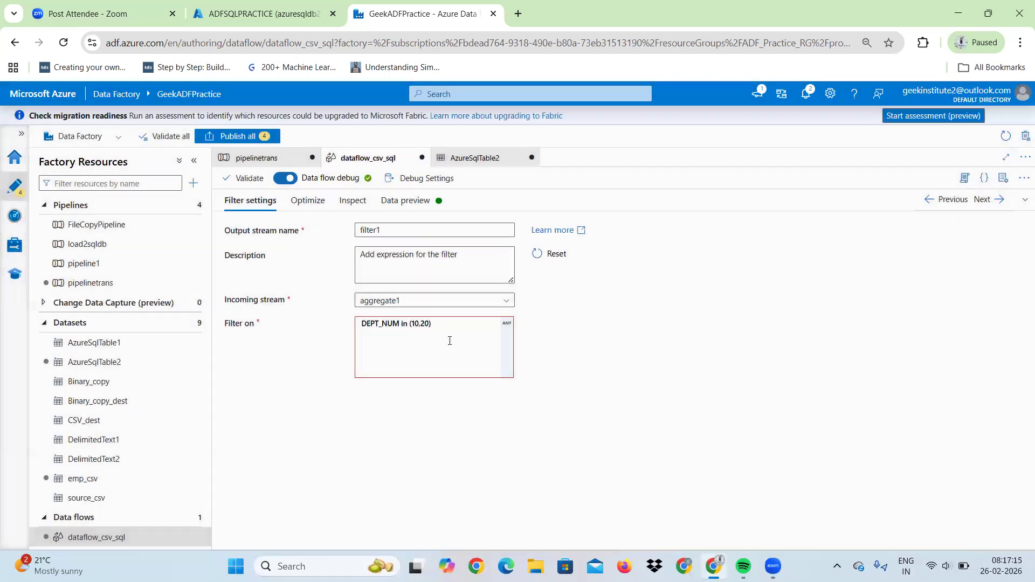
- Check the filter1 data preview and open the aggregate1 settings on the data flow canvas
left_click(406, 201)
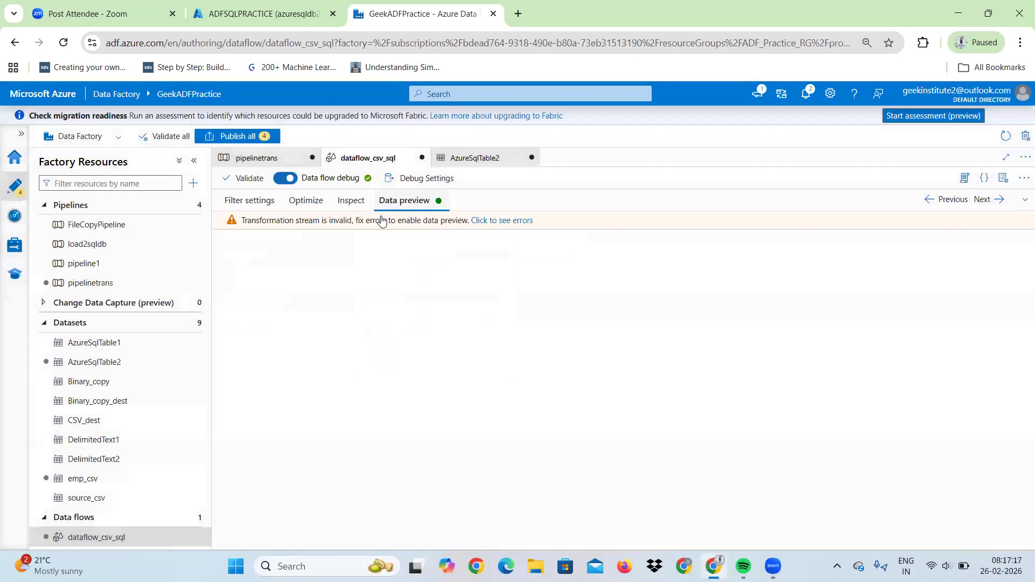
left_click(249, 201)
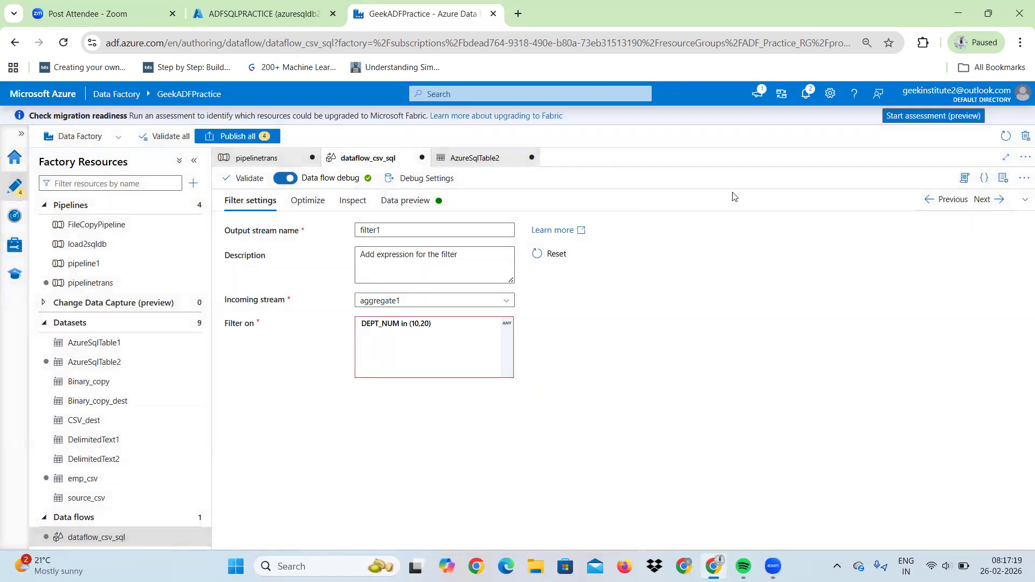
left_click(1022, 202)
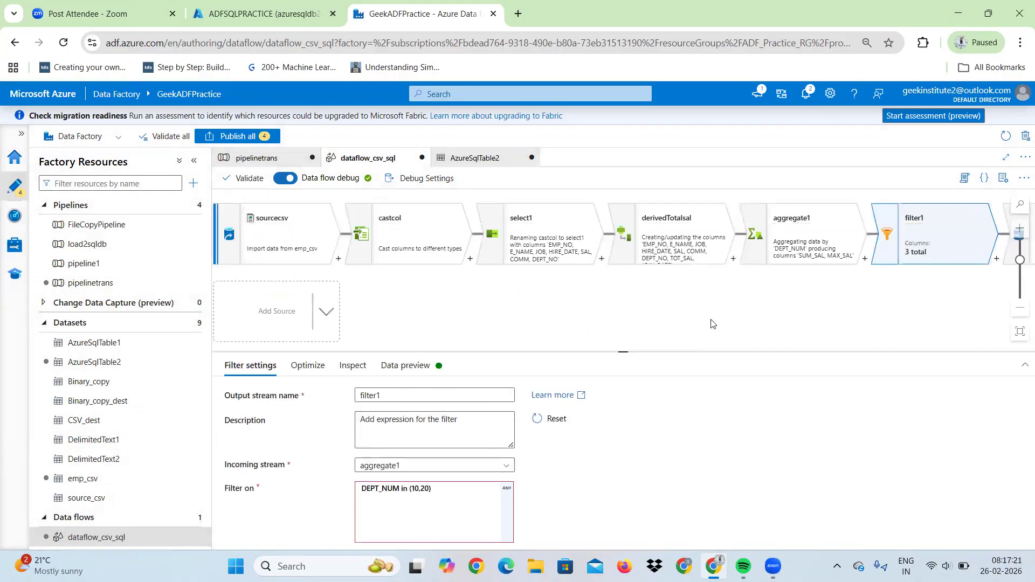
left_click(776, 253)
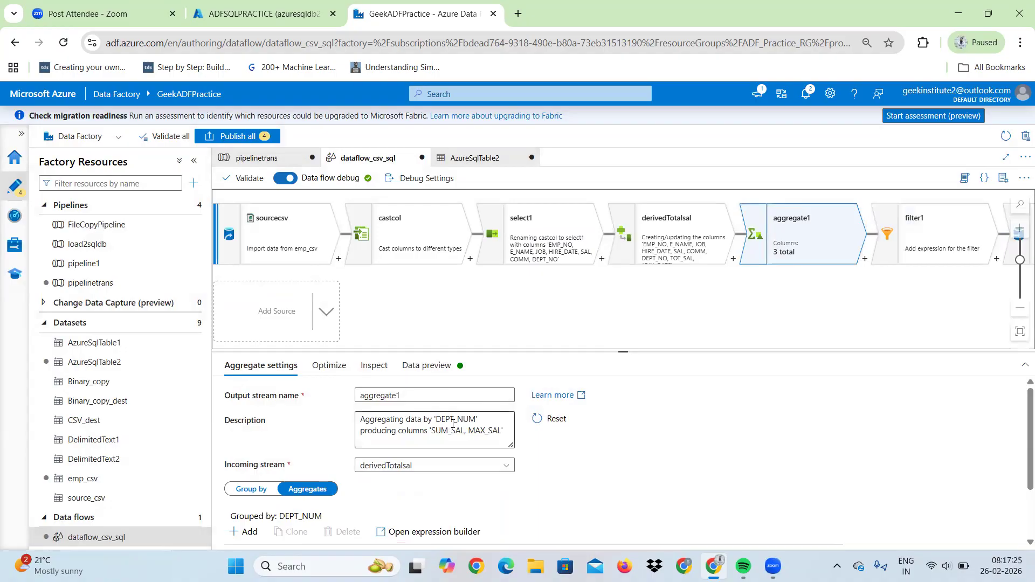
- Preview the aggregate1 output sorted by DEPT_NUM in ascending order, and return to its aggregate settings
left_click(431, 368)
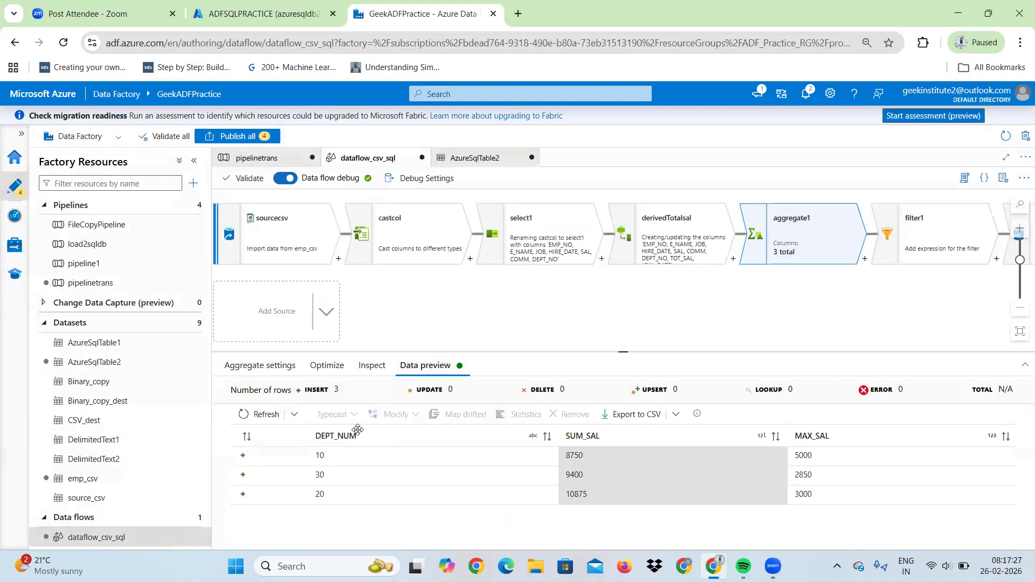
left_click(340, 442)
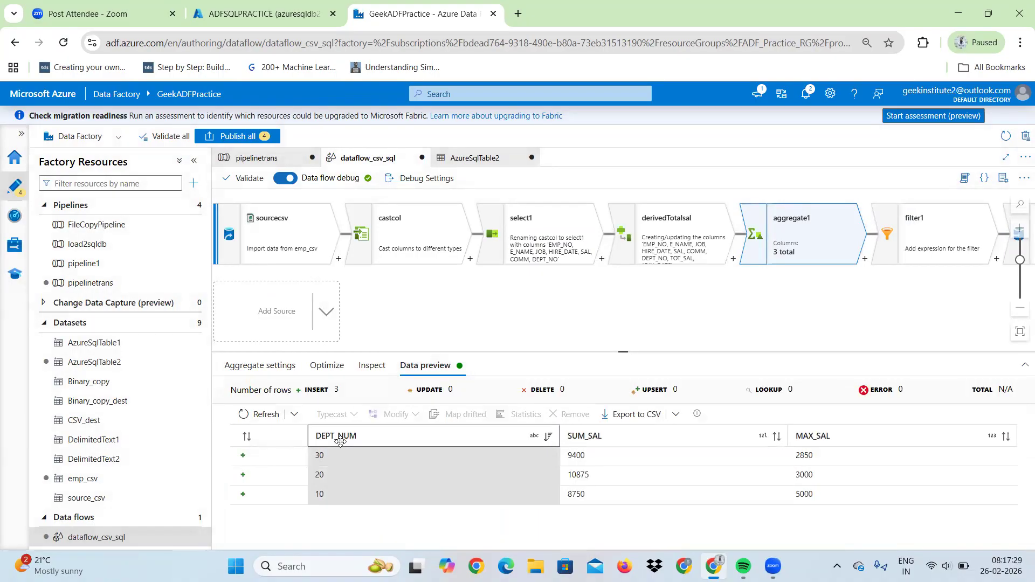
left_click(340, 442)
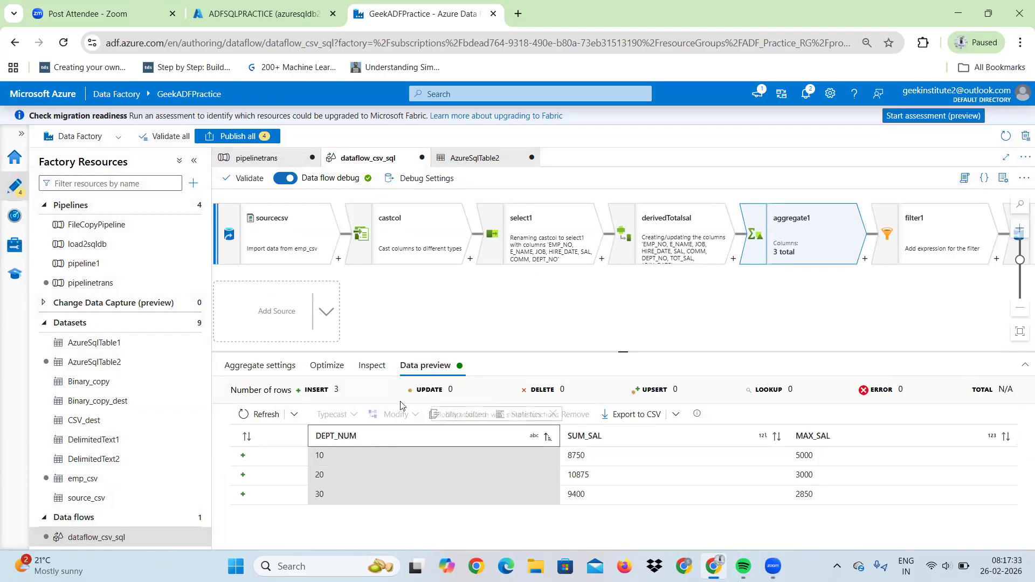
left_click(260, 365)
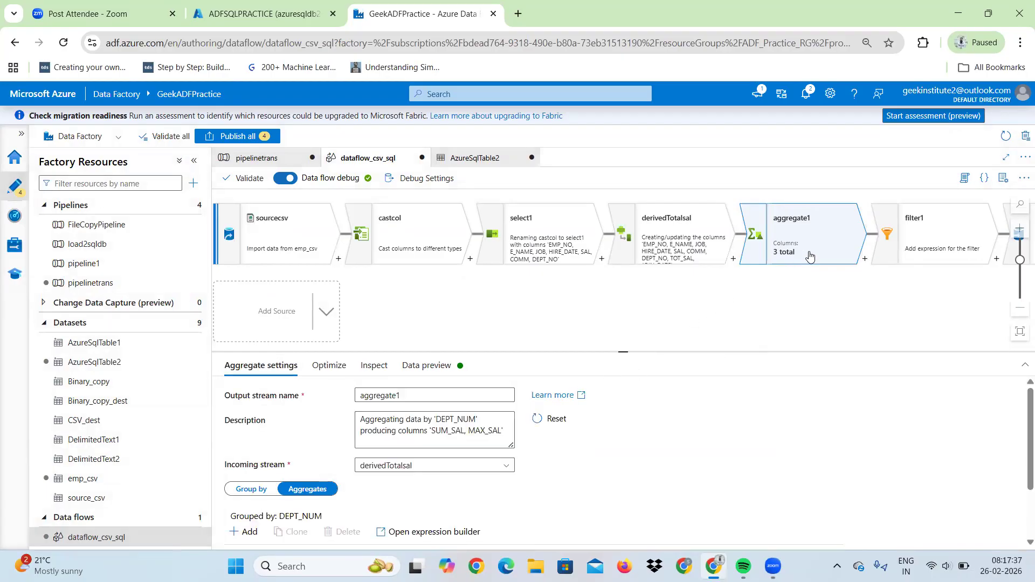
- Open the filter1 settings and review the available incoming streams, keeping aggregate1 selected
left_click(927, 237)
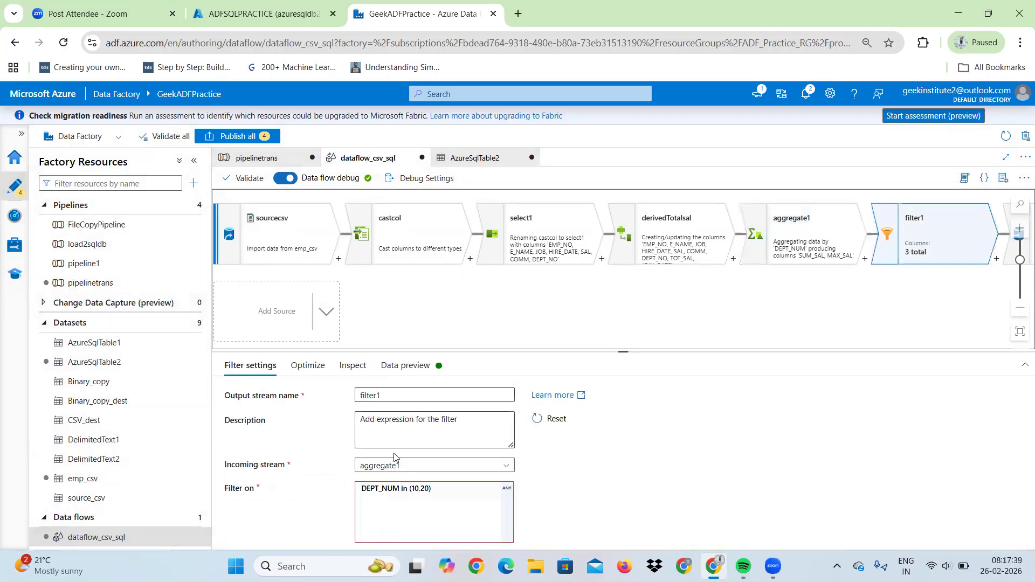
left_click(422, 467)
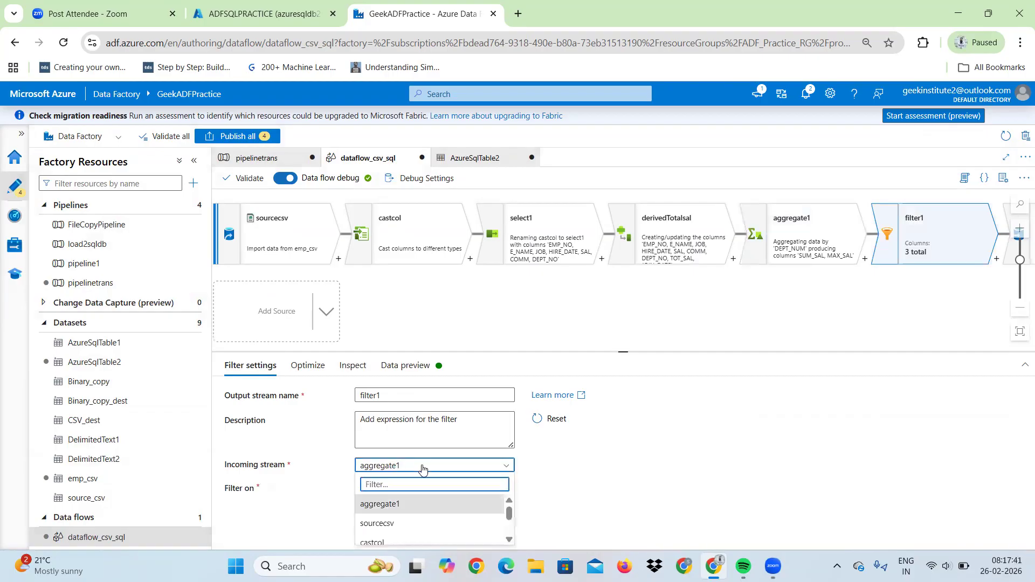
left_click(423, 471)
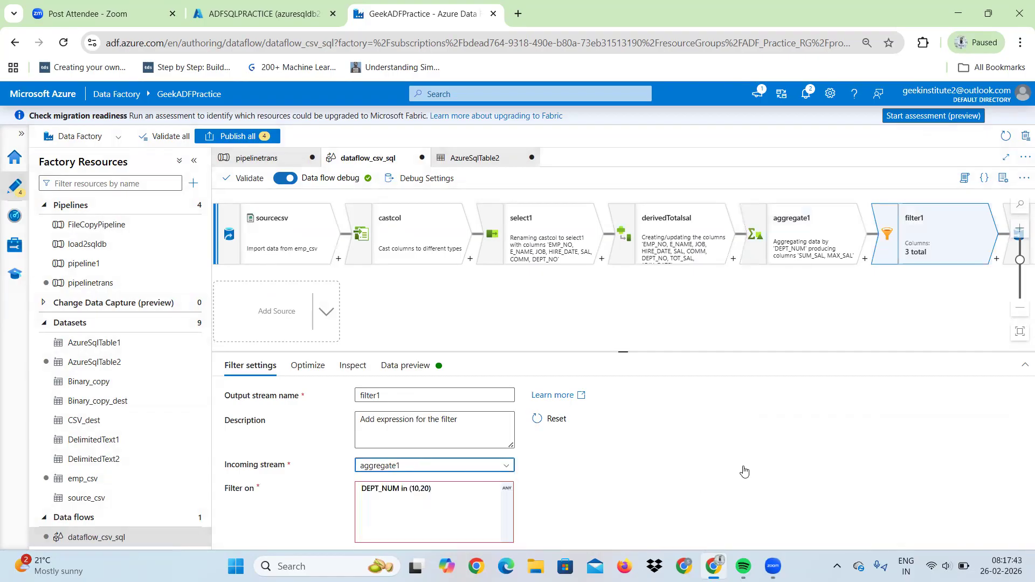
left_click(815, 474)
- Try replacing the filter1 condition with DEPT_NUM =10 directly in the filter settings
left_click(443, 514)
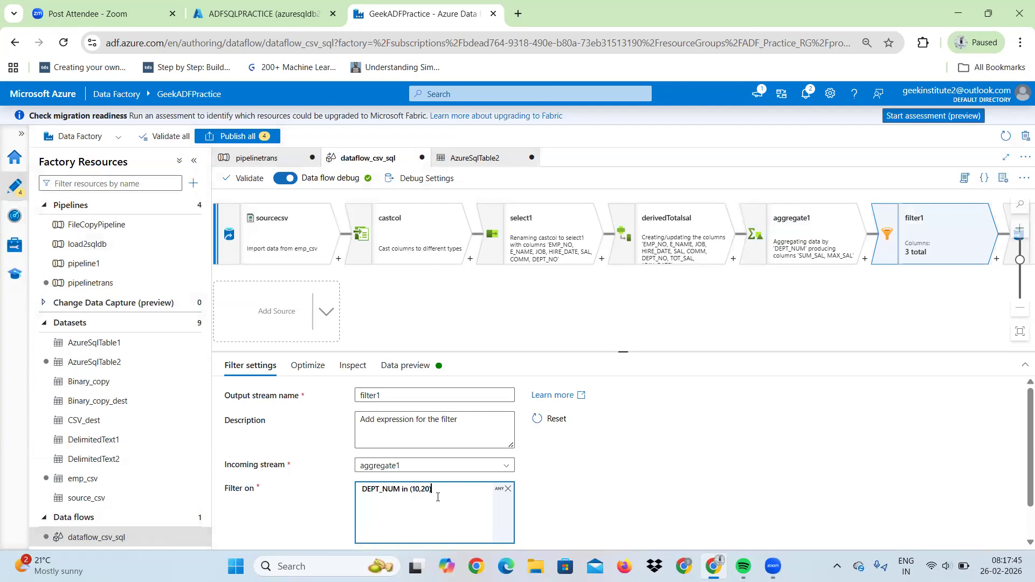
left_click(506, 489)
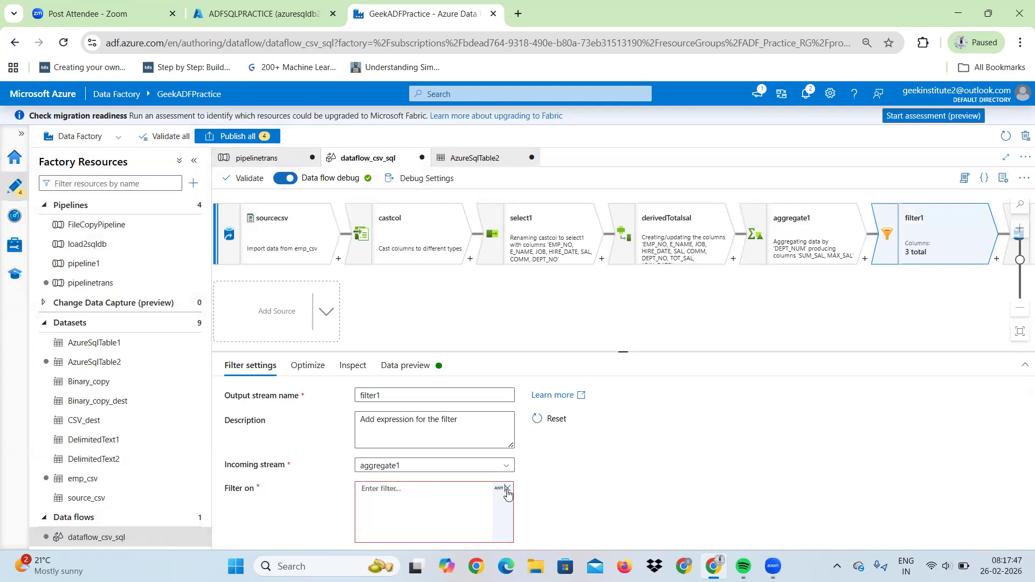
left_click(407, 499)
type("DE")
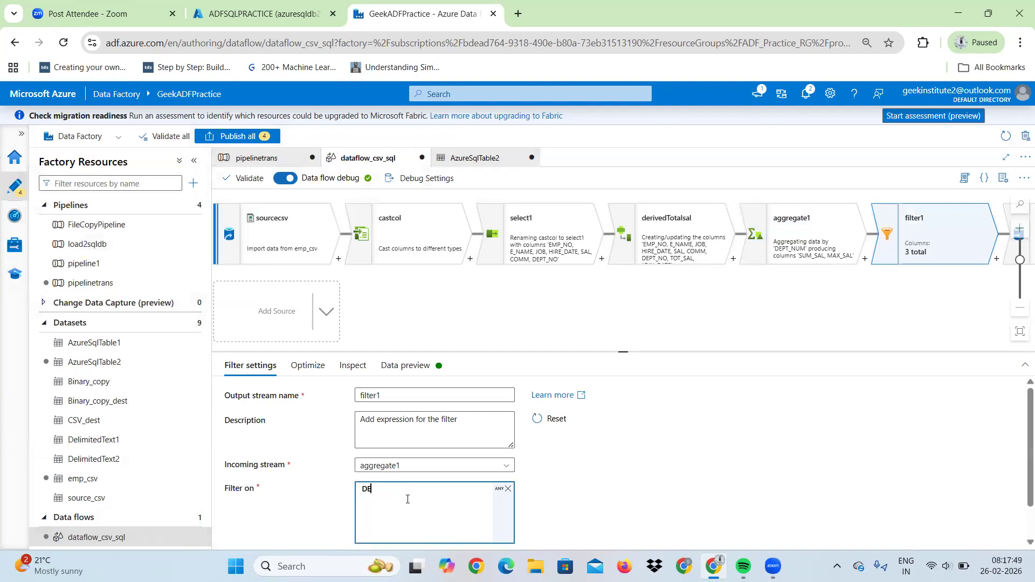
type("PT_NUM")
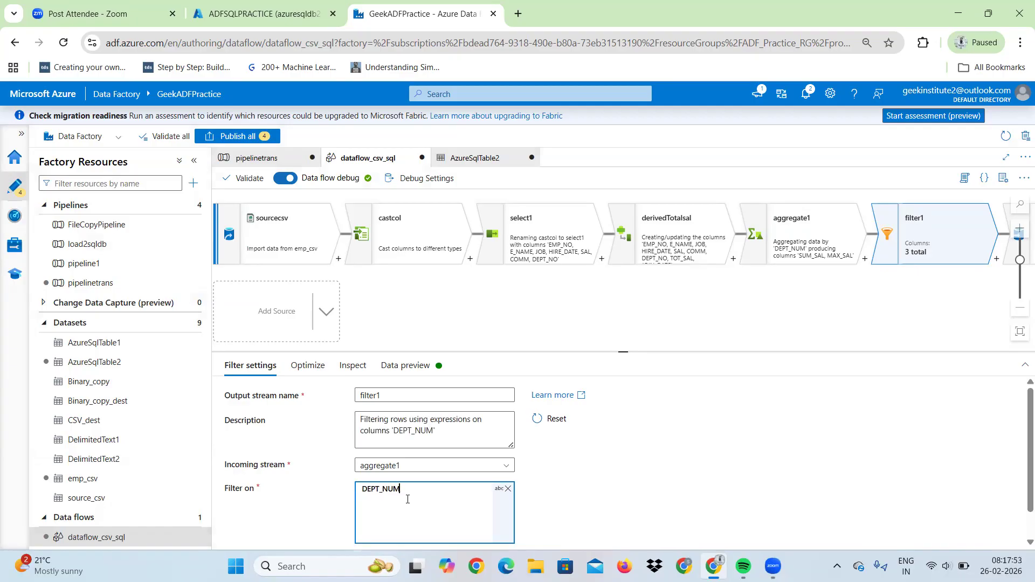
type(" =10")
left_click(877, 503)
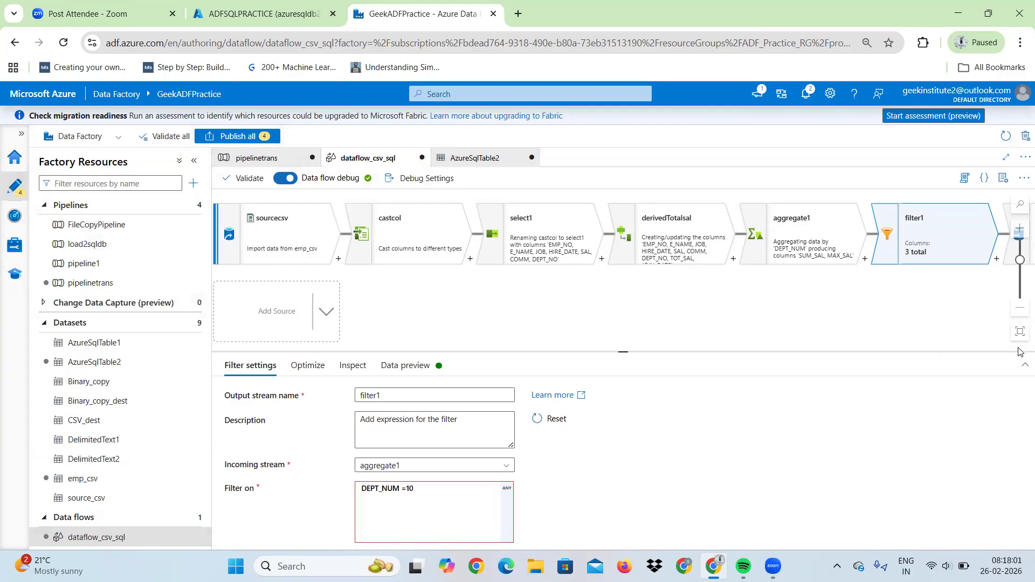
- Try DEPT_NUM > 10 as the filter1 condition in the expression builder and save it
left_click(1024, 365)
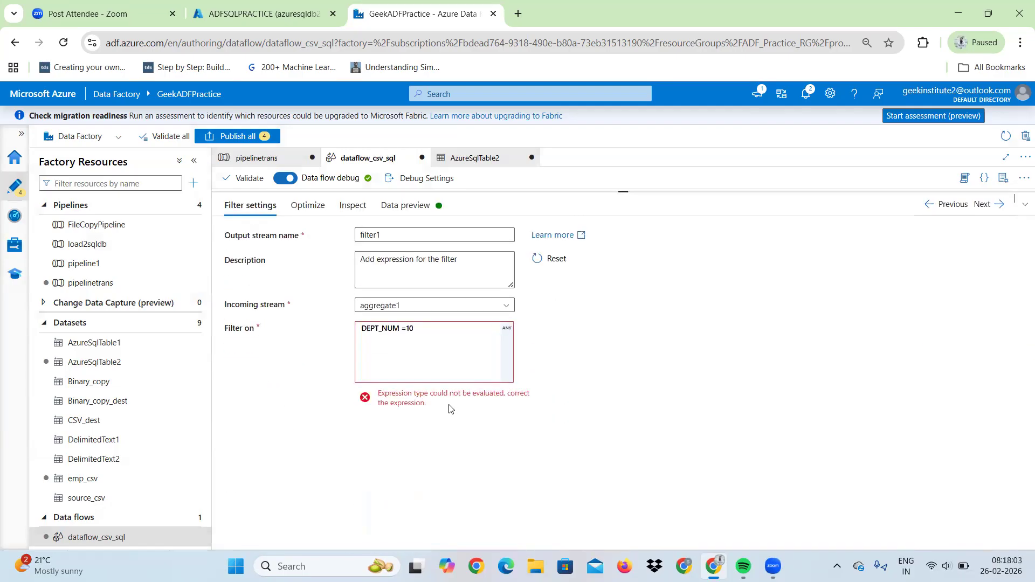
left_click(427, 333)
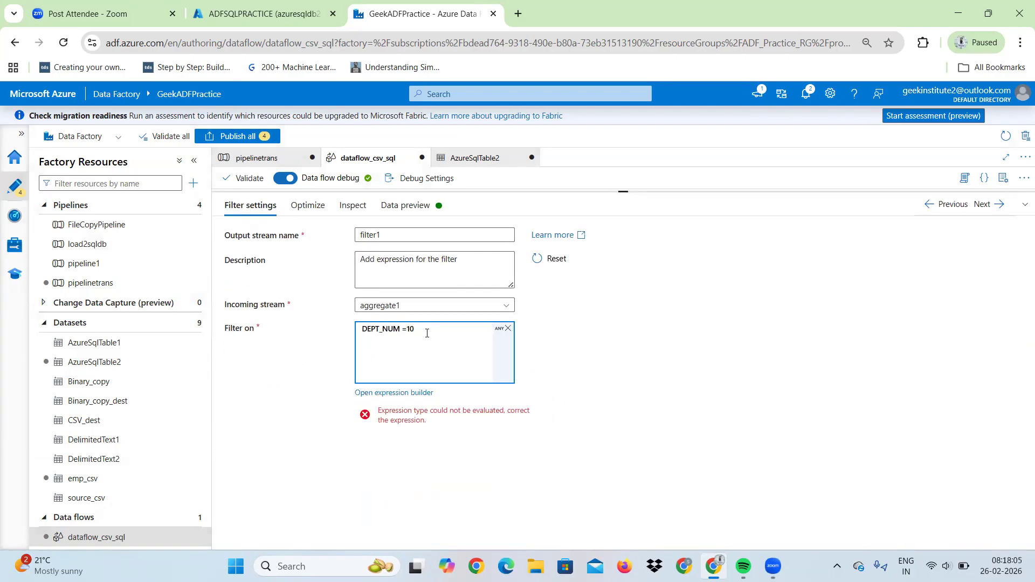
left_click(400, 394)
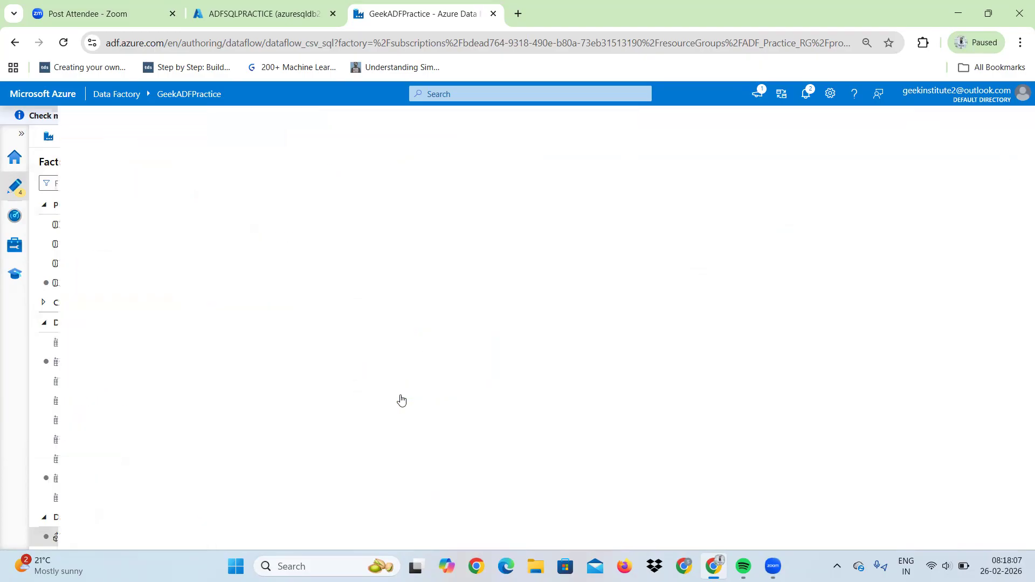
left_click(291, 384)
key("Delete")
key("Delete")
key("Delete")
key("Delete")
key("Delete")
key("Delete")
key("Delete")
key("Delete")
key("Delete")
key("Delete")
key("Delete")
key("Delete")
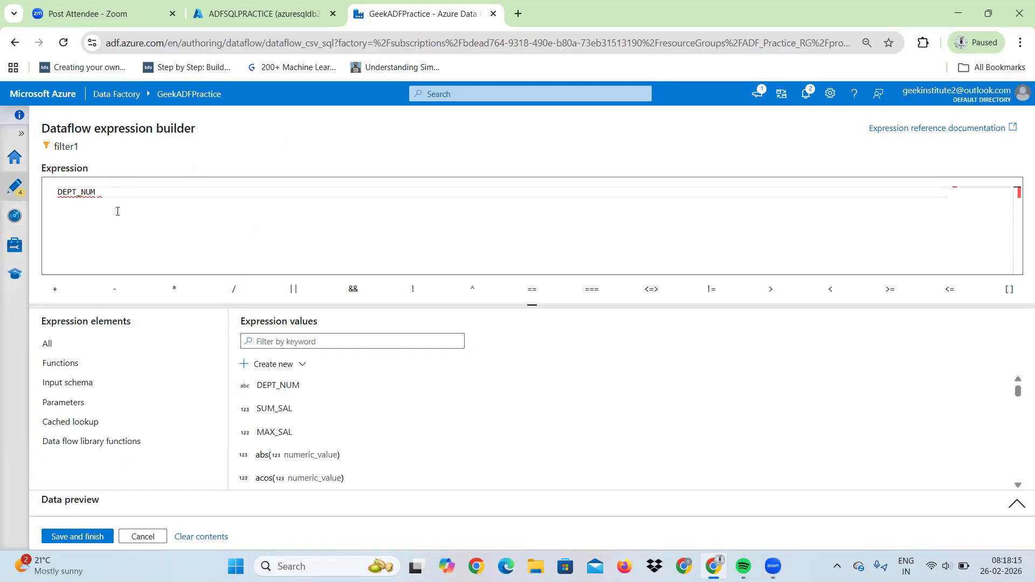
type("> 10")
left_click(79, 537)
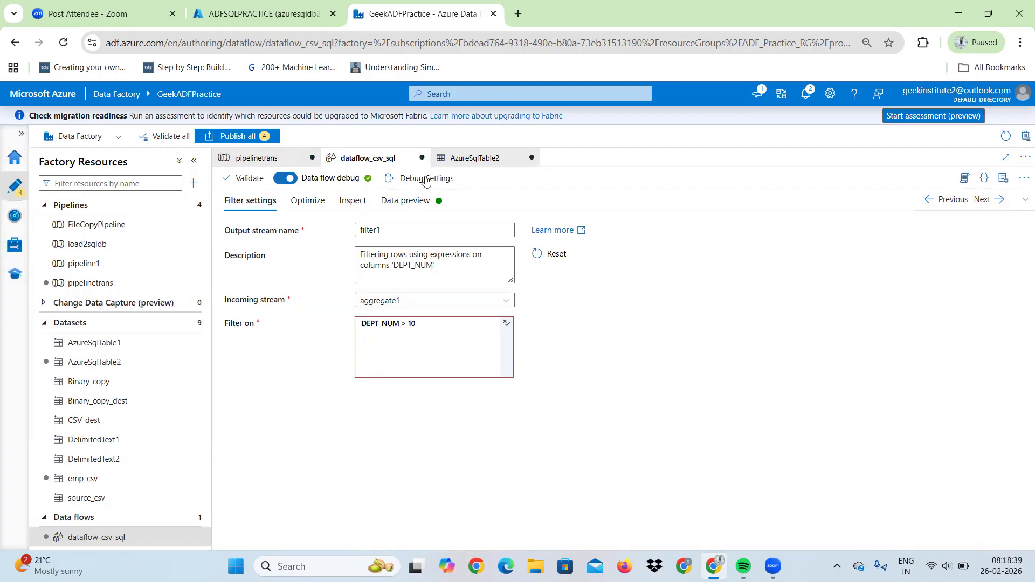
- Return to the data flow canvas and check the DEPT_NUM values in the aggregate1 data preview
left_click(1024, 199)
left_click(813, 248)
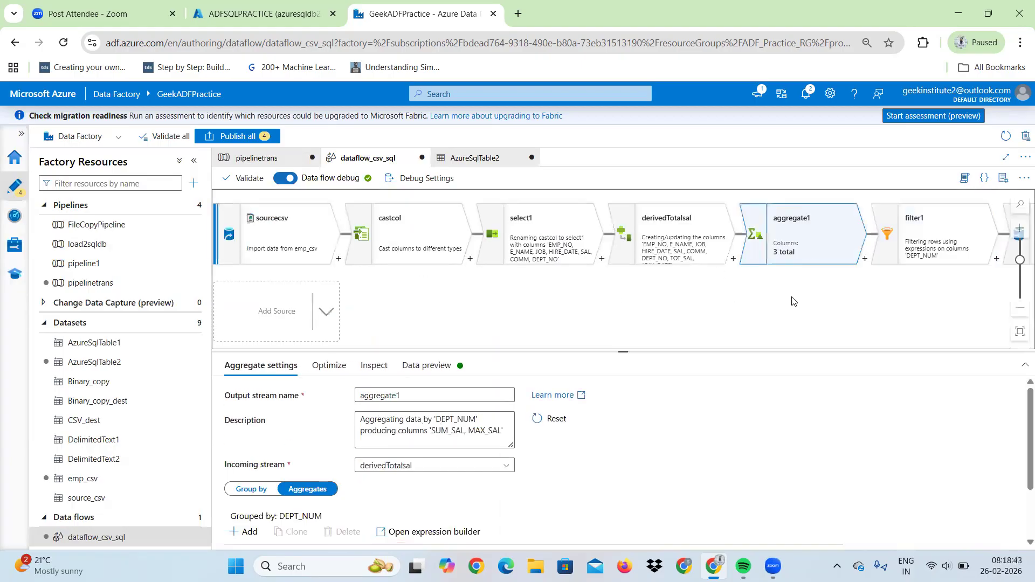
left_click(426, 366)
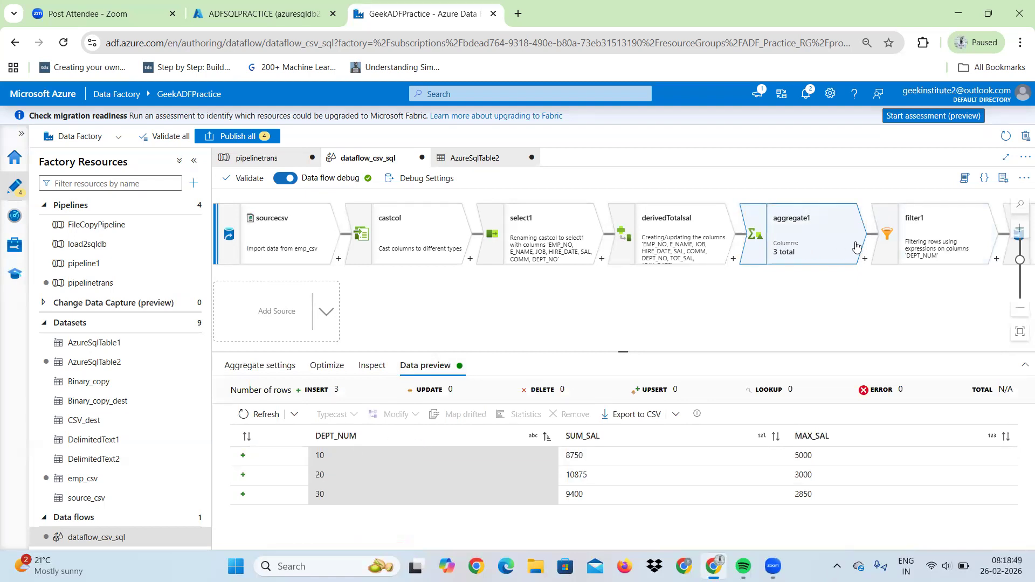
- Try rewriting the filter1 condition as DEPT_NUM in (10 directly in the filter settings
left_click(909, 243)
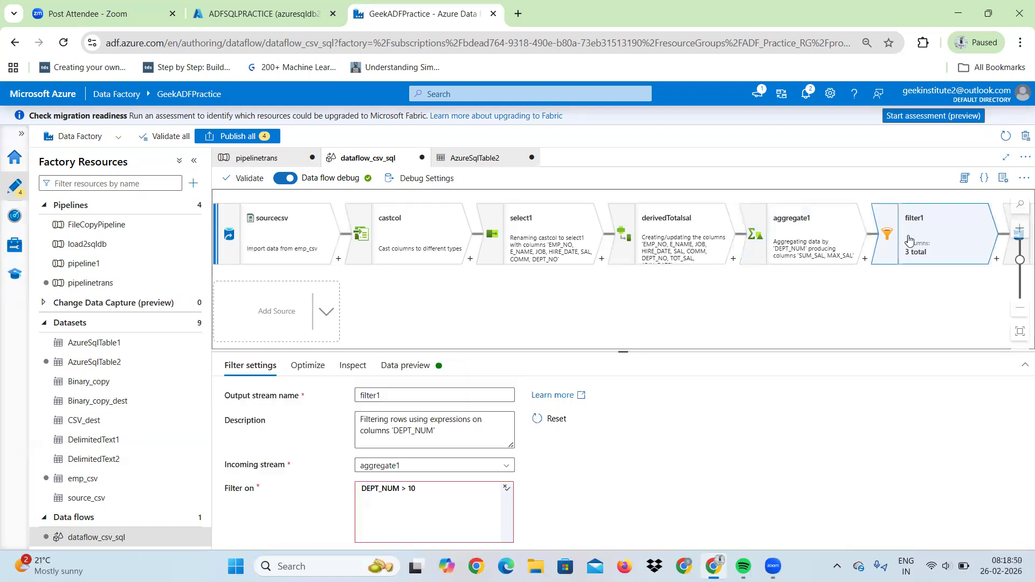
left_click(417, 490)
key("BackSpace")
key("BackSpace")
key("BackSpace")
key("BackSpace")
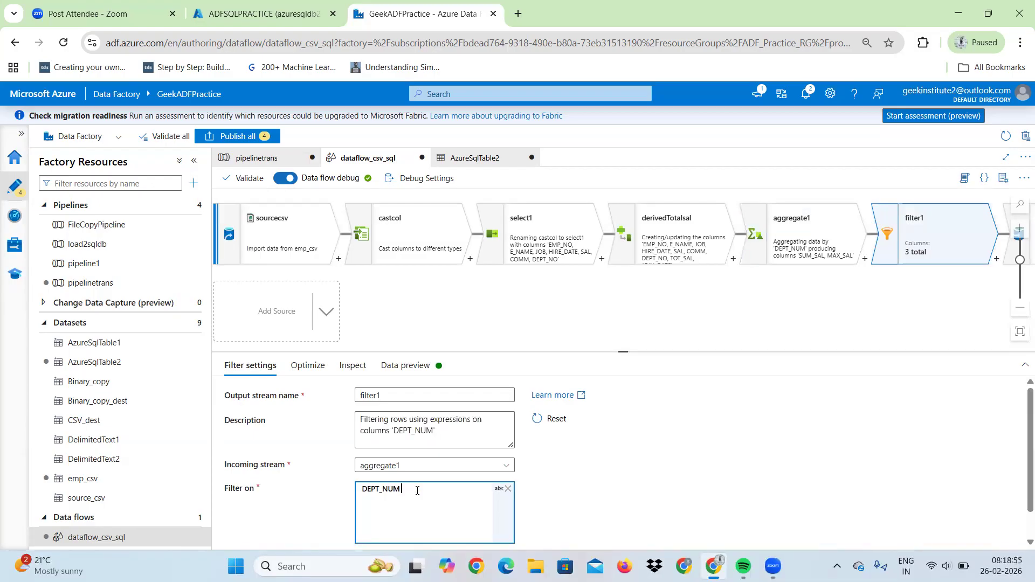
type("in")
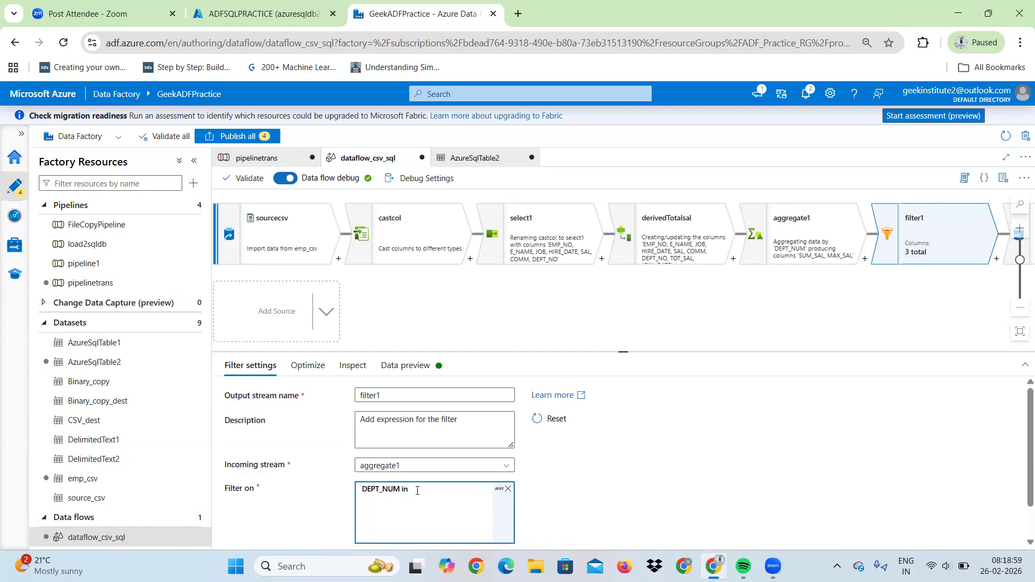
type(" (10")
left_click(1018, 481)
- Clear the entire filter condition of filter1
left_click_drag(473, 490, 322, 485)
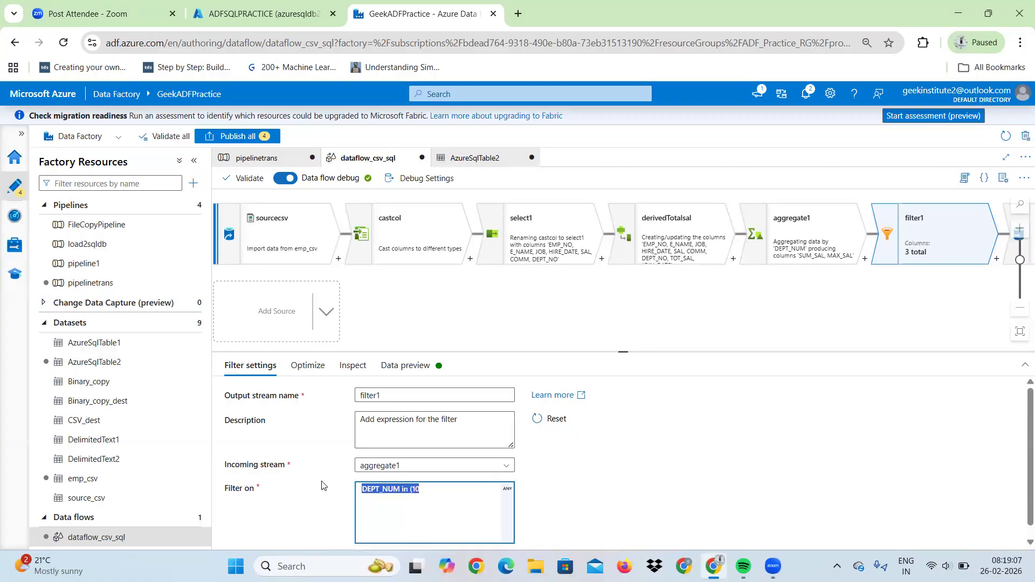
key("BackSpace")
left_click(825, 497)
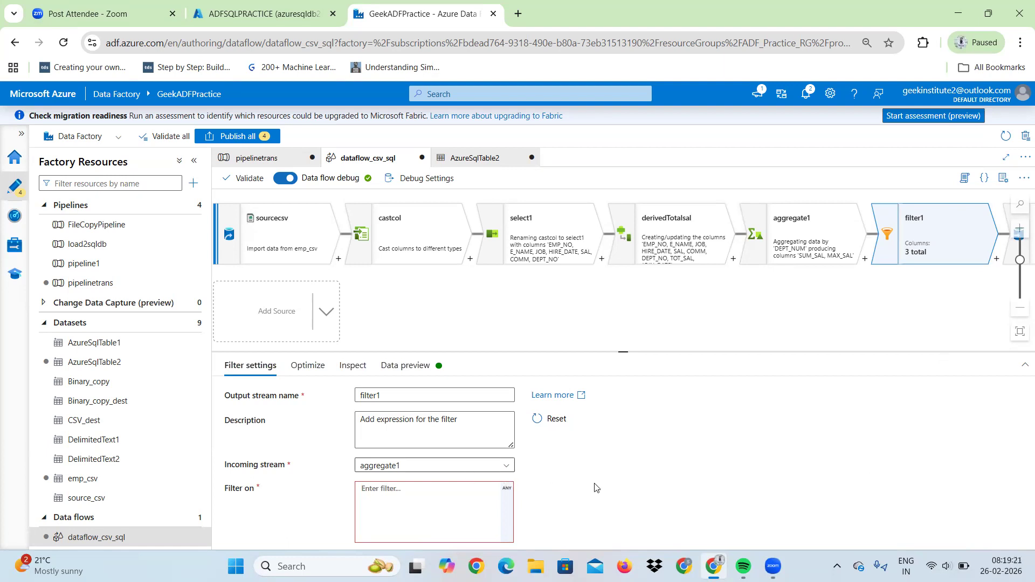
- Start a new filter1 expression in the expression builder with the DEPT_NUM column followed by the in function
left_click(1022, 367)
left_click(442, 355)
left_click(389, 393)
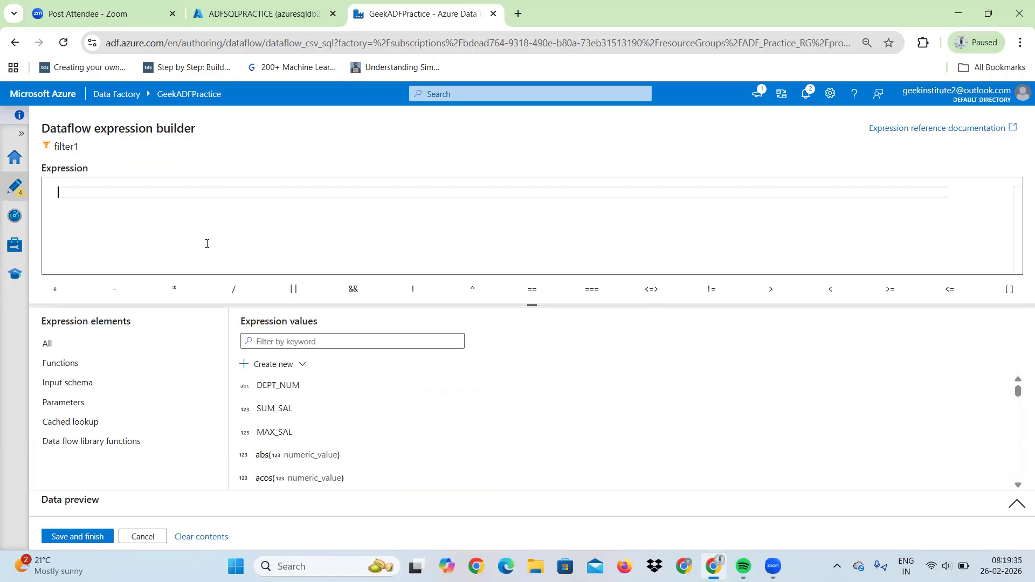
type("DE")
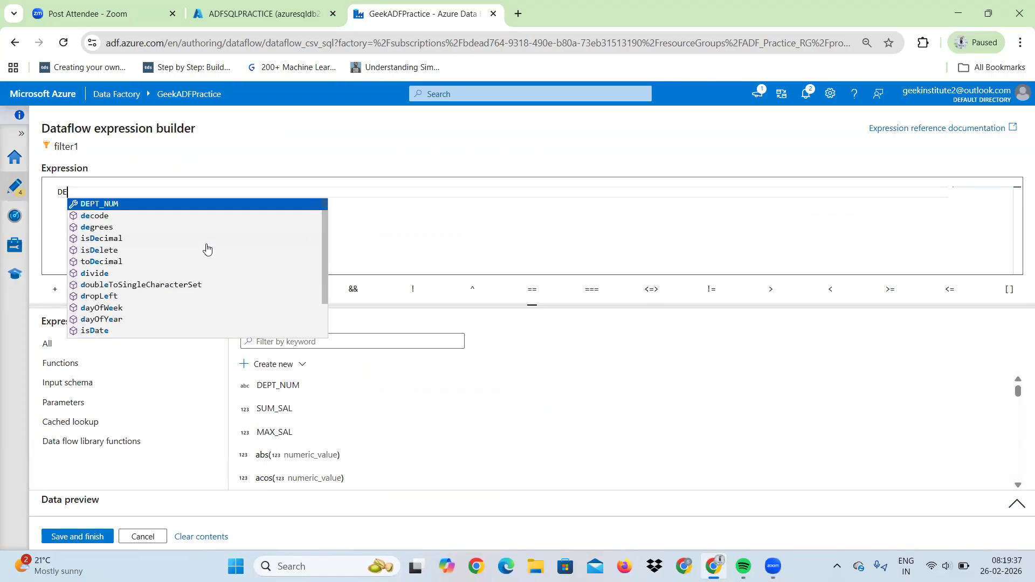
key("Return")
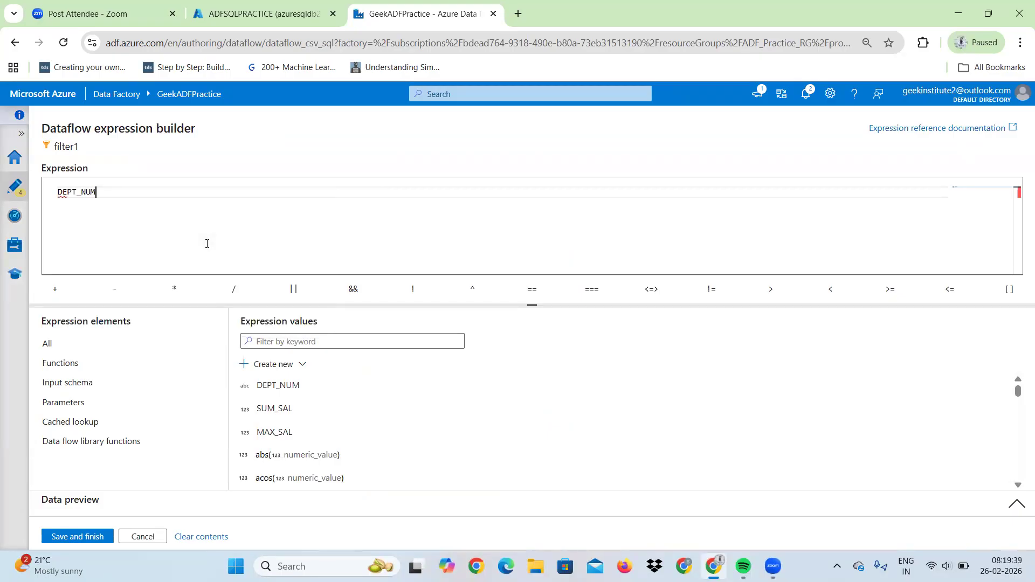
type("i")
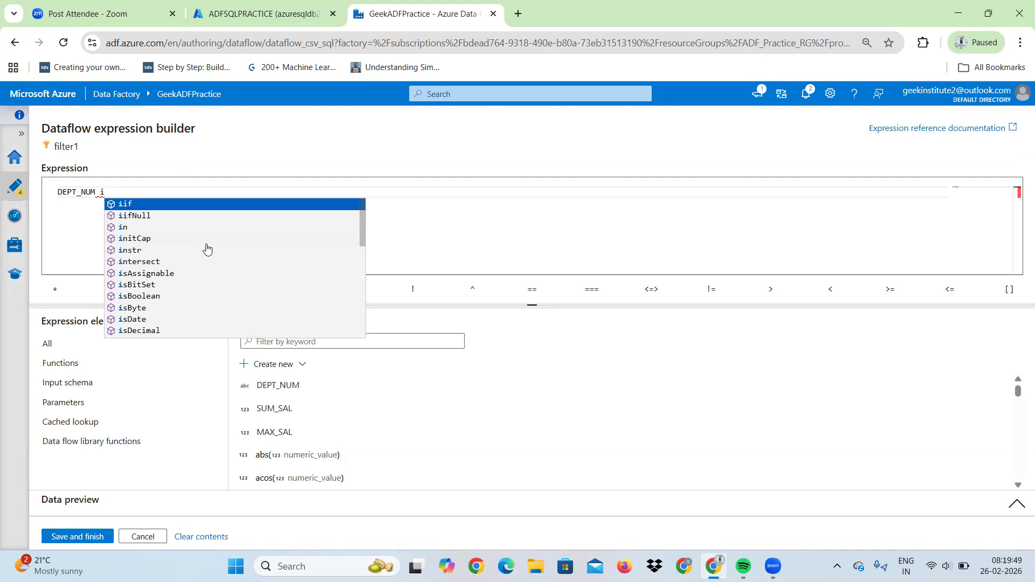
key("Down")
key("Down")
key("Return")
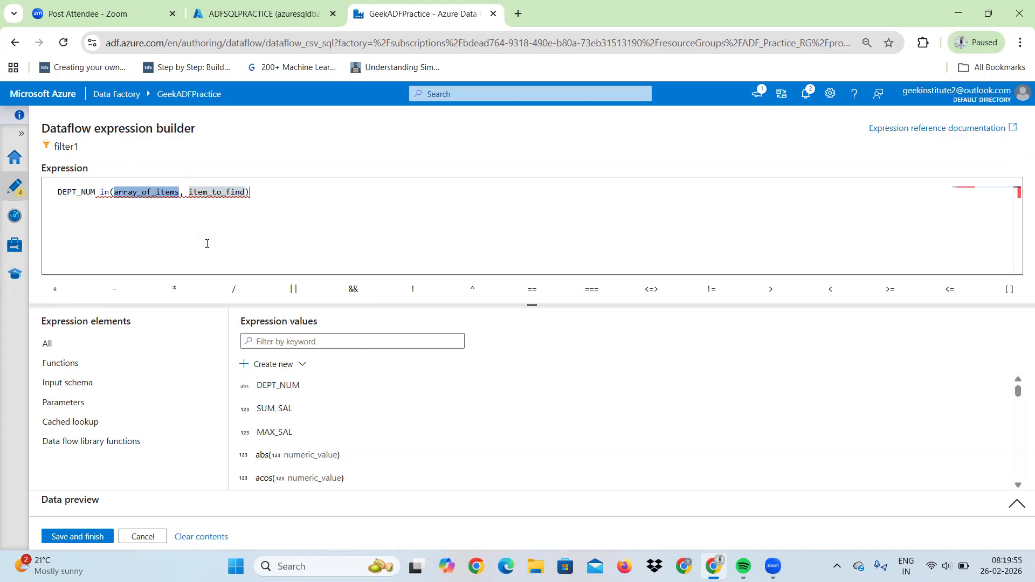
- Fill in the function arguments so the expression reads DEPT_NUM in(DEPT_NUM, 10,20), and save it
type("de")
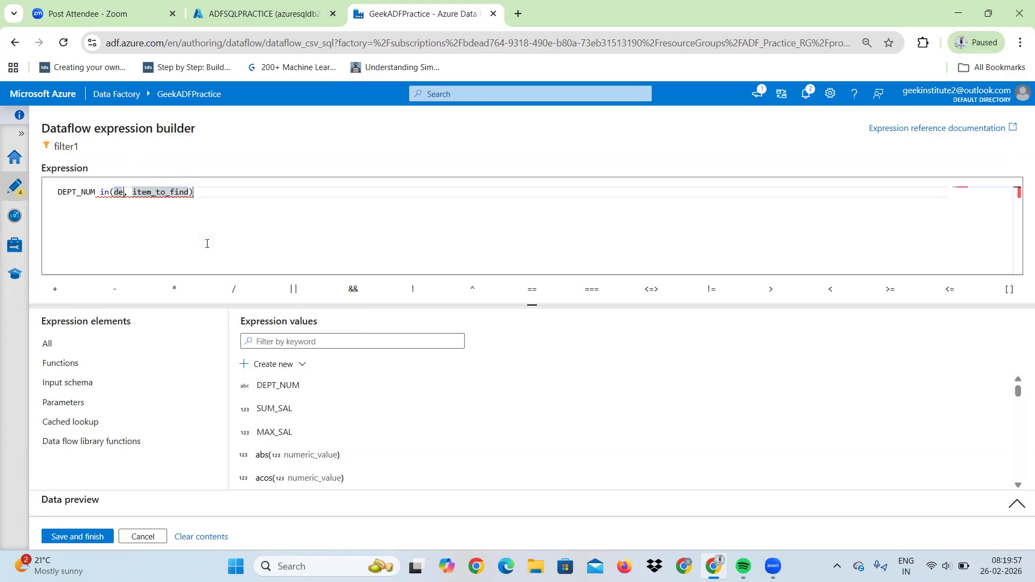
key("BackSpace")
key("BackSpace")
type("DEPT_NUM")
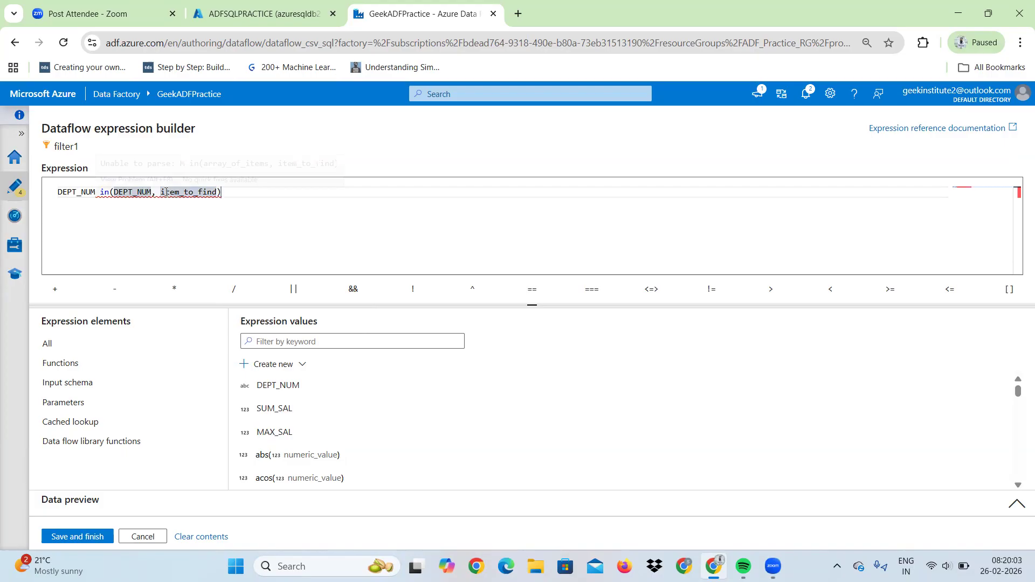
key("Tab")
key("BackSpace")
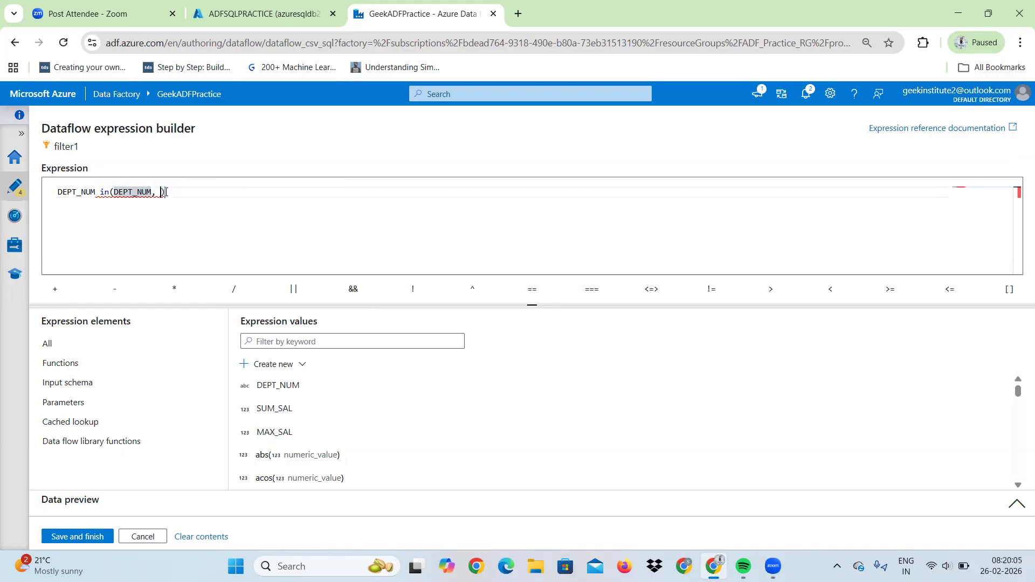
type("10,20")
left_click(76, 536)
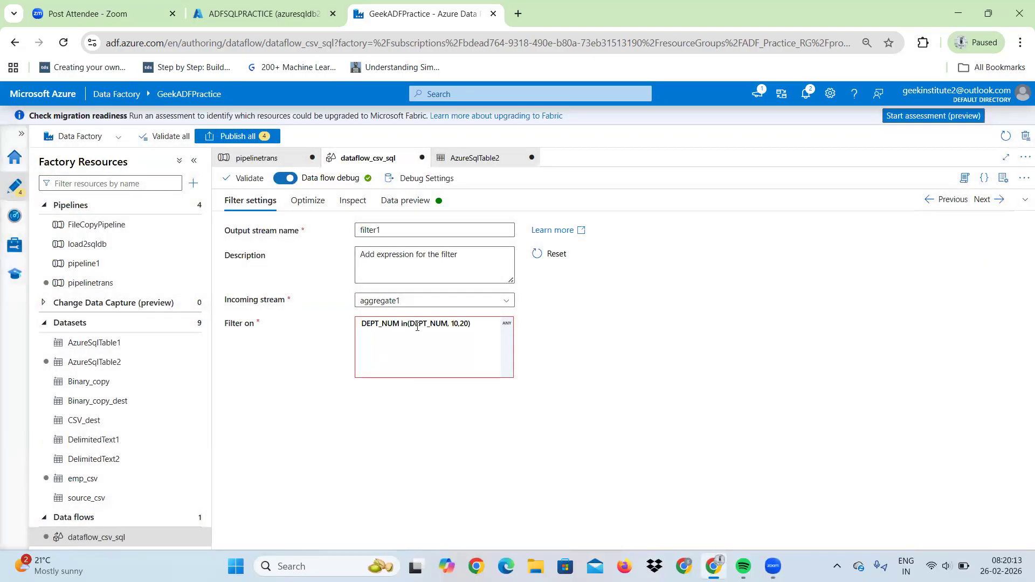
- Shorten the filter1 expression to DEPT_NUM in (DEPT_NUM, 10), save it, and reopen it in the expression builder
left_click(473, 328)
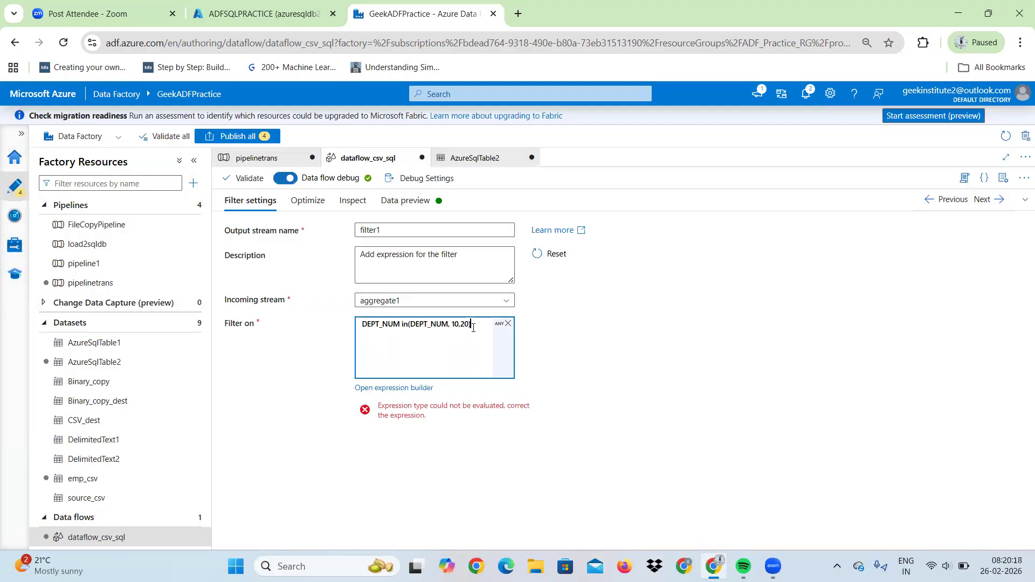
left_click(411, 388)
left_click(109, 195)
left_click(189, 194)
key("BackSpace")
key("BackSpace")
key("BackSpace")
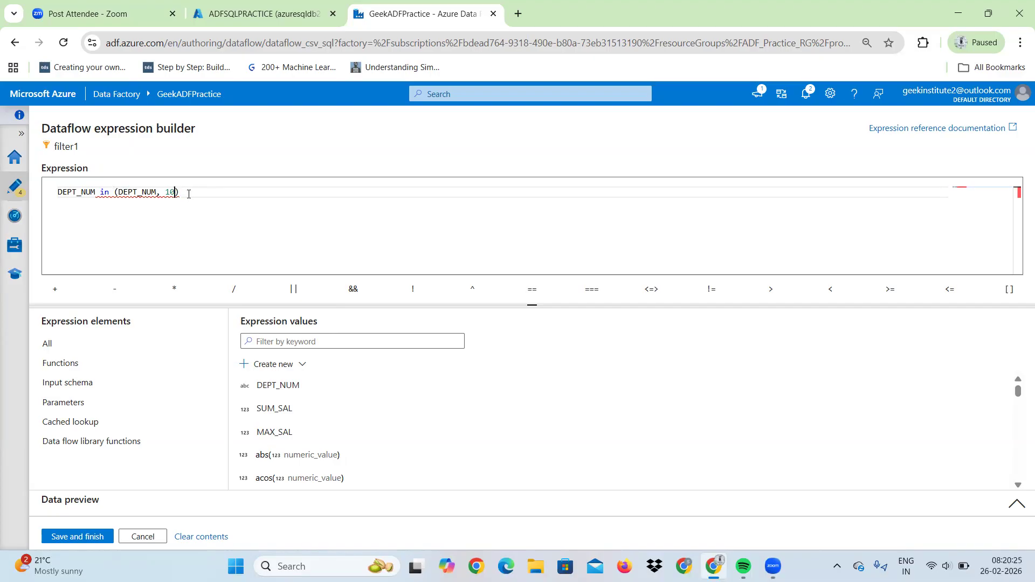
left_click(73, 529)
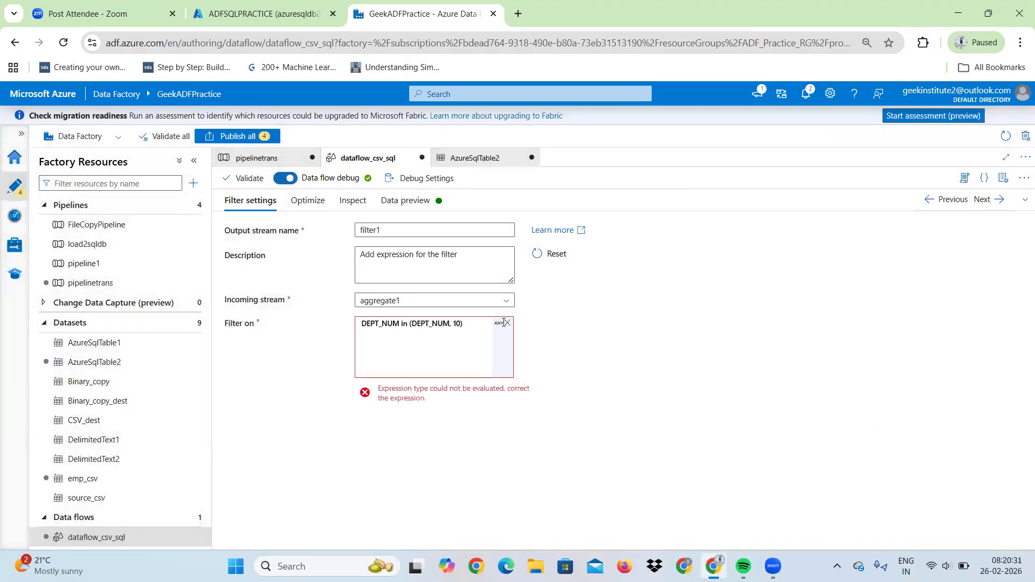
left_click(475, 323)
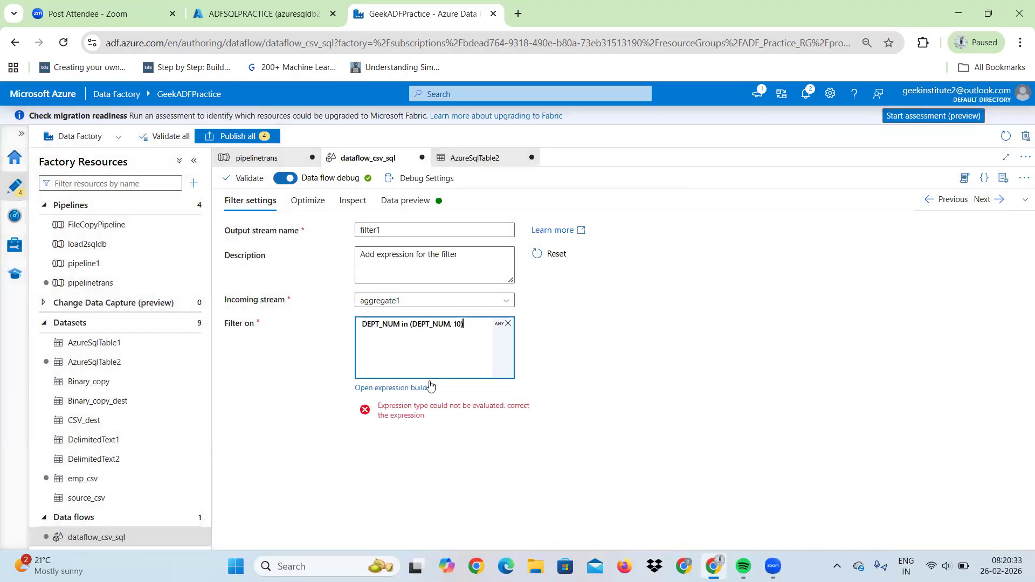
left_click(412, 388)
- Search Google in a new browser tab for "apply filter condition in ADF pipeline" and read the full AI overview
left_click(518, 13)
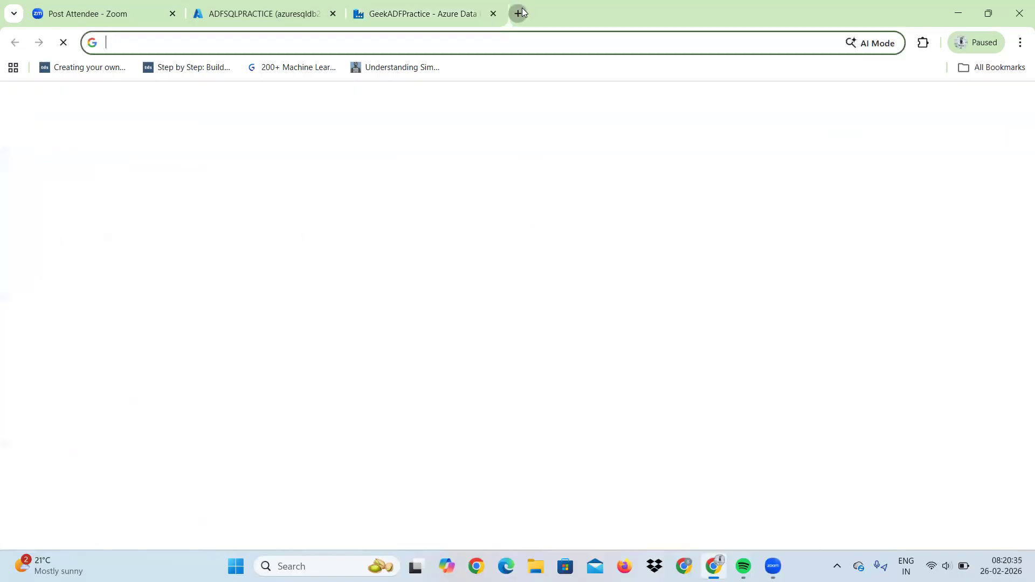
type("apply filter in ADF pipeli")
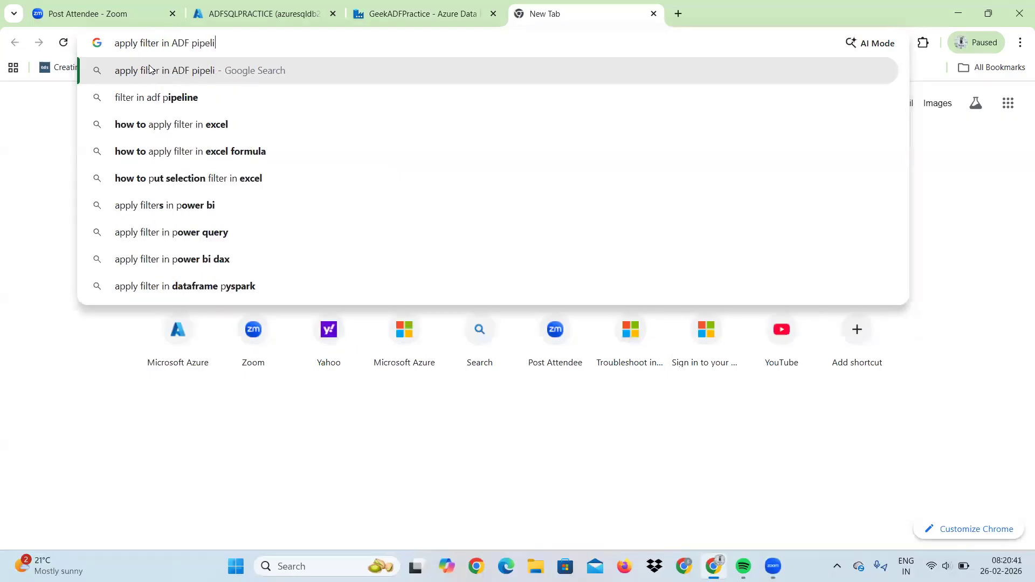
type("ne")
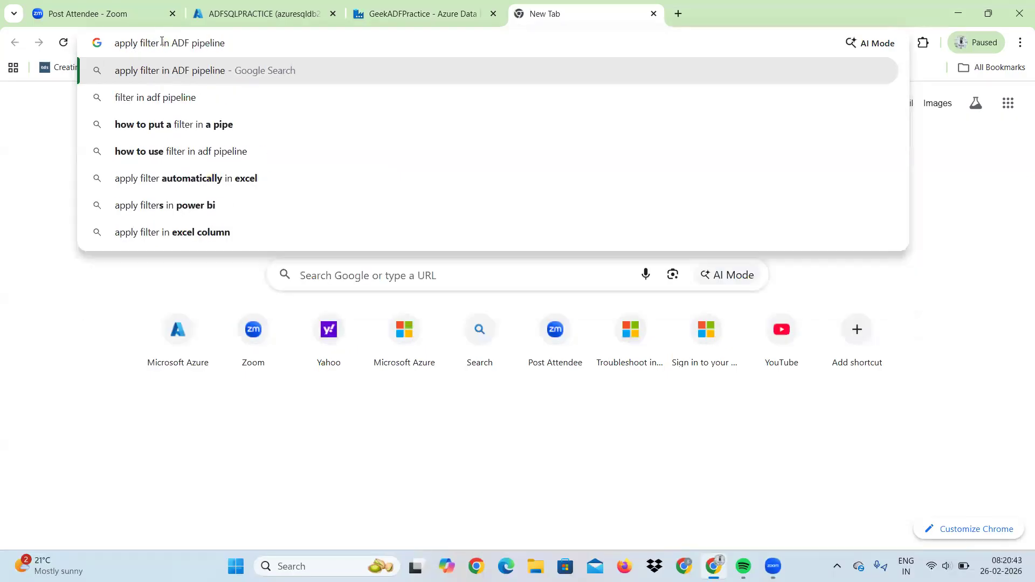
left_click(162, 43)
type("condition")
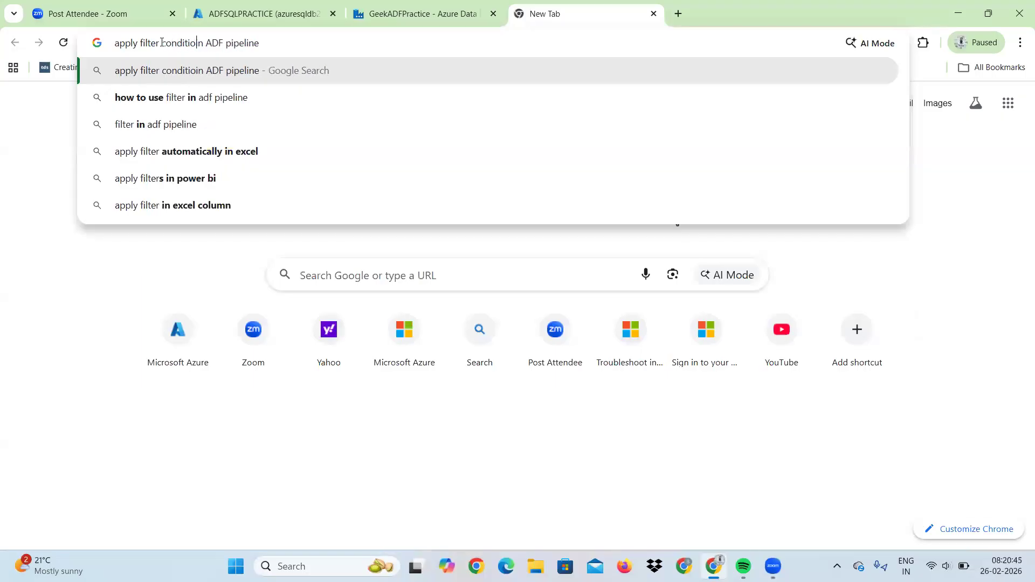
key("Return")
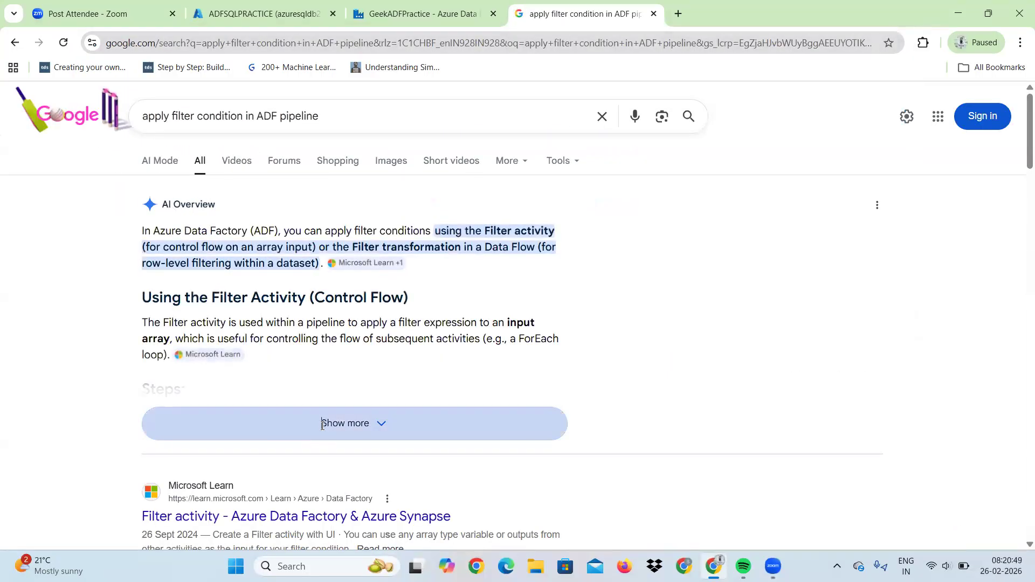
left_click(323, 423)
scroll(1019, 303, "down", 8)
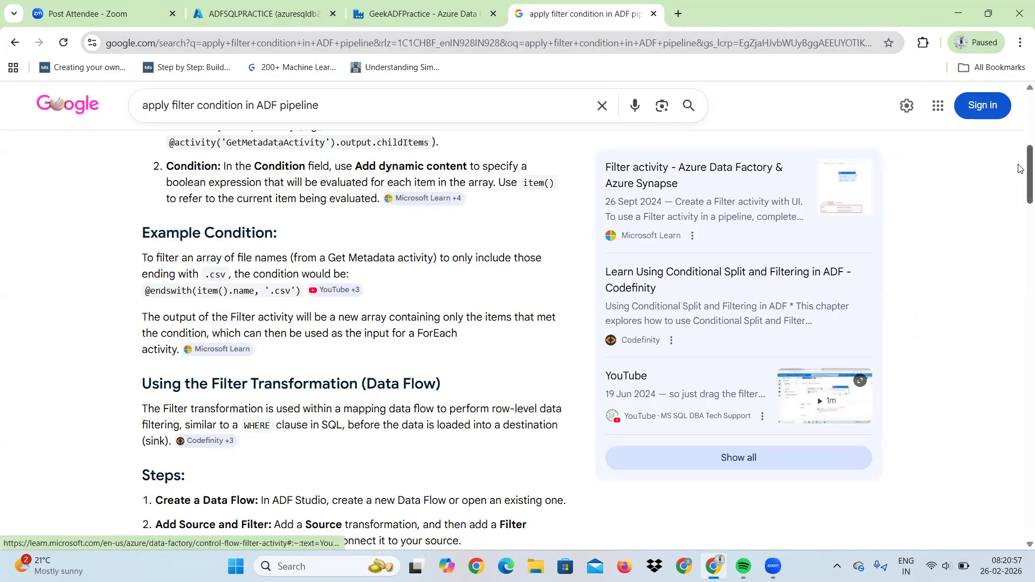
scroll(1018, 169, "up", 8)
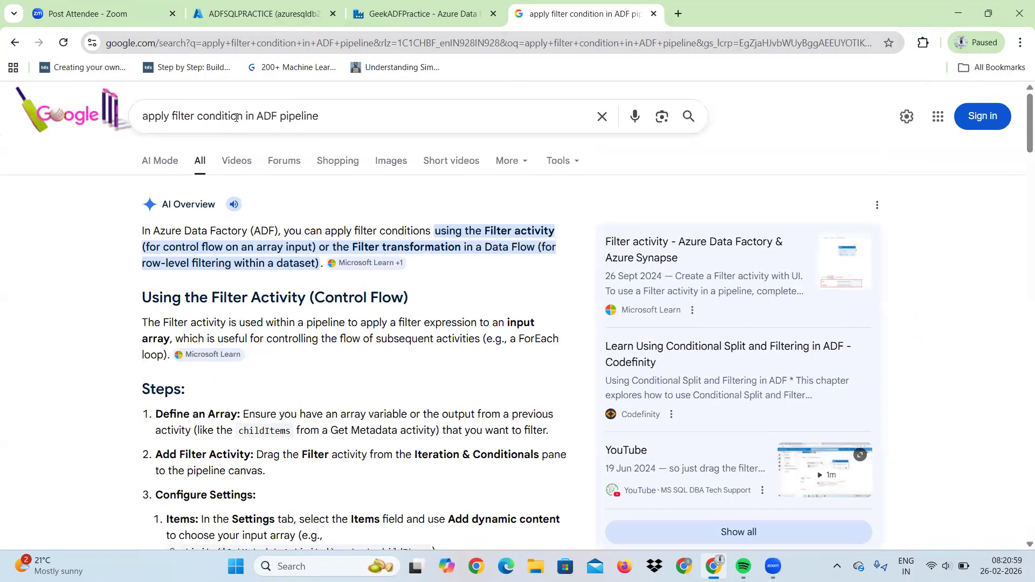
- Refine the search to "apply filter condition on a column value in adf pipeline" and read the overview's filtering methods
left_click(243, 117)
type("on a ")
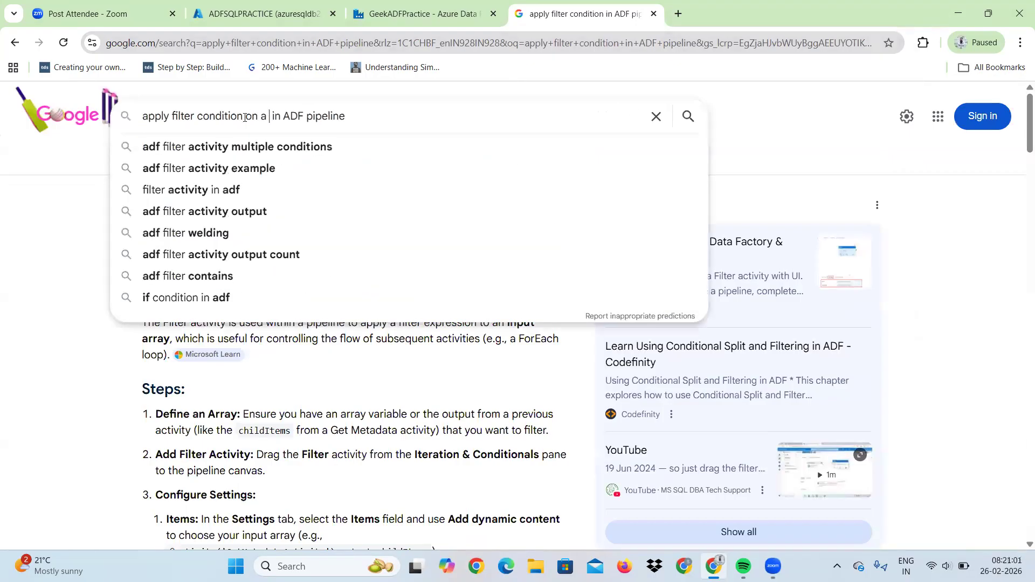
type("tab")
key("BackSpace")
key("BackSpace")
key("BackSpace")
type("column")
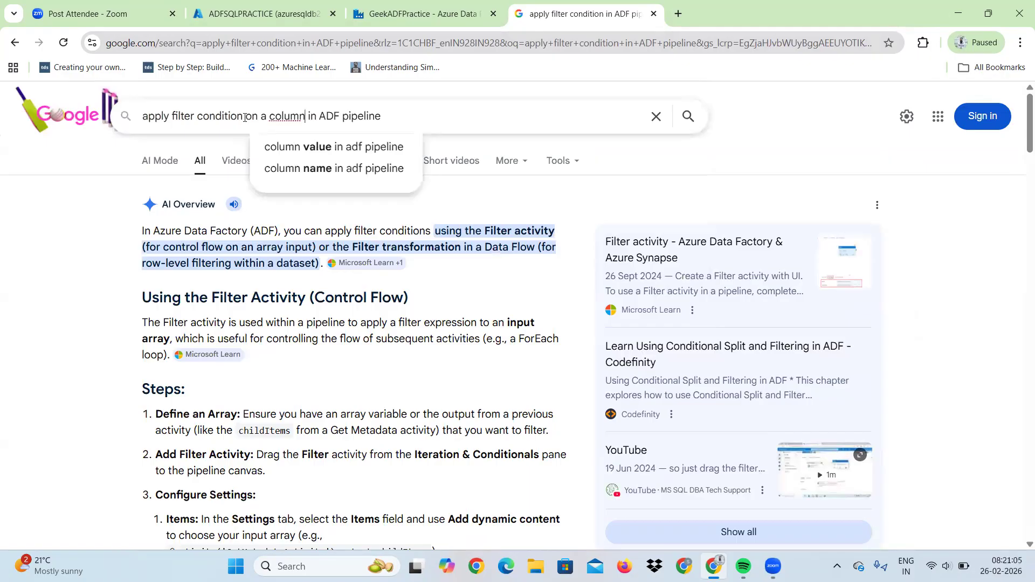
left_click(316, 146)
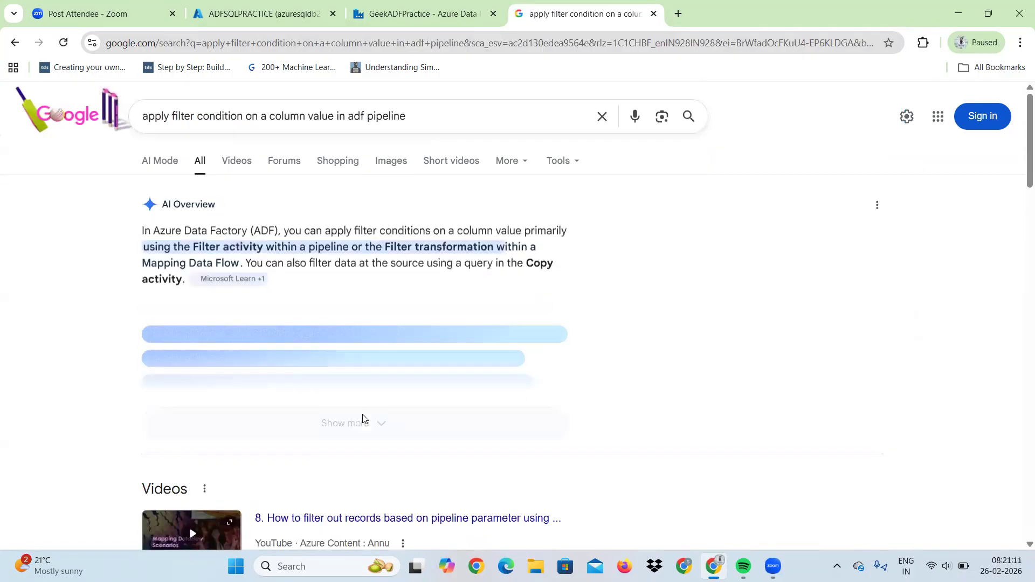
left_click(337, 429)
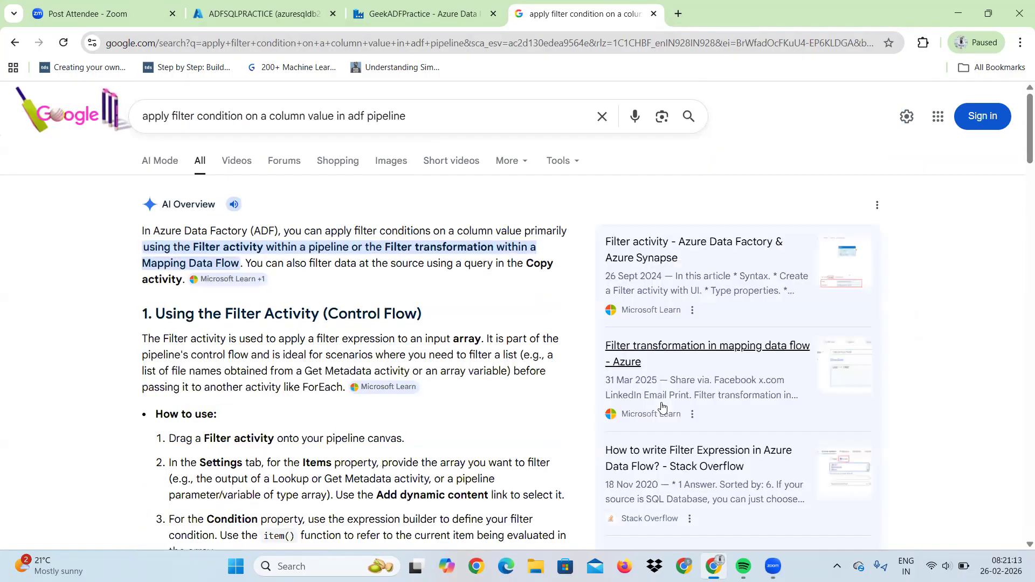
scroll(1019, 297, "down", 6)
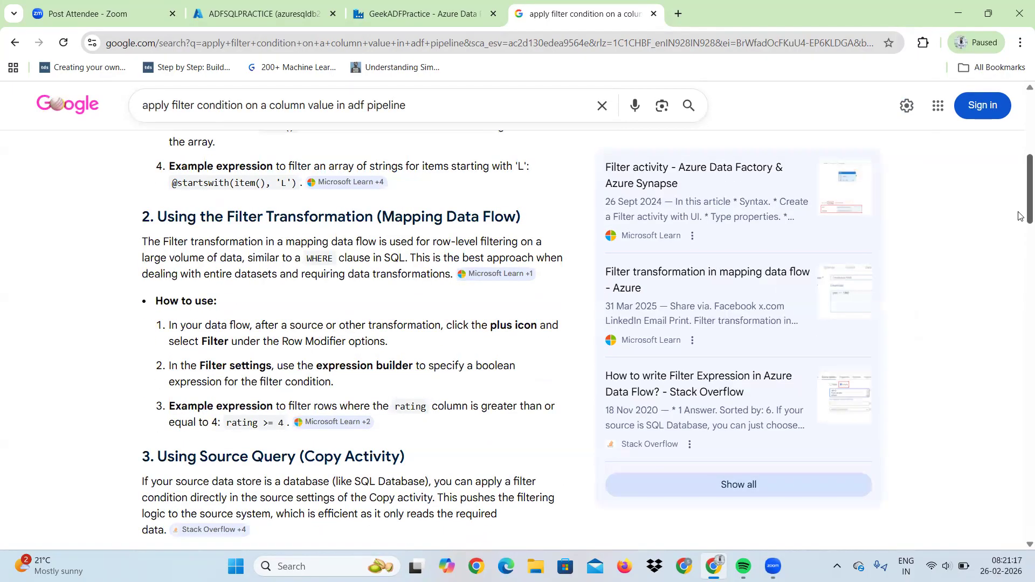
scroll(1018, 216, "down", 1)
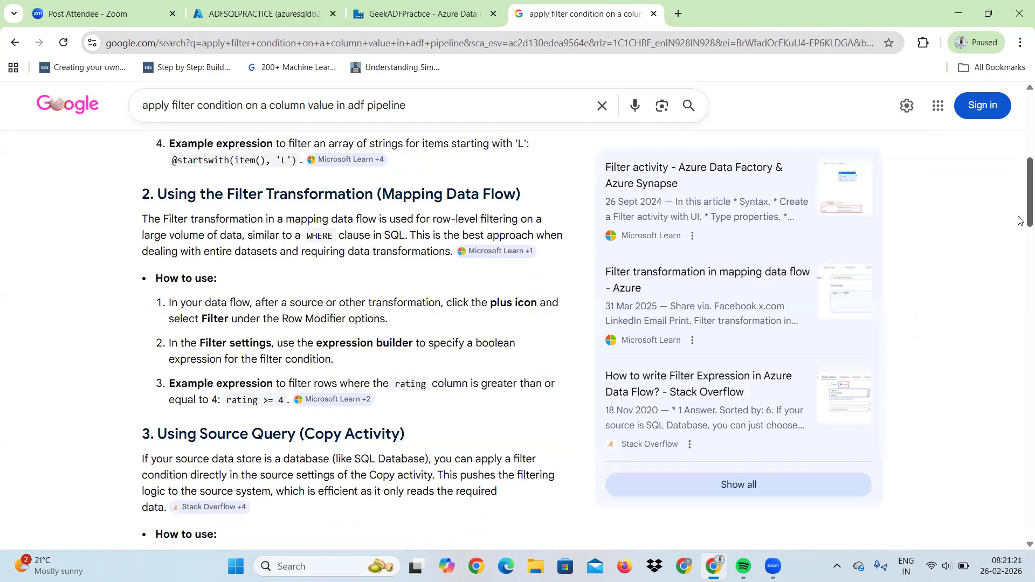
scroll(1021, 220, "down", 3)
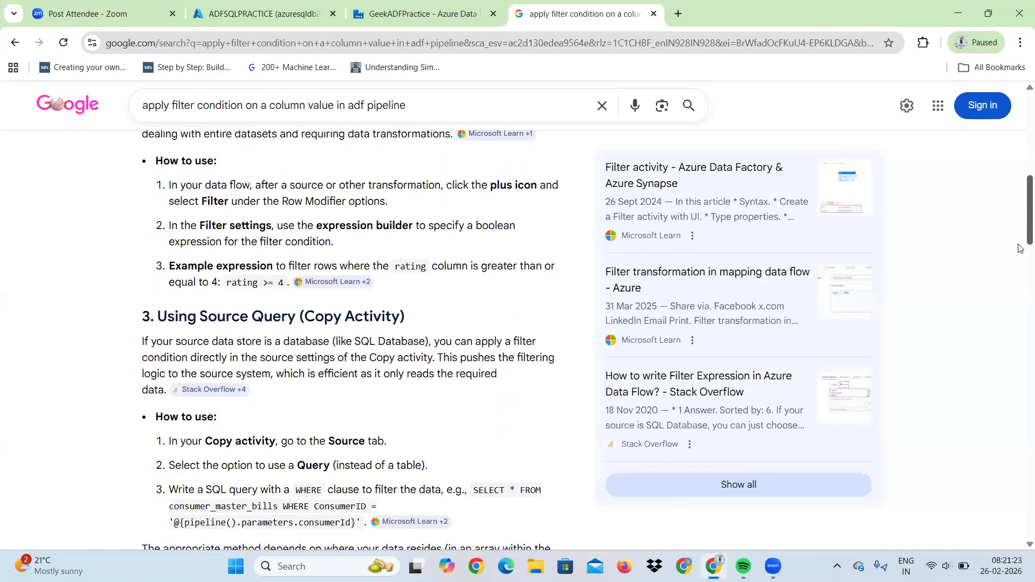
scroll(498, 152, "up", 10)
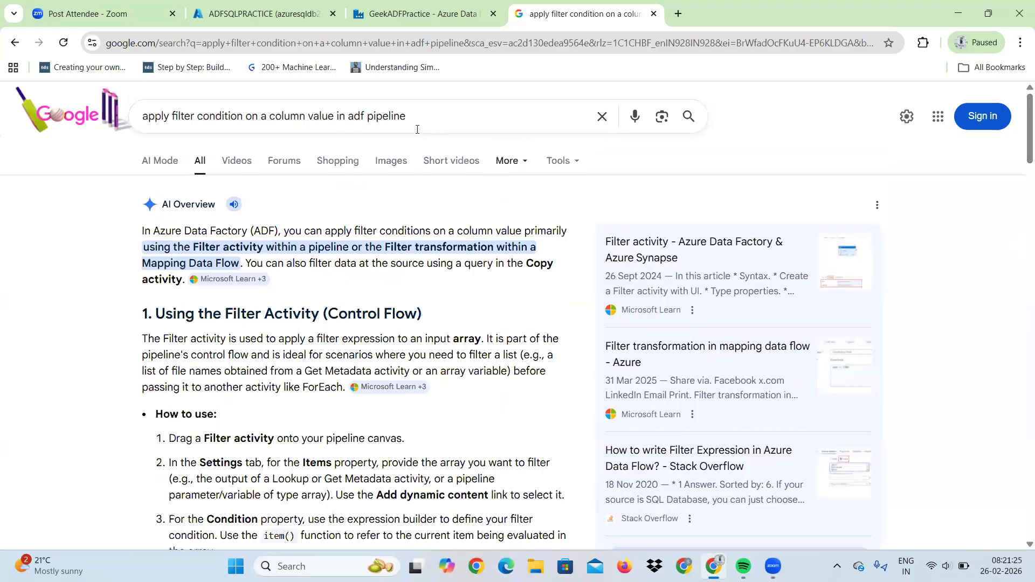
- Search for "apply filter condition dept_num in (10,20) on a column value in adf pipeline using expression builder"
left_click(409, 122)
type("usin g")
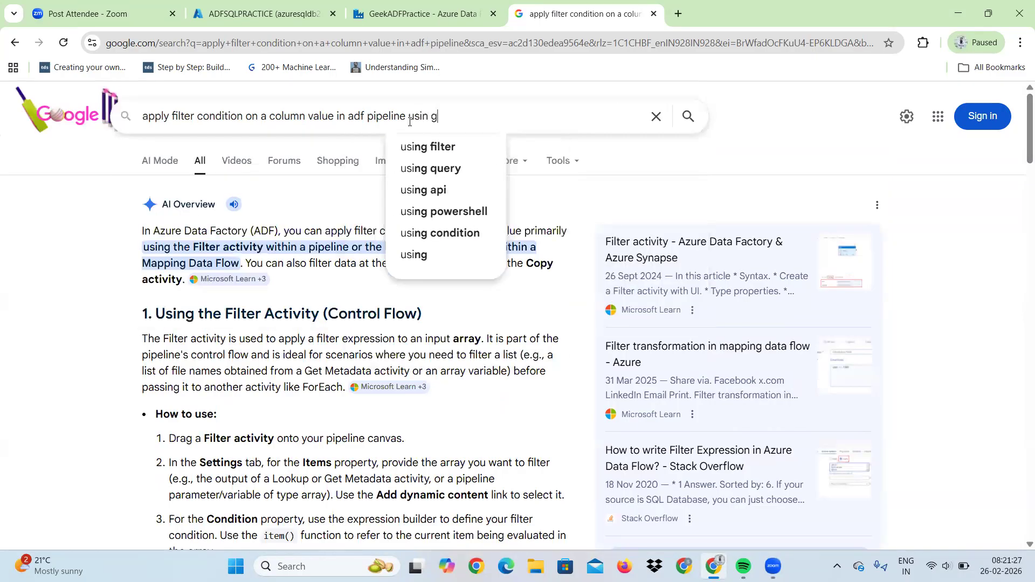
type("expression builder")
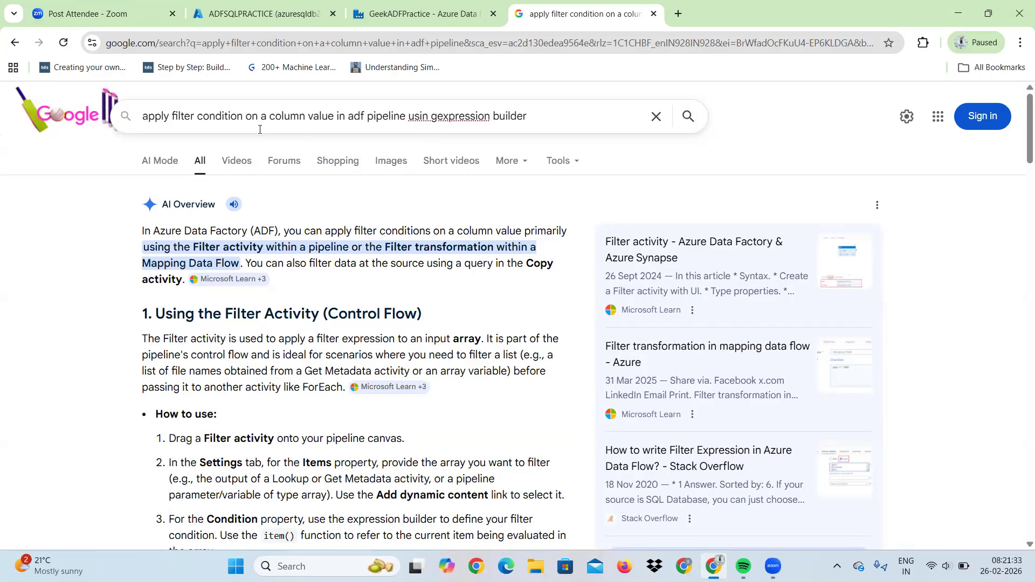
left_click(245, 116)
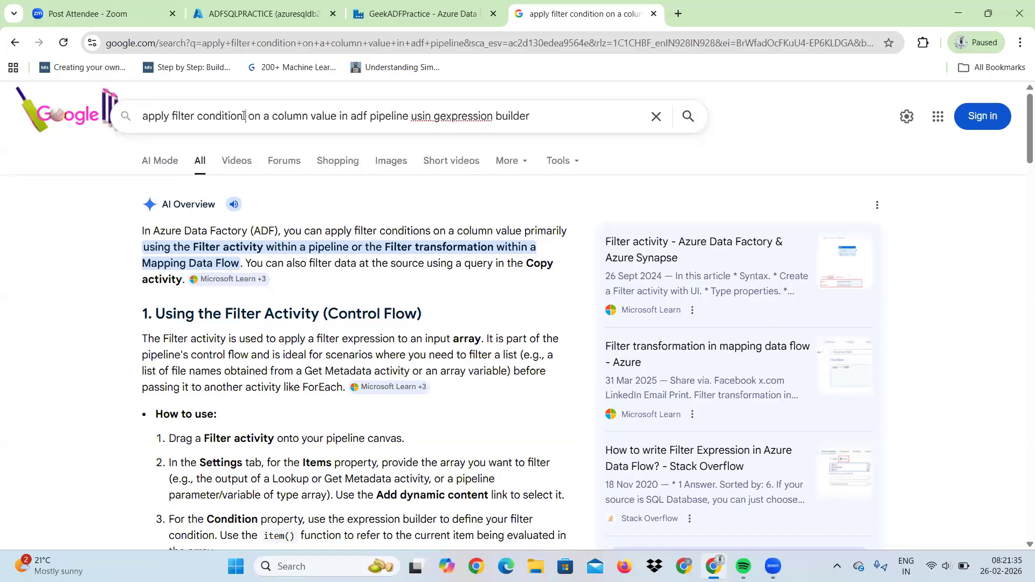
type("dept_num")
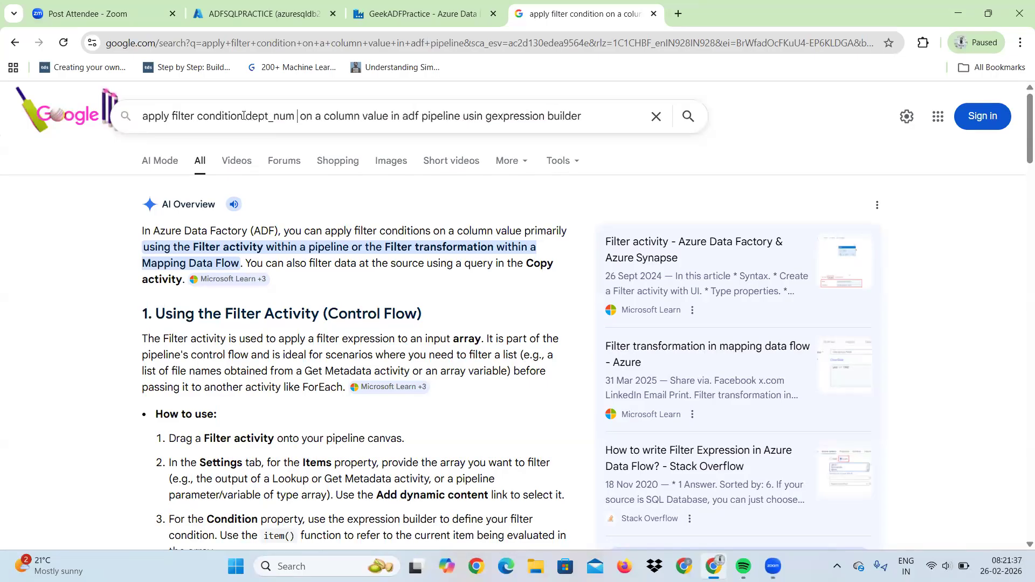
type(" in (10,20)")
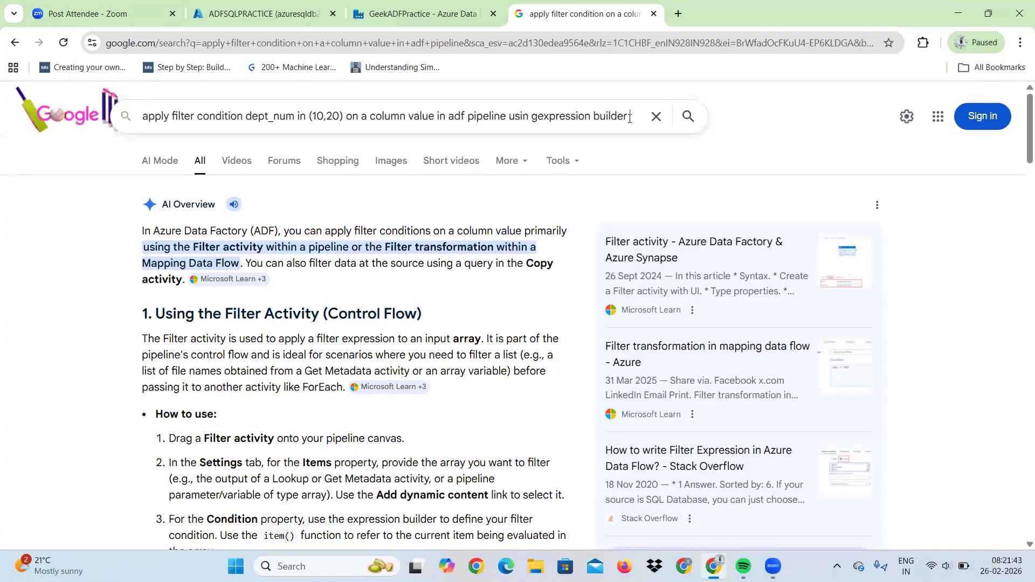
left_click(539, 116)
key("Left")
key("Left")
key("BackSpace")
key("Return")
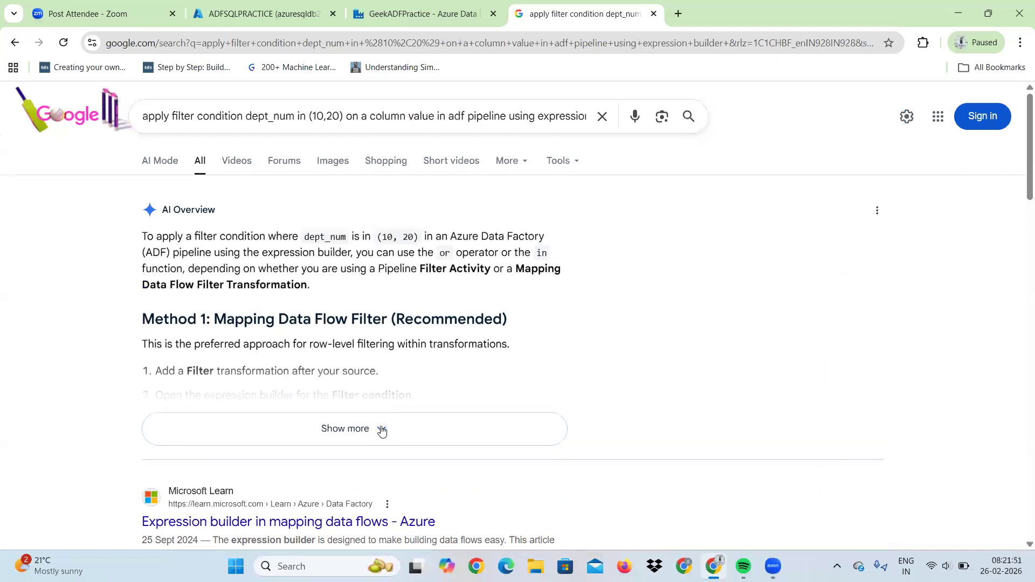
- Examine the full AI overview for the data flow filter syntax, the pipeline Filter activity syntax and the key details
left_click(377, 428)
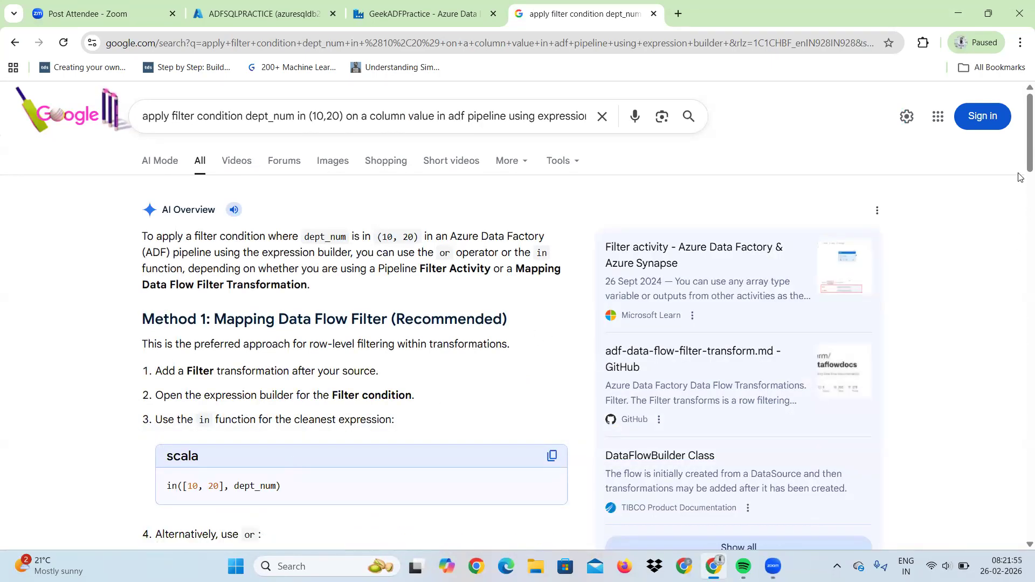
scroll(1020, 160, "down", 1)
scroll(1021, 159, "down", 3)
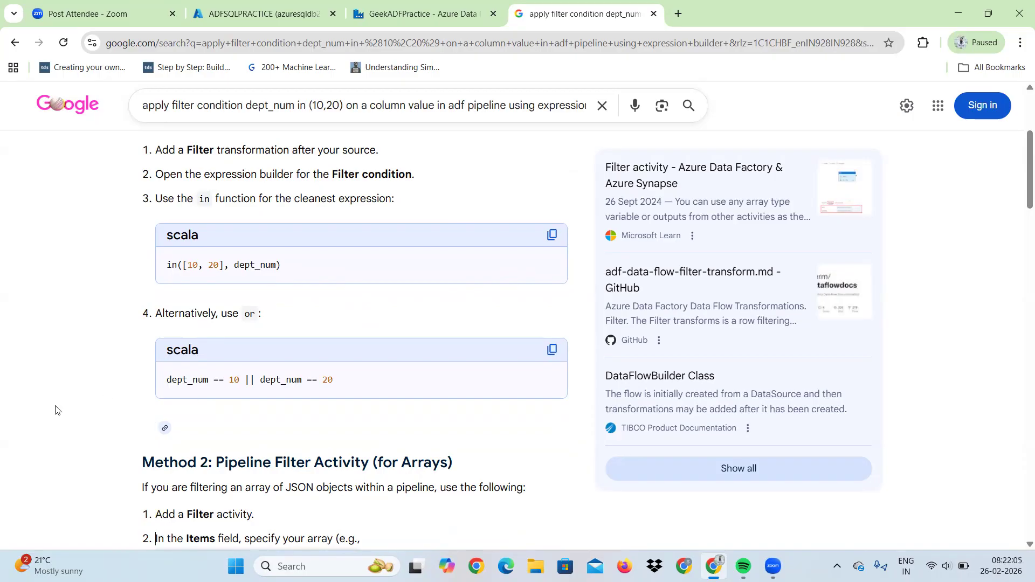
key("Down")
key("Down")
key("Down")
key("Down")
key("Down")
key("Down")
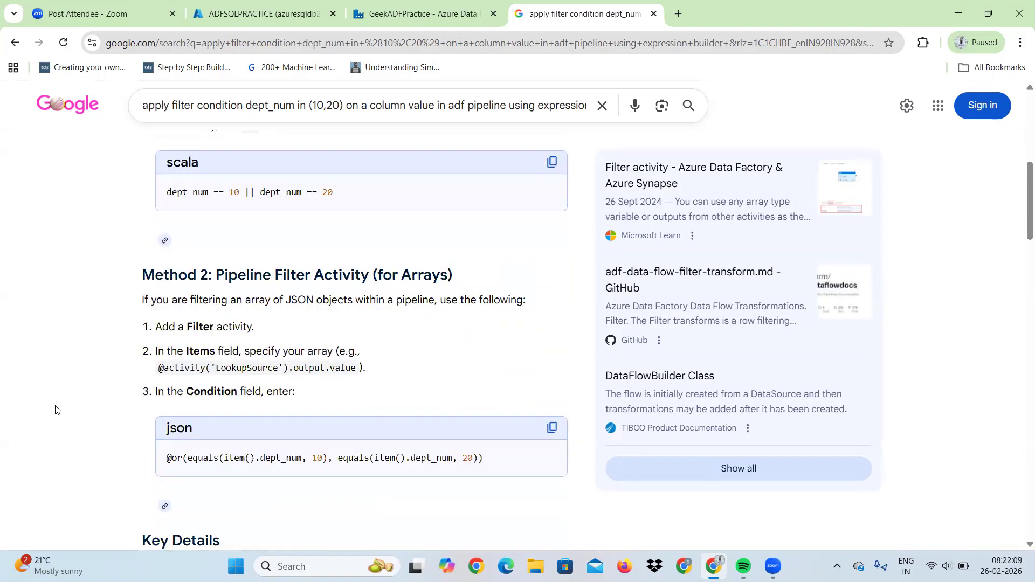
key("Down")
key("Down")
key("Down")
key("Down")
key("Down")
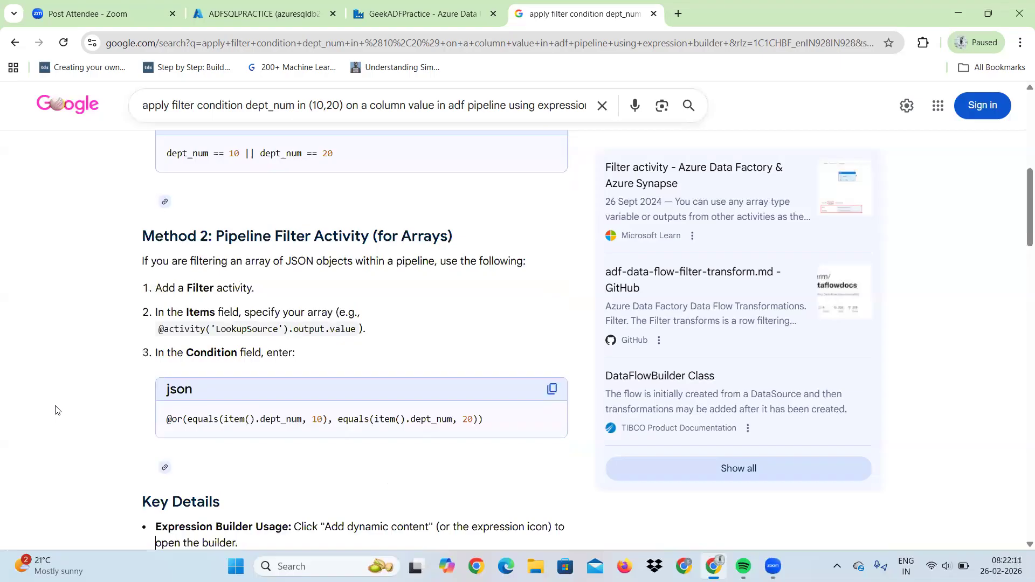
key("Down")
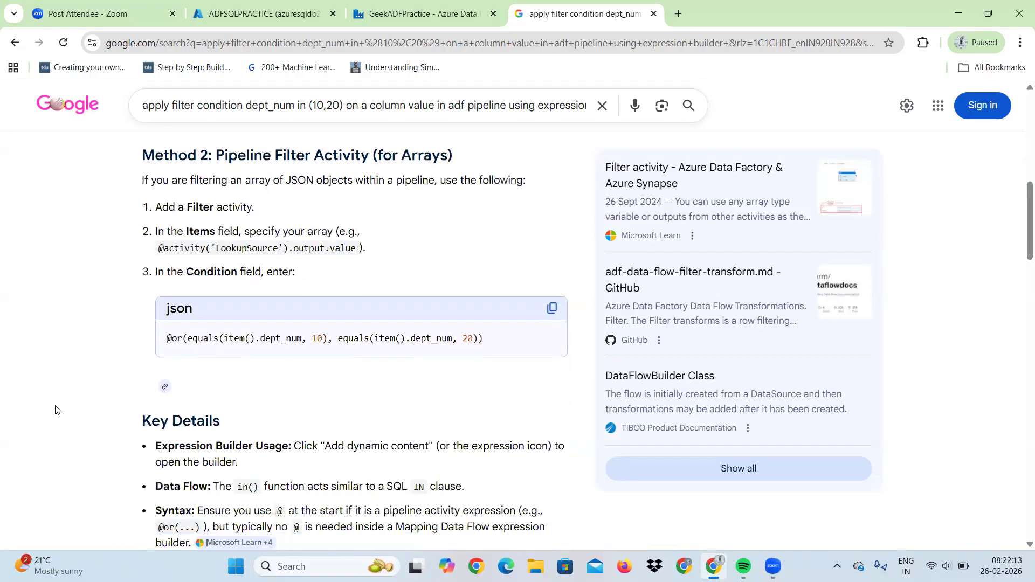
key("Down")
left_click_drag(1020, 251, 1020, 278)
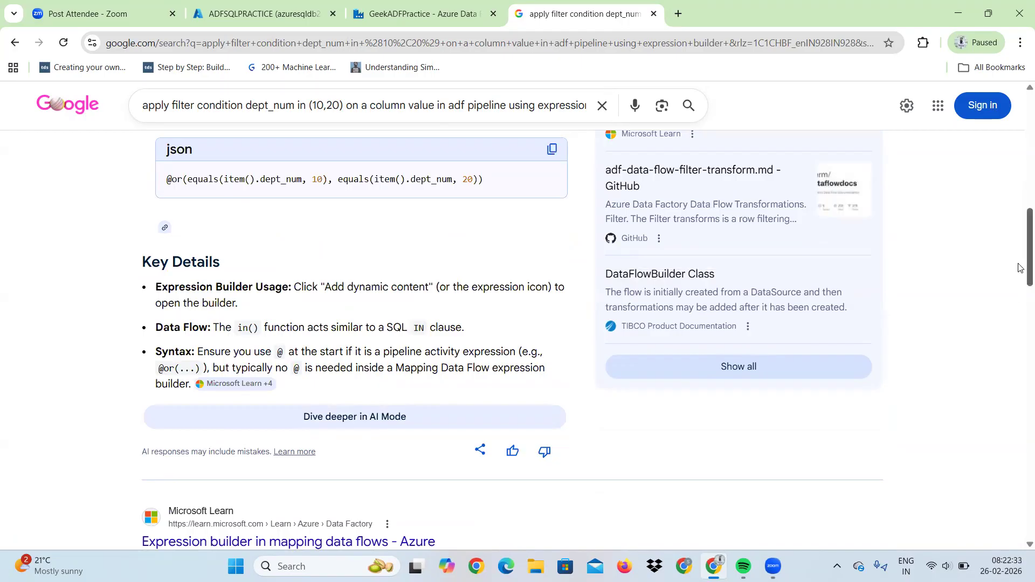
left_click_drag(1018, 263, 1018, 237)
- Check the filter1 expression in Data Factory, then return to the Google overview to review the Filter activity's Items example
left_click(423, 14)
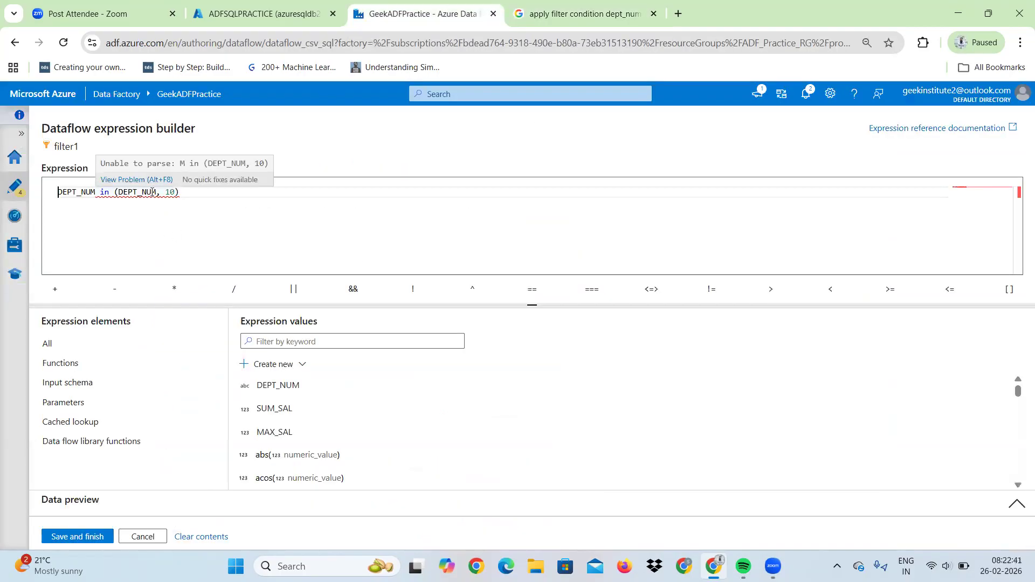
left_click(180, 192)
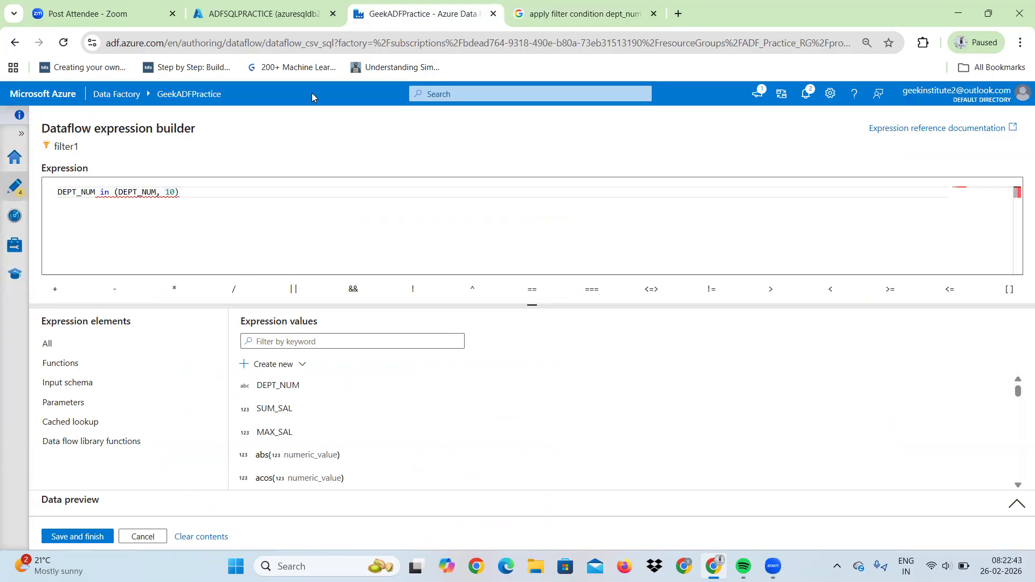
left_click(561, 11)
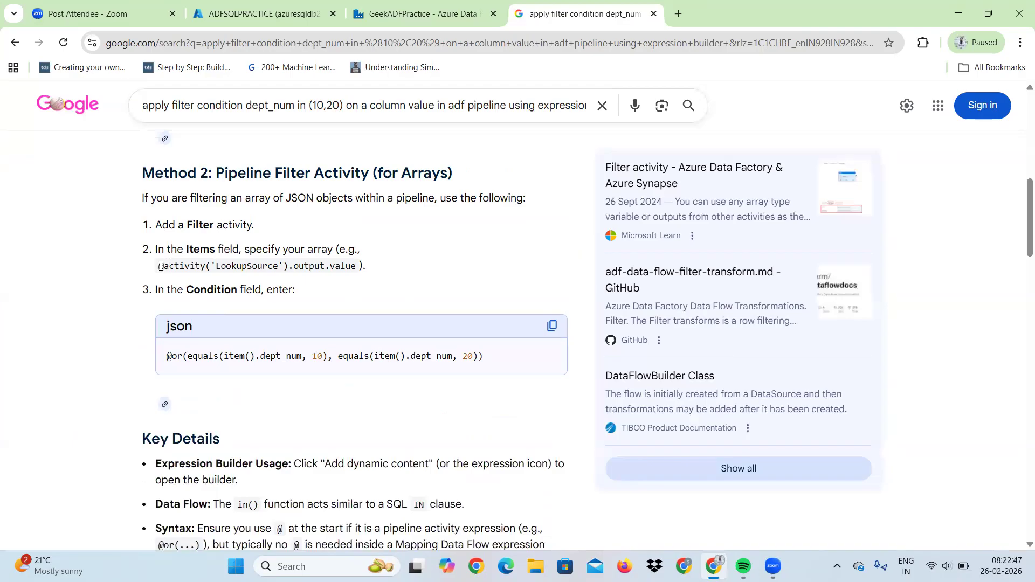
left_click_drag(158, 265, 236, 268)
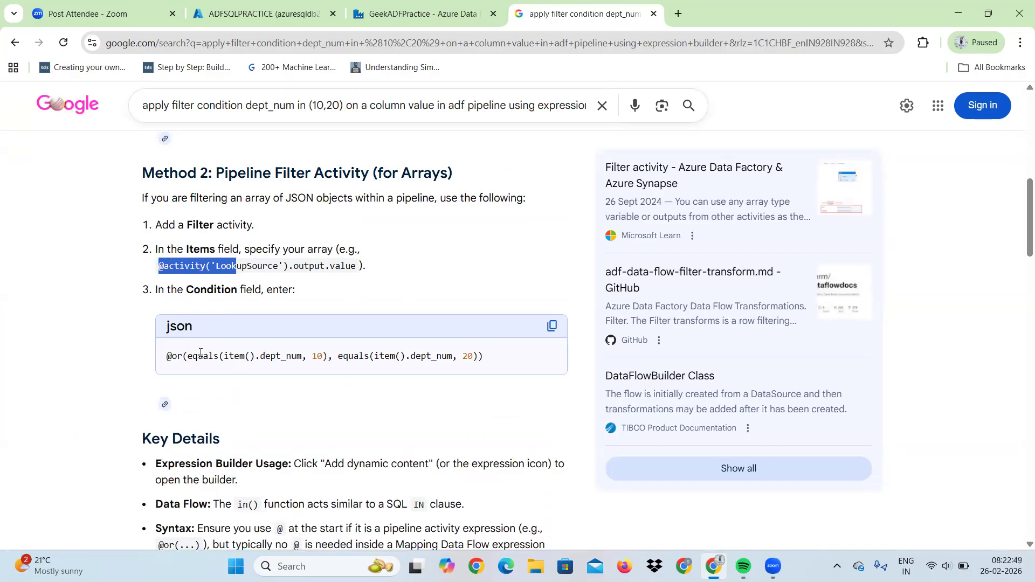
- Switch back to Data Factory and try DEPT_NUM in (10,20) as the filter1 expression
left_click(171, 356)
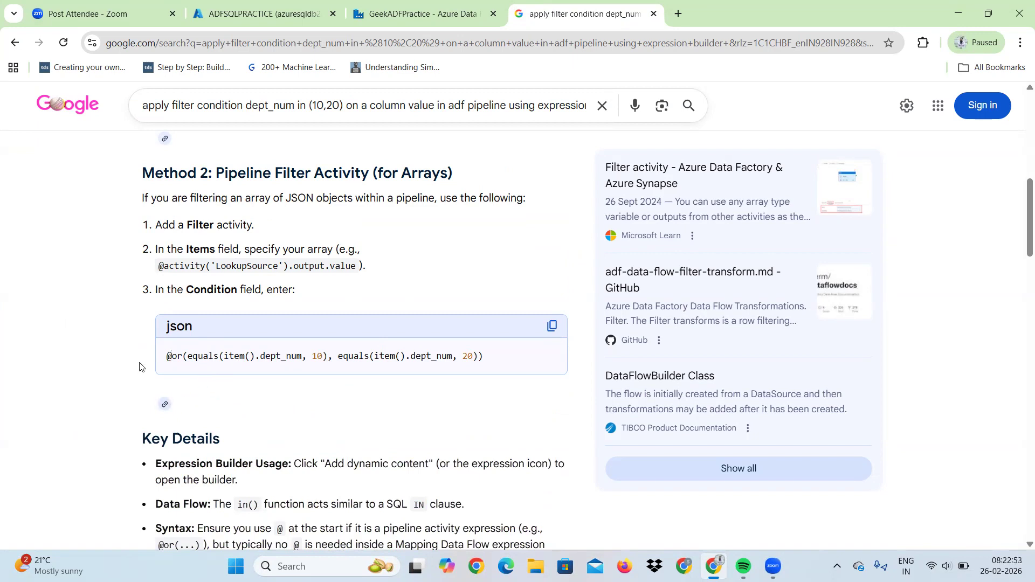
left_click(360, 4)
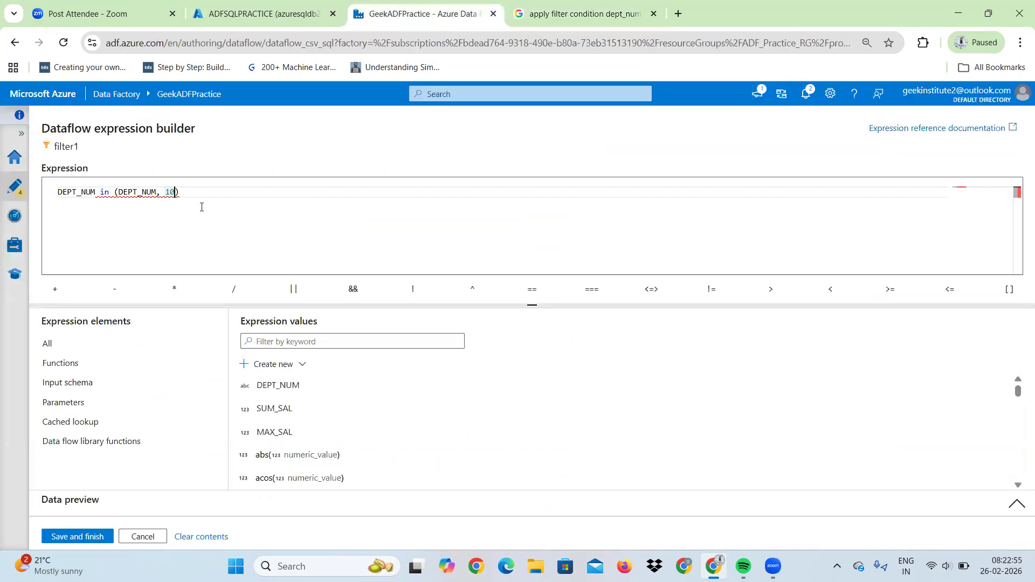
left_click_drag(192, 199, 113, 196)
key("BackSpace")
type("(10")
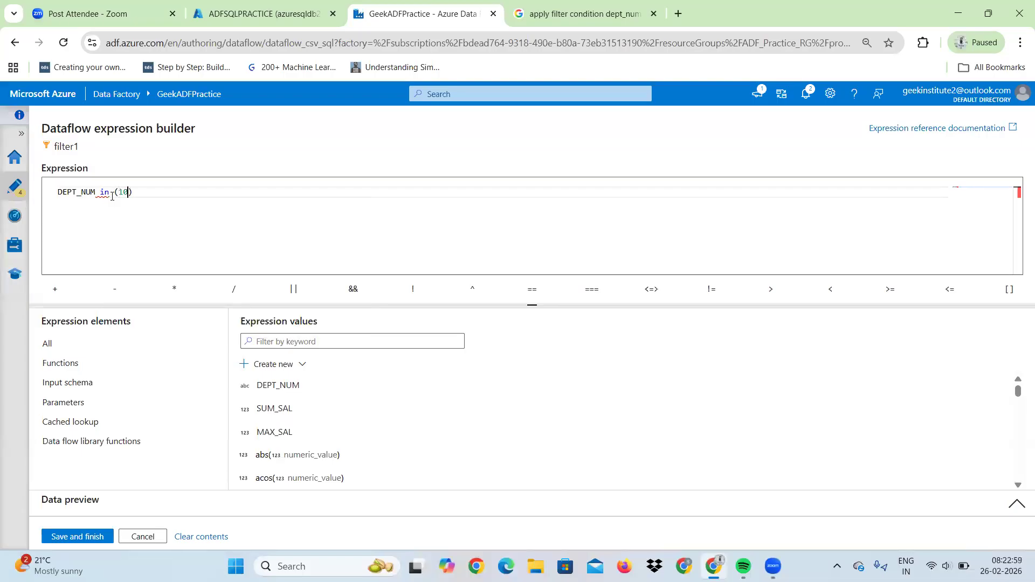
type(",20")
- Try an equality comparison of DEPT_NUM with '10' in place of the in condition, then remove the value
left_click_drag(161, 193, 96, 191)
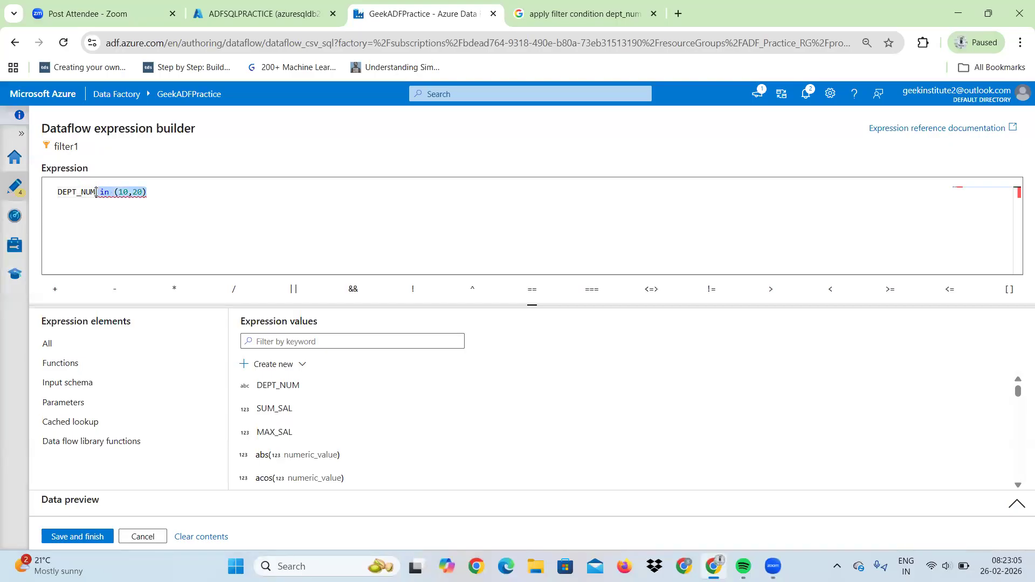
key("BackSpace")
type("= '1")
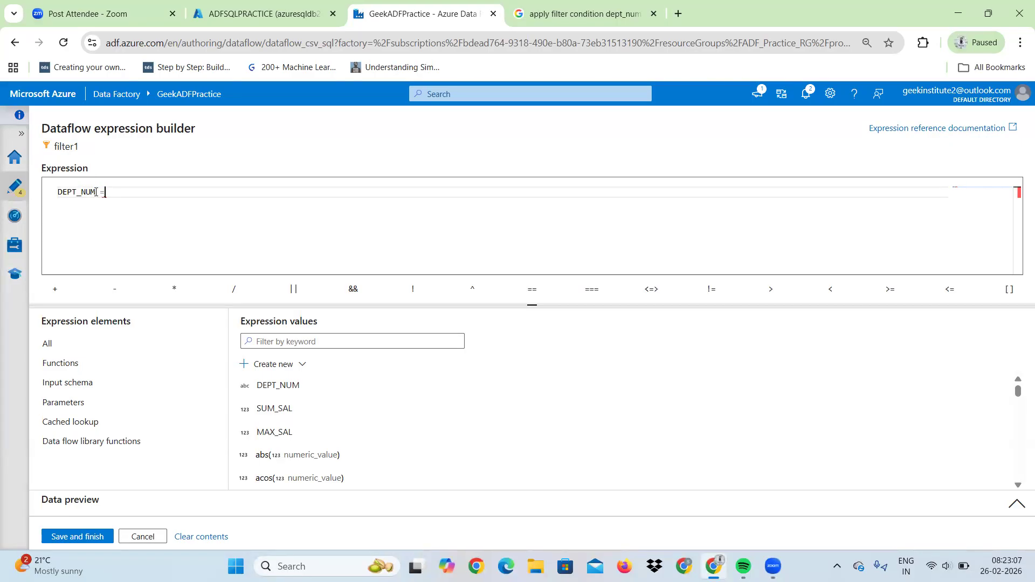
type("0")
key("BackSpace")
key("BackSpace")
key("BackSpace")
- Search the expression functions for "in", then clear the expression and leave the builder without saving
left_click(93, 368)
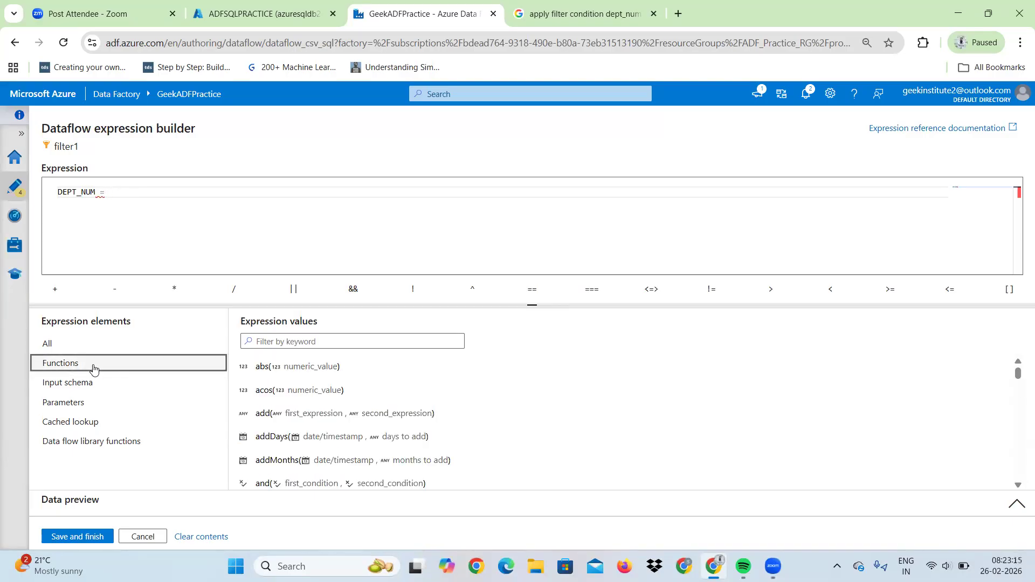
left_click(298, 341)
type("in")
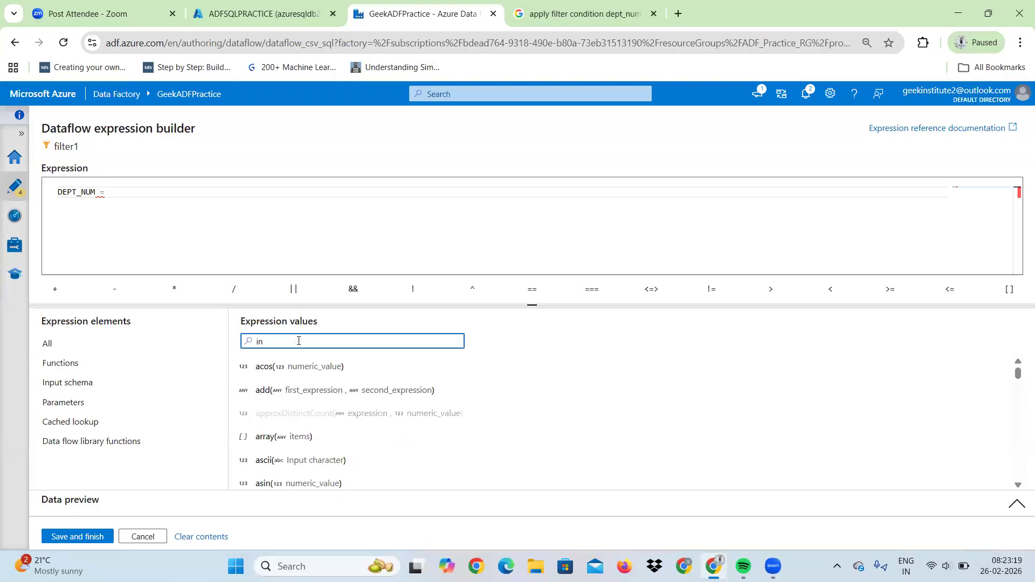
key("BackSpace")
key("BackSpace")
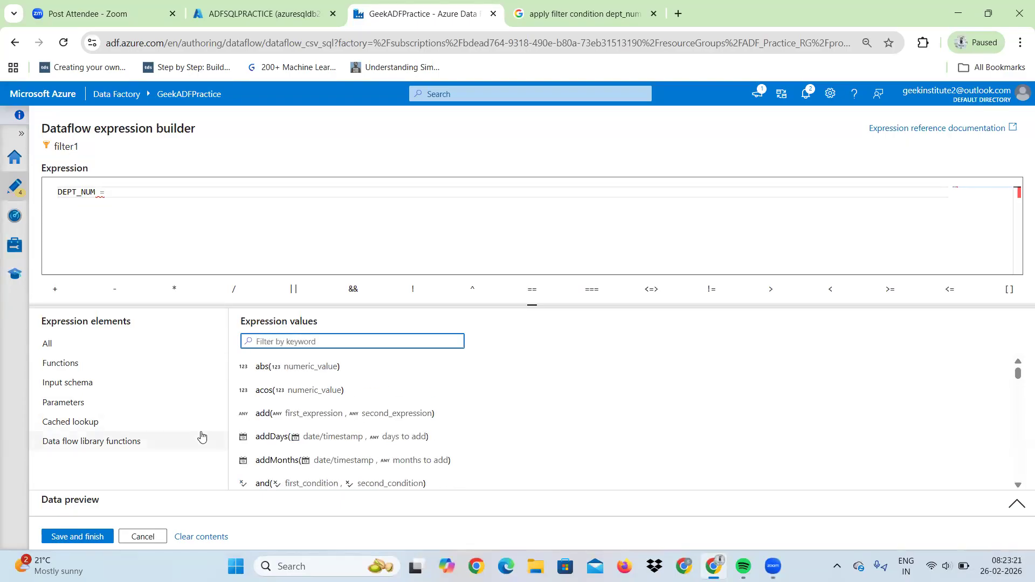
left_click(188, 537)
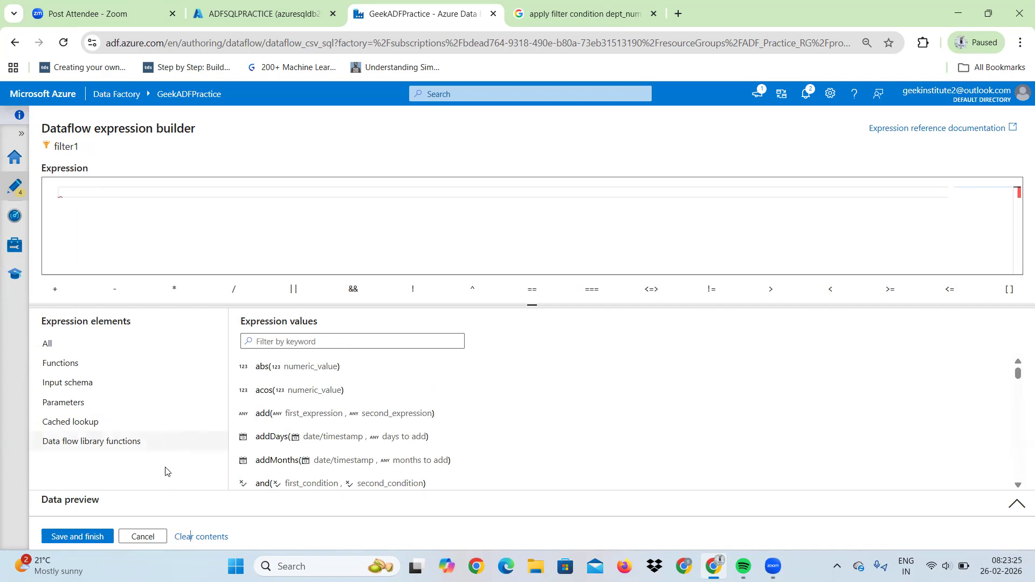
left_click(143, 537)
- Try int(DEPT_NUM) =10 as filter1's condition in place of the existing in expression
left_click(495, 346)
left_click_drag(474, 324, 401, 329)
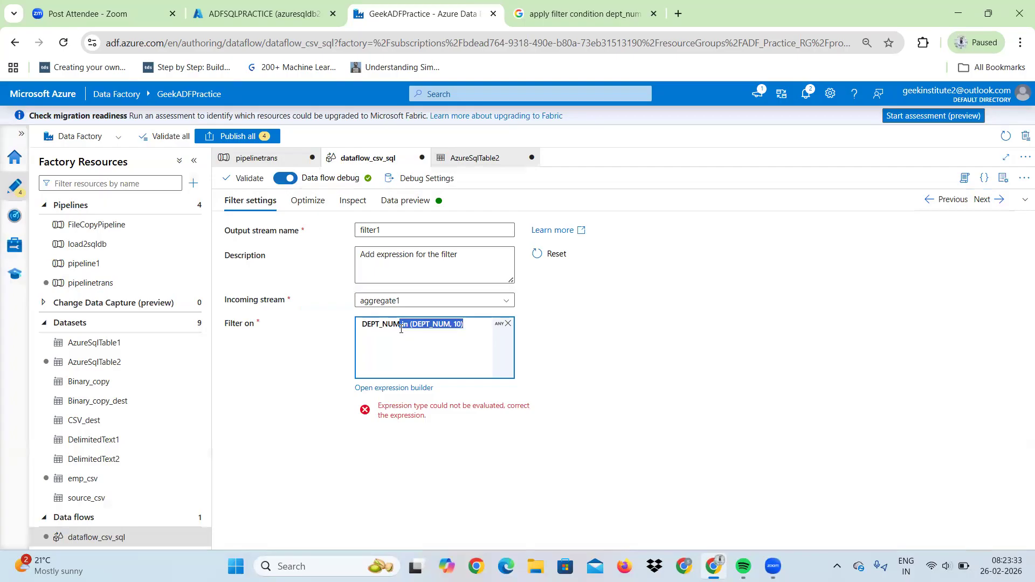
key("BackSpace")
left_click(437, 446)
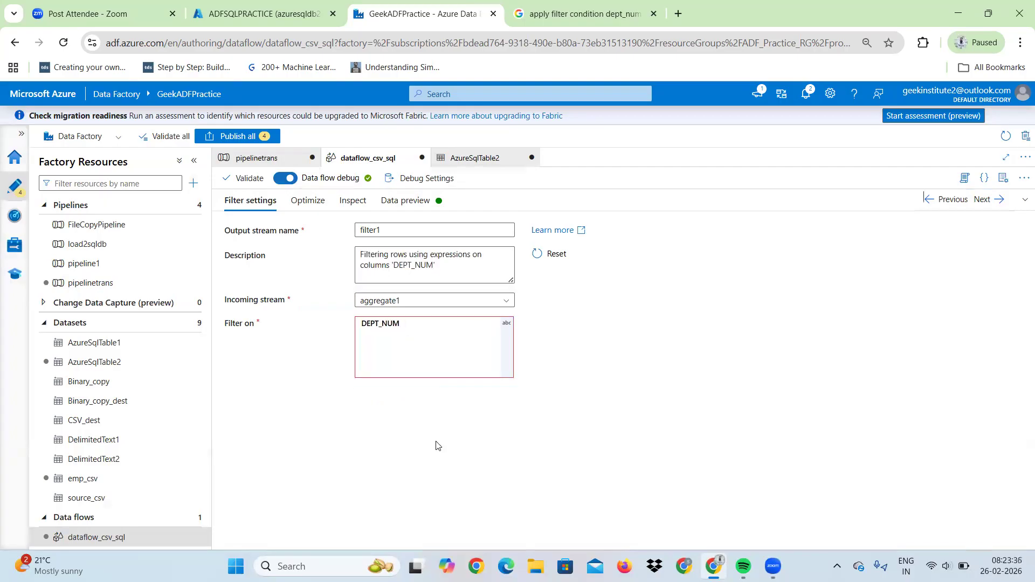
left_click(416, 327)
left_click(362, 324)
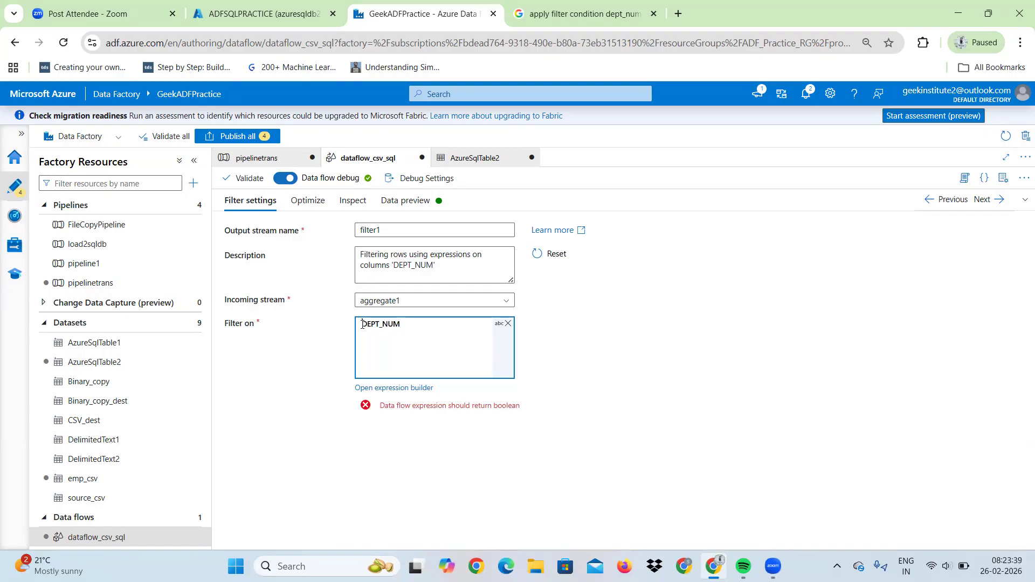
type("int(")
left_click(422, 322)
type(")")
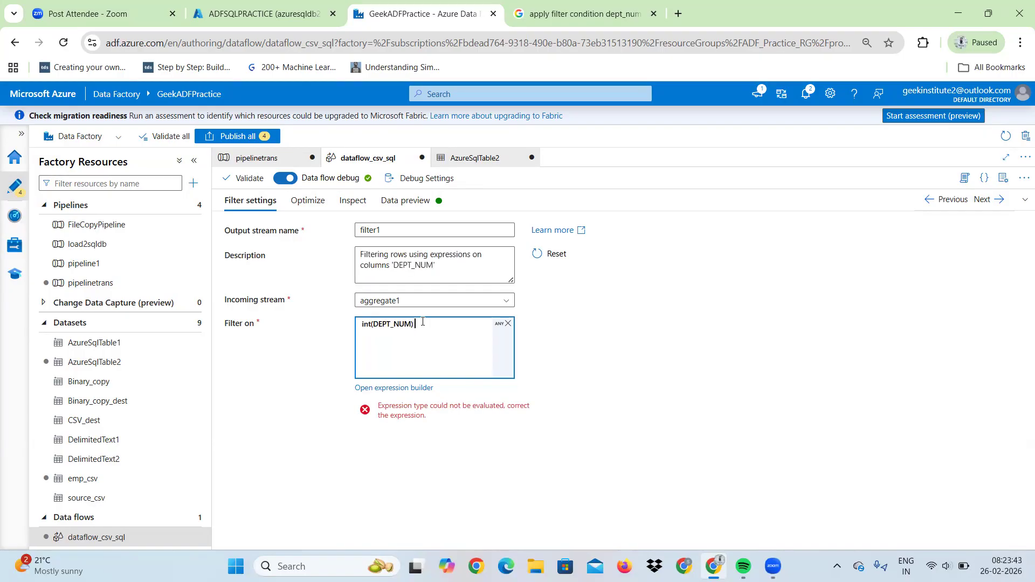
type(" =10")
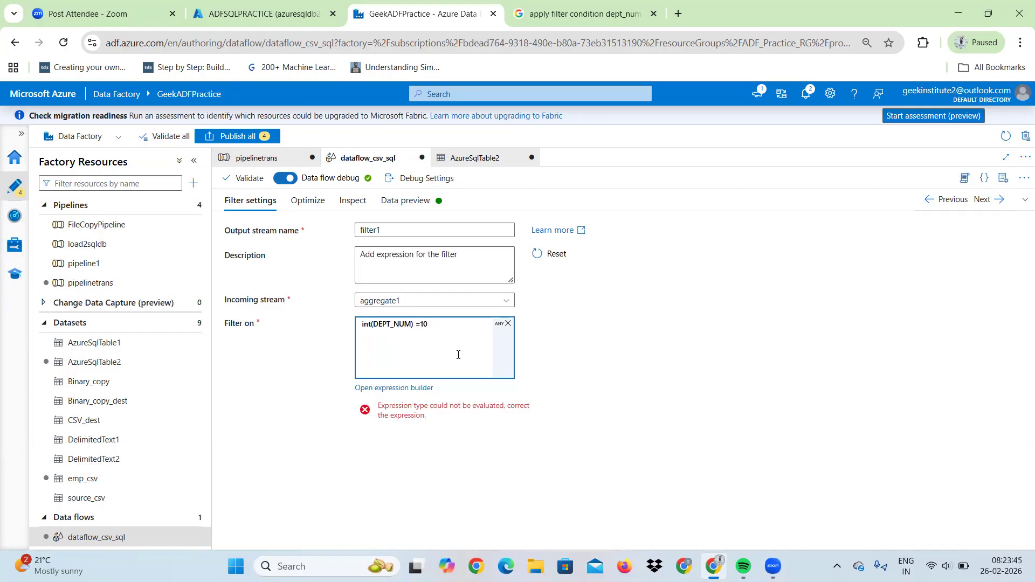
- Try int(DEPT_NUM) > 10 as the filter condition and check its data preview
left_click(421, 324)
key("BackSpace")
type(">")
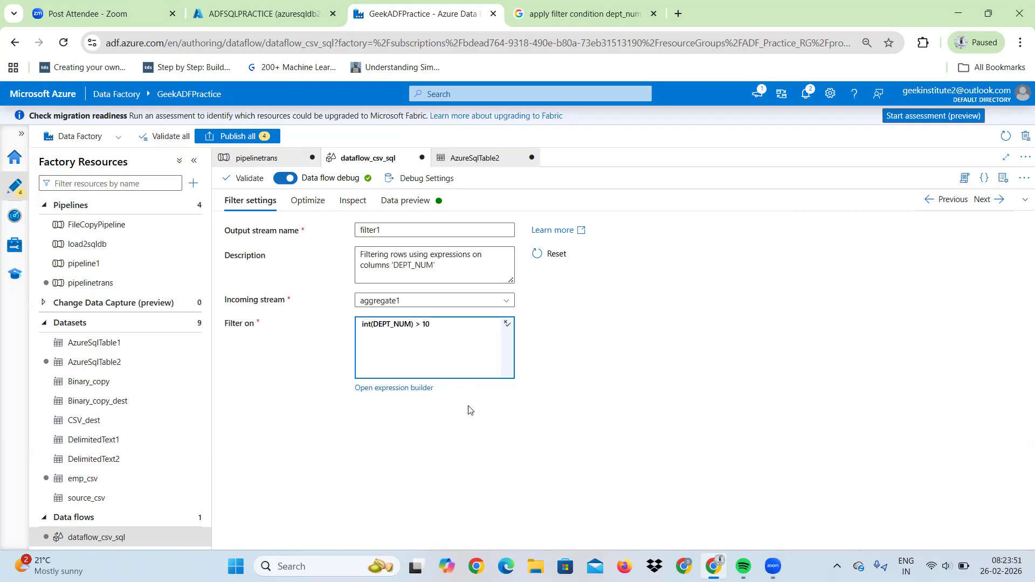
left_click(405, 201)
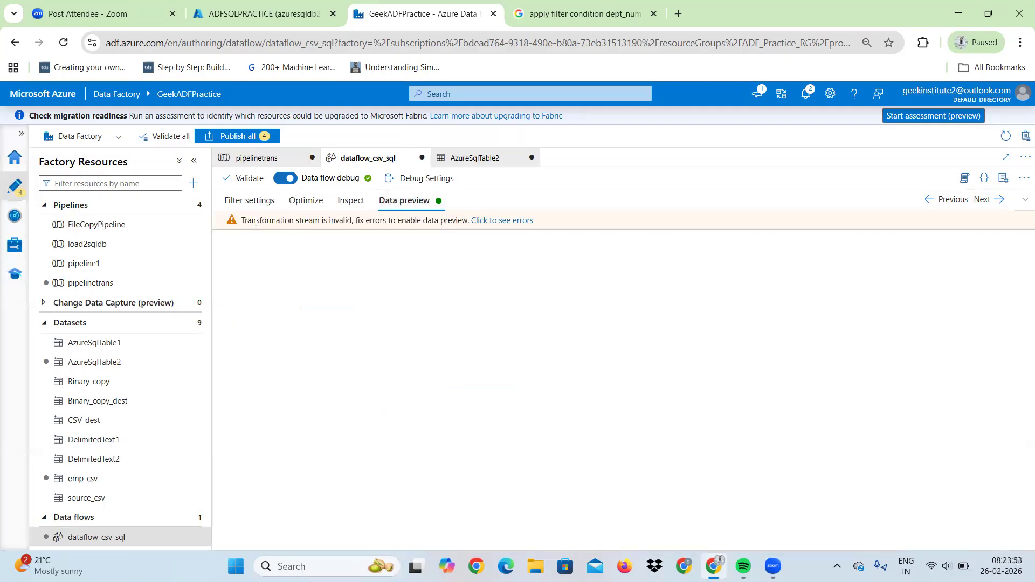
left_click(244, 204)
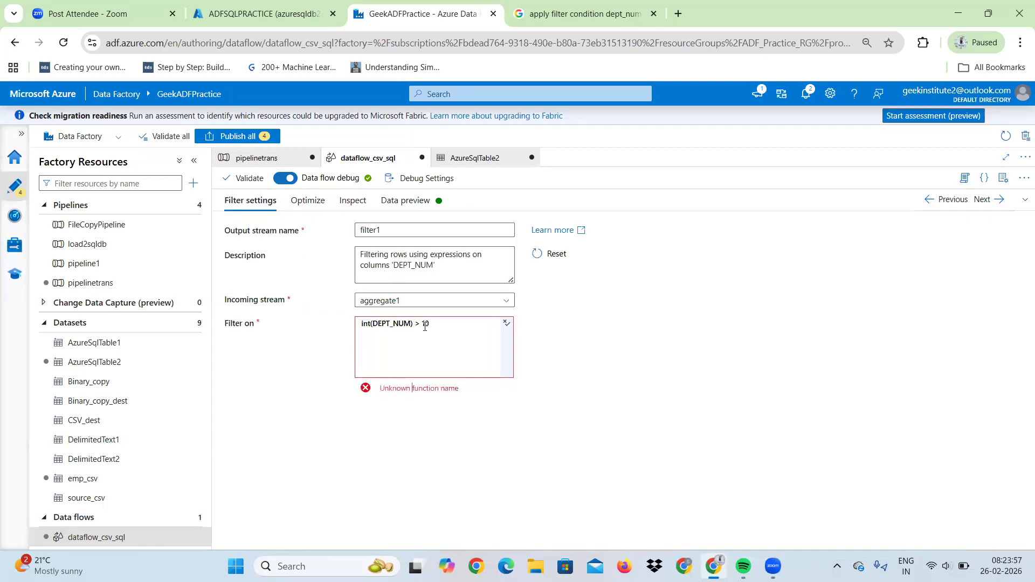
- Try DEPT_NUM in ('10' , '20') as the filter condition
left_click(383, 323)
left_click_drag(383, 323, 354, 327)
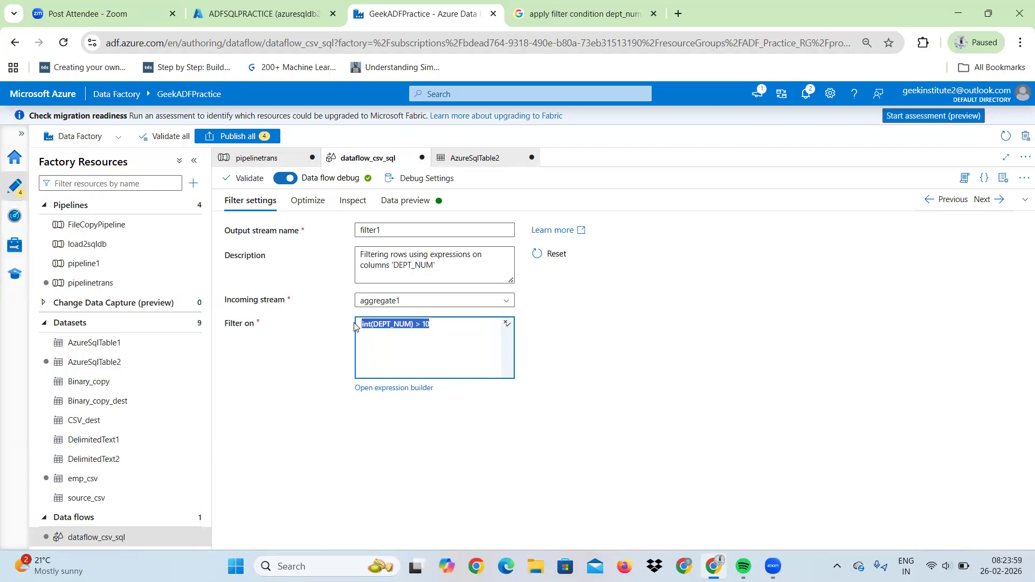
type("DEPT_NUM in ")
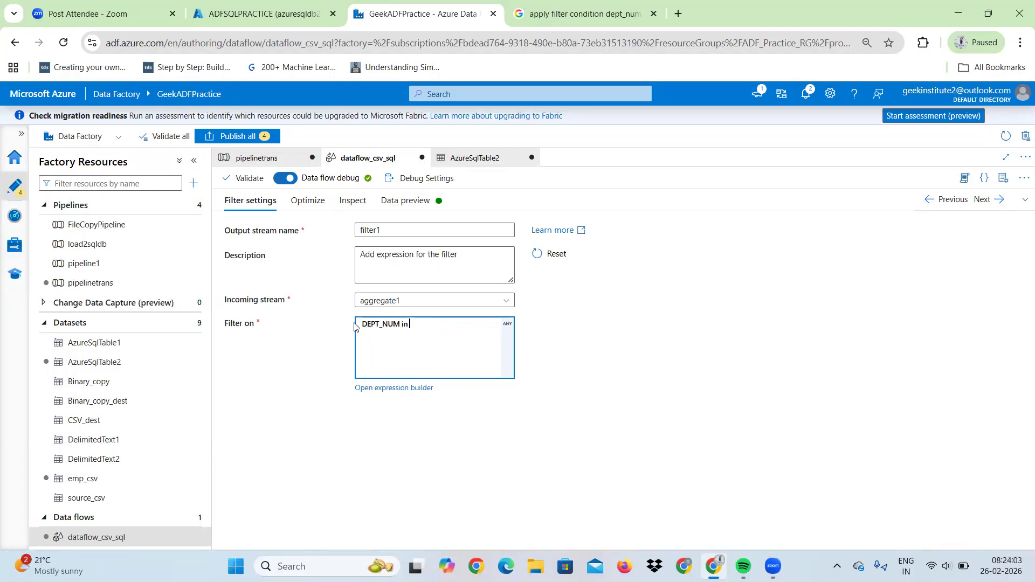
type("('10' , '20')")
left_click(315, 354)
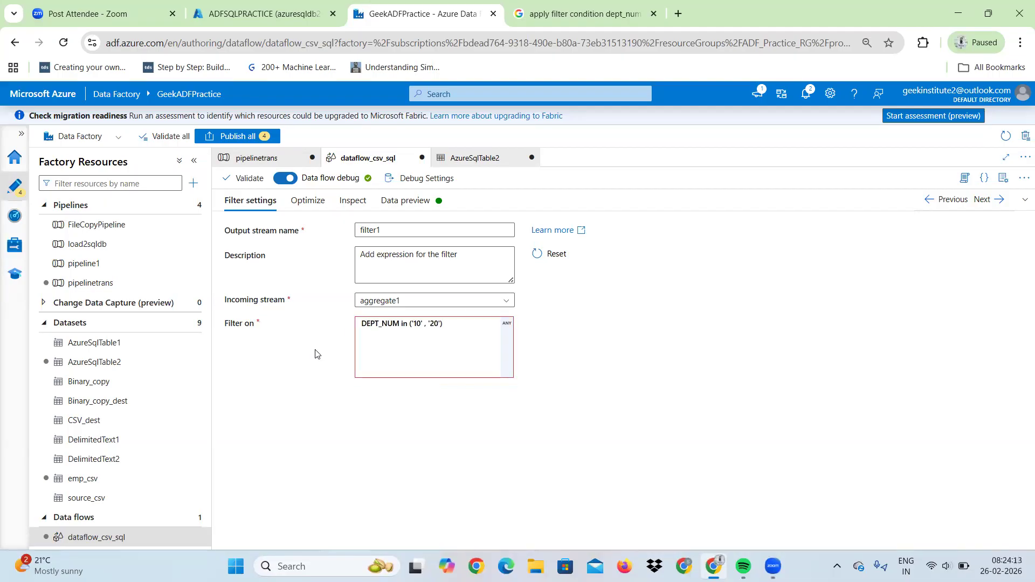
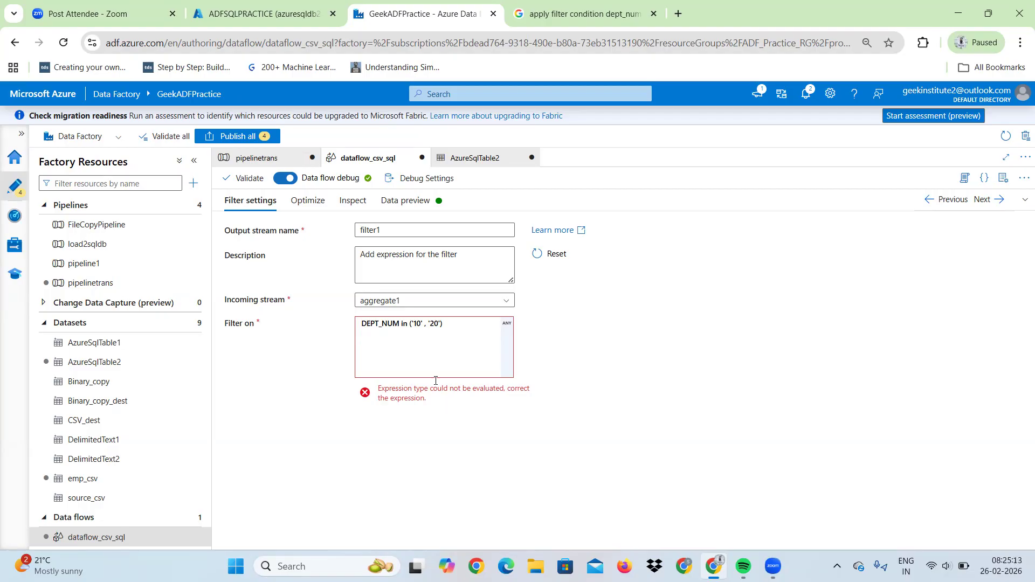
- Try square brackets instead of parentheses, making the filter condition DEPT_NUM in ['10' , '20']
left_click(414, 324)
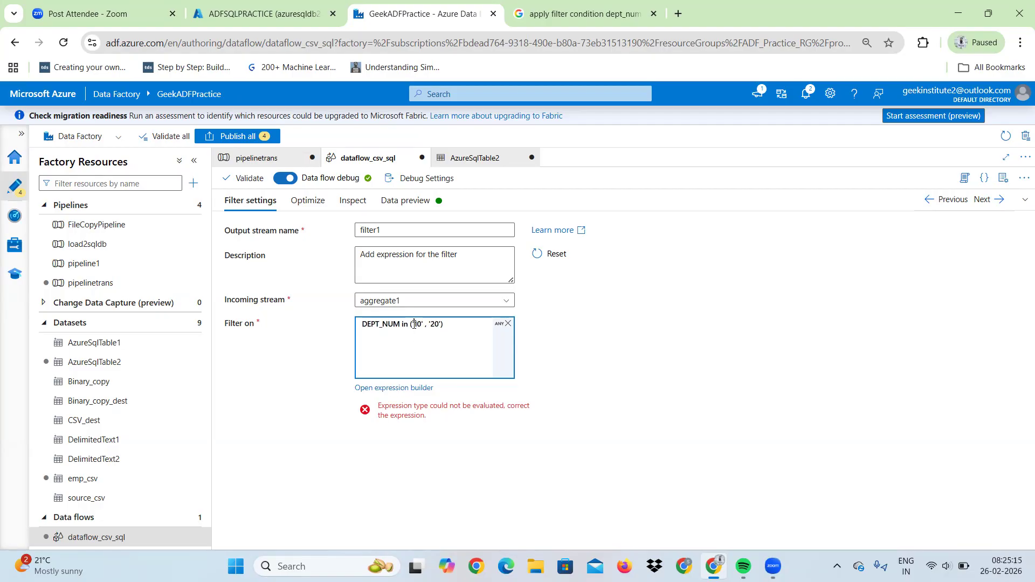
type("'")
key("Right")
key("Right")
type("]")
left_click(621, 389)
left_click(441, 326)
key("Left")
key("Left")
key("Left")
key("Left")
key("Left")
key("Left")
key("Left")
key("Left")
key("Left")
key("Left")
key("Left")
key("Left")
key("BackSpace")
left_click(637, 399)
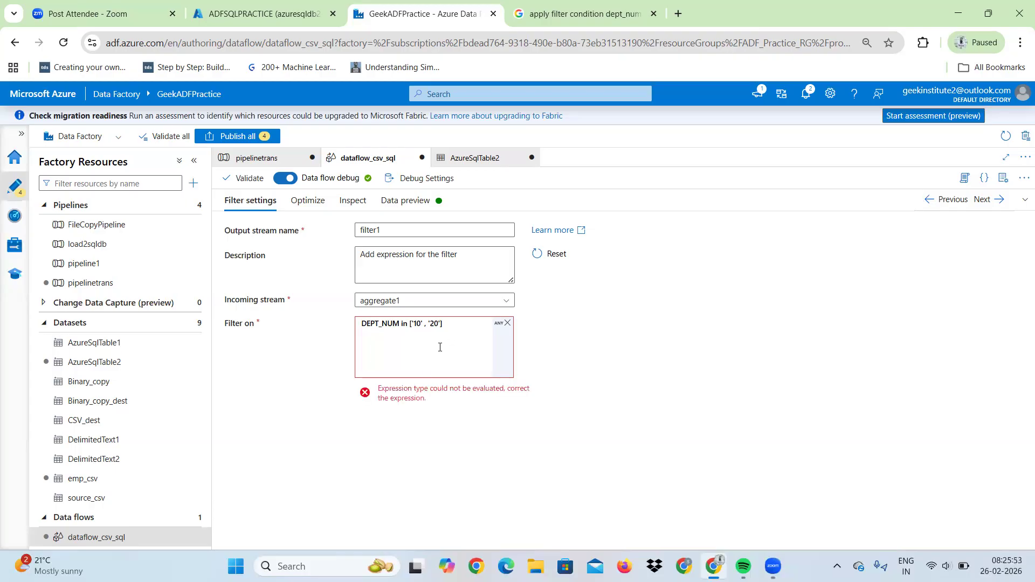
- Open filter1's condition in the expression builder and replace everything after DEPT_NUM with the suggested in function
left_click(397, 393)
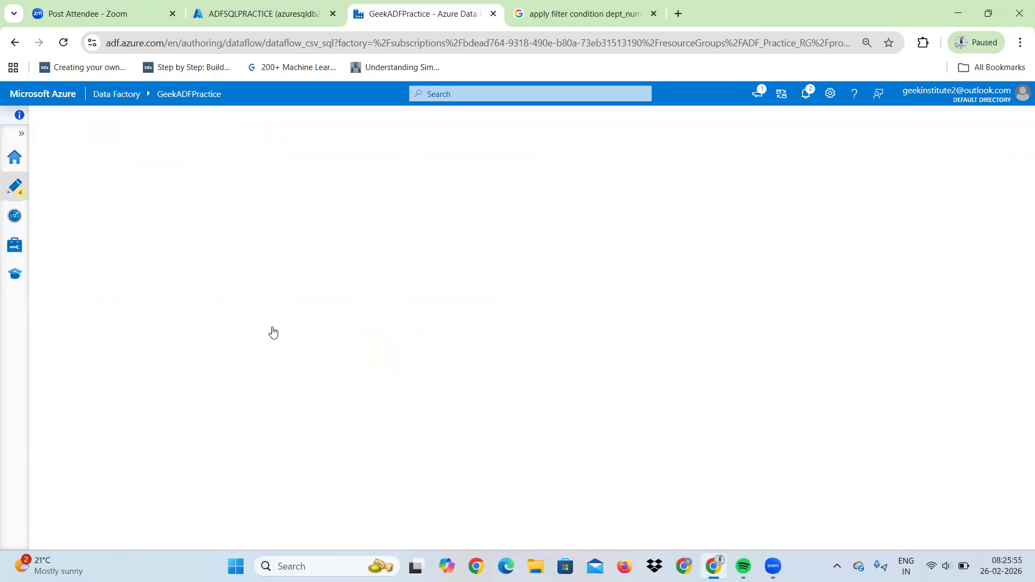
left_click_drag(174, 193, 99, 191)
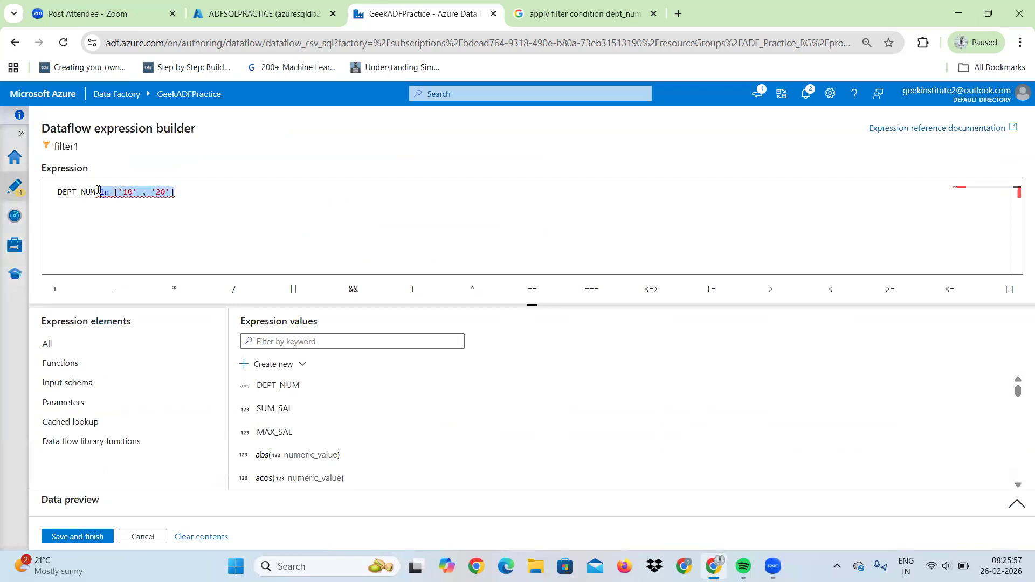
key("BackSpace")
type("i")
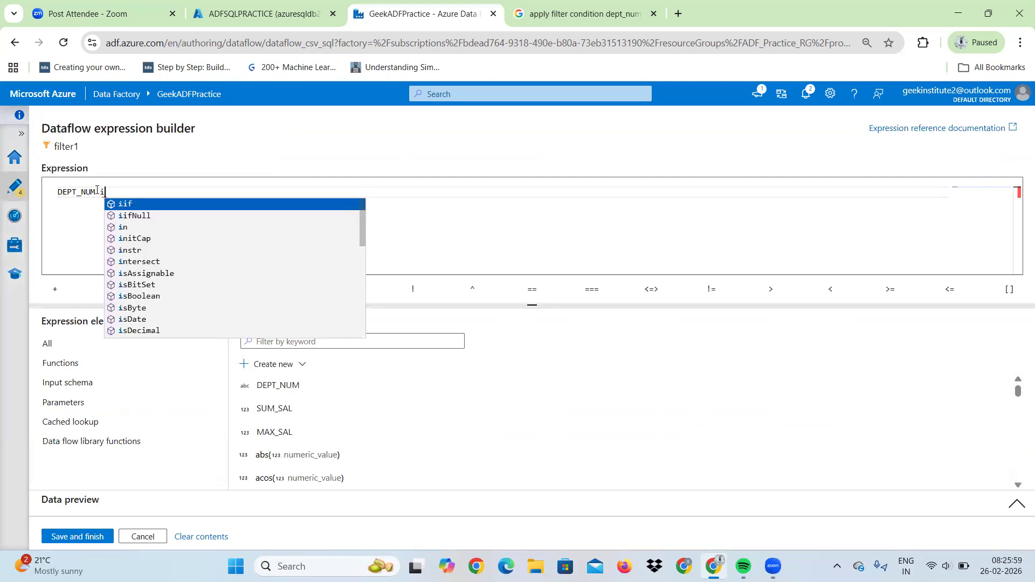
key("Down")
key("Down")
key("Return")
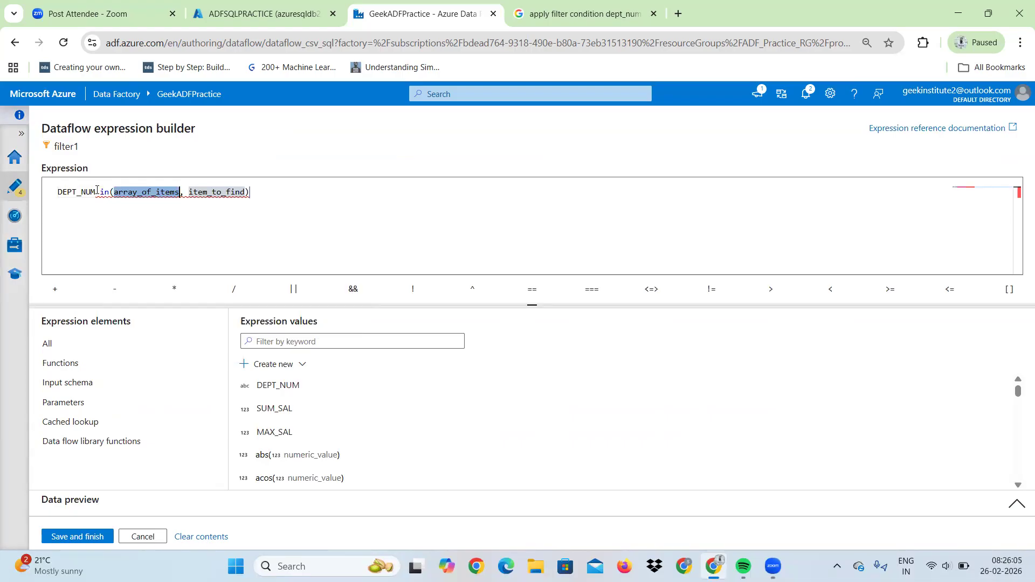
- Fill the in function with the array ['10','20'] and '10' as the item to find
type("[1")
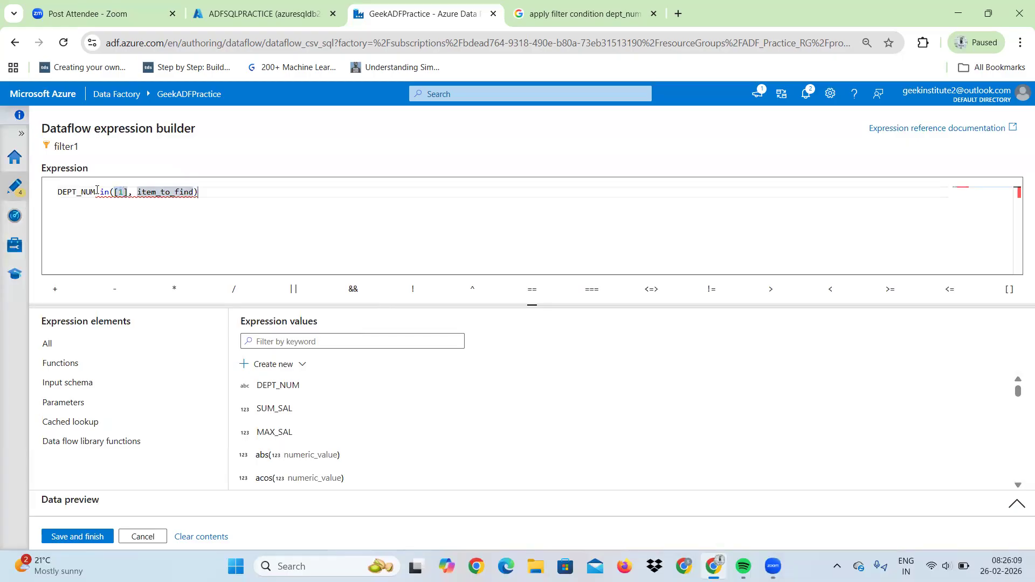
type("'")
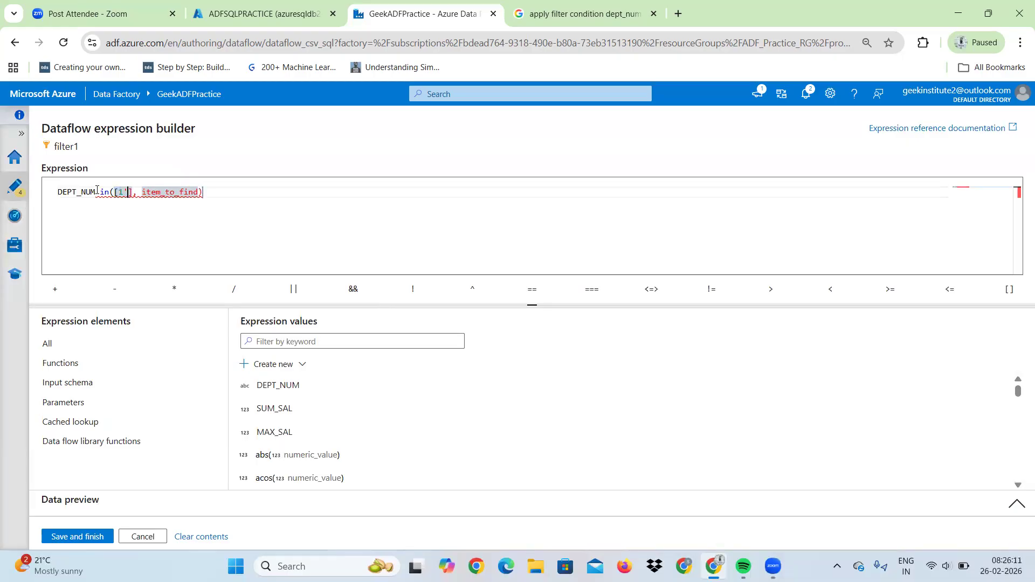
key("BackSpace")
key("BackSpace")
type("'10','20")
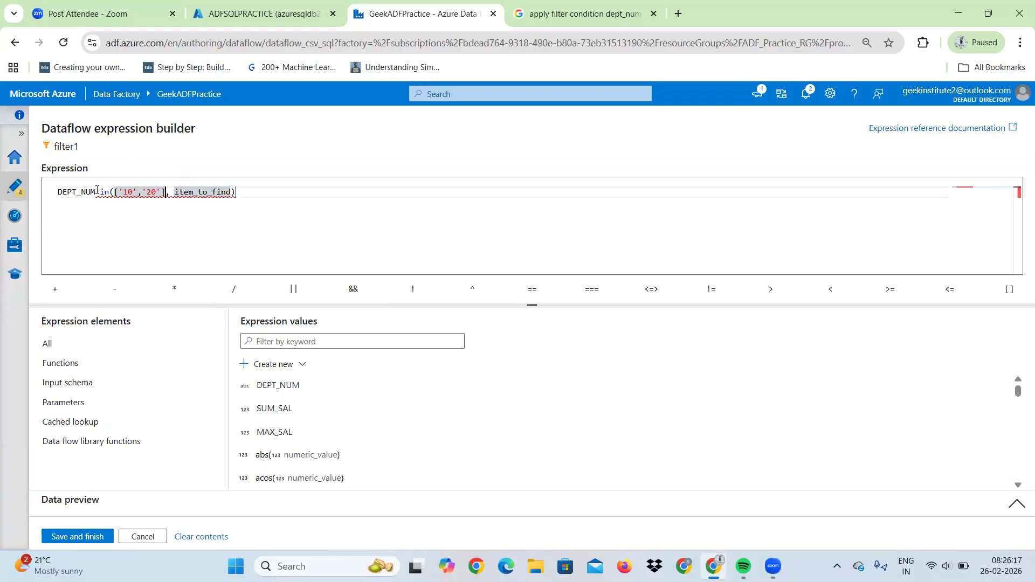
key("Right")
key("Right")
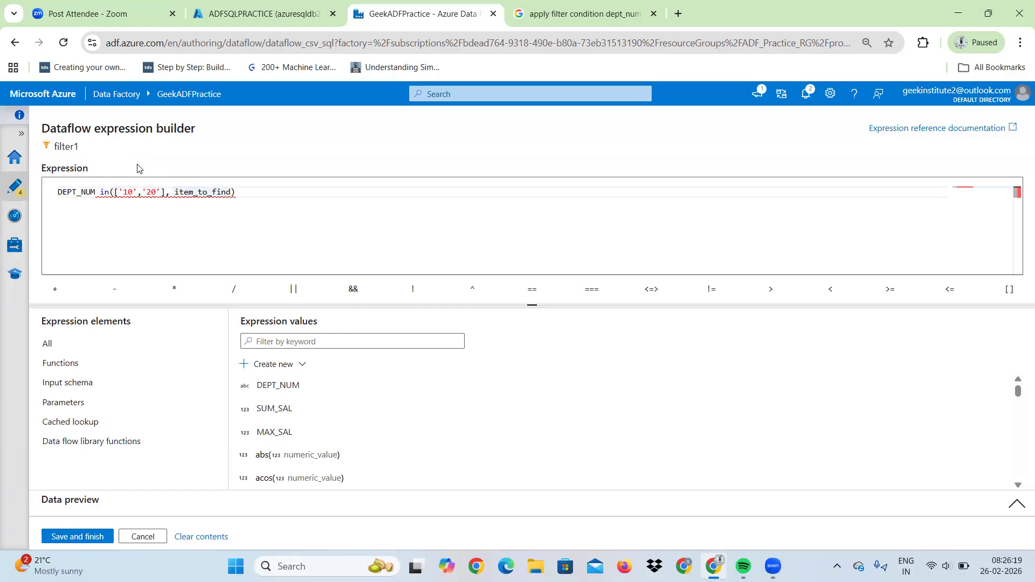
double_click(183, 192)
type("'10")
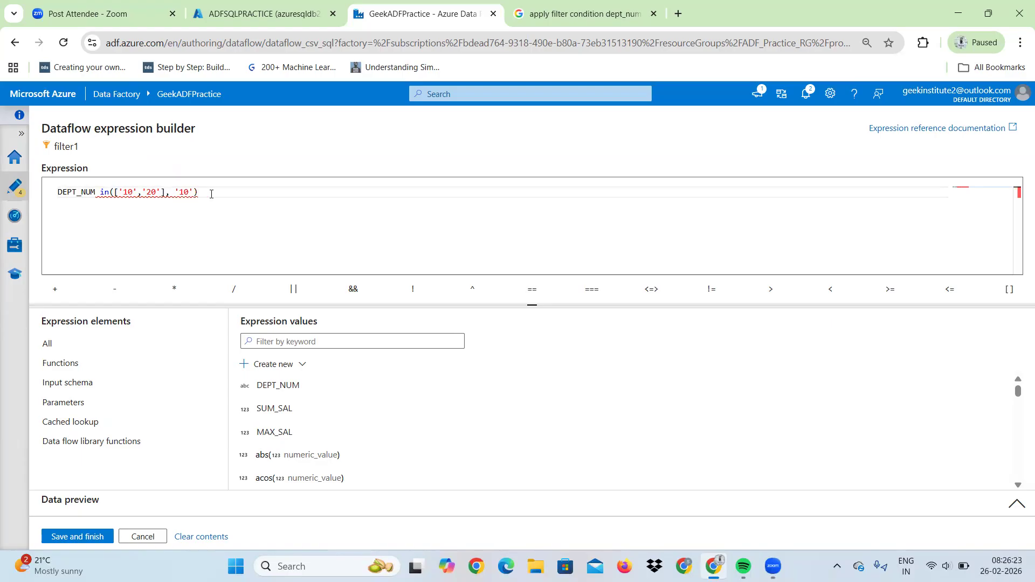
- Remove the quotes around the values so the expression reads DEPT_NUM in([10,20], 10), and save it to filter1
key("BackSpace")
key("Left")
key("Left")
key("BackSpace")
left_click(148, 192)
key("BackSpace")
key("Left")
key("Left")
key("BackSpace")
left_click(160, 192)
key("BackSpace")
left_click(169, 192)
key("BackSpace")
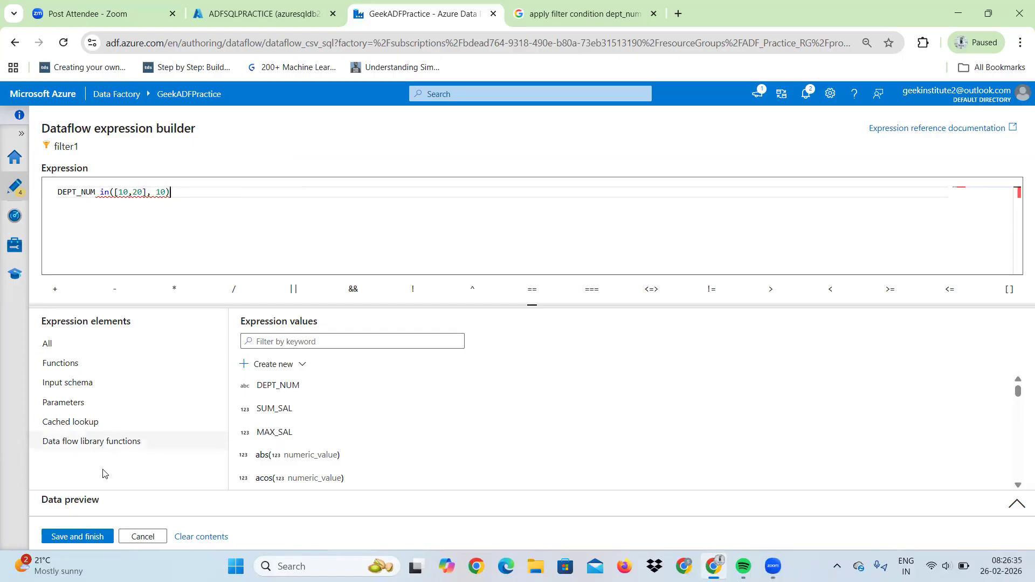
left_click(86, 537)
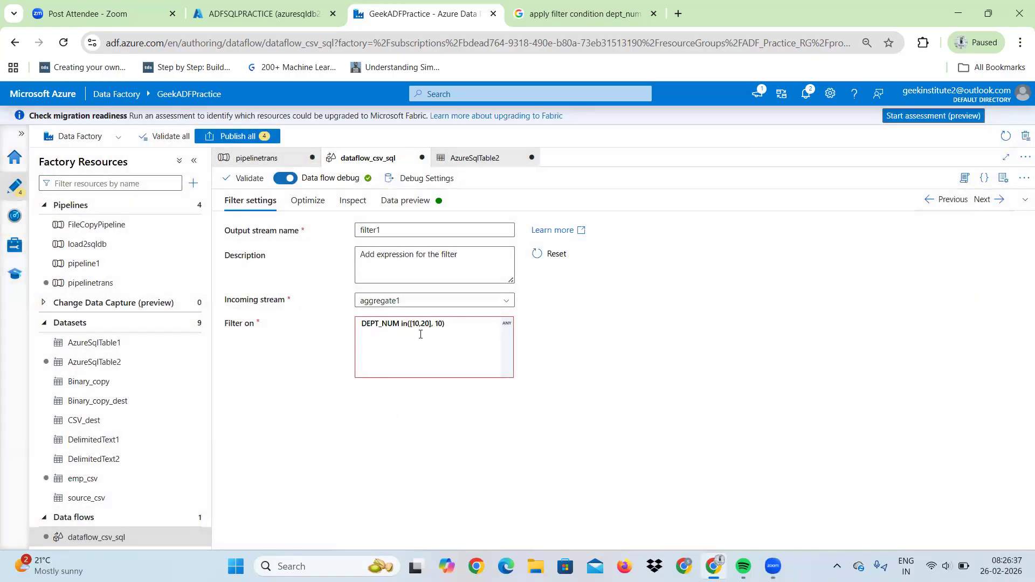
left_click(413, 358)
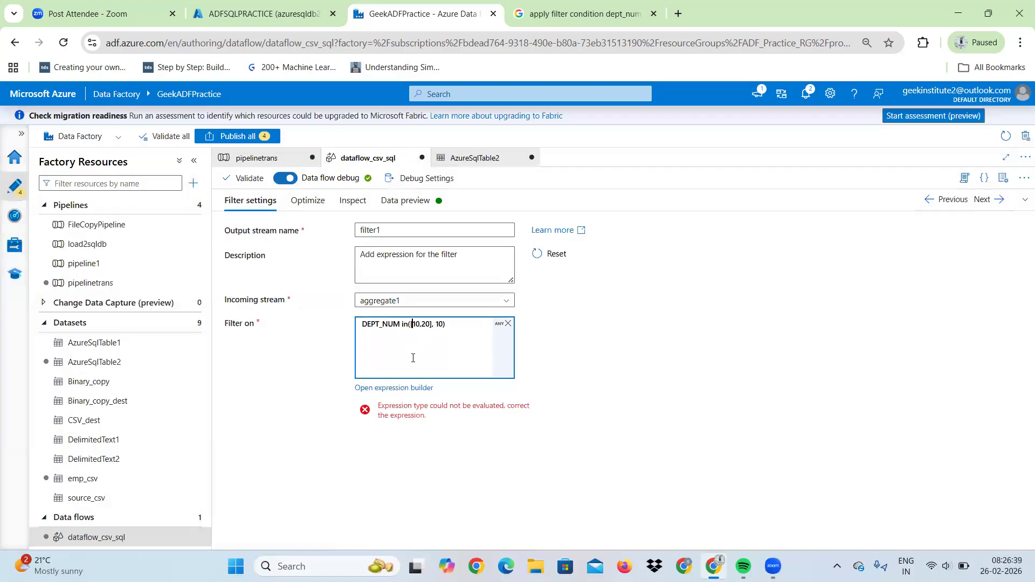
- Replace filter1's condition with DEPT_NUM == '10' in the expression builder and save it
left_click(393, 390)
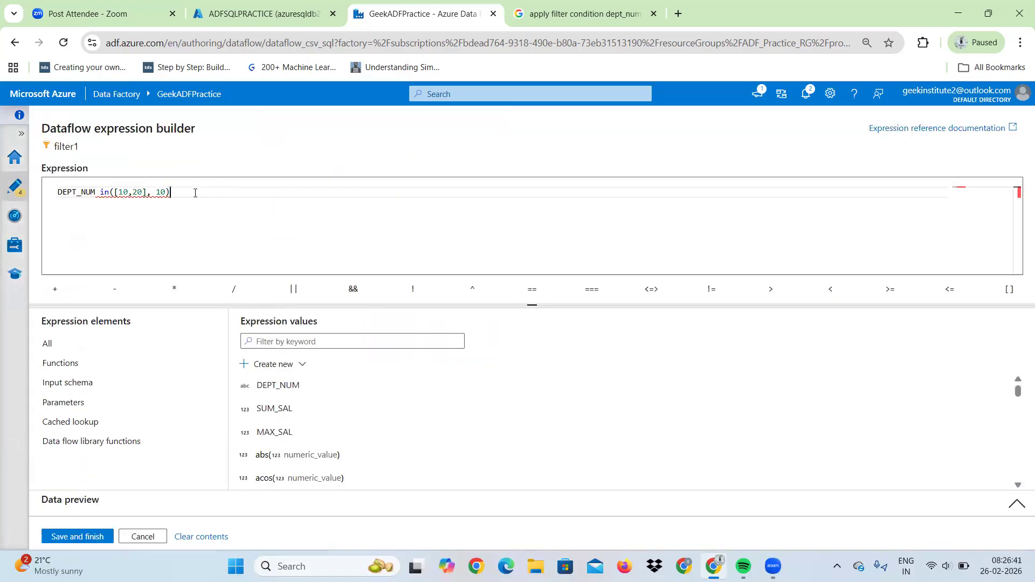
key("BackSpace")
key("BackSpace")
key("BackSpace")
key("BackSpace")
key("BackSpace")
key("BackSpace")
key("BackSpace")
key("BackSpace")
key("BackSpace")
key("BackSpace")
key("BackSpace")
key("BackSpace")
key("BackSpace")
key("BackSpace")
type("== '10")
left_click(71, 538)
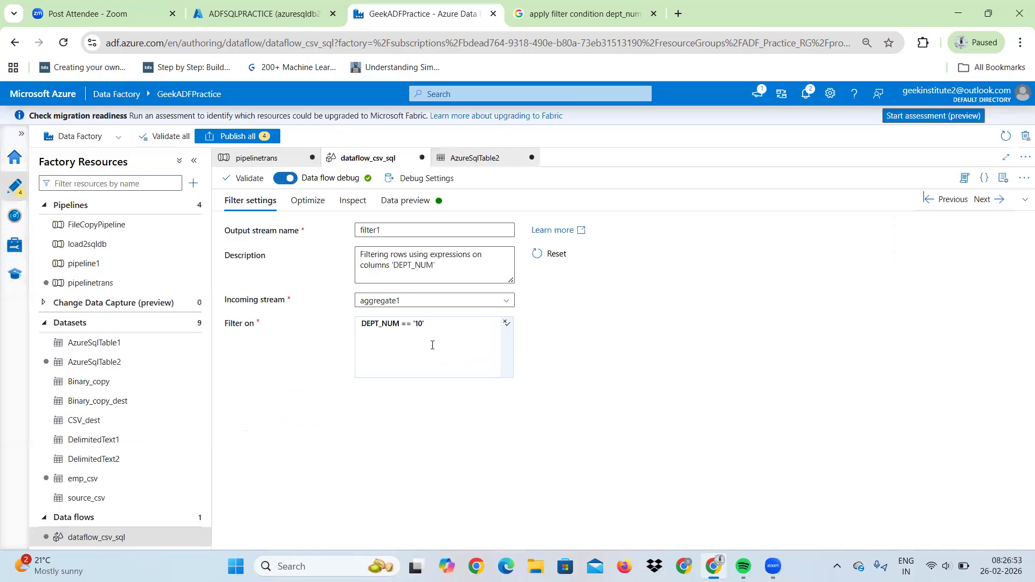
- Refresh filter1's data preview to check which departments the equality condition returns
left_click(432, 345)
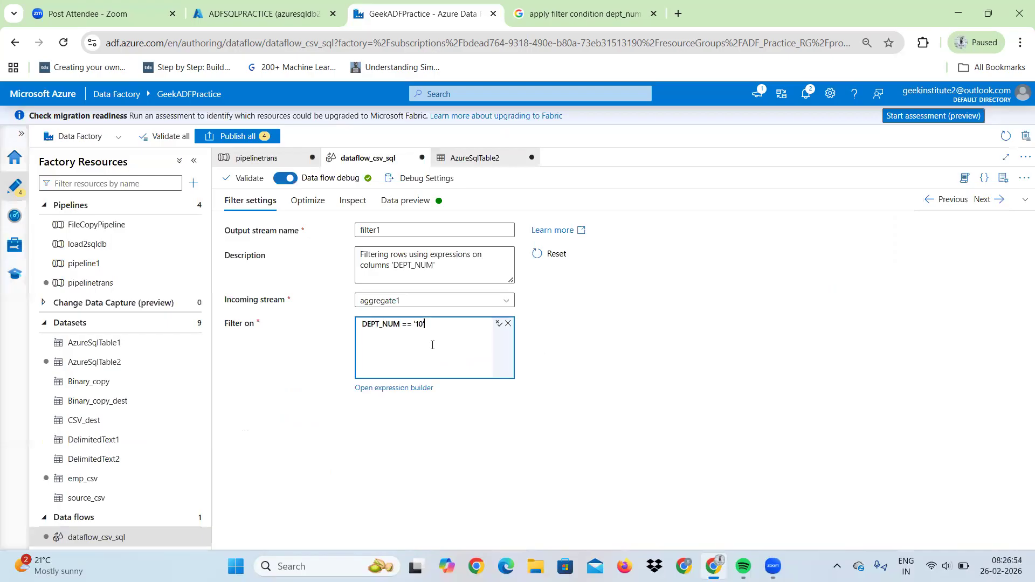
left_click(417, 201)
left_click(264, 250)
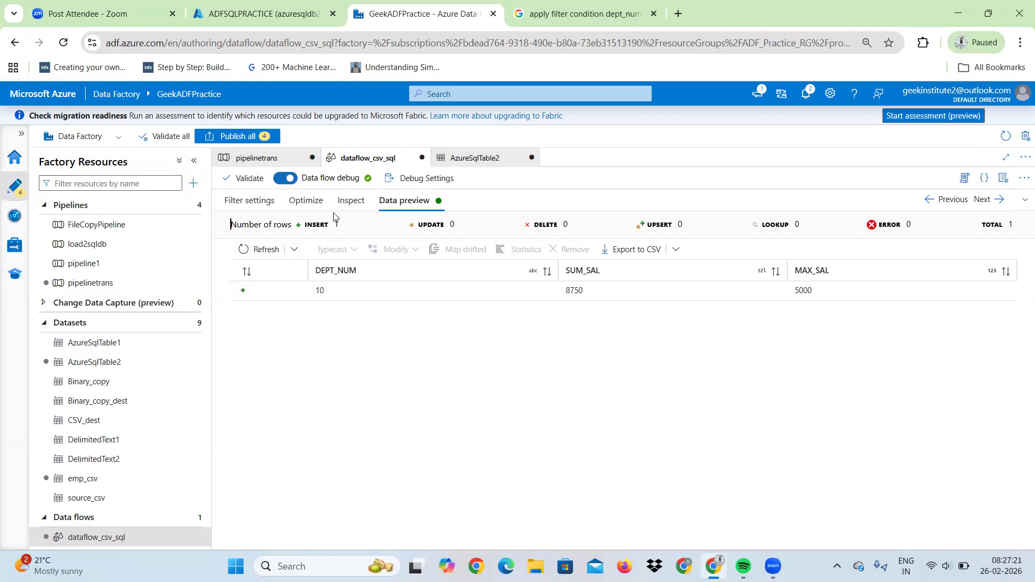
left_click(254, 209)
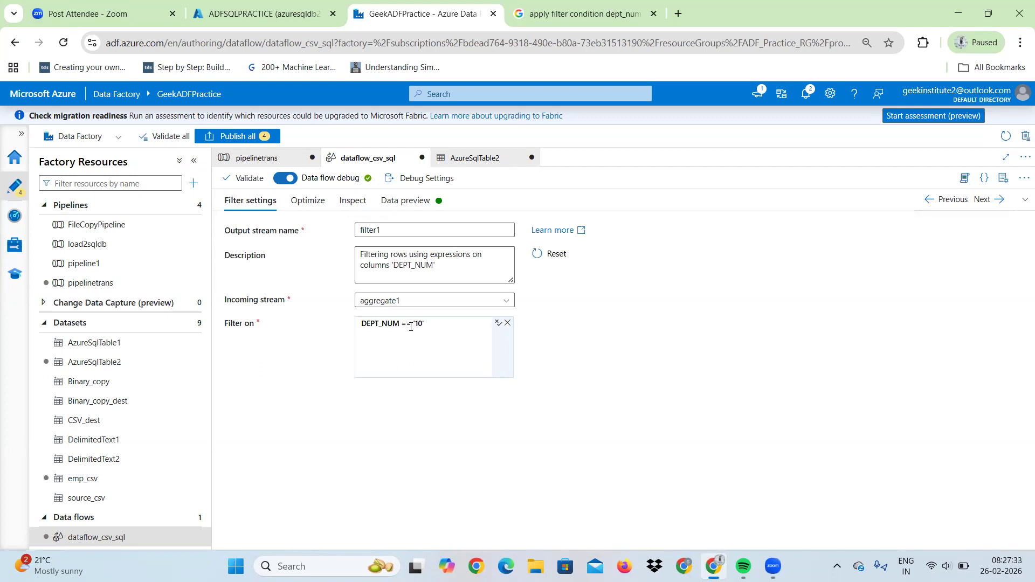
- Reopen filter1's condition in the expression builder and replace the whole expression with the suggested in function
left_click(432, 327)
key("BackSpace")
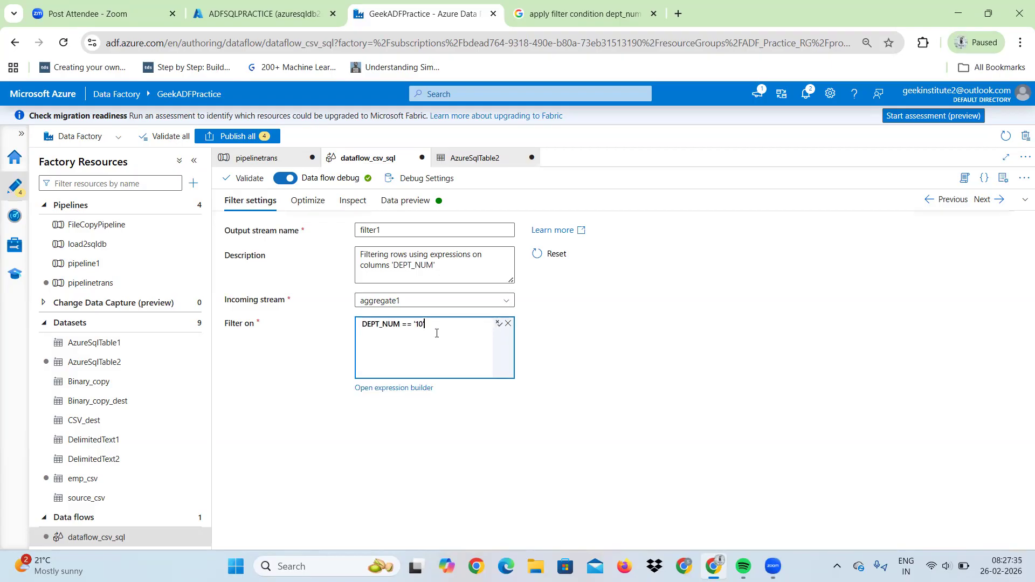
left_click(397, 389)
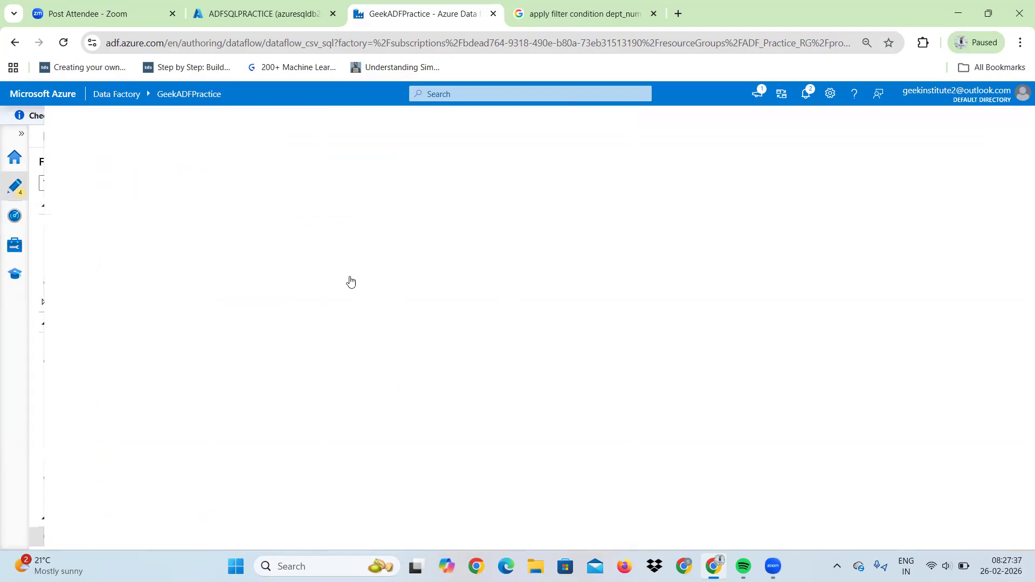
left_click(180, 194)
key("ctrl+a")
type("in")
key("Return")
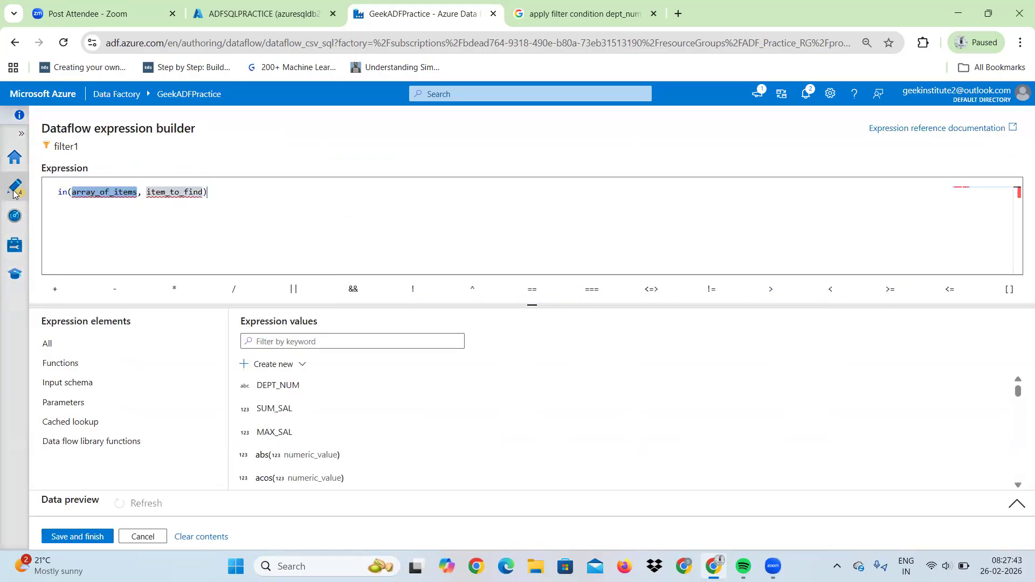
- Fill the in function with the array [10,20] and DEPT_NUM as the item to find, and save it to filter1
type("[10,")
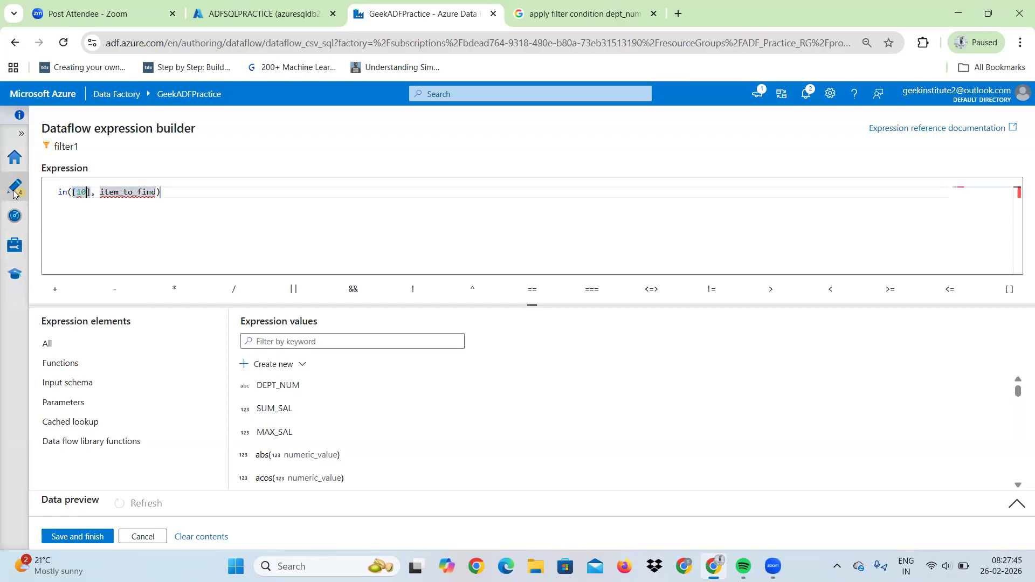
type("20")
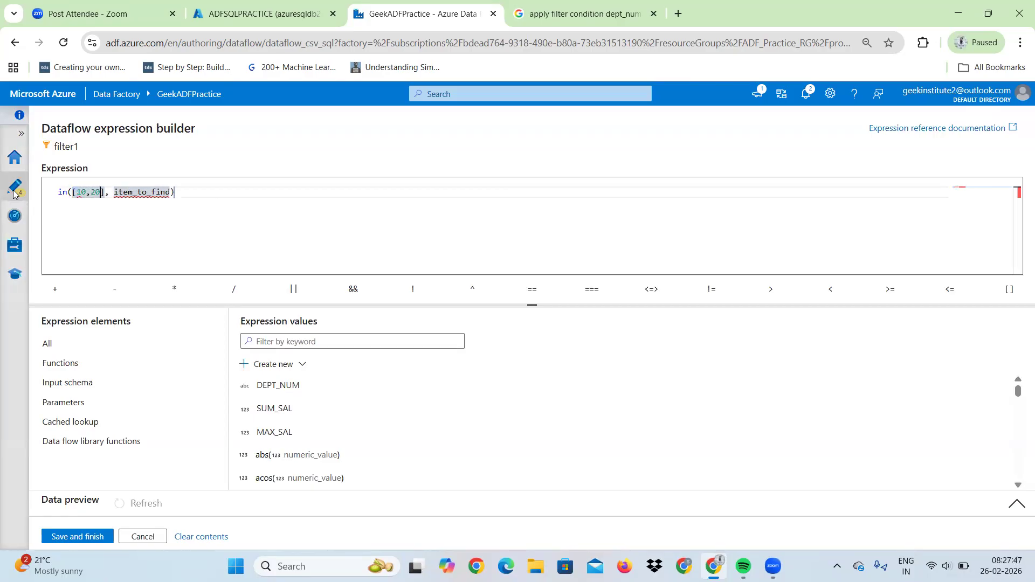
key("Right")
key("Right")
key("Right")
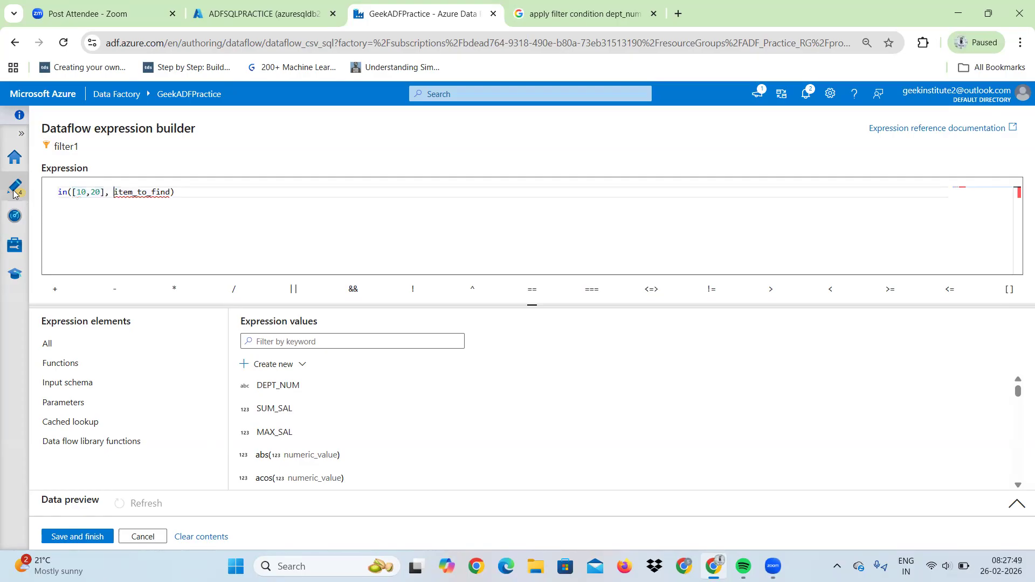
key("Delete")
key("Delete")
key("Delete")
key("Delete")
key("Delete")
key("Delete")
key("Delete")
key("Delete")
key("Delete")
key("Delete")
key("Delete")
key("Delete")
type("de")
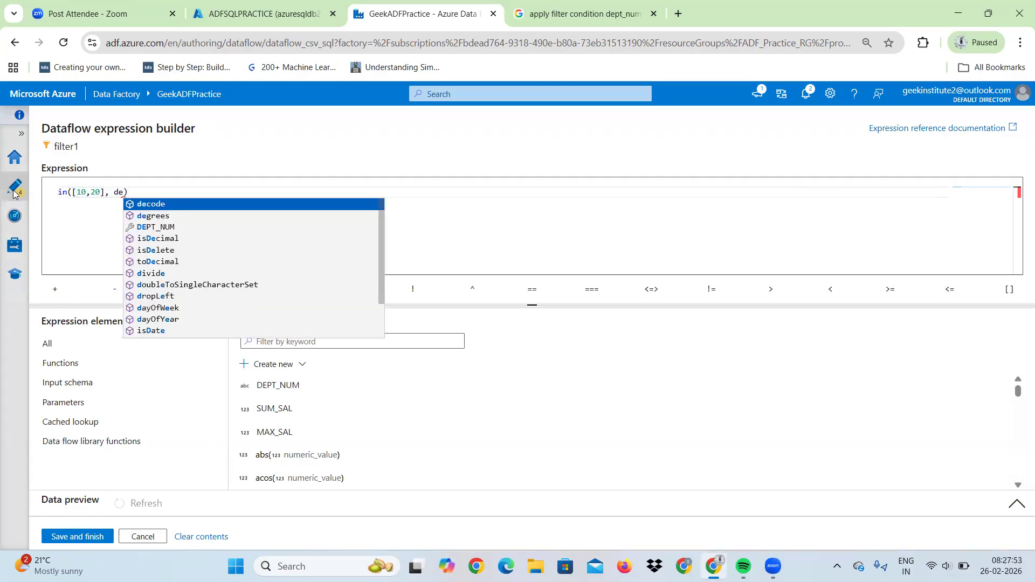
type("p")
key("Return")
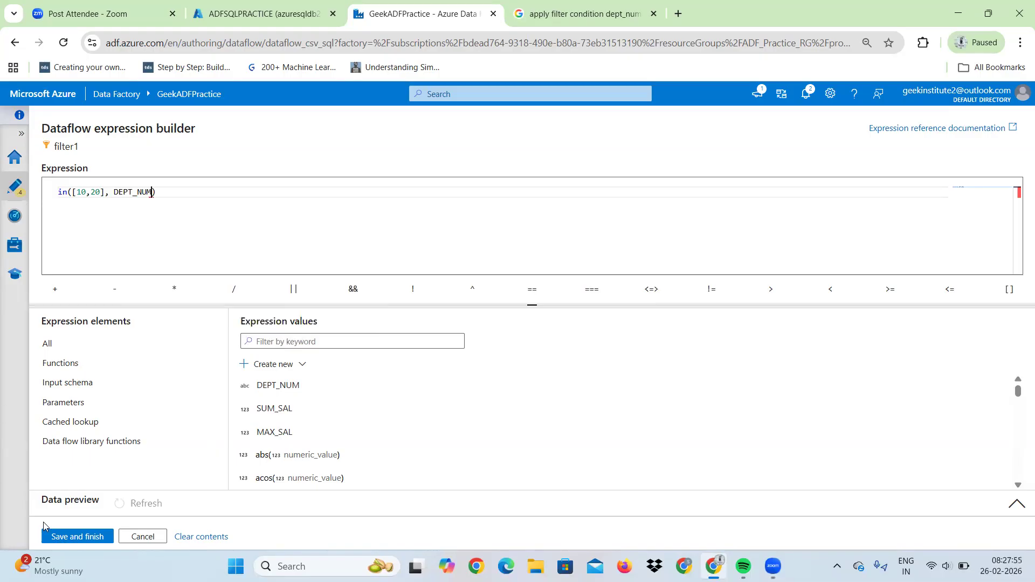
left_click(60, 535)
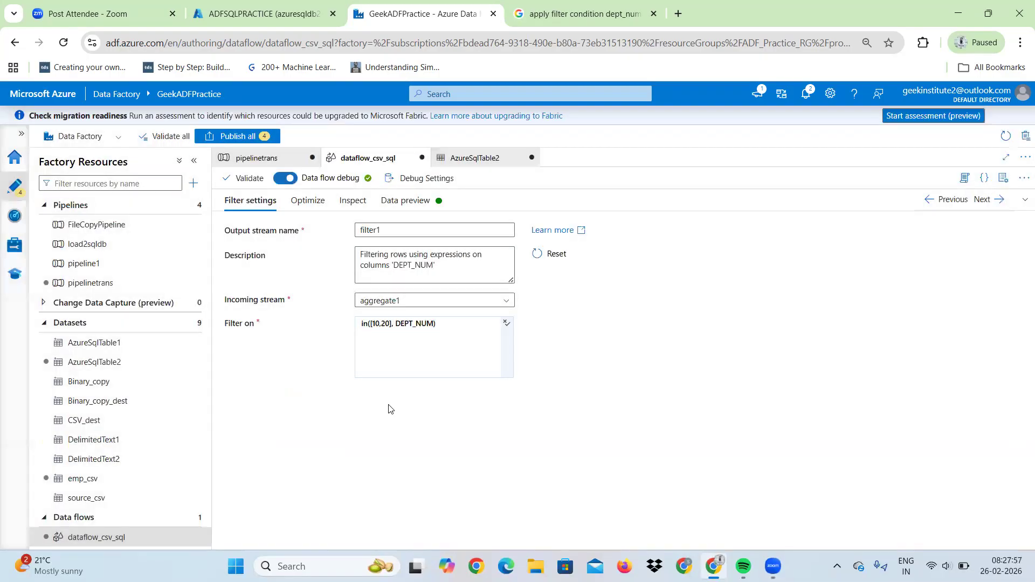
- Refresh filter1's data preview to test the condition with the unquoted department numbers
left_click(385, 202)
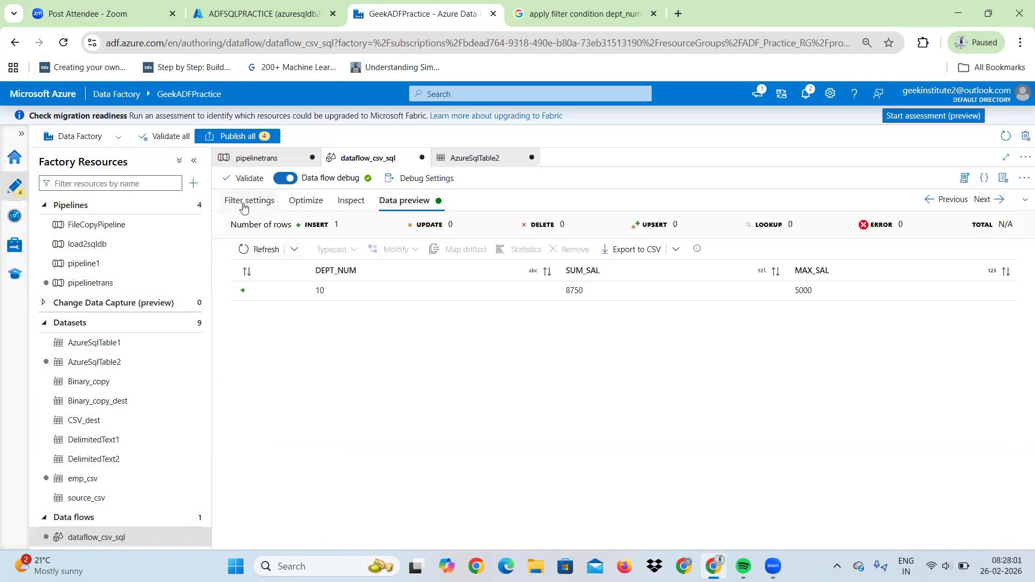
left_click(256, 251)
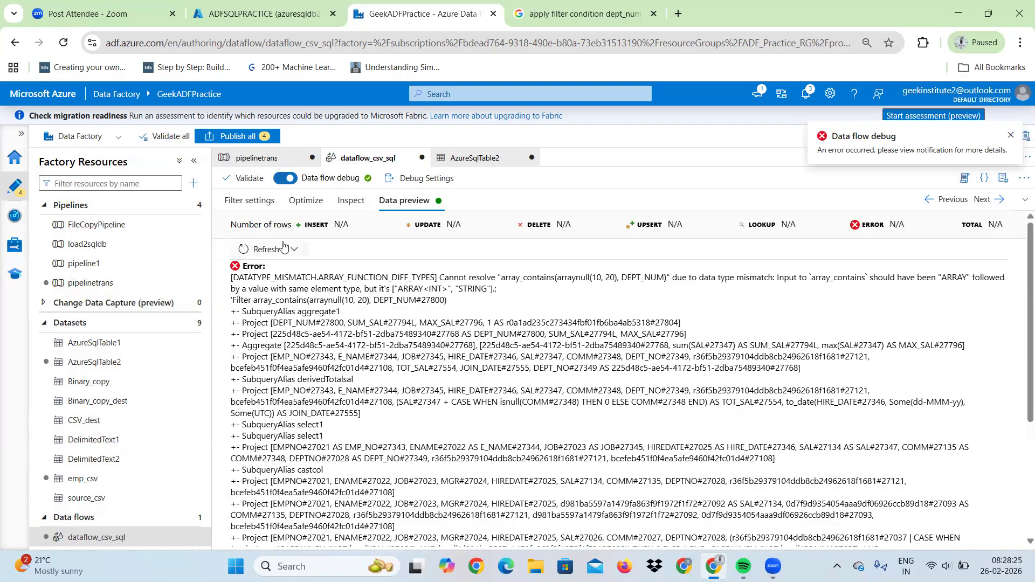
left_click(247, 202)
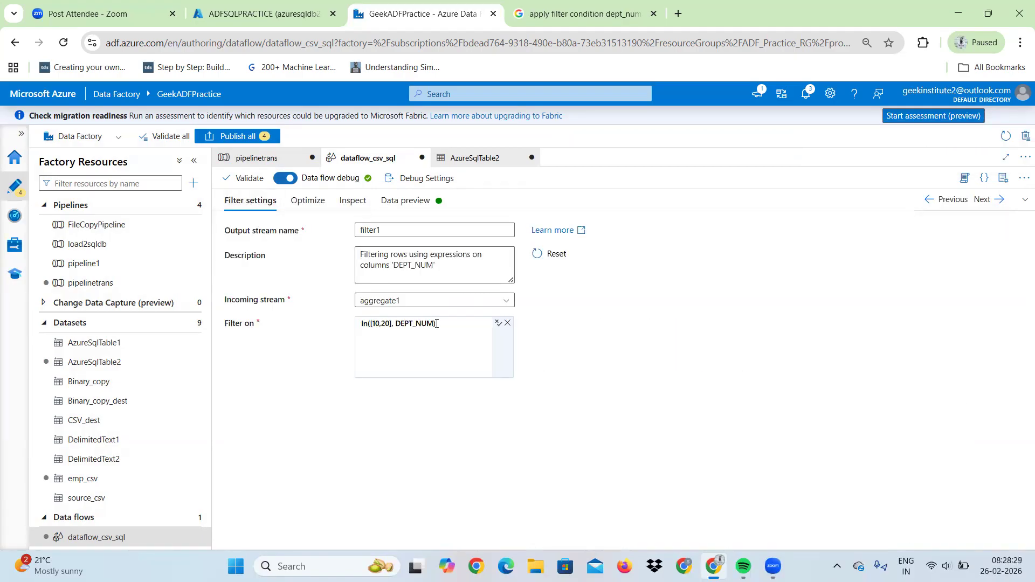
- Put single quotes around both array values so the filter condition reads in(['10','20'], DEPT_NUM)
left_click(416, 325)
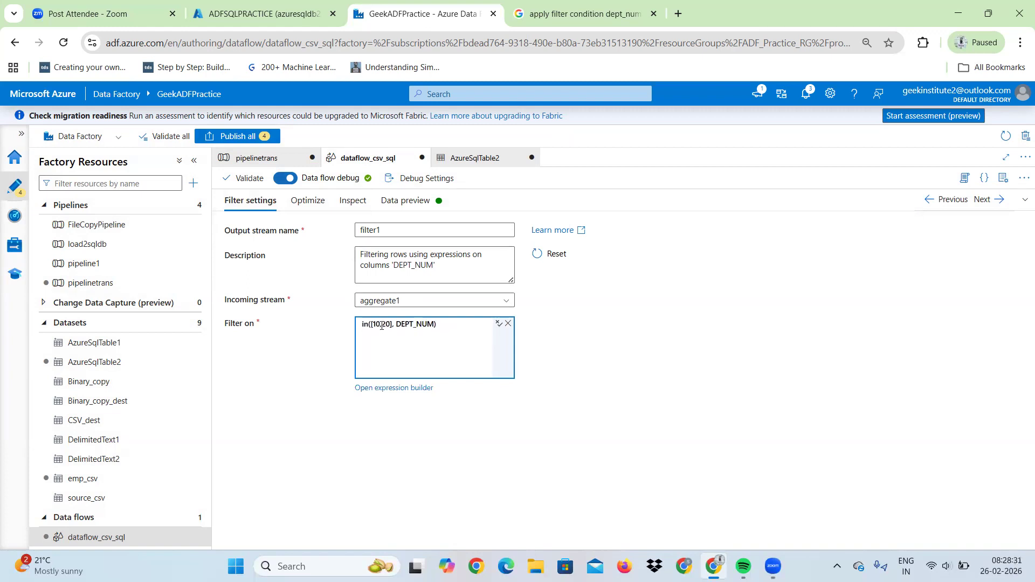
type(",")
type("[")
type(",")
type("'")
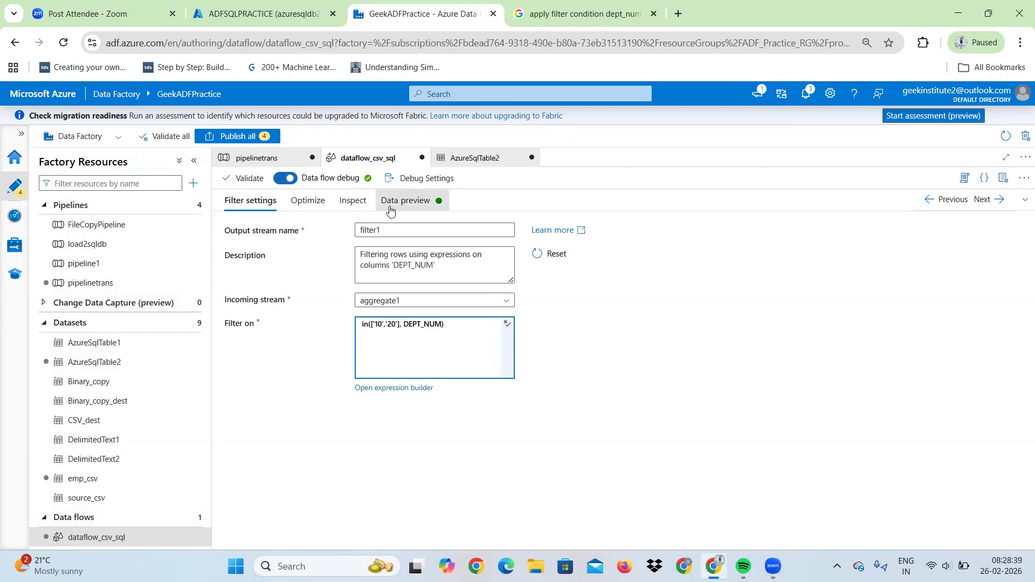
- Refresh filter1's data preview to test the condition with the quoted department numbers
left_click(390, 204)
left_click(258, 248)
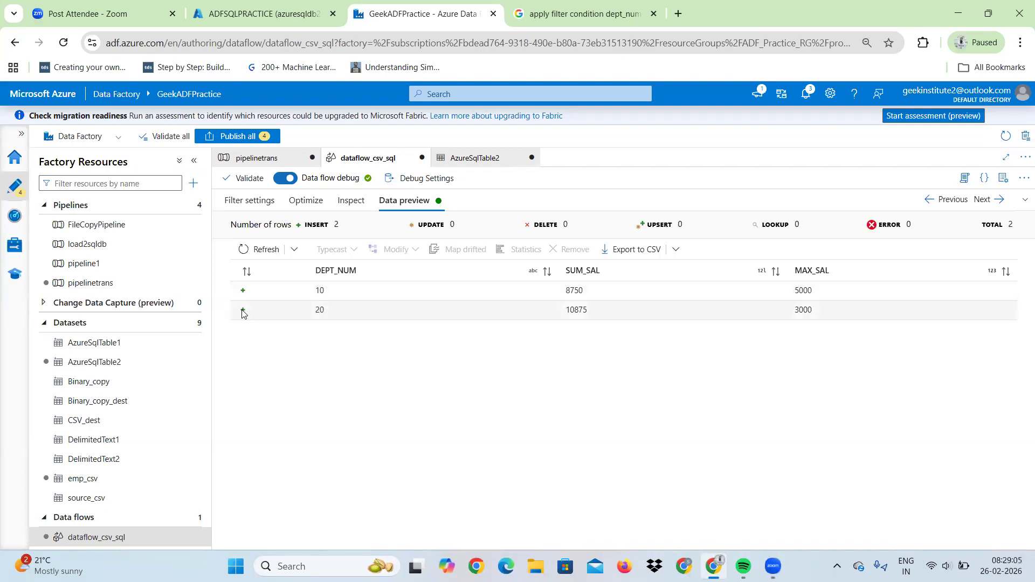
left_click(247, 209)
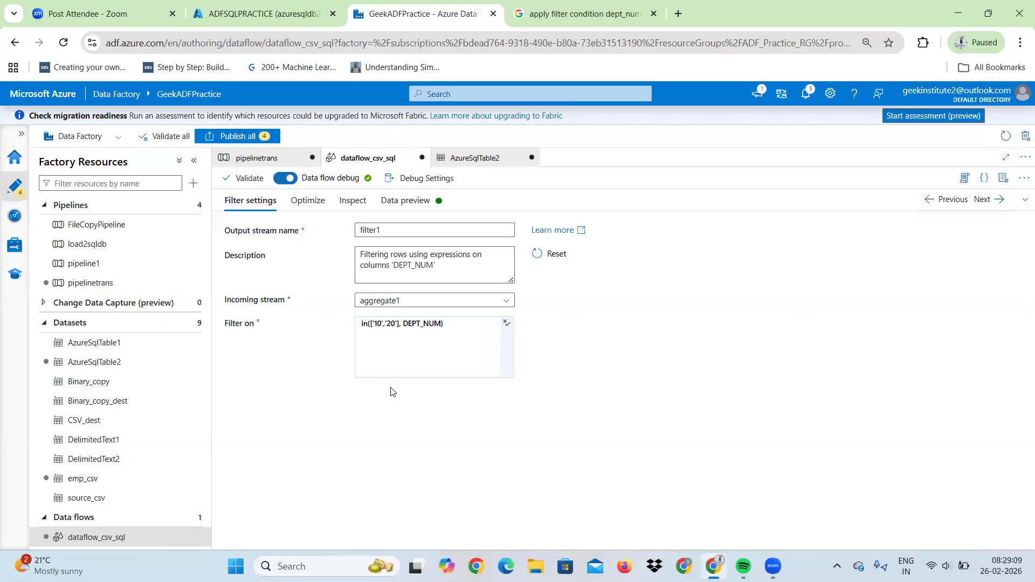
- Review the parts of filter1's condition and view the in function's signature in the expression builder
left_click(392, 324)
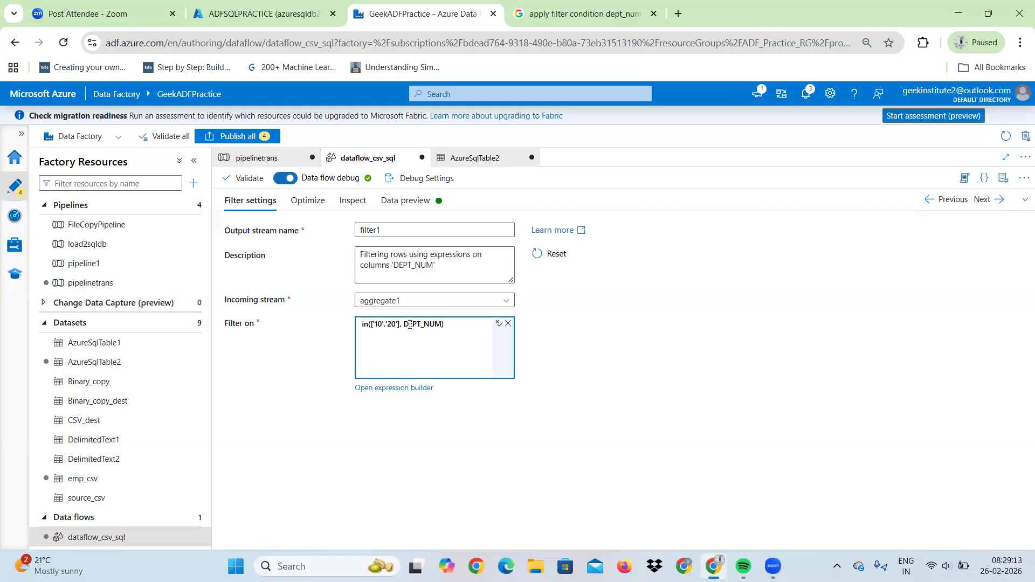
double_click(409, 324)
left_click(420, 329)
left_click(366, 327)
left_click(399, 389)
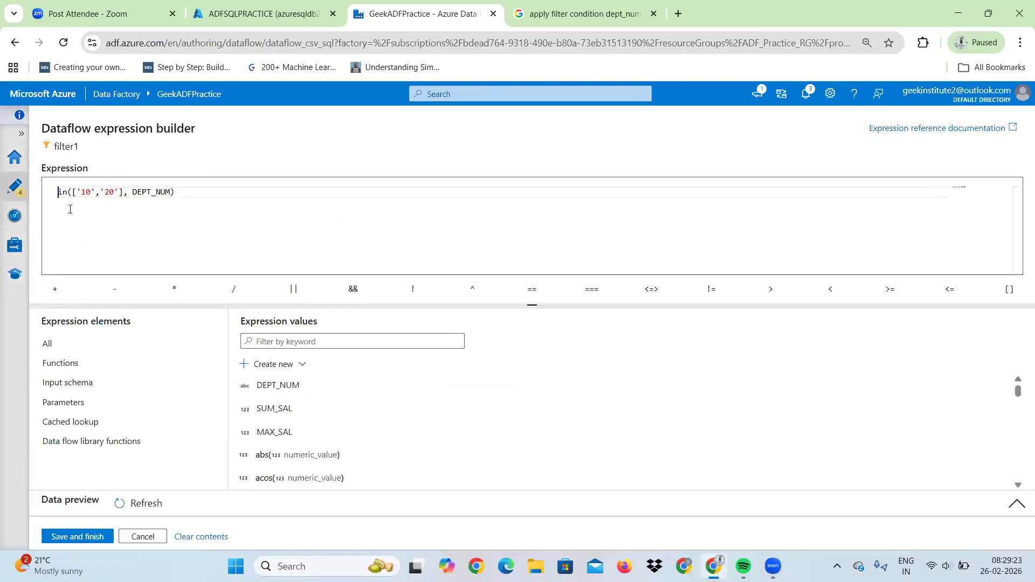
mouse_move(61, 195)
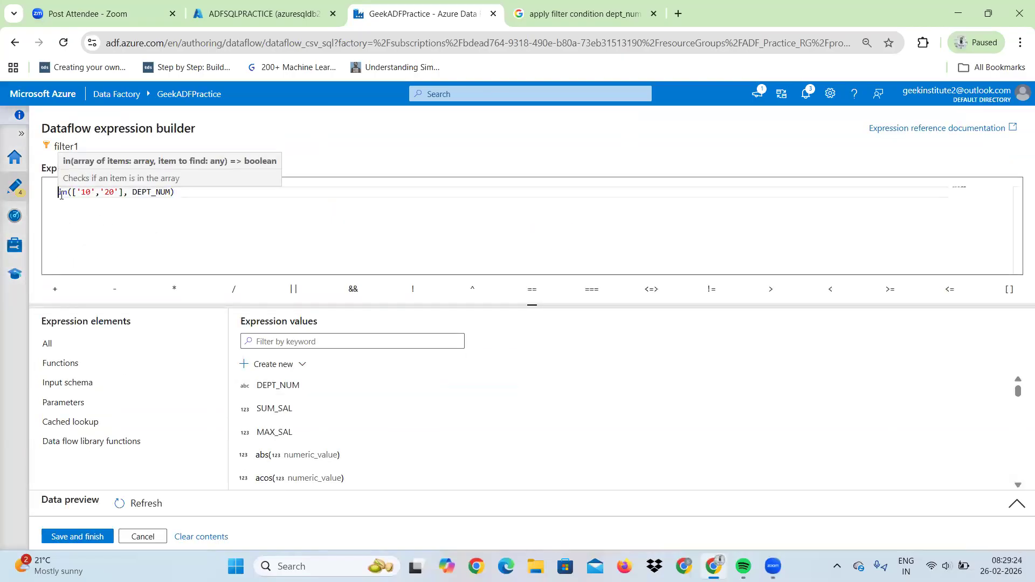
- Copy the whole expression, replace it with an empty in function, and examine its array_of_items and item_to_find placeholders
left_click(182, 193)
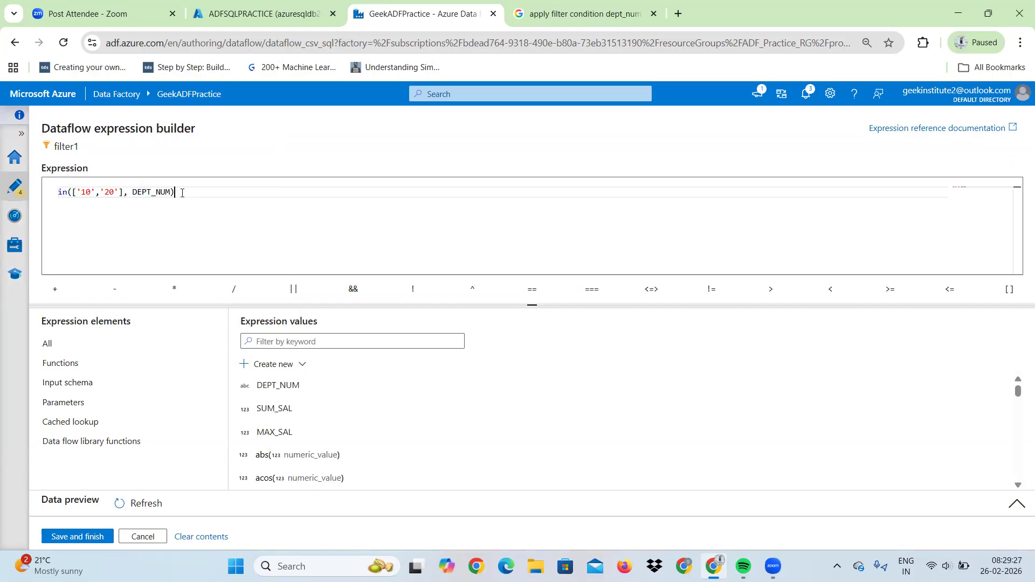
left_click_drag(182, 193, 0, 191)
key("ctrl+c")
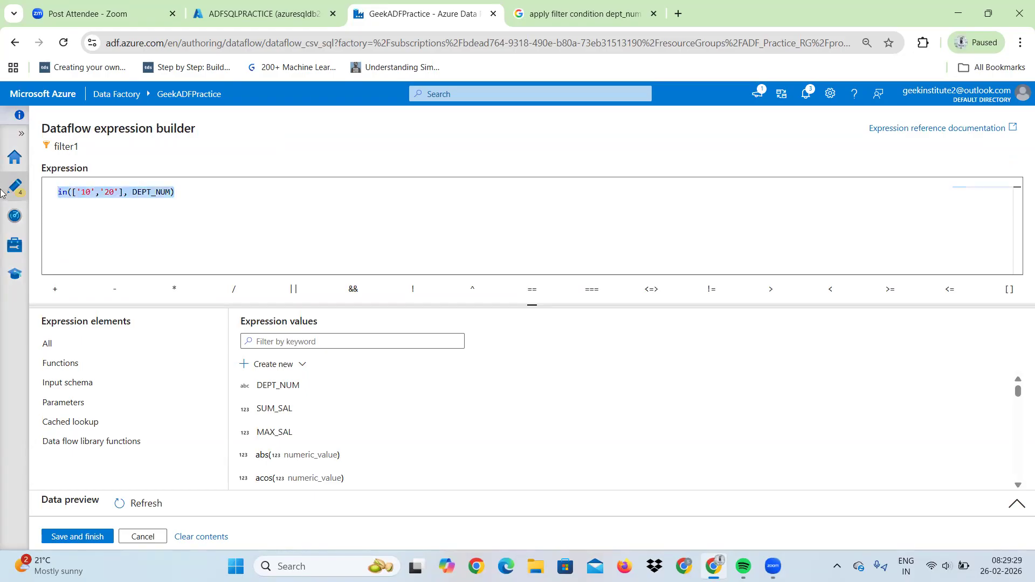
key("BackSpace")
type("in")
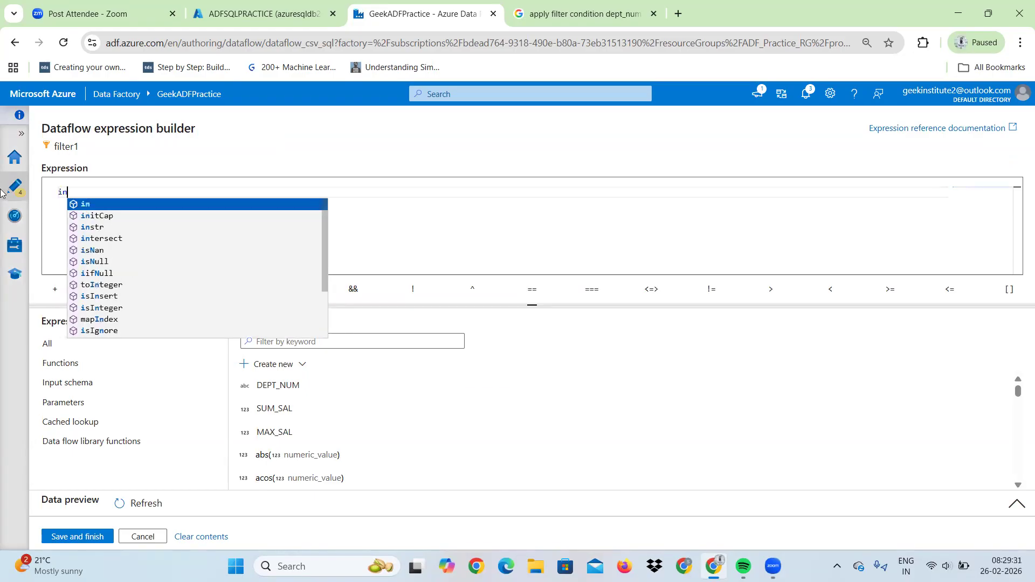
key("Return")
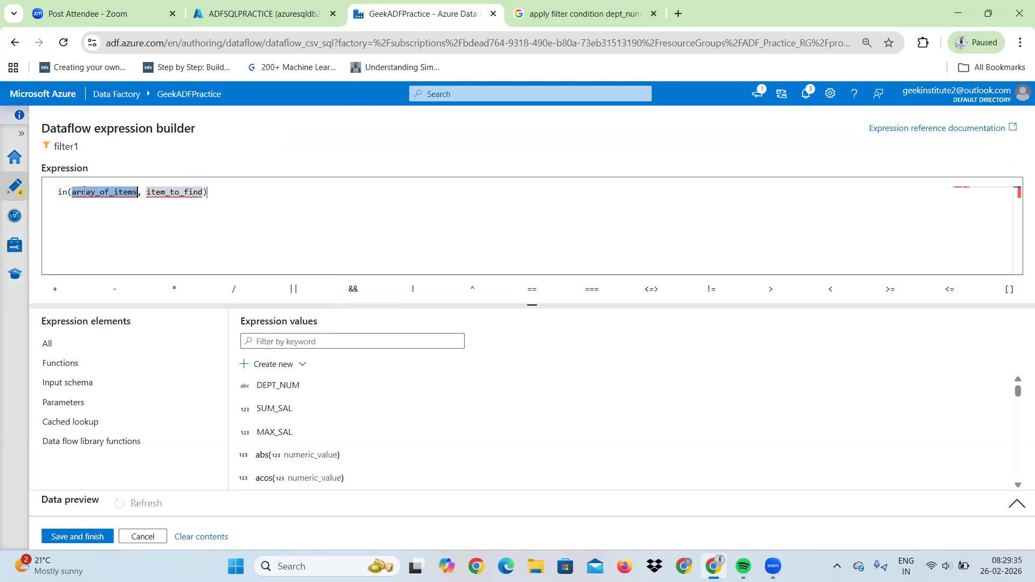
mouse_move(90, 193)
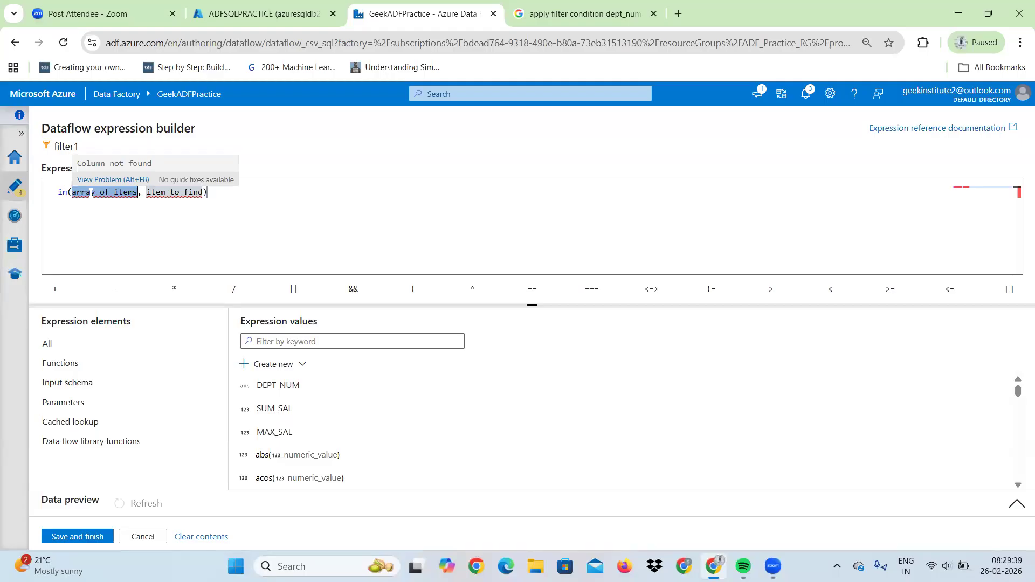
mouse_move(168, 194)
- Replace the empty in function with the copied expression in(['10','20'], DEPT_NUM) and save it to filter1
left_click(232, 191)
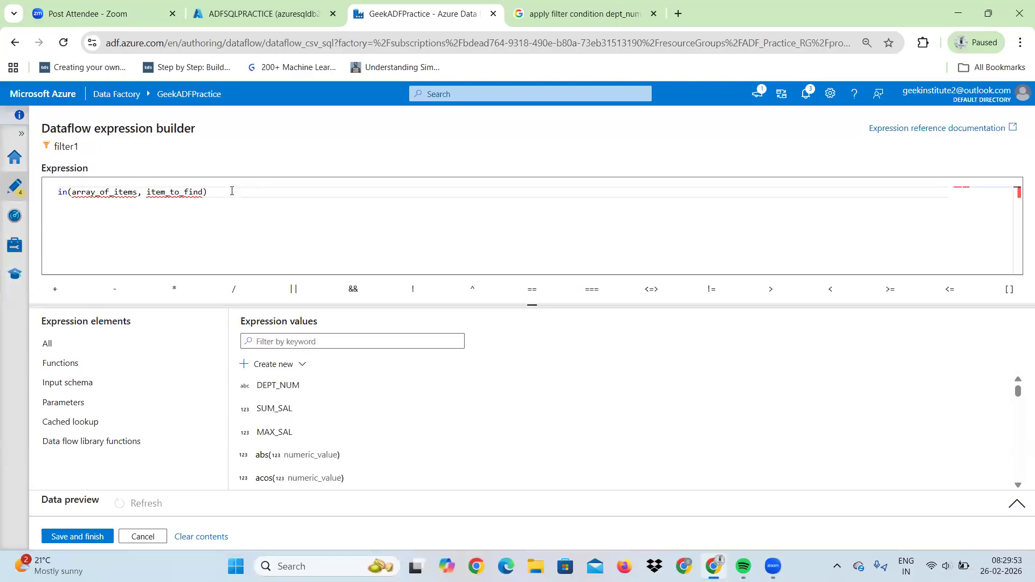
key("ctrl+BackSpace")
key("ctrl+BackSpace")
key("ctrl+BackSpace")
key("ctrl+BackSpace")
key("ctrl+v")
left_click(92, 537)
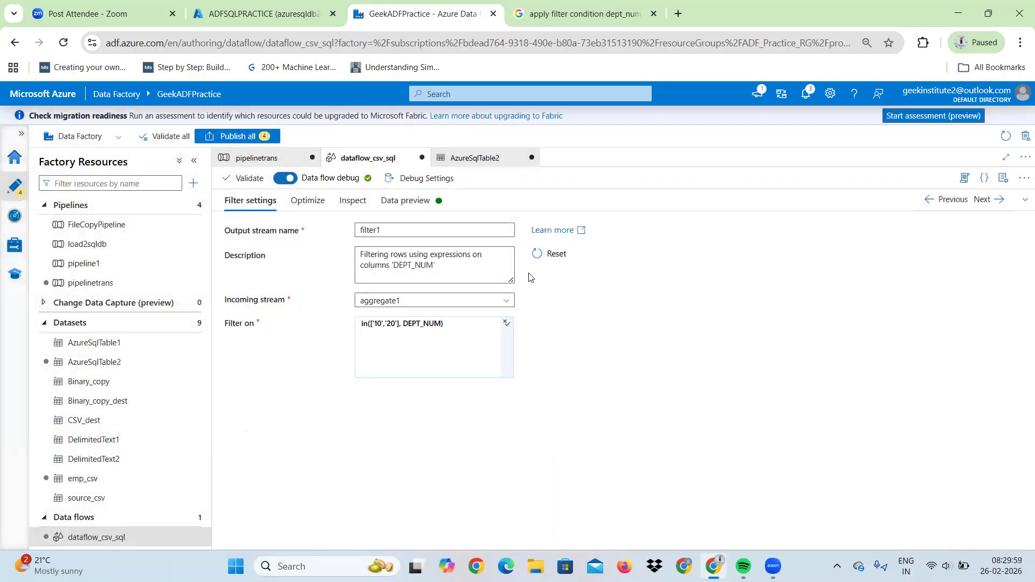
- Publish all pending changes, covering pipelinetrans, emp_csv, AzureSqlTable2 and dataflow_csv_sql
left_click(456, 159)
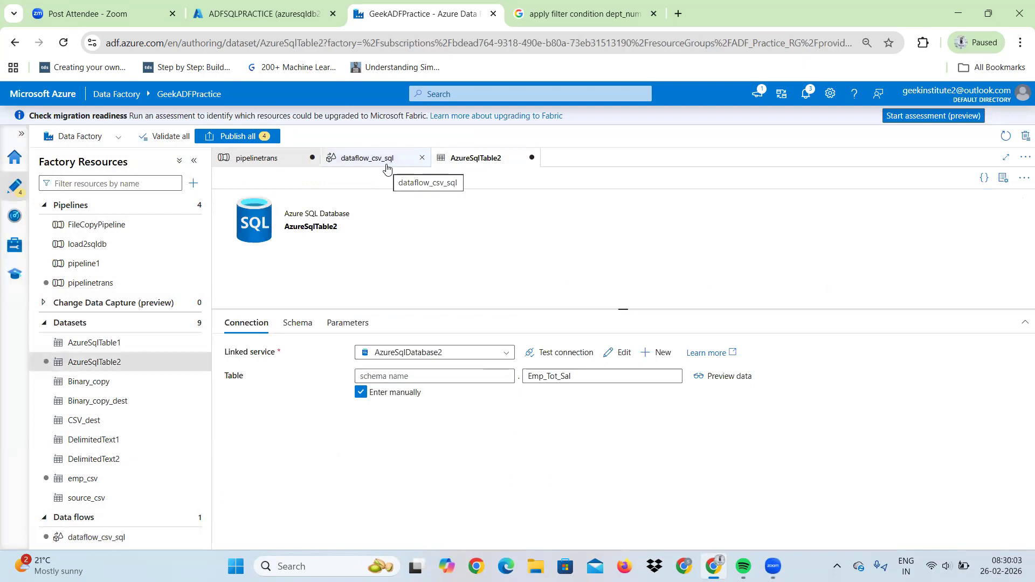
left_click(386, 167)
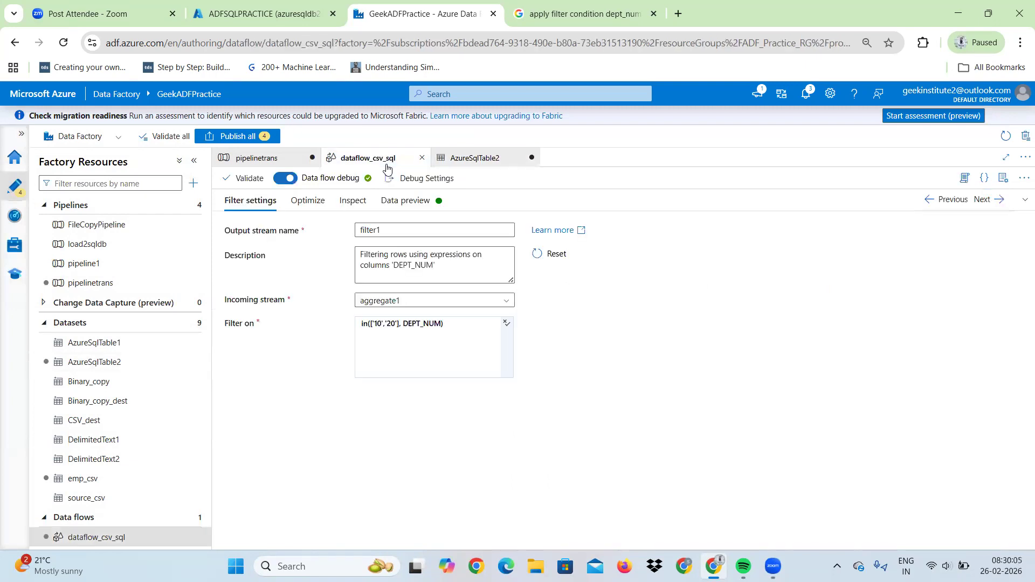
left_click(1024, 200)
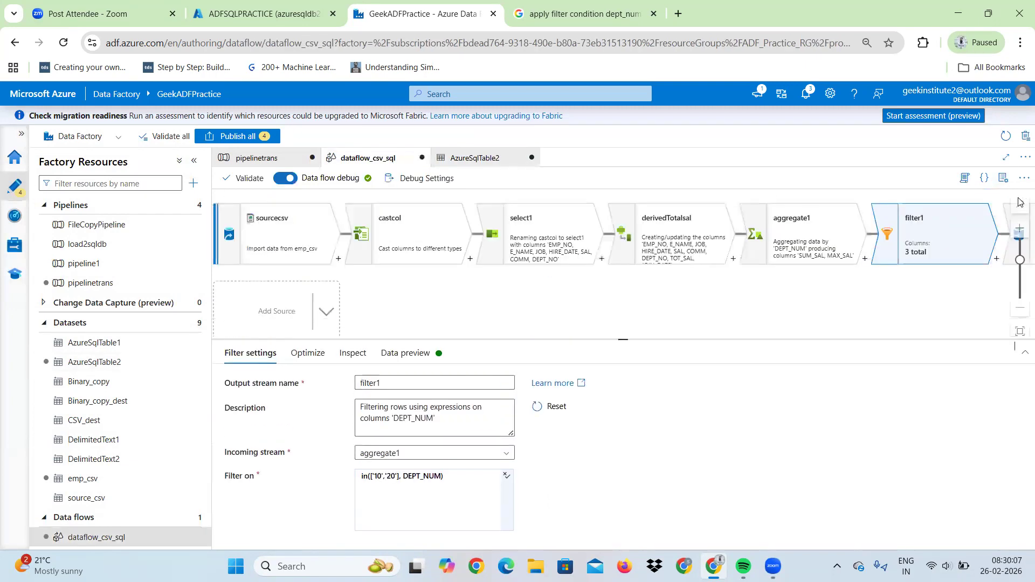
left_click(237, 135)
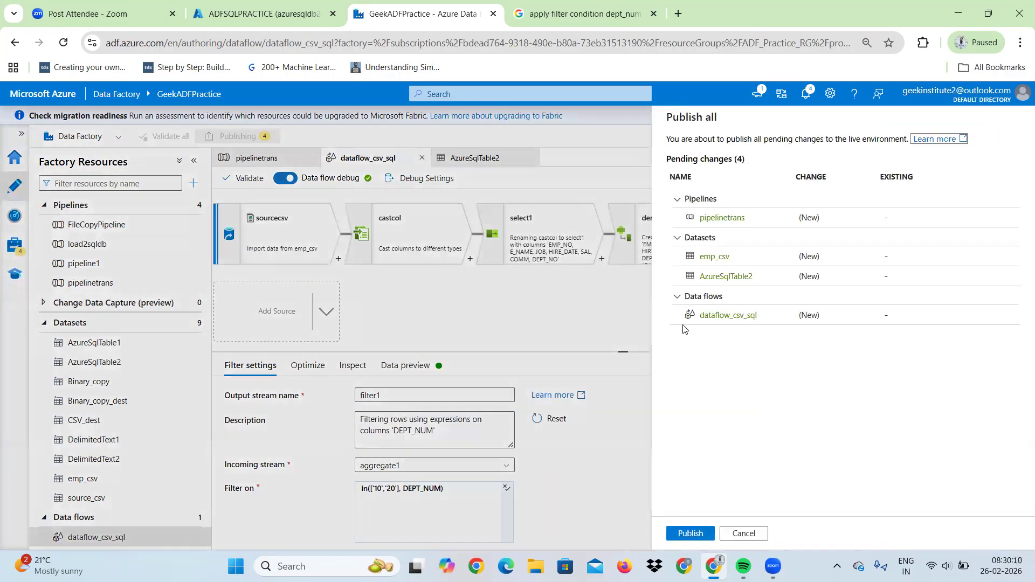
left_click(691, 532)
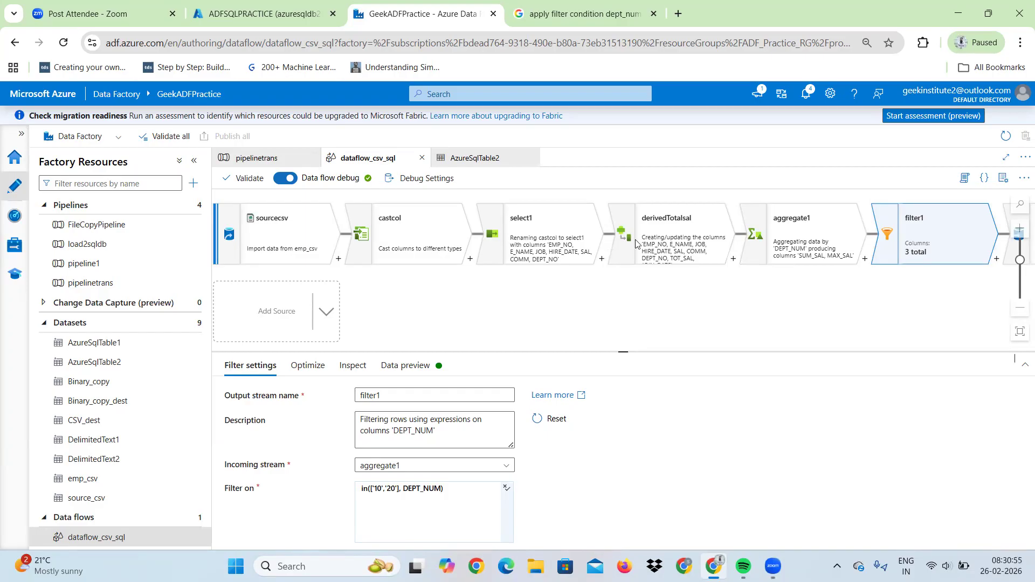
left_click(953, 95)
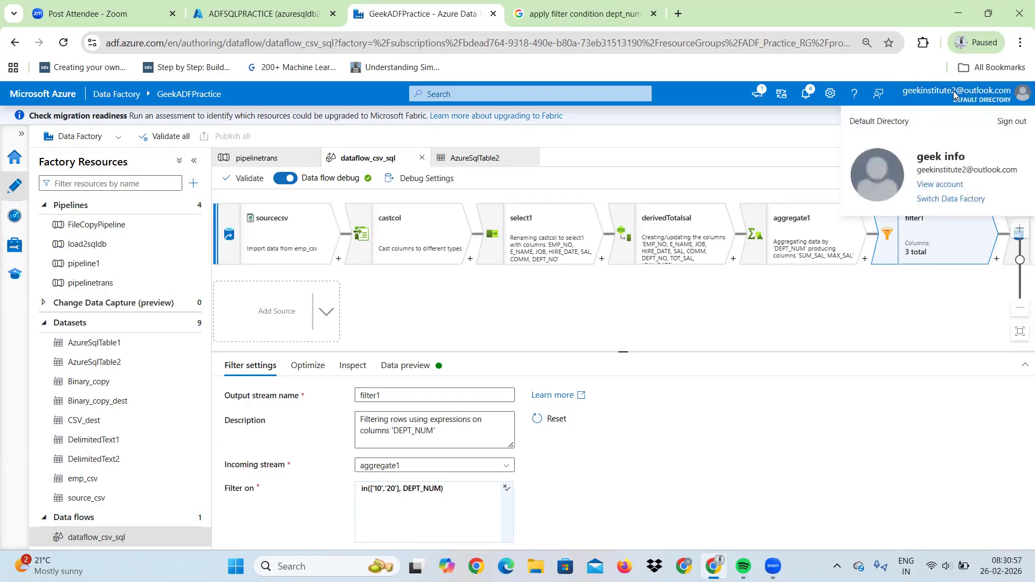
left_click(938, 185)
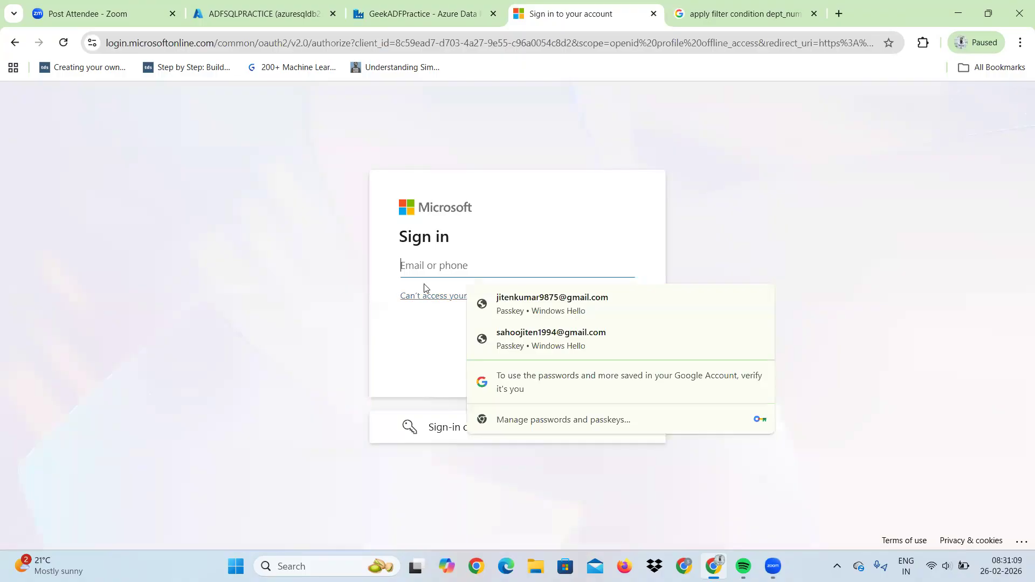
left_click(420, 13)
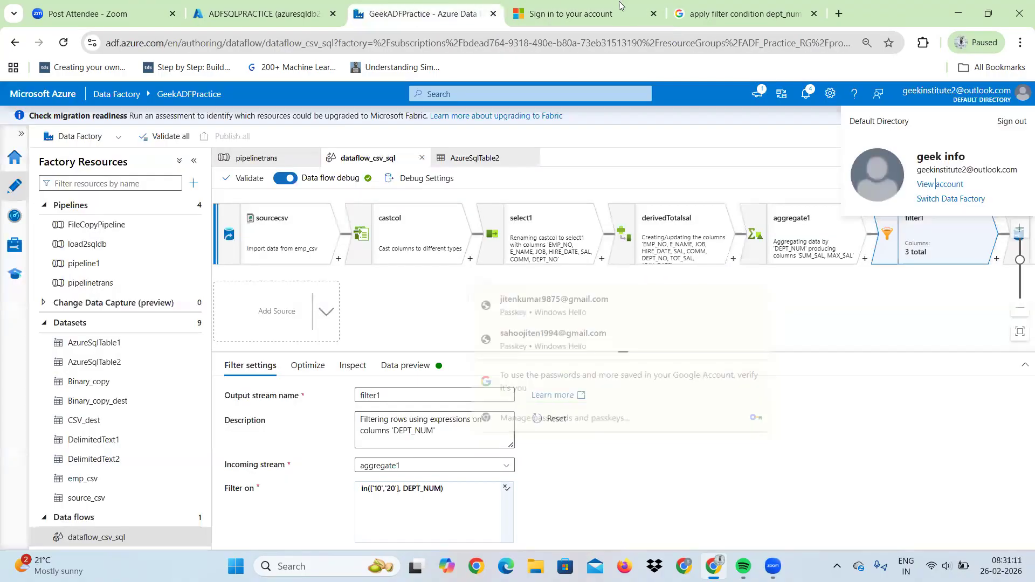
left_click(653, 13)
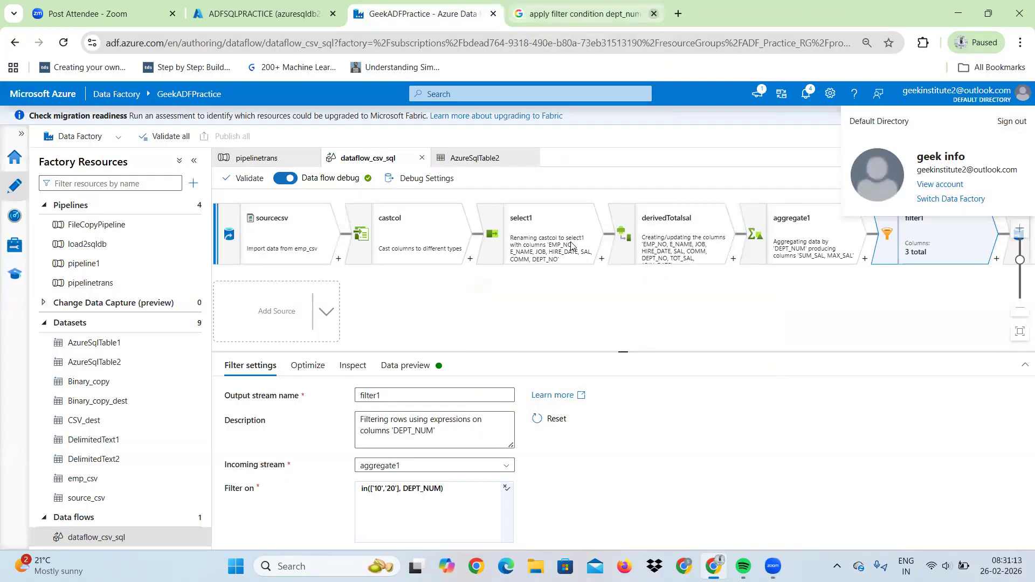
left_click(38, 100)
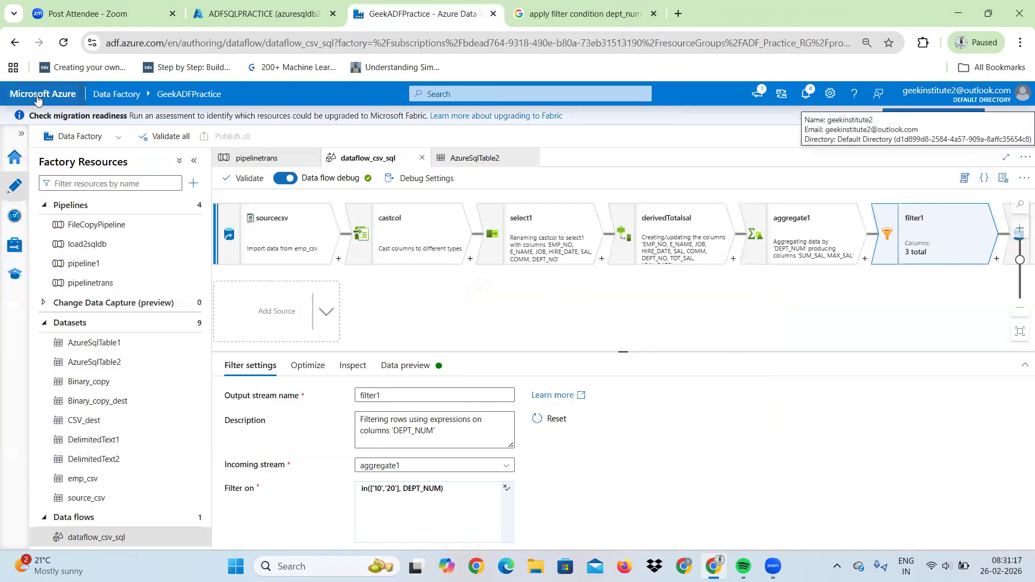
left_click(38, 99)
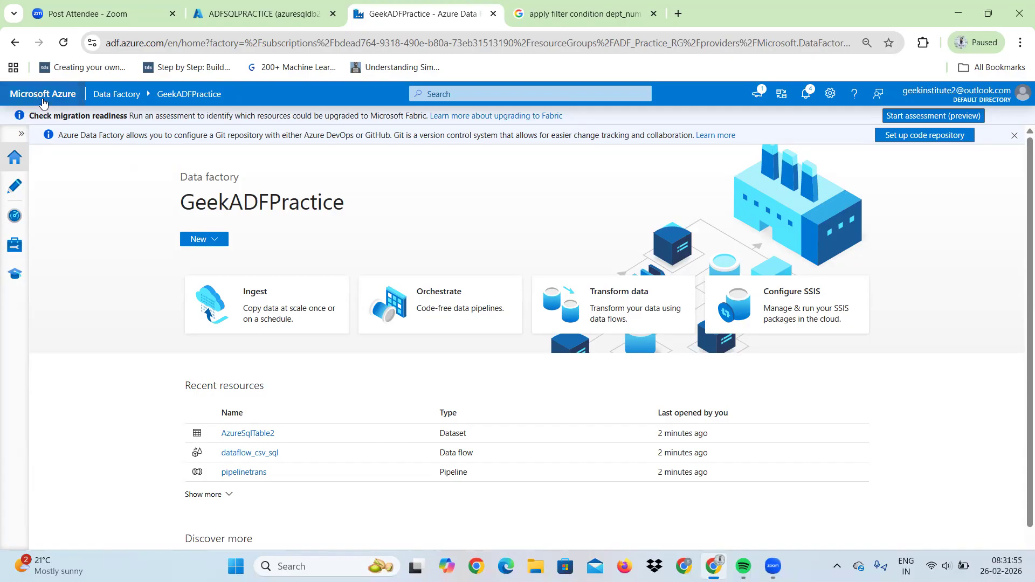
- Switch to the Azure portal home, discarding the unsaved query edits, and open Cost Management + Billing
left_click(229, 7)
left_click(79, 95)
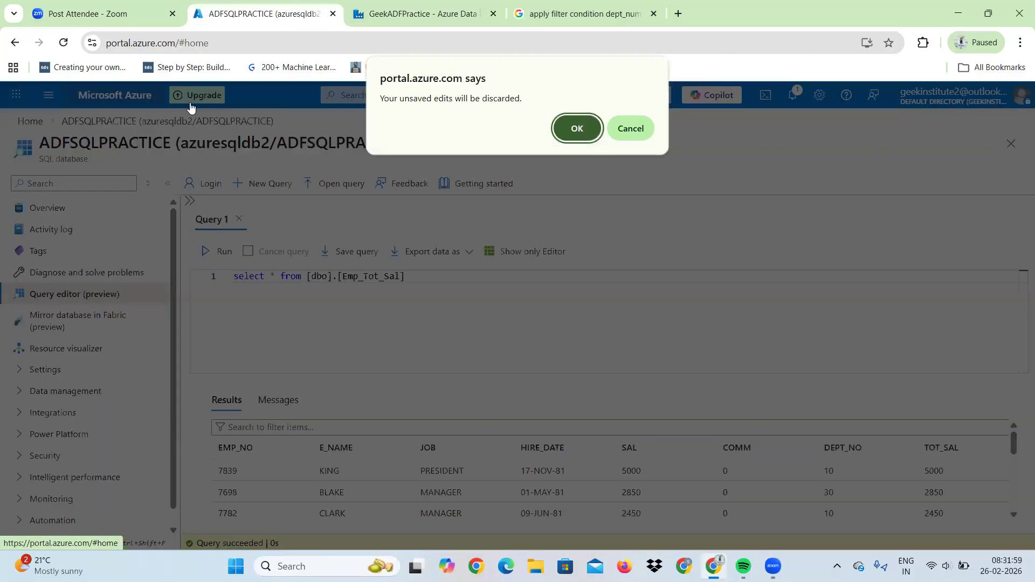
left_click(578, 130)
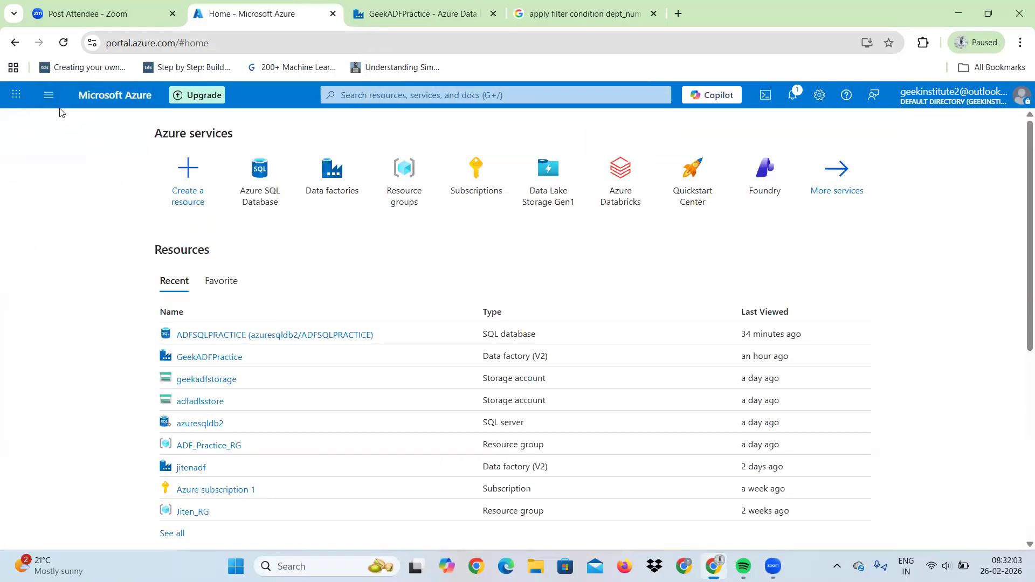
left_click(47, 95)
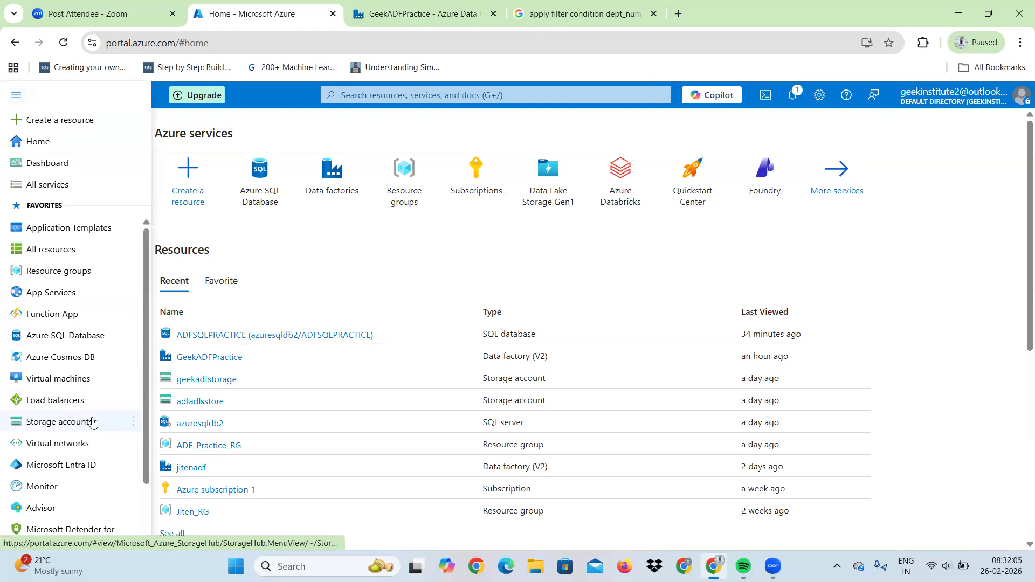
left_click_drag(146, 434, 144, 494)
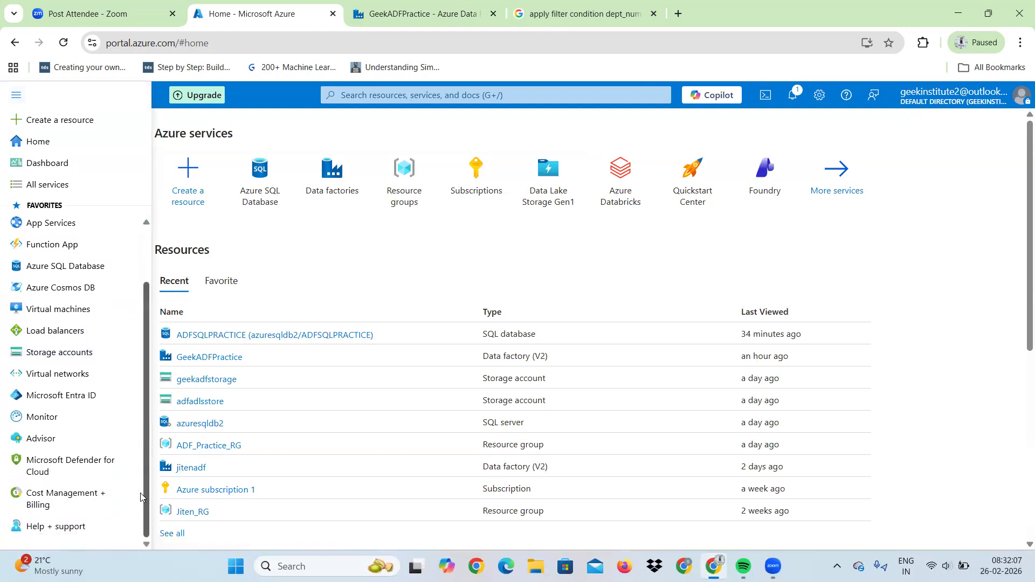
left_click(54, 492)
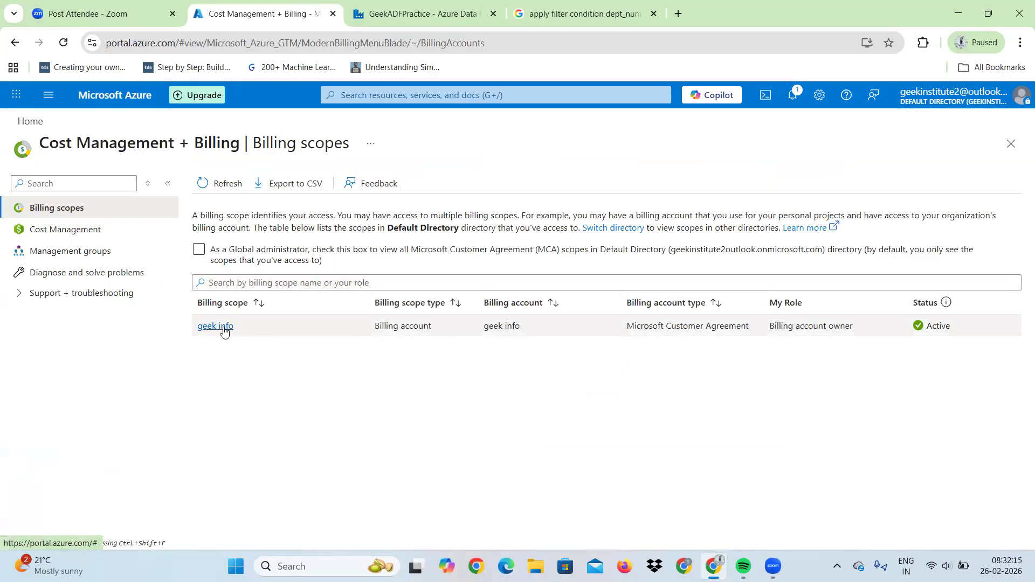
- Open Cost Management for the billing account, dismiss the scope-selection notice, and list the account's Azure subscriptions
left_click(97, 233)
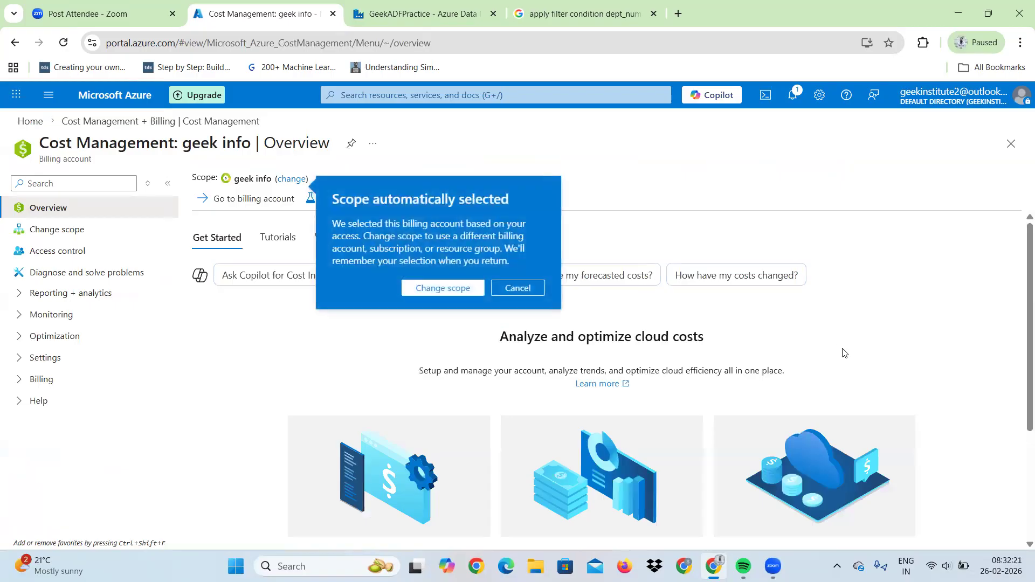
left_click(501, 288)
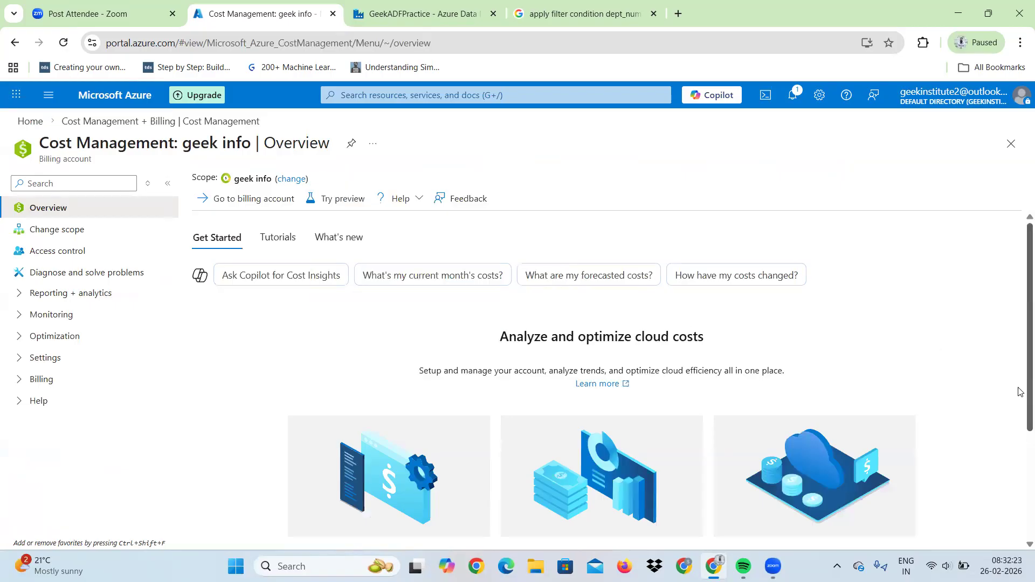
scroll(1019, 474, "down", 2)
scroll(1018, 491, "down", 2)
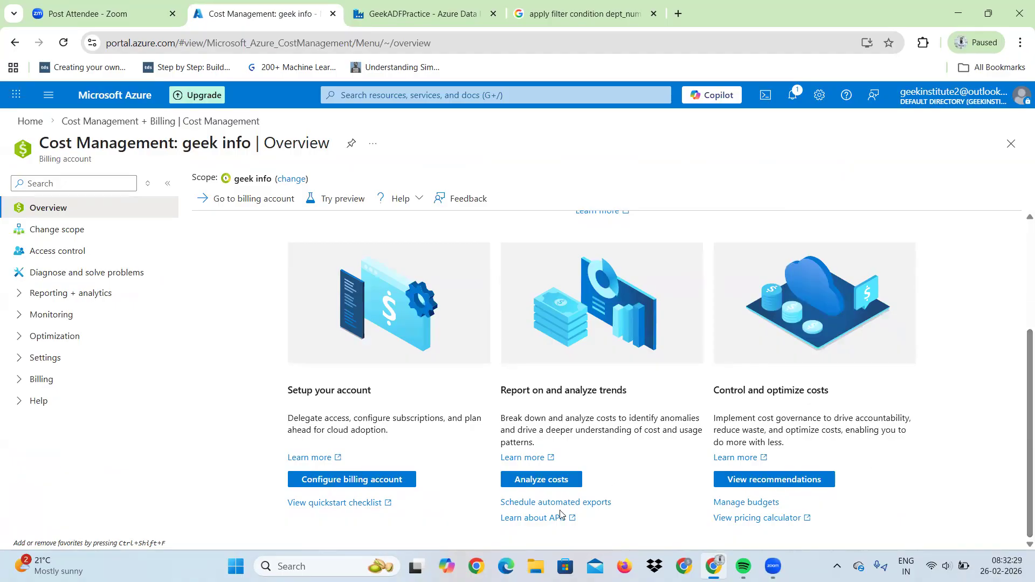
left_click(49, 379)
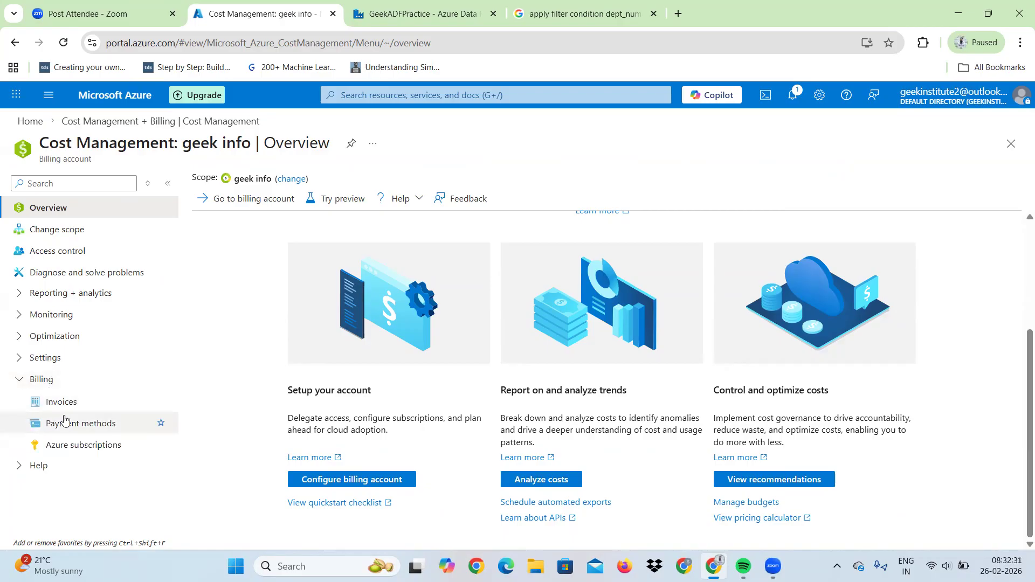
left_click(72, 447)
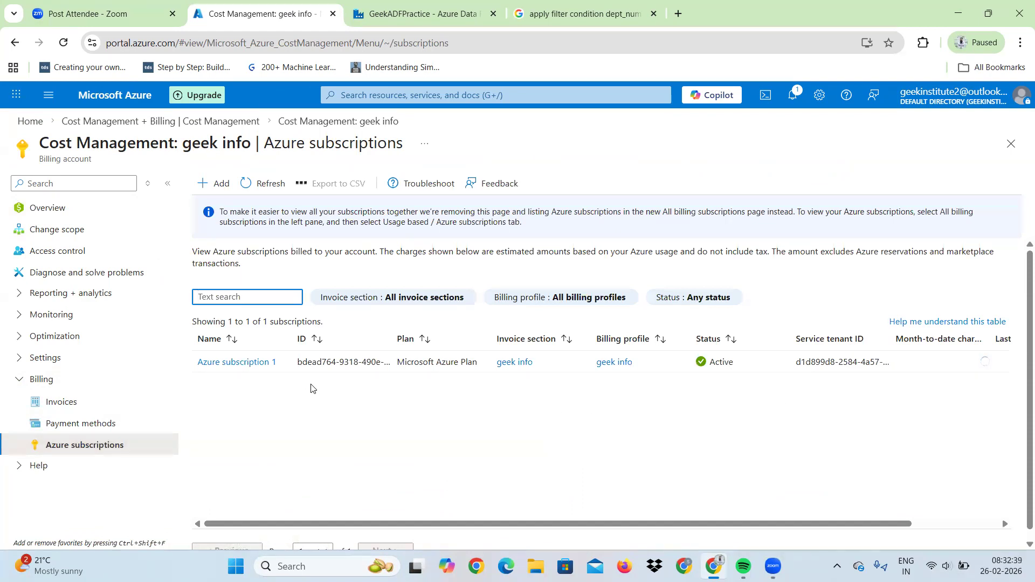
- Open Azure subscription 1 and examine its cost analysis, including the accumulated costs and the breakdowns by service, location and resource group
left_click(259, 367)
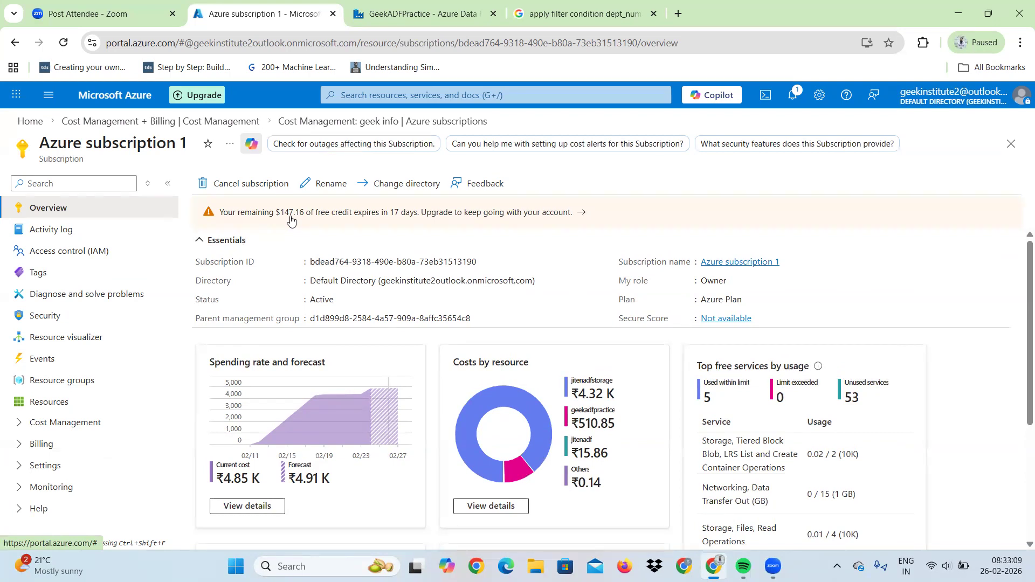
left_click(239, 505)
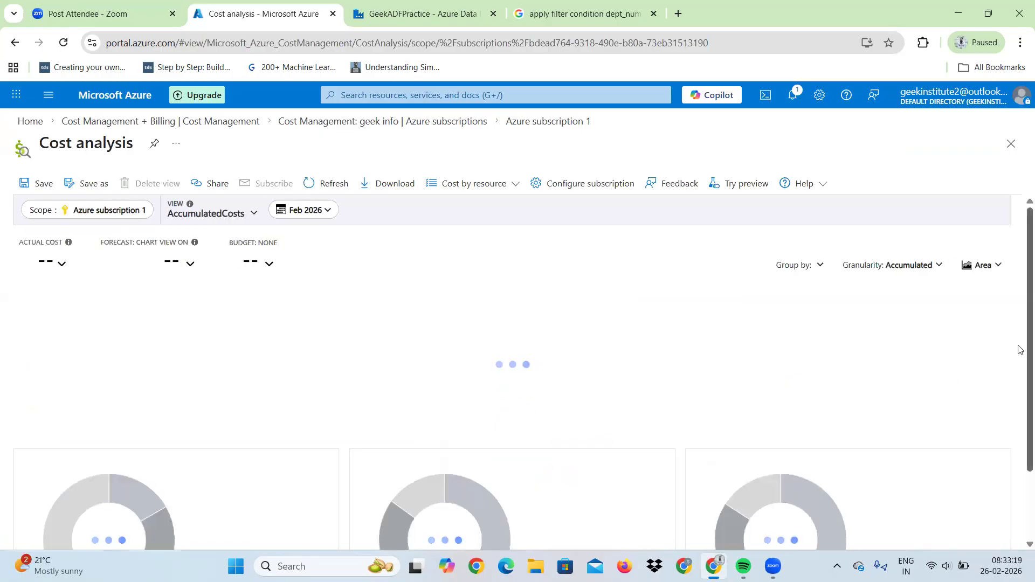
left_click_drag(1019, 349, 1019, 408)
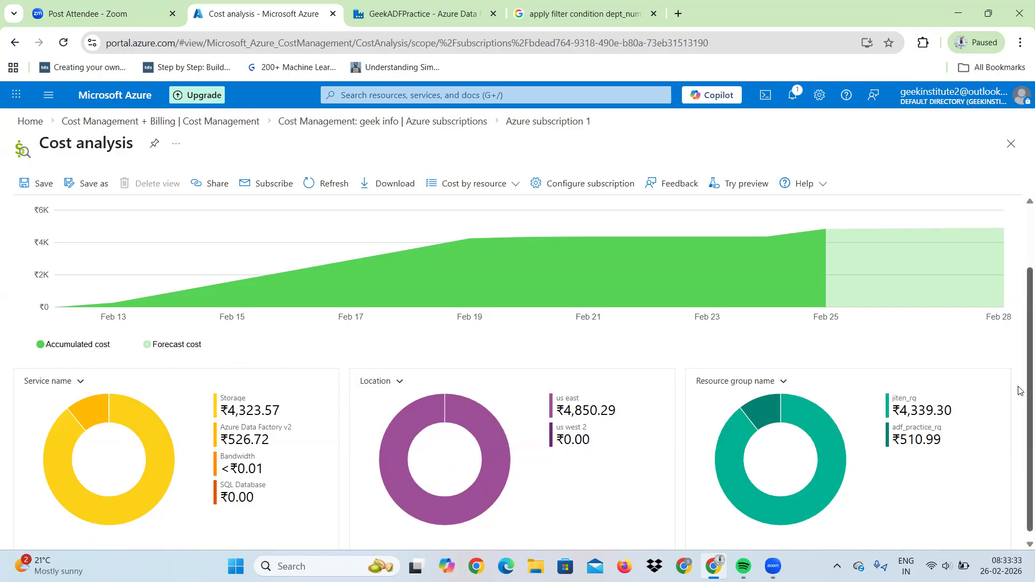
scroll(1019, 367, "up", 2)
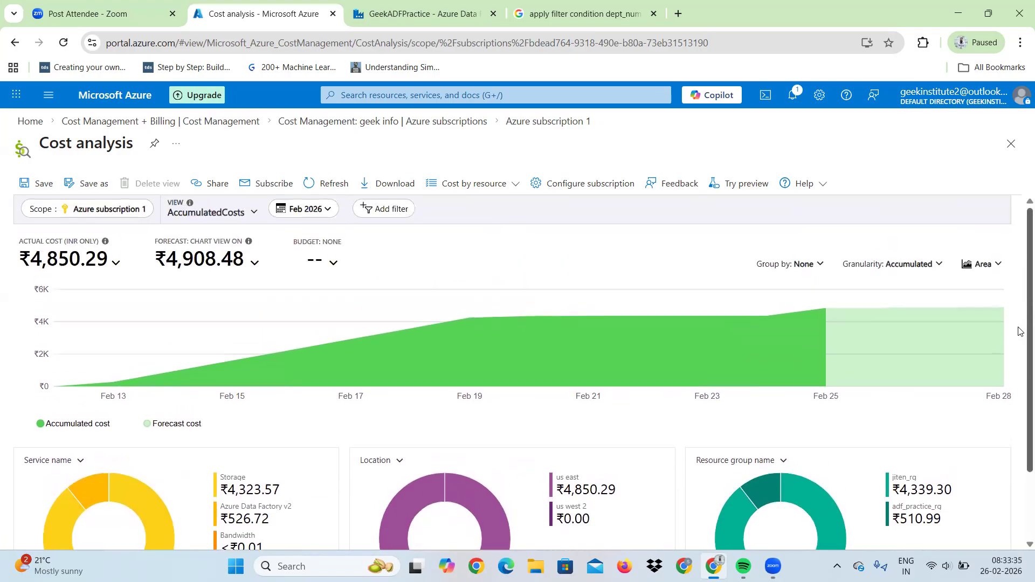
scroll(1018, 331, "down", 2)
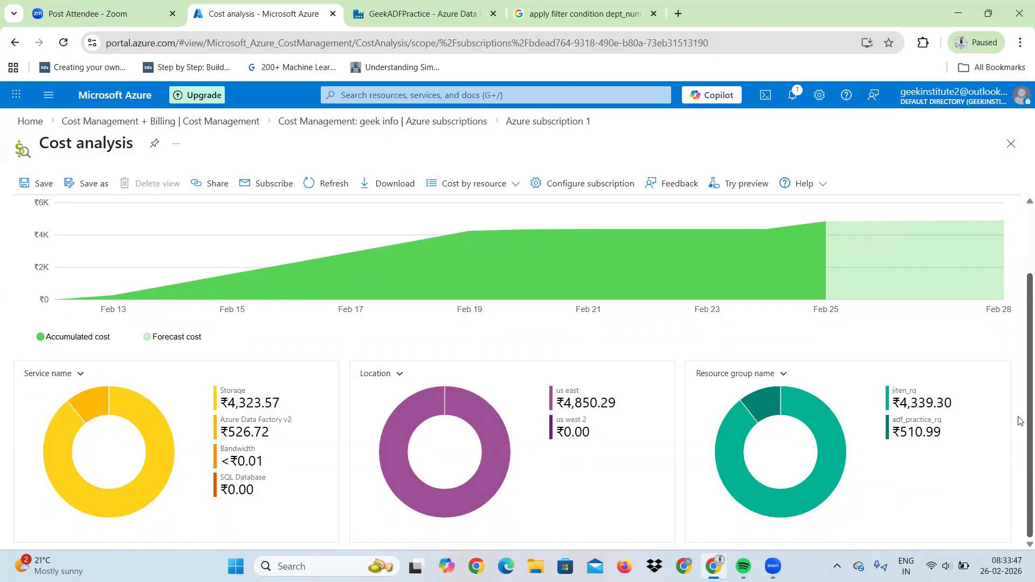
scroll(1018, 421, "up", 1)
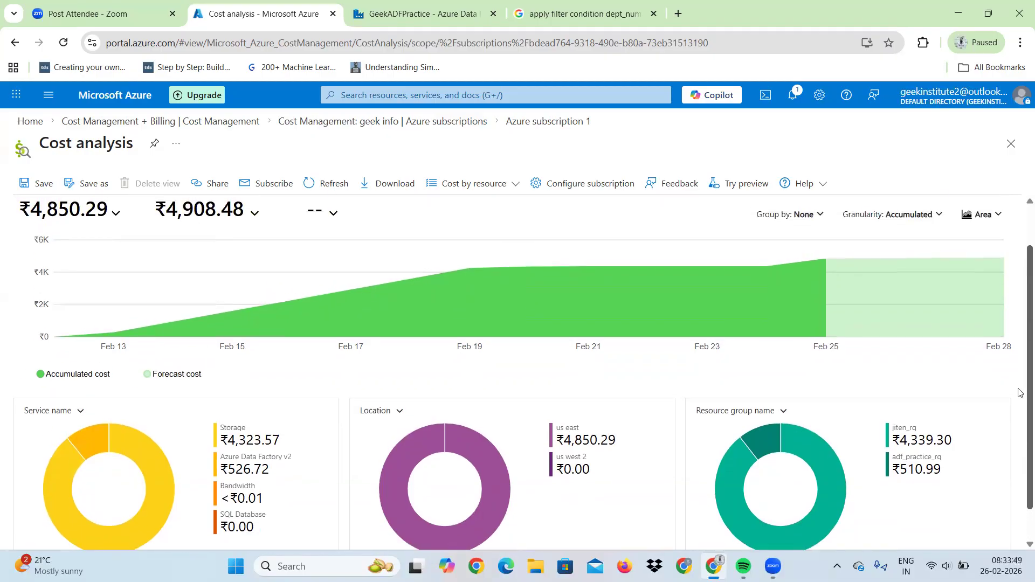
scroll(1019, 392, "up", 1)
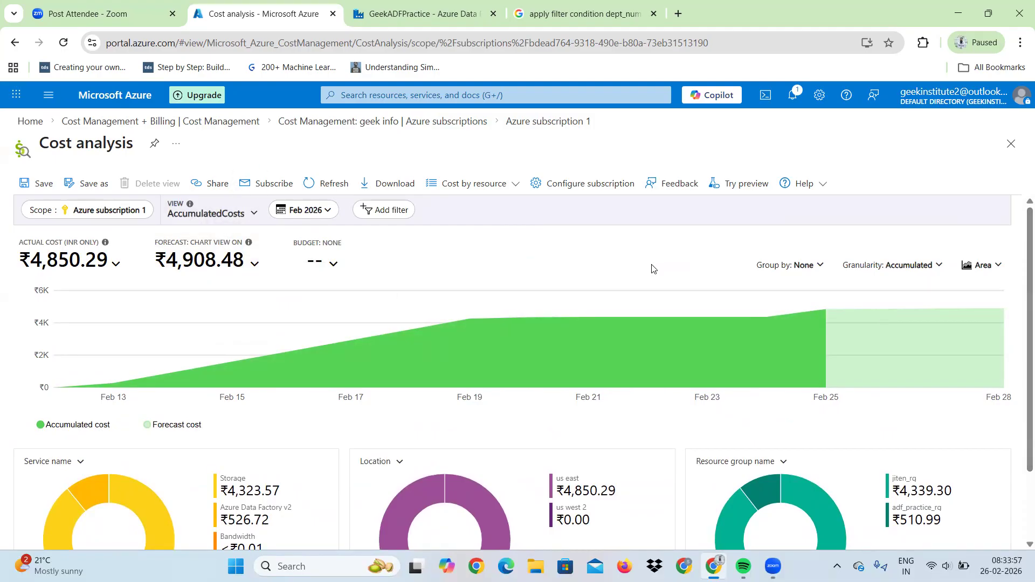
- Return to the Azure portal home and open the Jiten_RG resource group from the recent resources
left_click(403, 6)
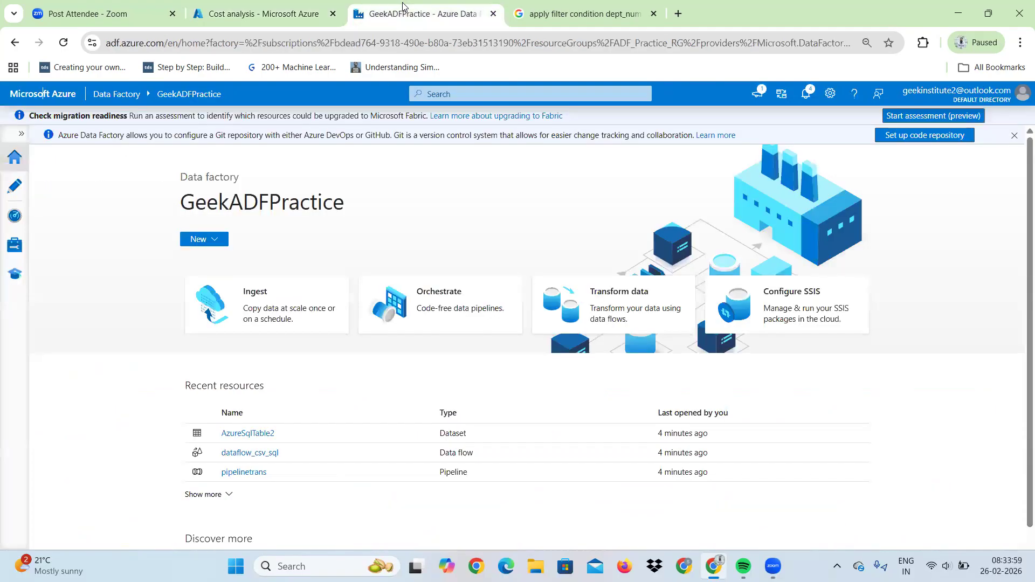
left_click(229, 22)
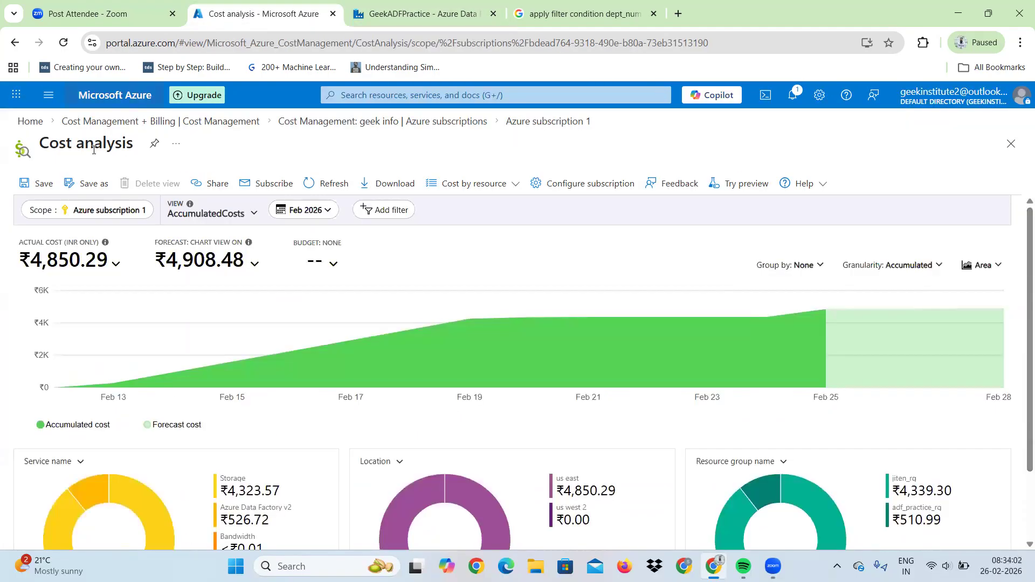
left_click(78, 99)
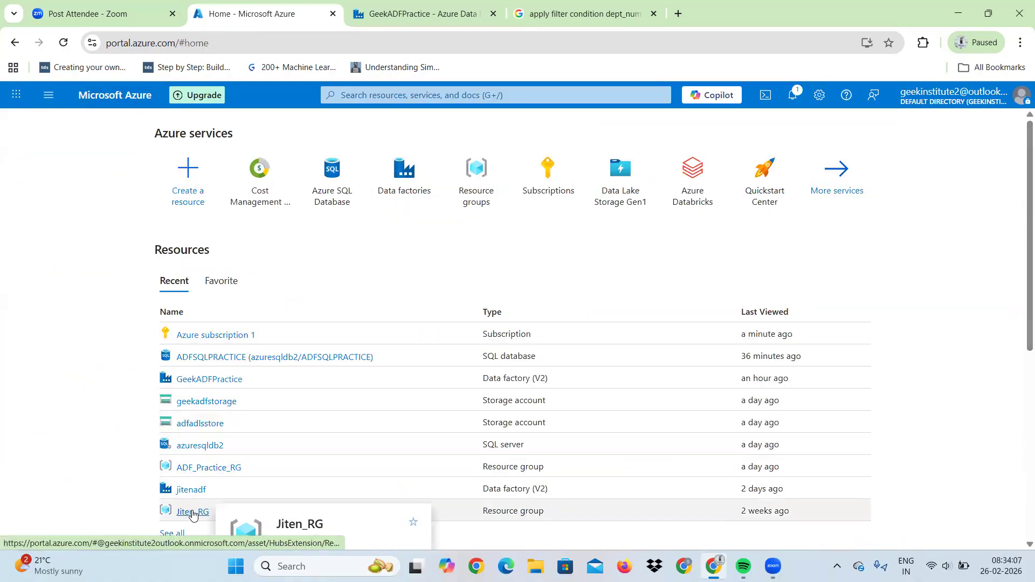
left_click(192, 512)
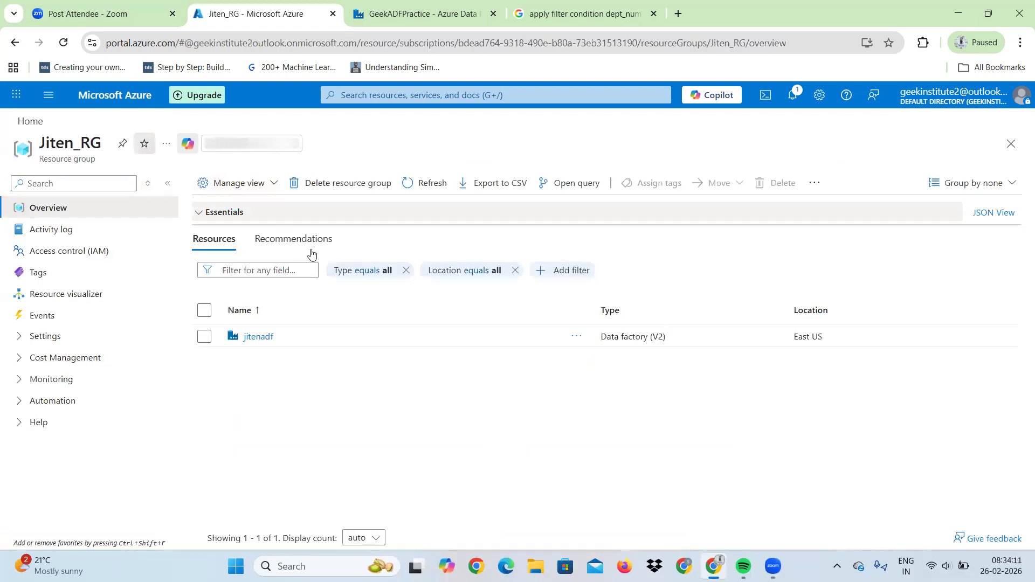
- Delete the Jiten_RG resource group with its jitenadf data factory, confirming with the group name, and return to the GeekADFPractice data factory
left_click(204, 337)
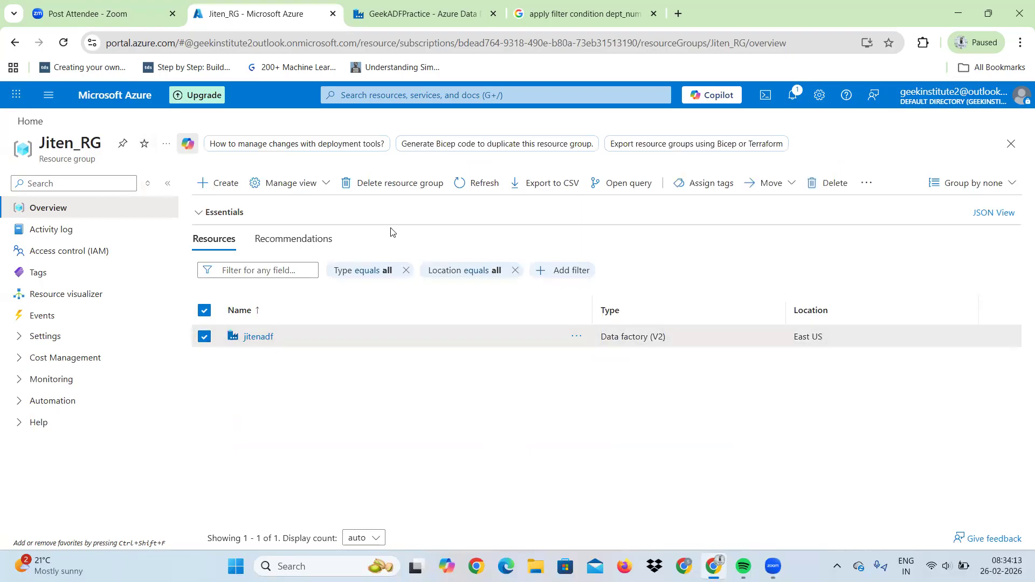
left_click(396, 191)
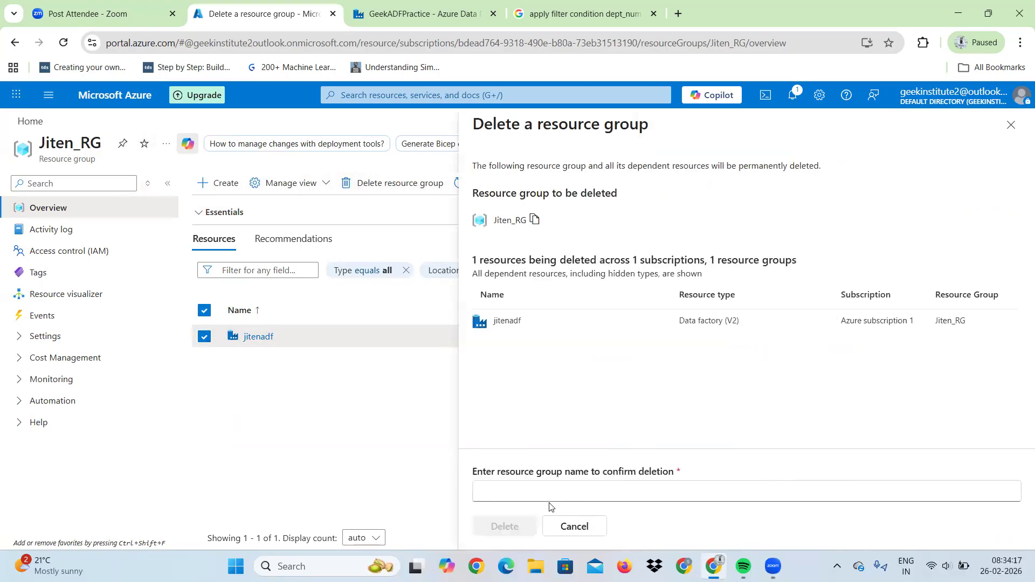
left_click(541, 499)
type("dele")
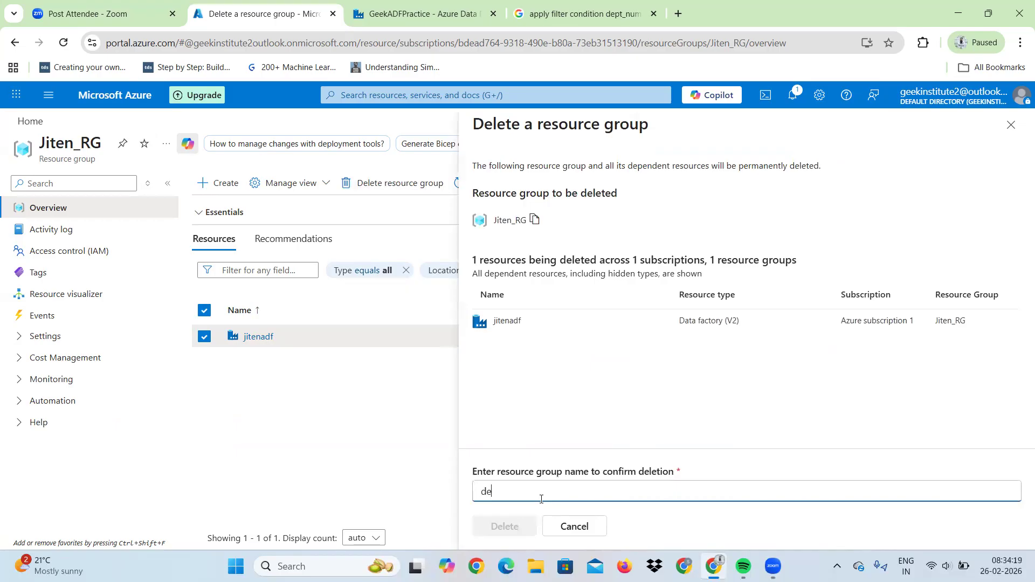
key("BackSpace")
key("BackSpace")
key("BackSpace")
key("BackSpace")
type("jitenadf")
key("BackSpace")
key("BackSpace")
key("BackSpace")
key("BackSpace")
key("BackSpace")
key("BackSpace")
key("BackSpace")
key("BackSpace")
type("Jiten")
type("-RG")
key("BackSpace")
type("_RG")
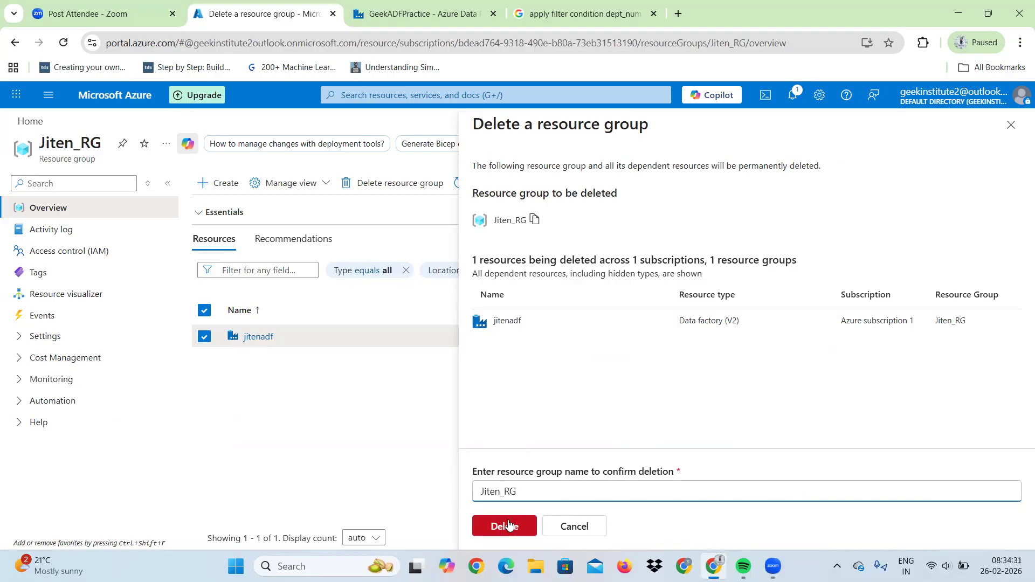
left_click(506, 526)
left_click(714, 399)
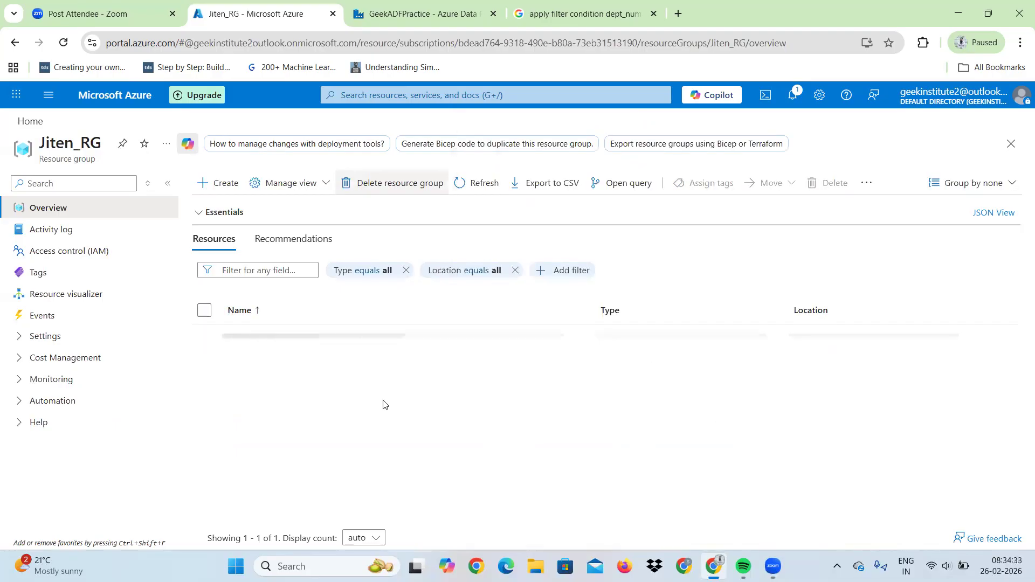
left_click(123, 101)
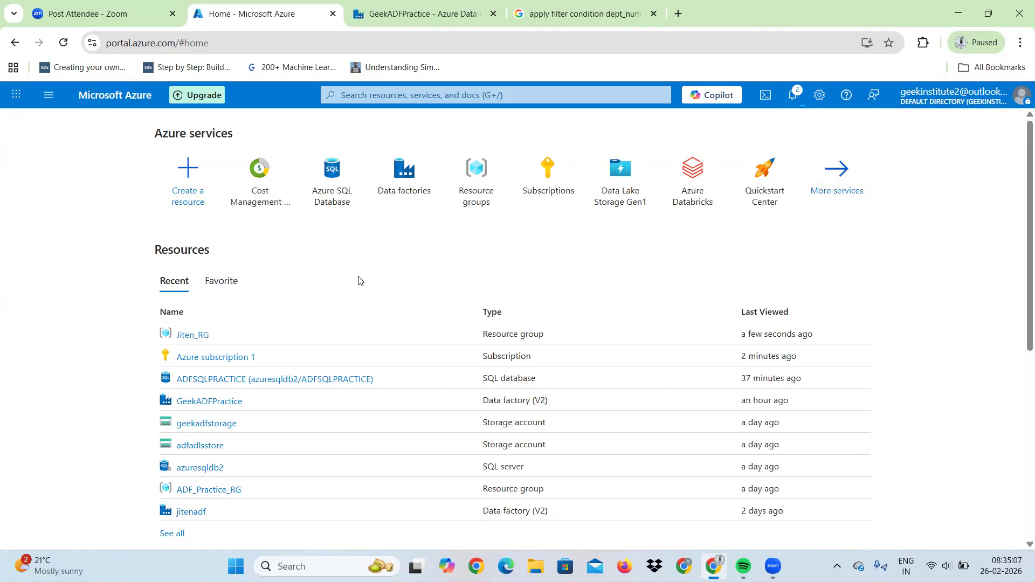
left_click(399, 10)
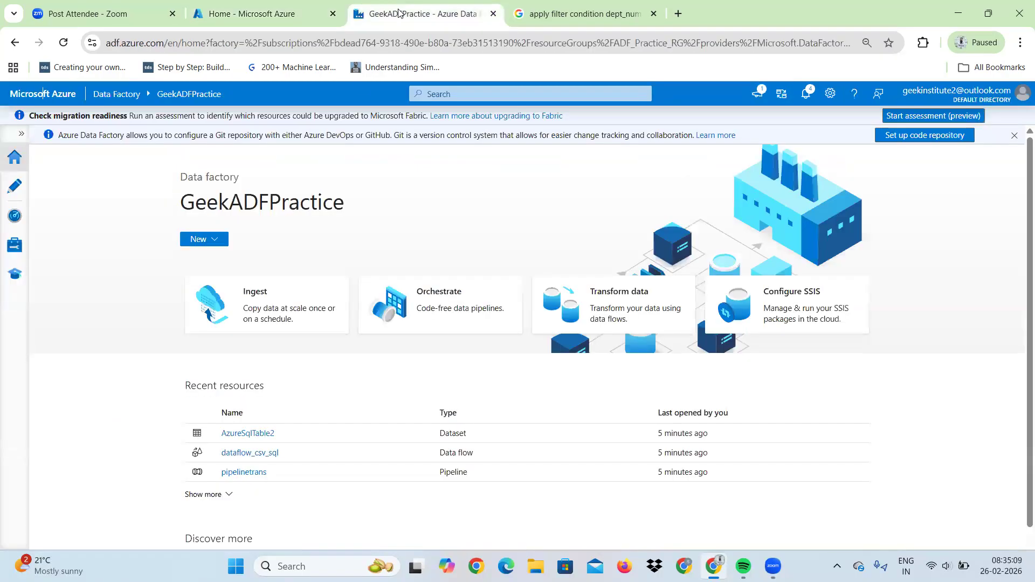